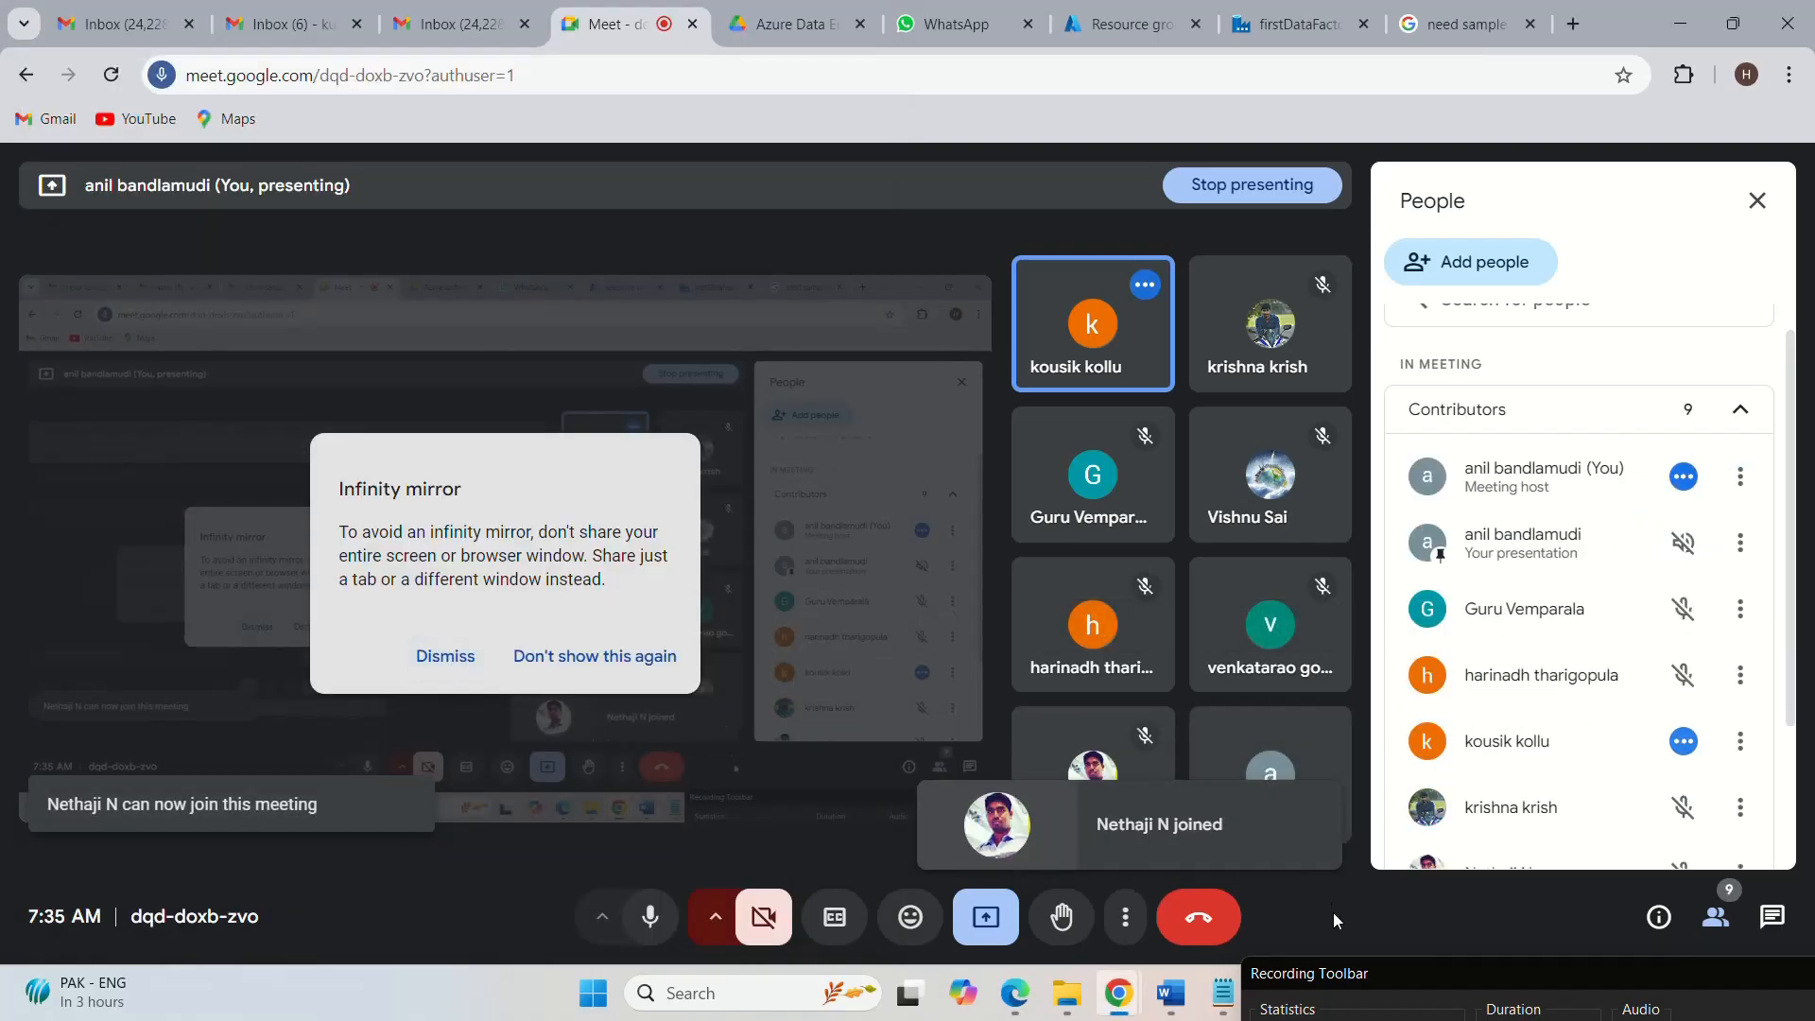
- Close the meeting's participant list and dismiss the infinity mirror warning
click(1756, 200)
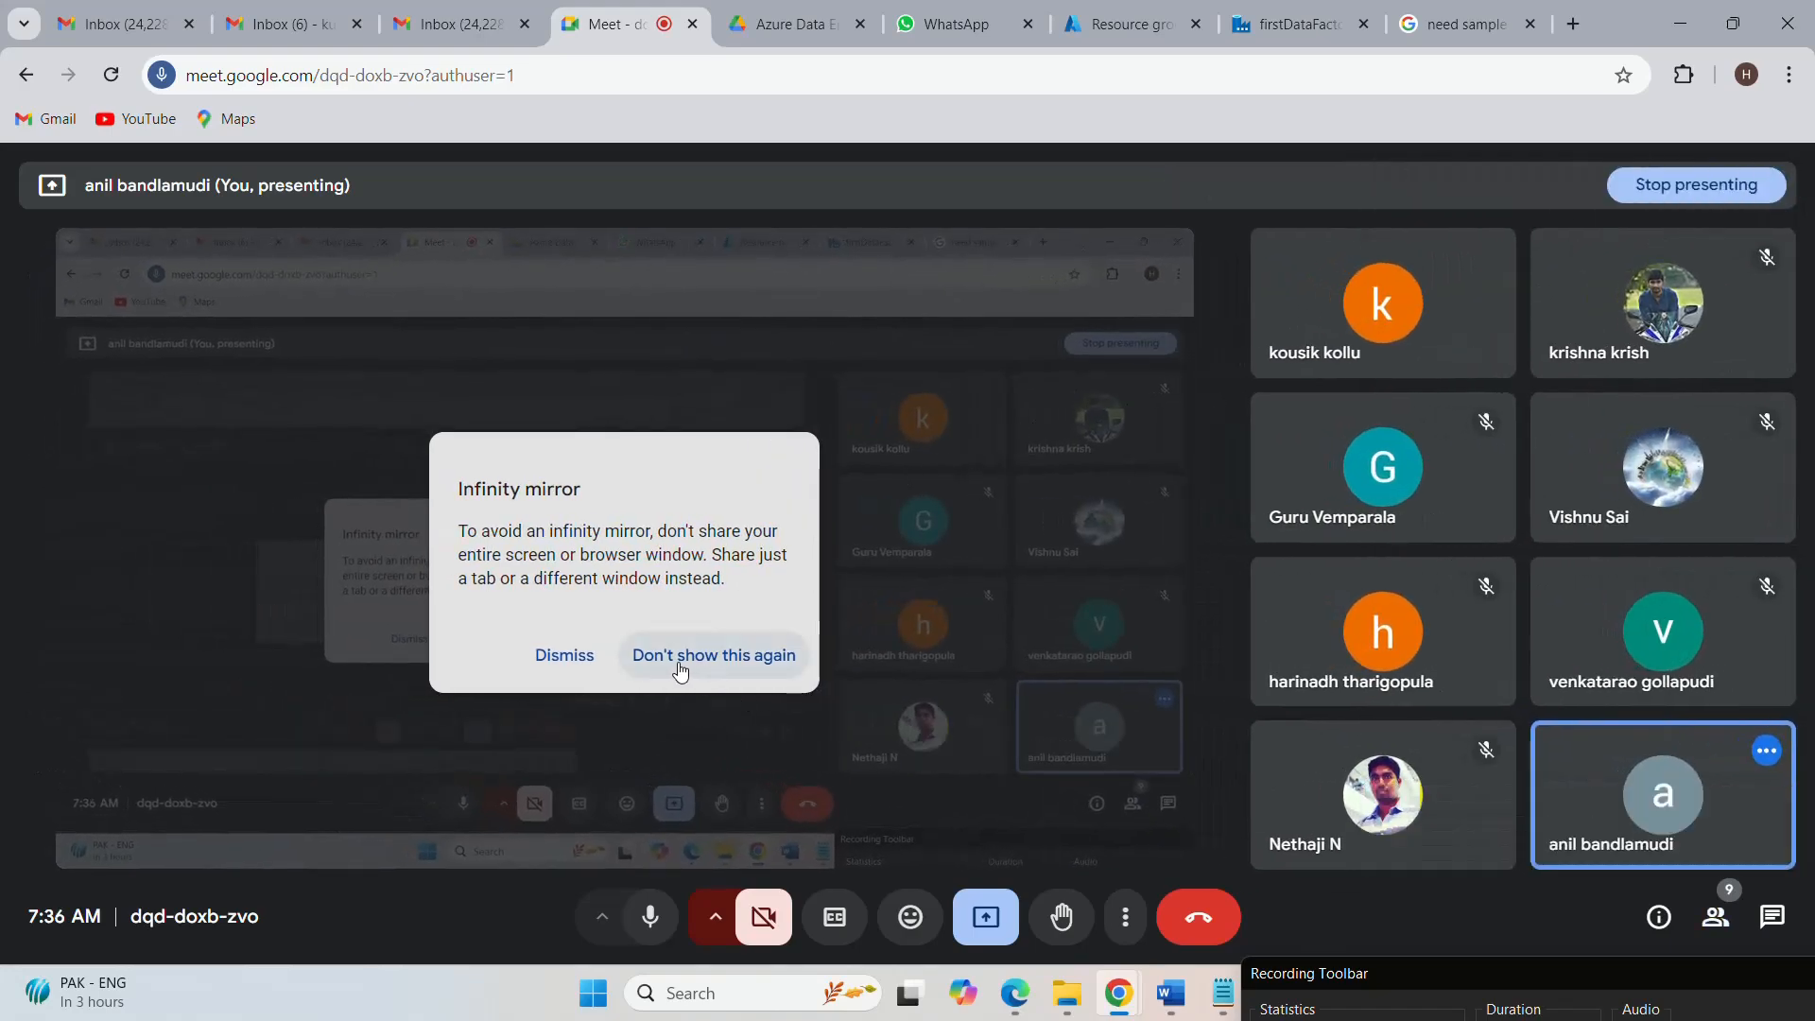
click(576, 665)
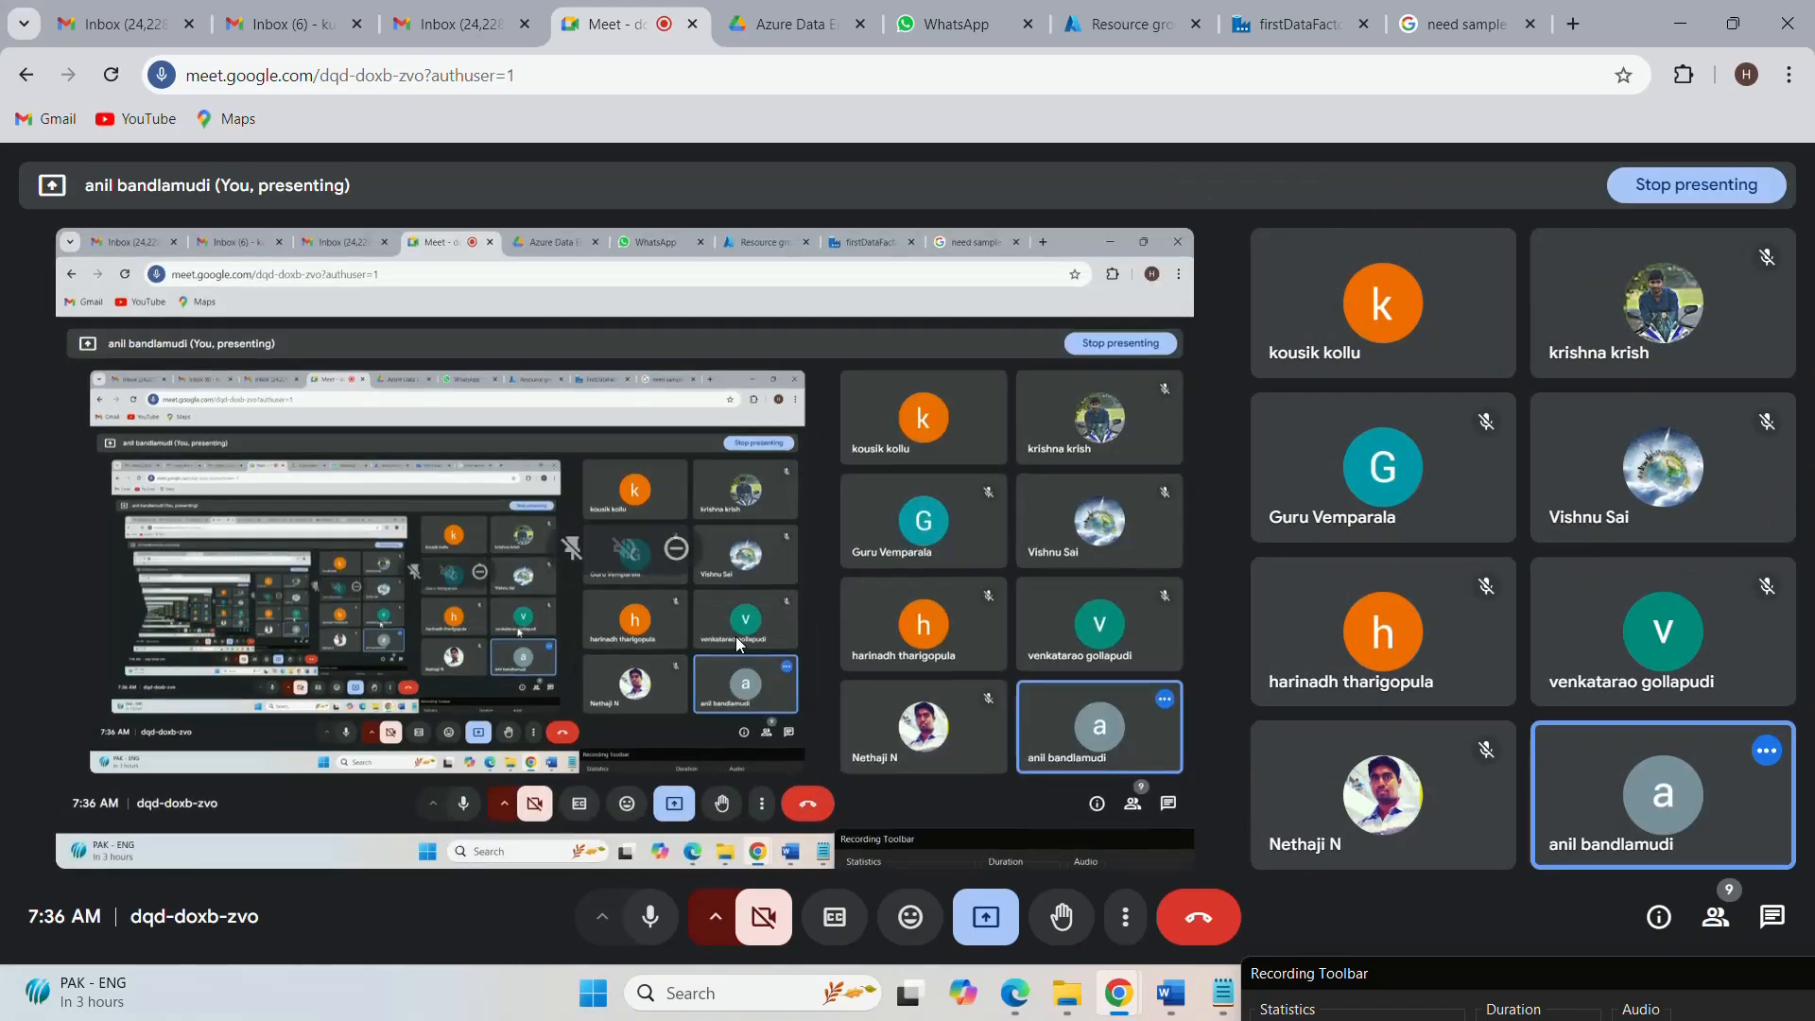
mouse_move(1225, 1004)
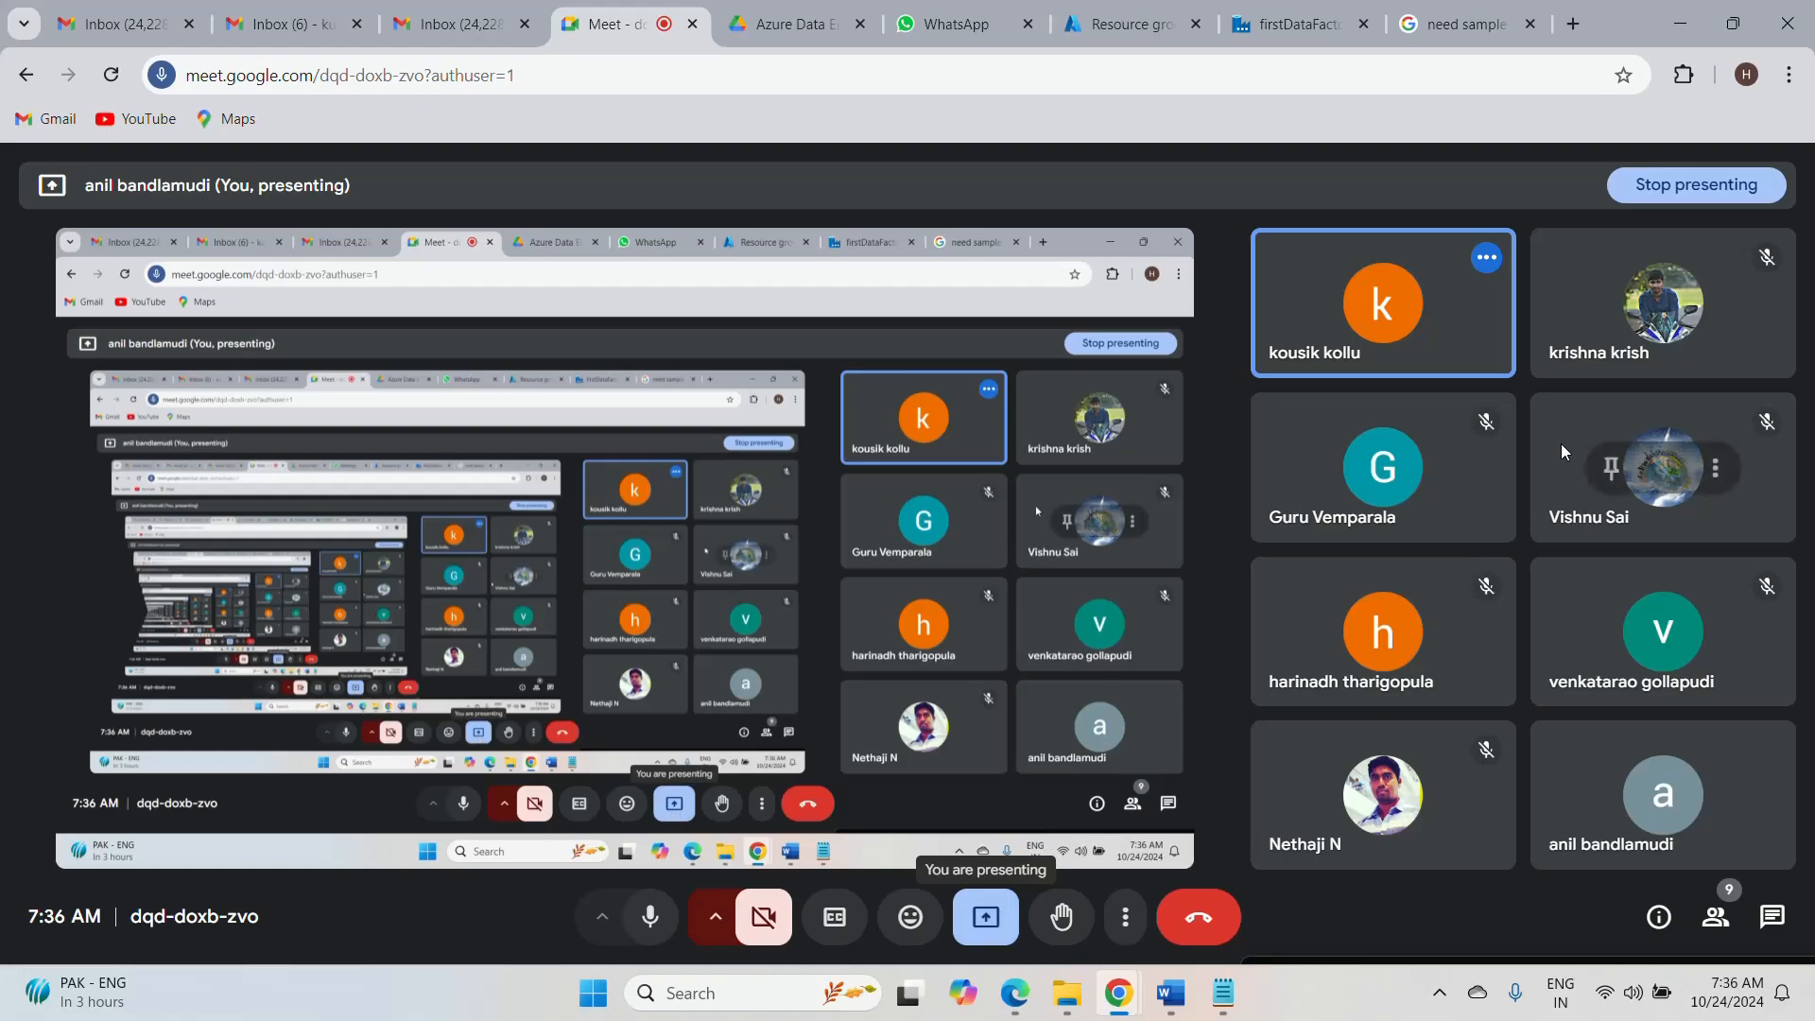
- Stop the current presentation and share the entire screen with the meeting again
click(1655, 187)
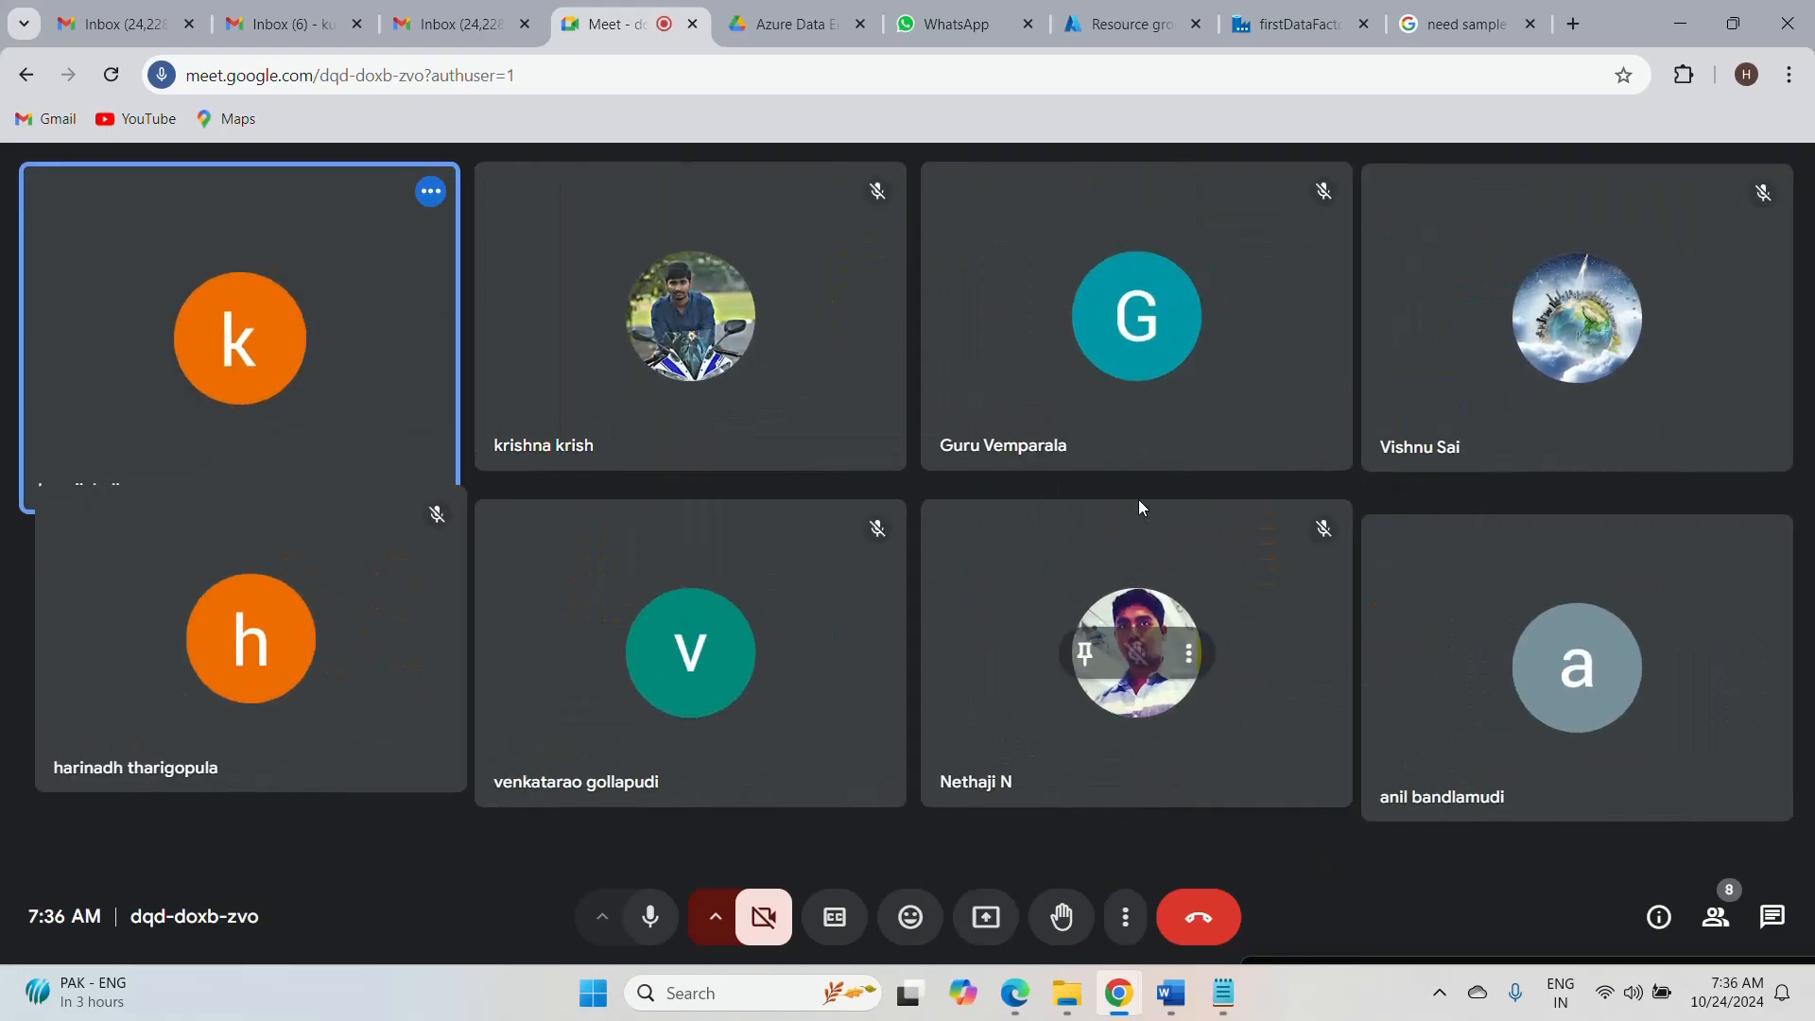
click(985, 915)
click(1121, 212)
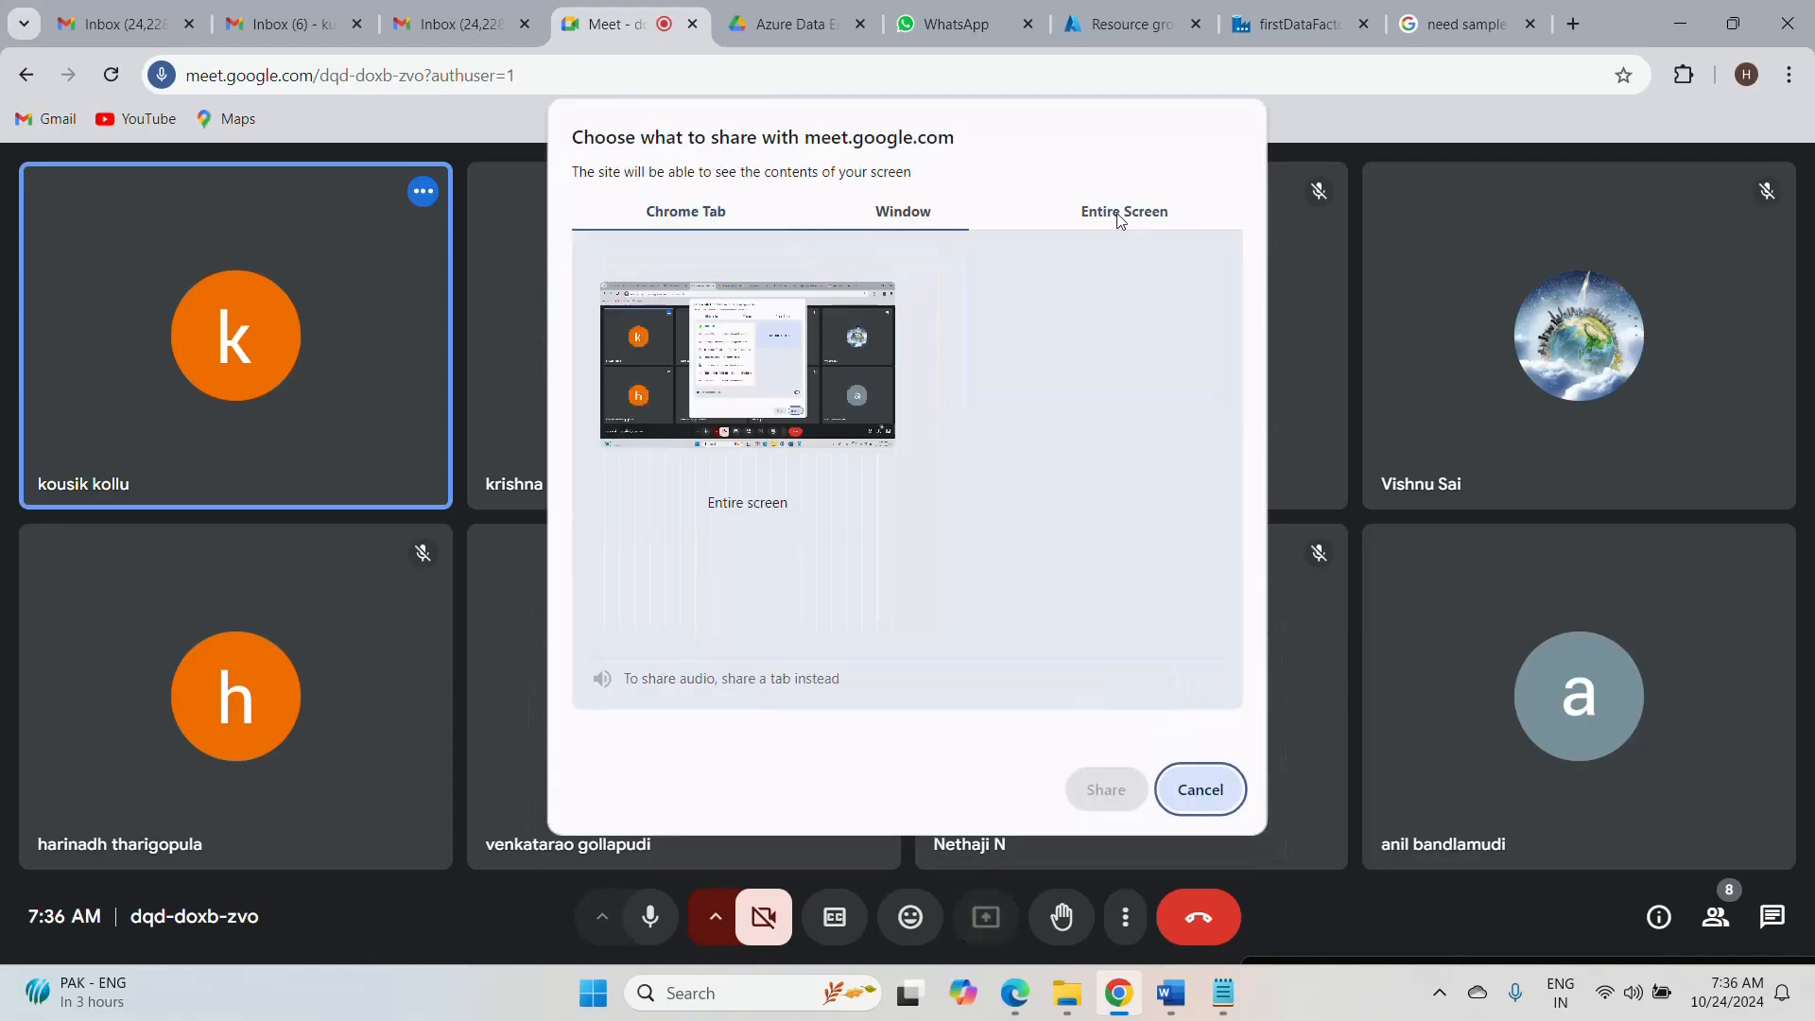
click(829, 359)
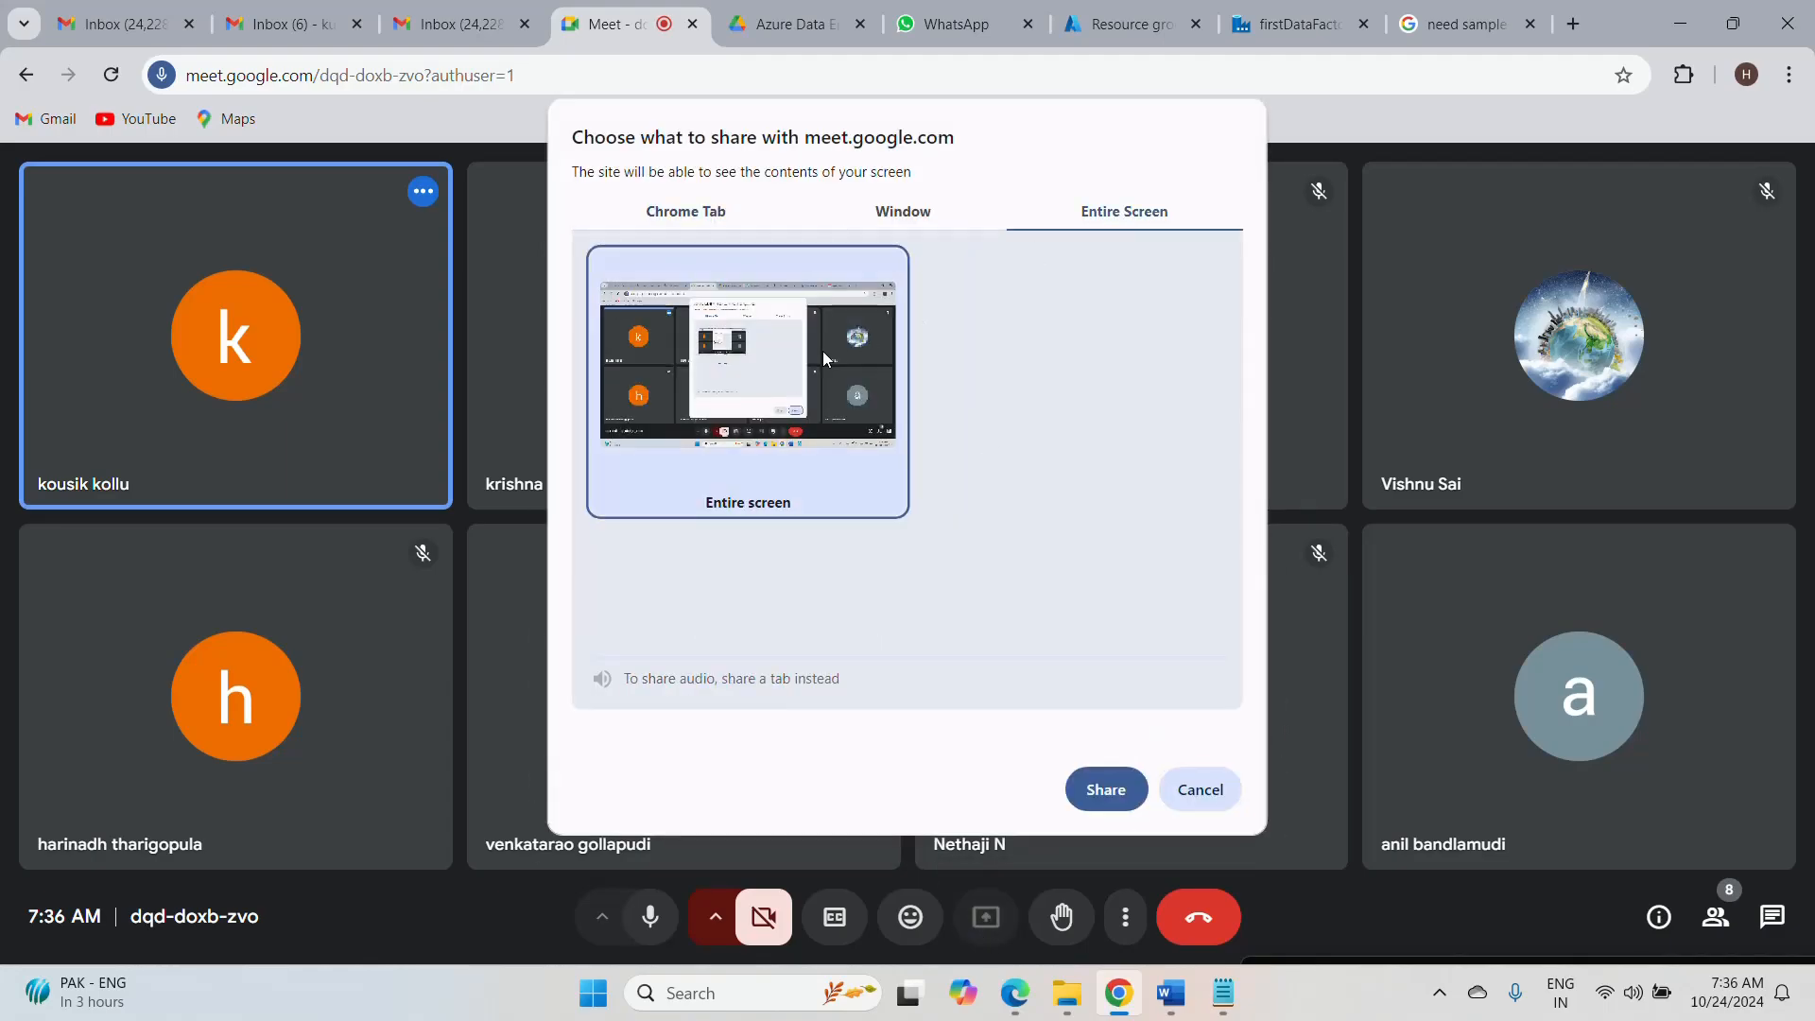
click(1106, 789)
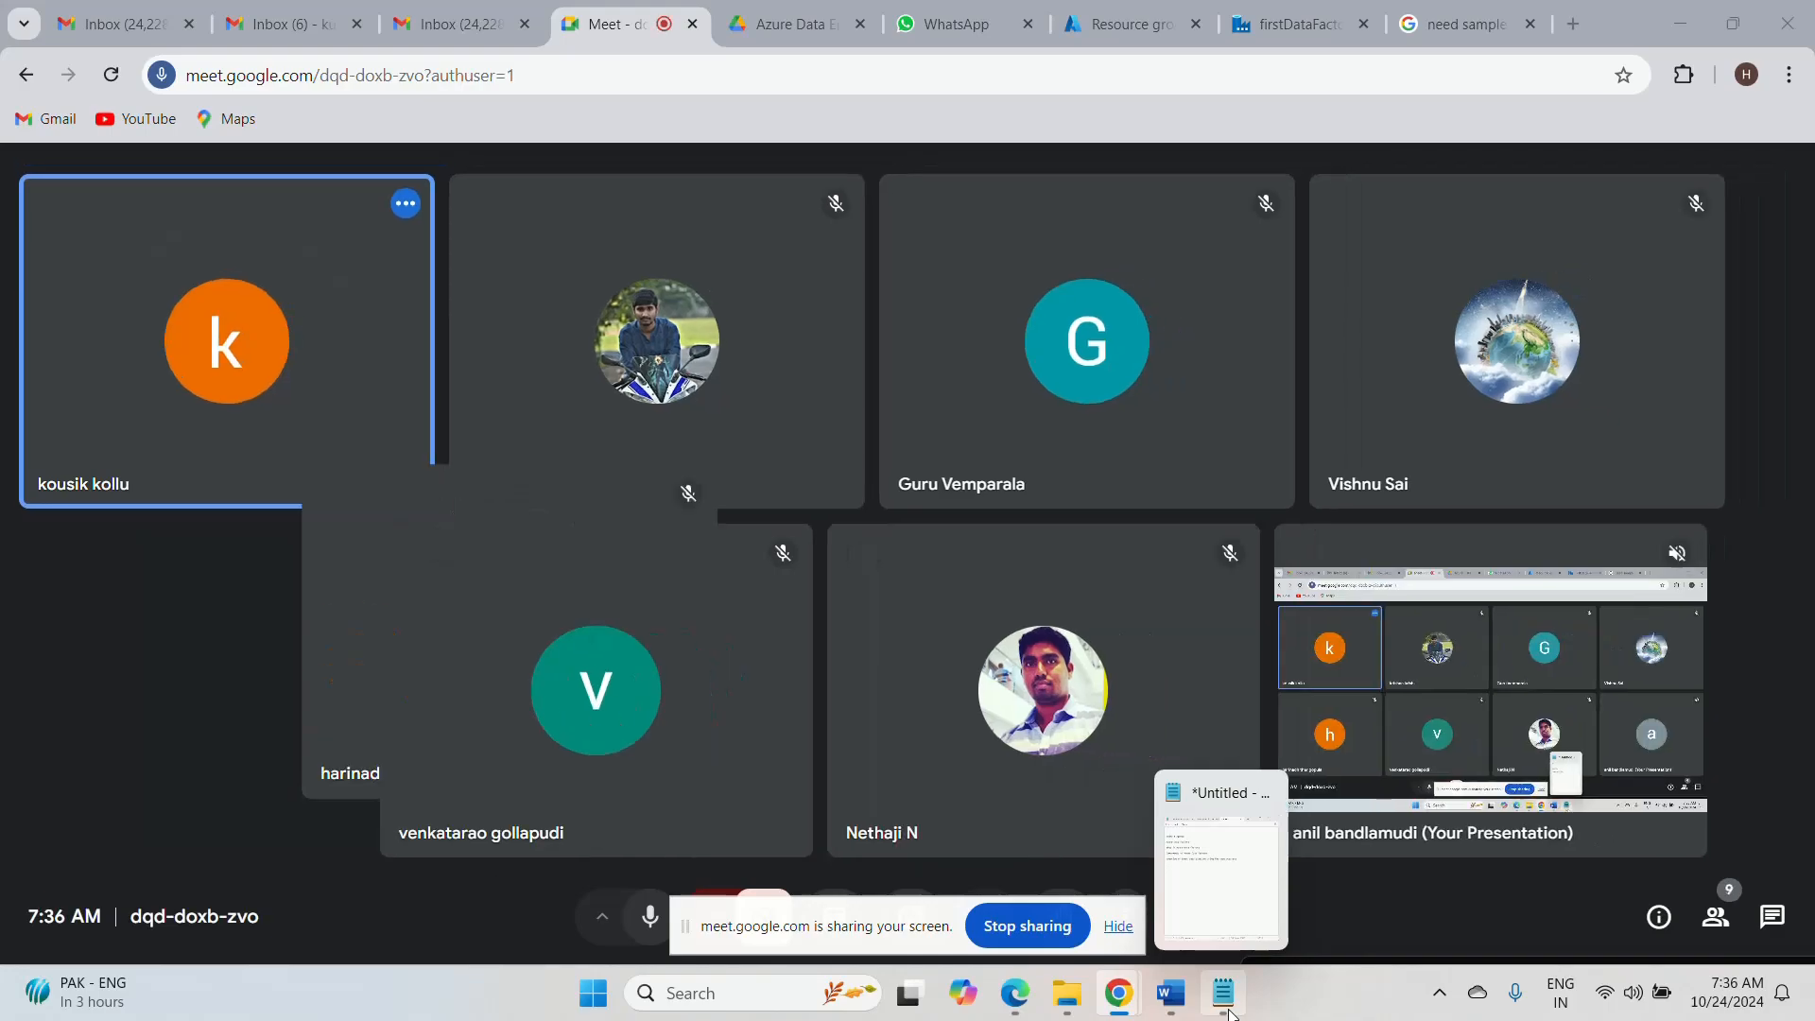
- Switch to Notepad to show the Azure Data Factory agenda and reposition its window over the meeting
click(1225, 1002)
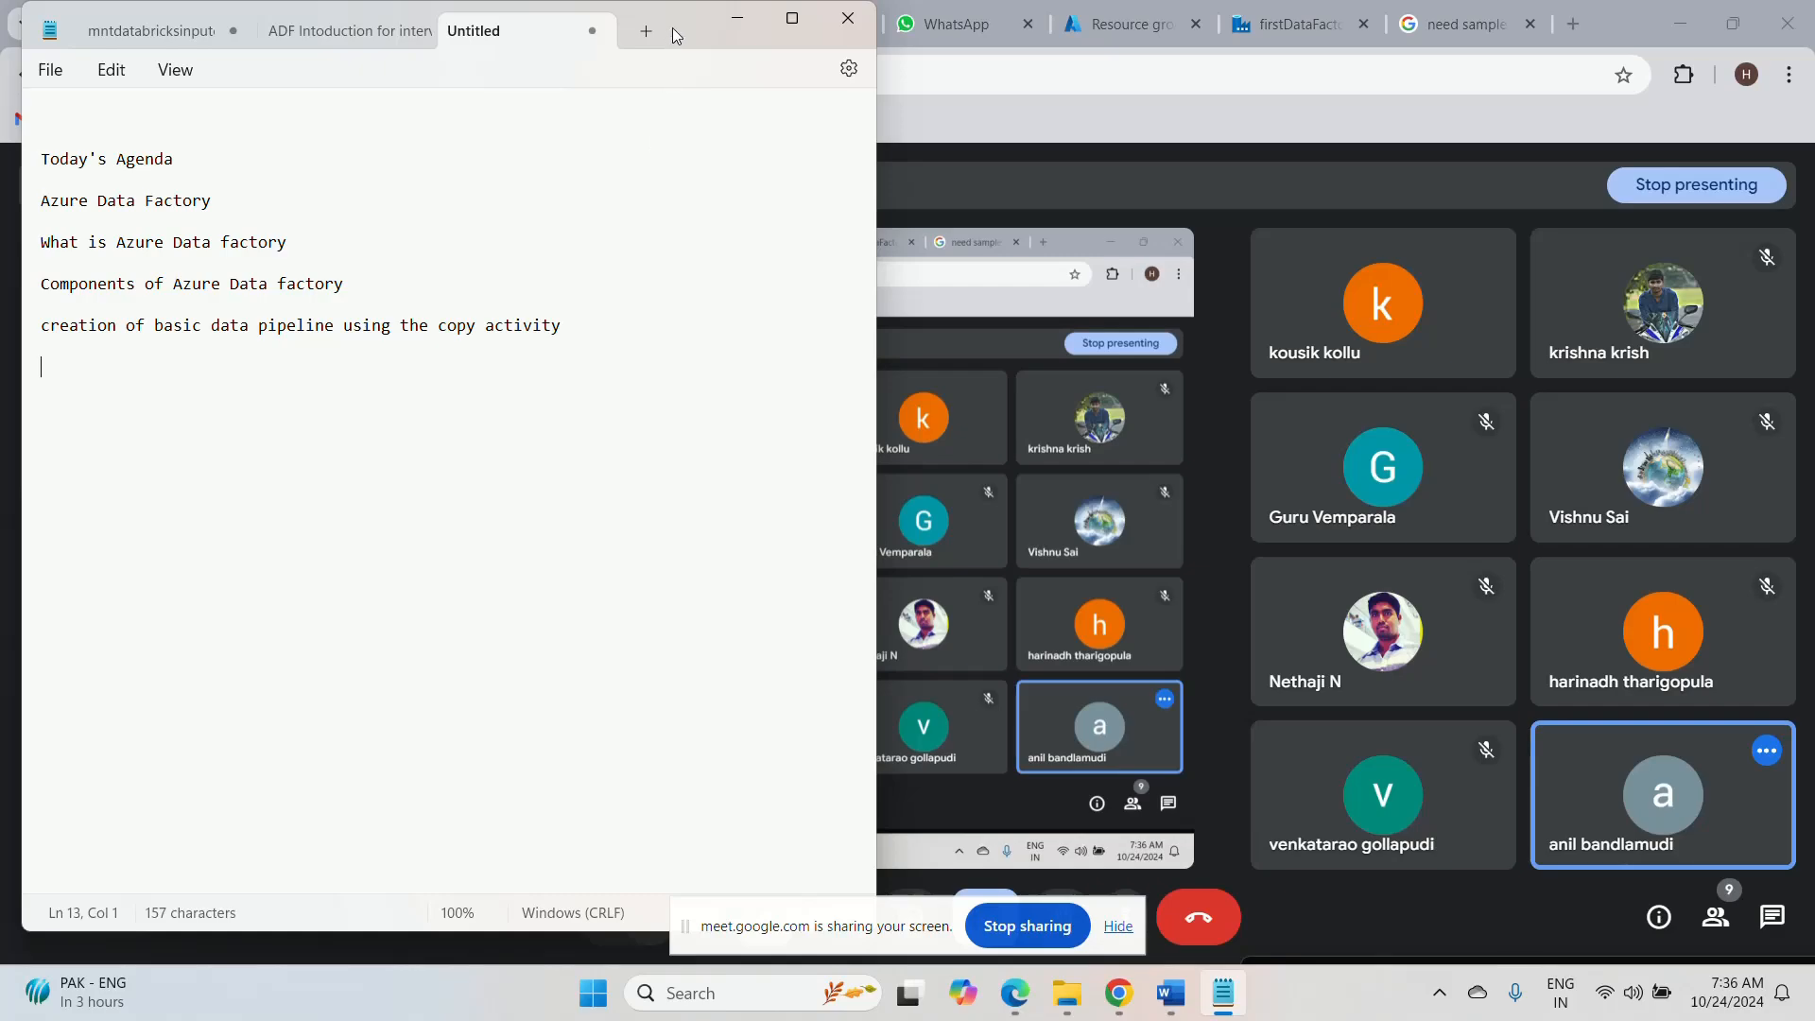
drag(682, 24, 754, 197)
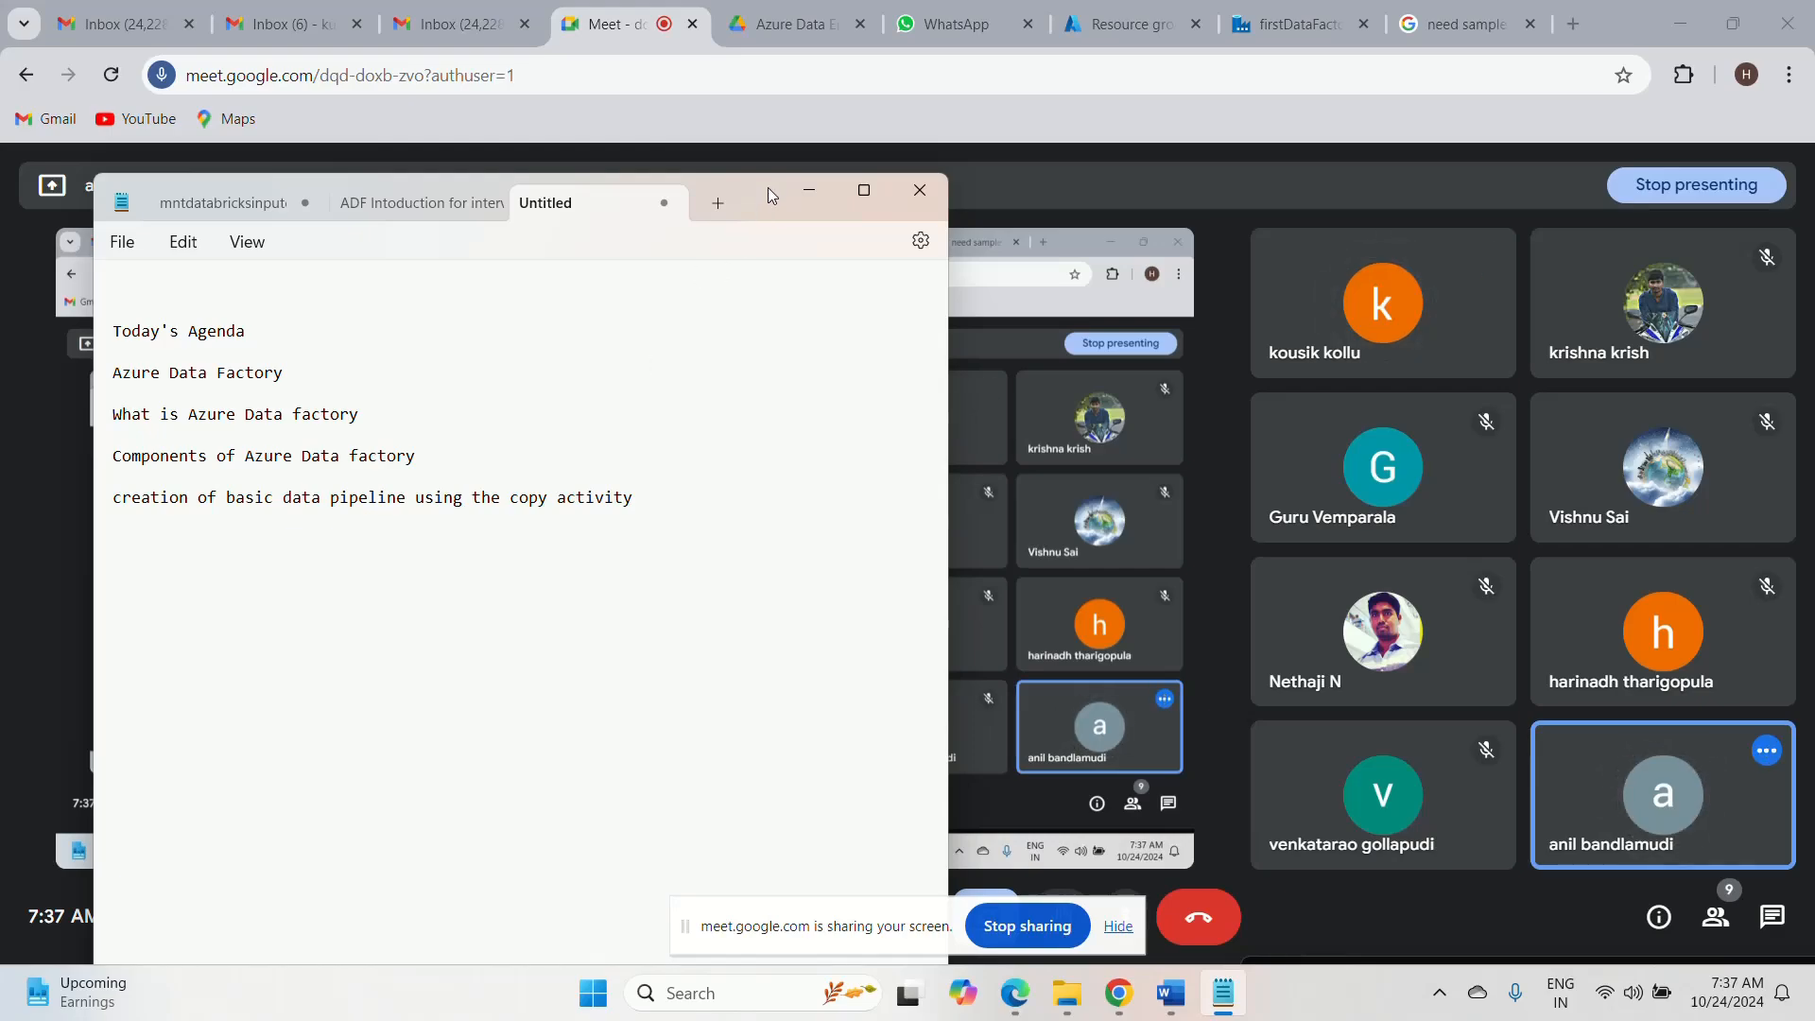
drag(768, 187, 779, 116)
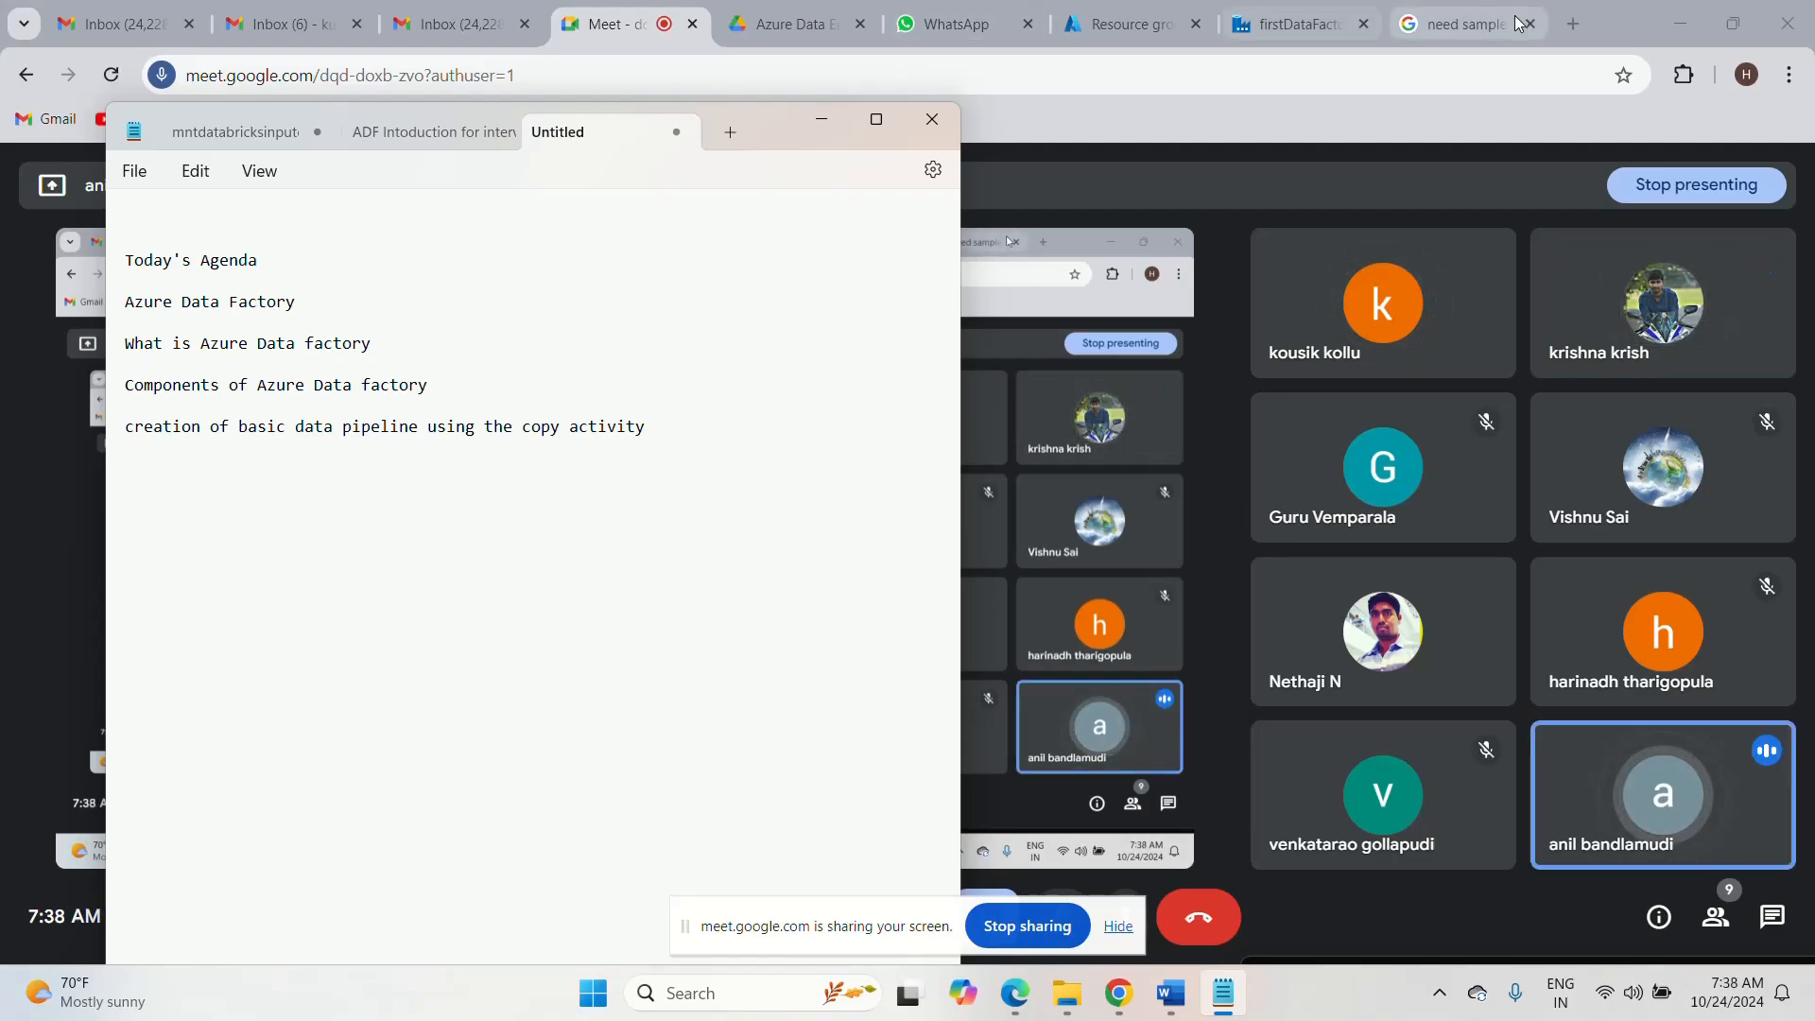
- Search Google for draw.io in the browser tab holding the sample employee data search
click(1444, 27)
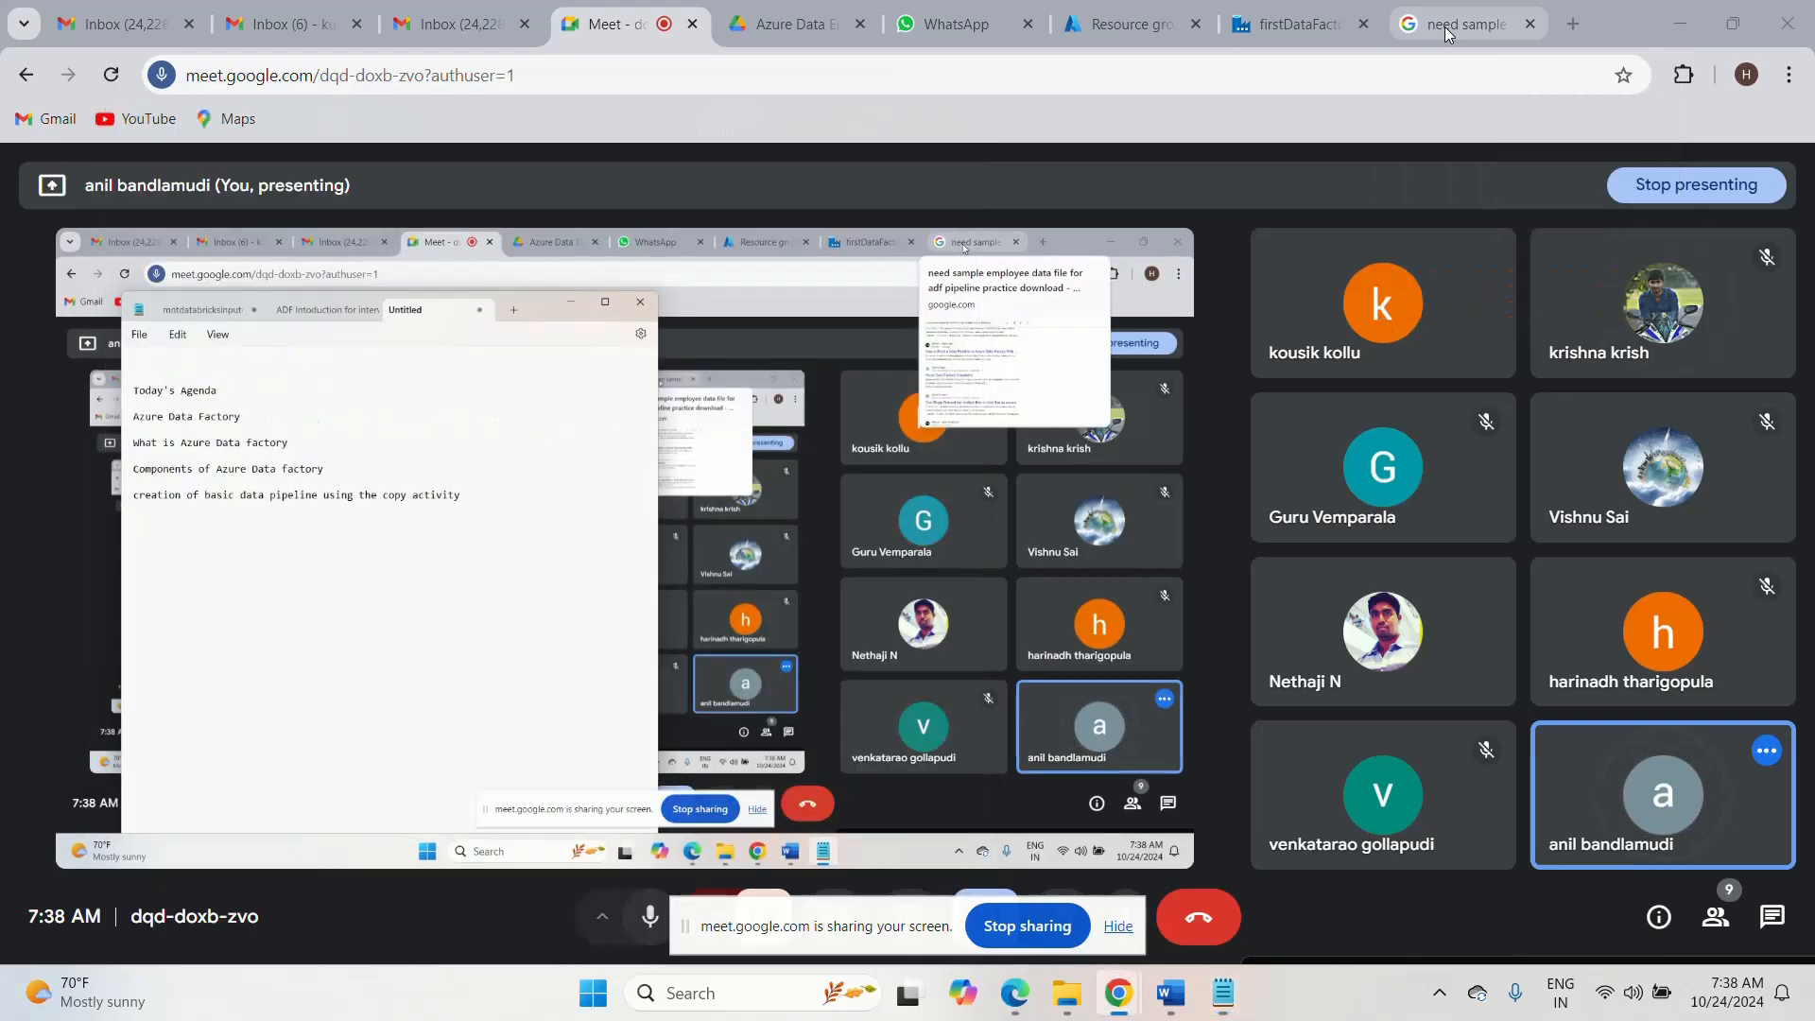
click(535, 83)
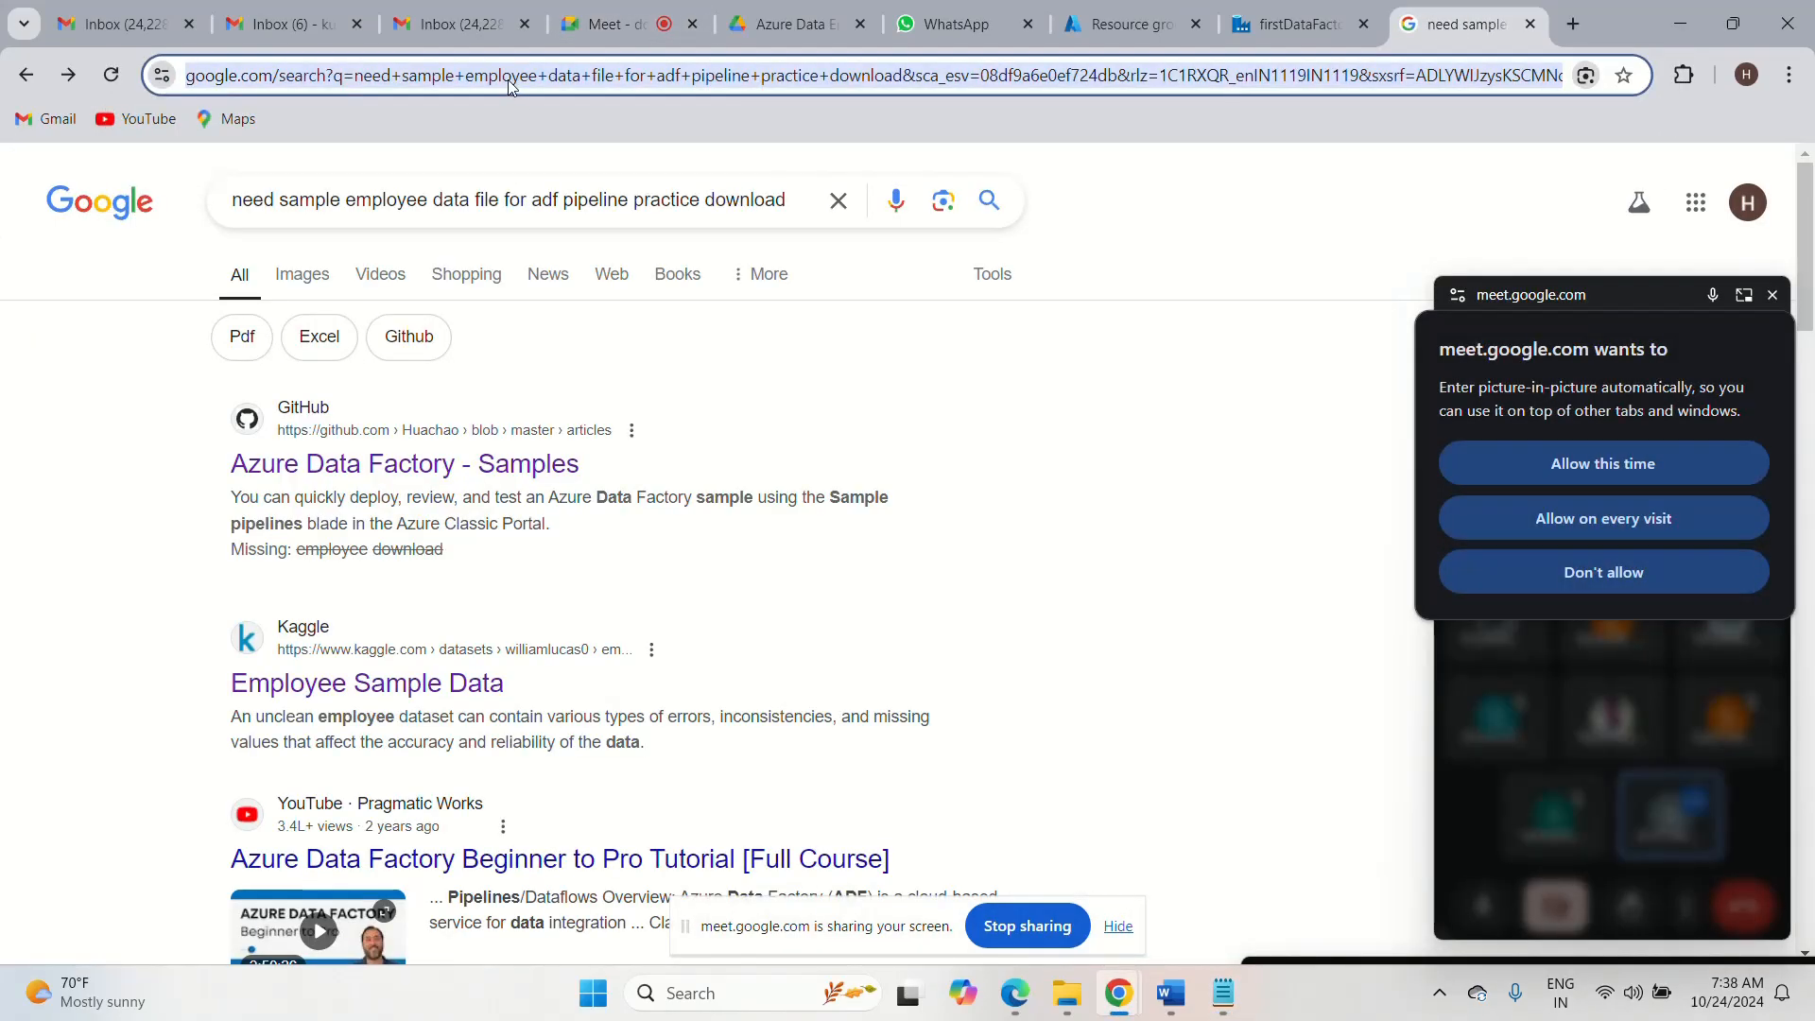
text(dra)
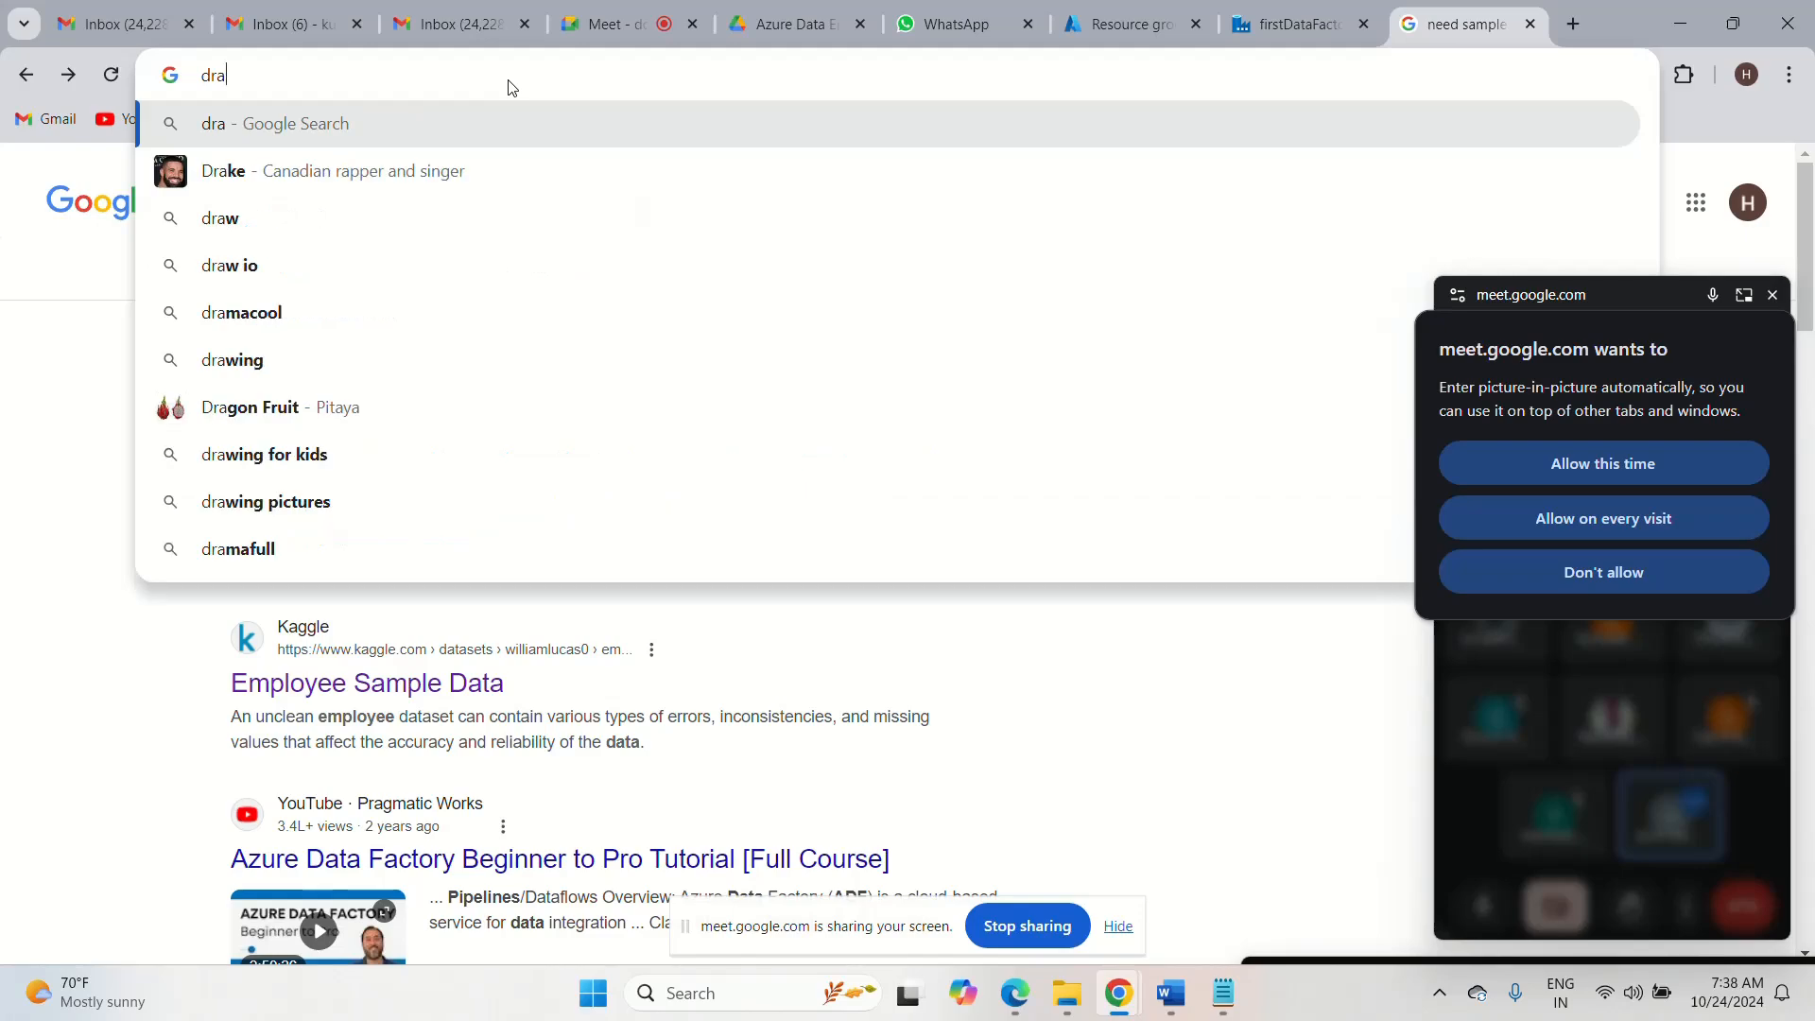
text(w.i)
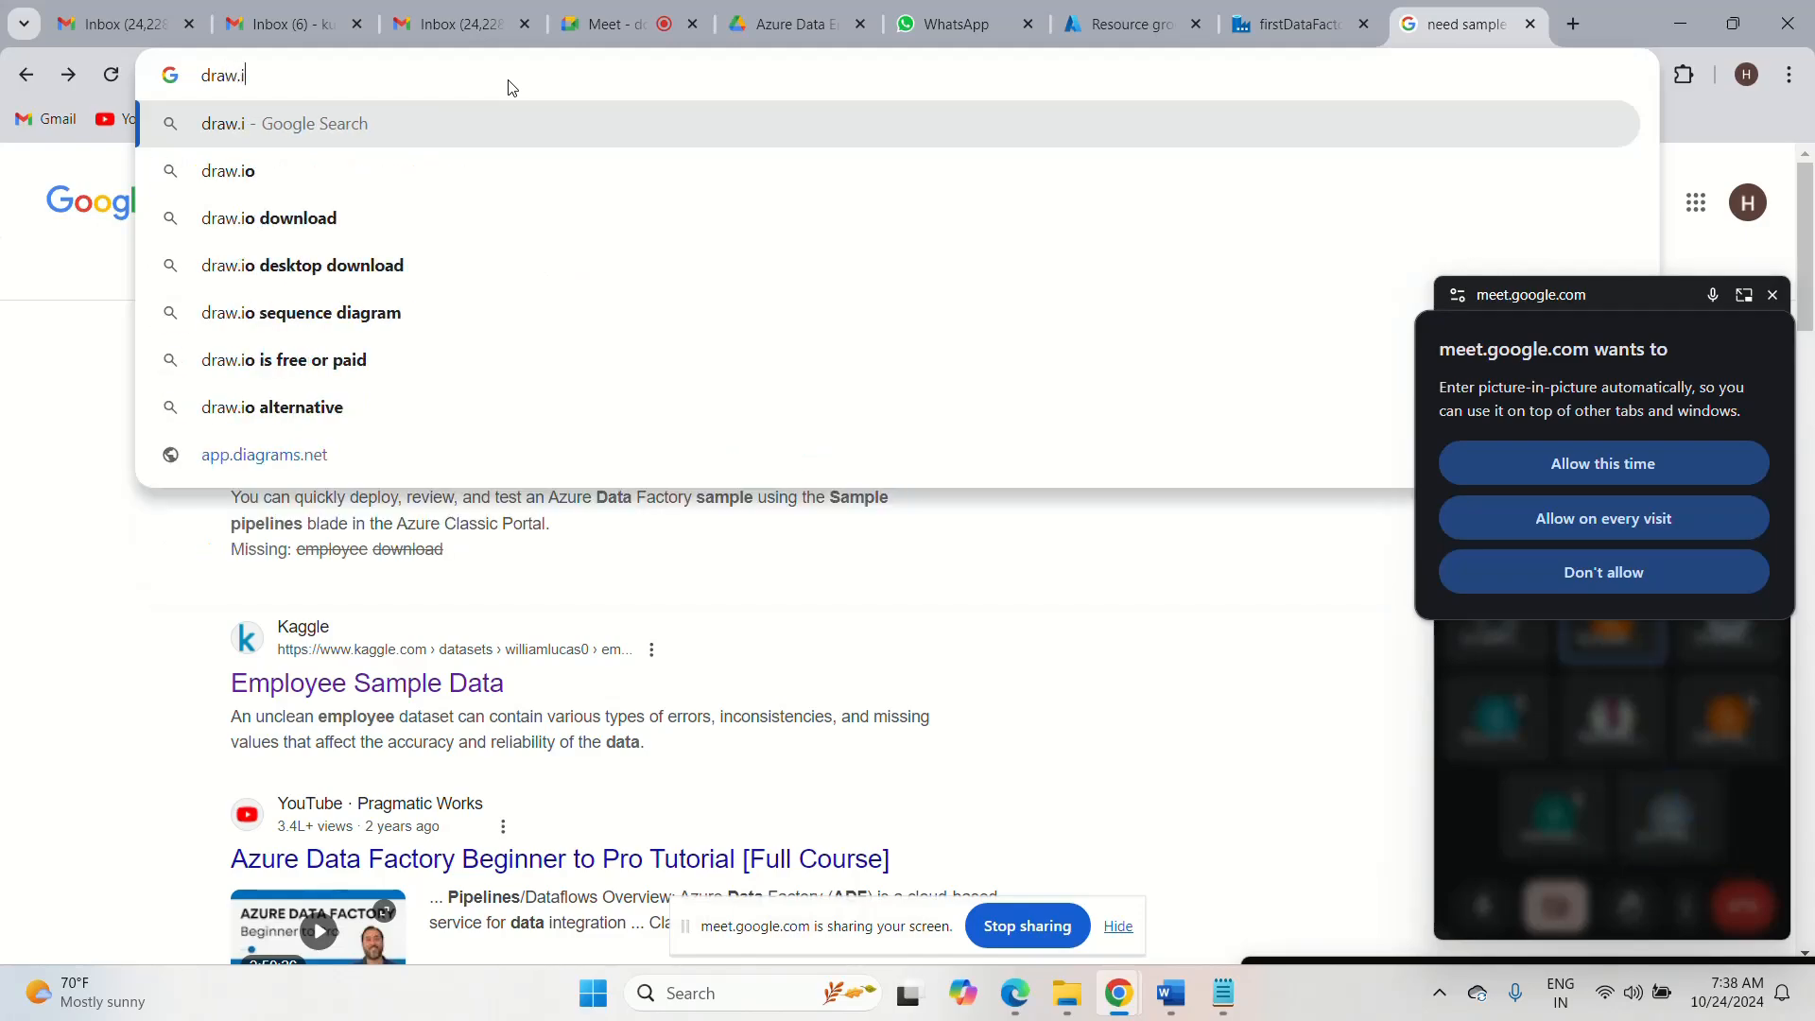
click(236, 174)
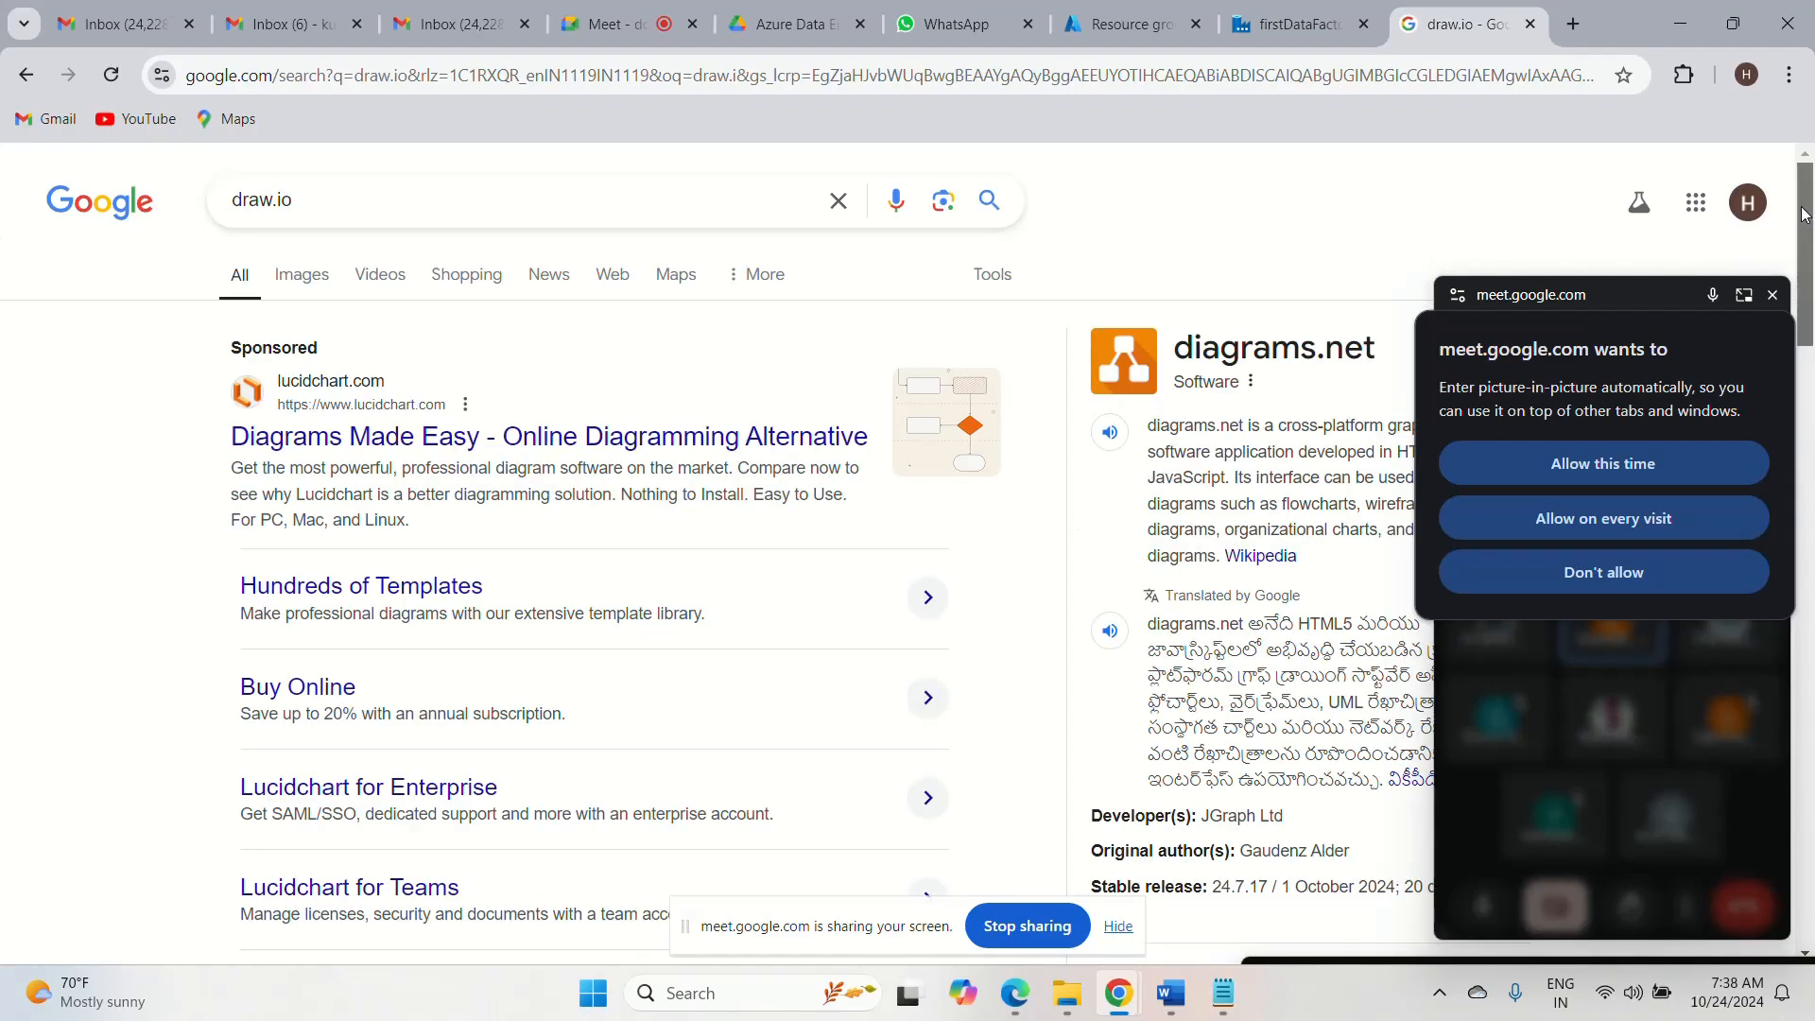
- Open the draw.io site from the search results and start a blank diagram, leaving the storage location undecided
drag(1807, 214, 1810, 301)
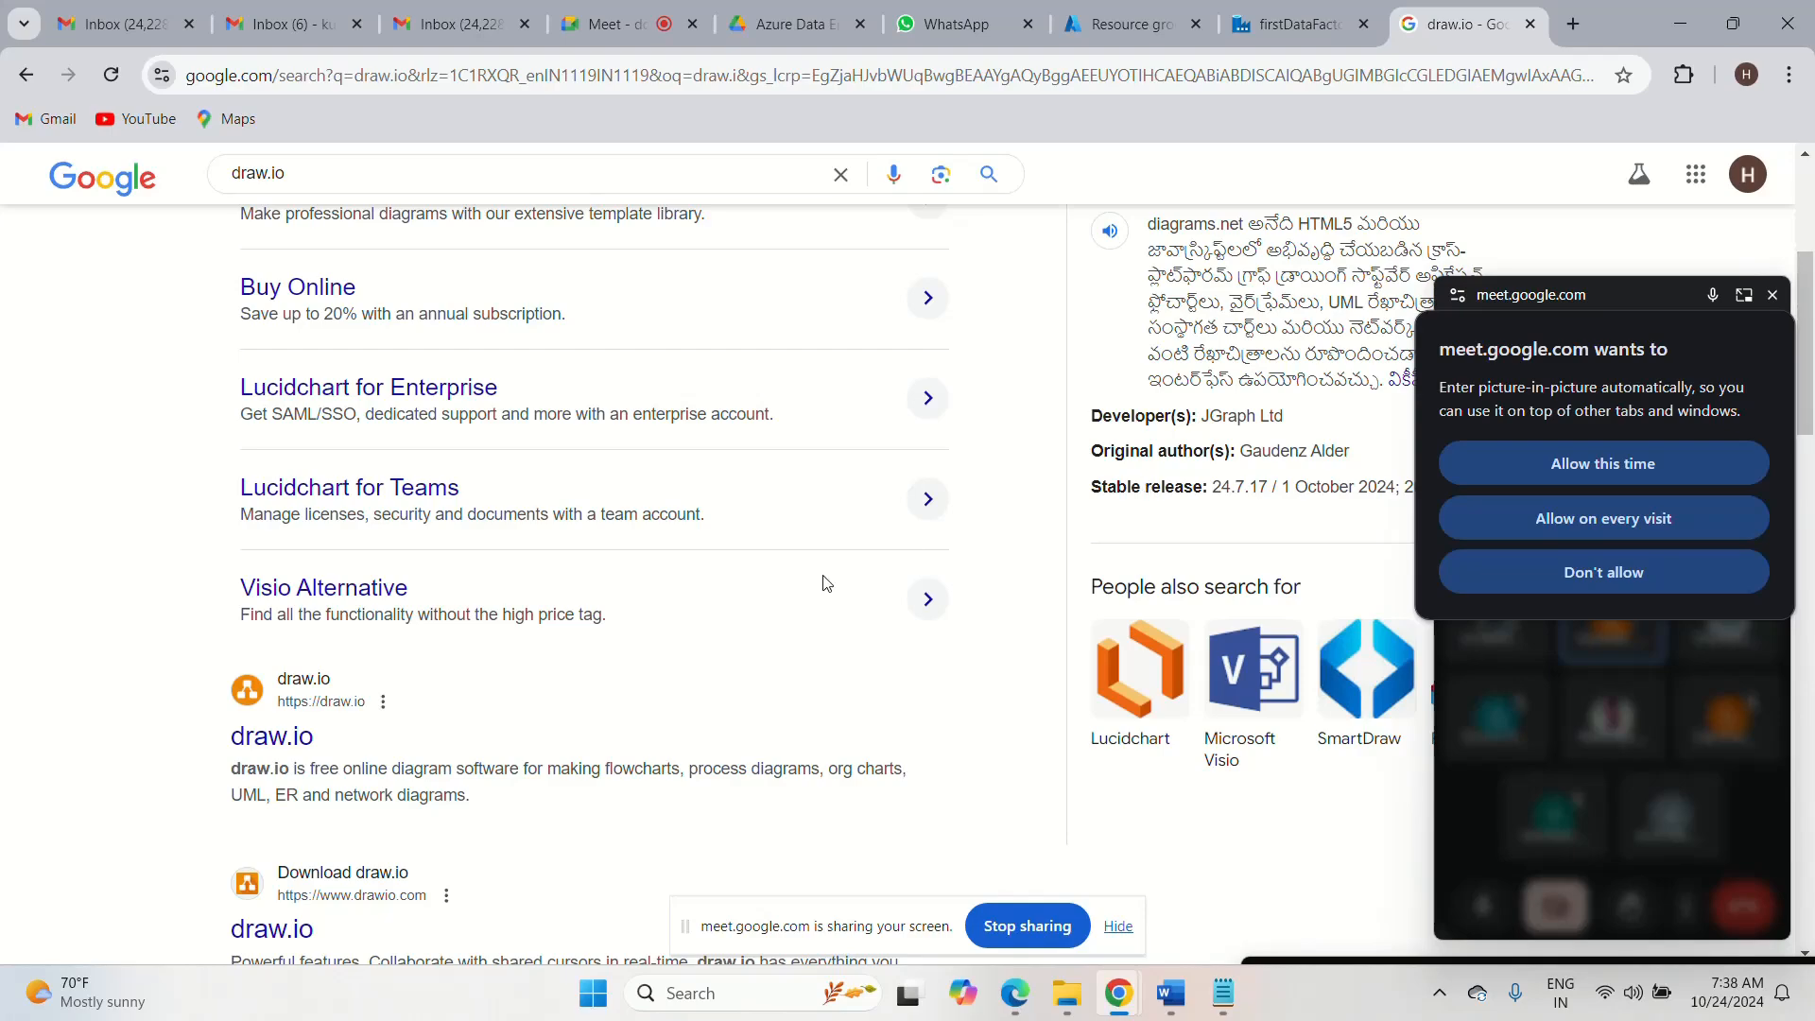
click(284, 737)
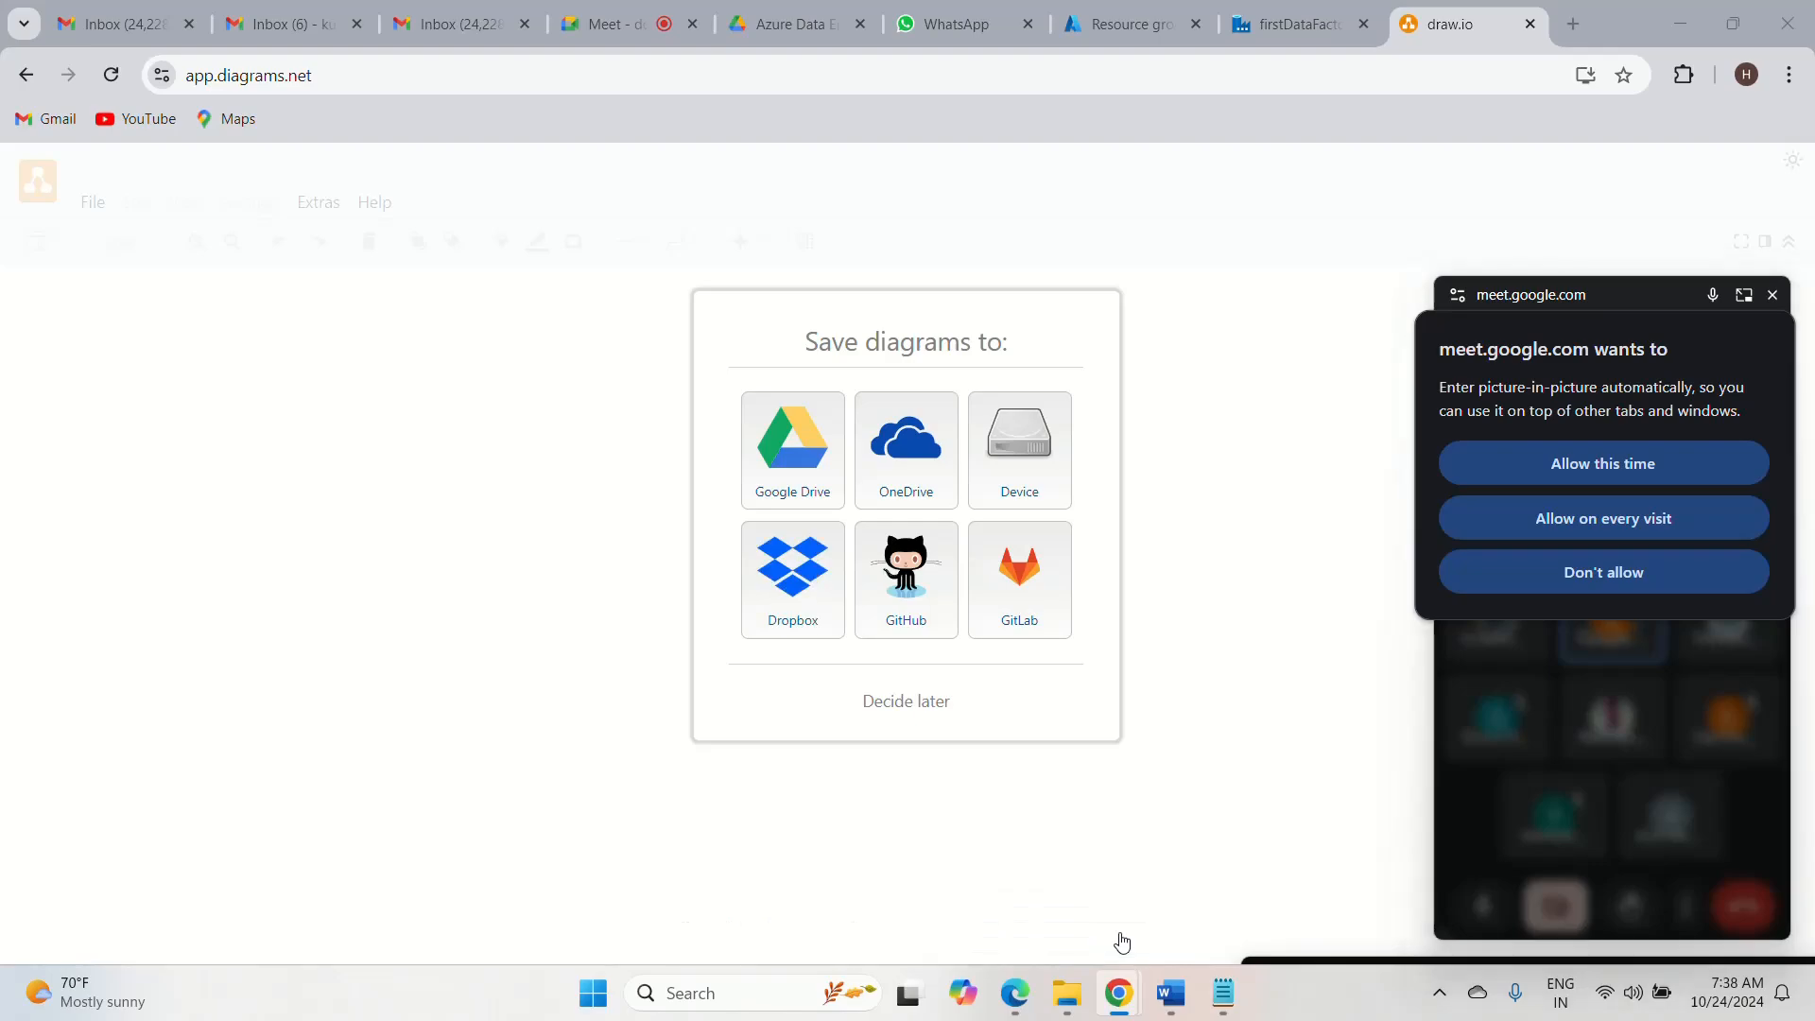
click(905, 704)
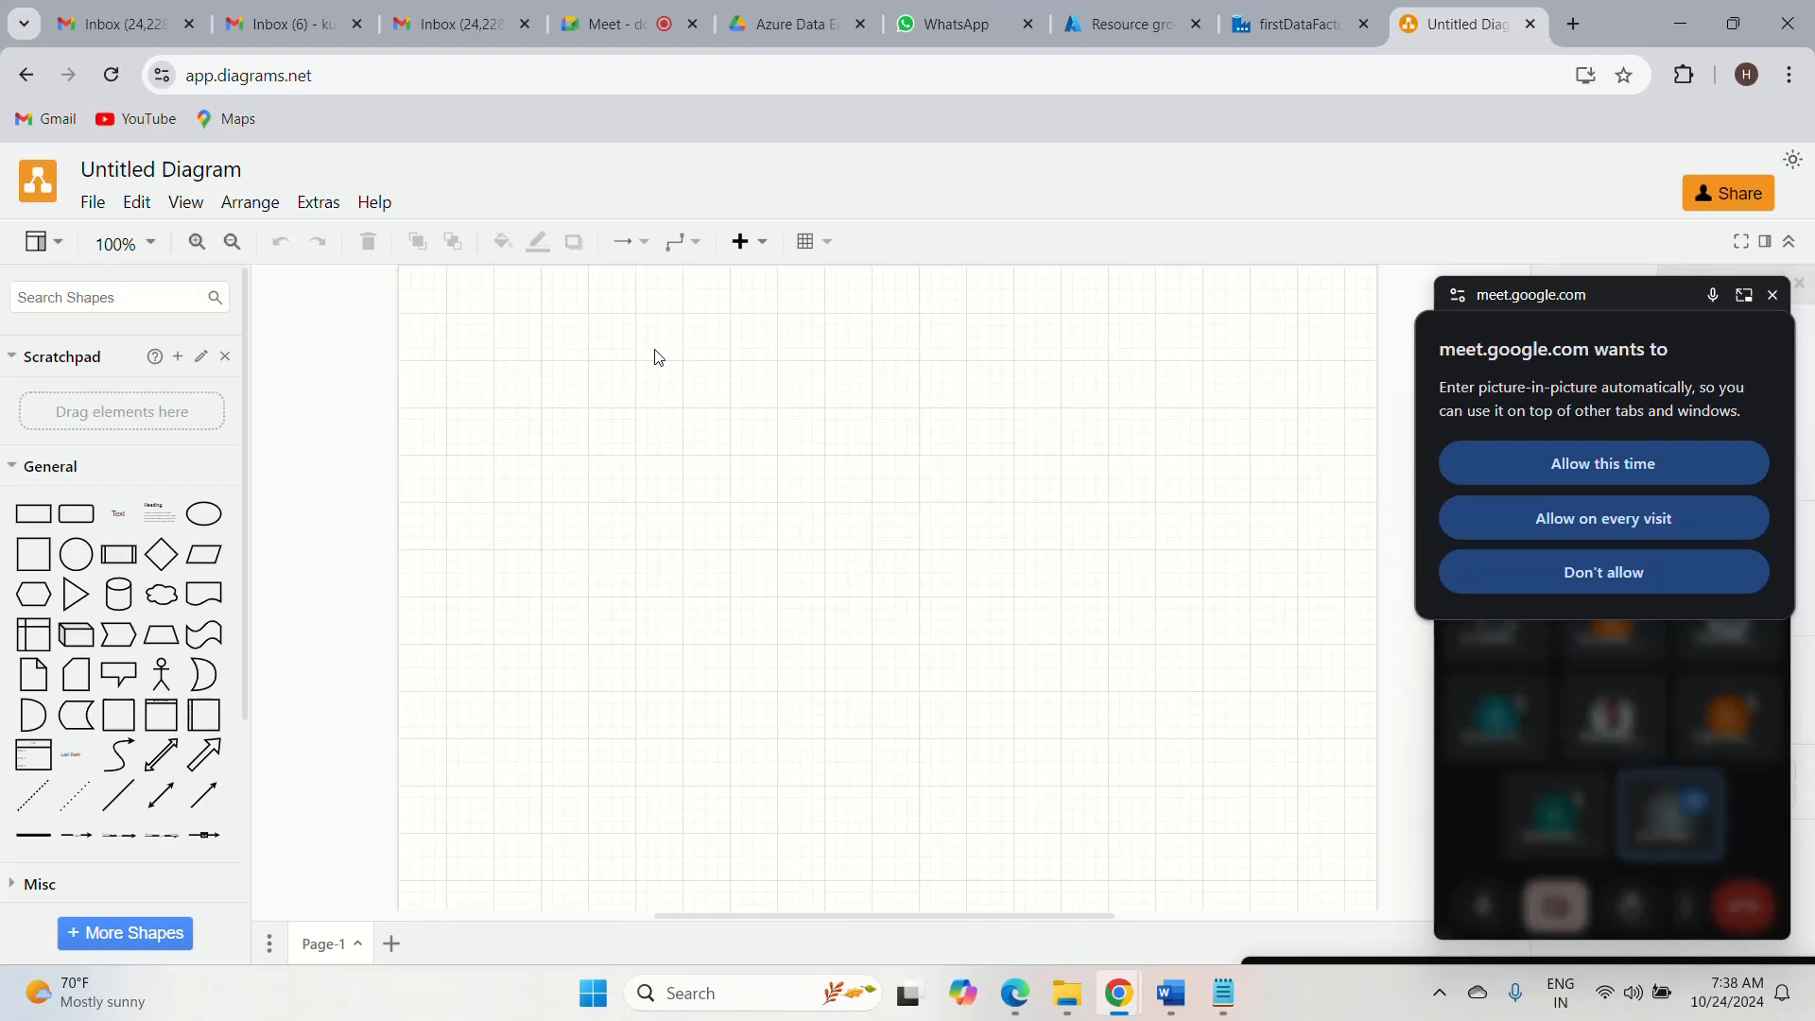
- Add a text label near the upper edge of the canvas reading ETL, with EXTRACT two lines below it
click(118, 514)
drag(871, 587, 608, 333)
double_click(608, 333)
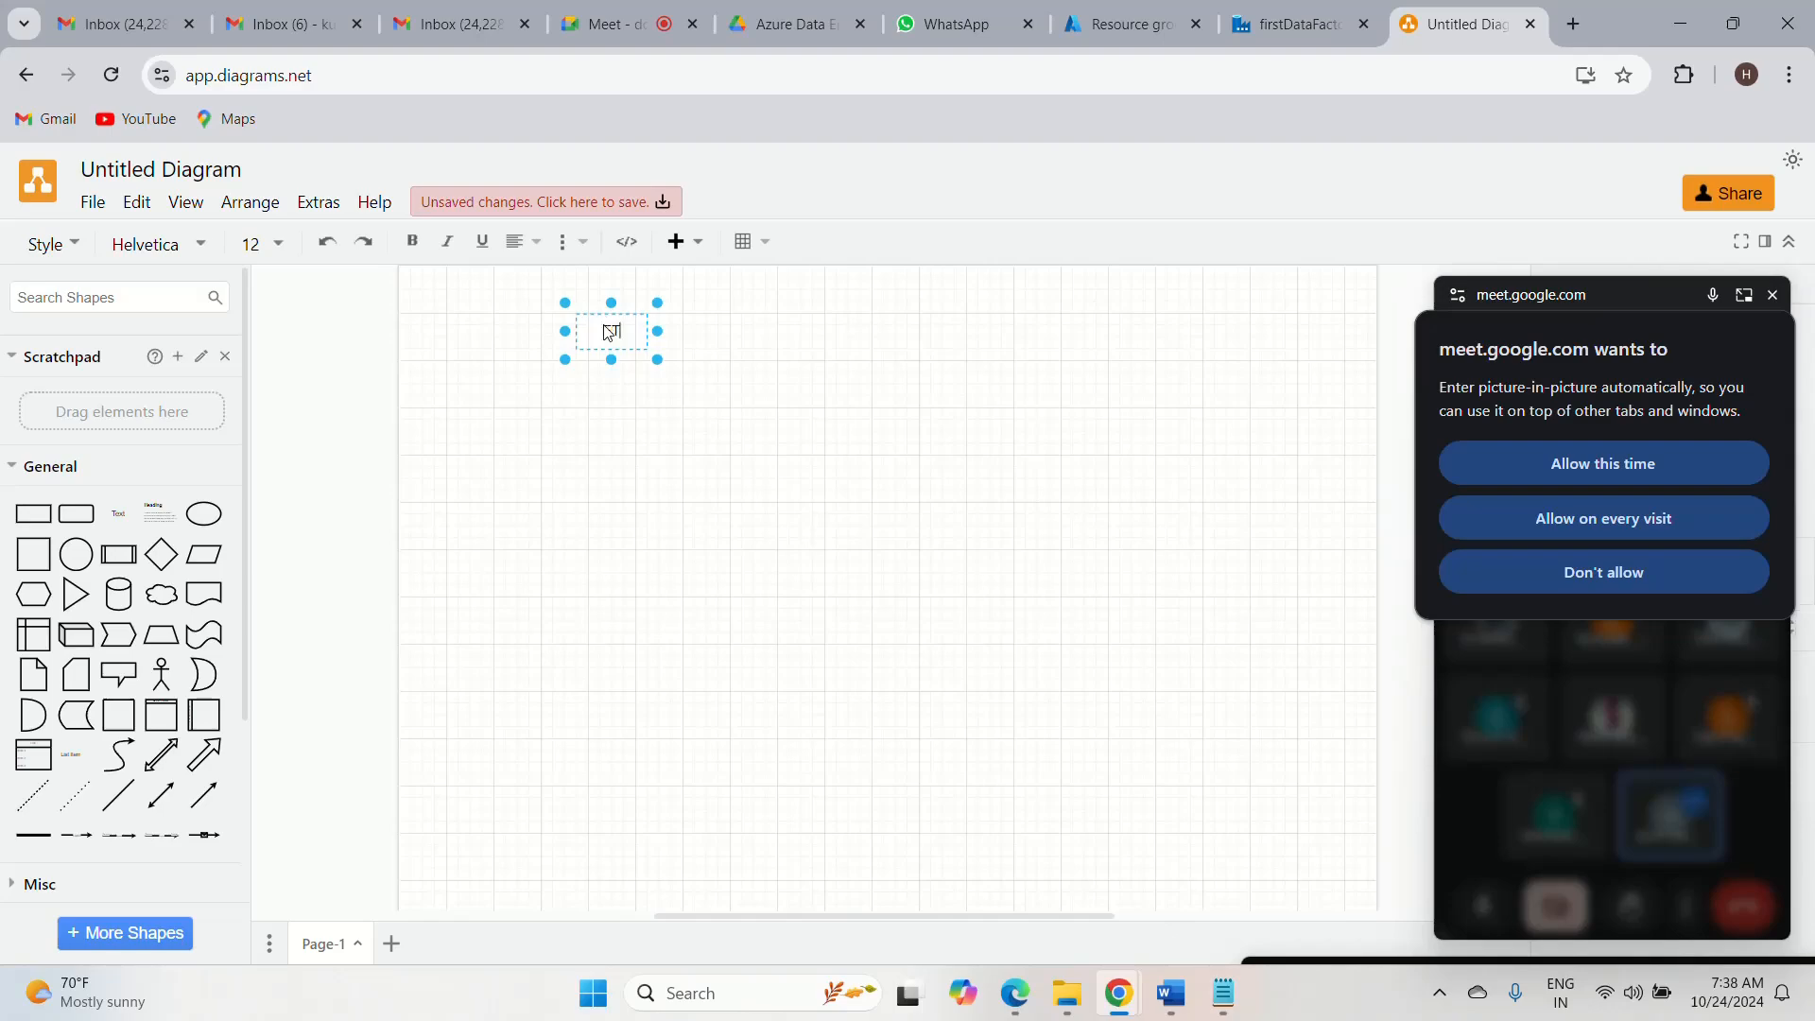
text(ETL)
key(Return)
key(Return)
text(EXTRACT)
click(608, 414)
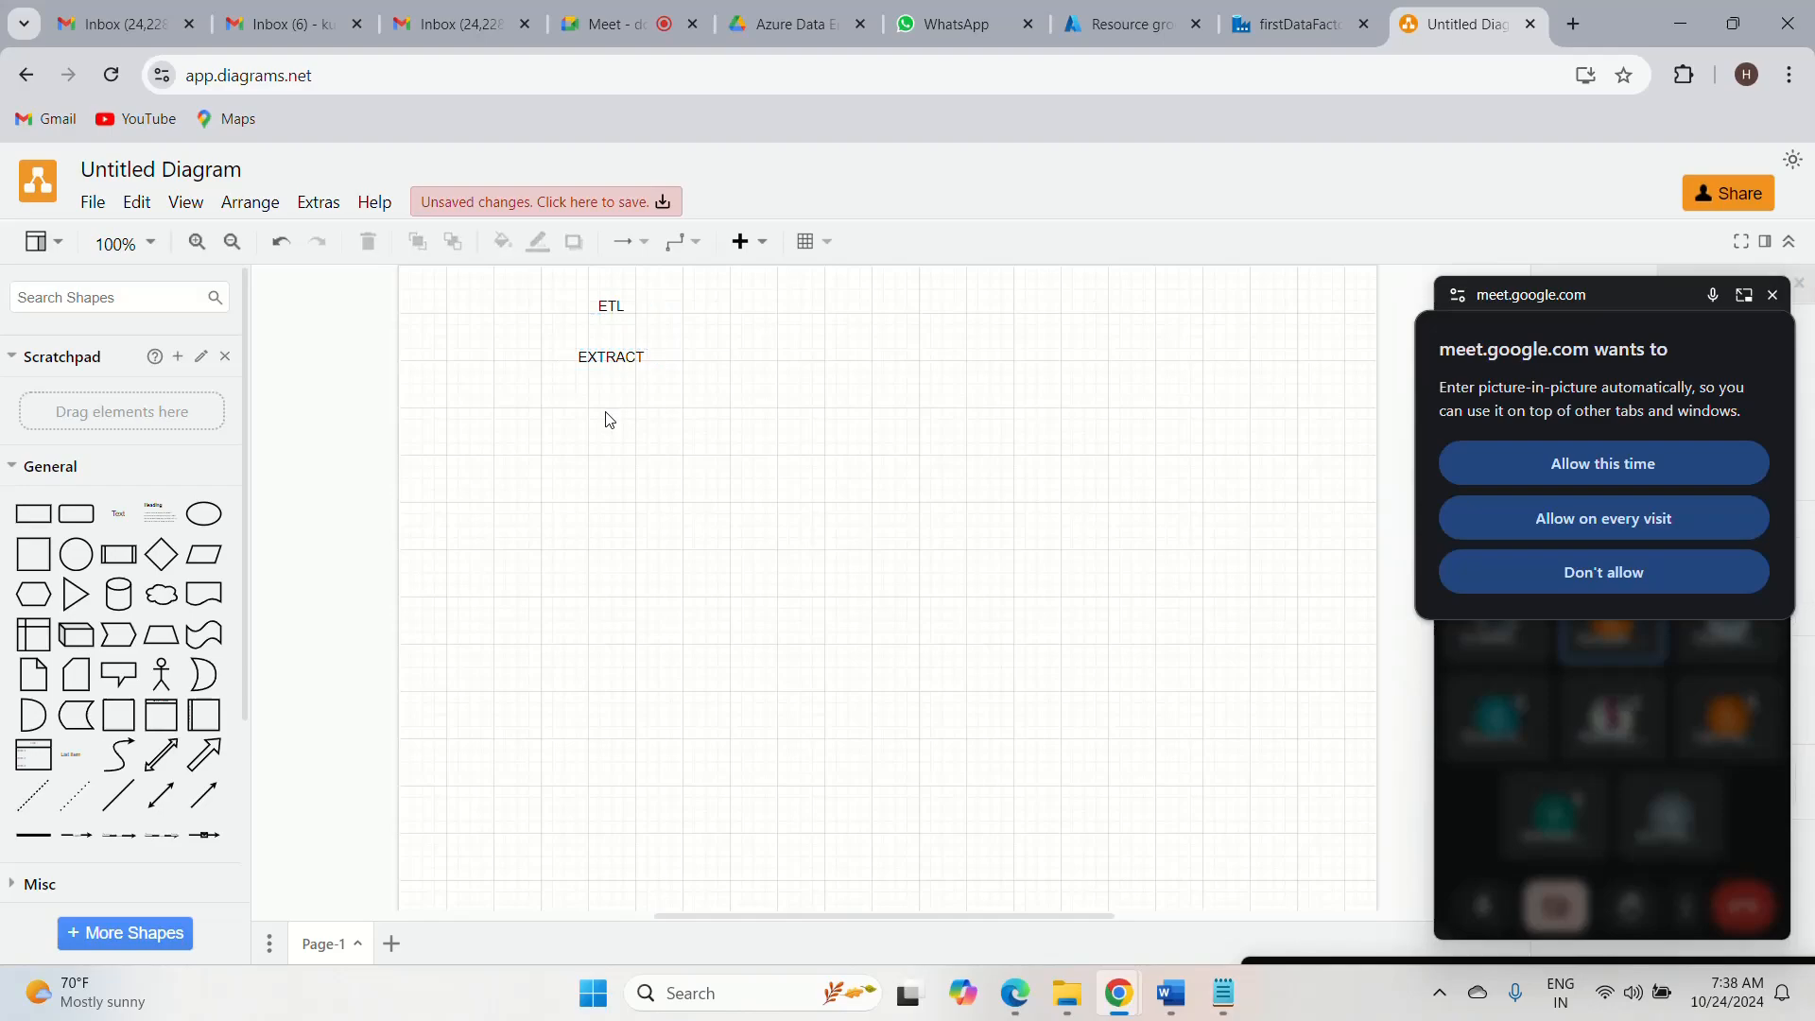
- Add a text label reading "TRansform" below the EXTRACT line
click(119, 521)
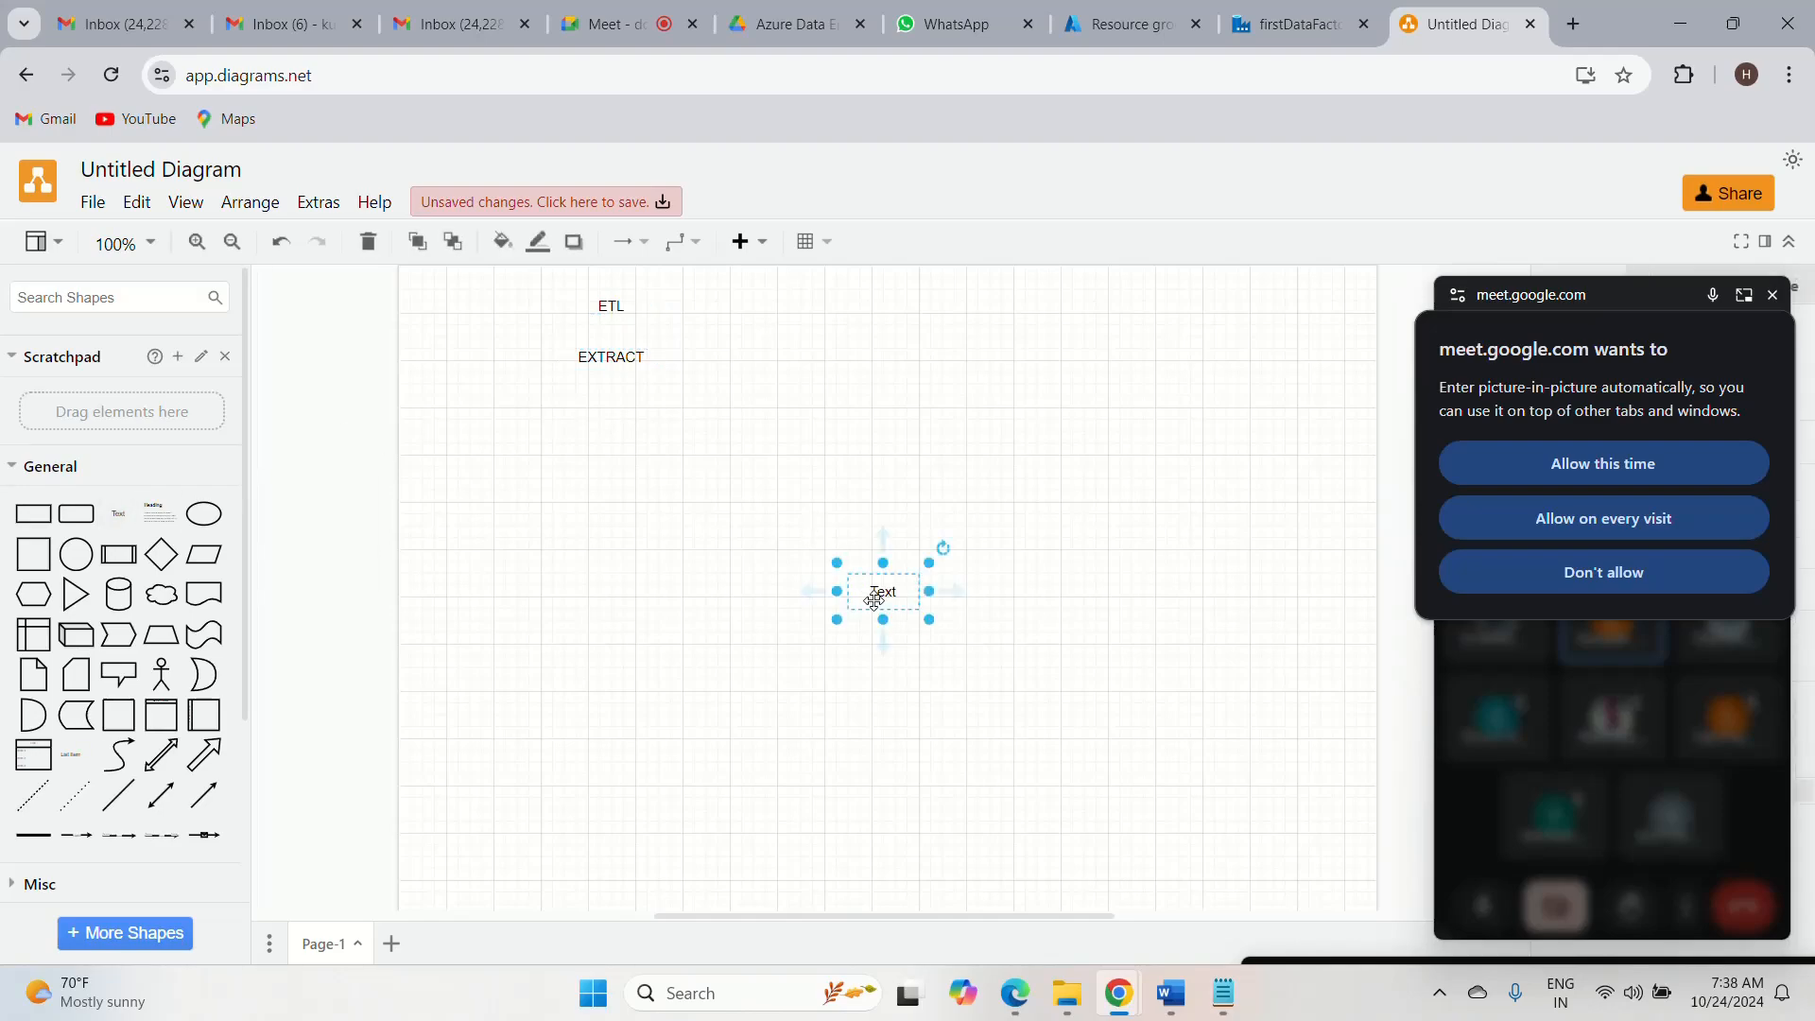
drag(875, 599, 580, 452)
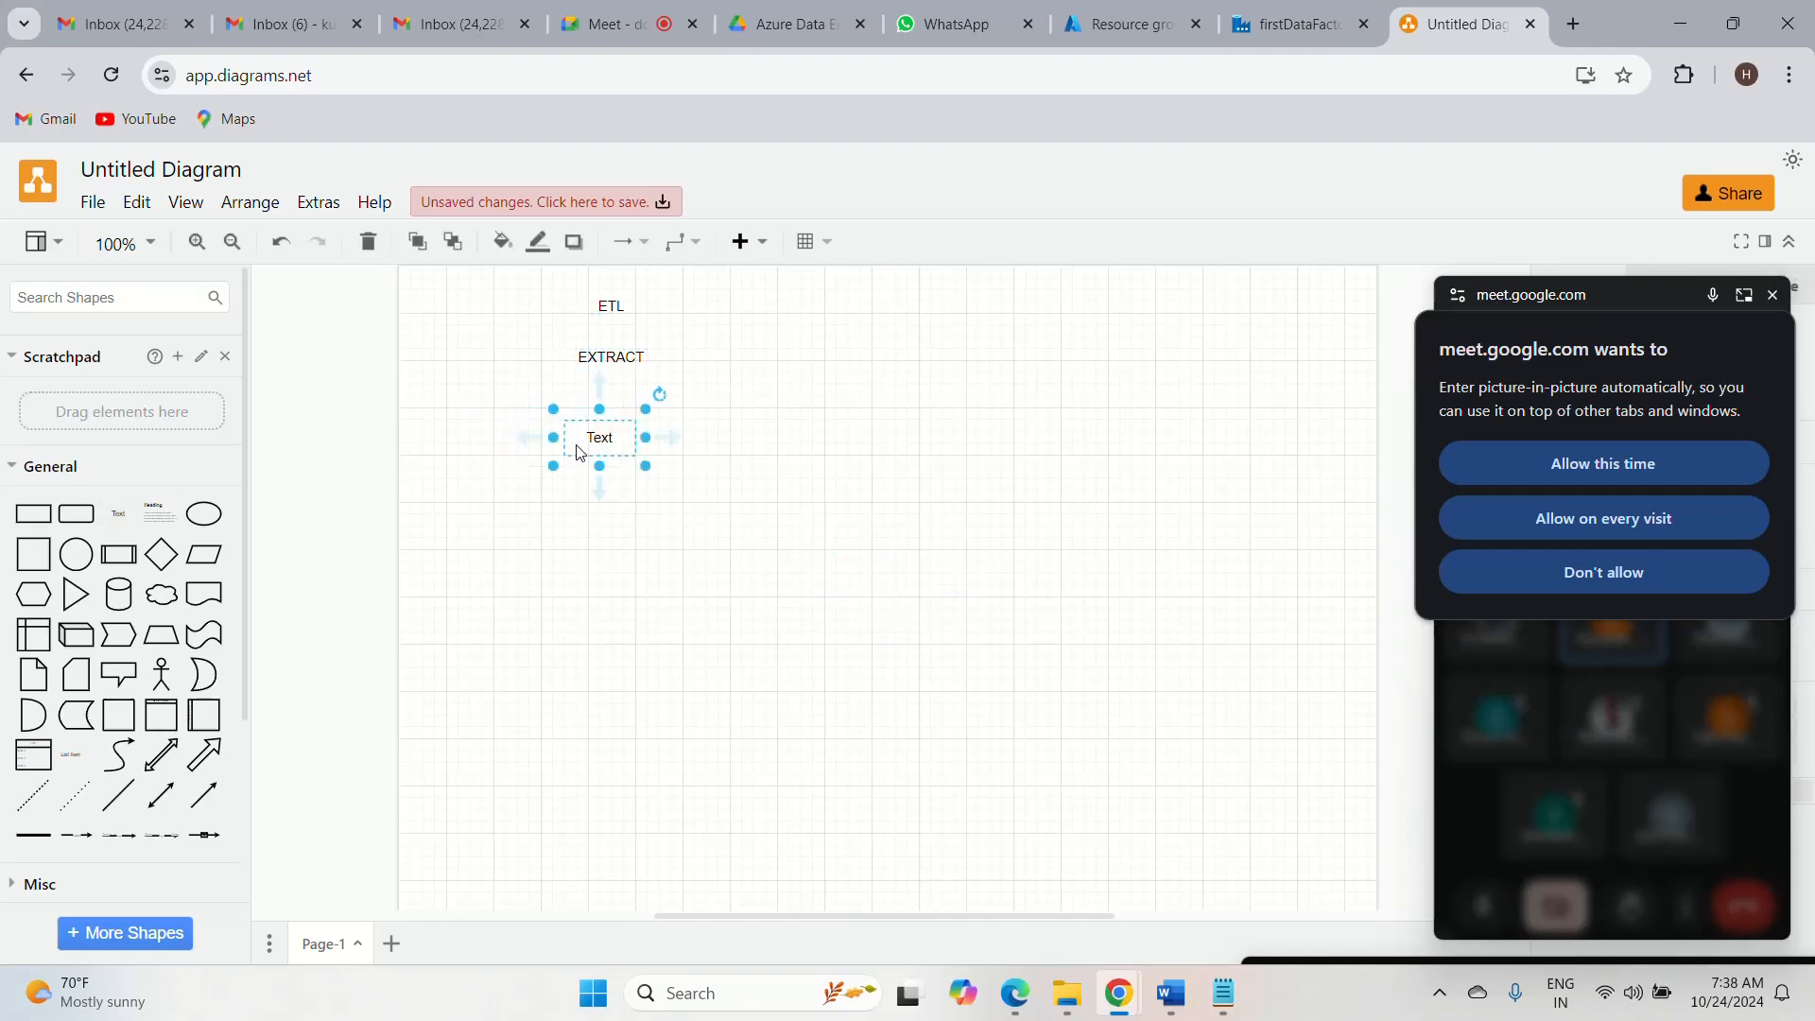
double_click(579, 452)
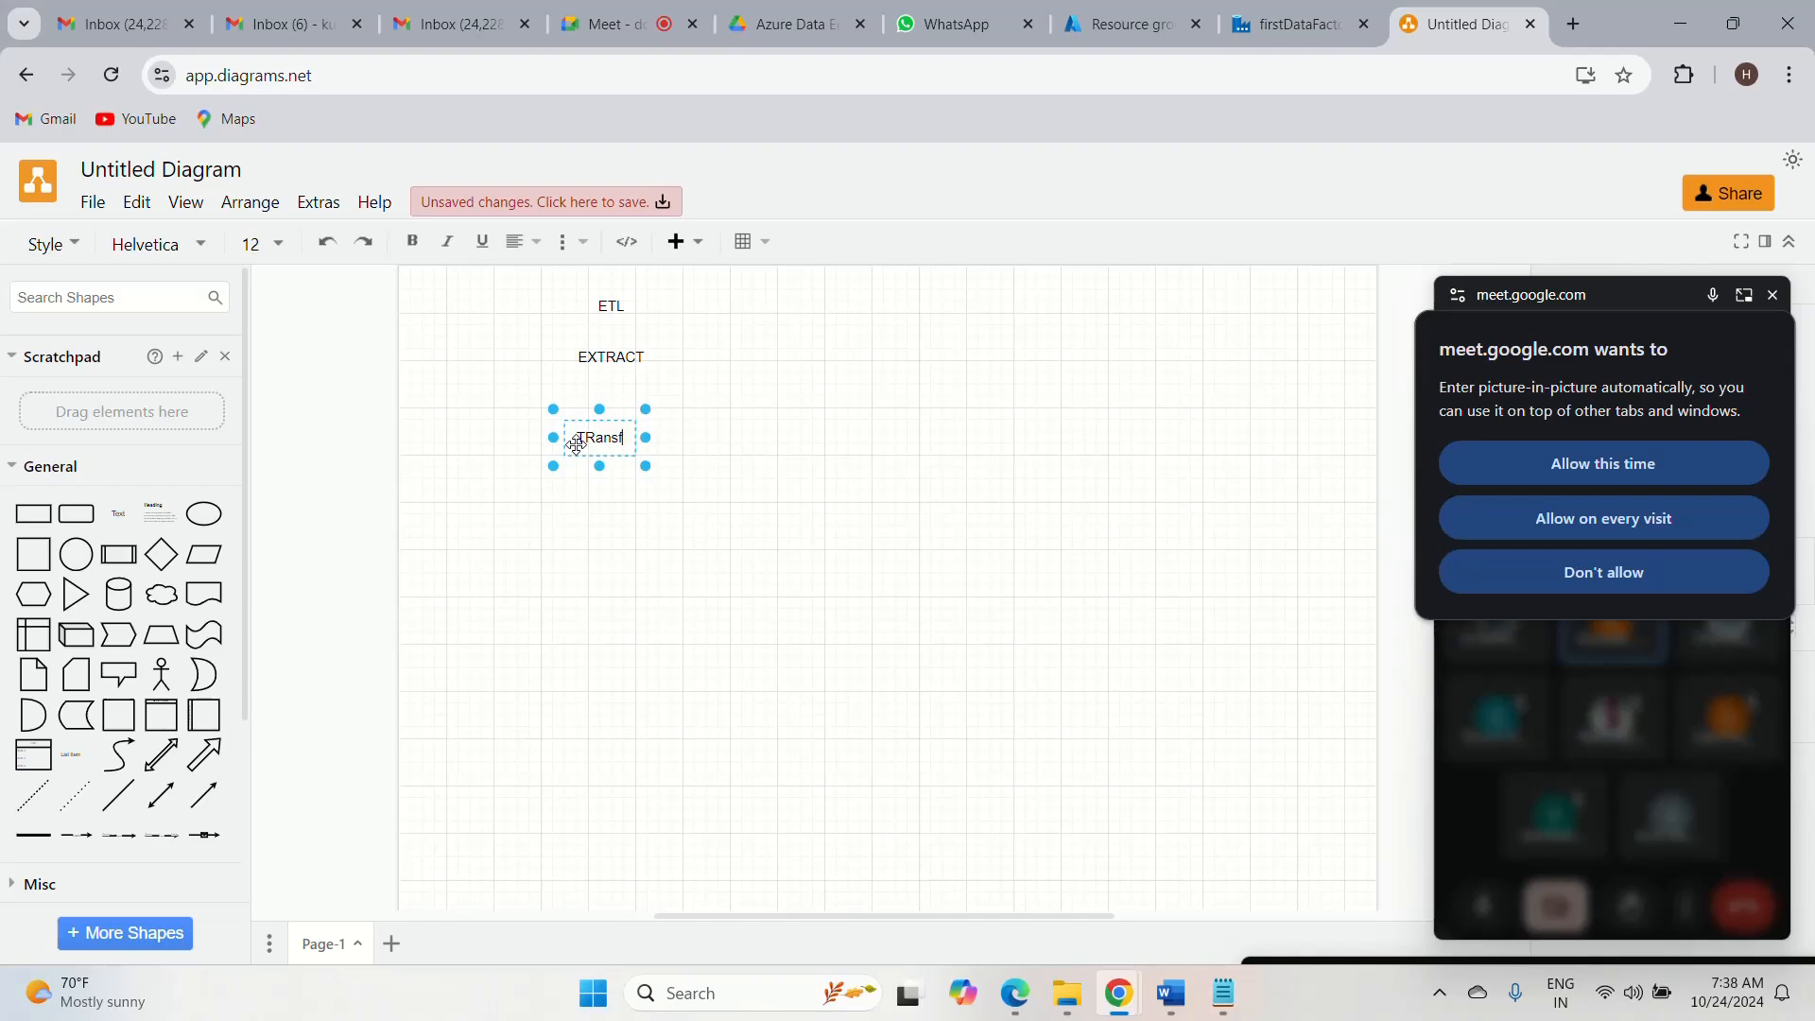
text(TRansform)
click(693, 557)
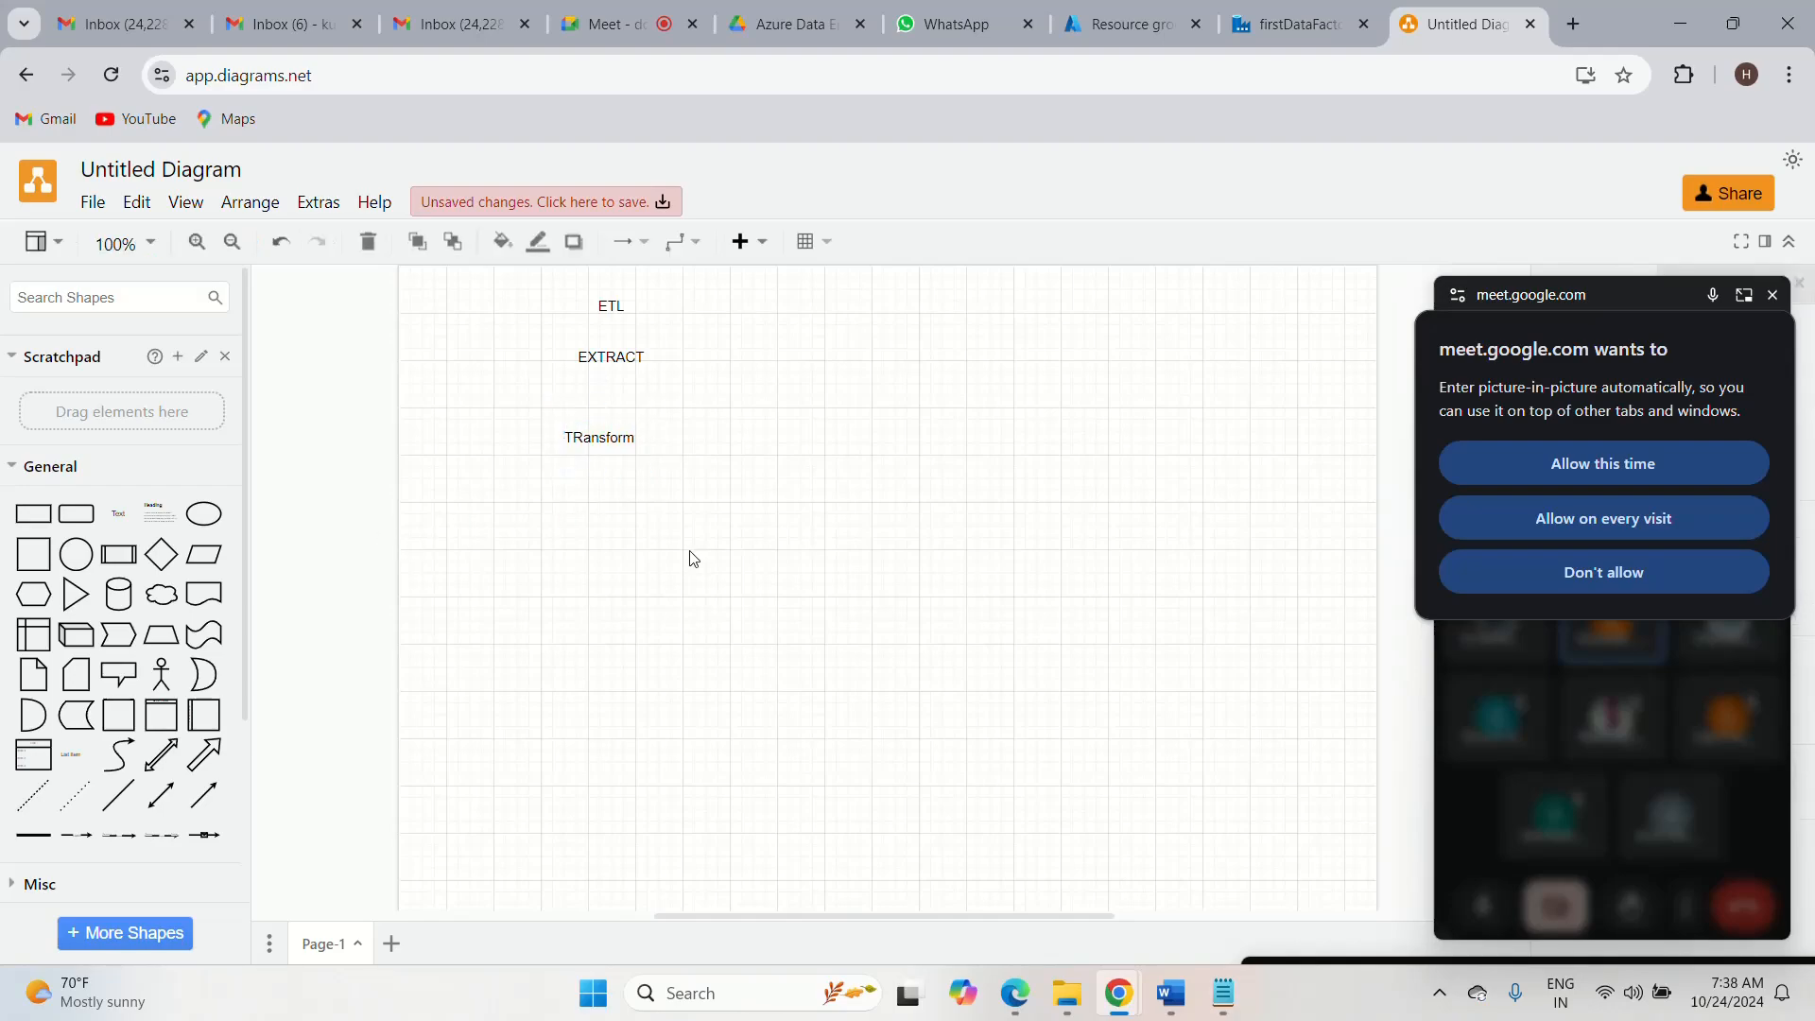
- Add a text label reading "Load" below the TRansform label
click(122, 519)
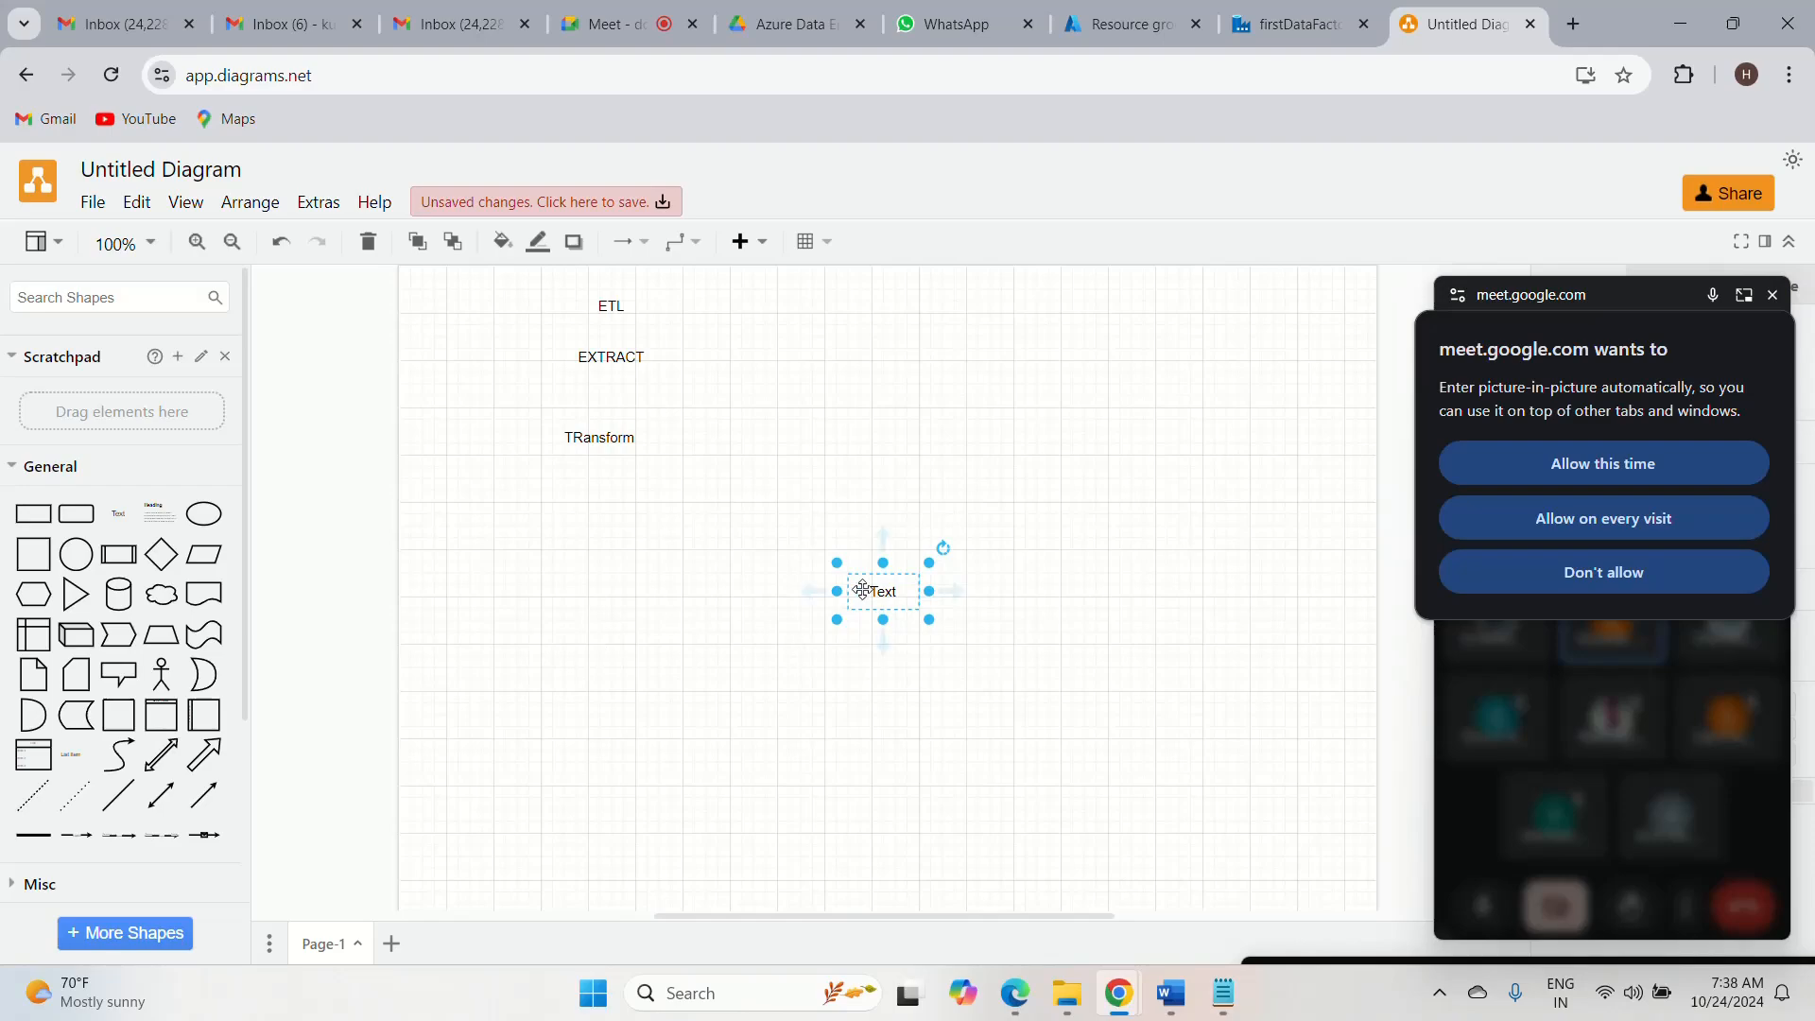
drag(883, 600, 601, 516)
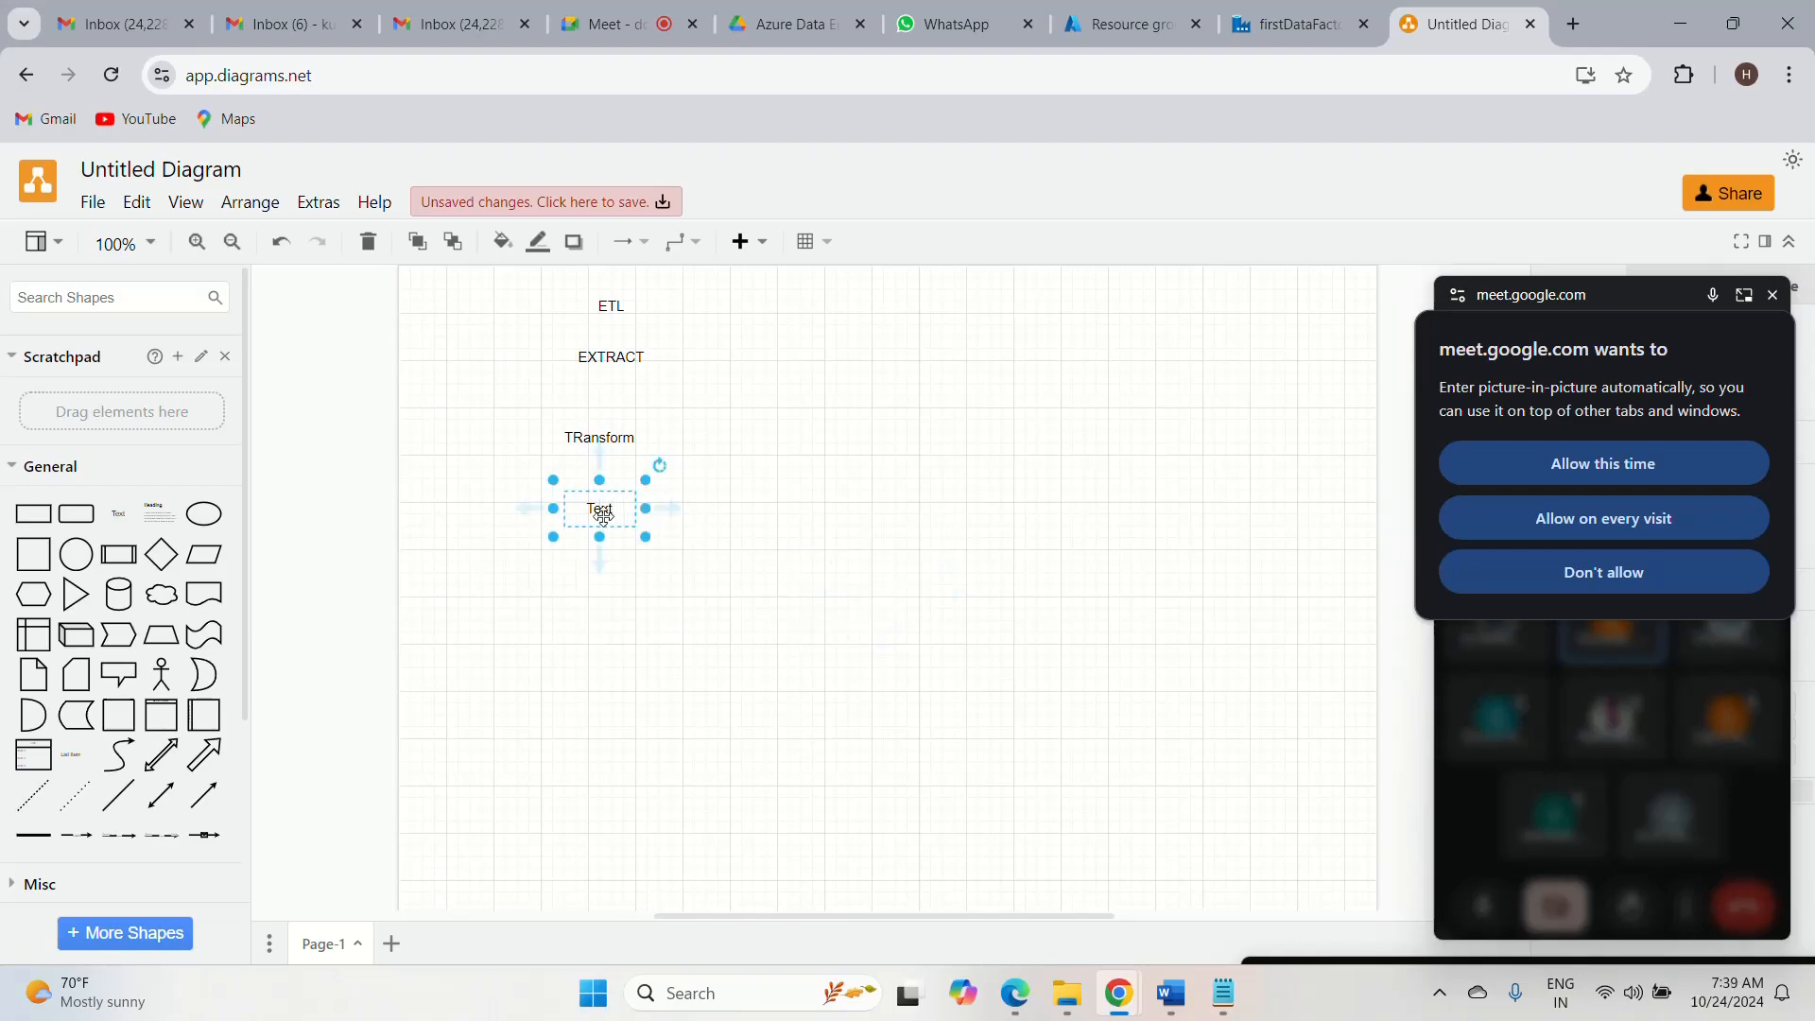
double_click(601, 511)
text(Load)
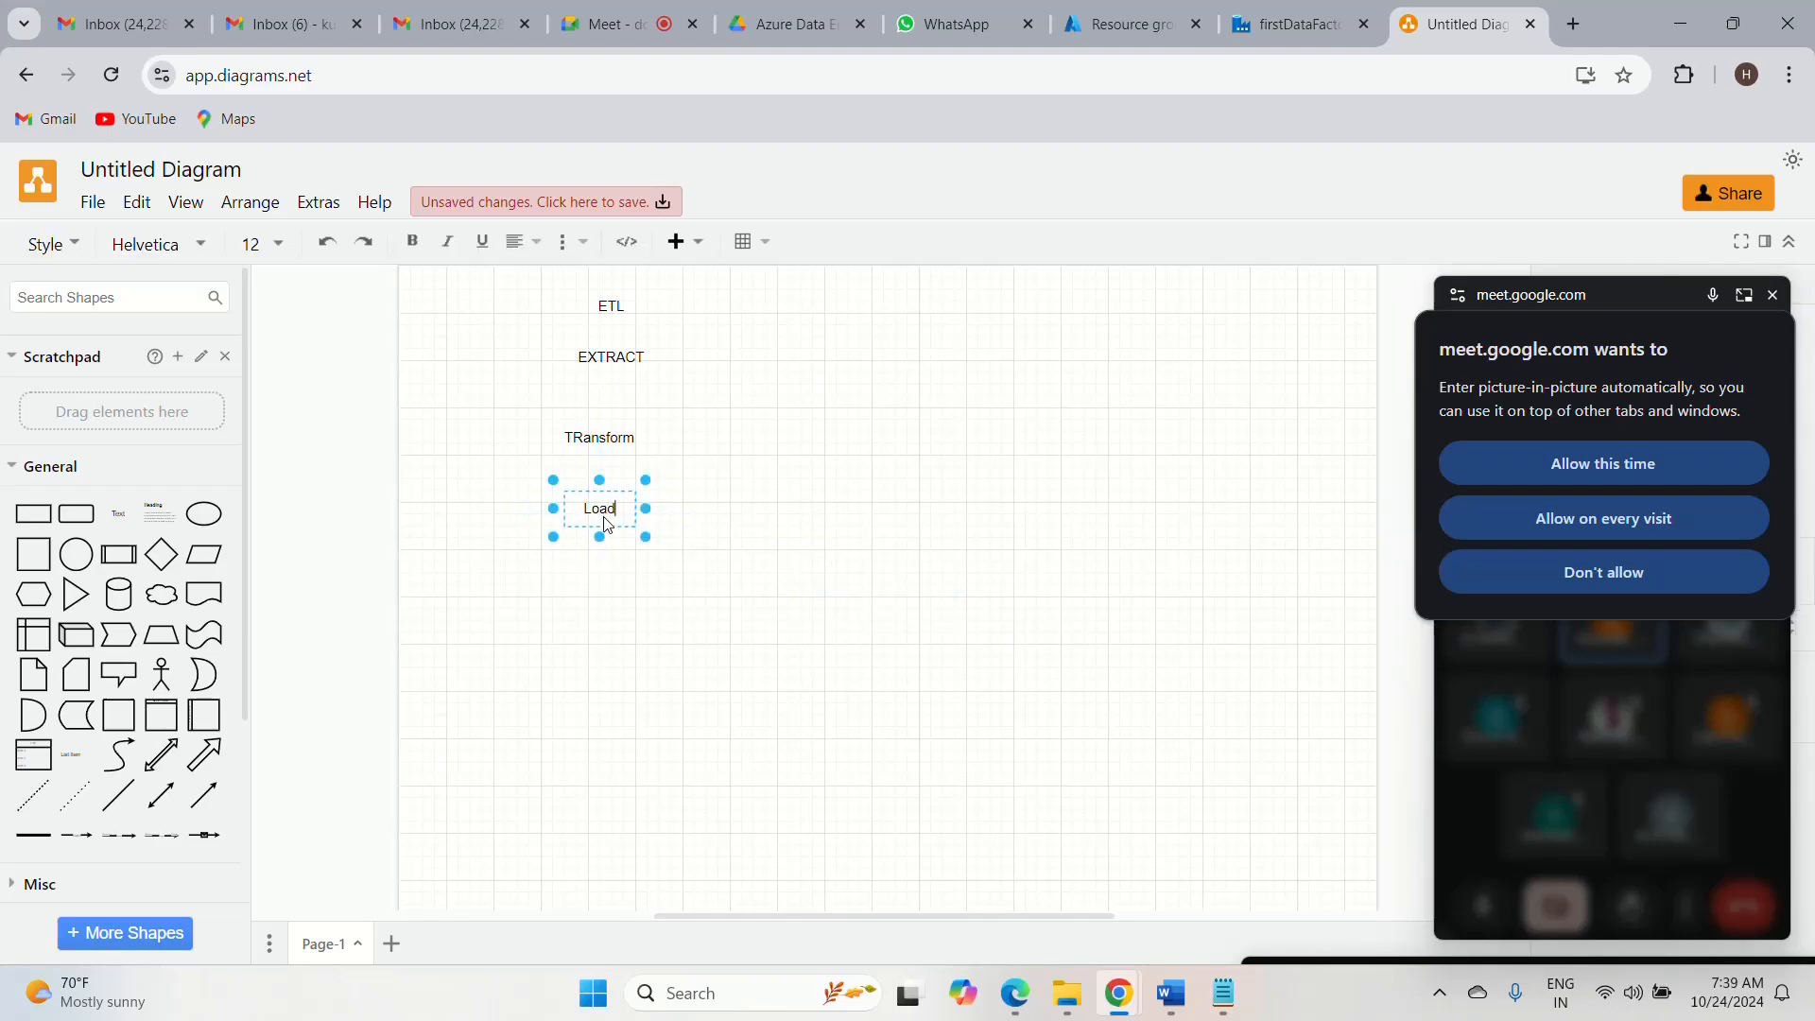
click(837, 621)
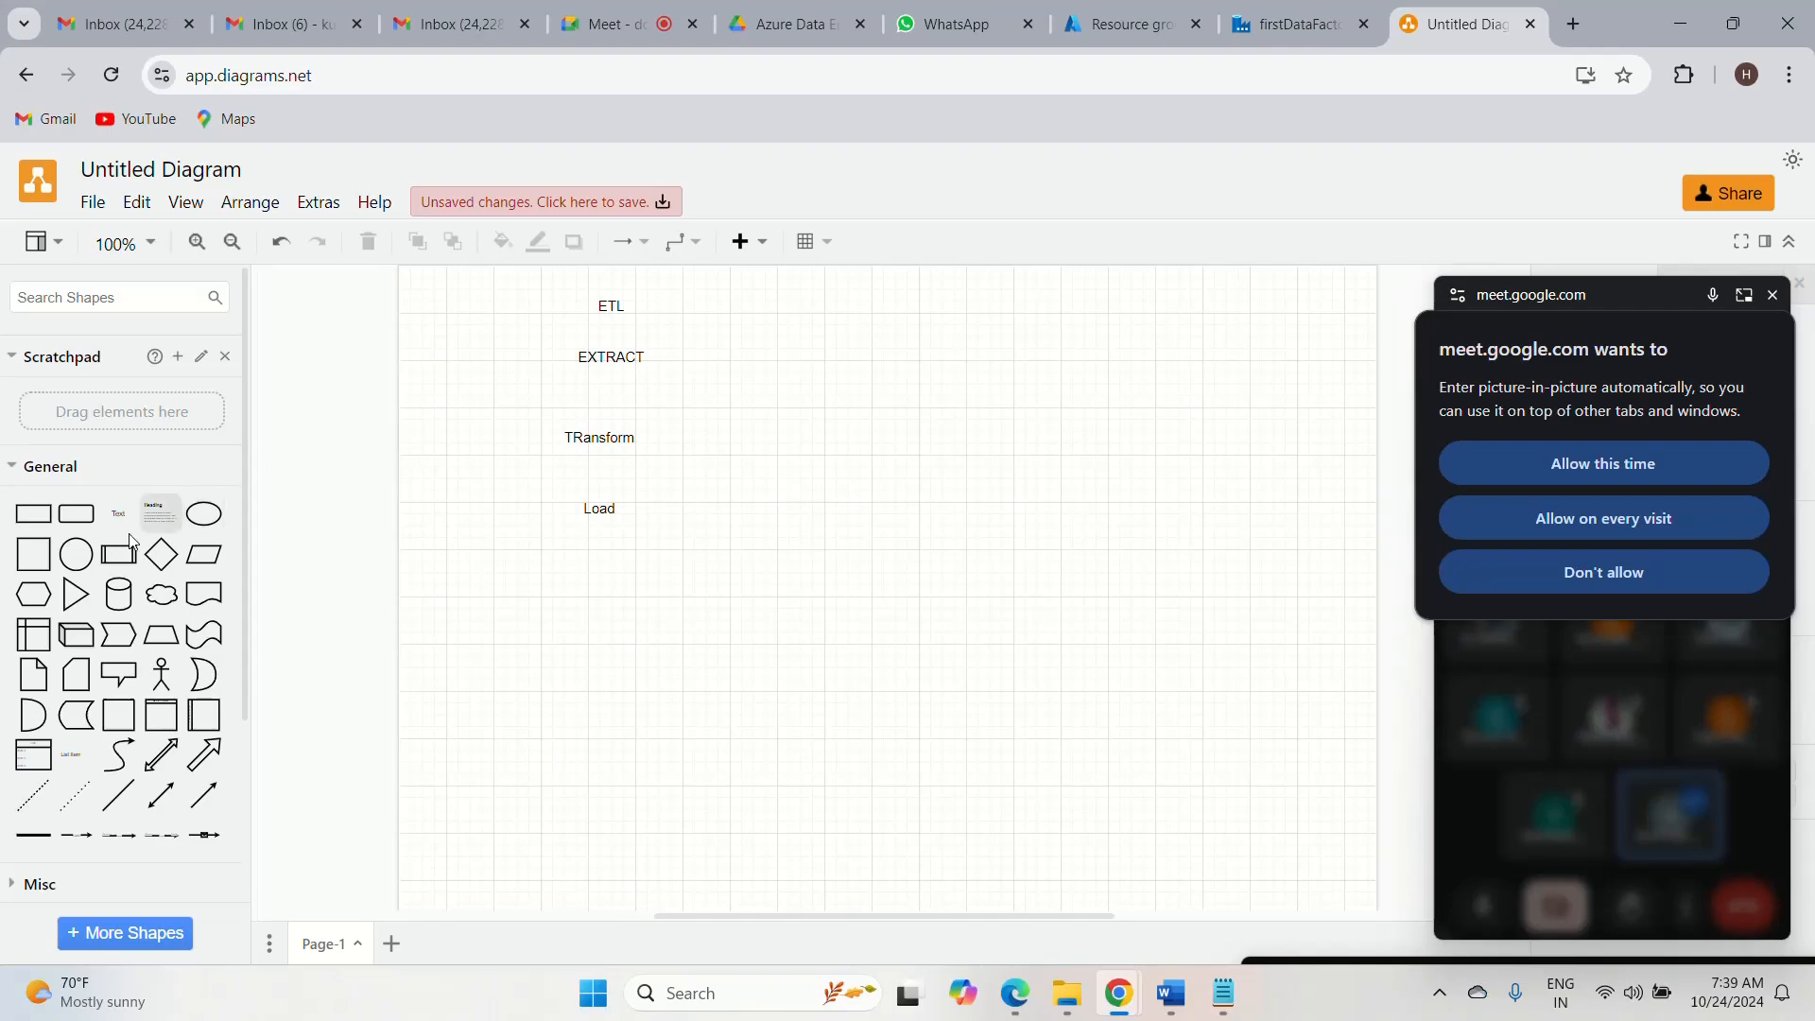
- Place another text element with its default wording to the right of the ETL label, near the page's upper edge
click(114, 511)
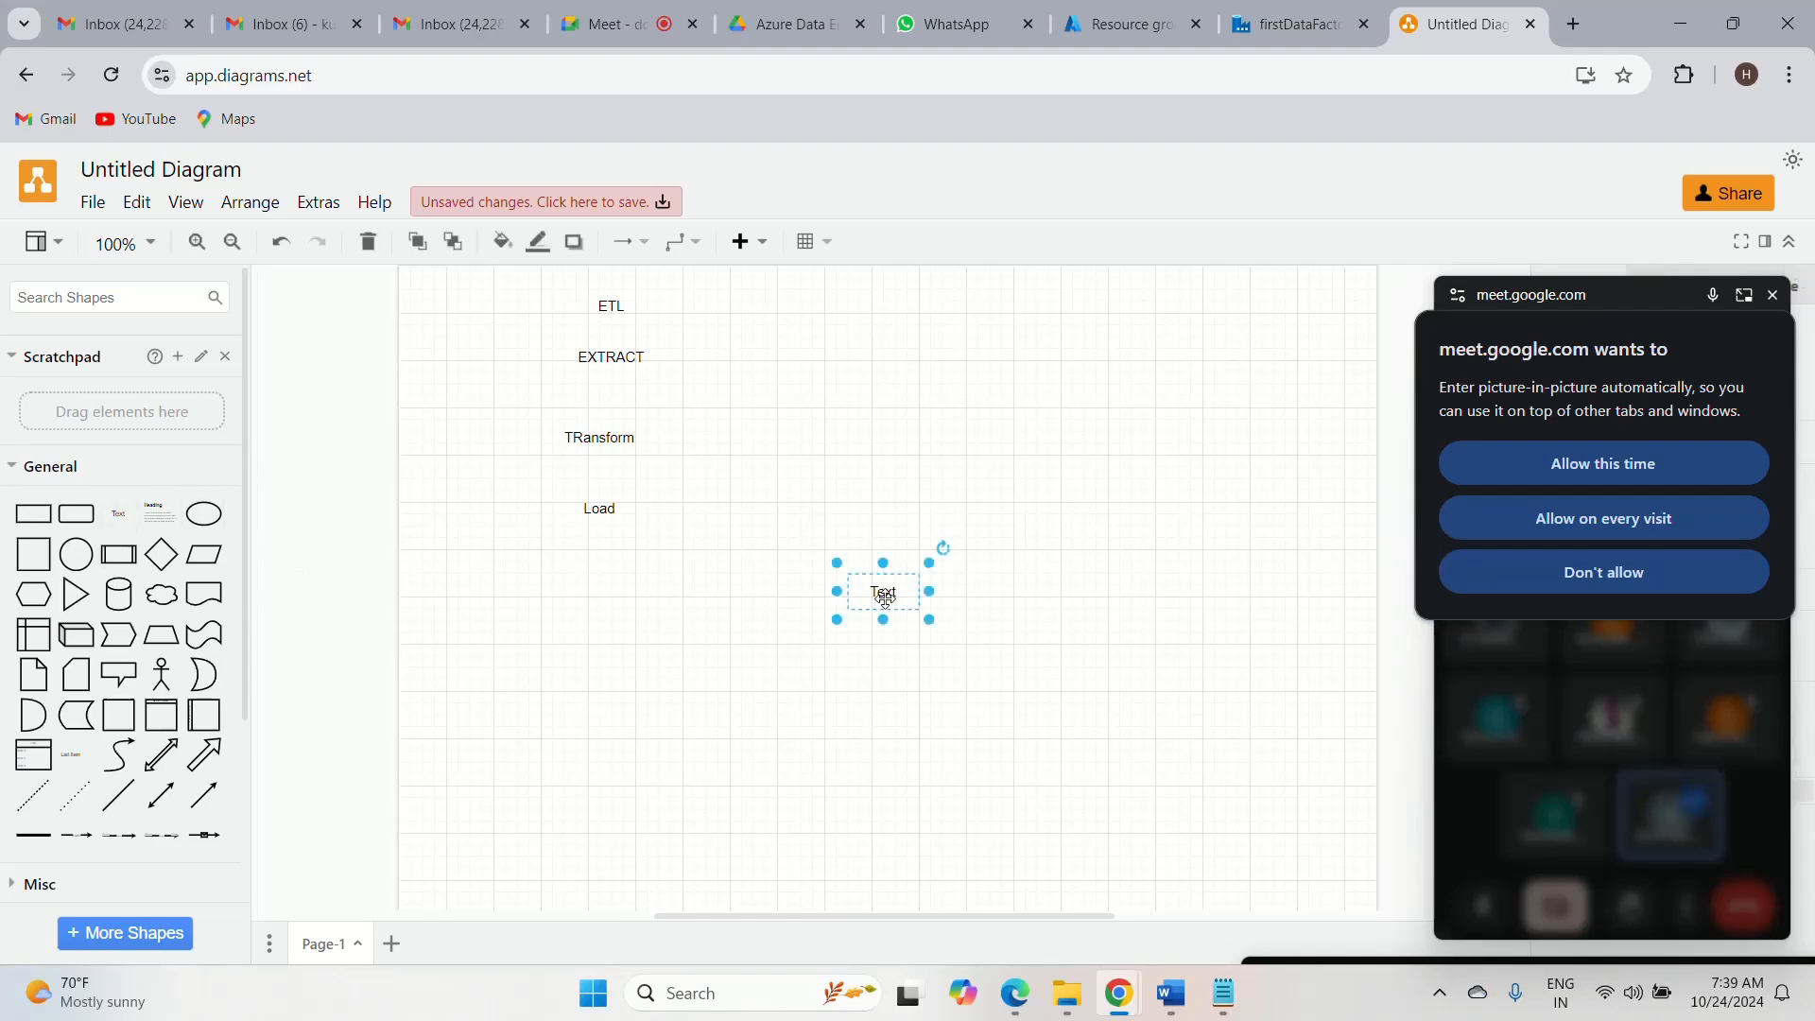
drag(882, 591, 855, 406)
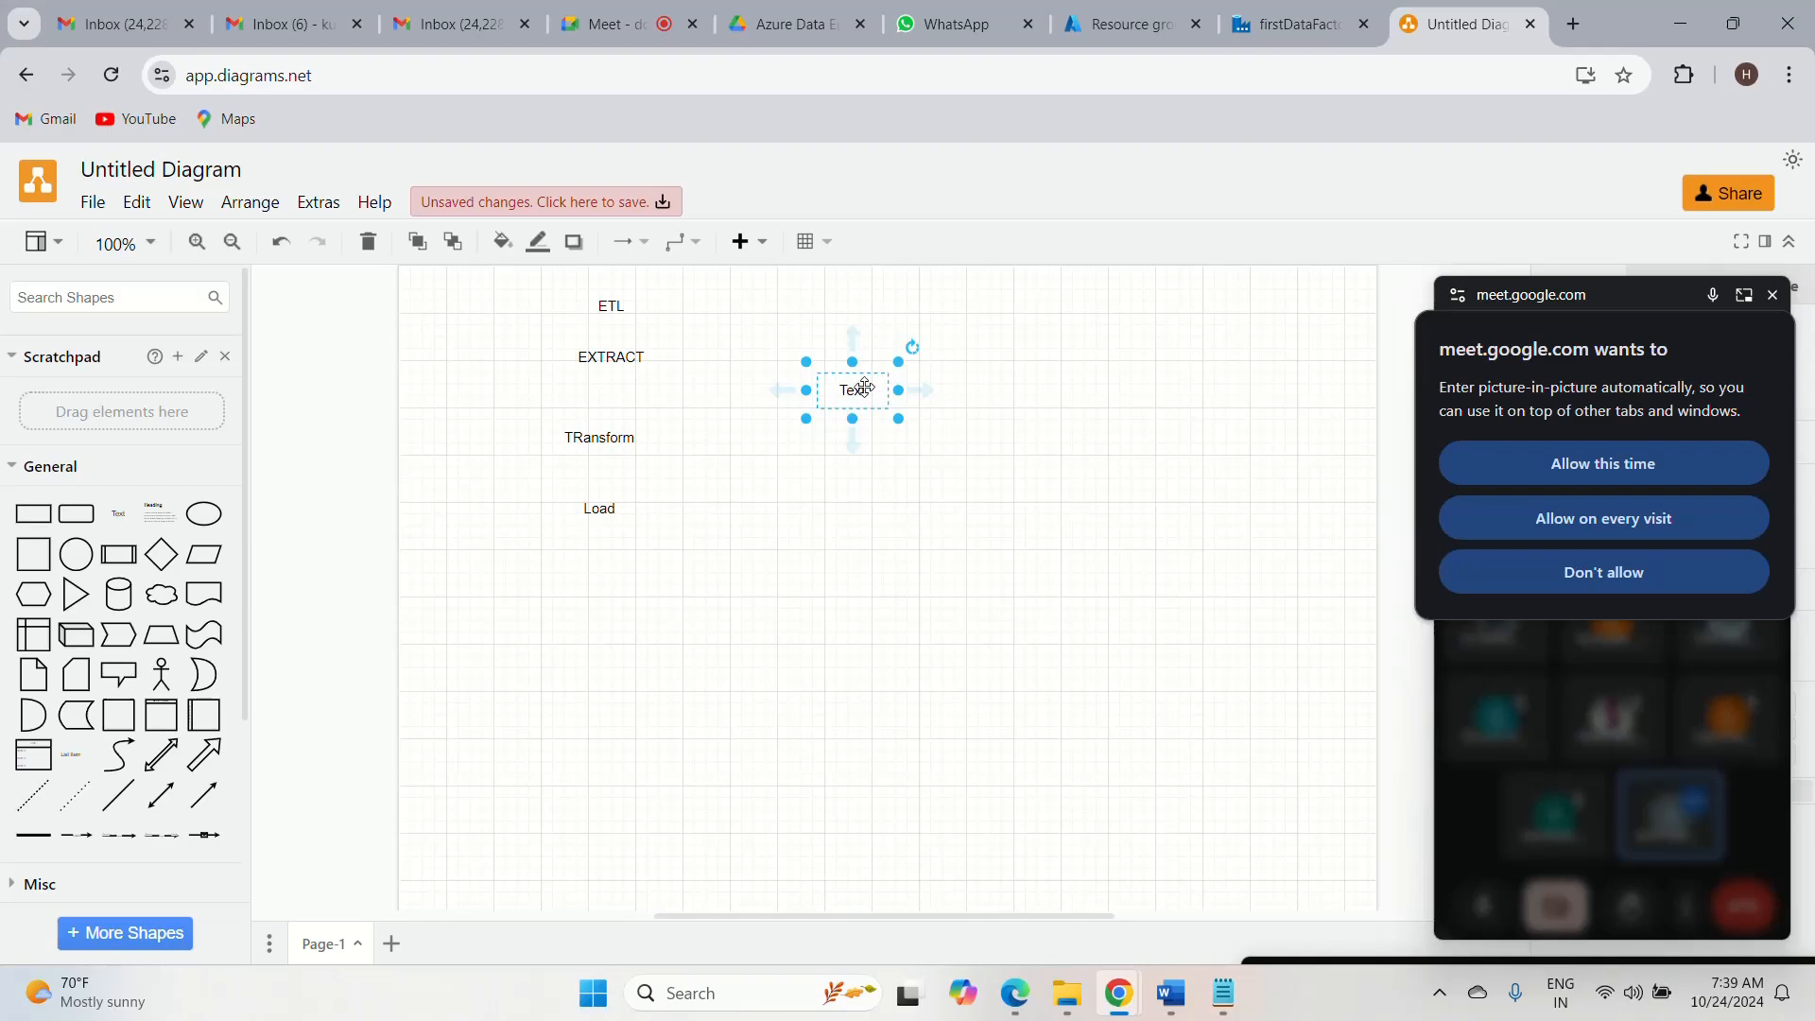
drag(851, 388, 889, 326)
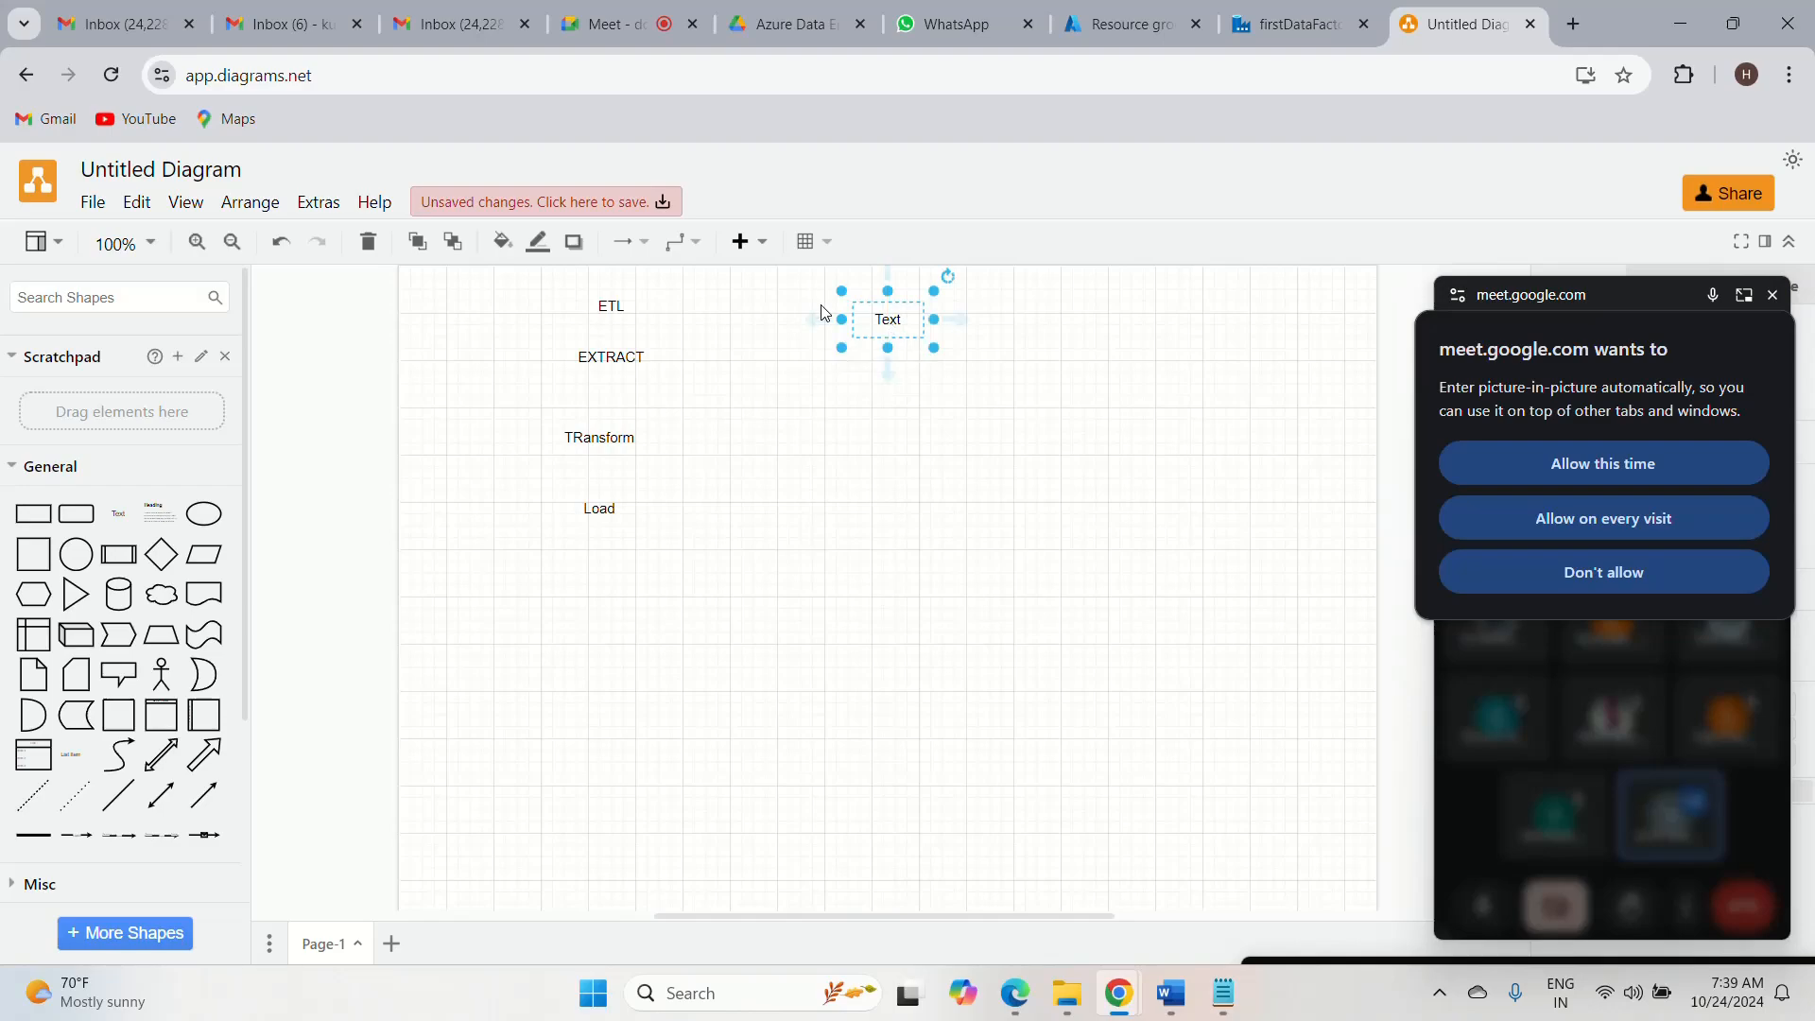
click(822, 315)
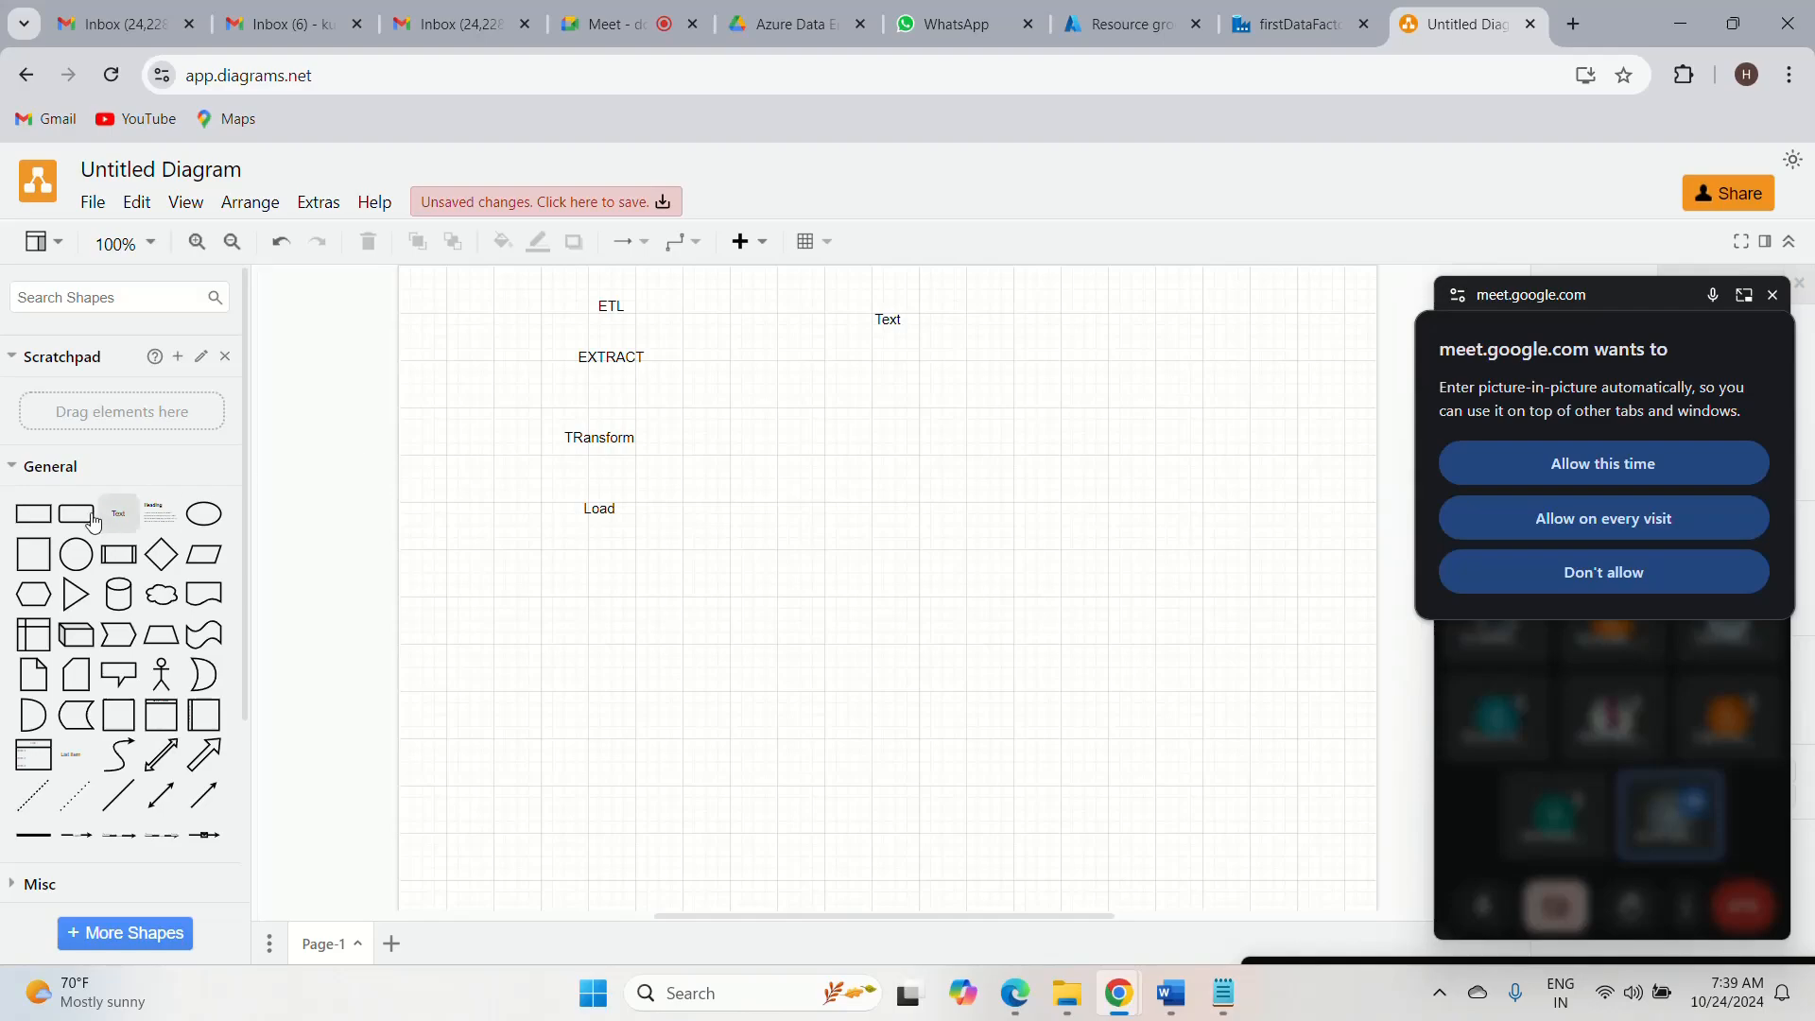
- Add a rectangle and place it just below and to the right of the default text element
click(36, 517)
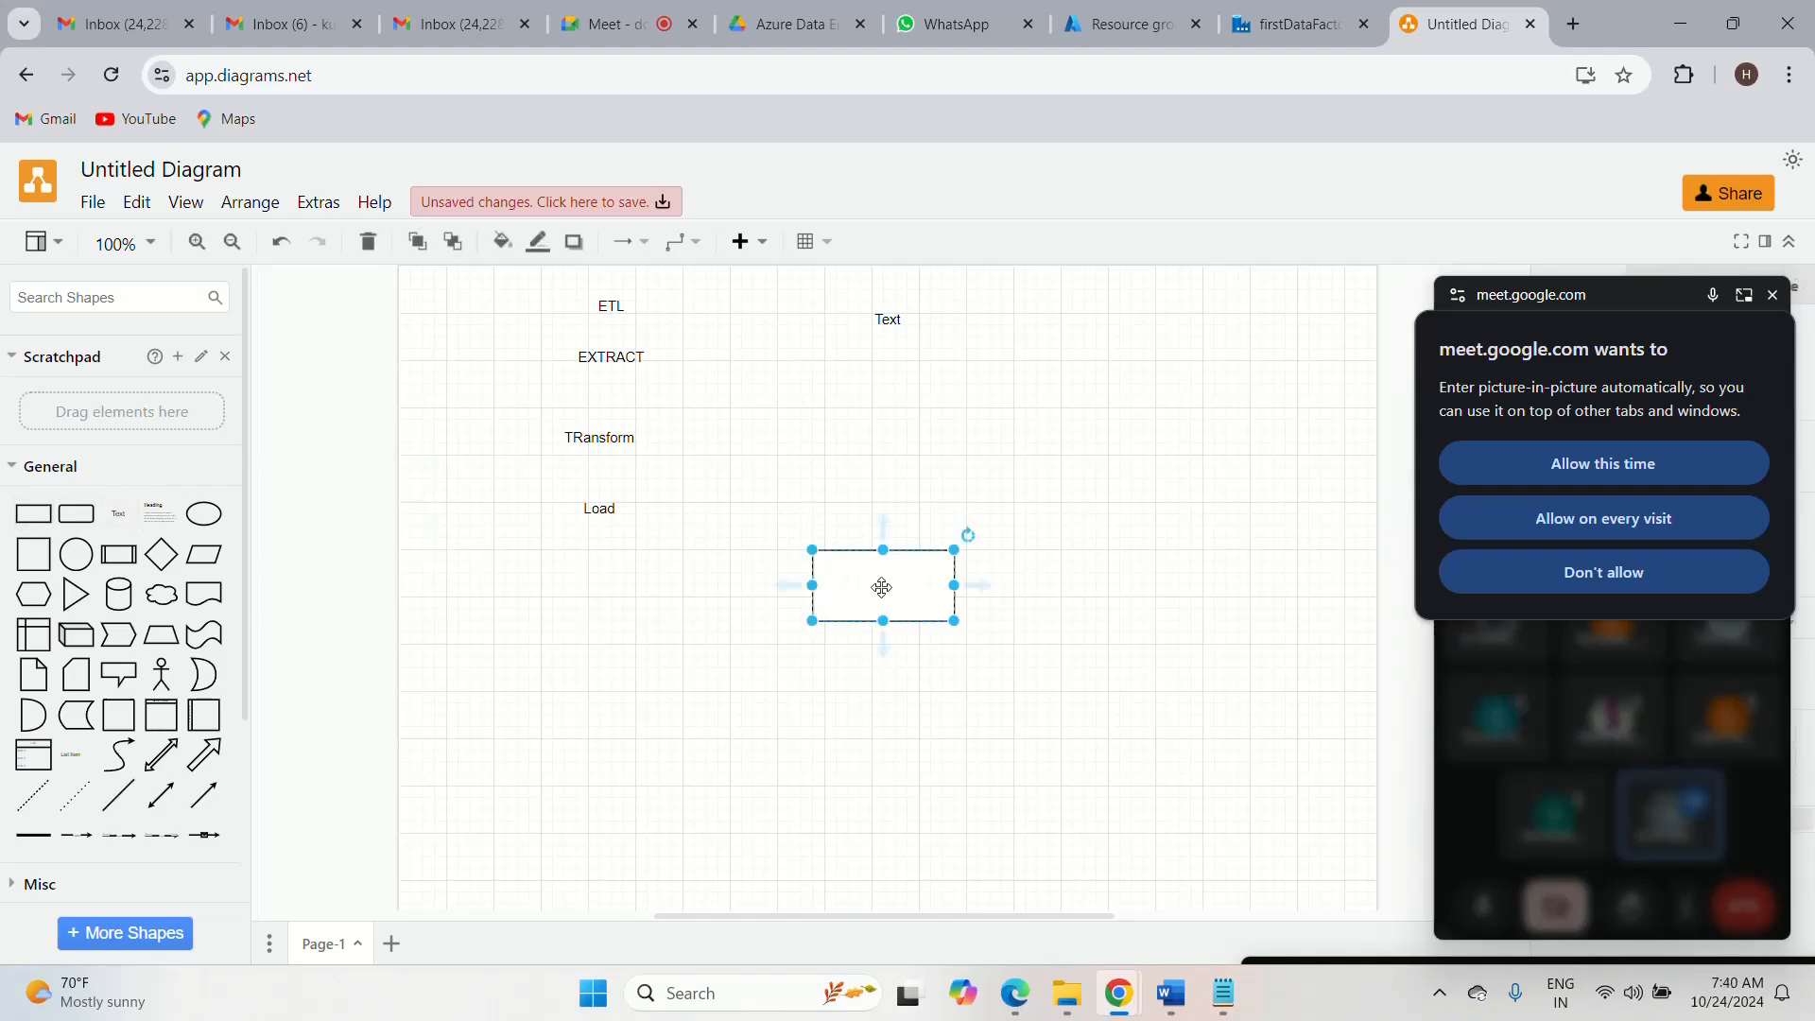
drag(881, 588, 1018, 372)
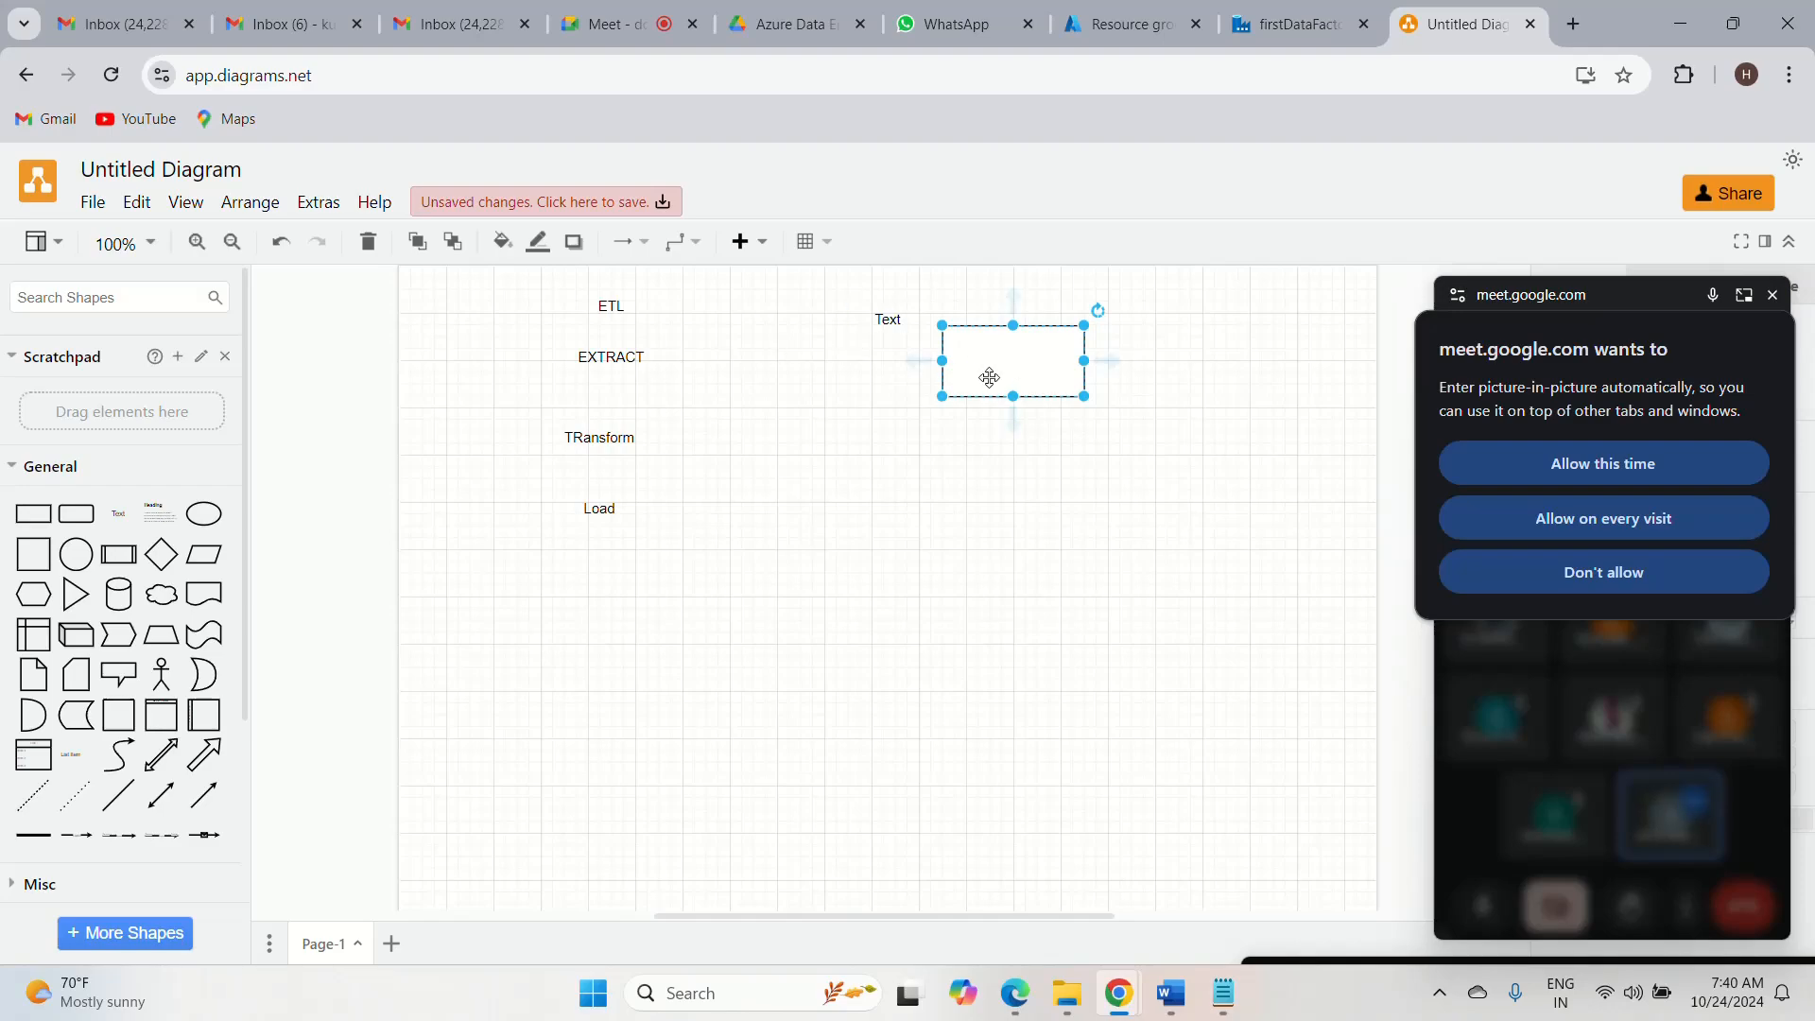
mouse_move(1012, 422)
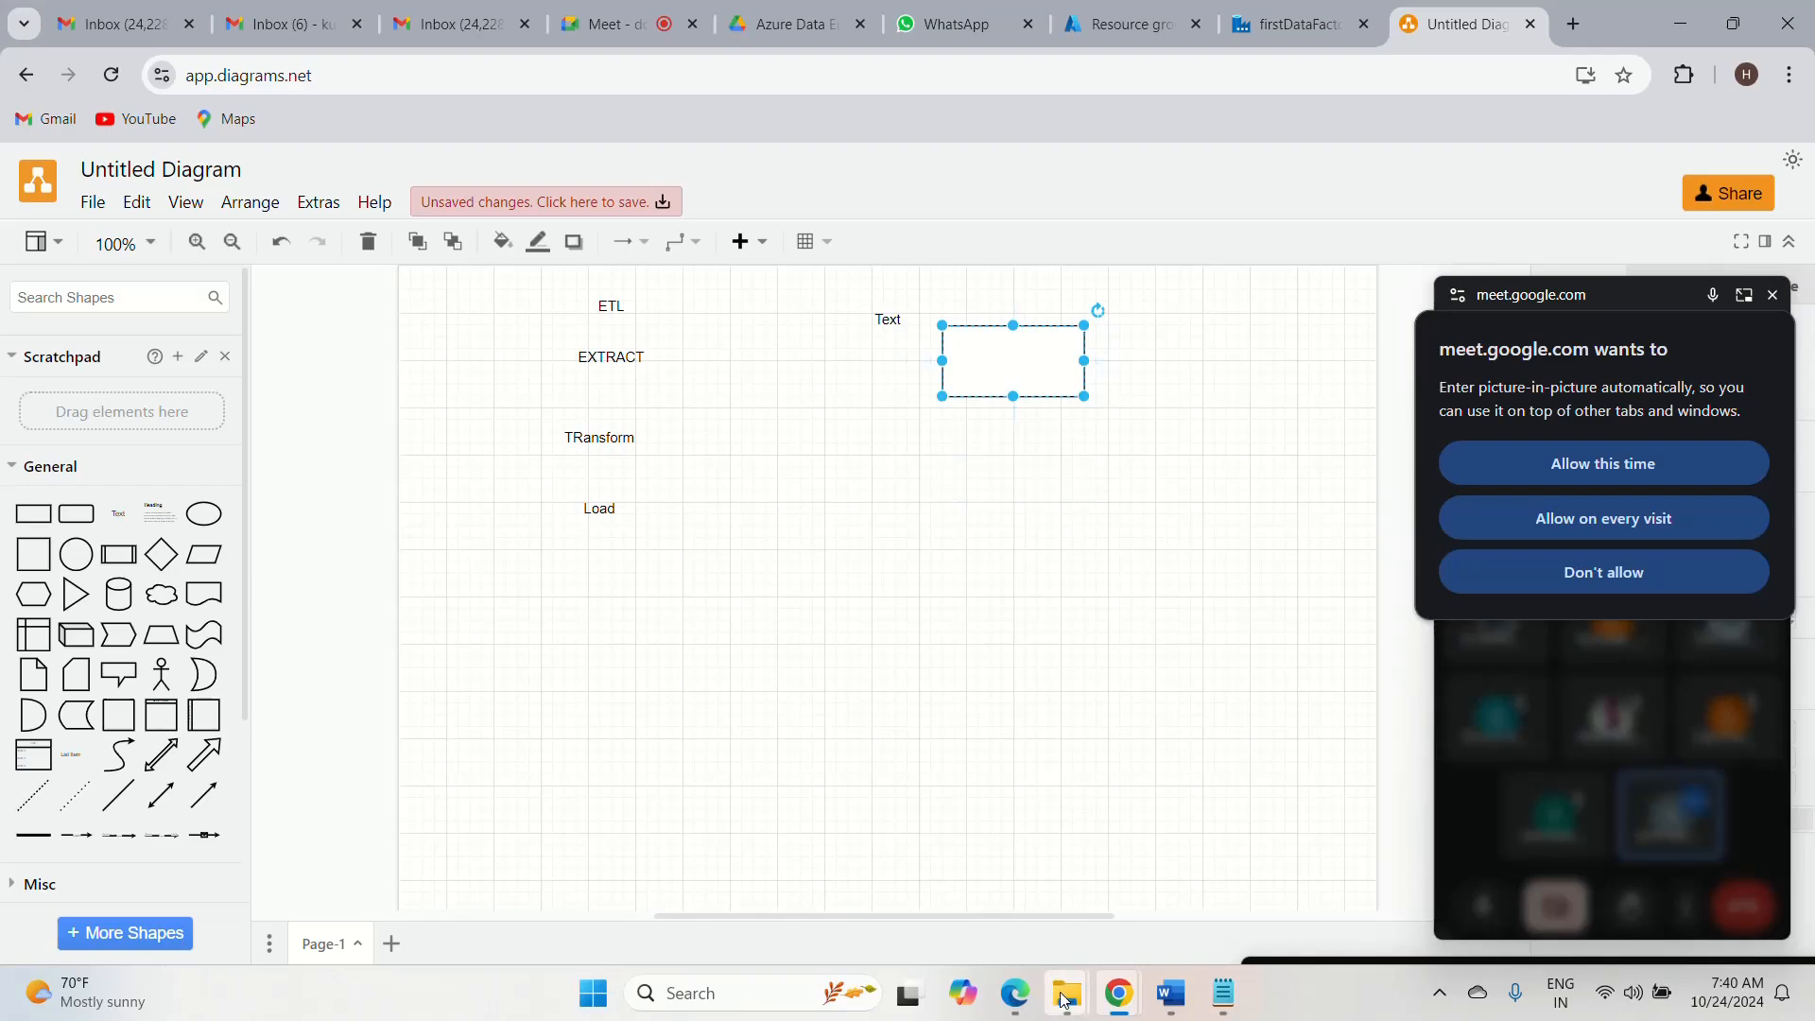
- Switch to the Source Files folder, open the Employee CSV file in Excel and dismiss the possible data loss notice
mouse_move(1066, 993)
click(1183, 912)
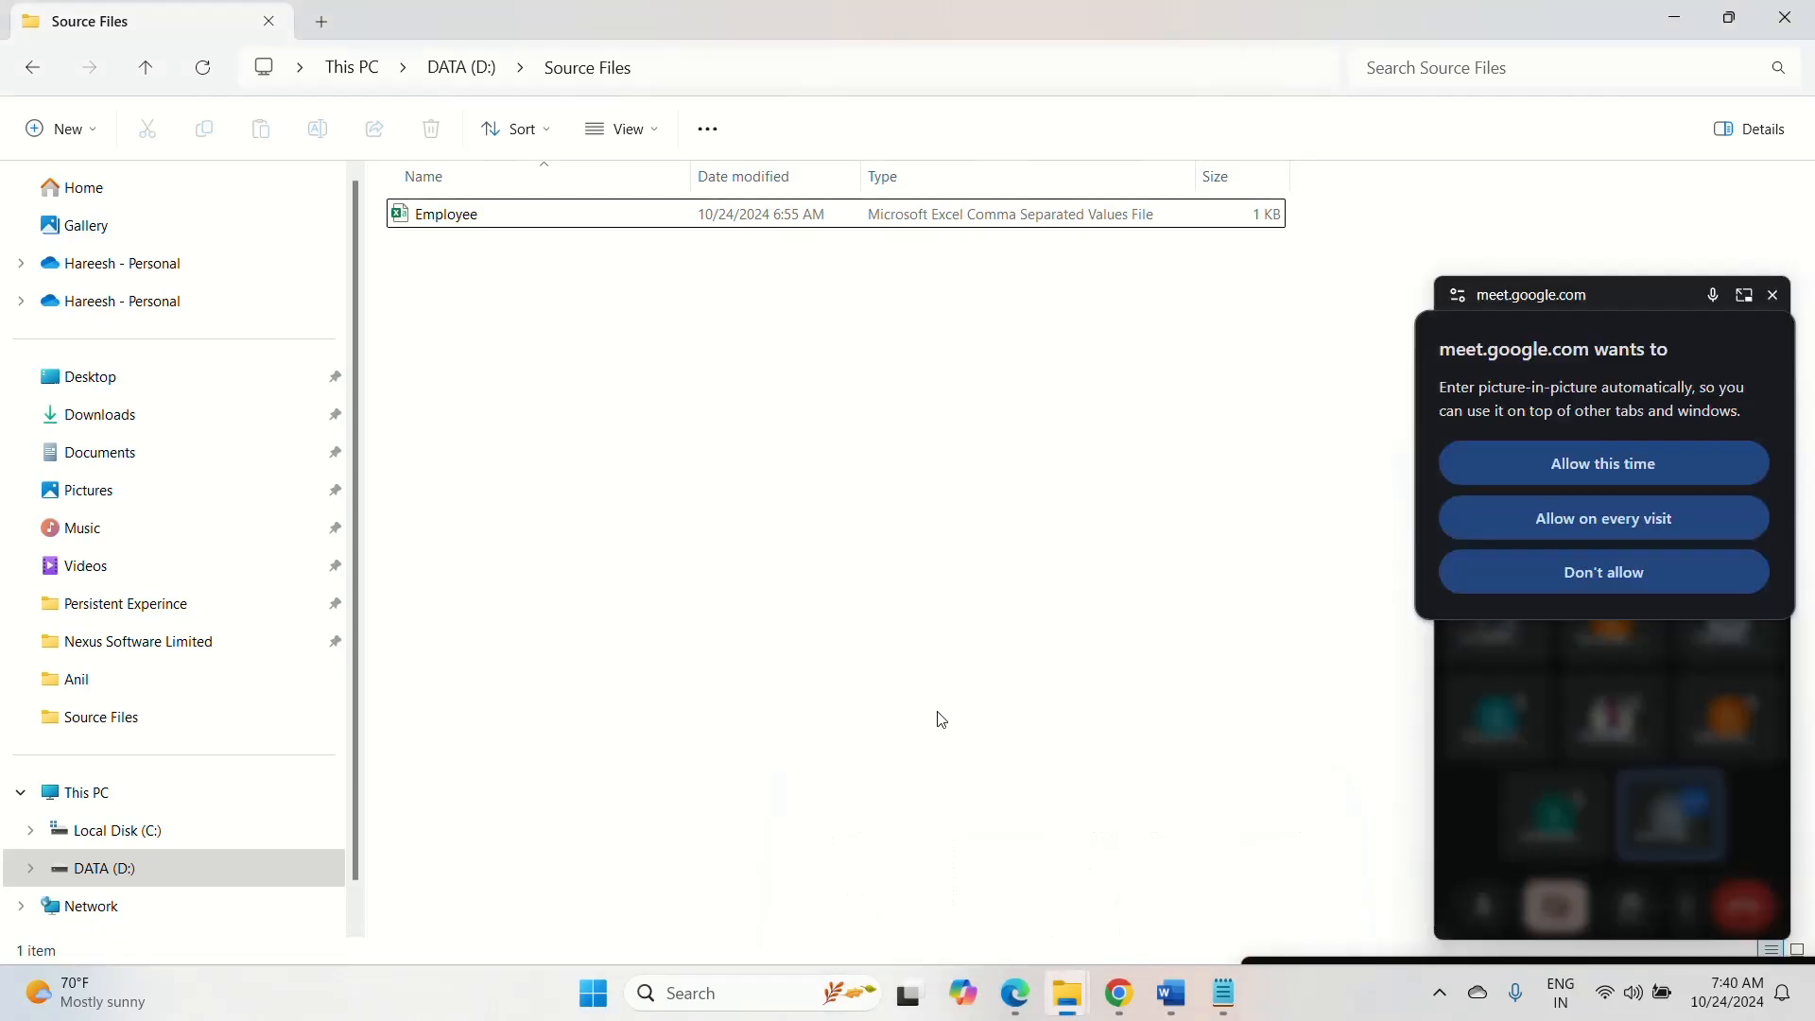
click(461, 223)
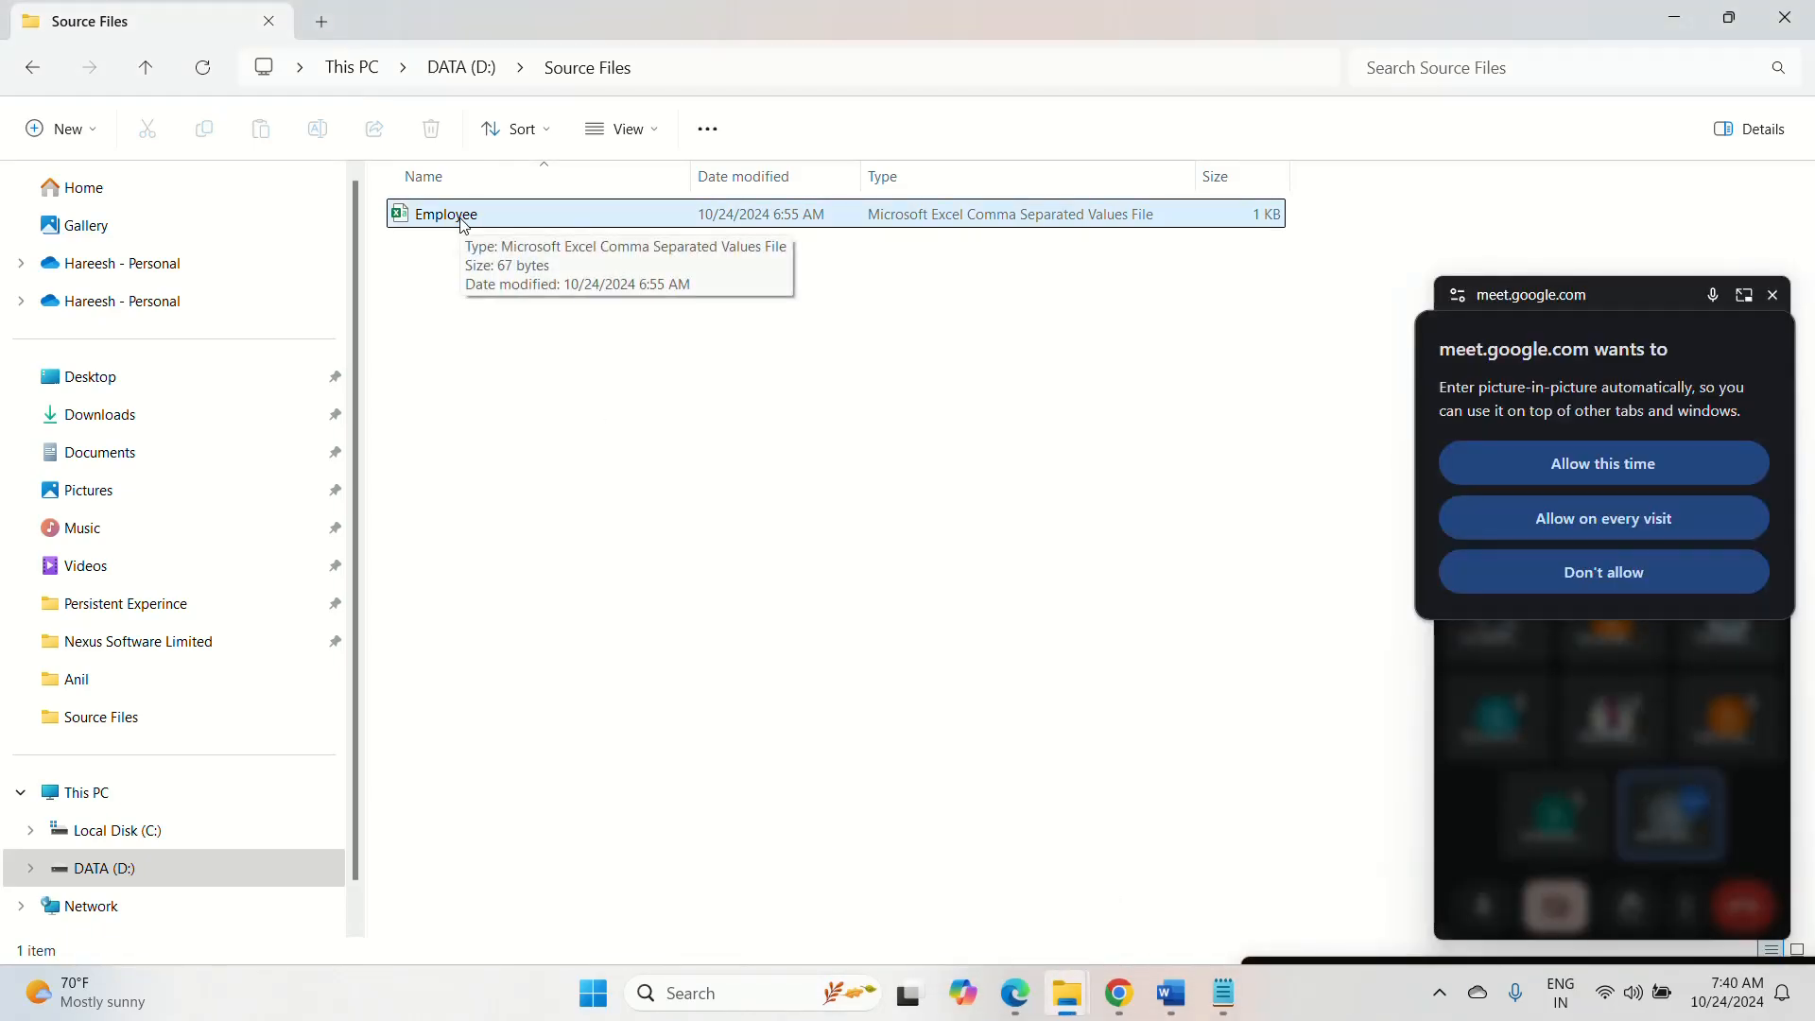
double_click(461, 220)
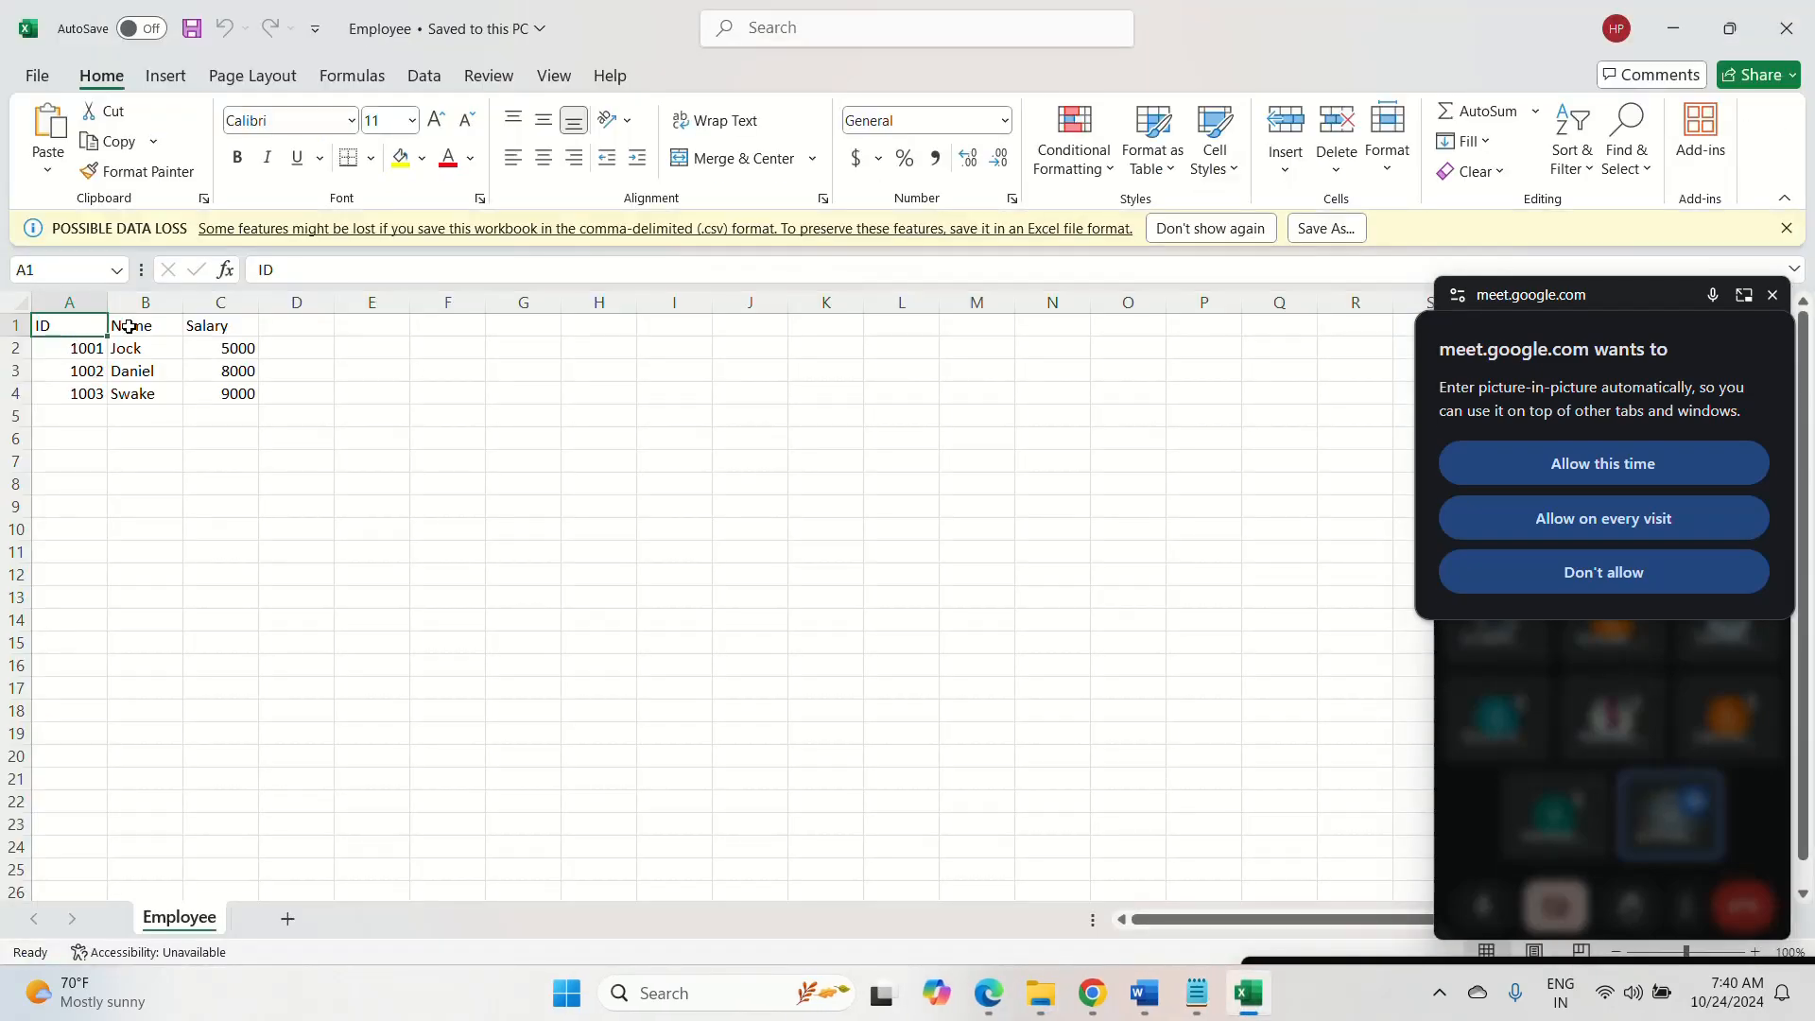
click(1785, 228)
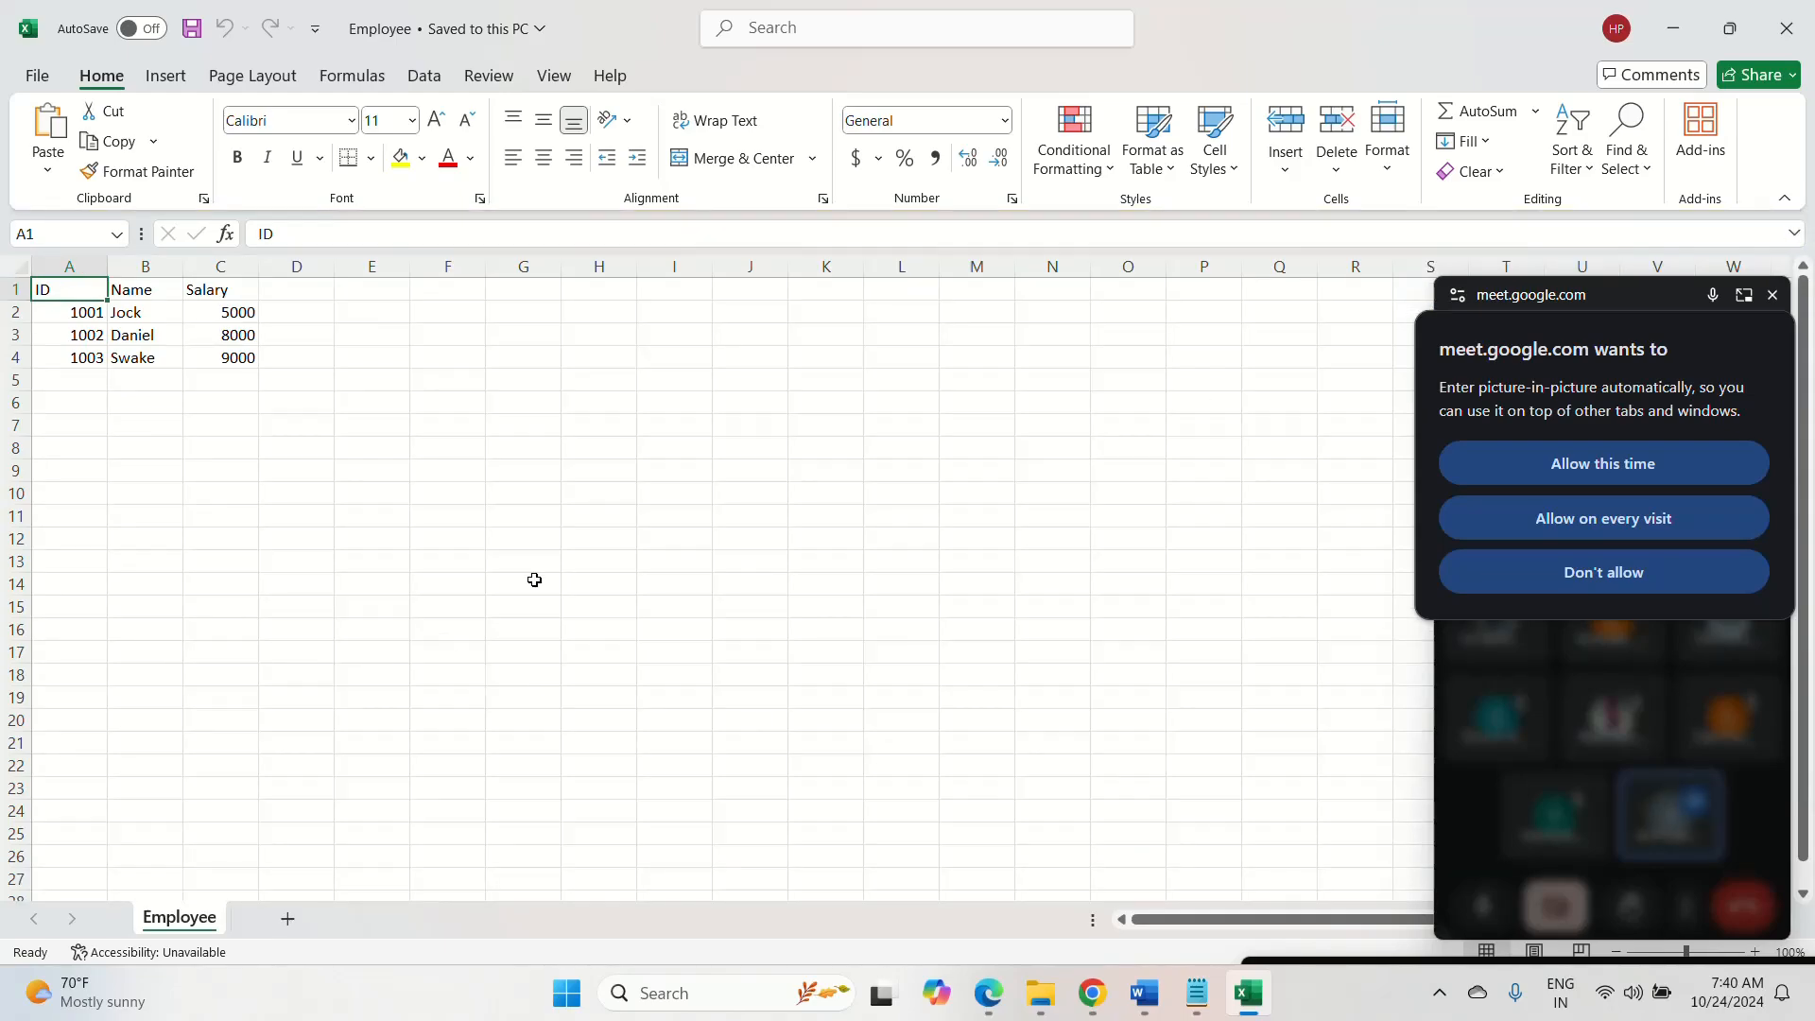
- Switch back to the draw.io diagram and add a second rectangle just below the existing one
mouse_move(1092, 1000)
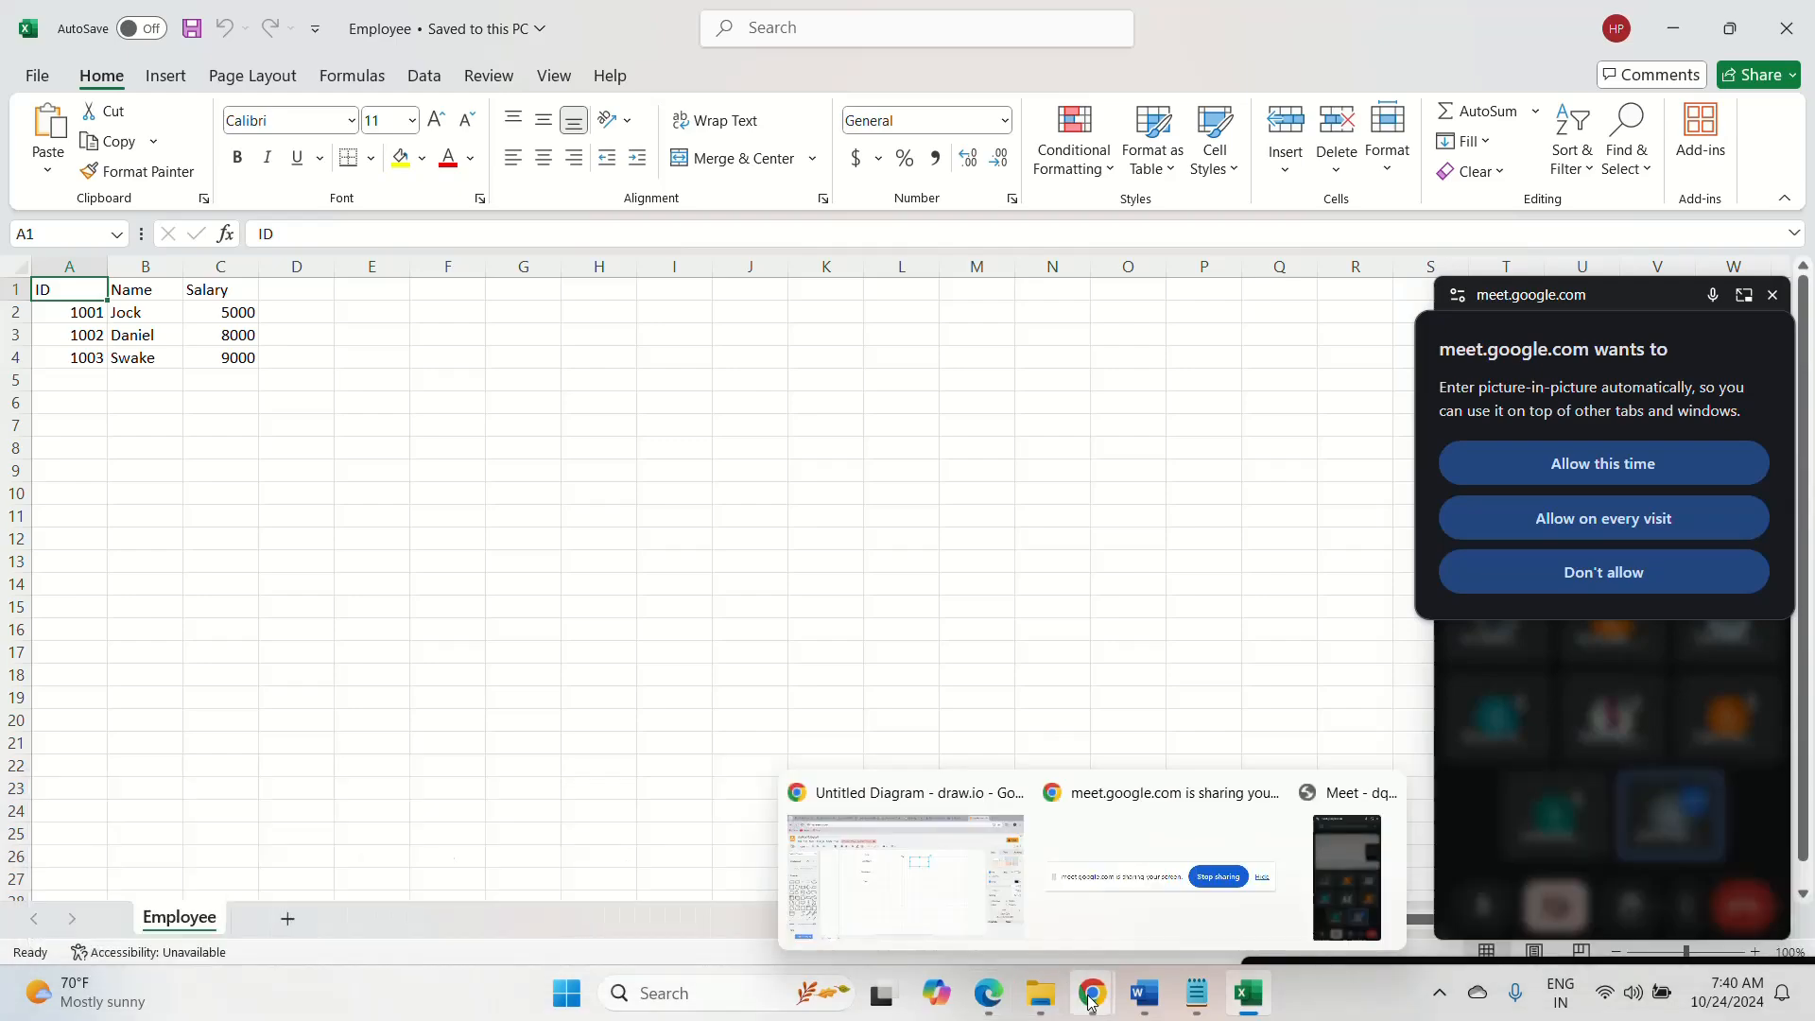
click(960, 900)
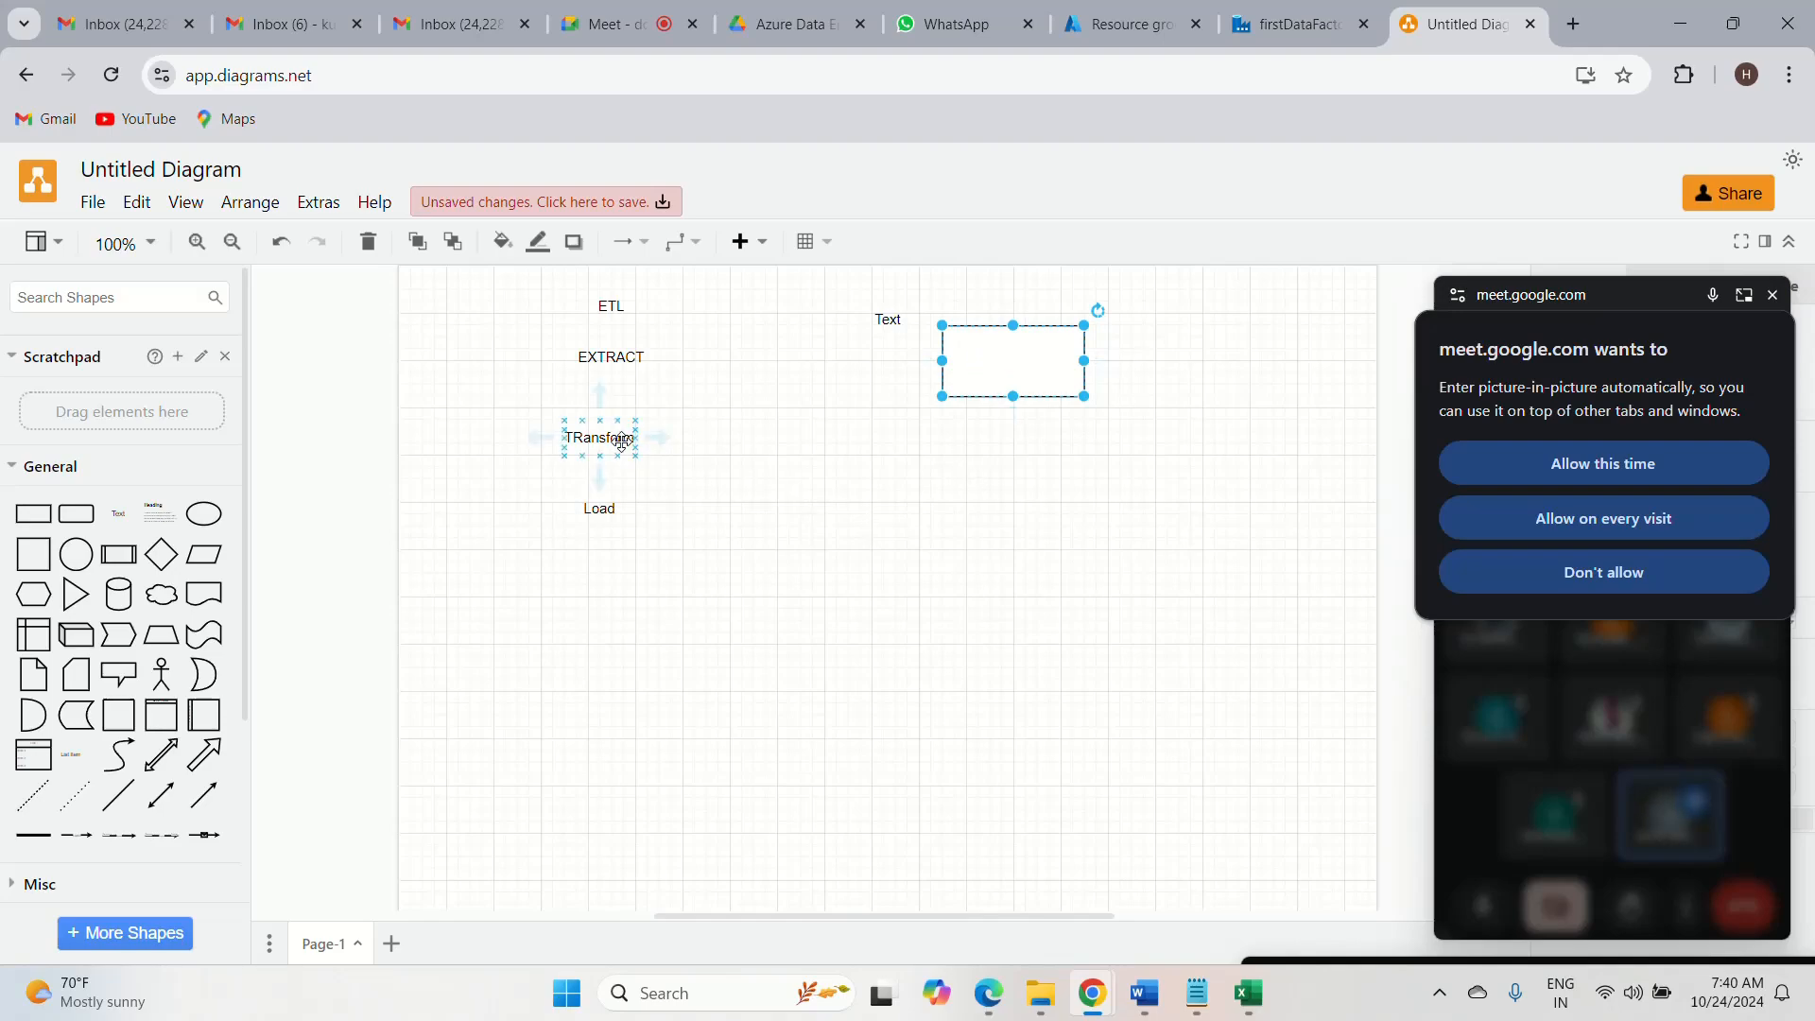
click(655, 465)
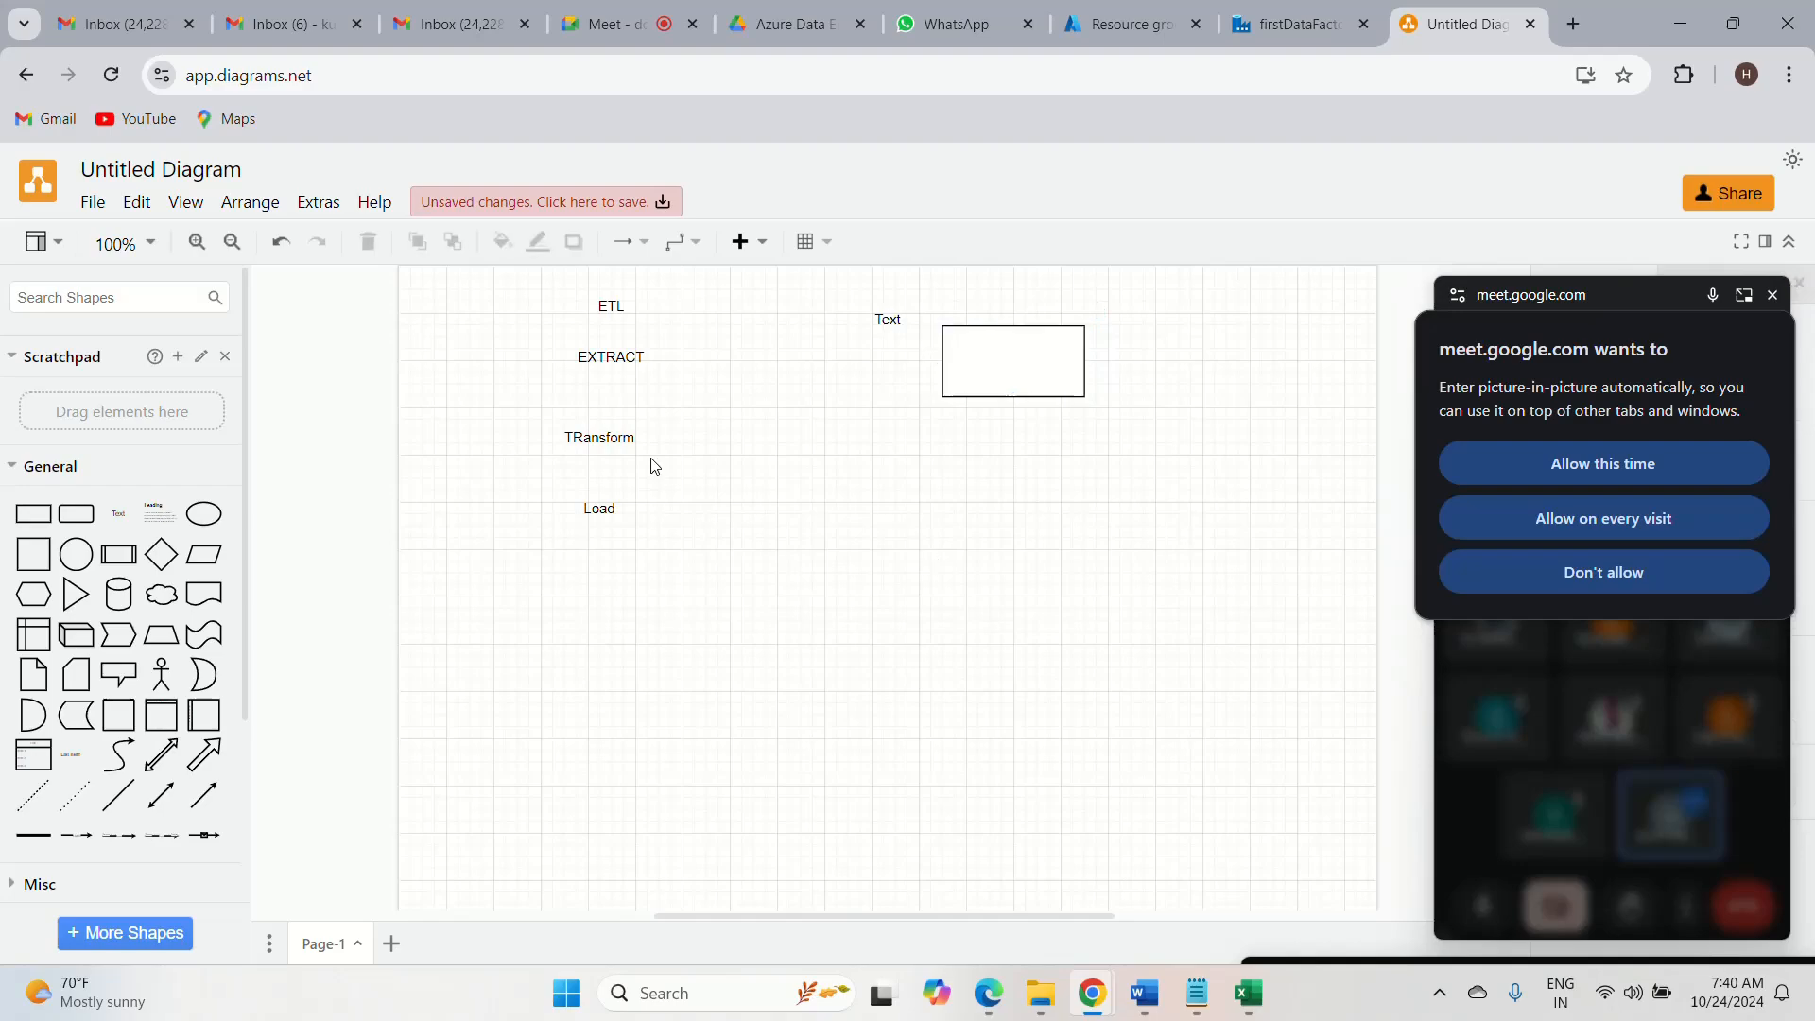
click(33, 513)
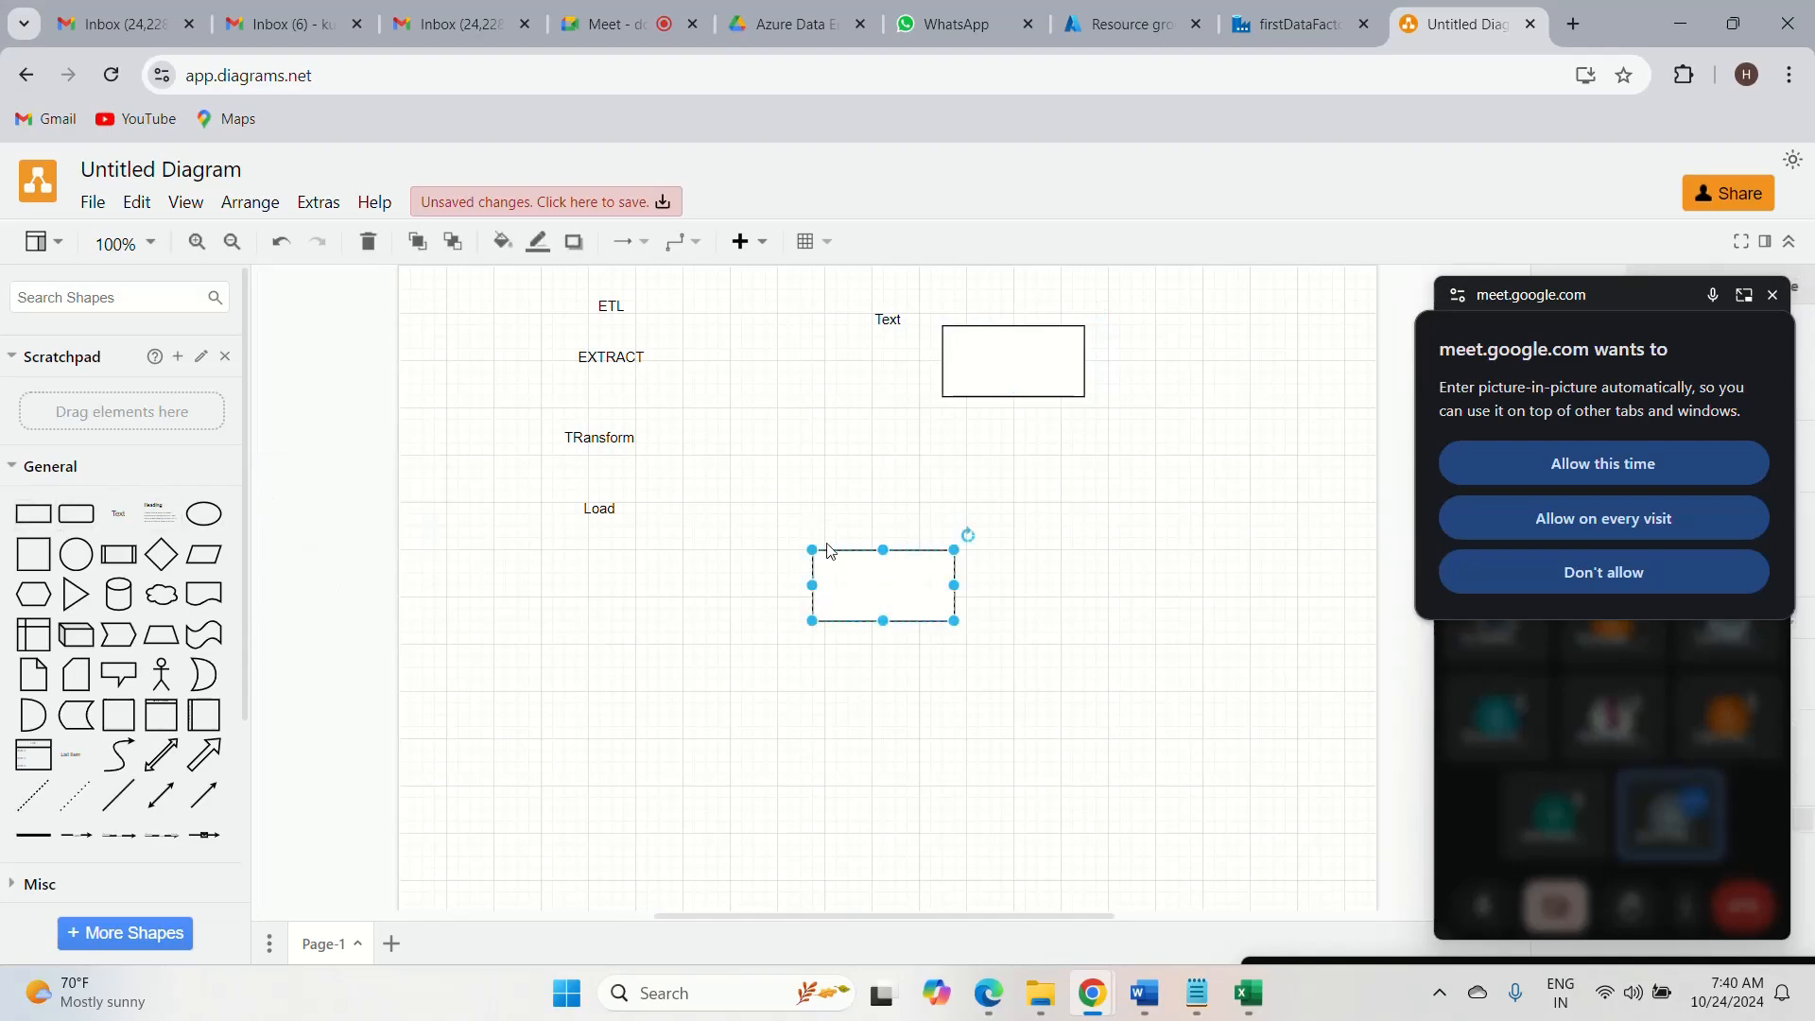
drag(860, 596, 1003, 493)
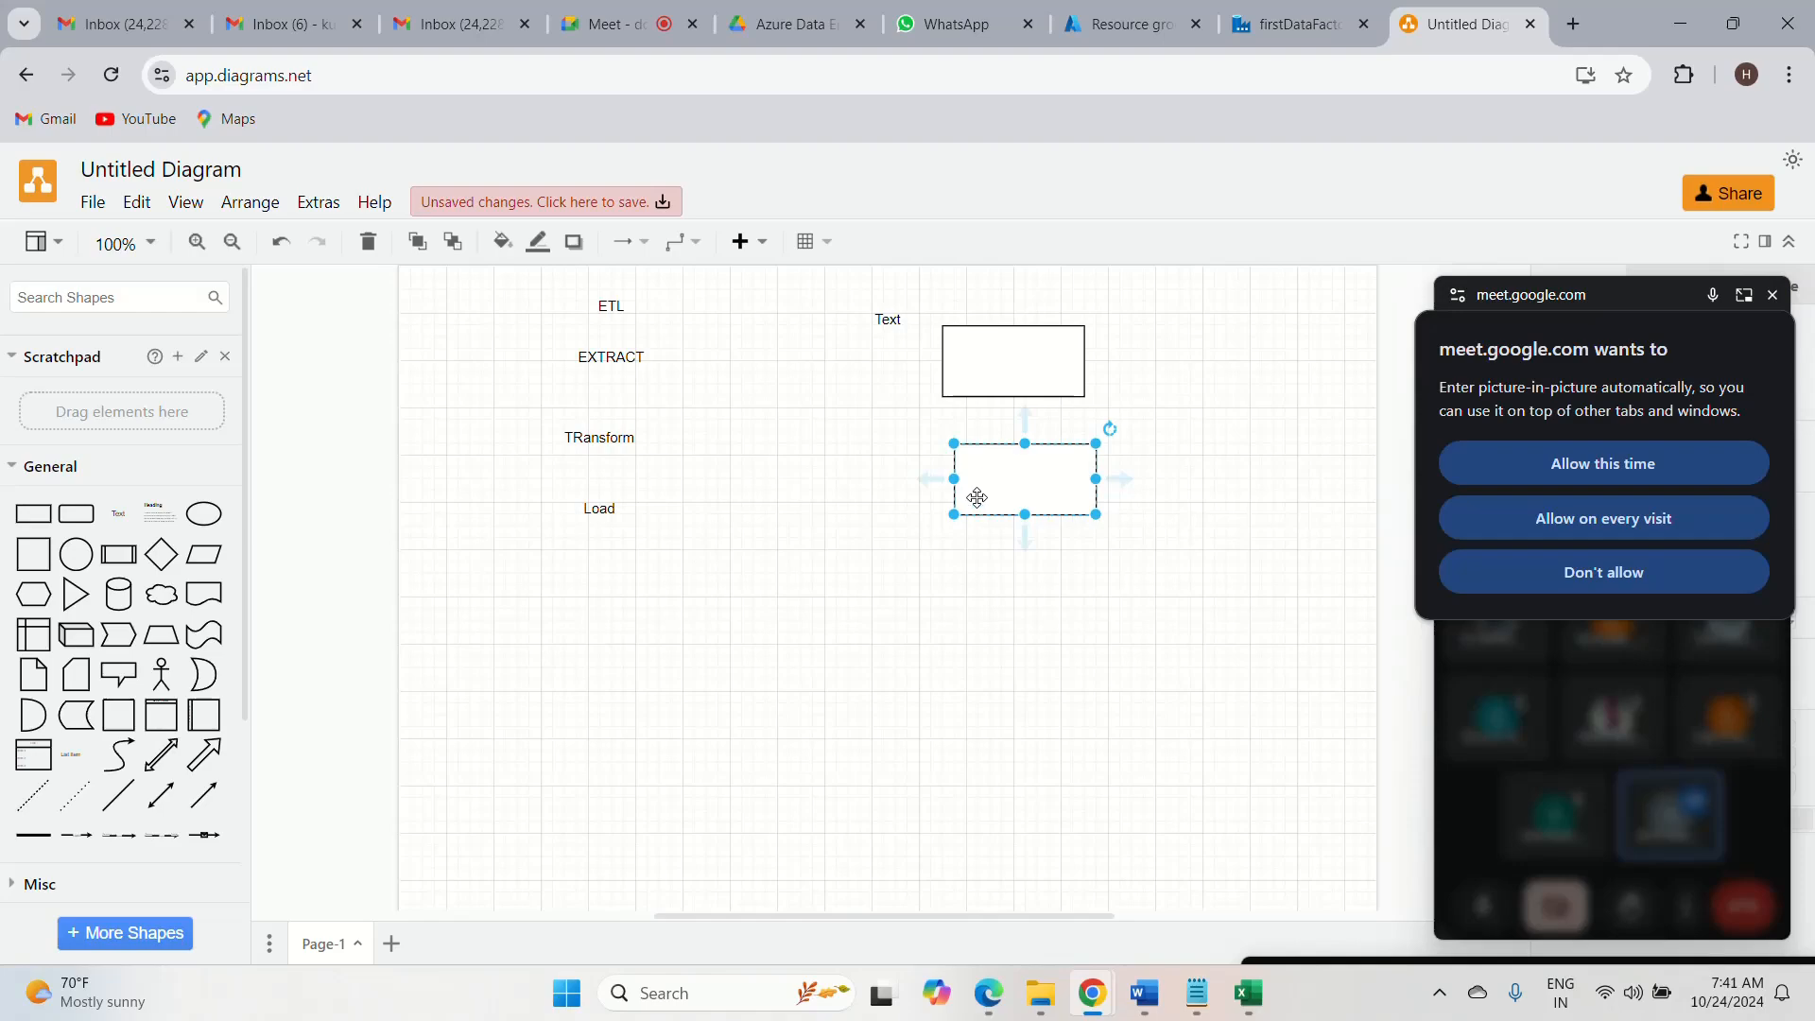
drag(974, 495, 958, 508)
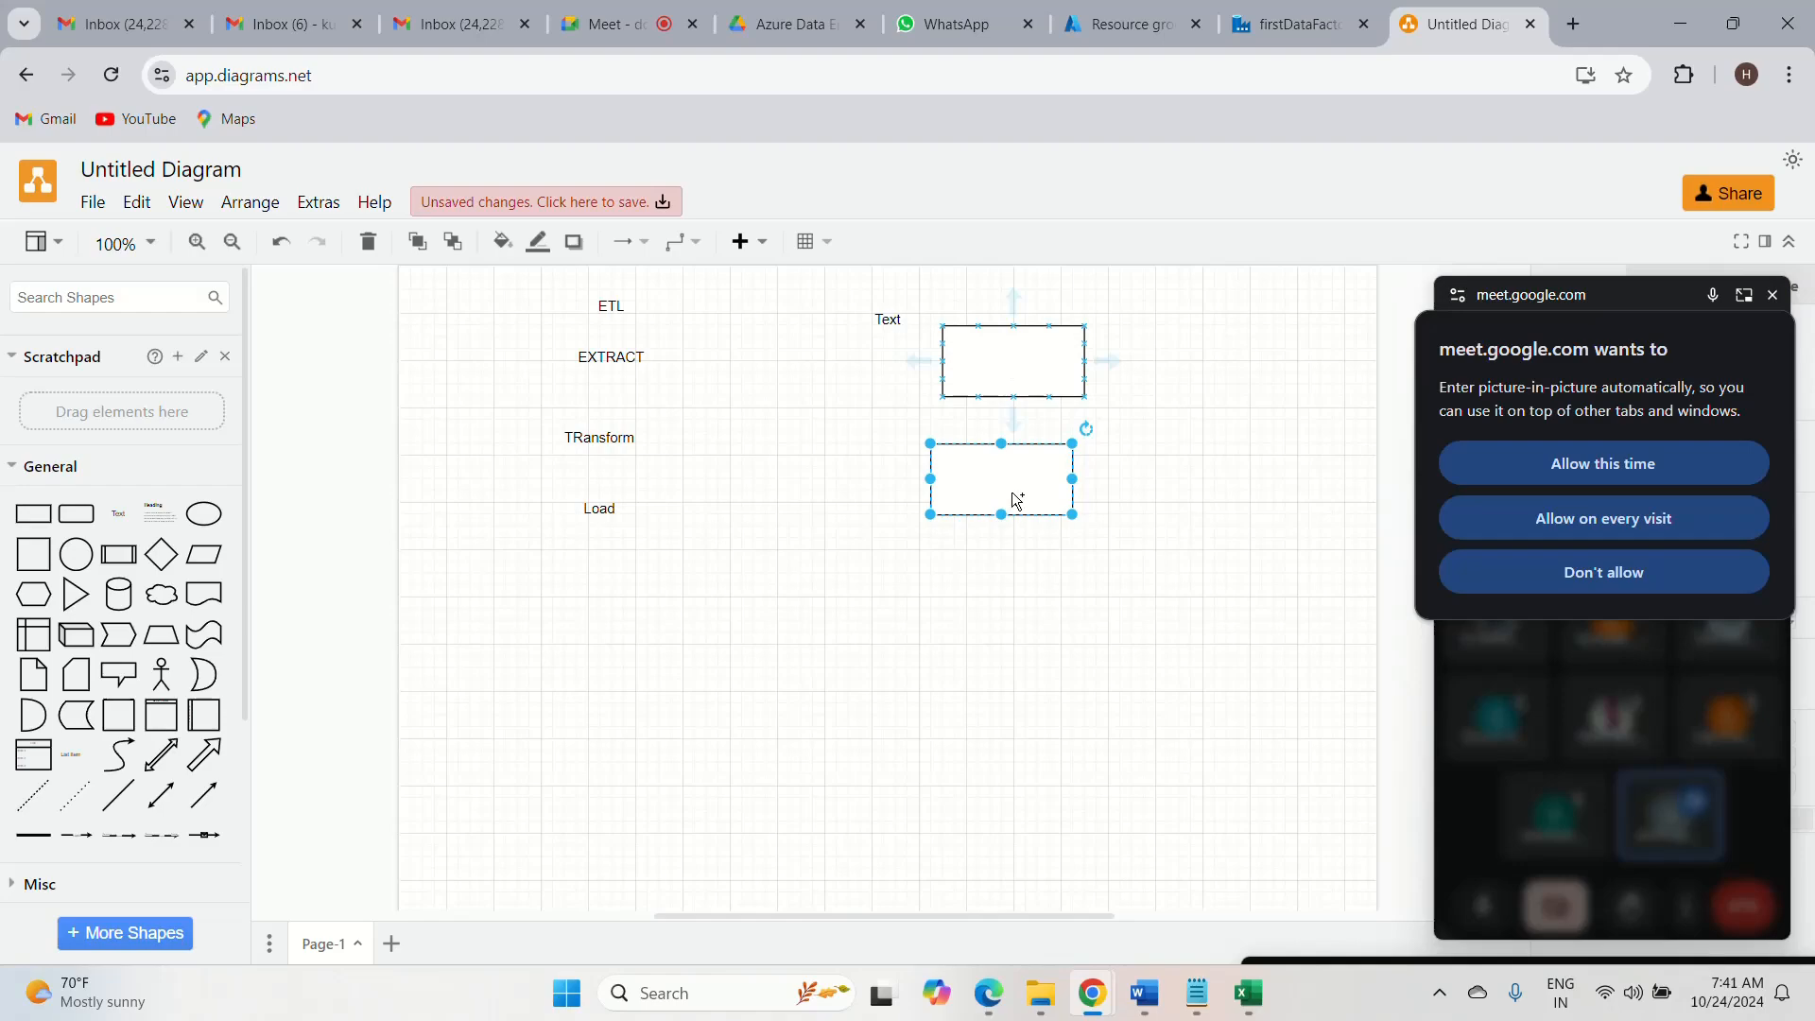
- In the Employee workbook in Excel, add a "grade" column header in cell D1, next to Salary
mouse_move(1255, 1000)
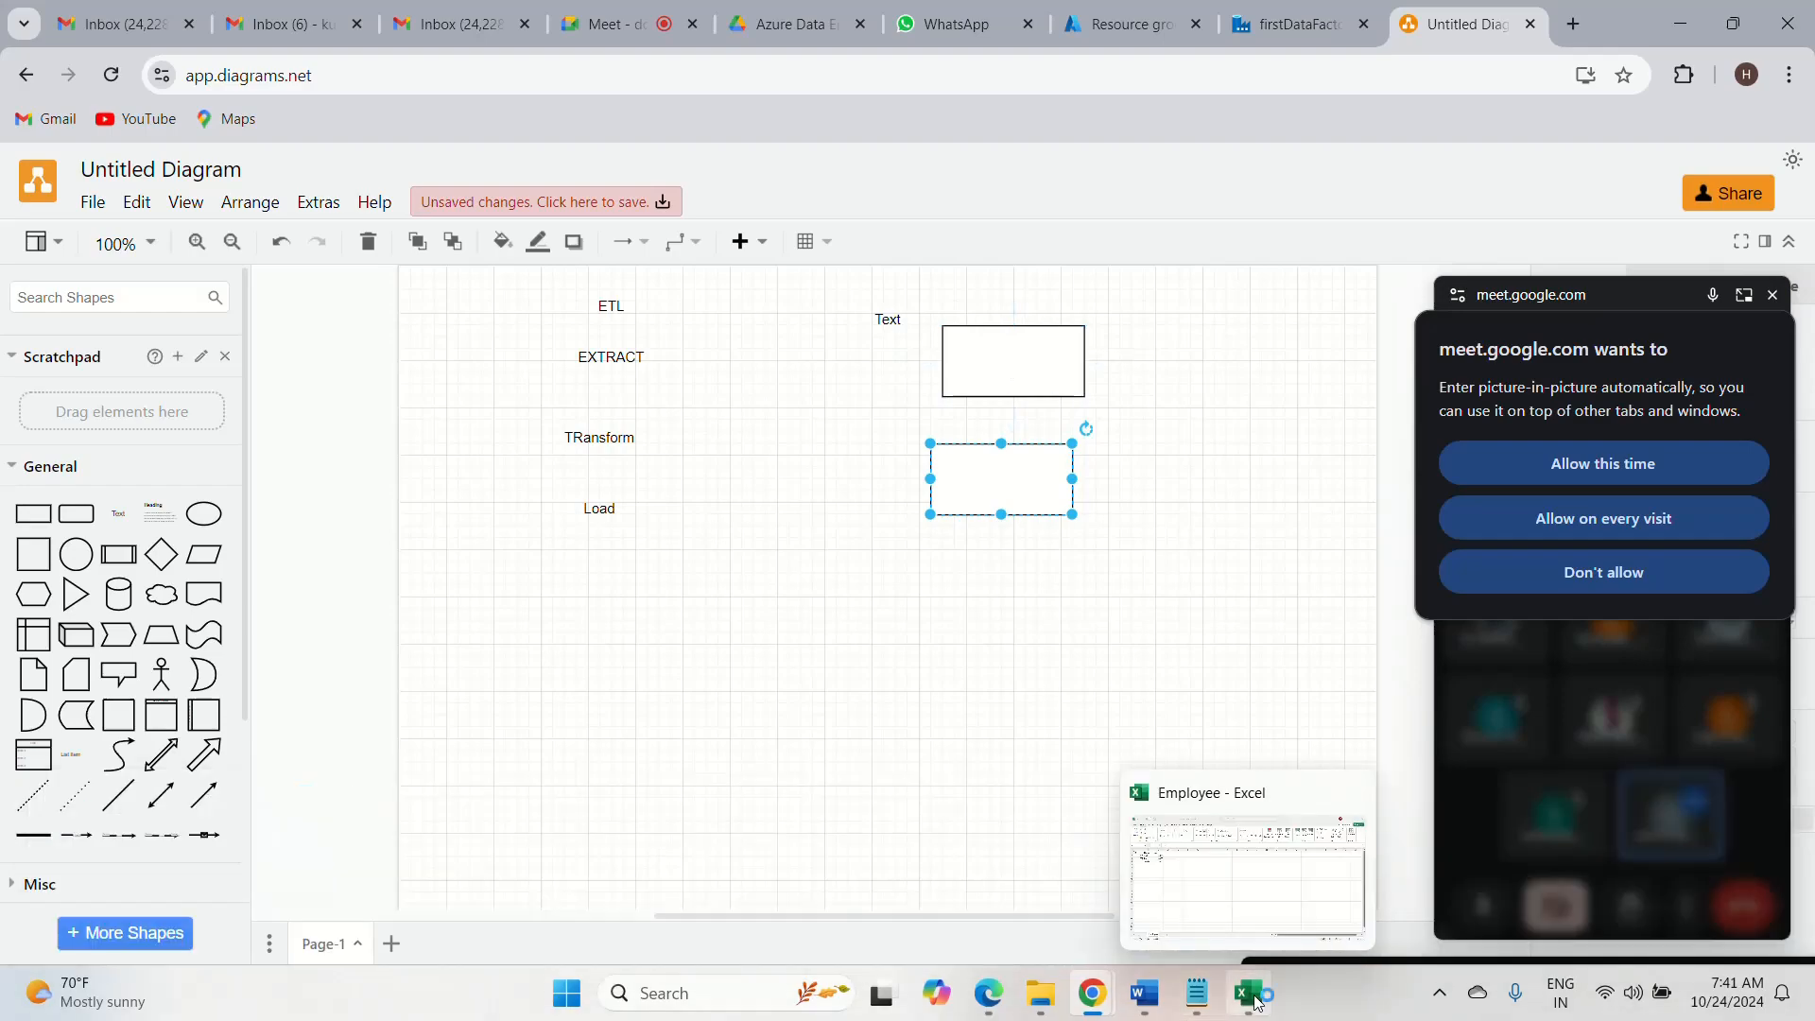
click(1256, 926)
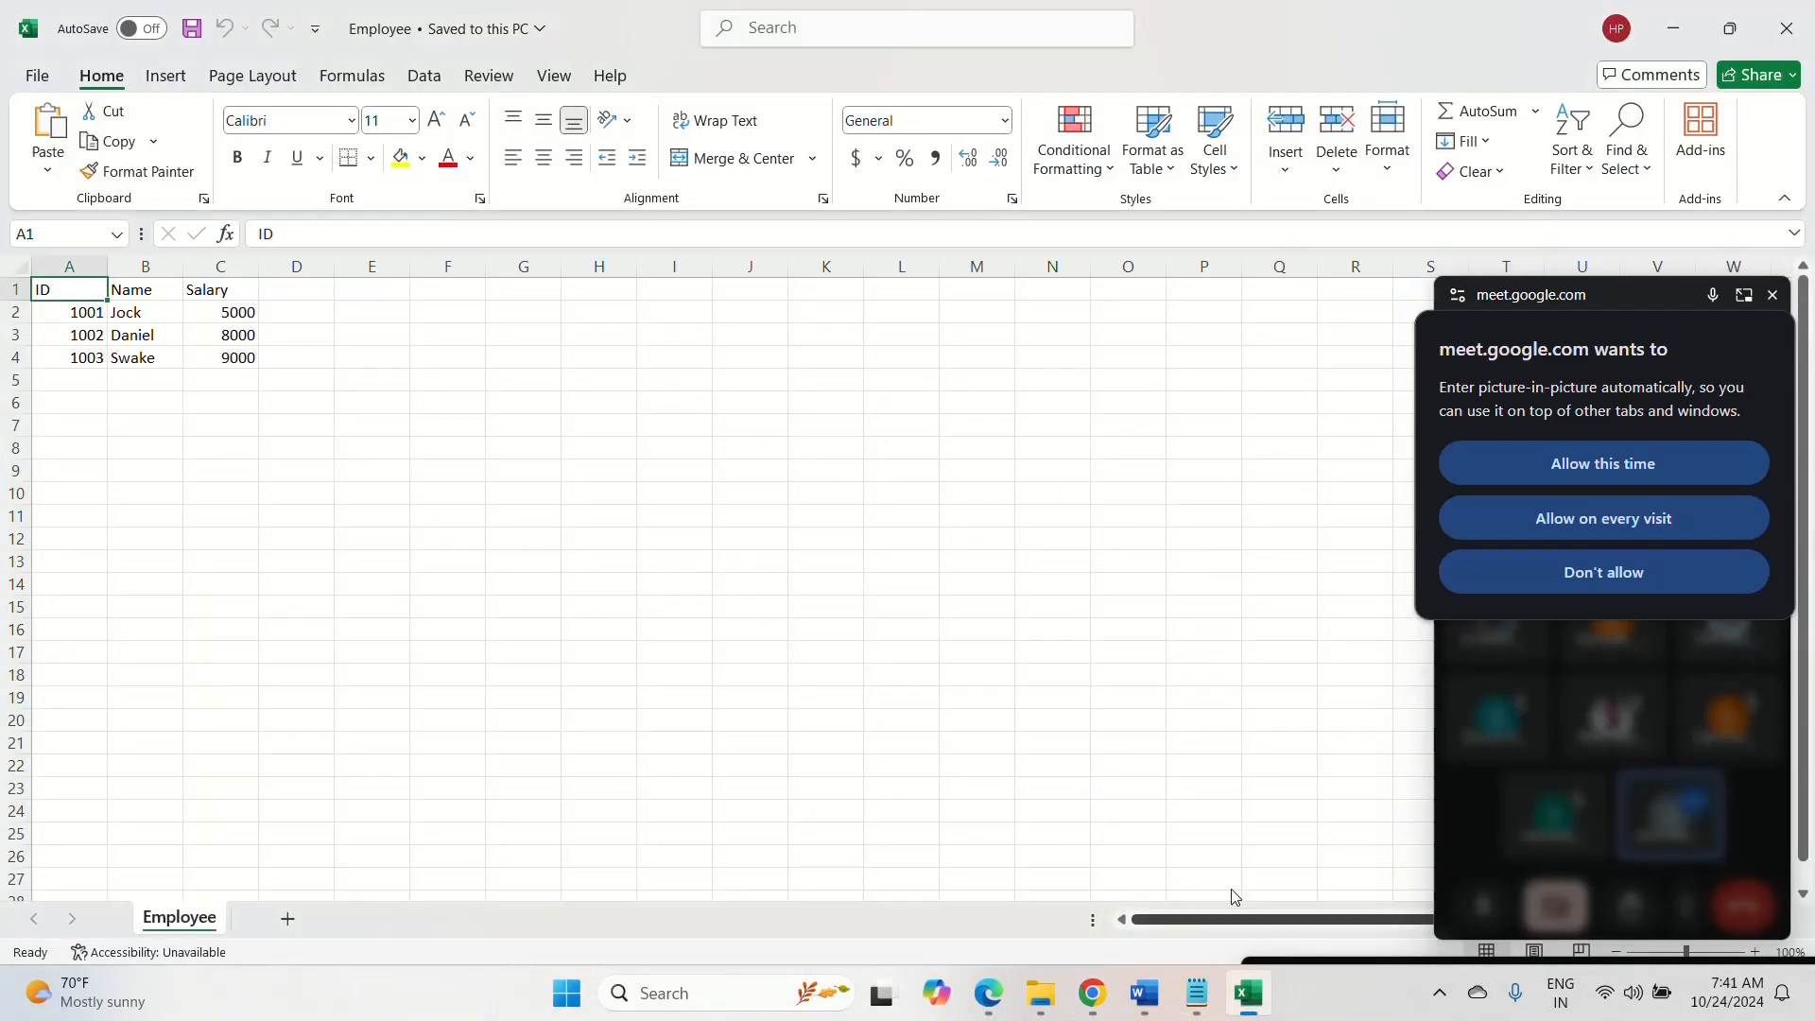
click(283, 291)
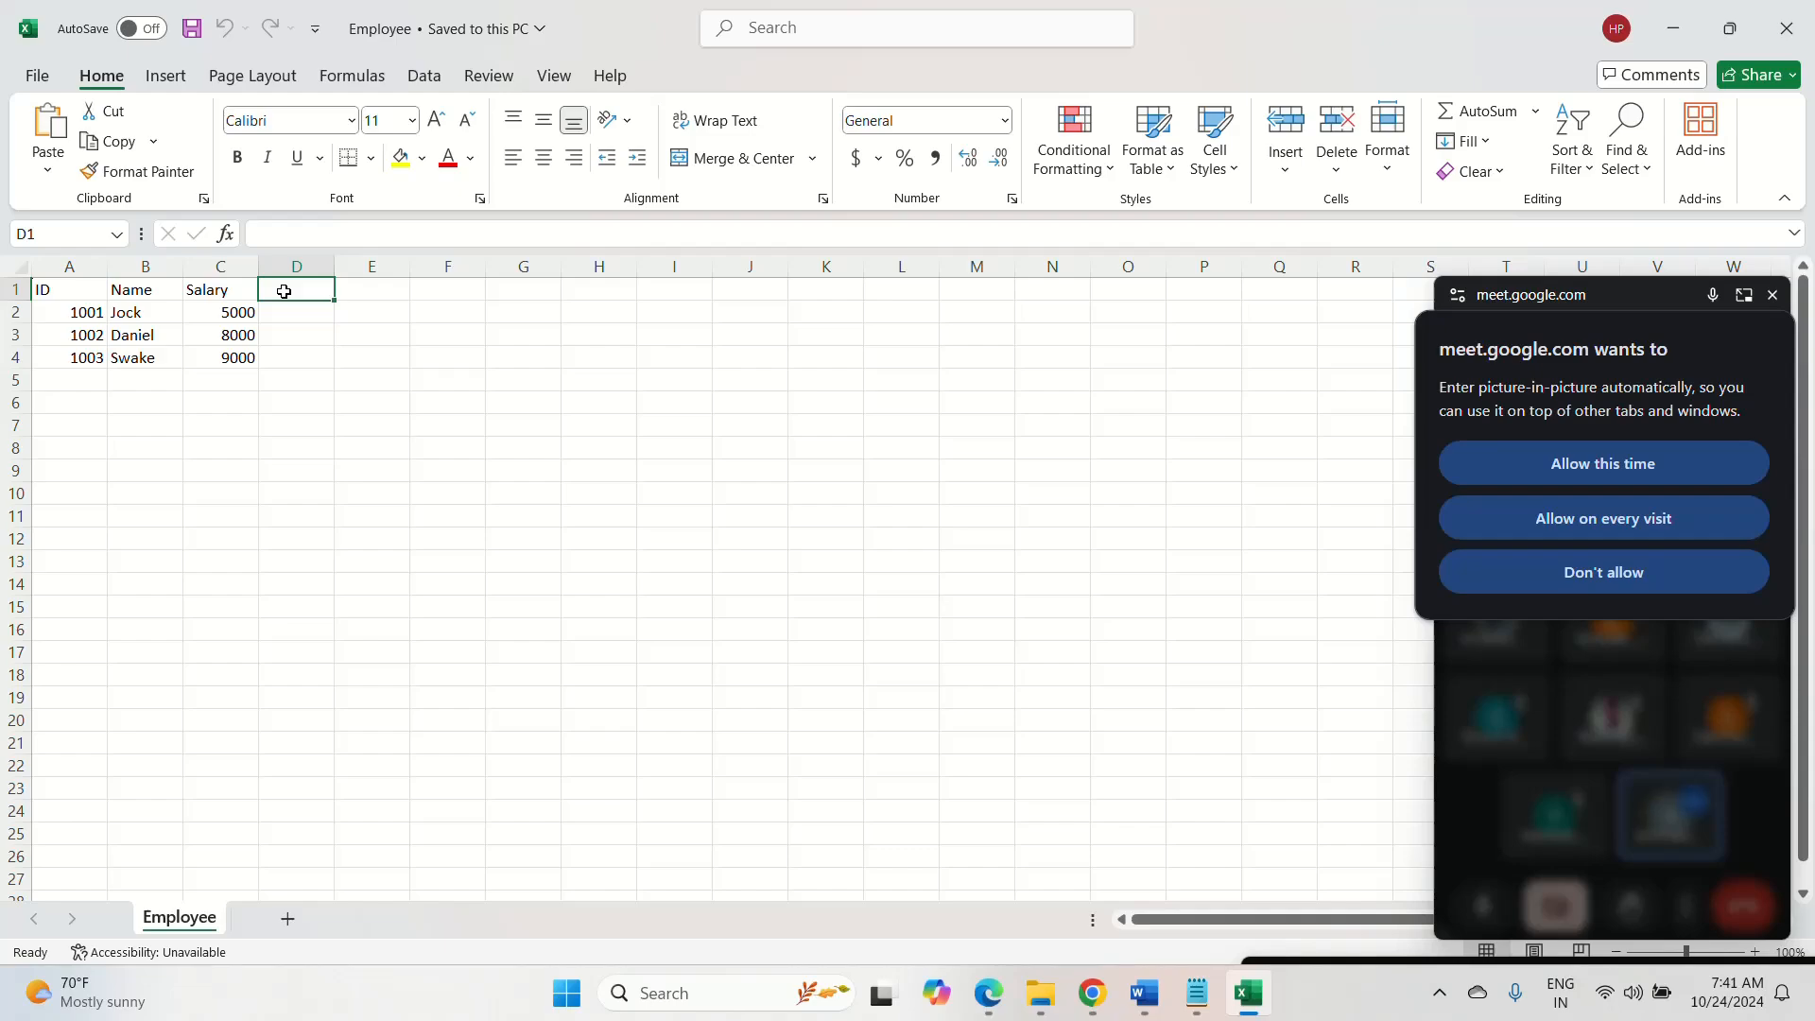
text(gr)
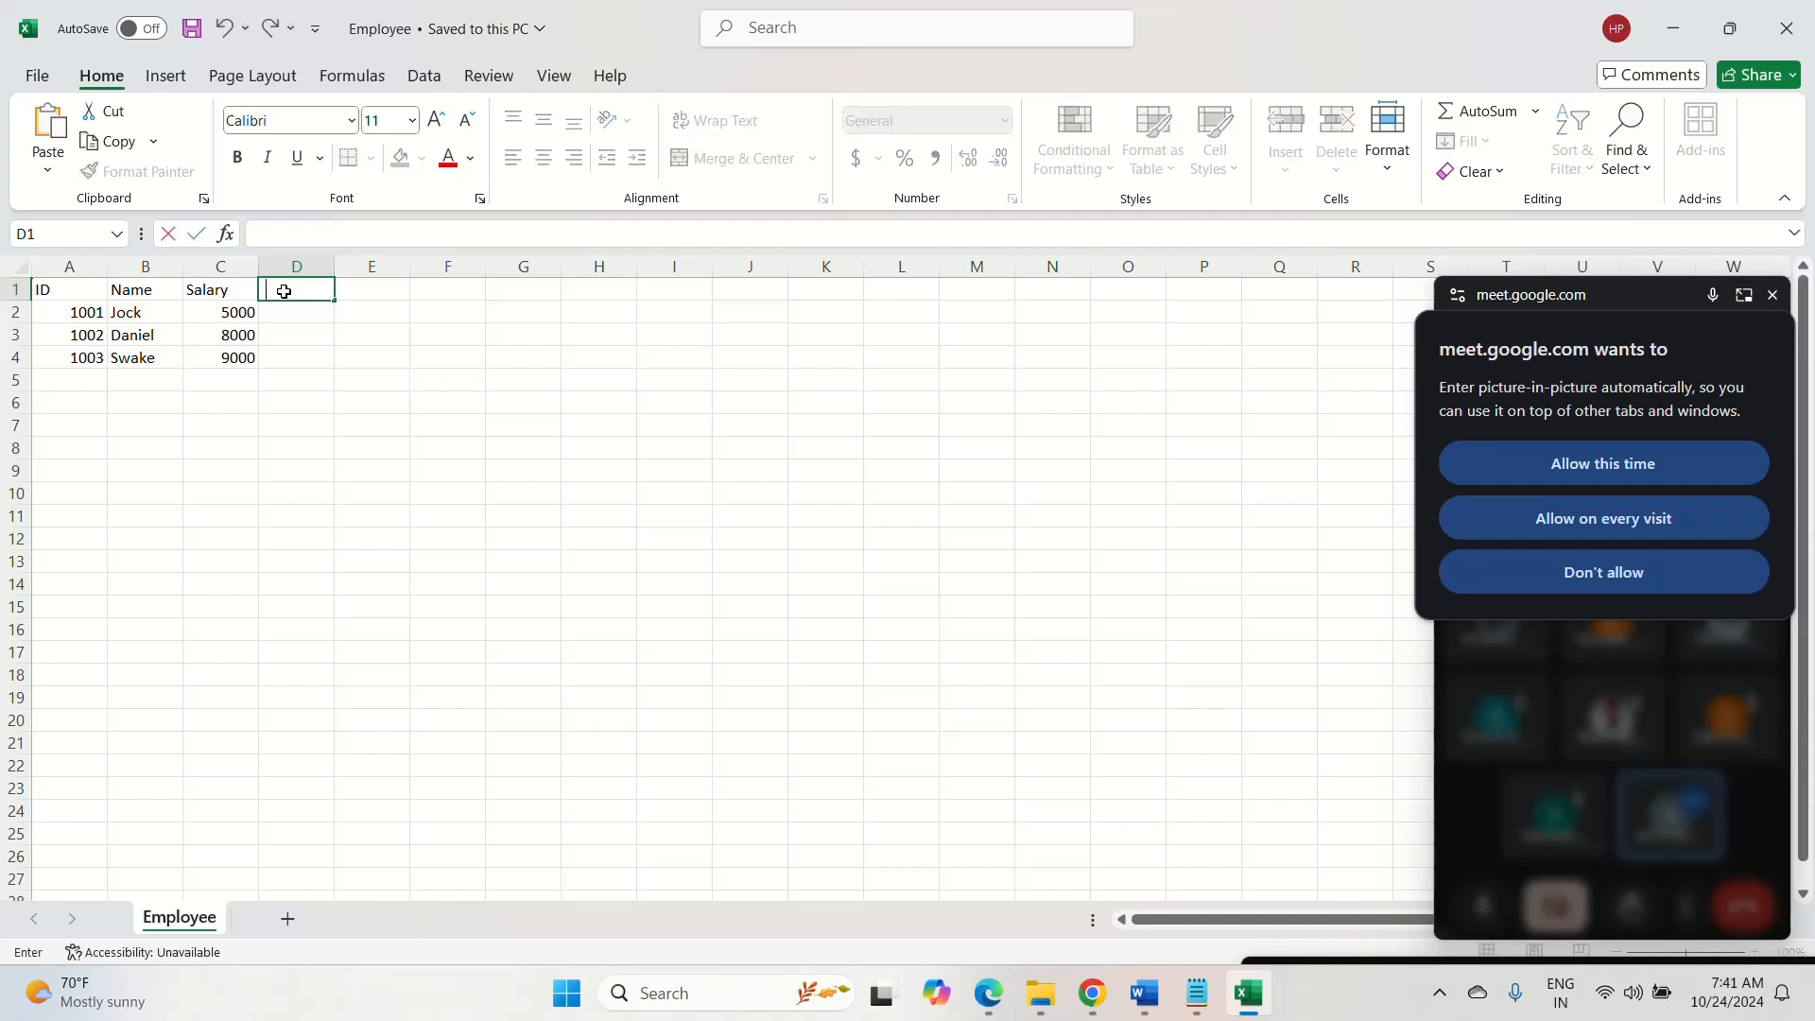
text(ade)
click(290, 341)
click(290, 311)
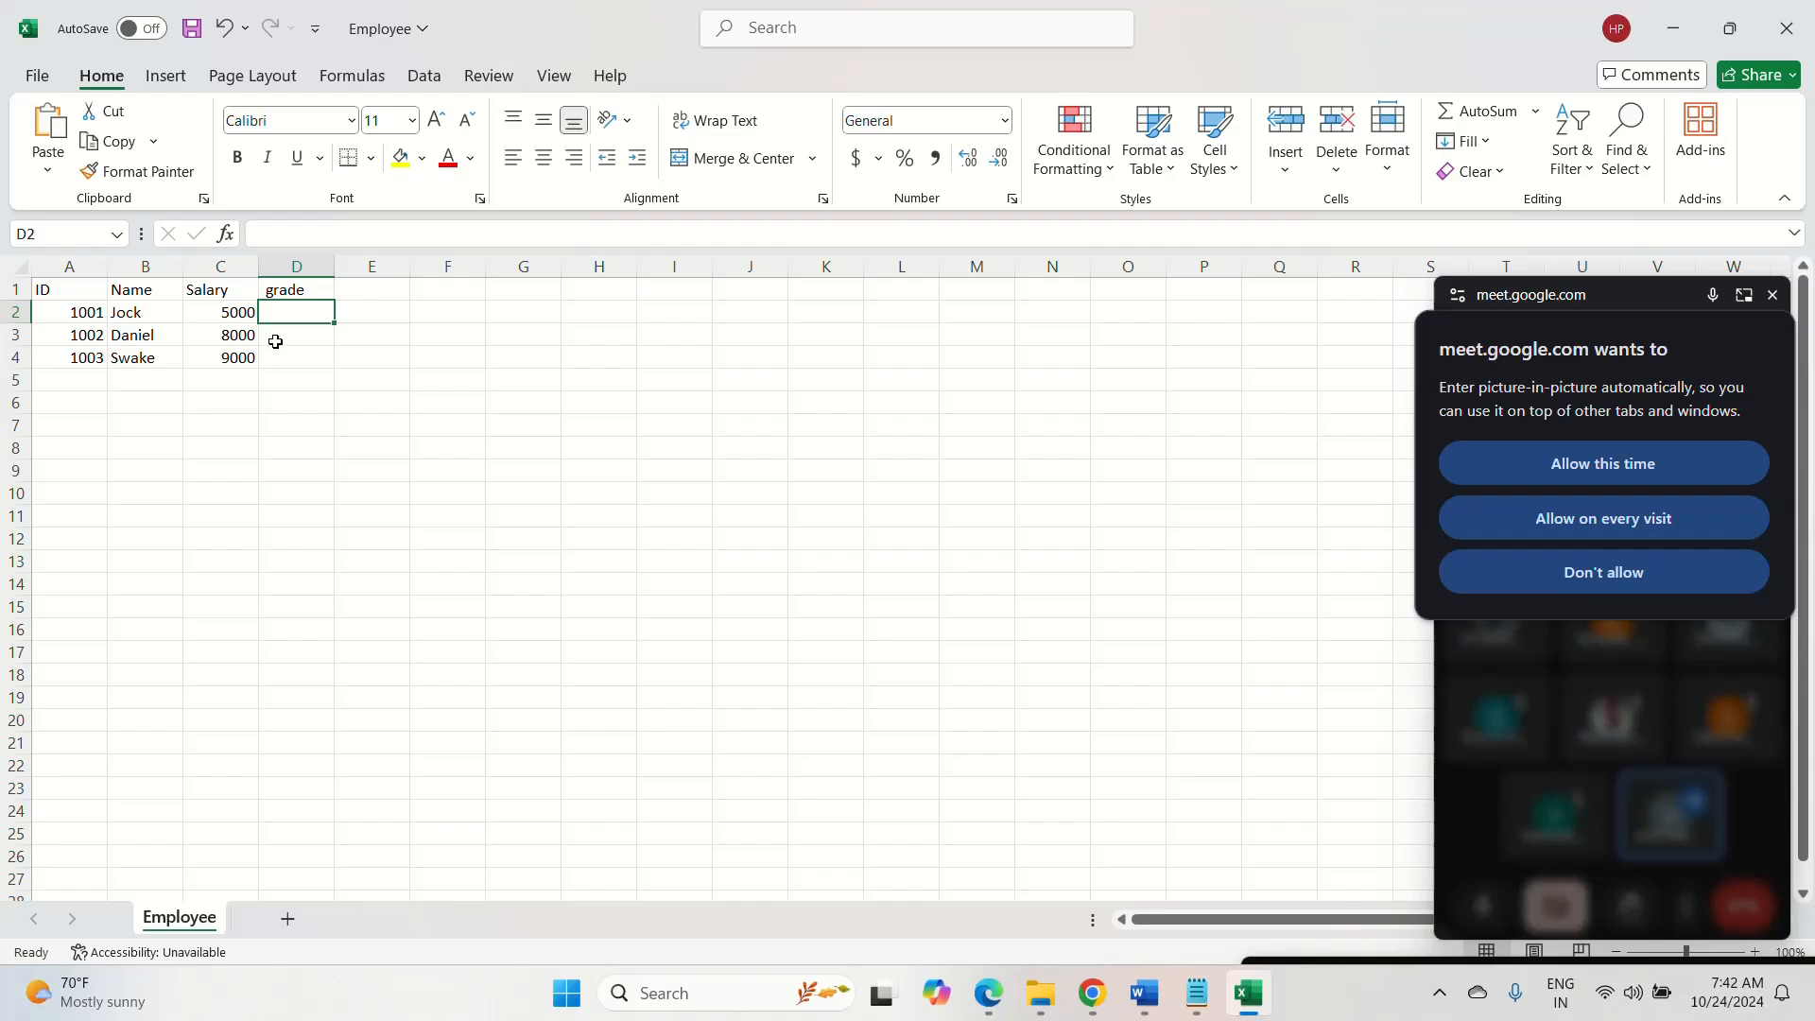
- Widen the Salary and grade columns slightly and select the entire ID column
click(225, 362)
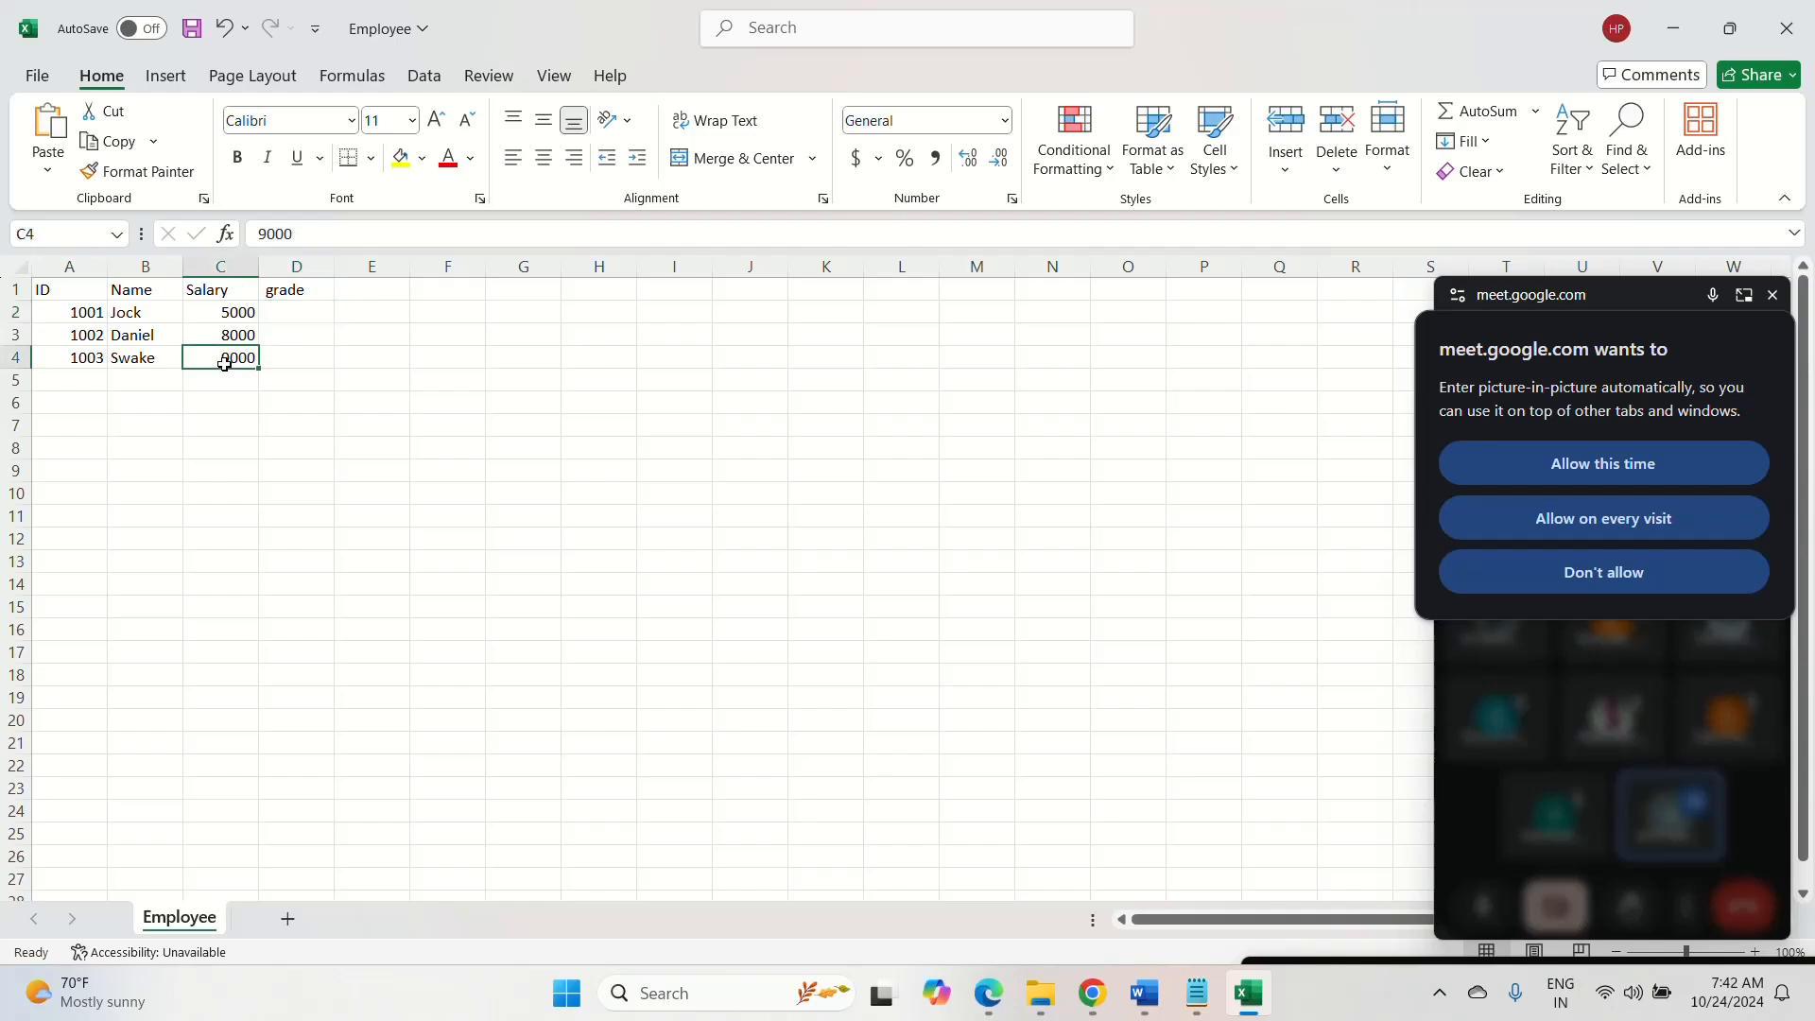
click(287, 360)
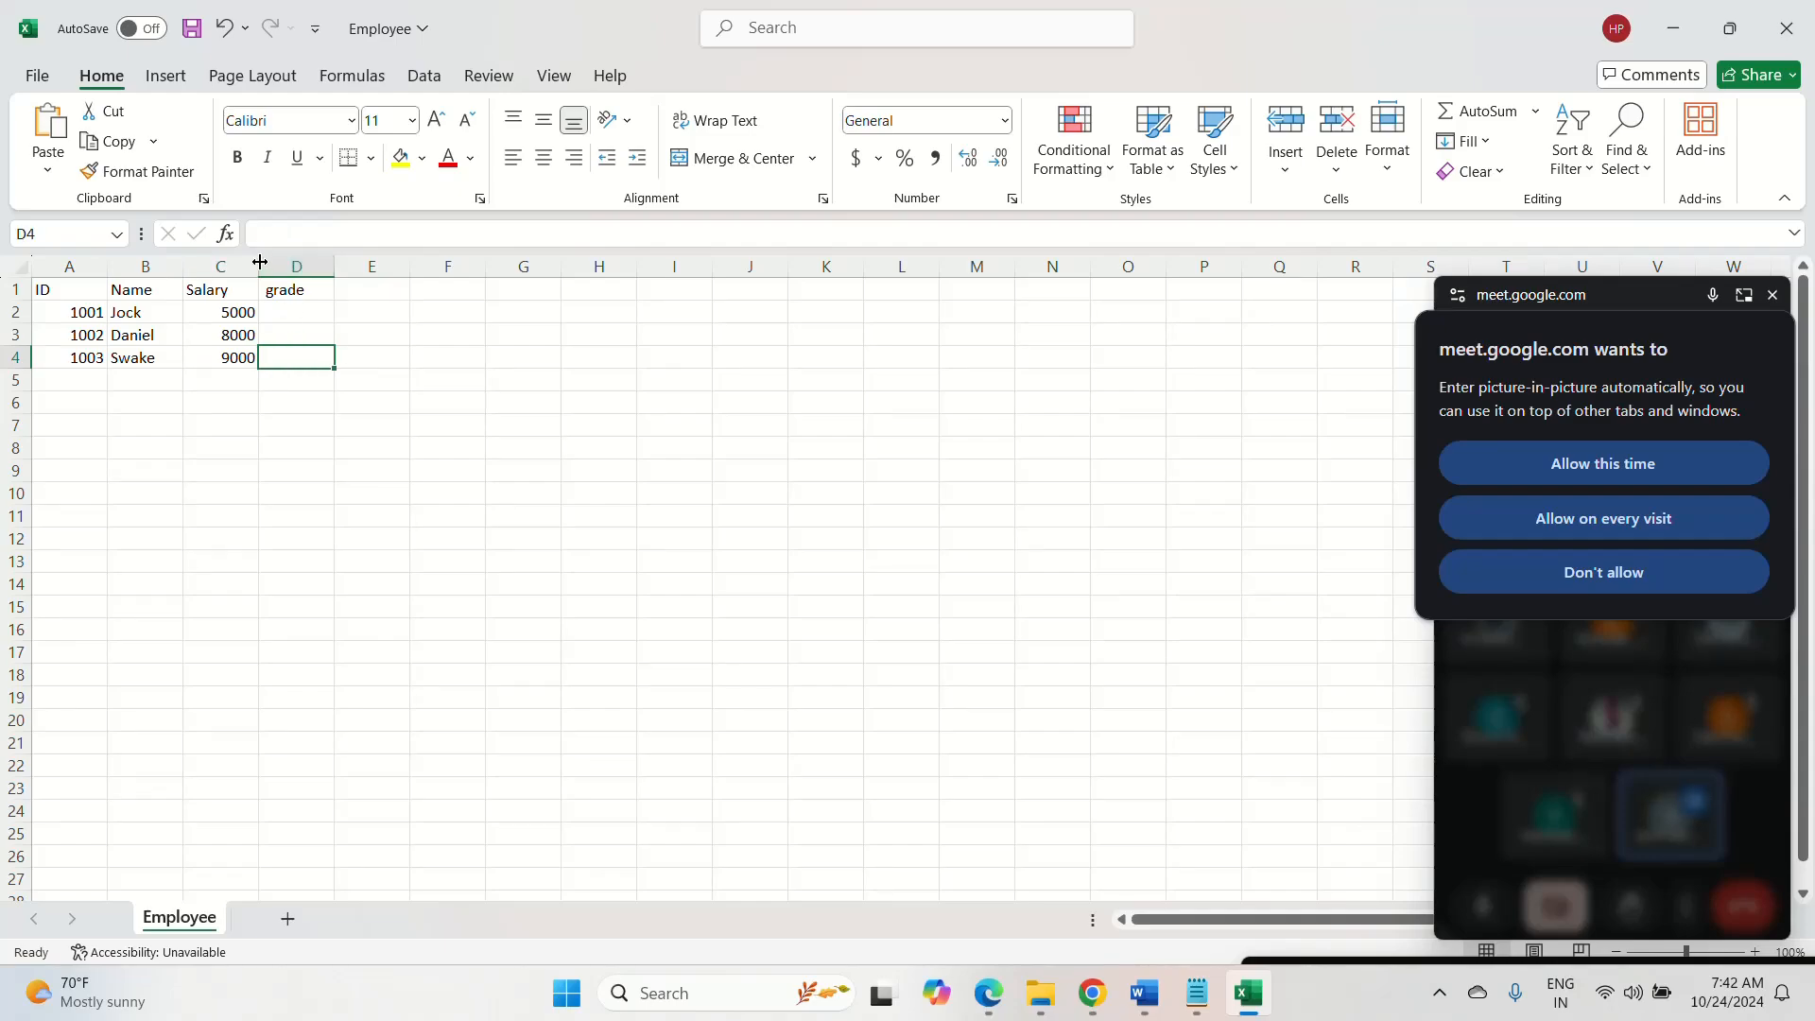
drag(260, 264, 287, 263)
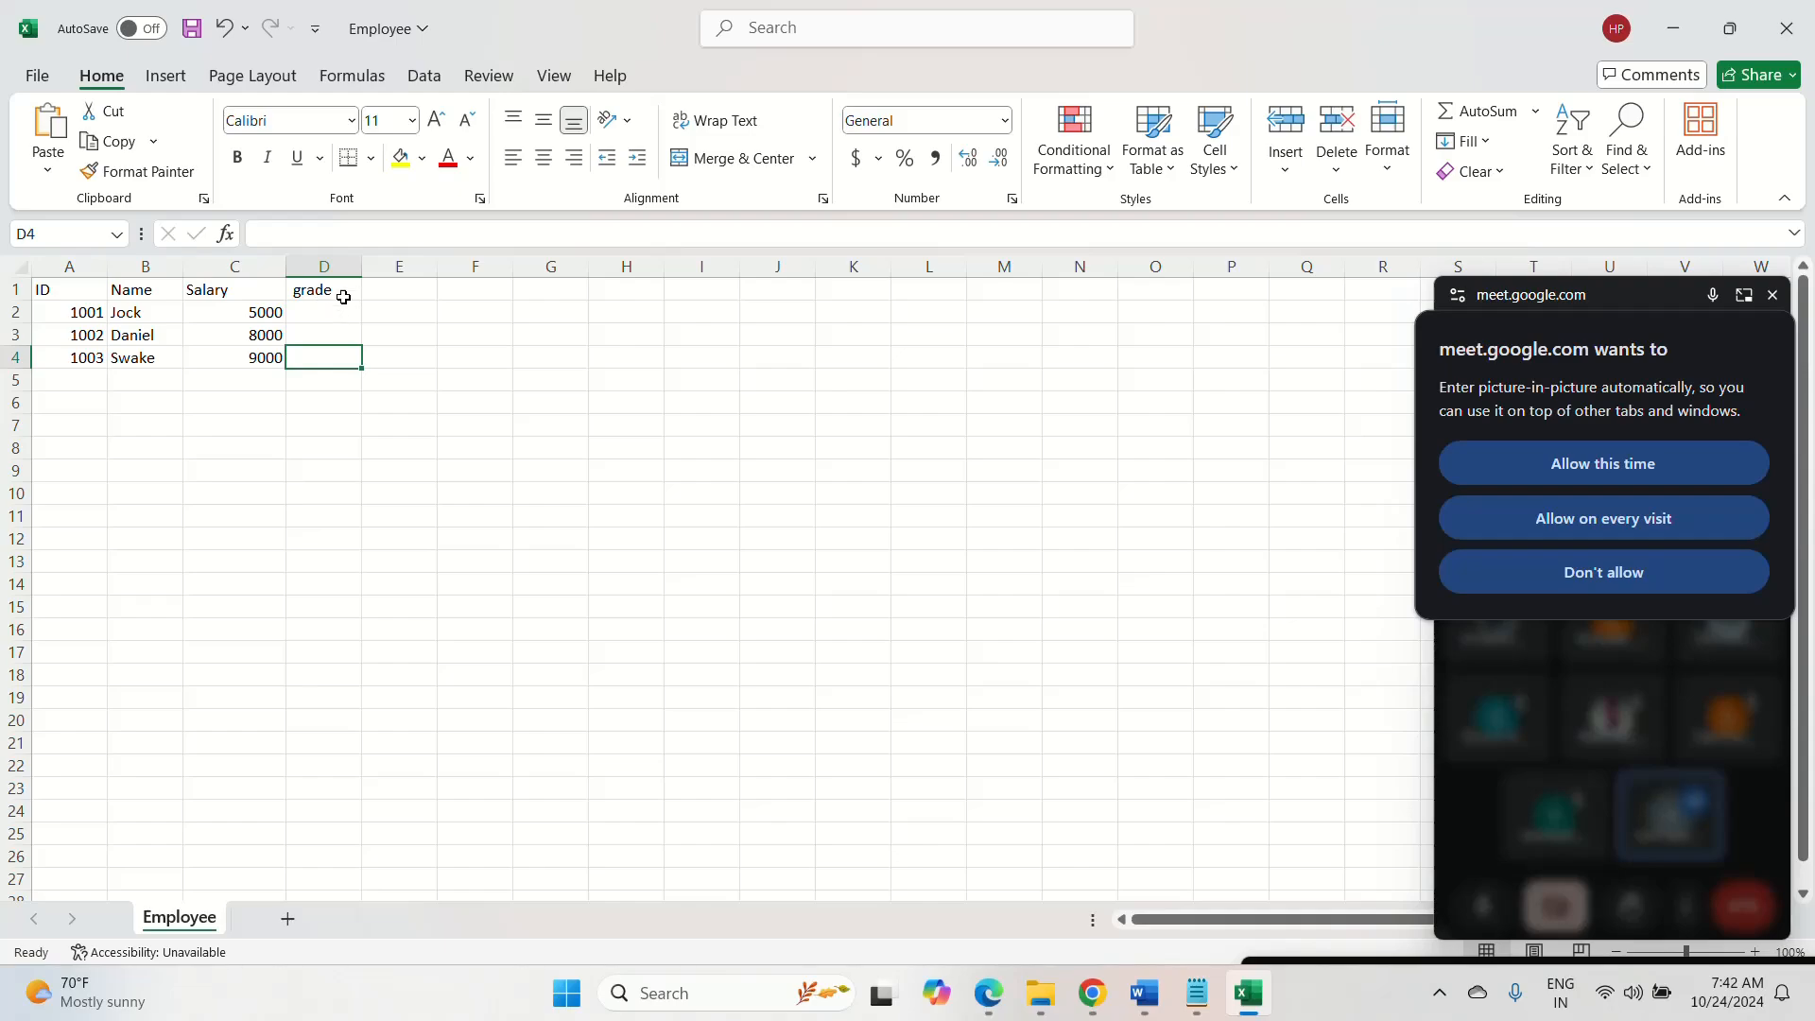
drag(358, 269, 403, 269)
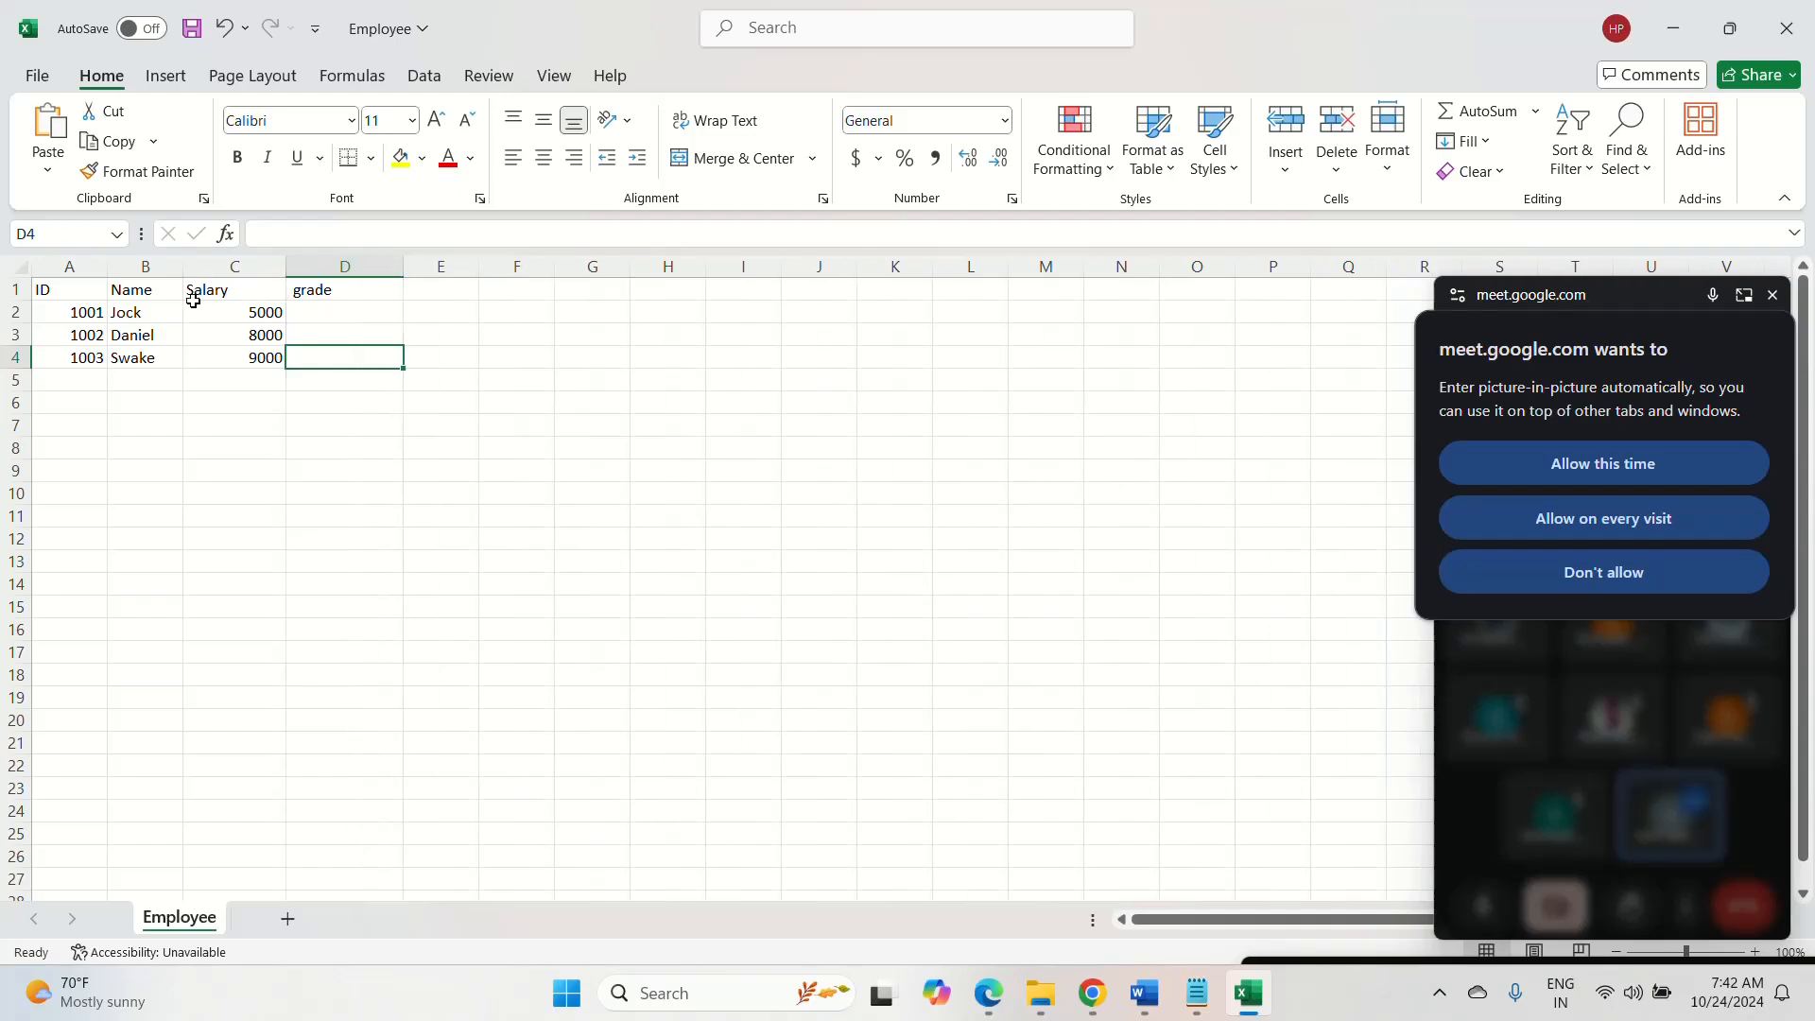
click(87, 273)
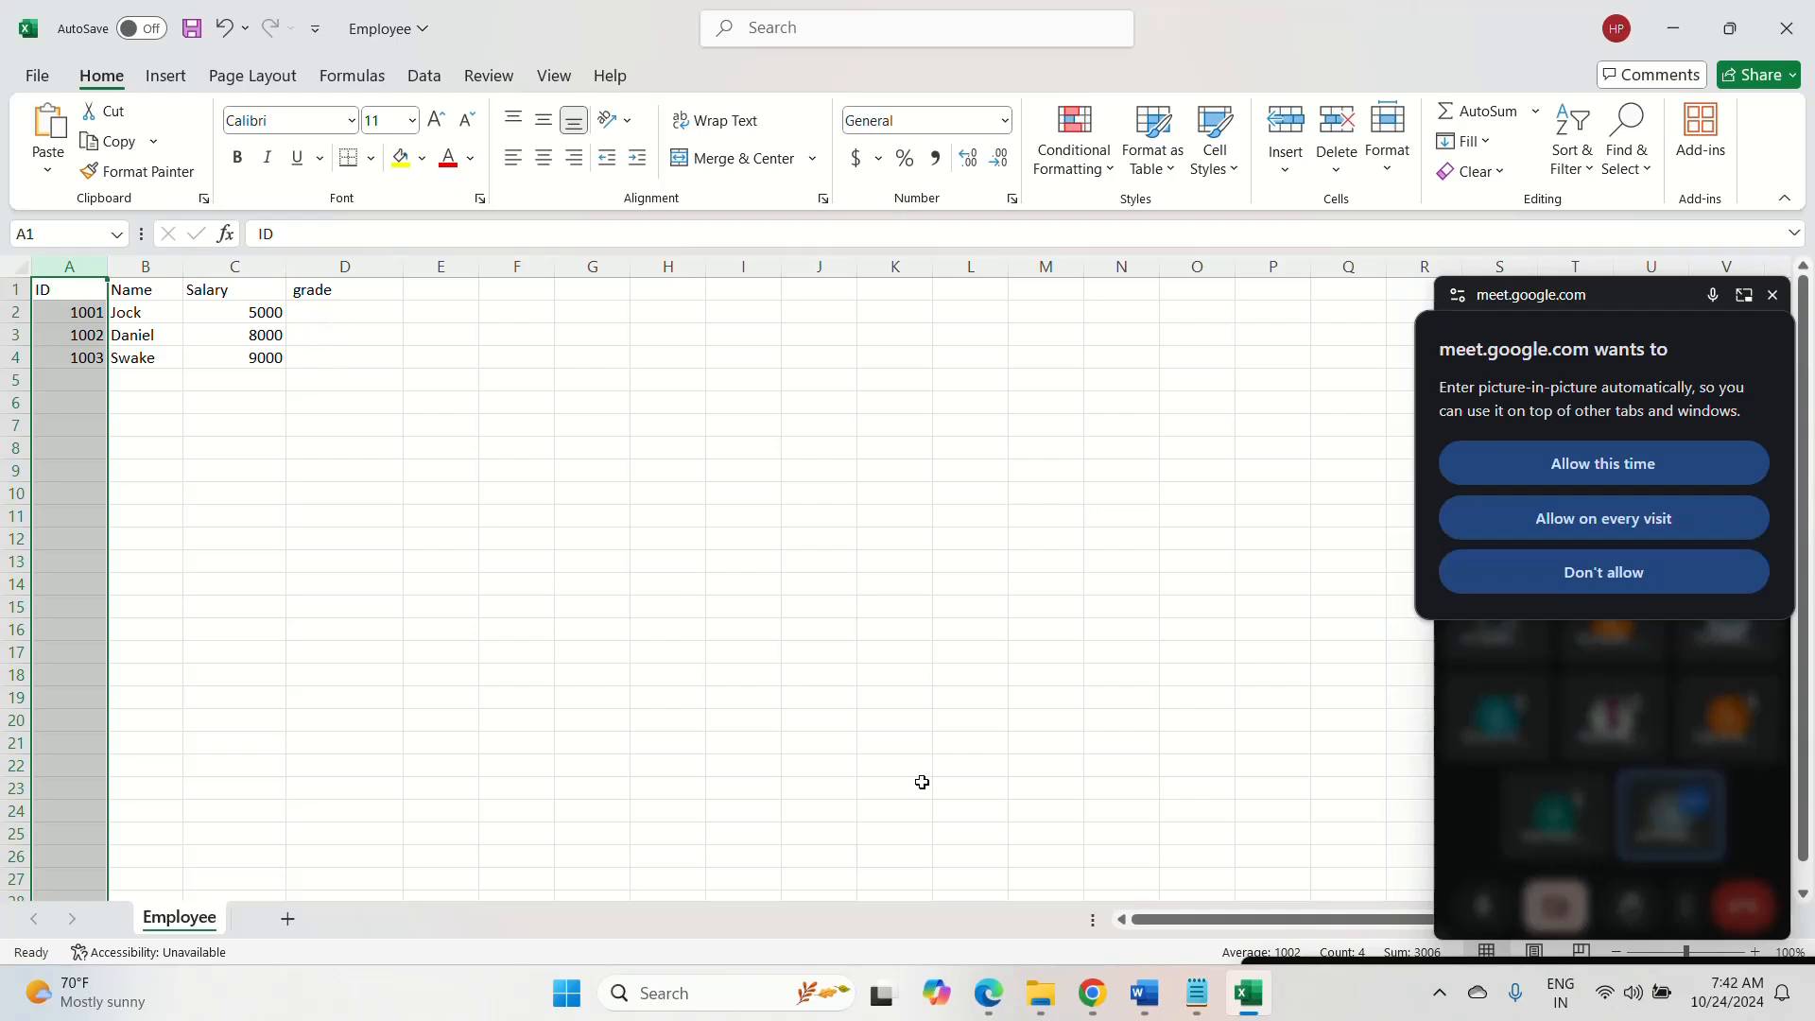
- Review the ETL diagram in draw.io alongside the Employee worksheet in Excel
mouse_move(1089, 992)
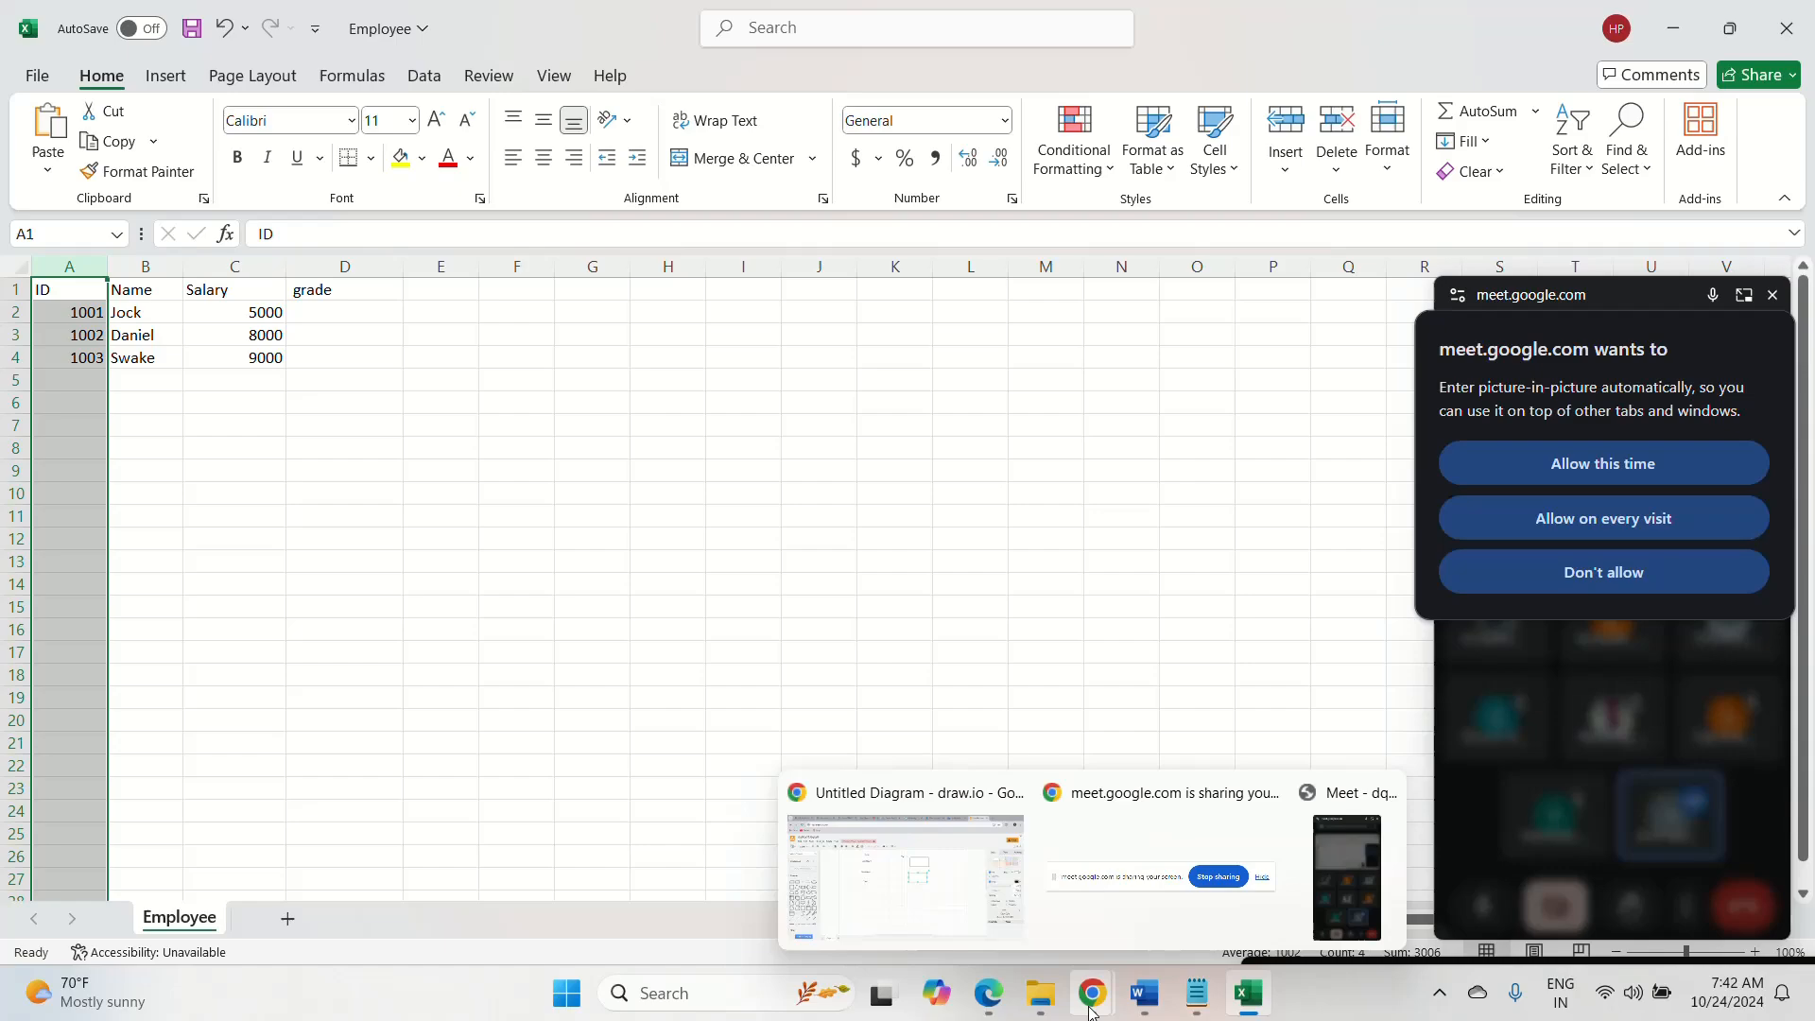
click(972, 896)
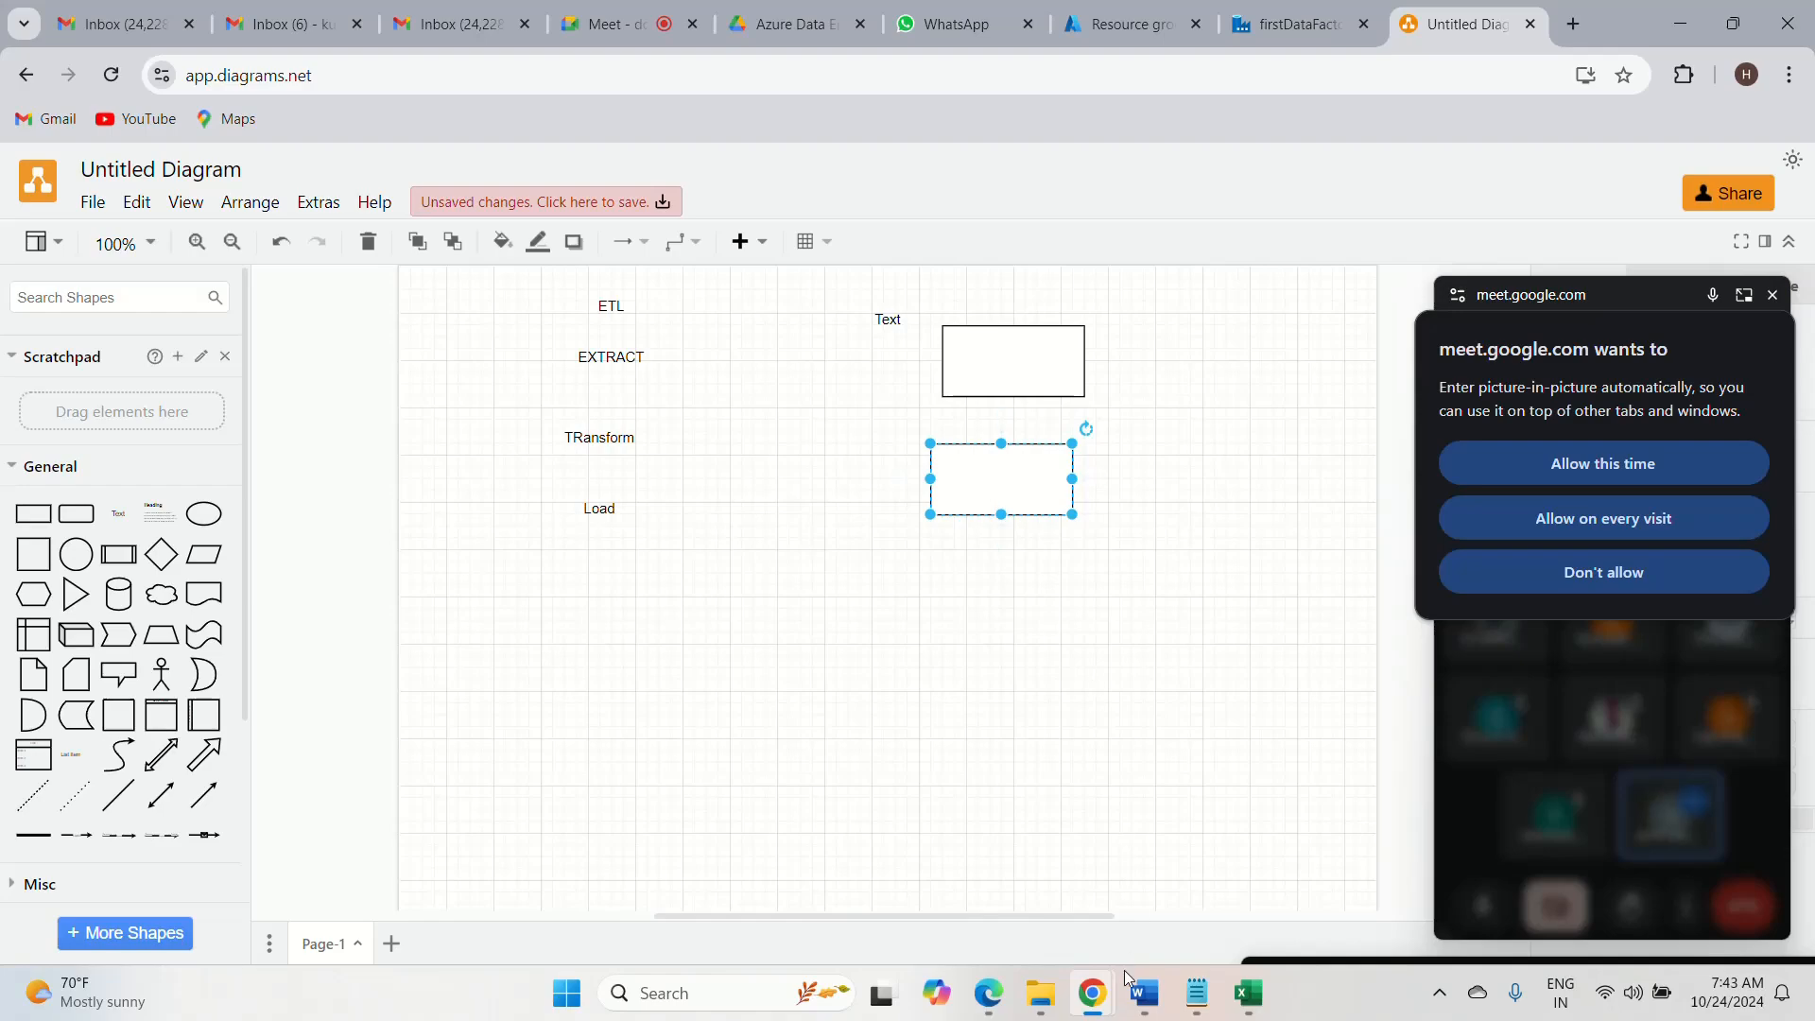
click(1254, 998)
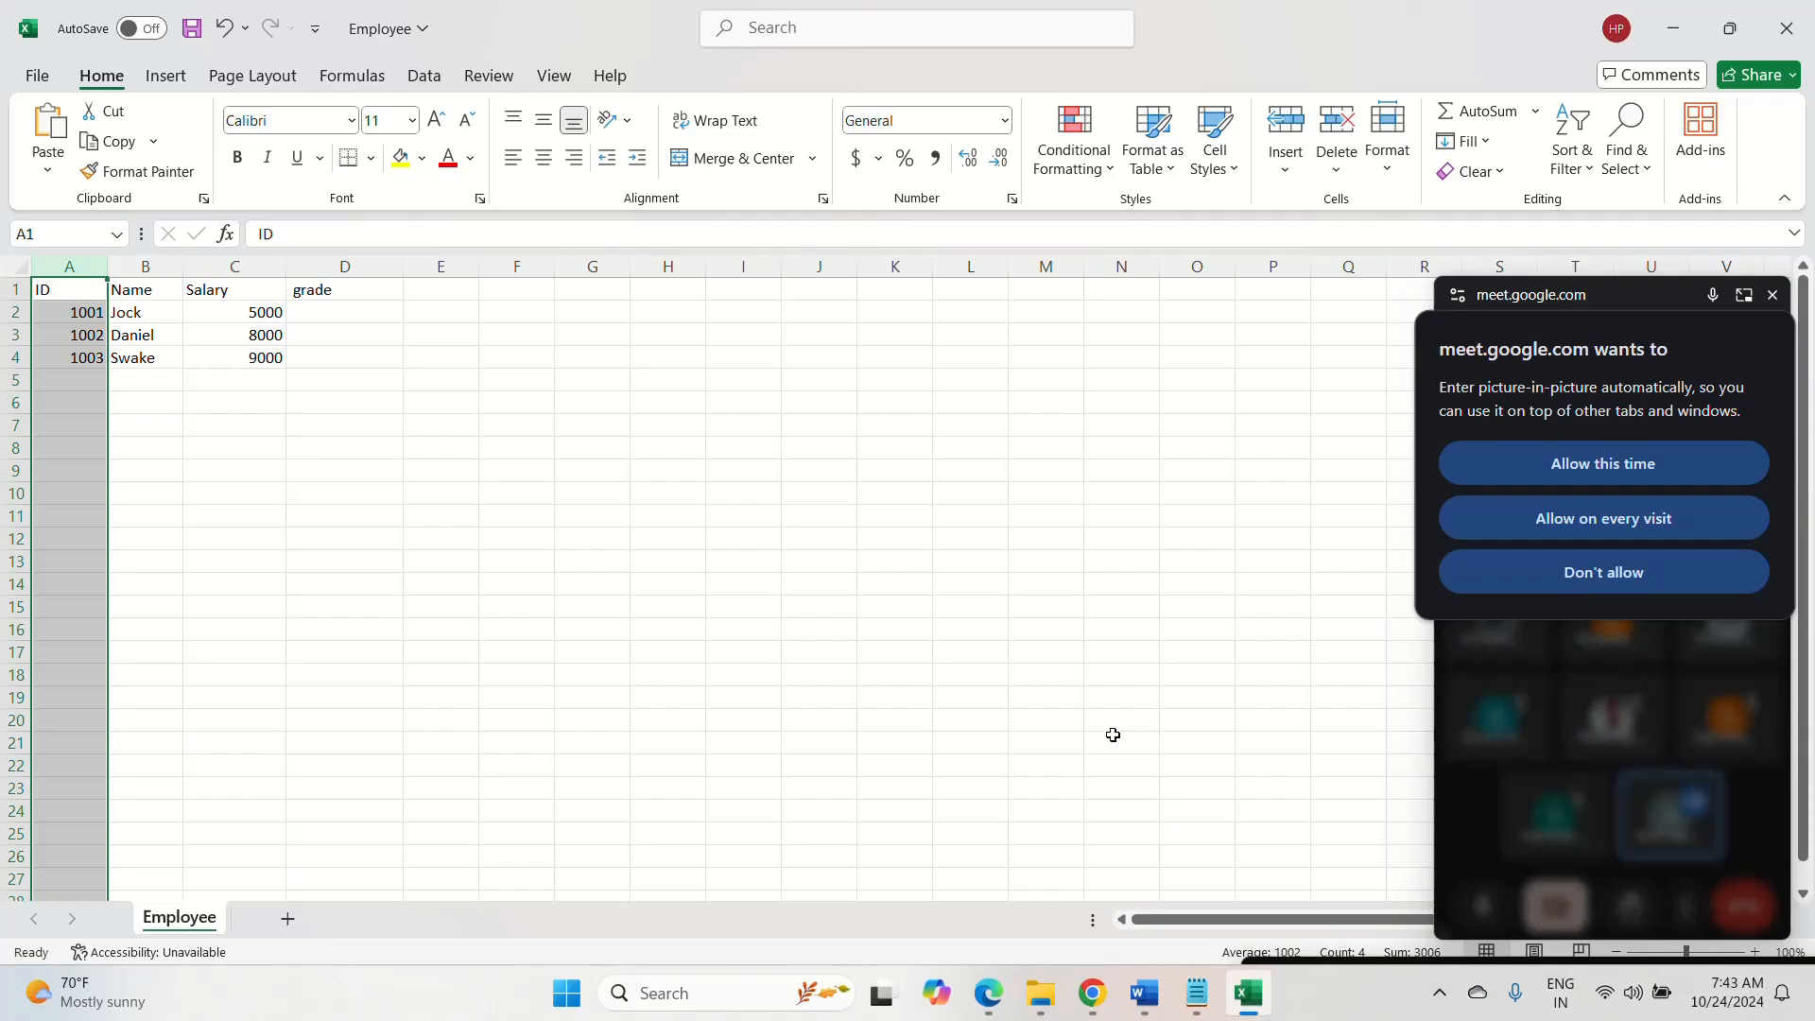
click(399, 477)
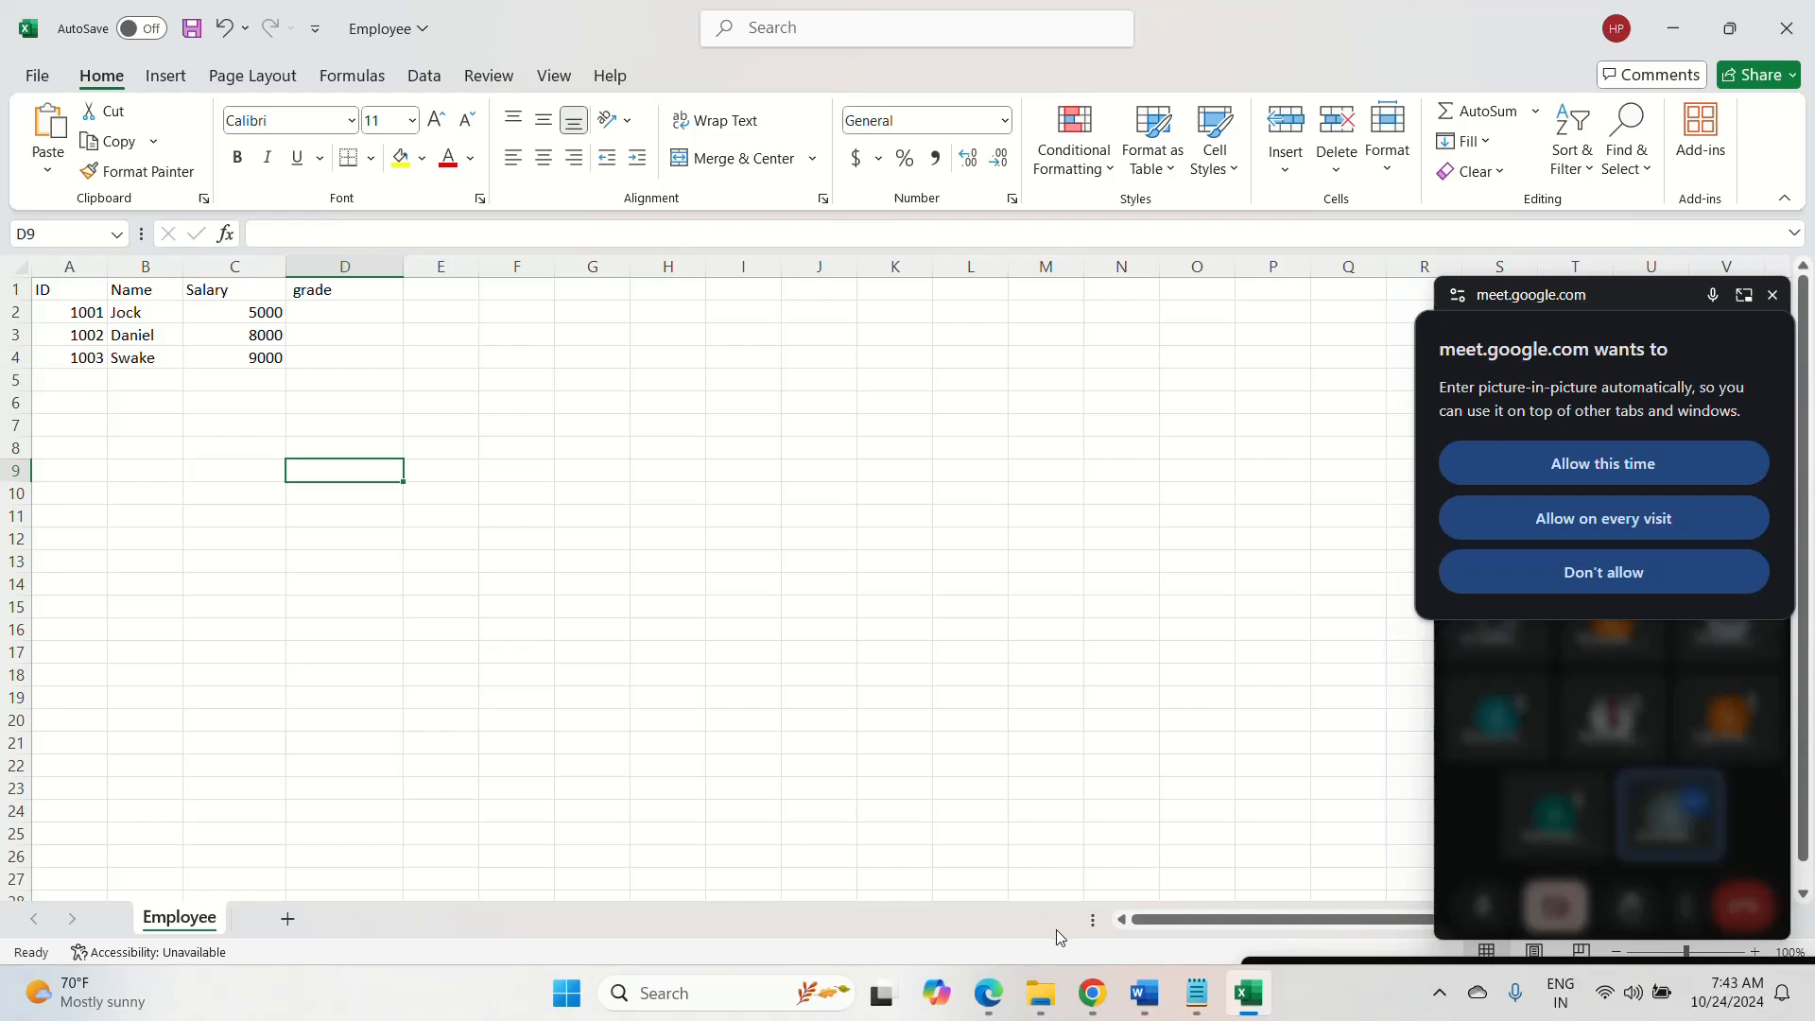
- Return to the draw.io diagram and place a rounded rectangle below the second rectangle
mouse_move(1092, 992)
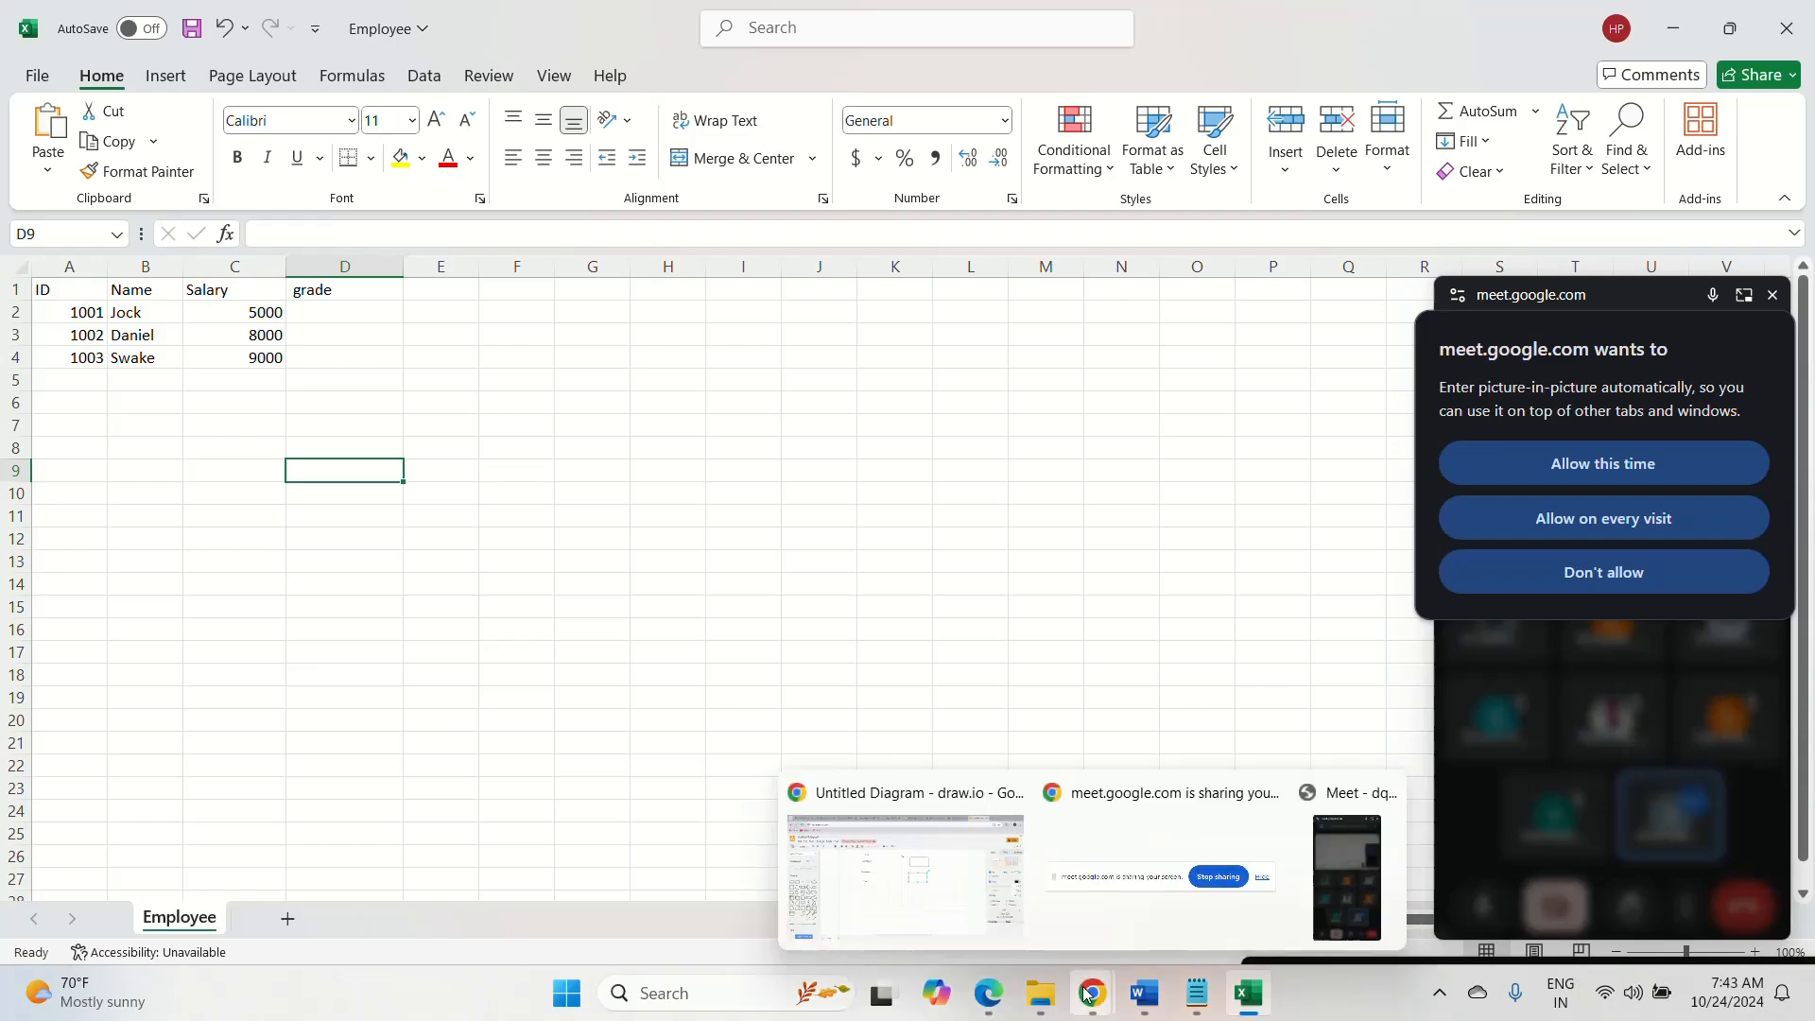
click(968, 901)
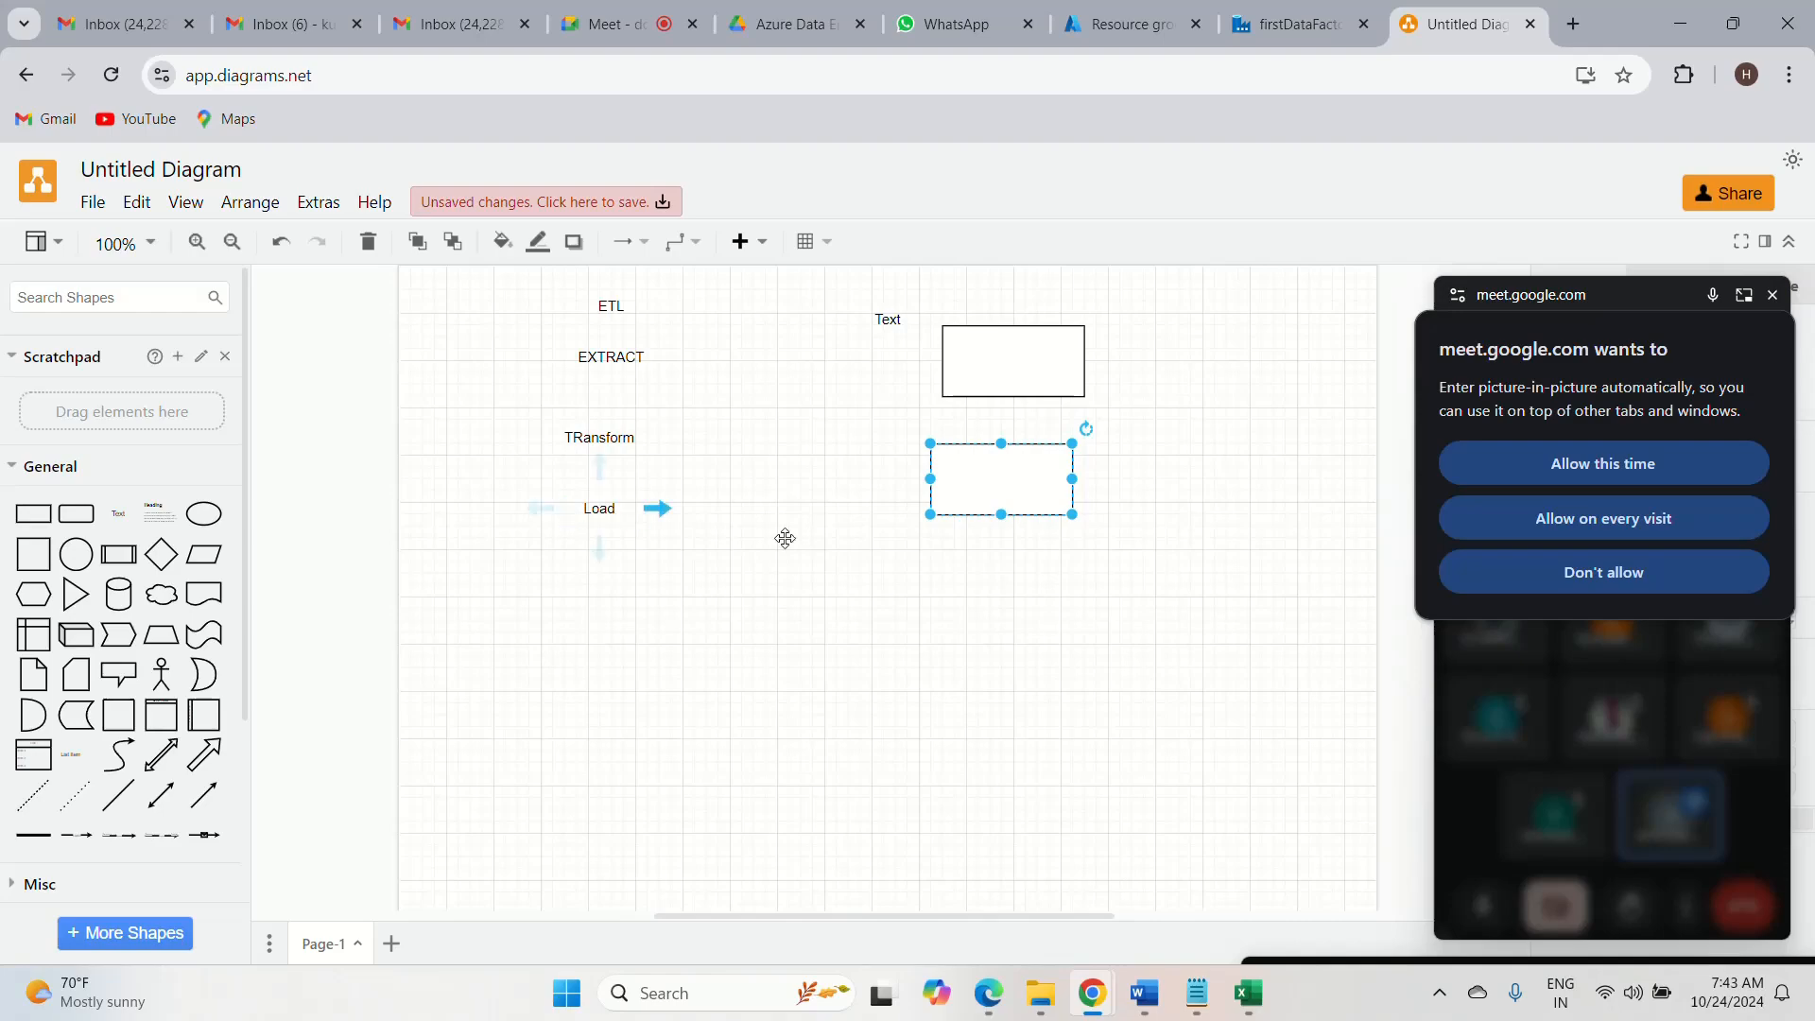
click(77, 513)
drag(873, 588, 1045, 621)
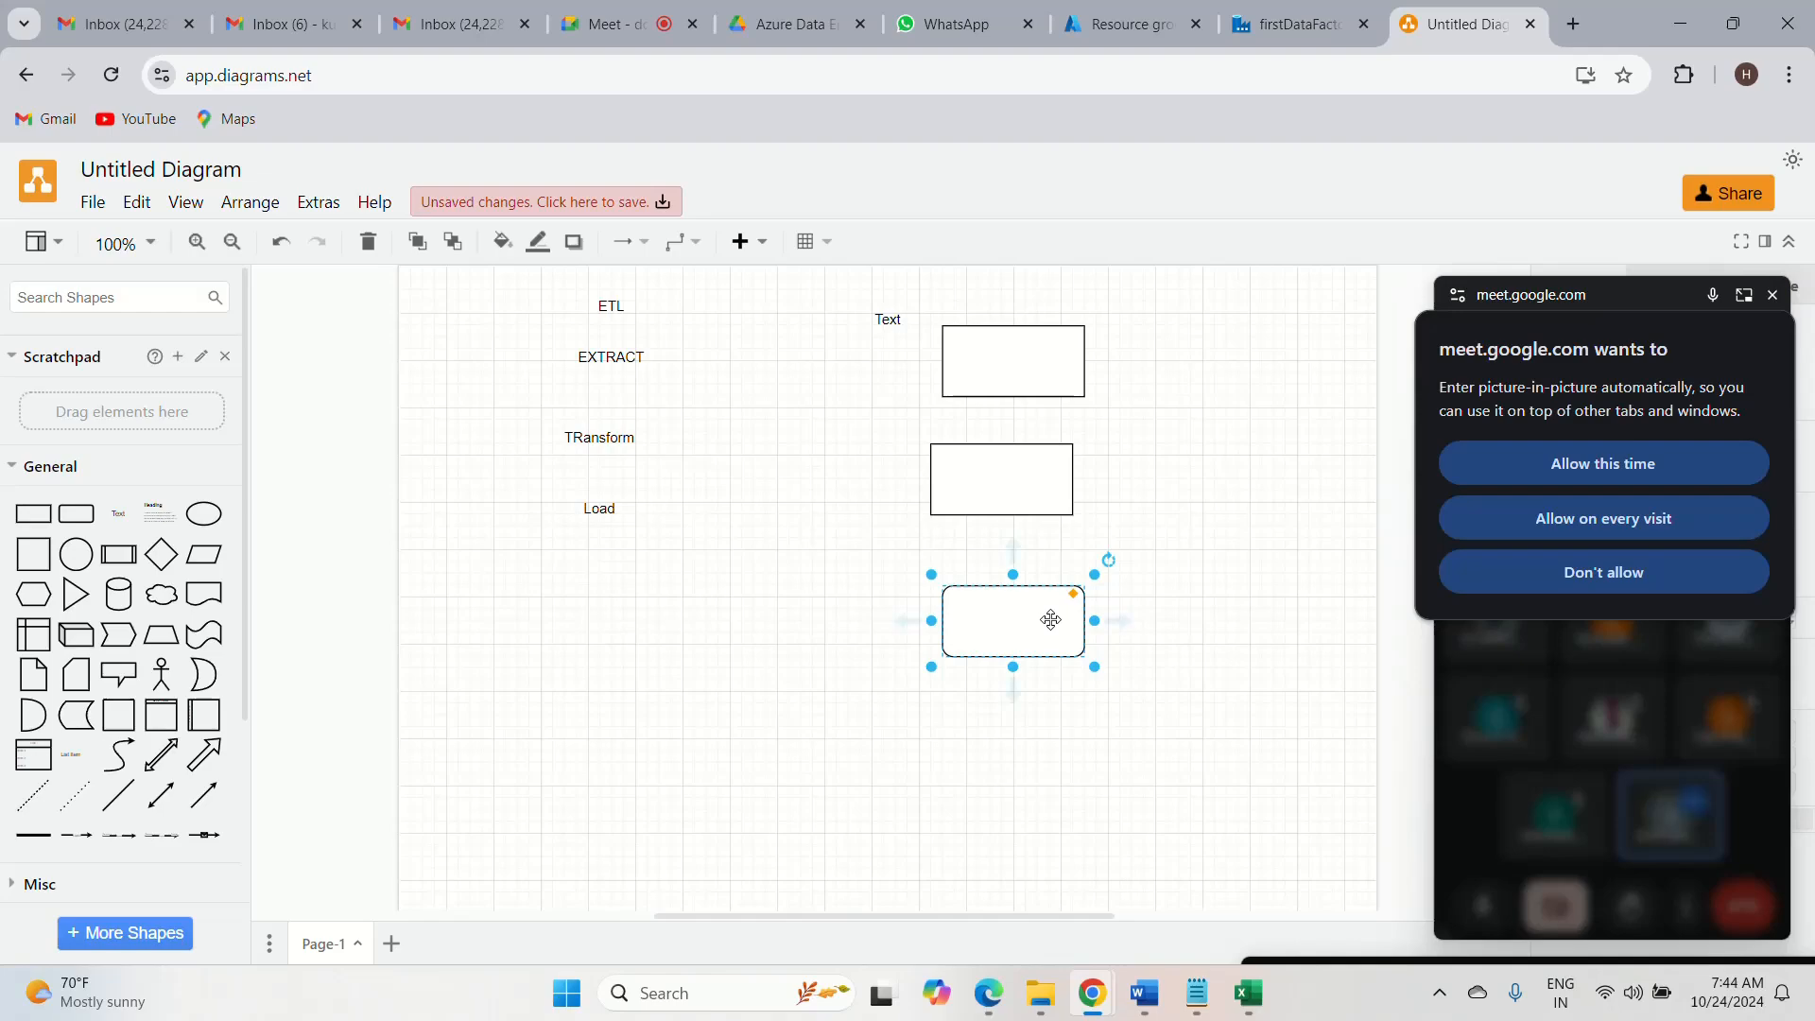
click(615, 523)
- Close the firstDataFactorySai browser page and switch to the Azure portal's Resource groups page
click(1278, 28)
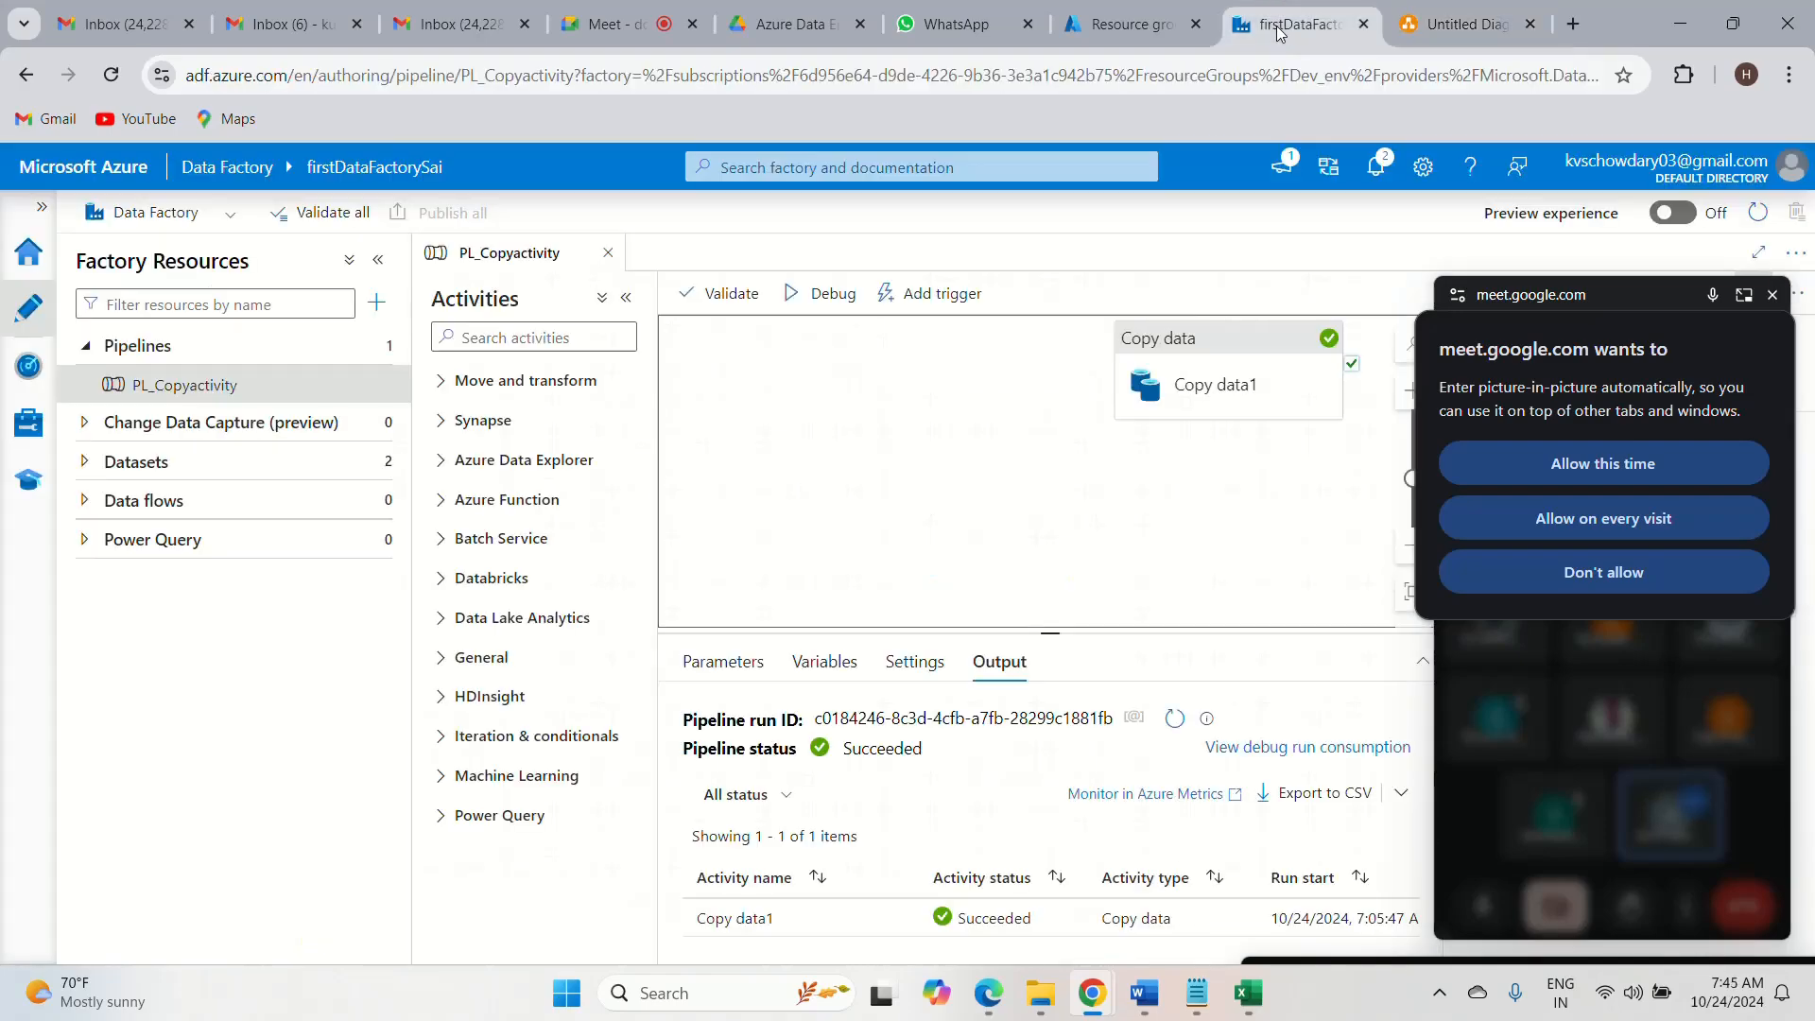
click(1365, 24)
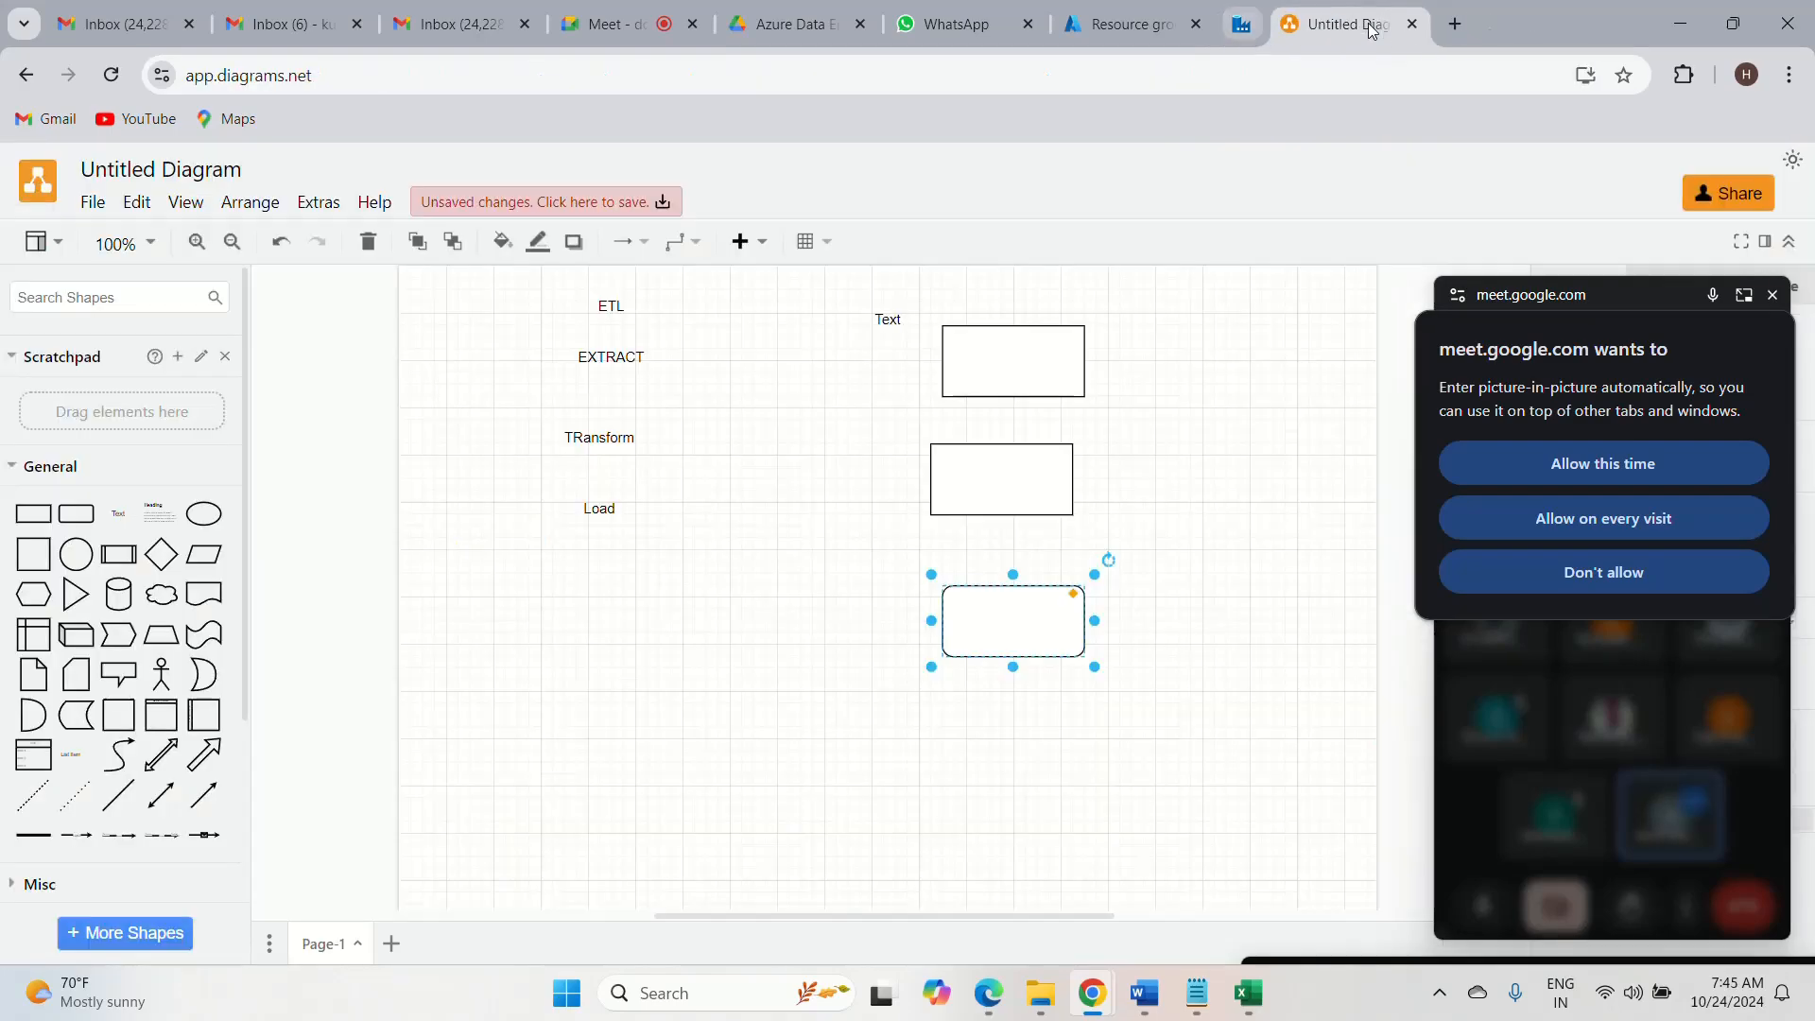
click(1116, 32)
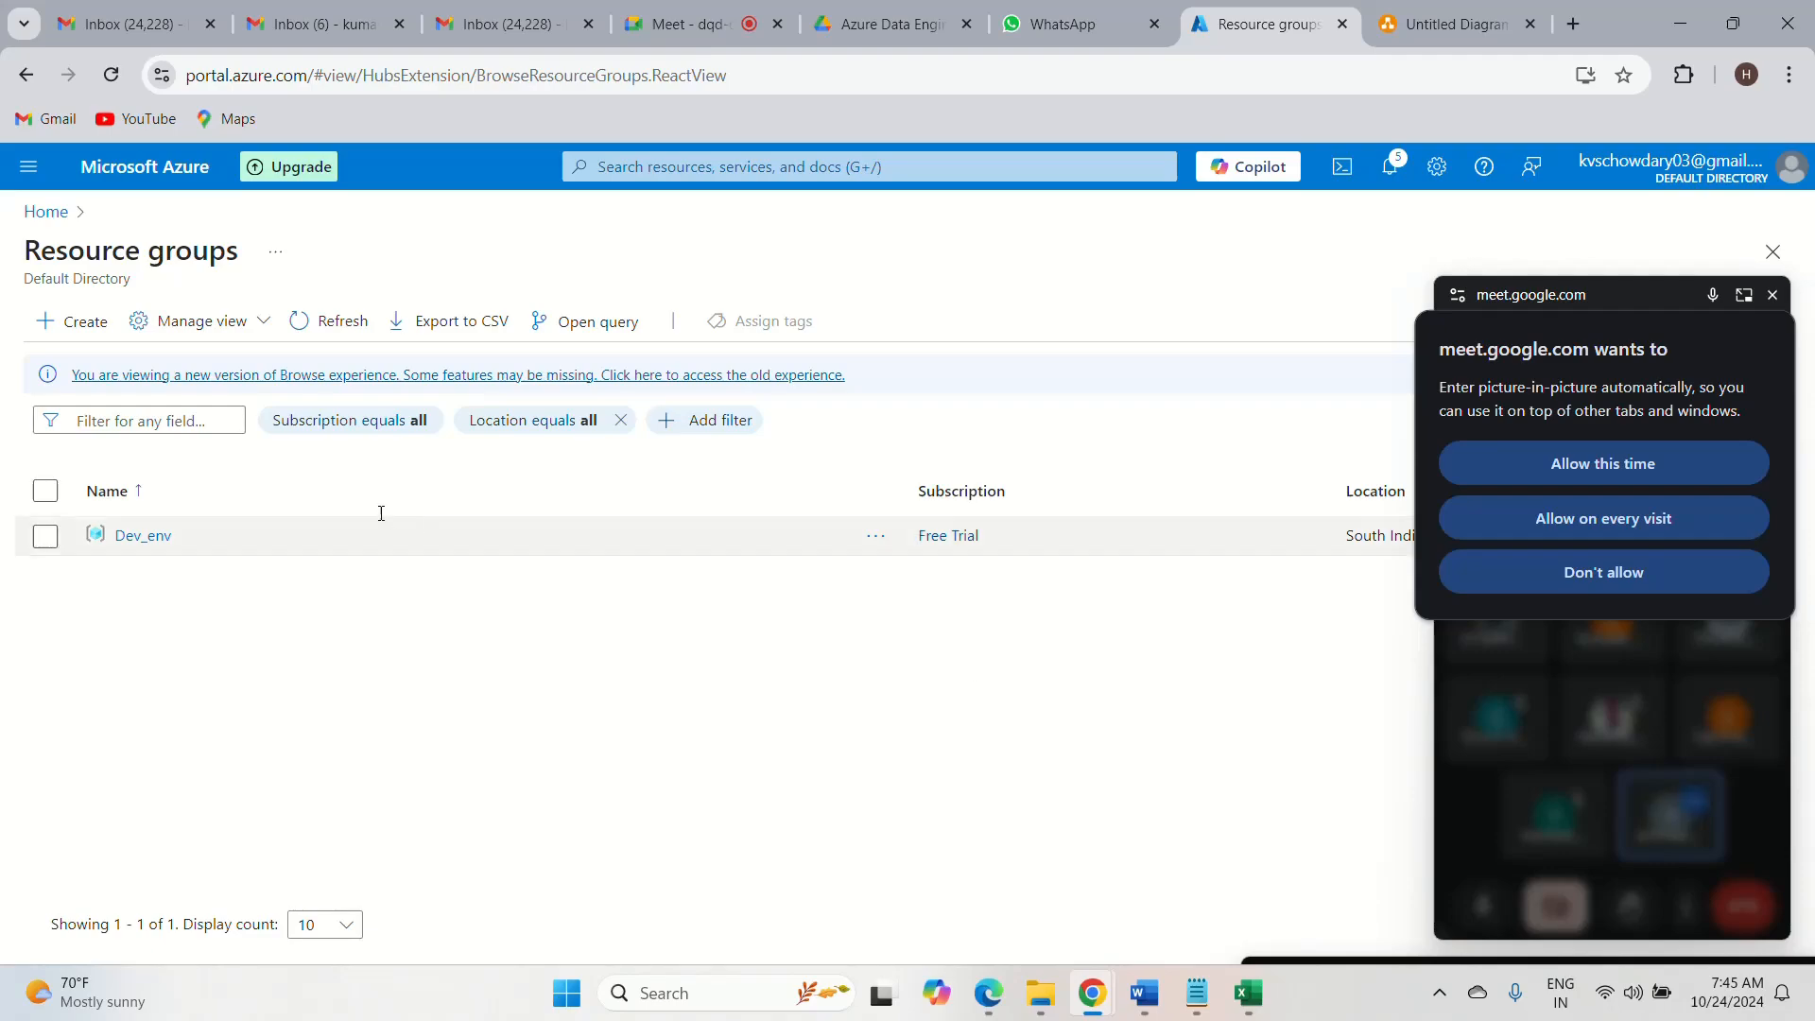
- Open the Dev_env resource group, starting from the Azure portal's home page
click(47, 212)
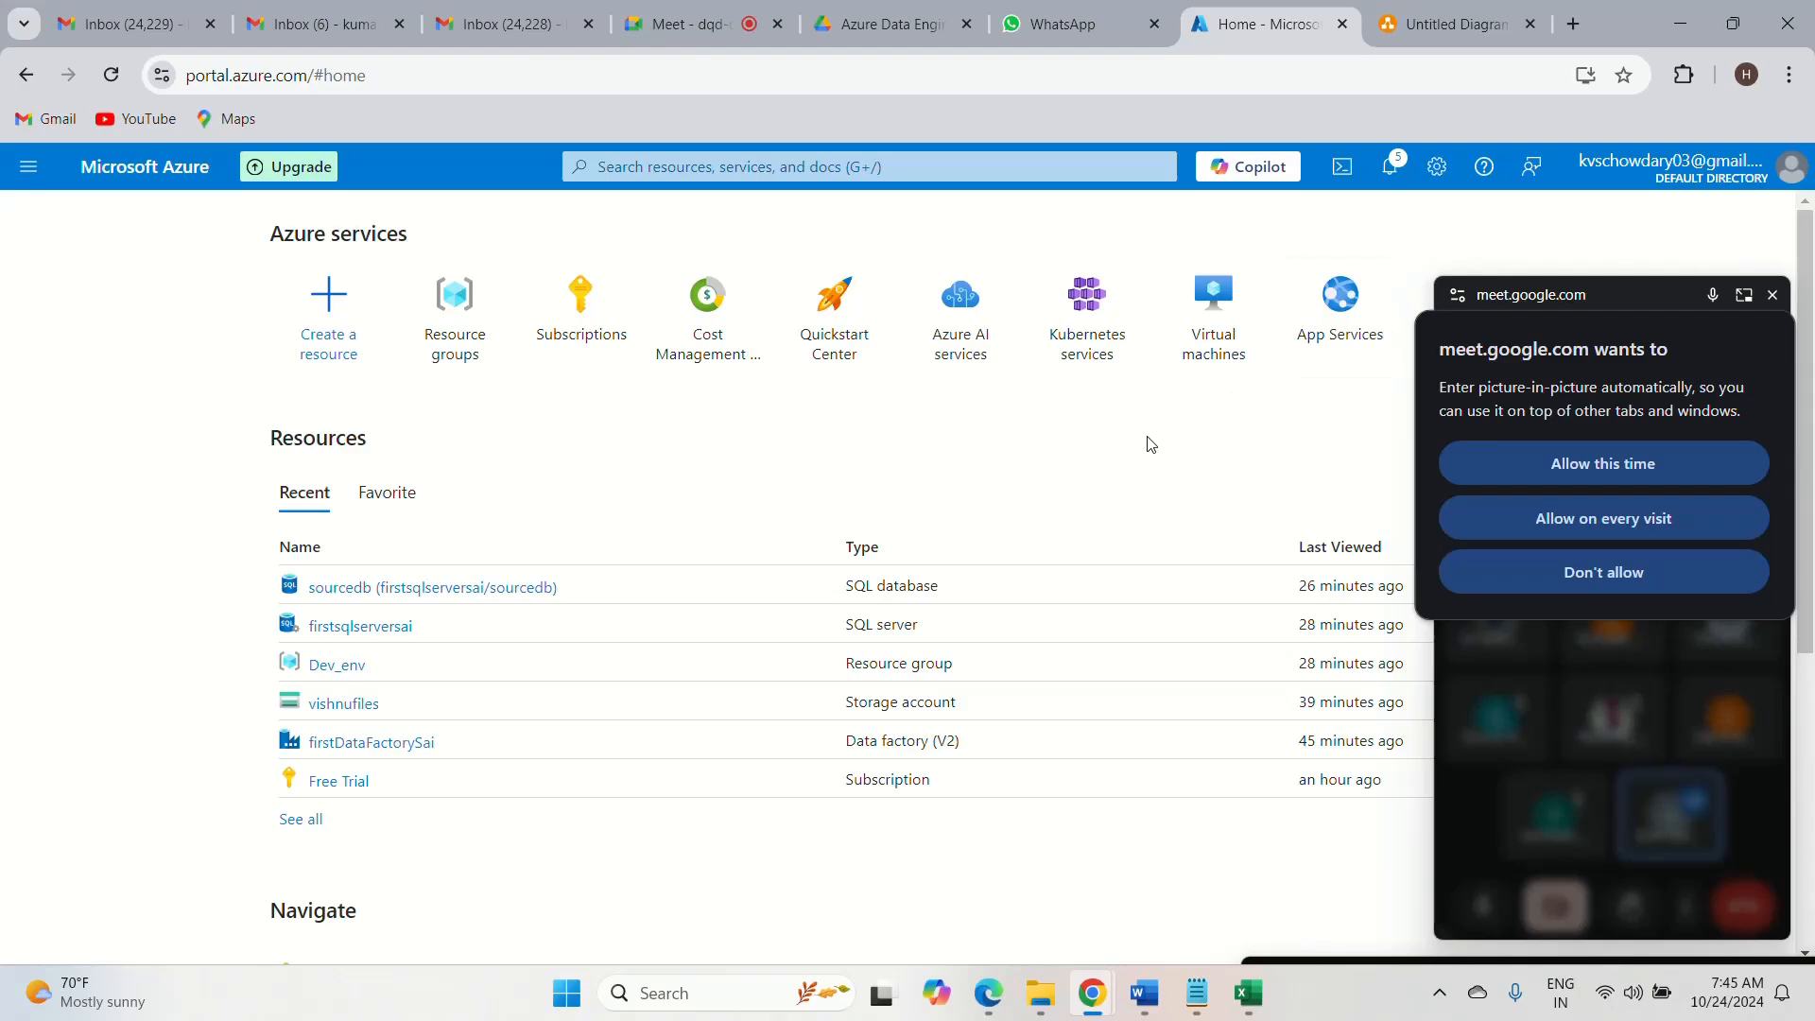
click(458, 312)
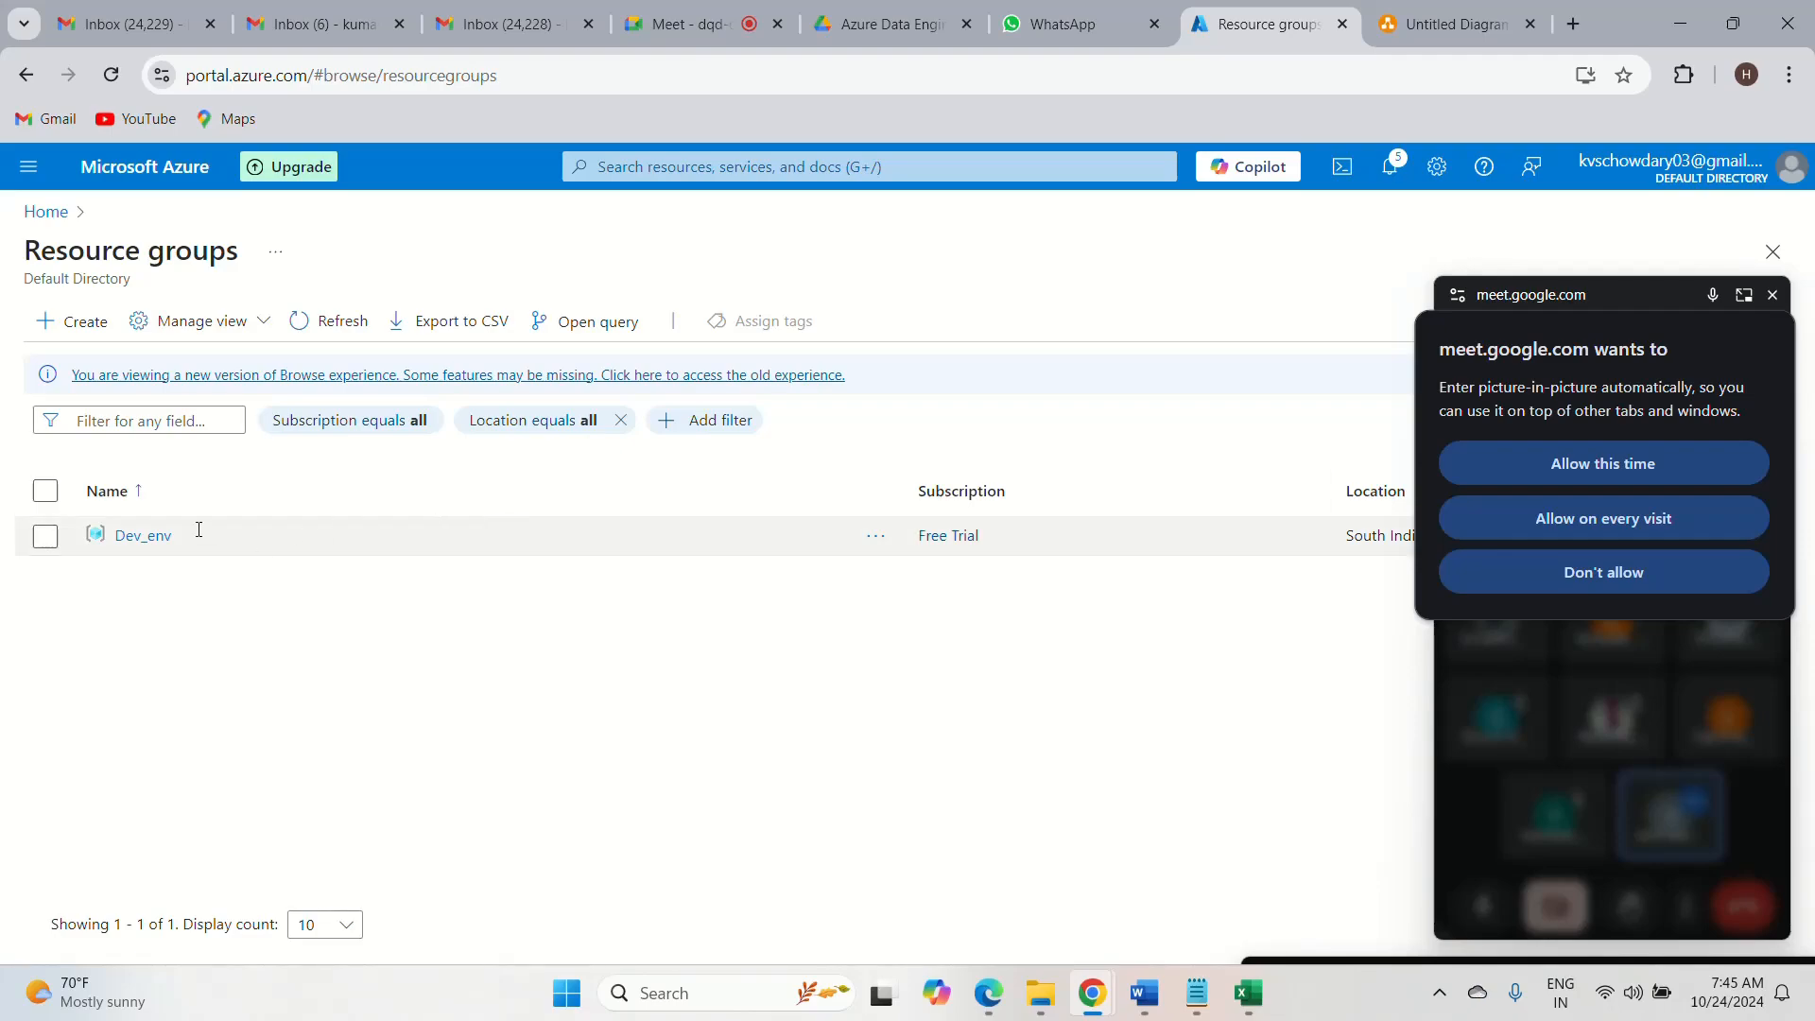
click(135, 539)
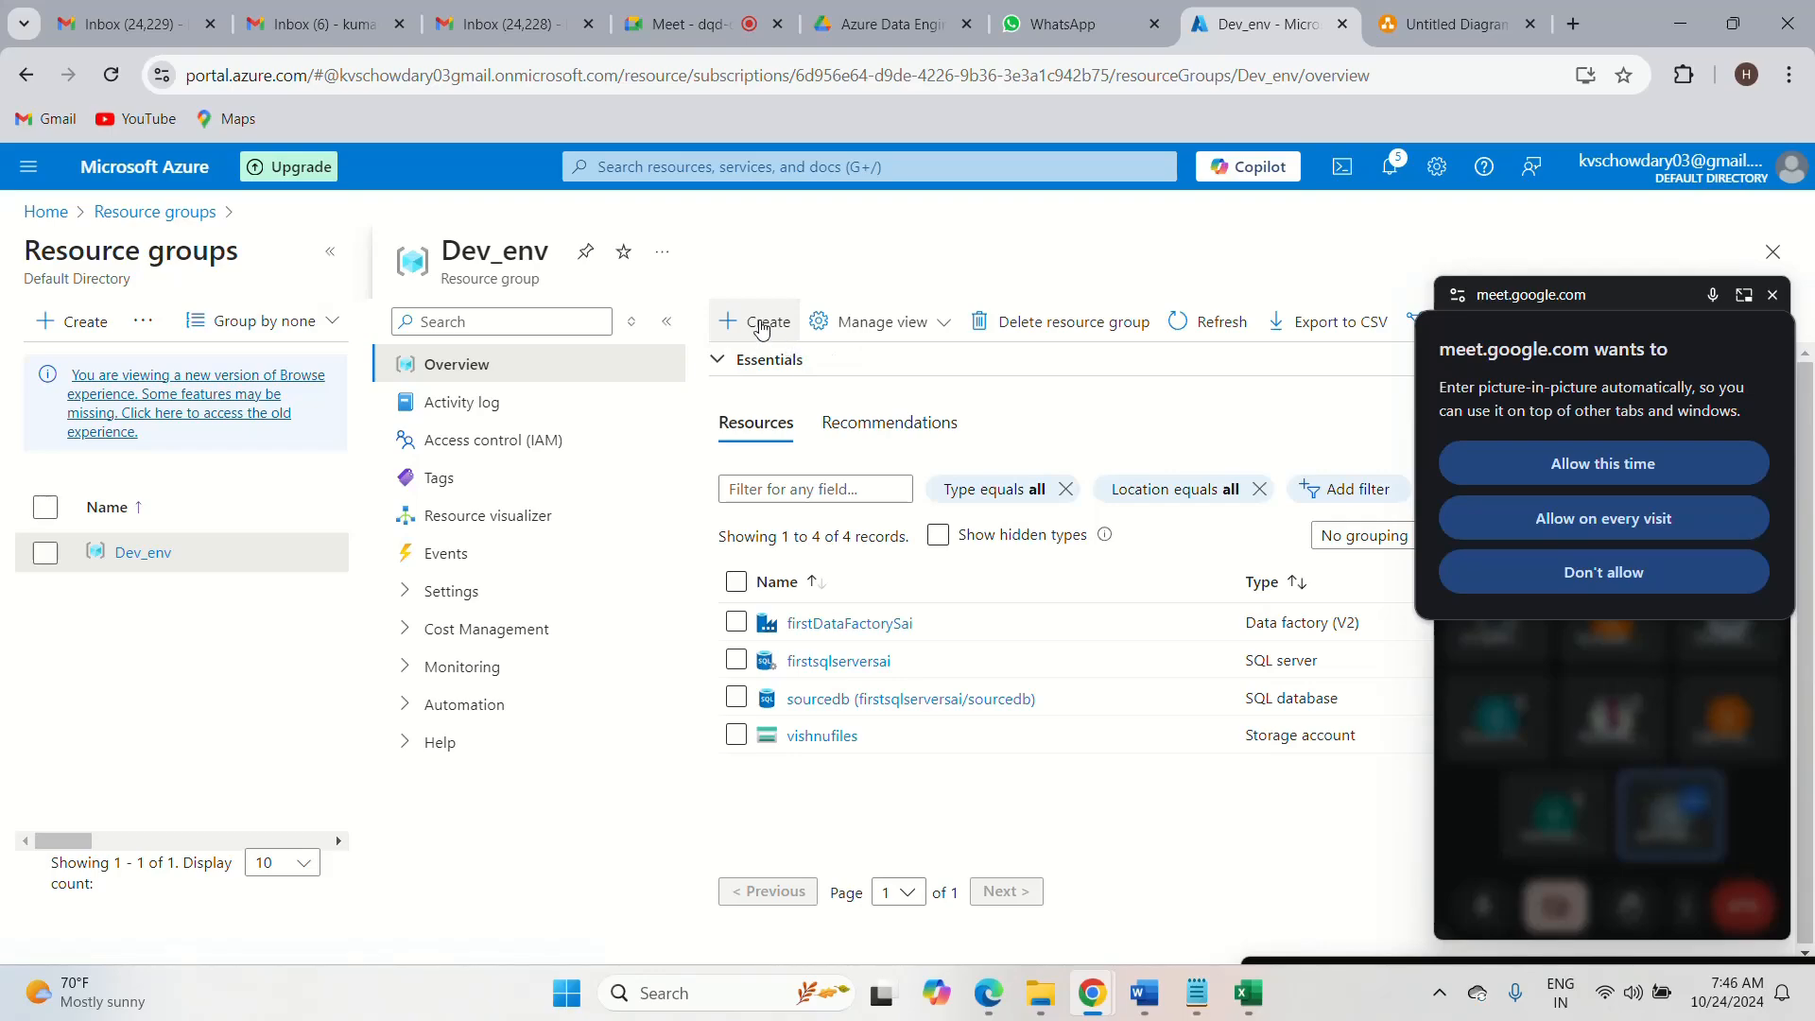
- Start creating a new resource in Dev_env and deny Google Meet's automatic picture-in-picture request
click(761, 322)
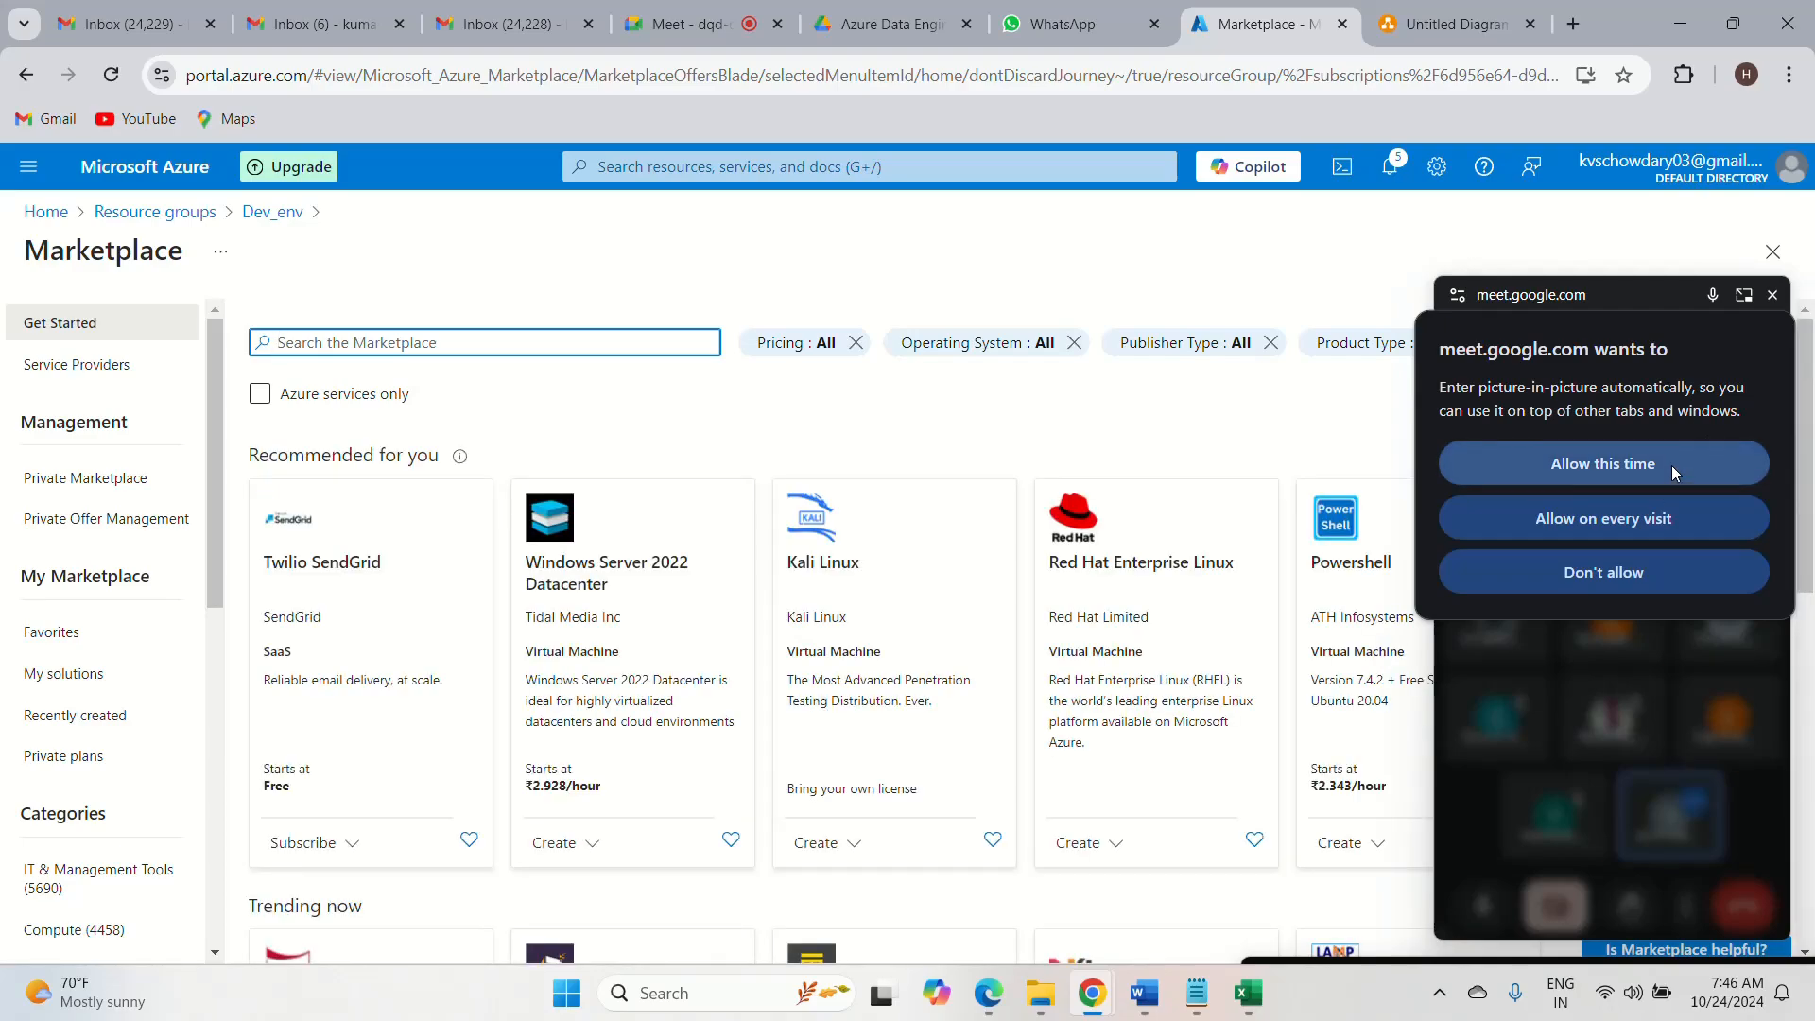
click(1684, 581)
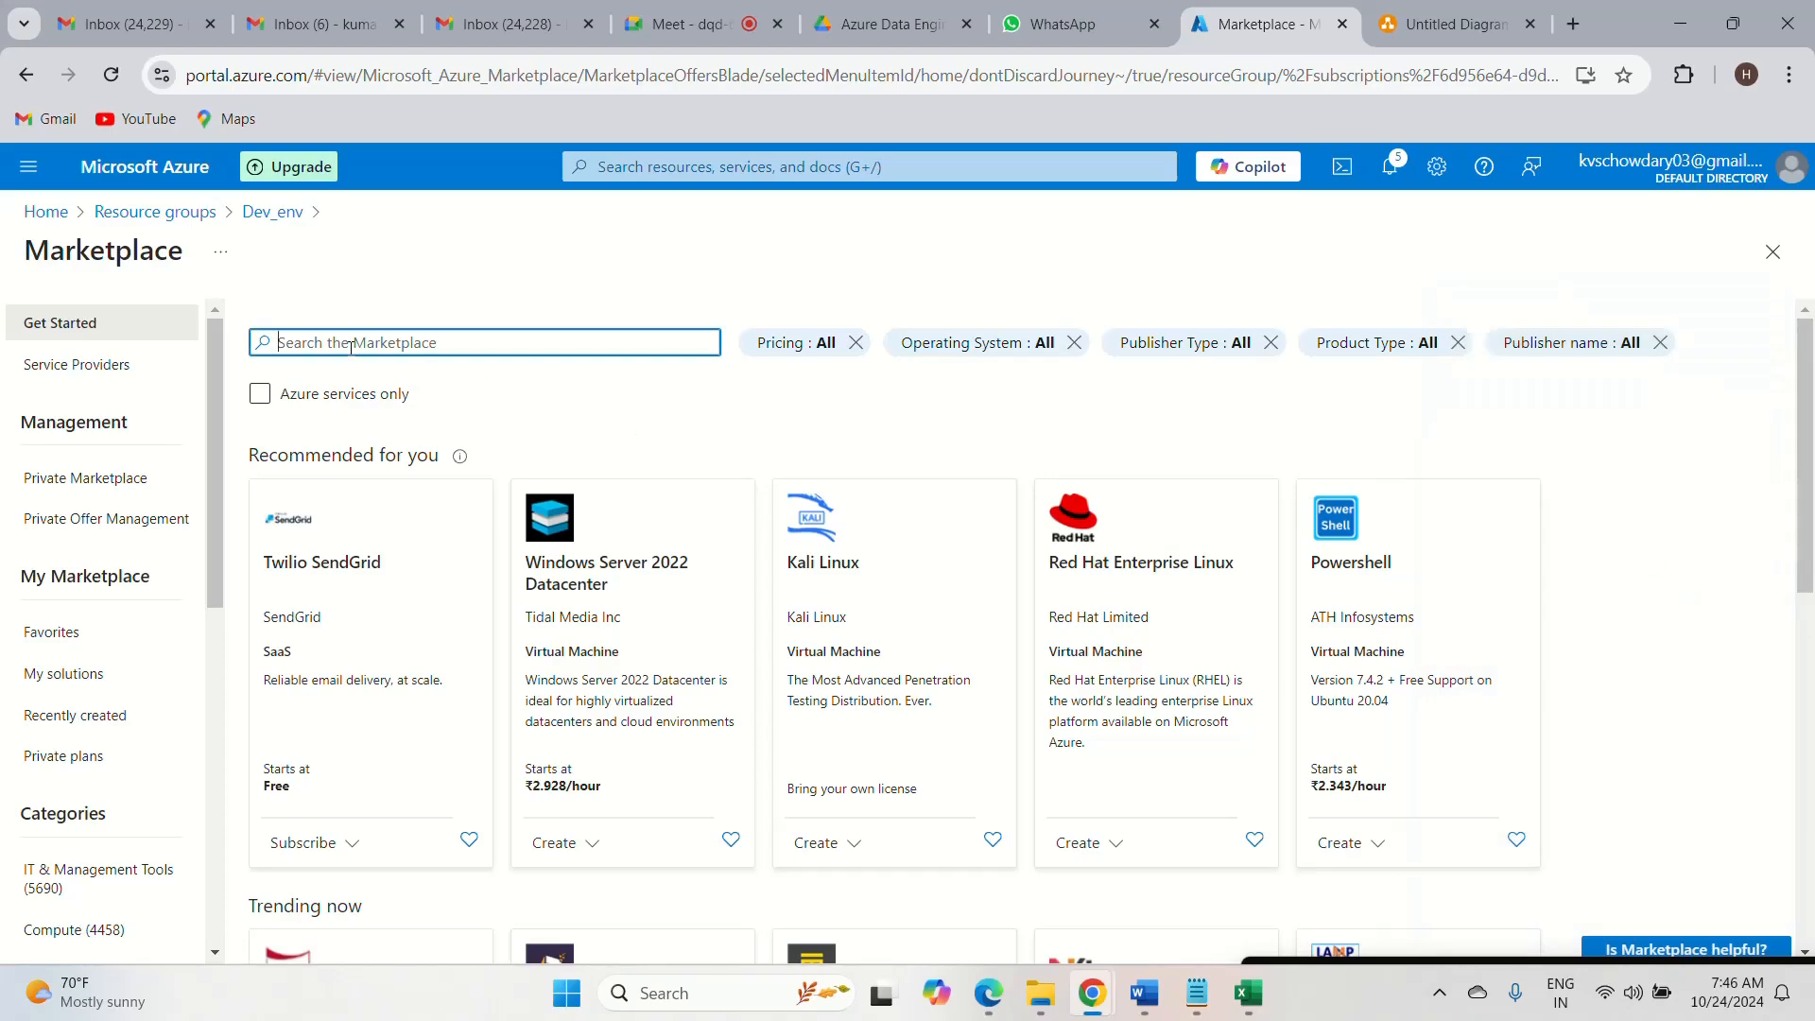
- Find Microsoft's Data Factory service in the Marketplace by searching for data factory, and start creating it in the Dev_env resource group
text(data)
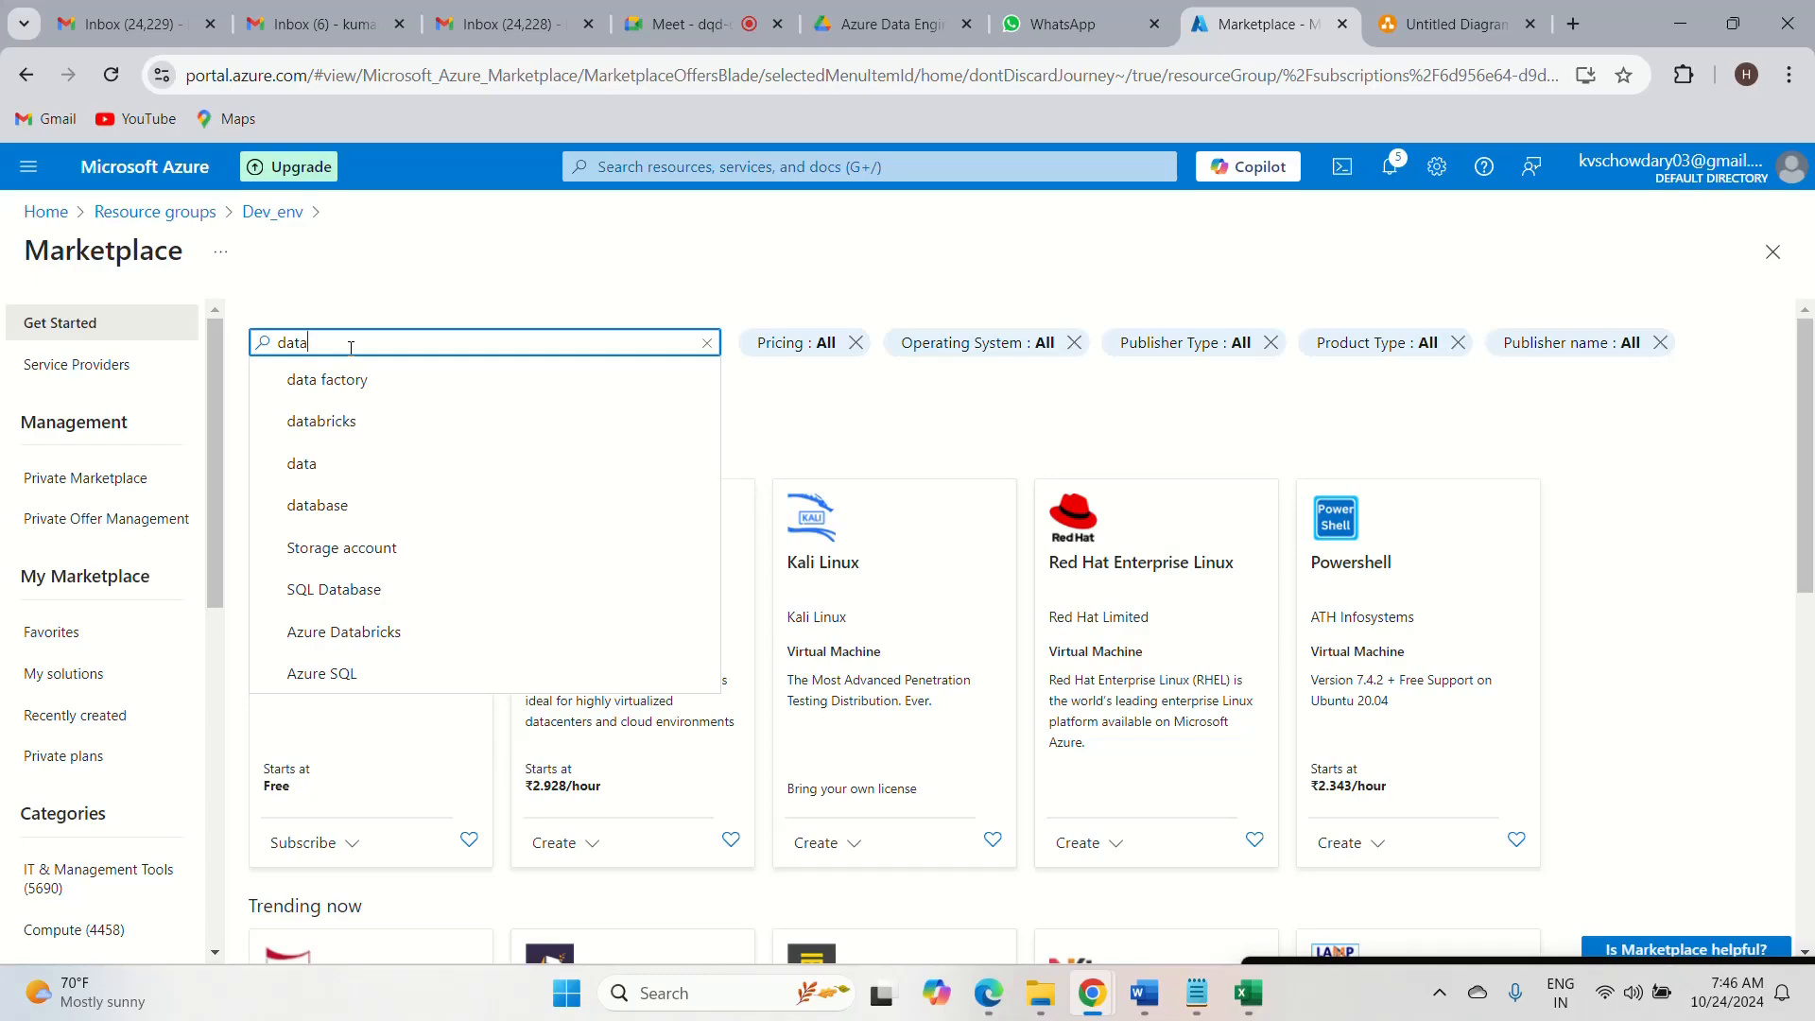
click(322, 379)
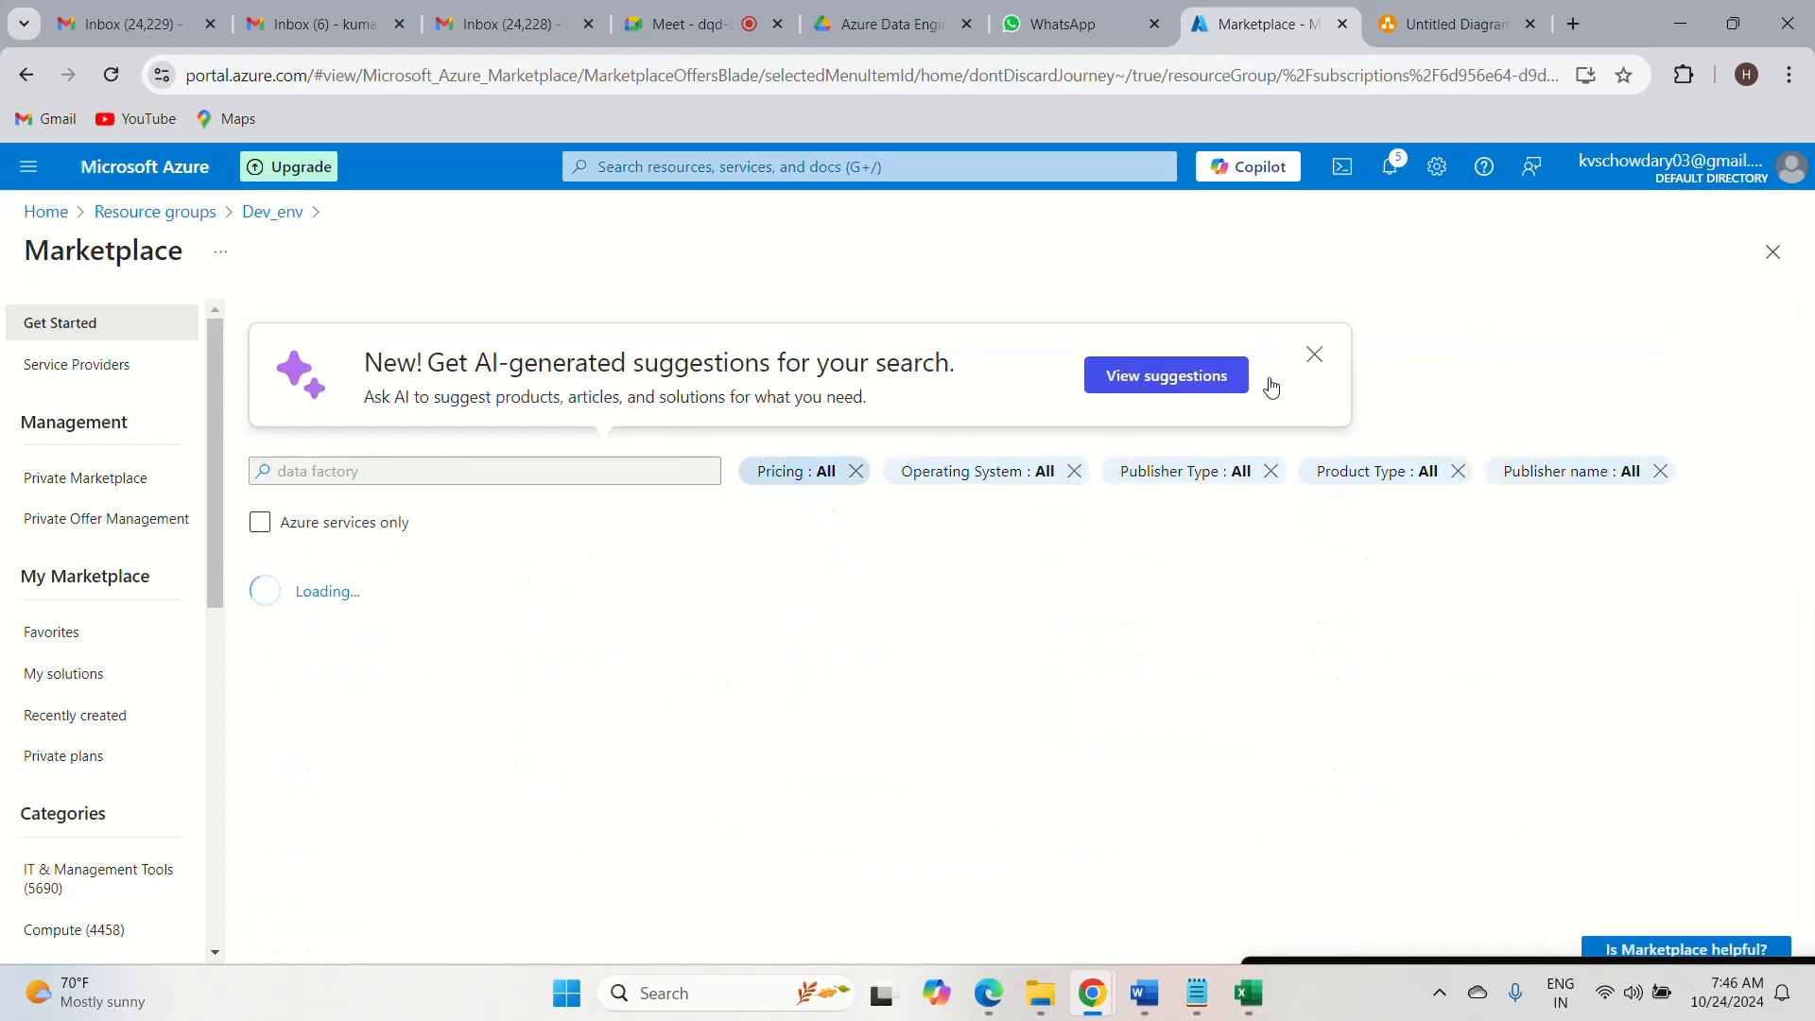
click(1312, 369)
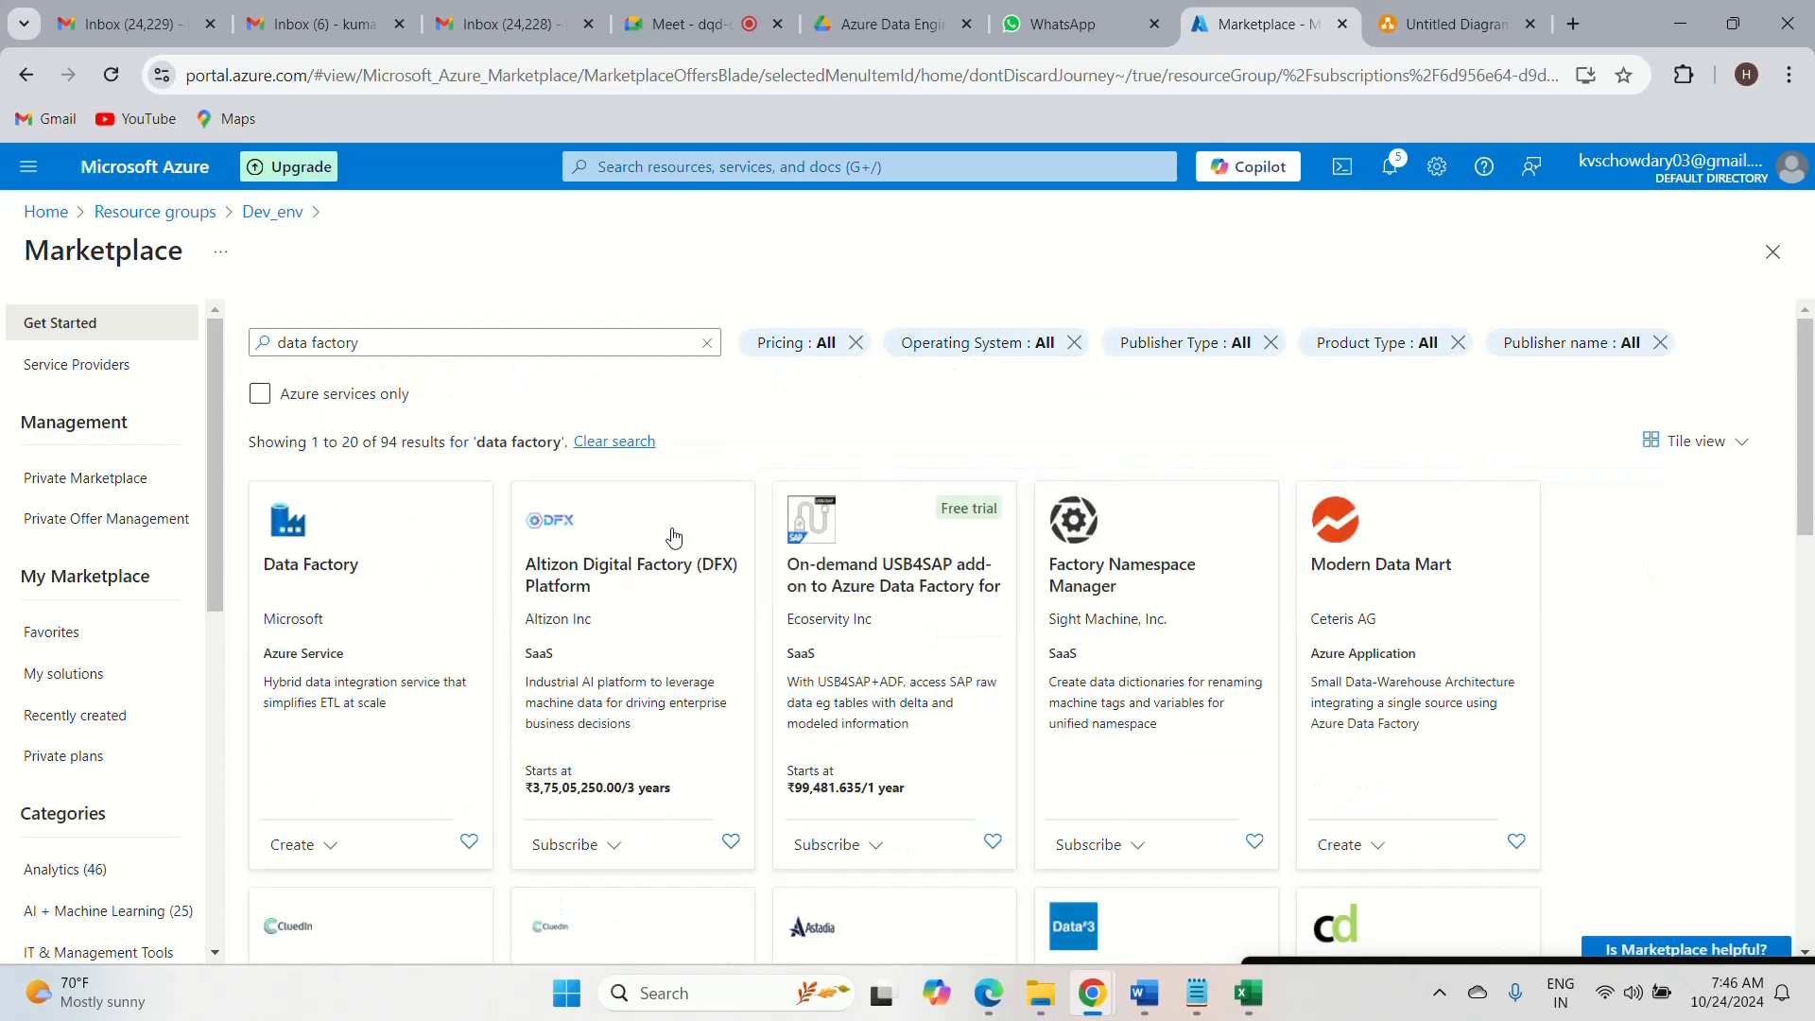
click(405, 587)
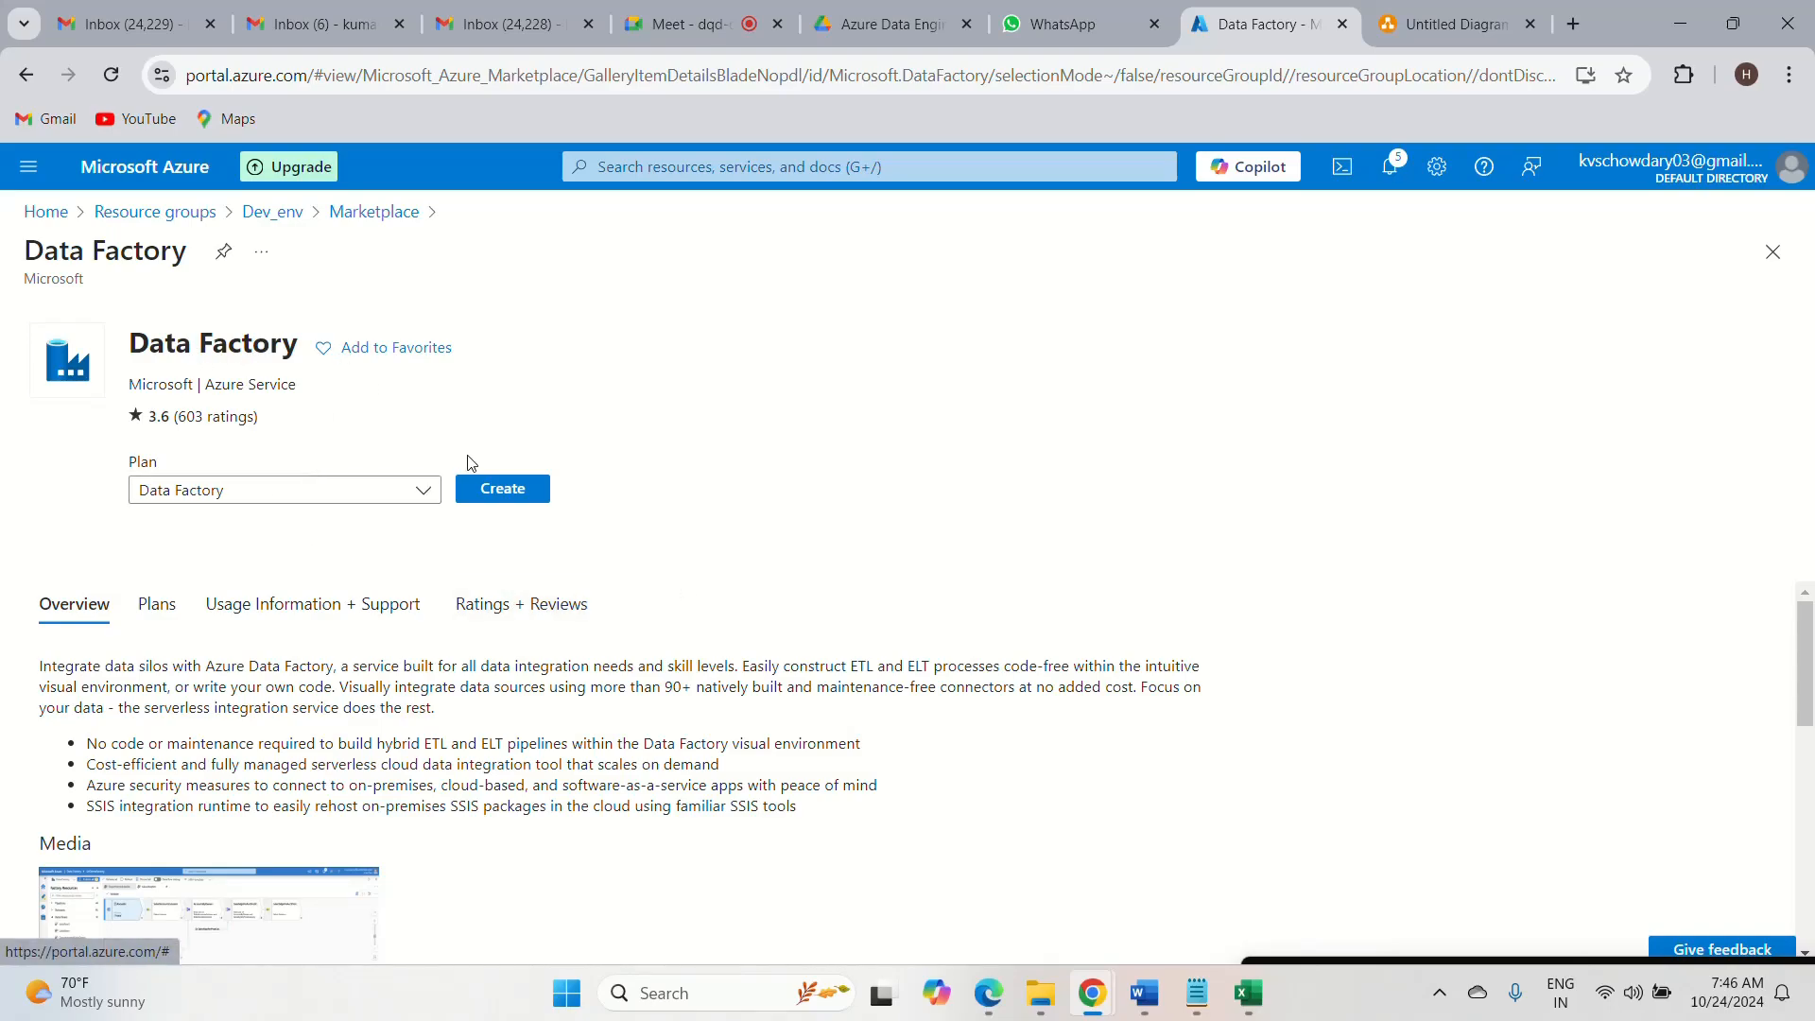
click(502, 488)
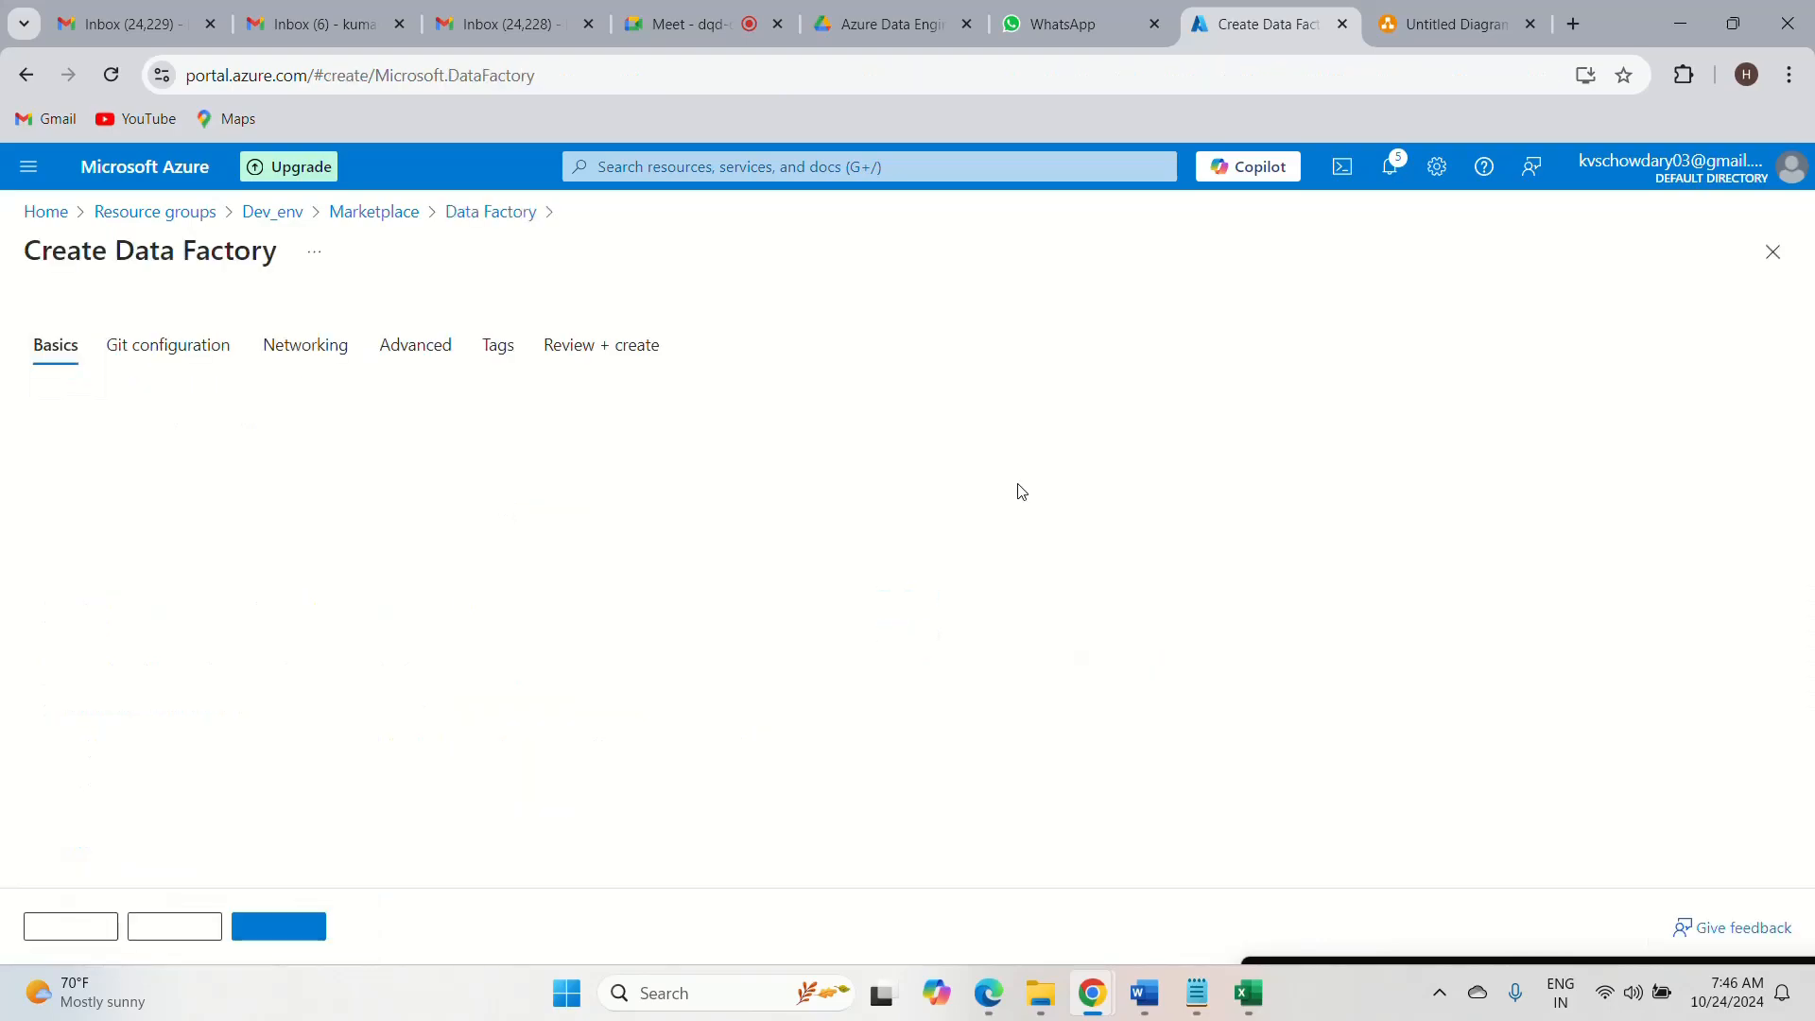
drag(1809, 548, 1814, 632)
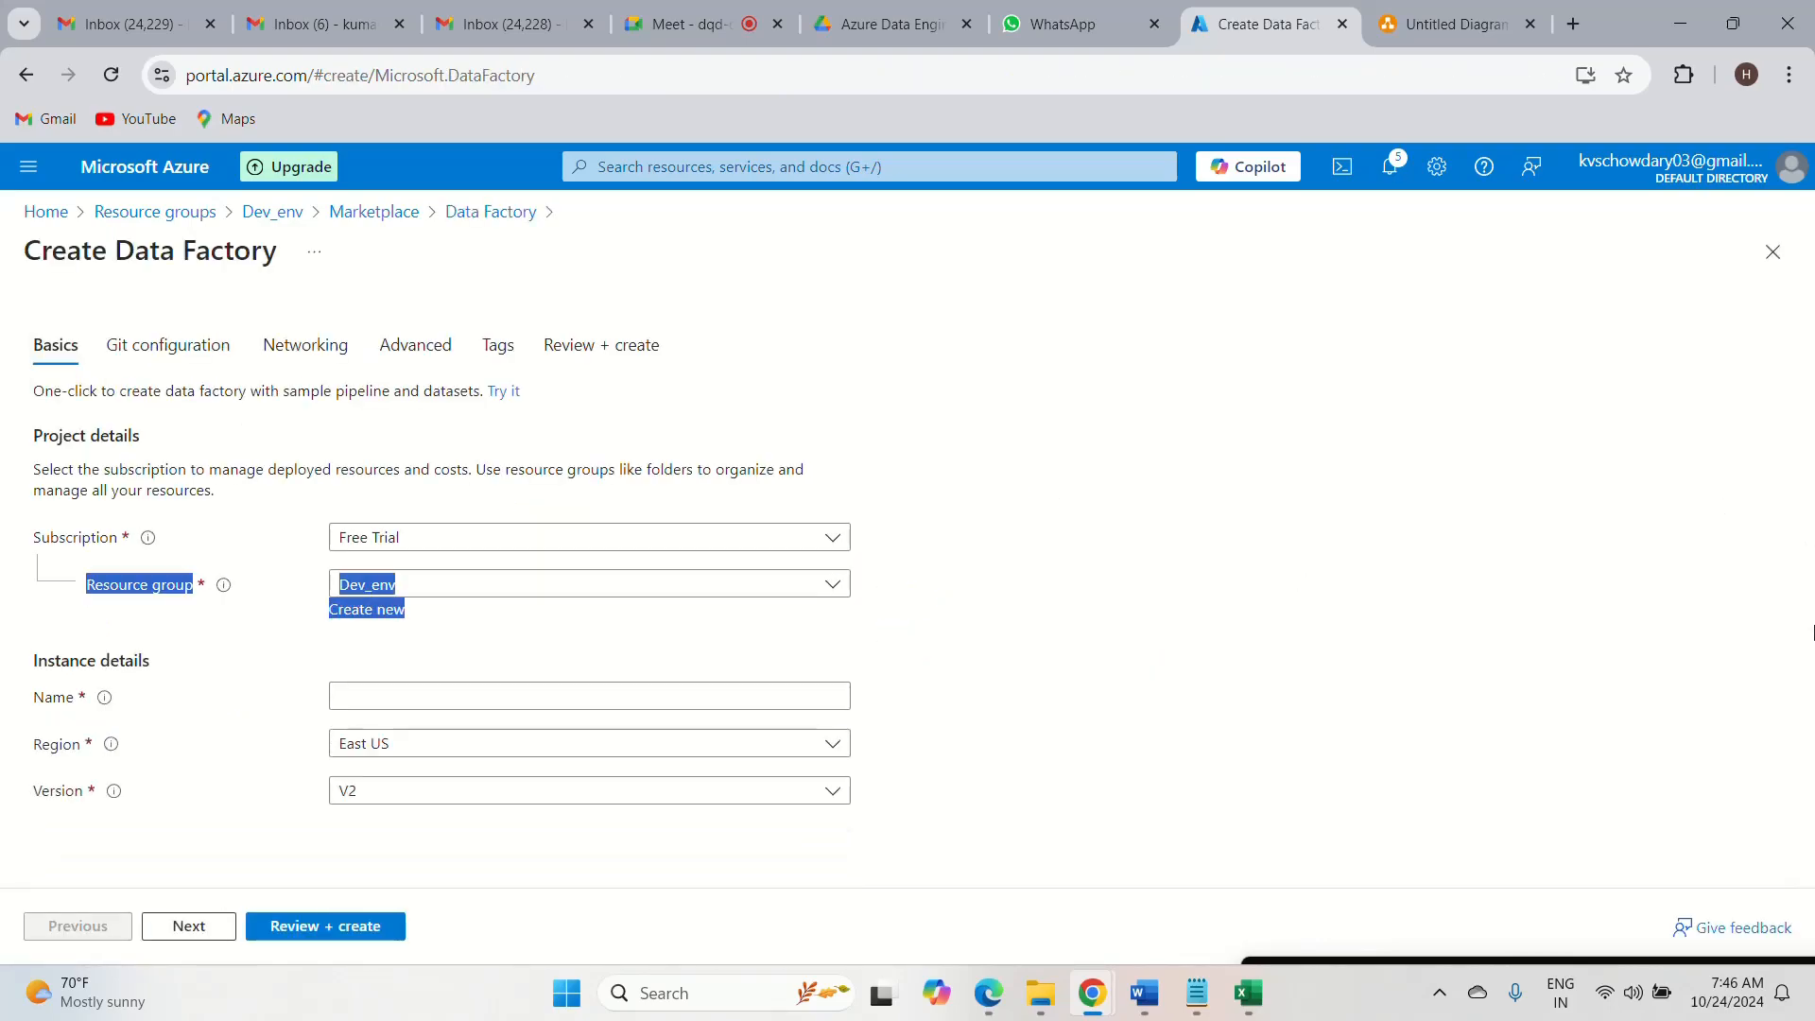
click(1135, 645)
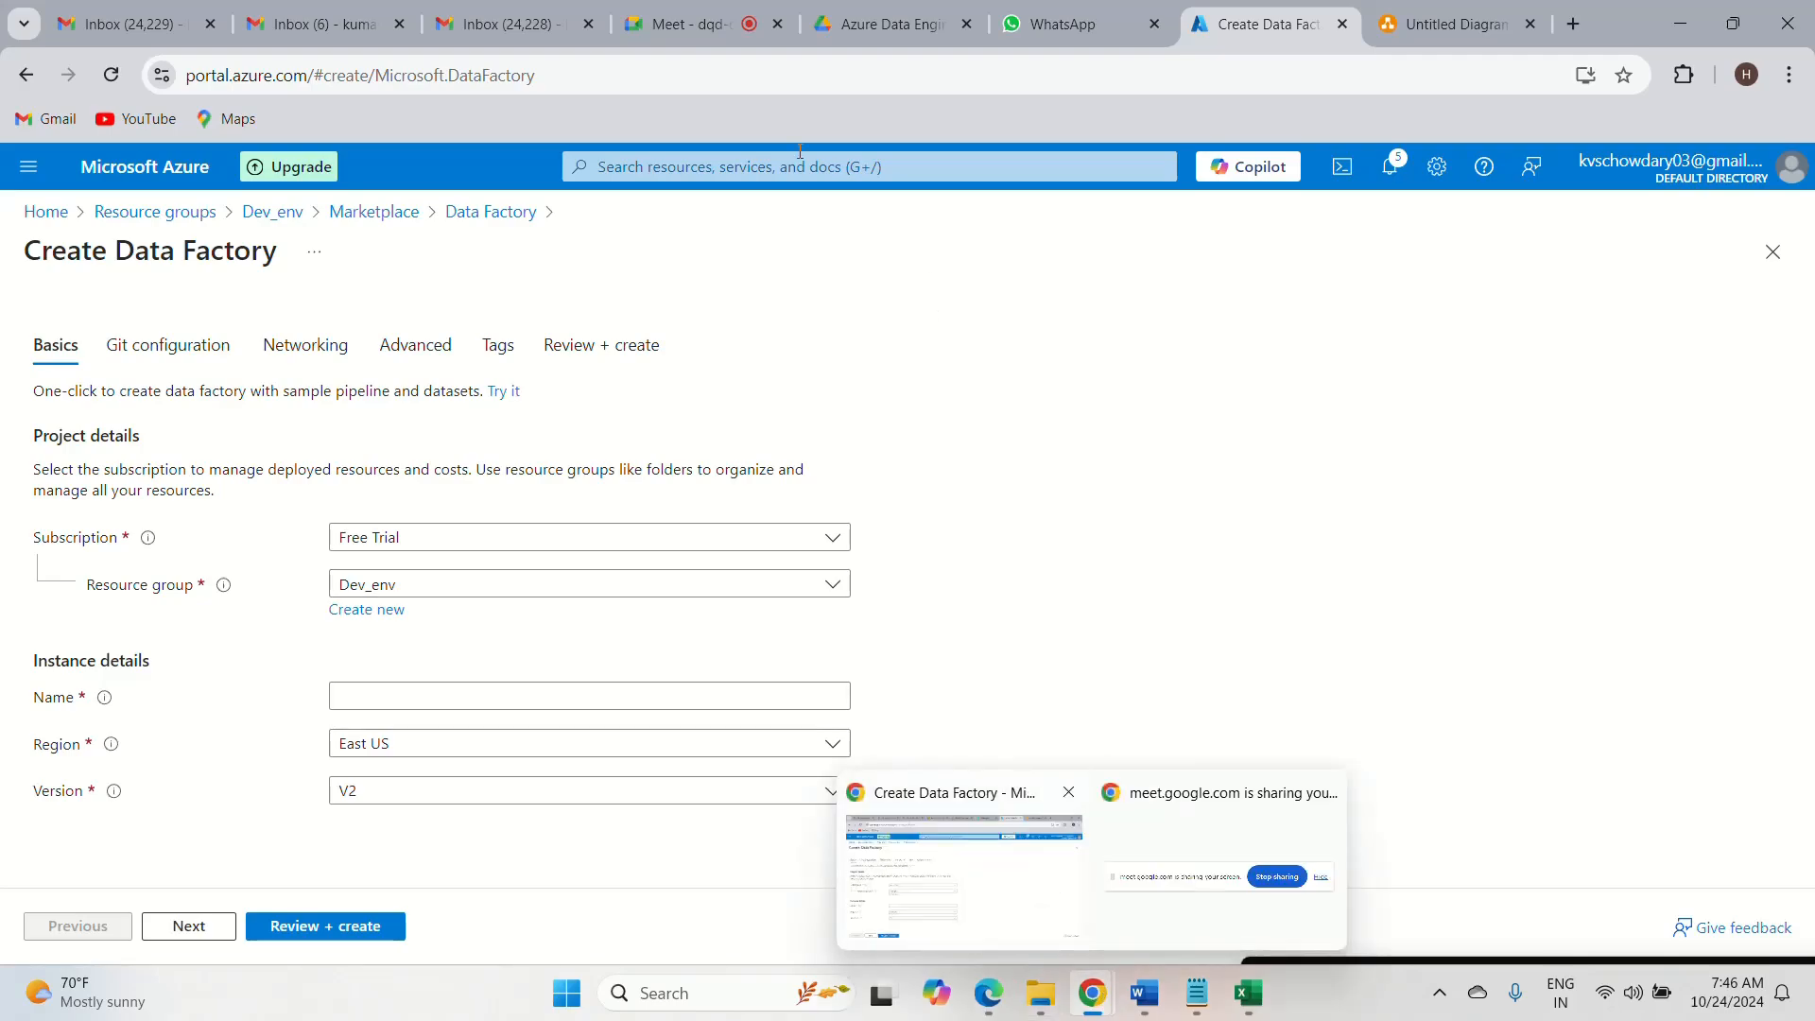
- Admit the two people waiting to join the Google Meet call, returning to the Create Data Factory form after each
click(705, 35)
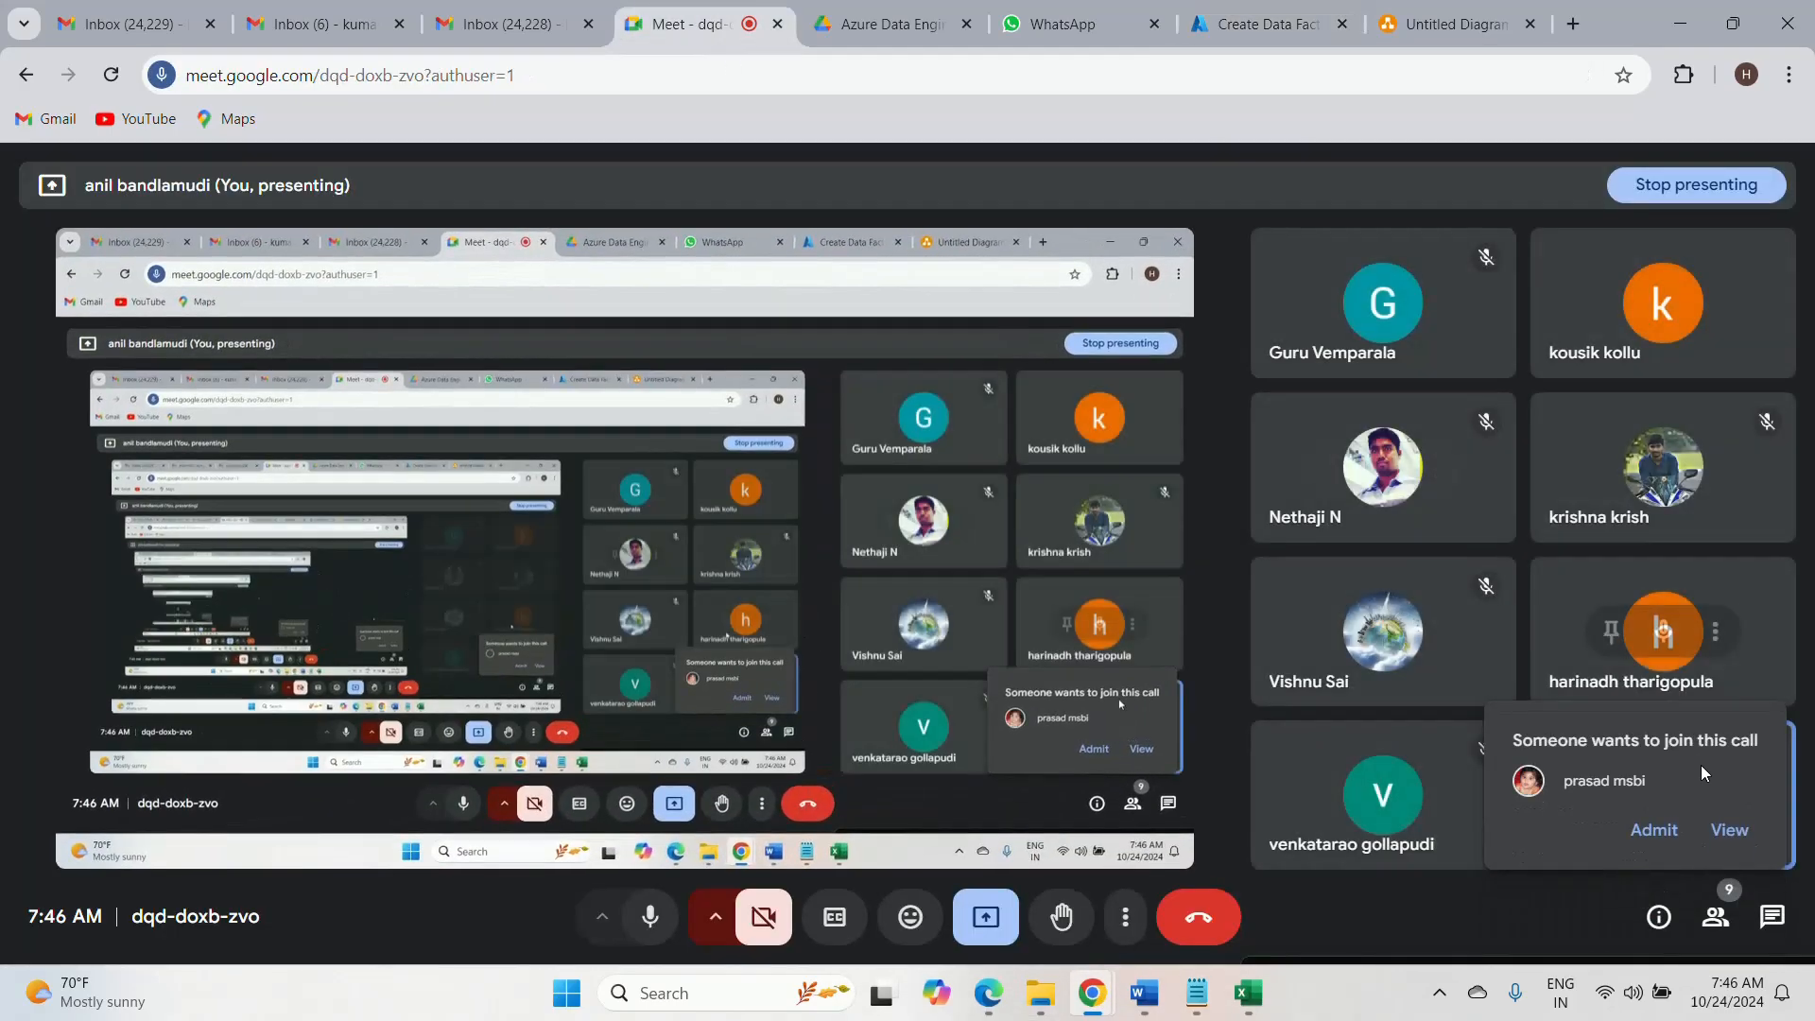
click(1654, 832)
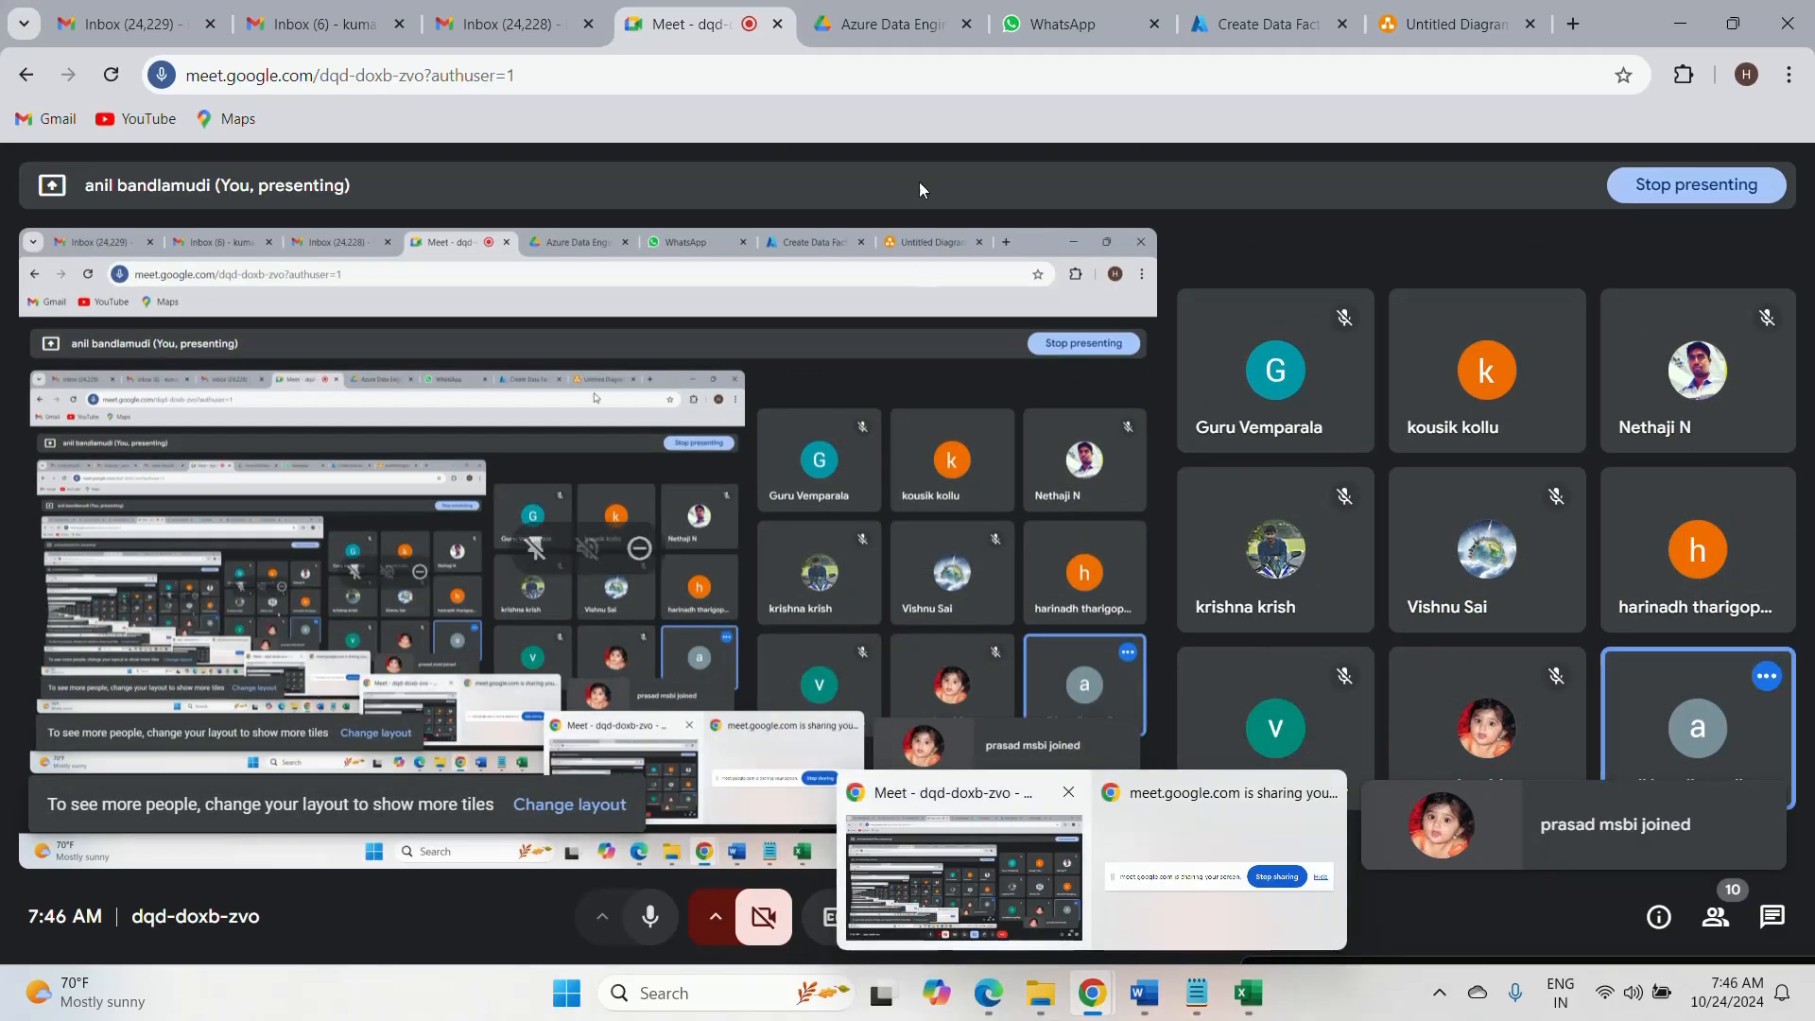
click(1229, 21)
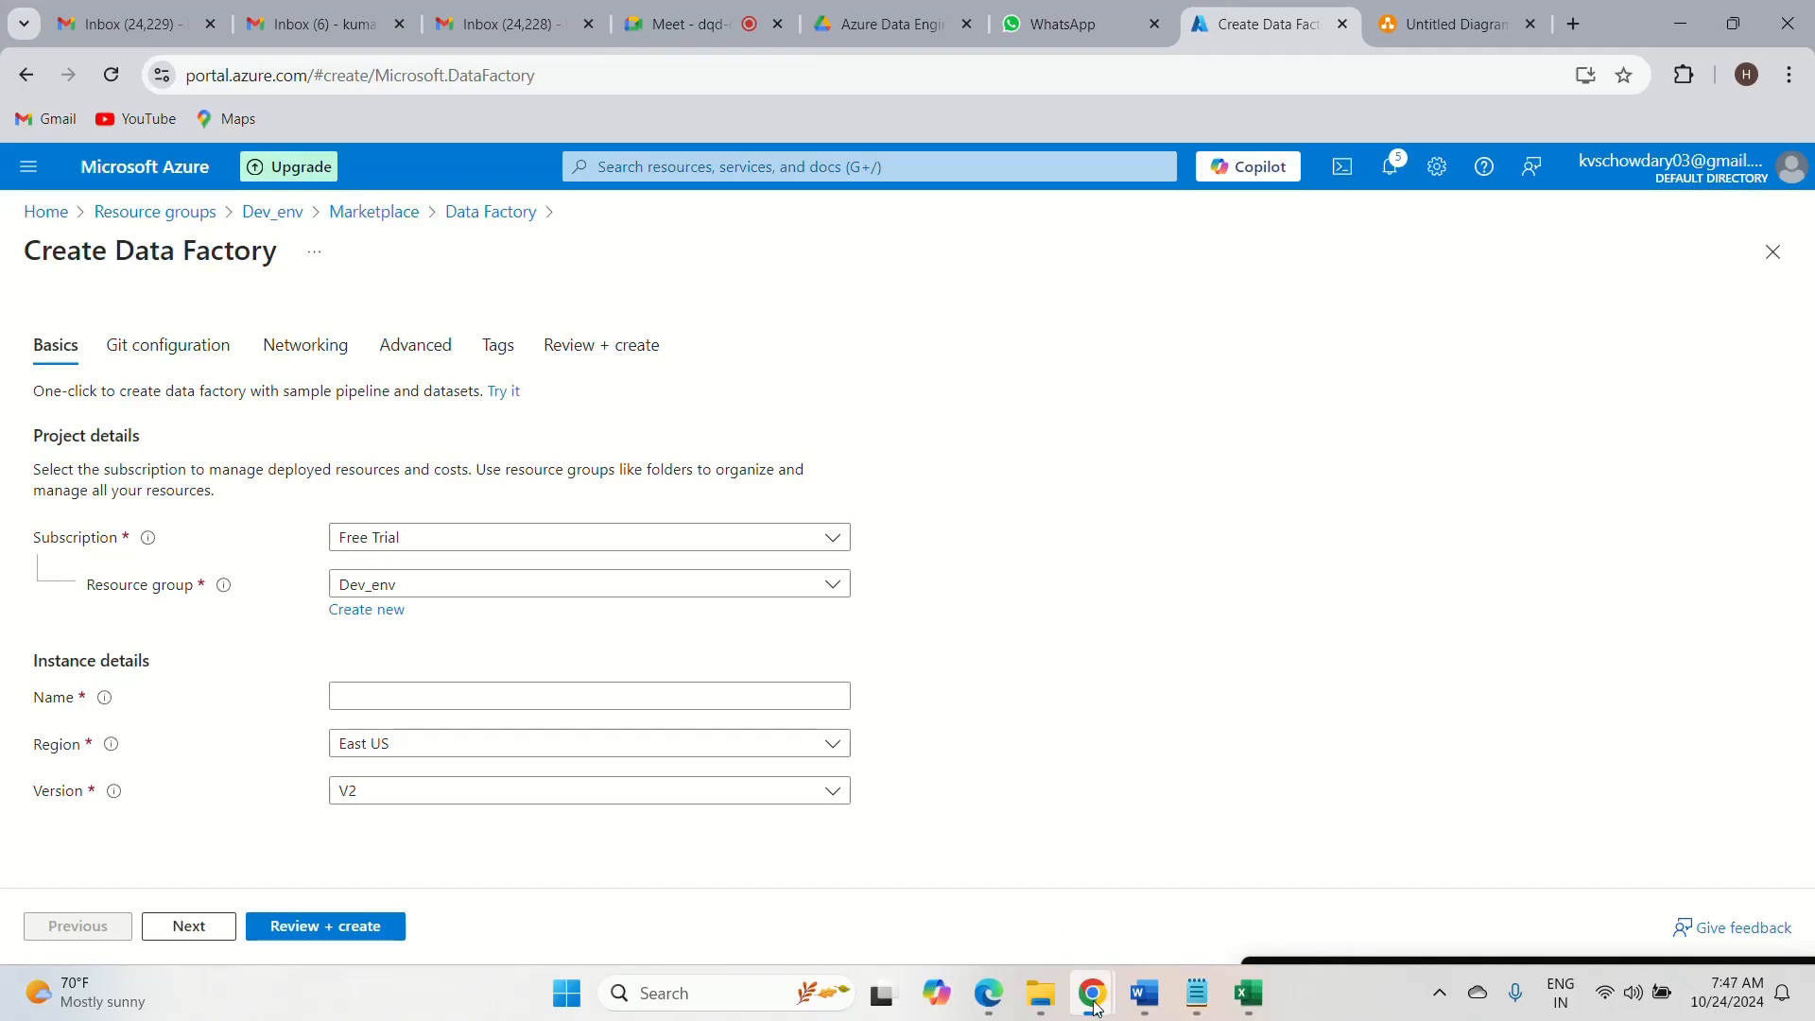
click(695, 20)
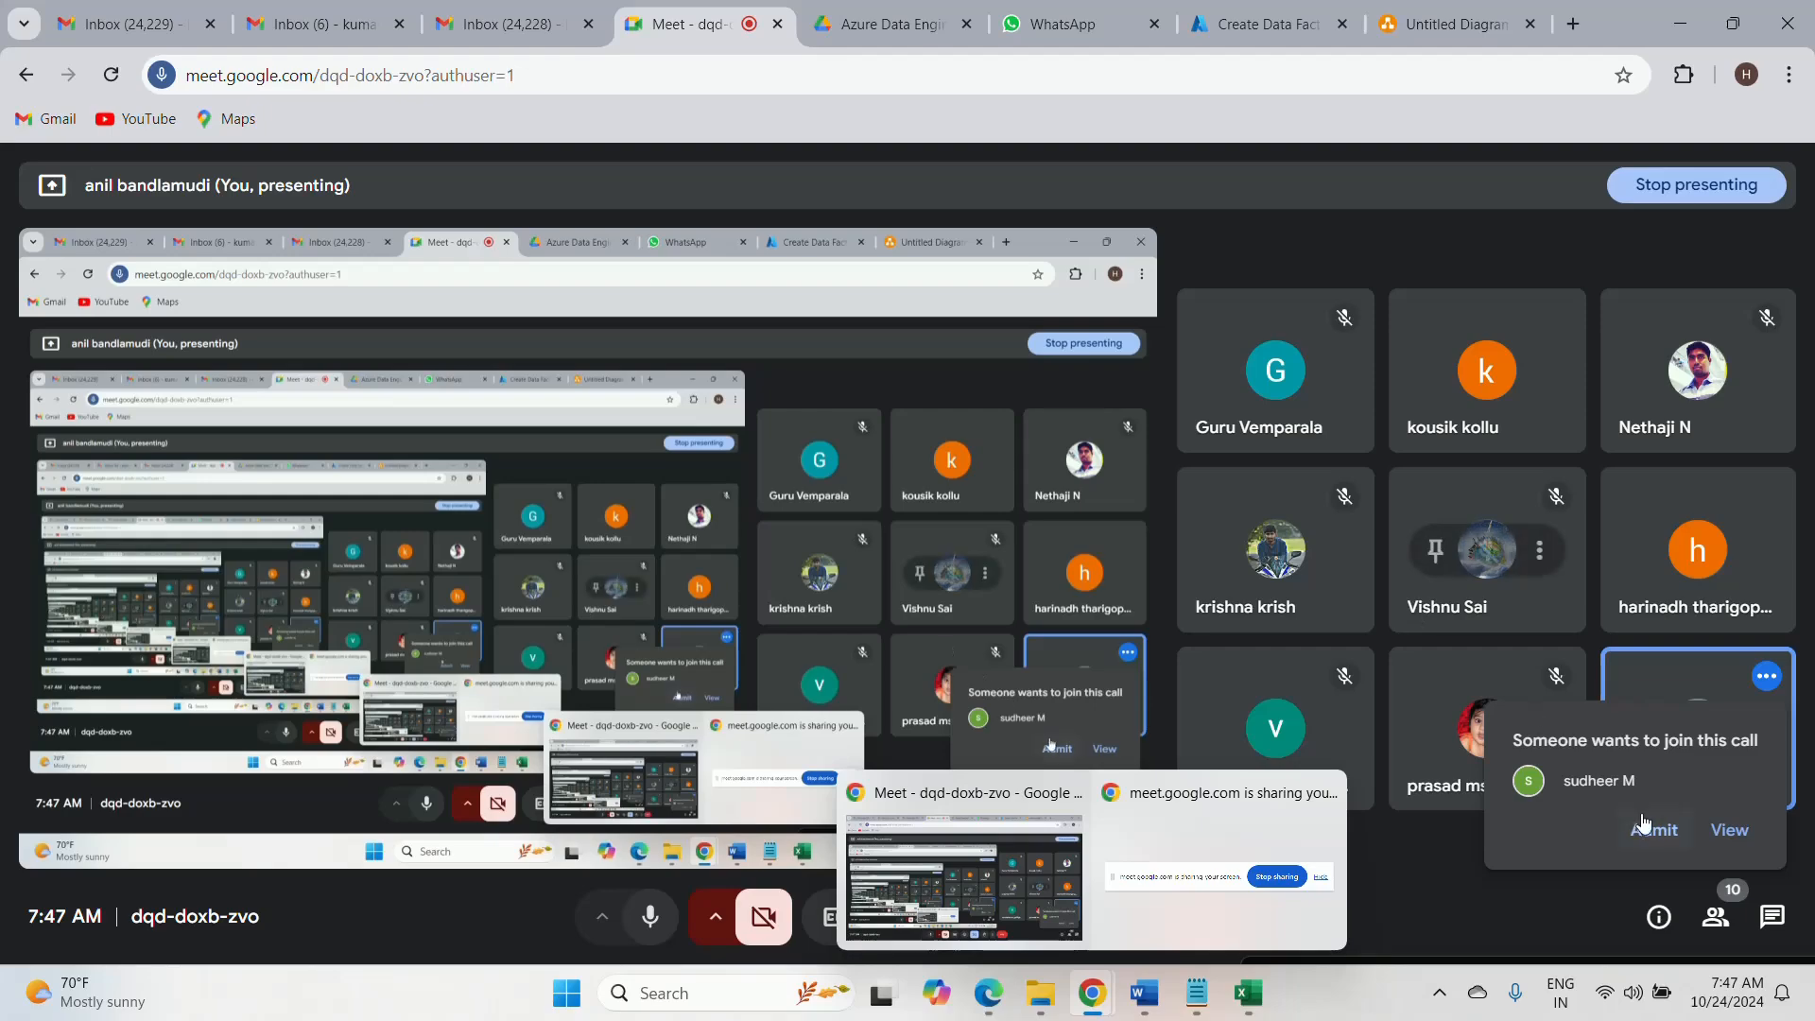
click(1644, 827)
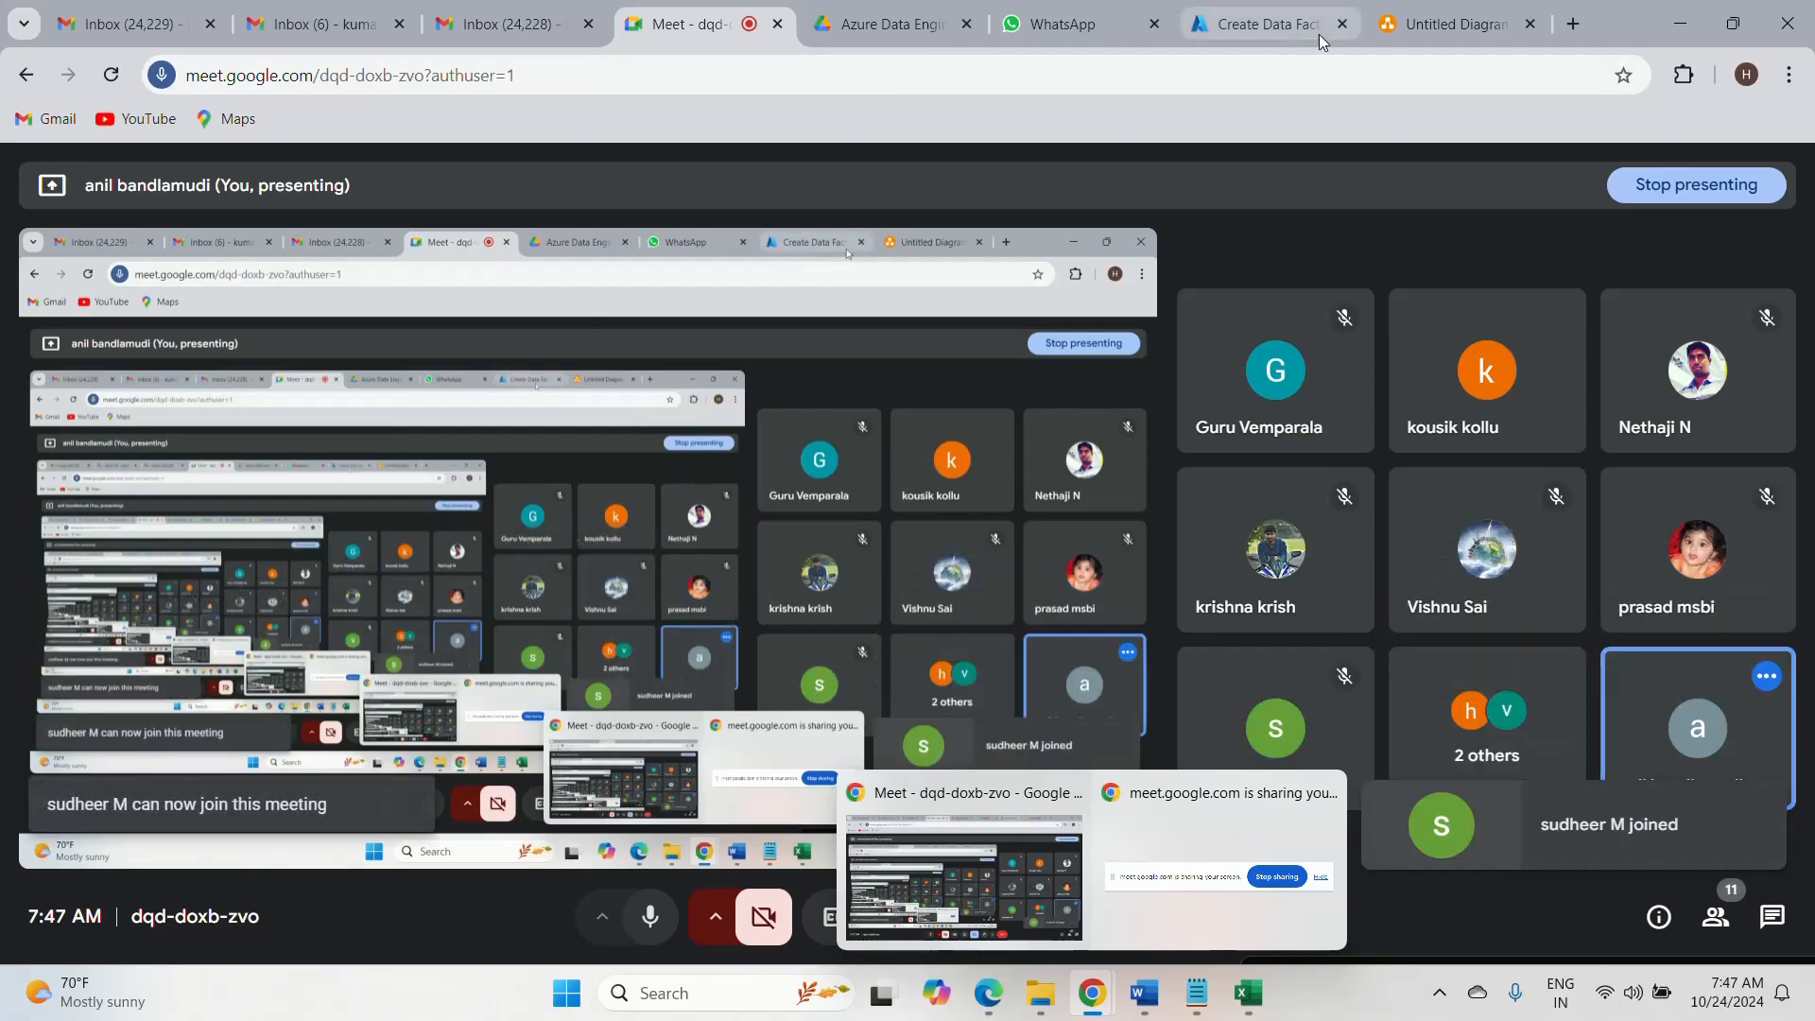
click(1253, 14)
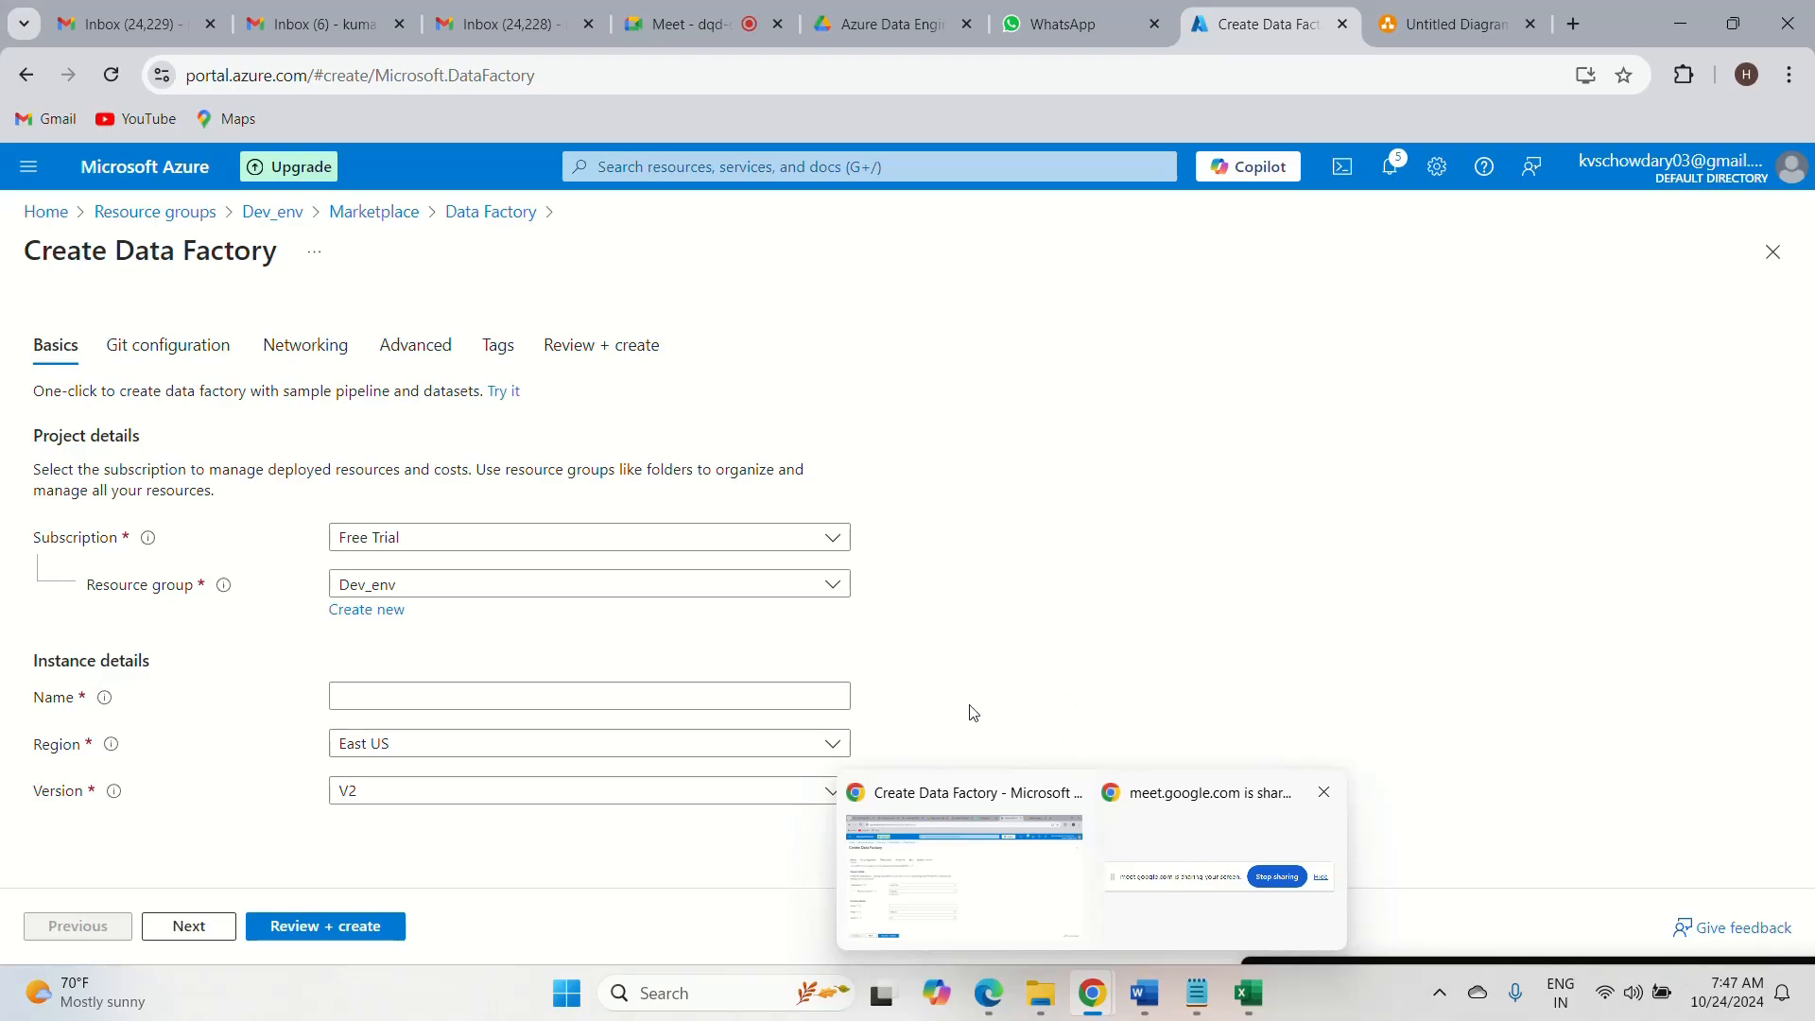
- Bring up the Google Meet screen-sharing bar and hide it from the Create Data Factory form
click(501, 696)
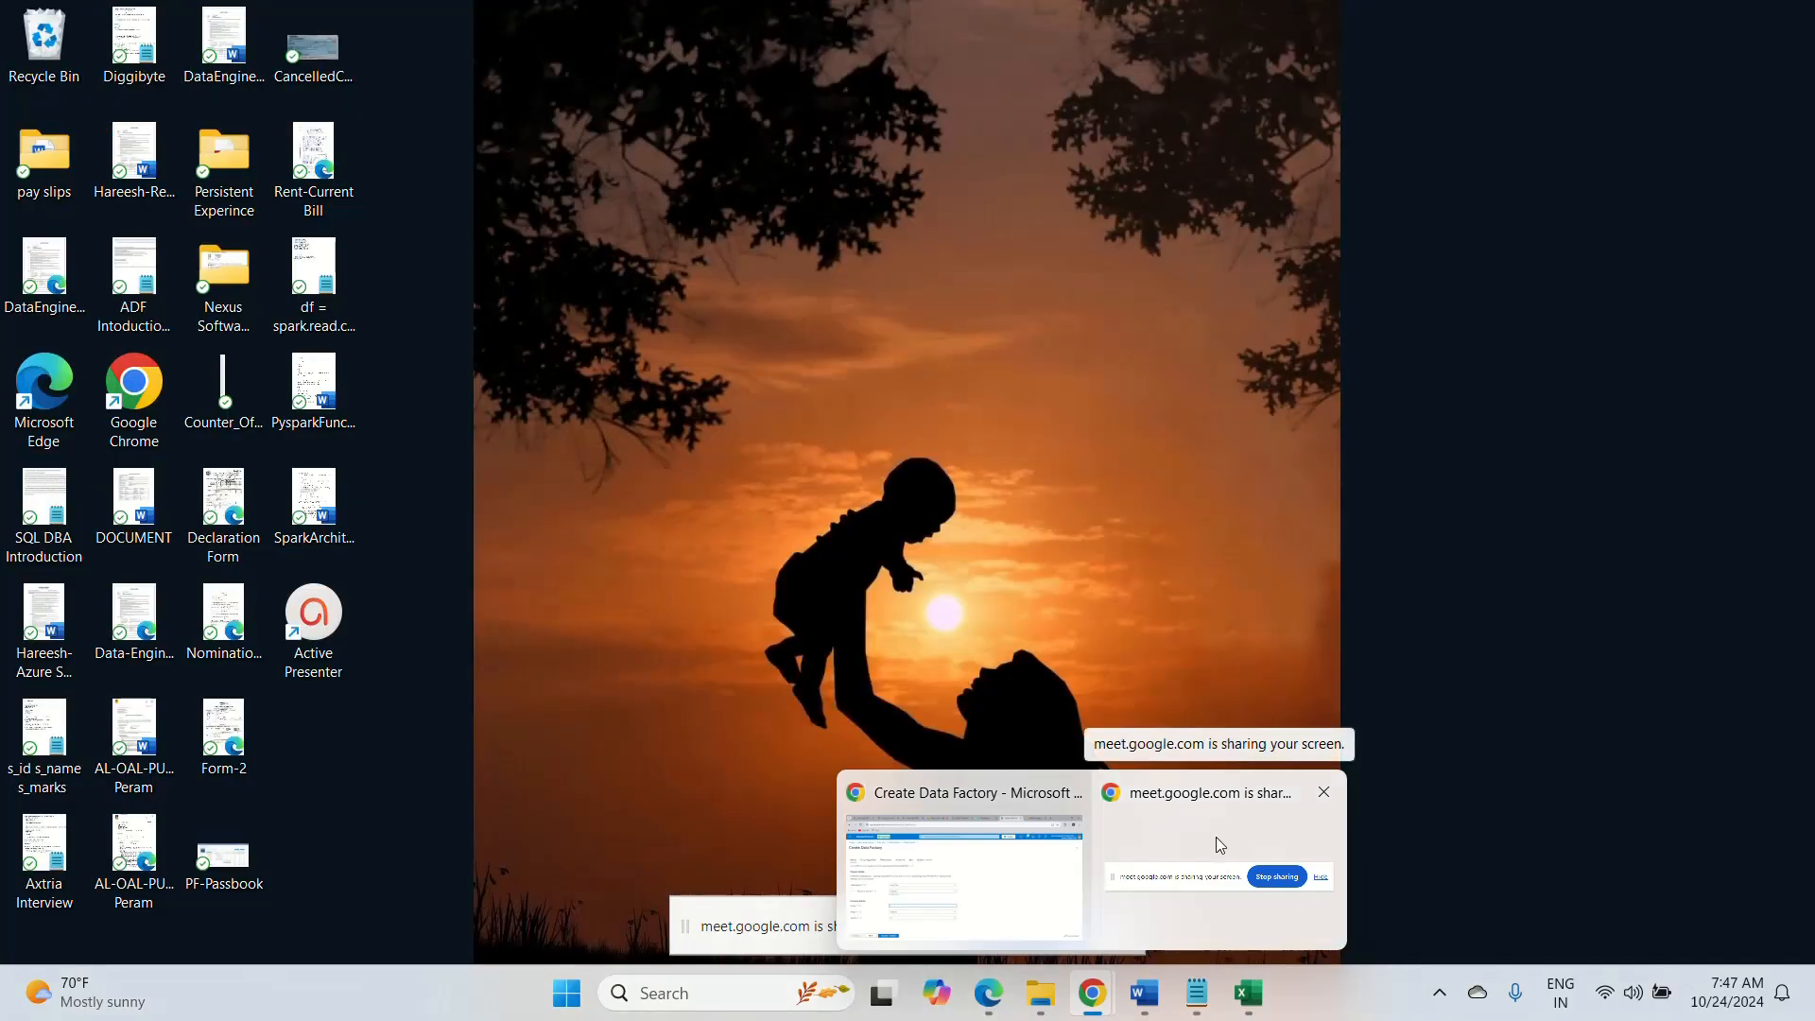
click(1217, 841)
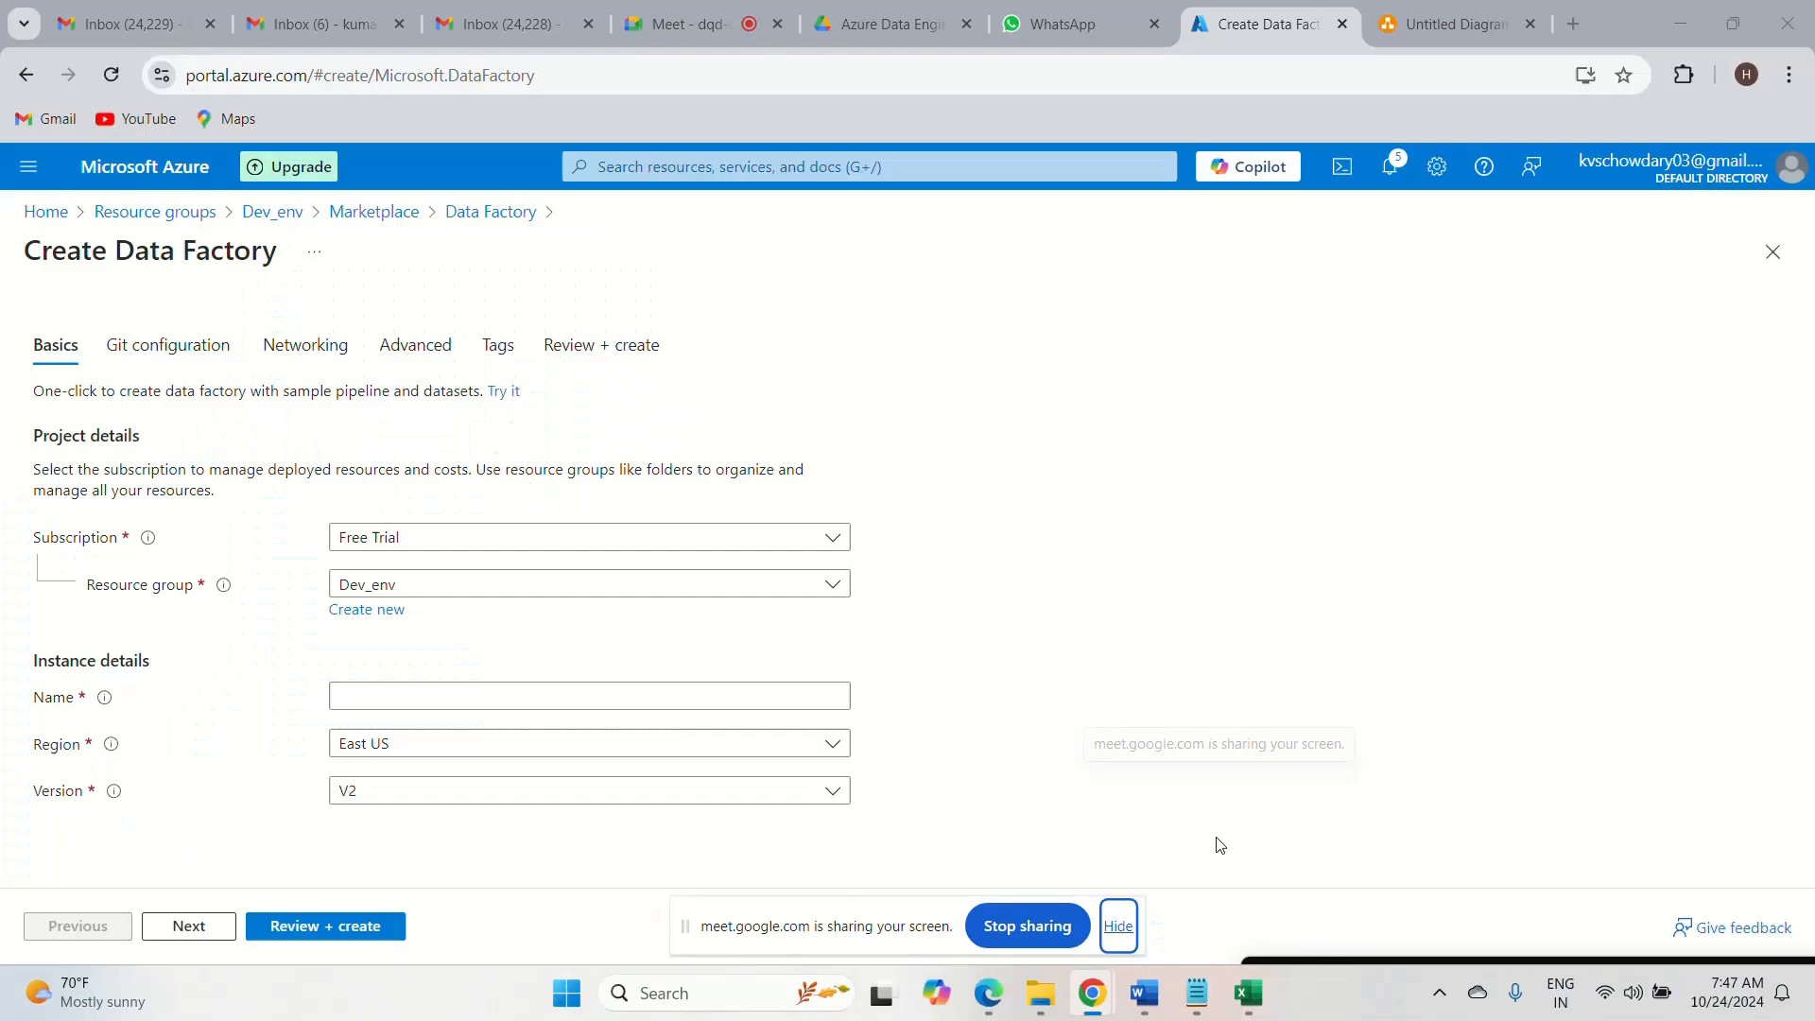
click(1118, 925)
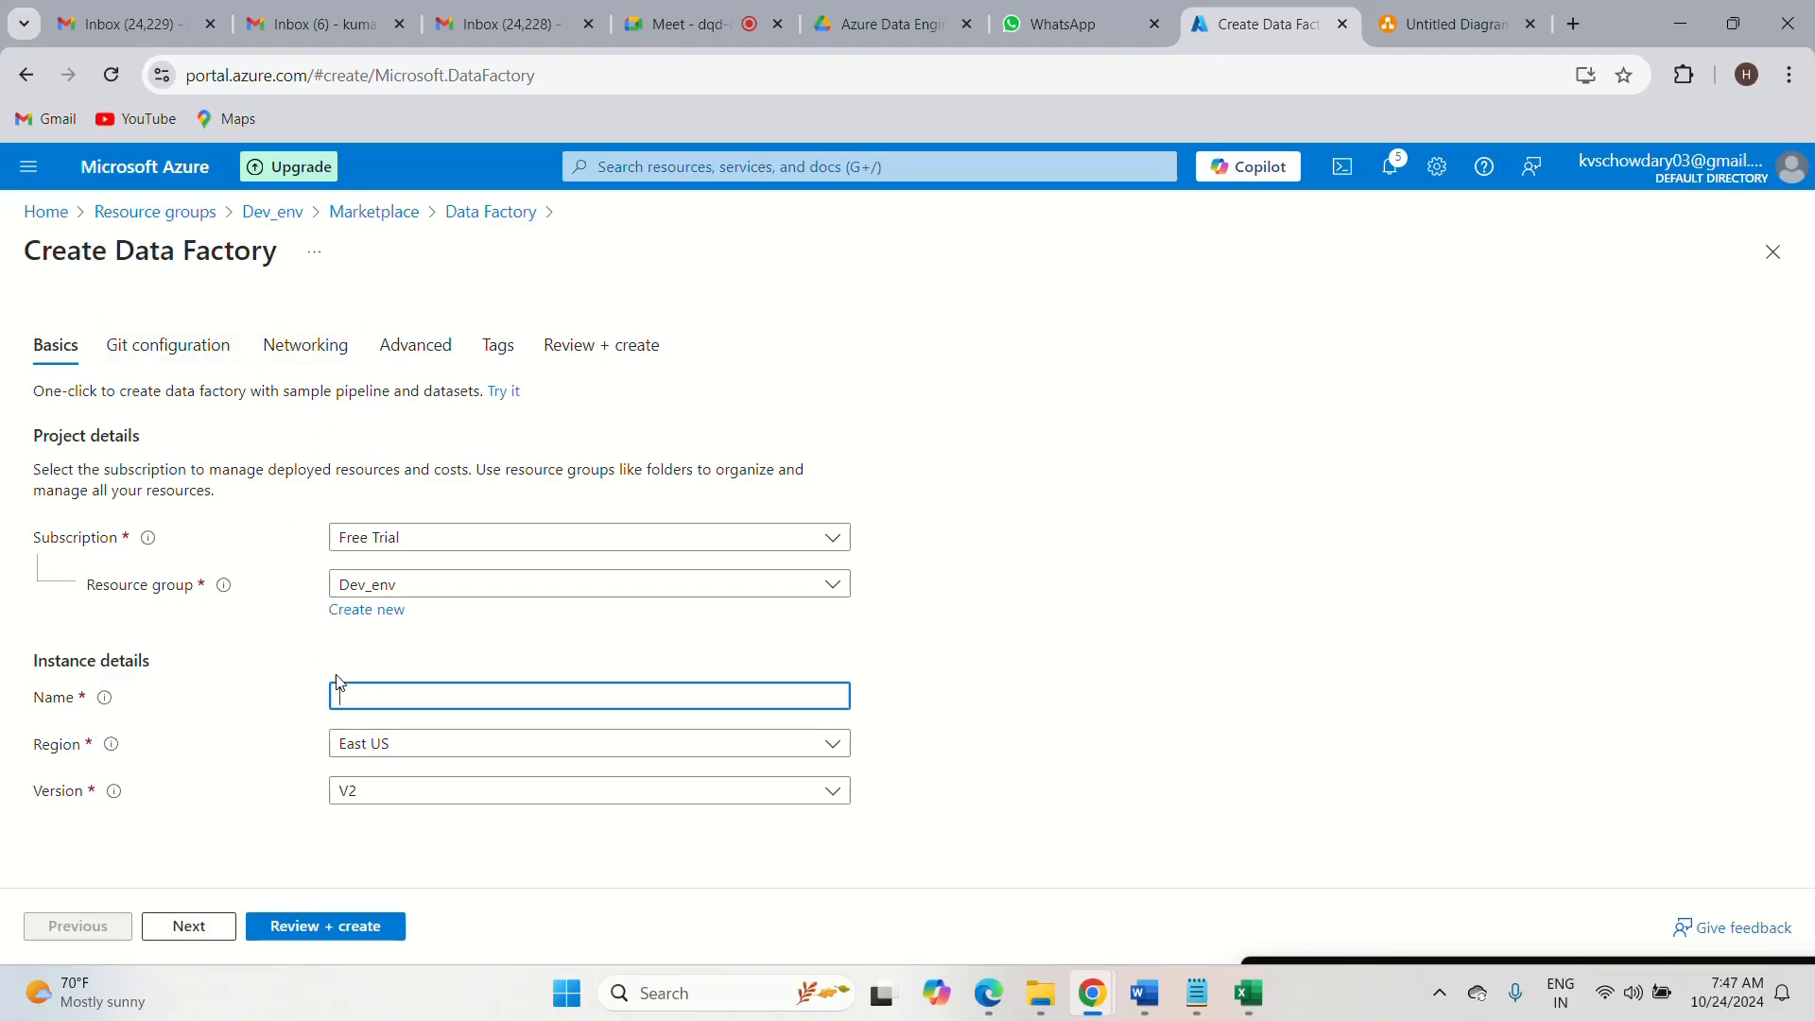
- Name the new data factory firstdatafactoryhoney
text(T)
text(firstd)
text(ataf)
text(actory)
text(honey)
- Go through the Git configuration, Networking, Advanced and Tags settings, leaving the defaults, and create the data factory
click(184, 364)
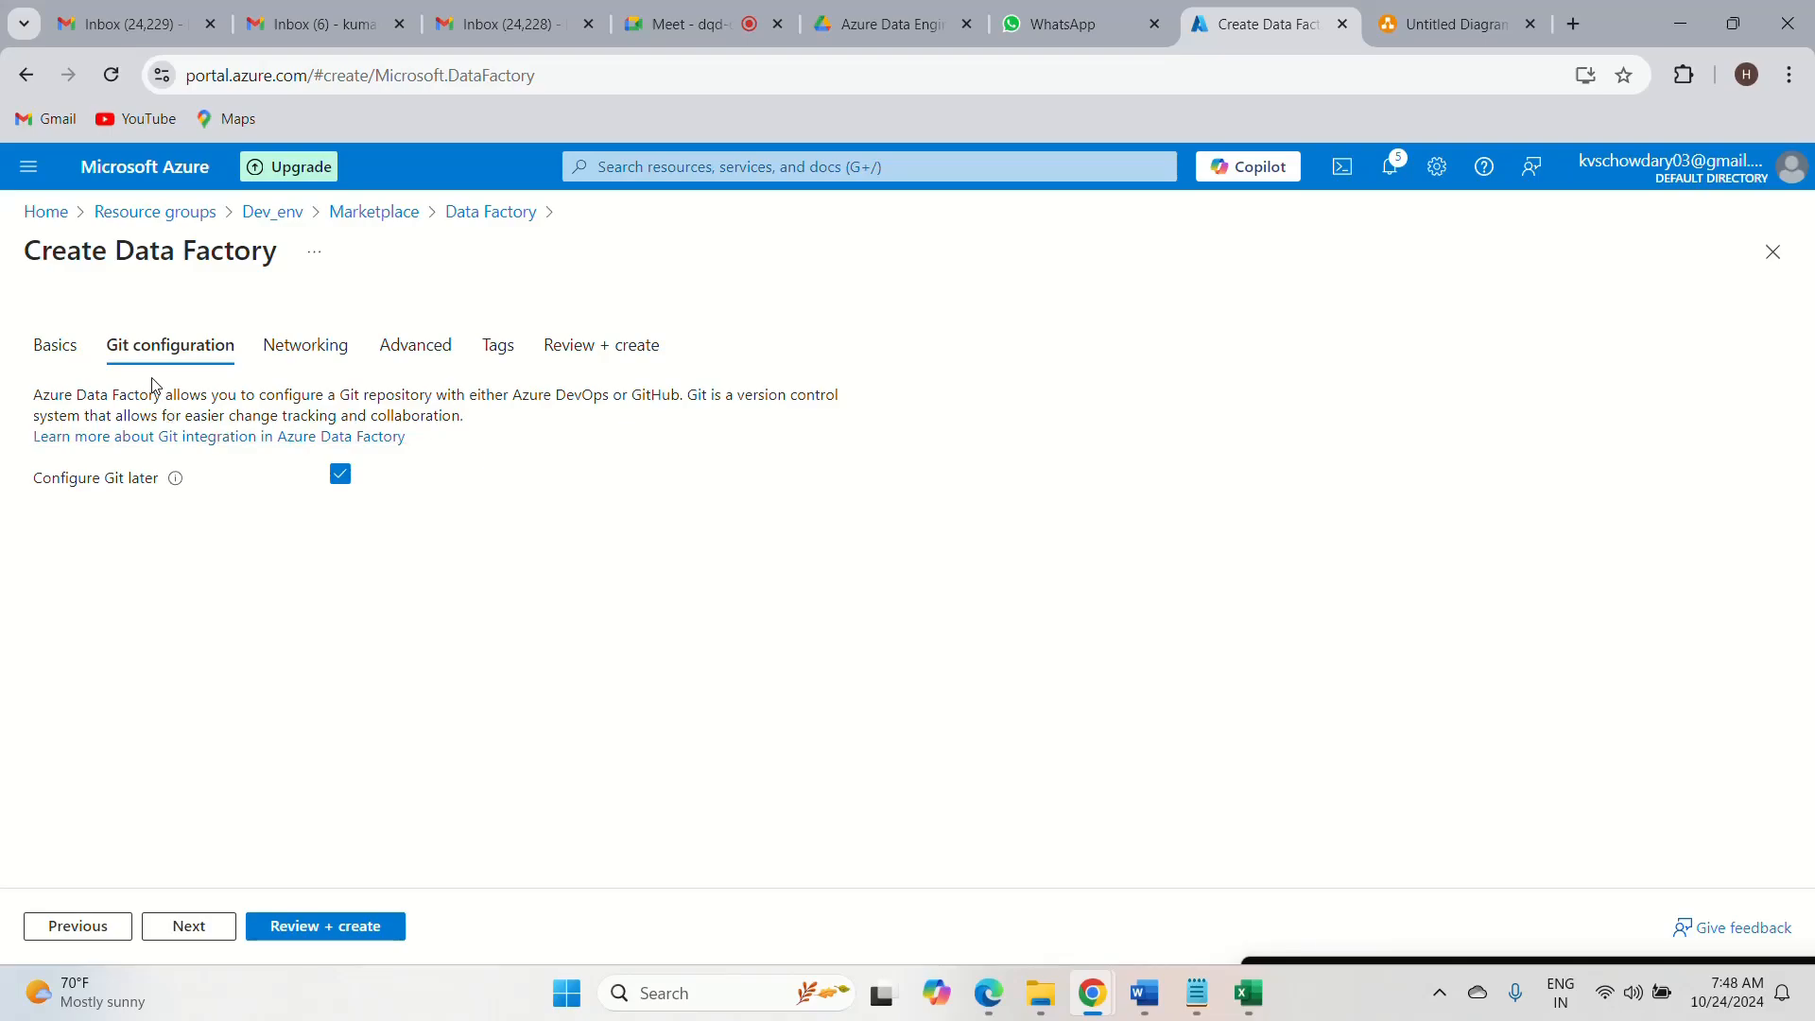
click(311, 351)
click(407, 353)
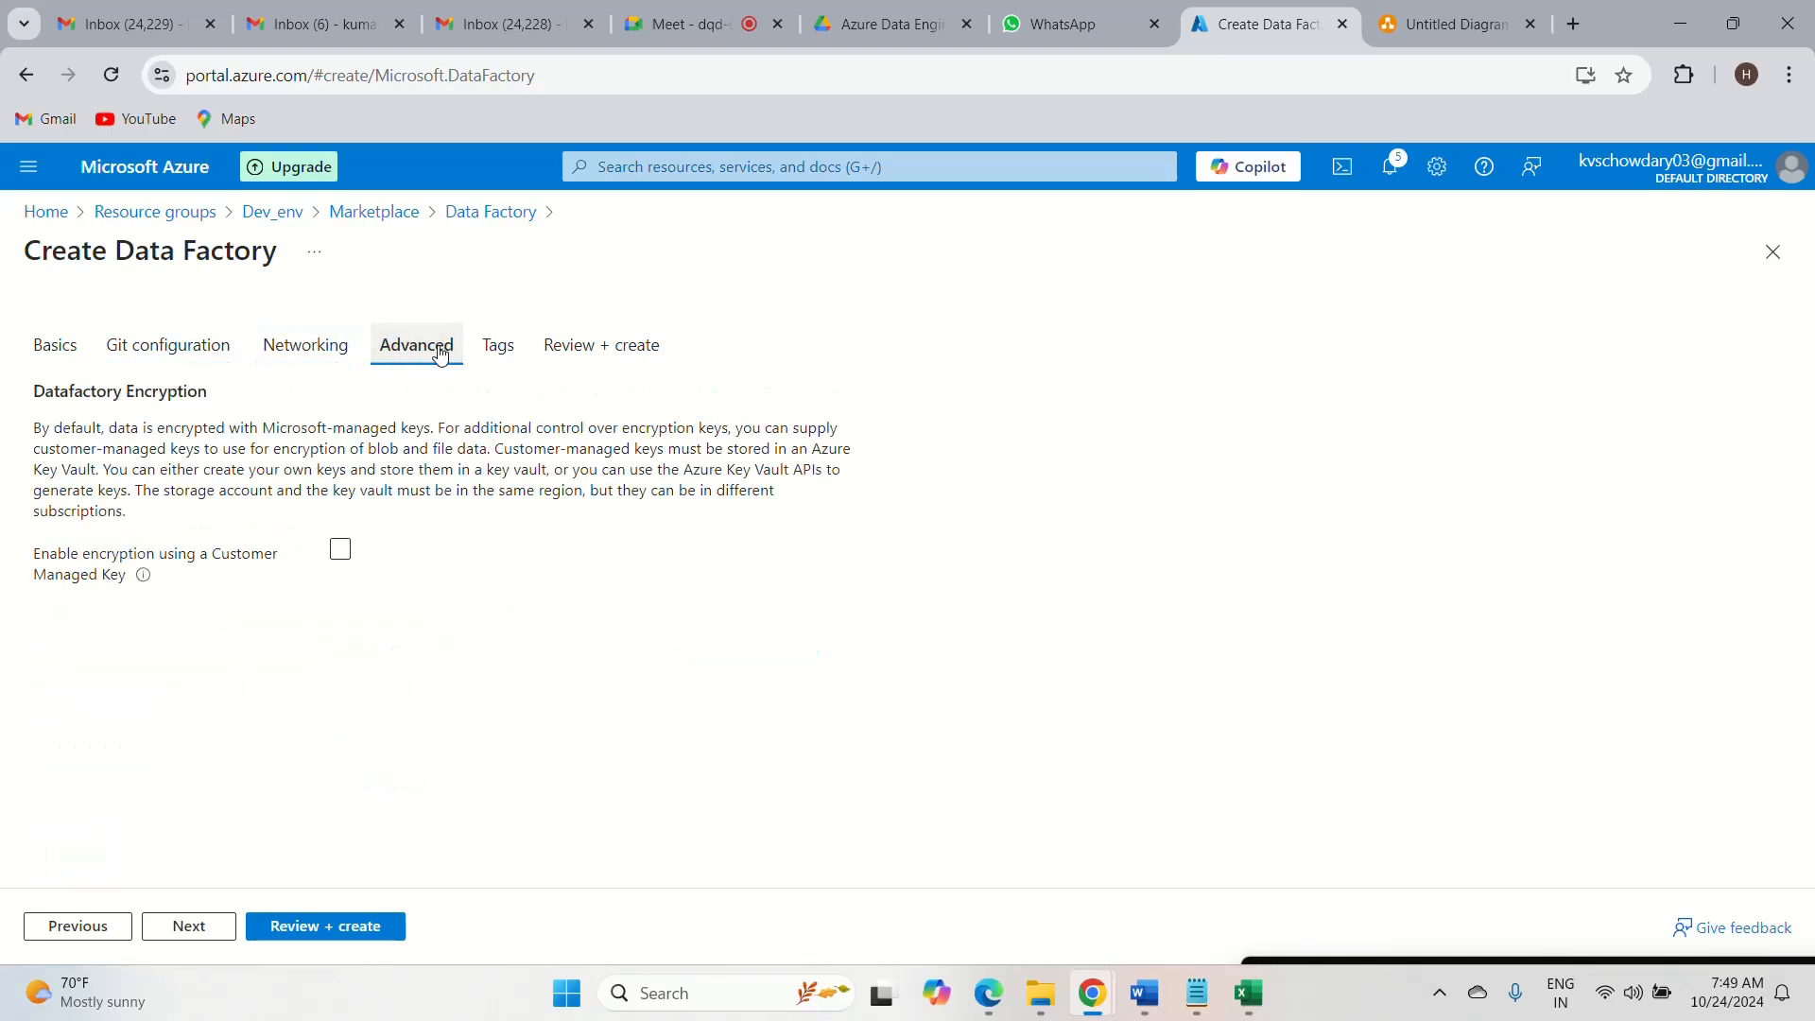
click(496, 352)
click(554, 351)
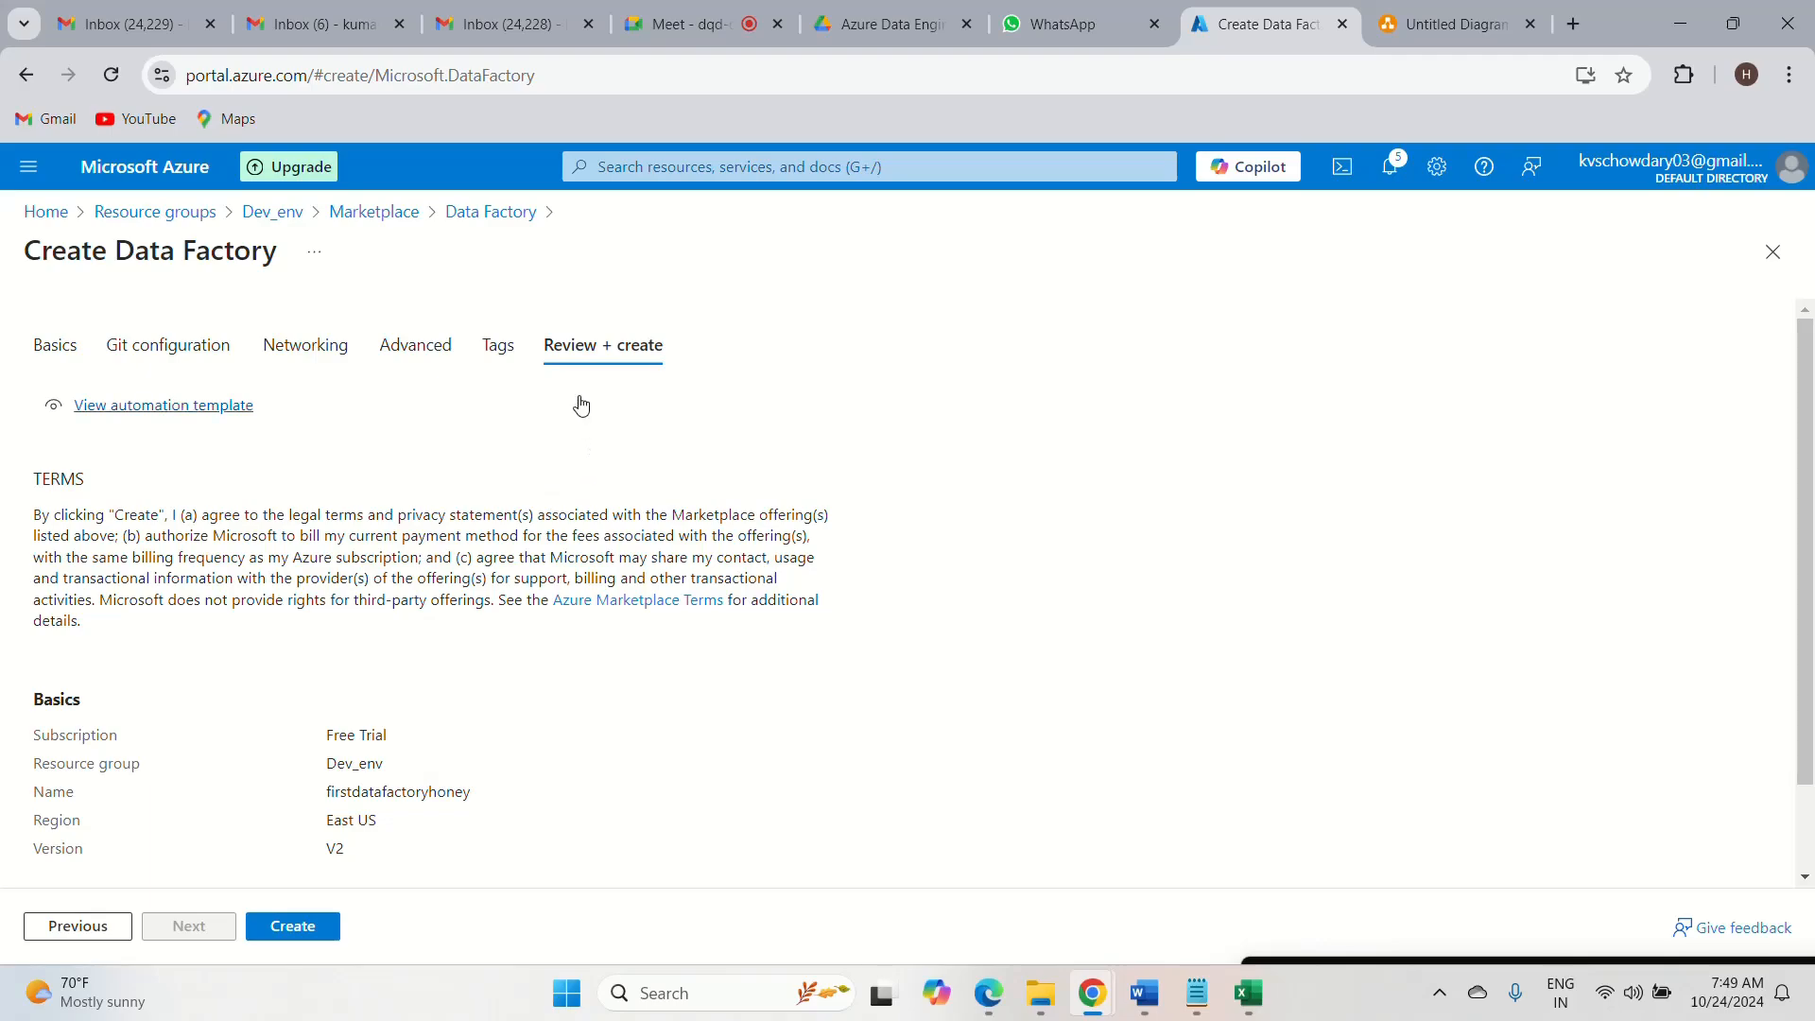
click(317, 933)
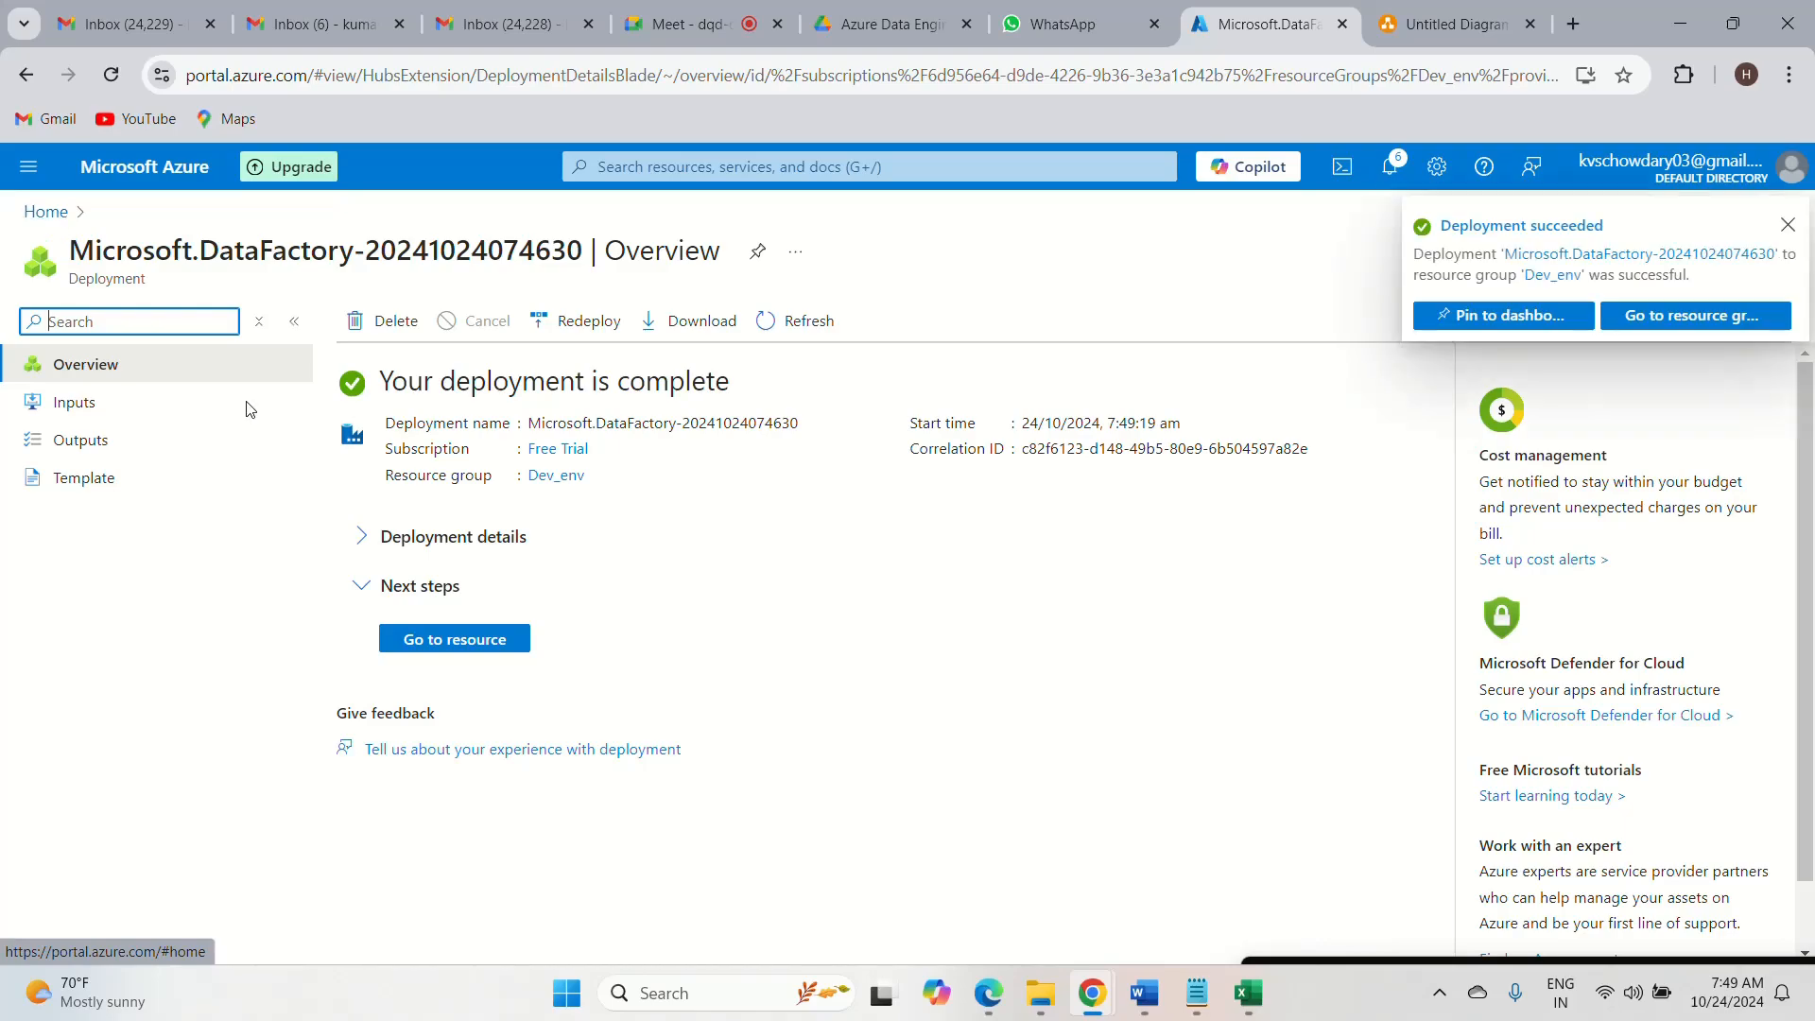
- Dismiss the deployment notification, return to the Dev_env resource group through the Azure home page, and refresh its resource list
click(1789, 227)
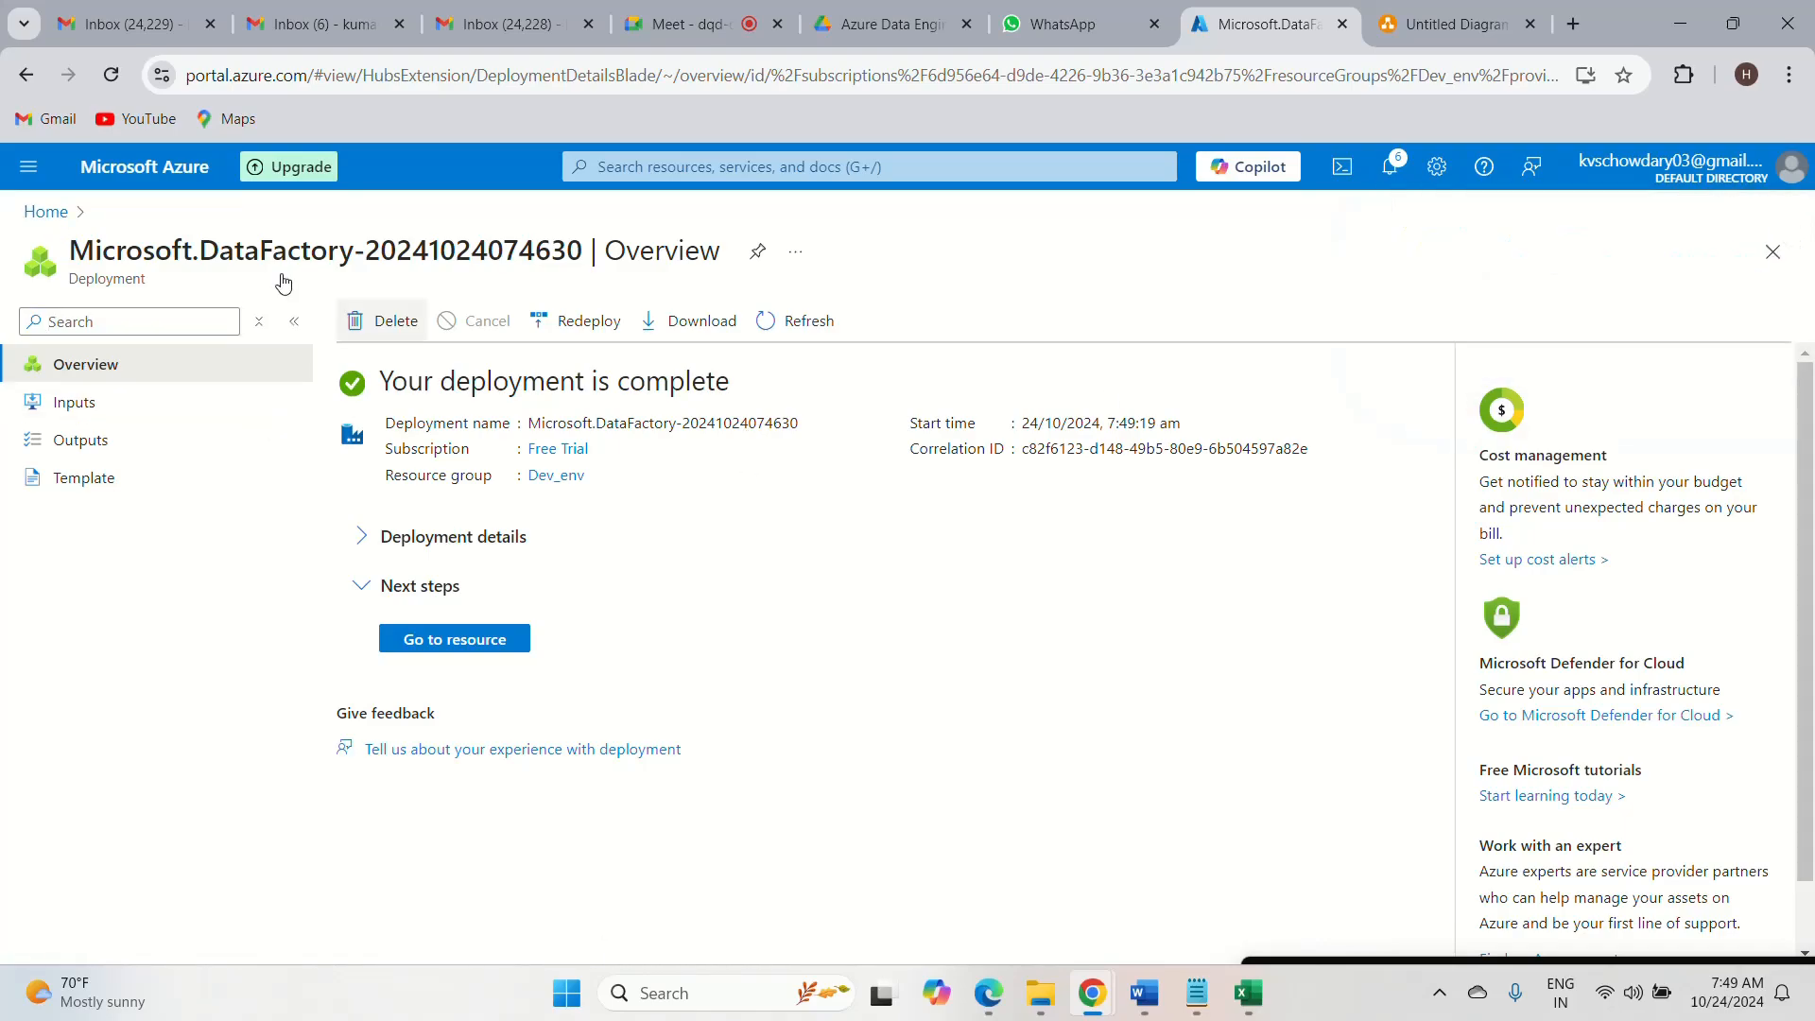
click(45, 210)
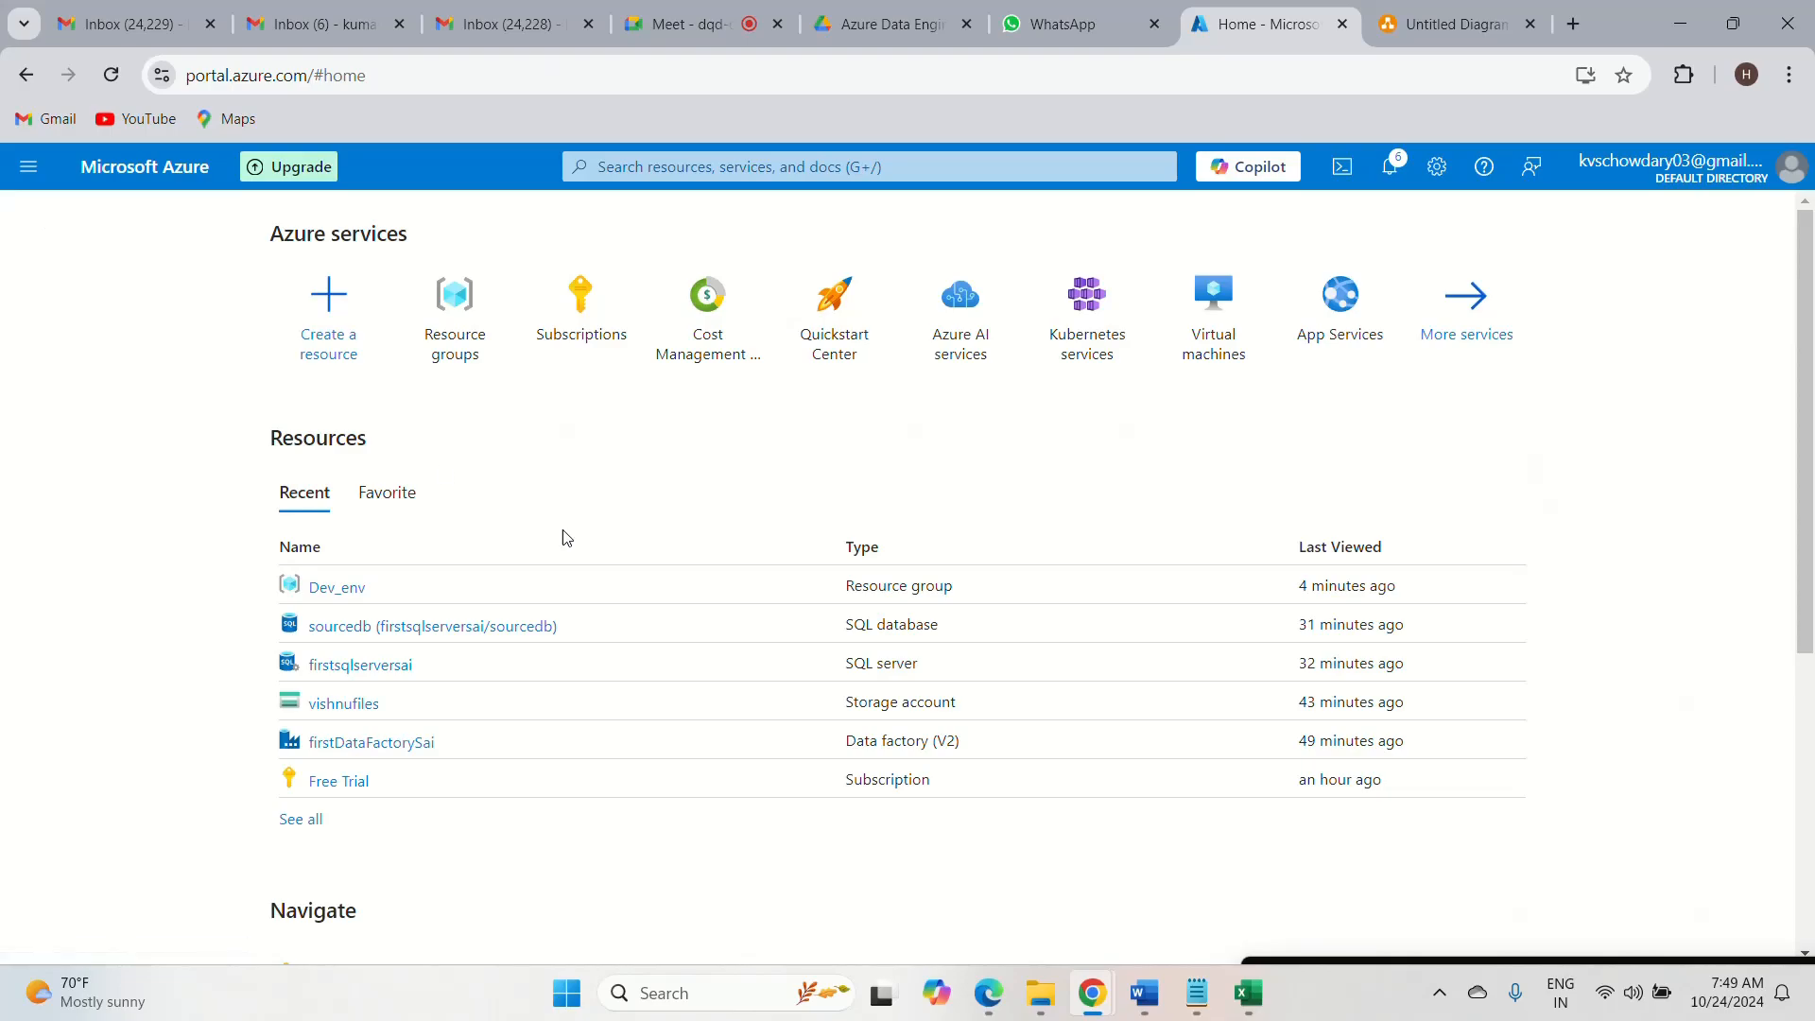
click(454, 310)
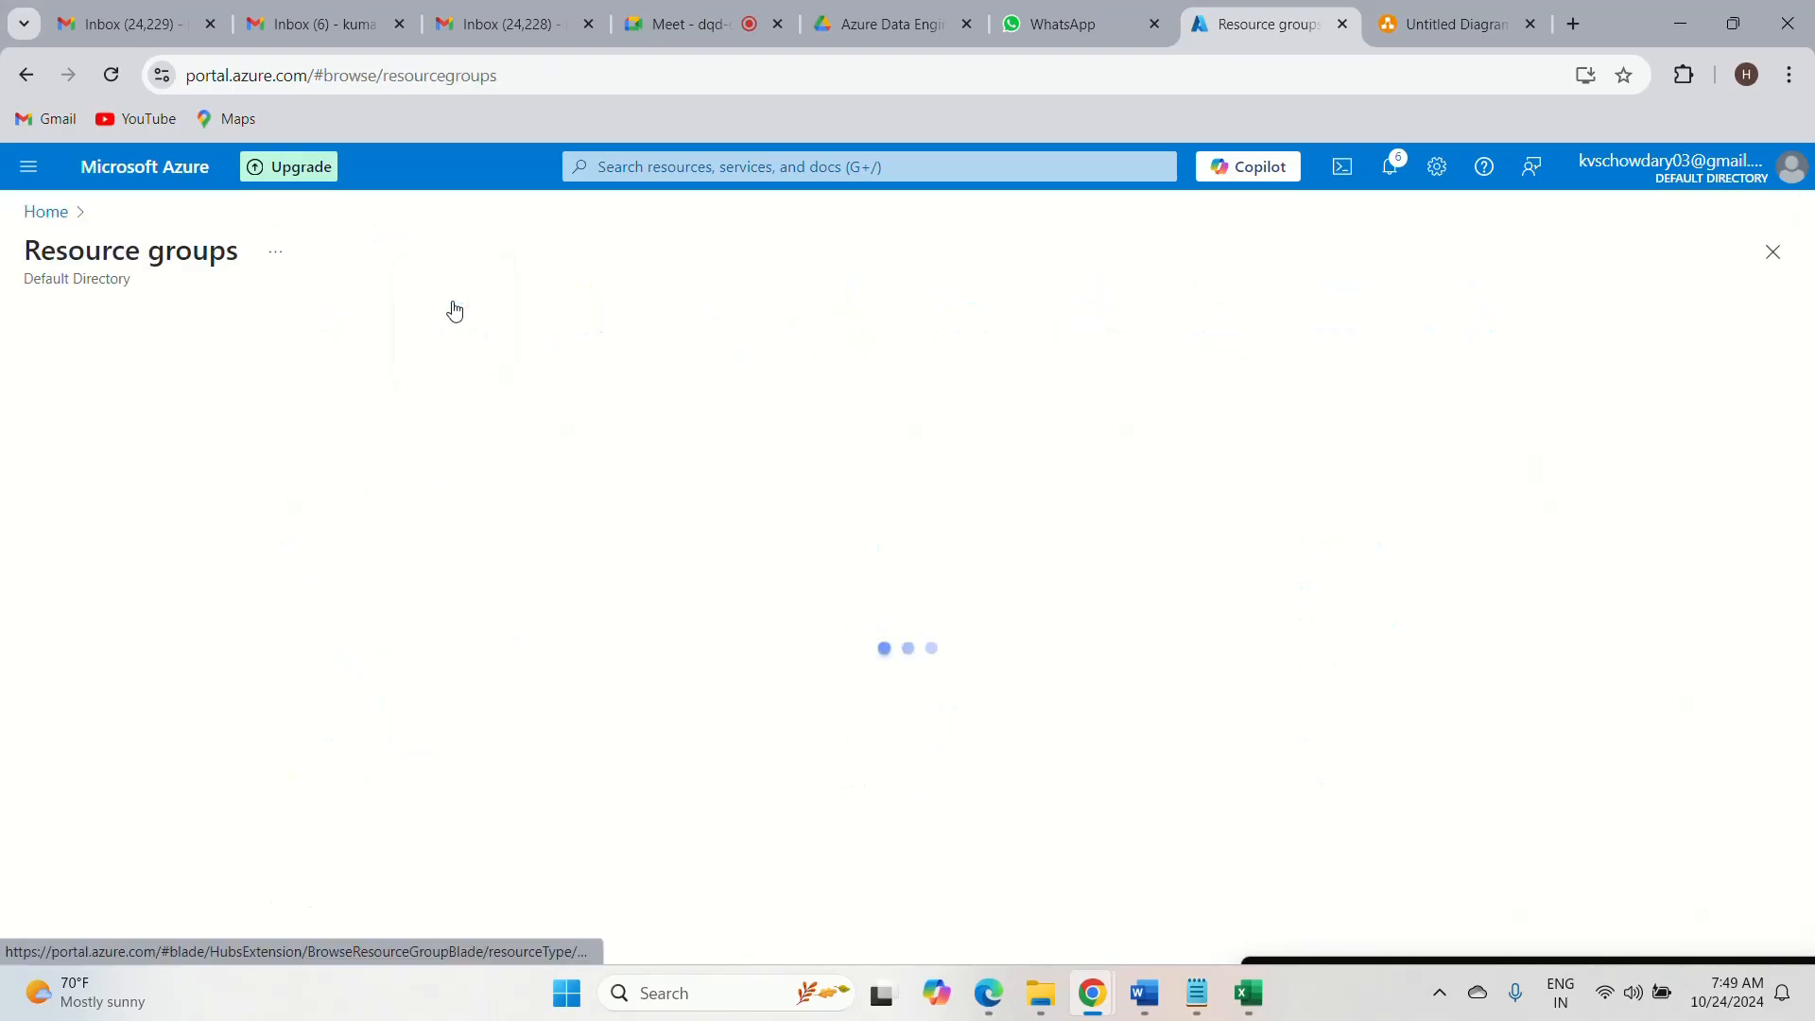
click(156, 536)
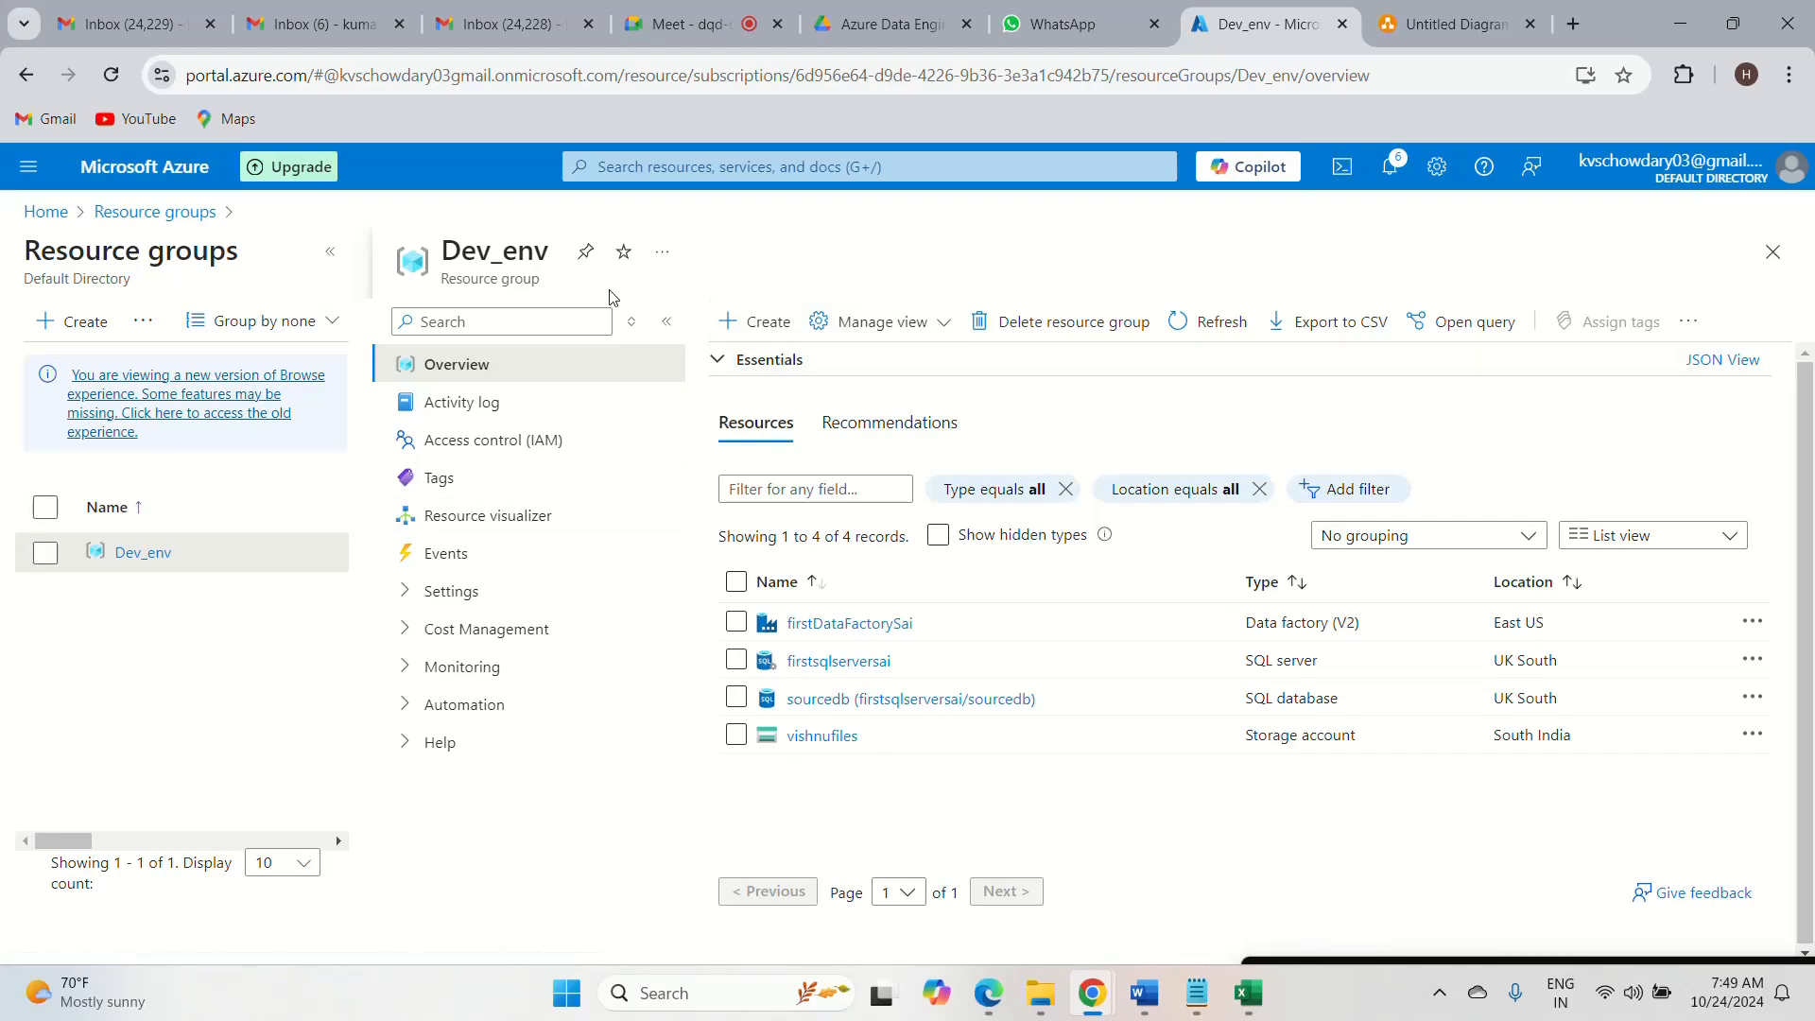
click(1181, 327)
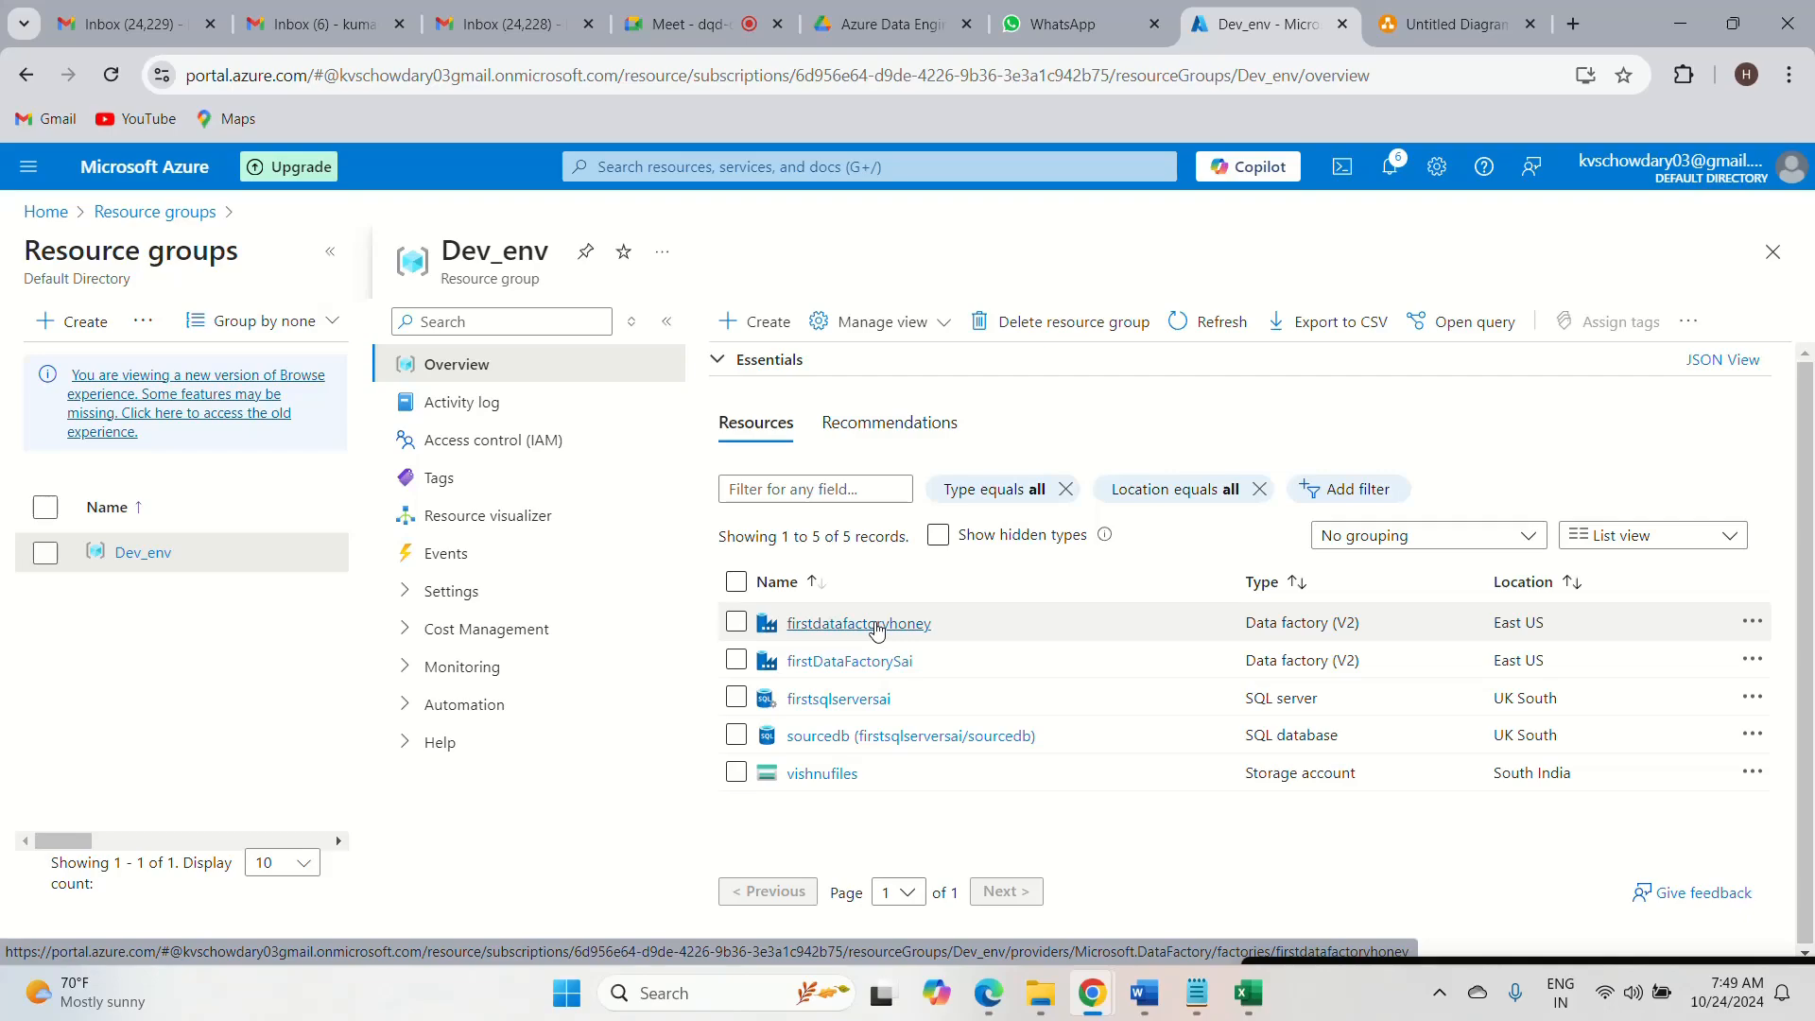
- Open the firstdatafactoryhoney resource, launch its Azure Data Factory Studio and dismiss the Git repository banner
click(876, 626)
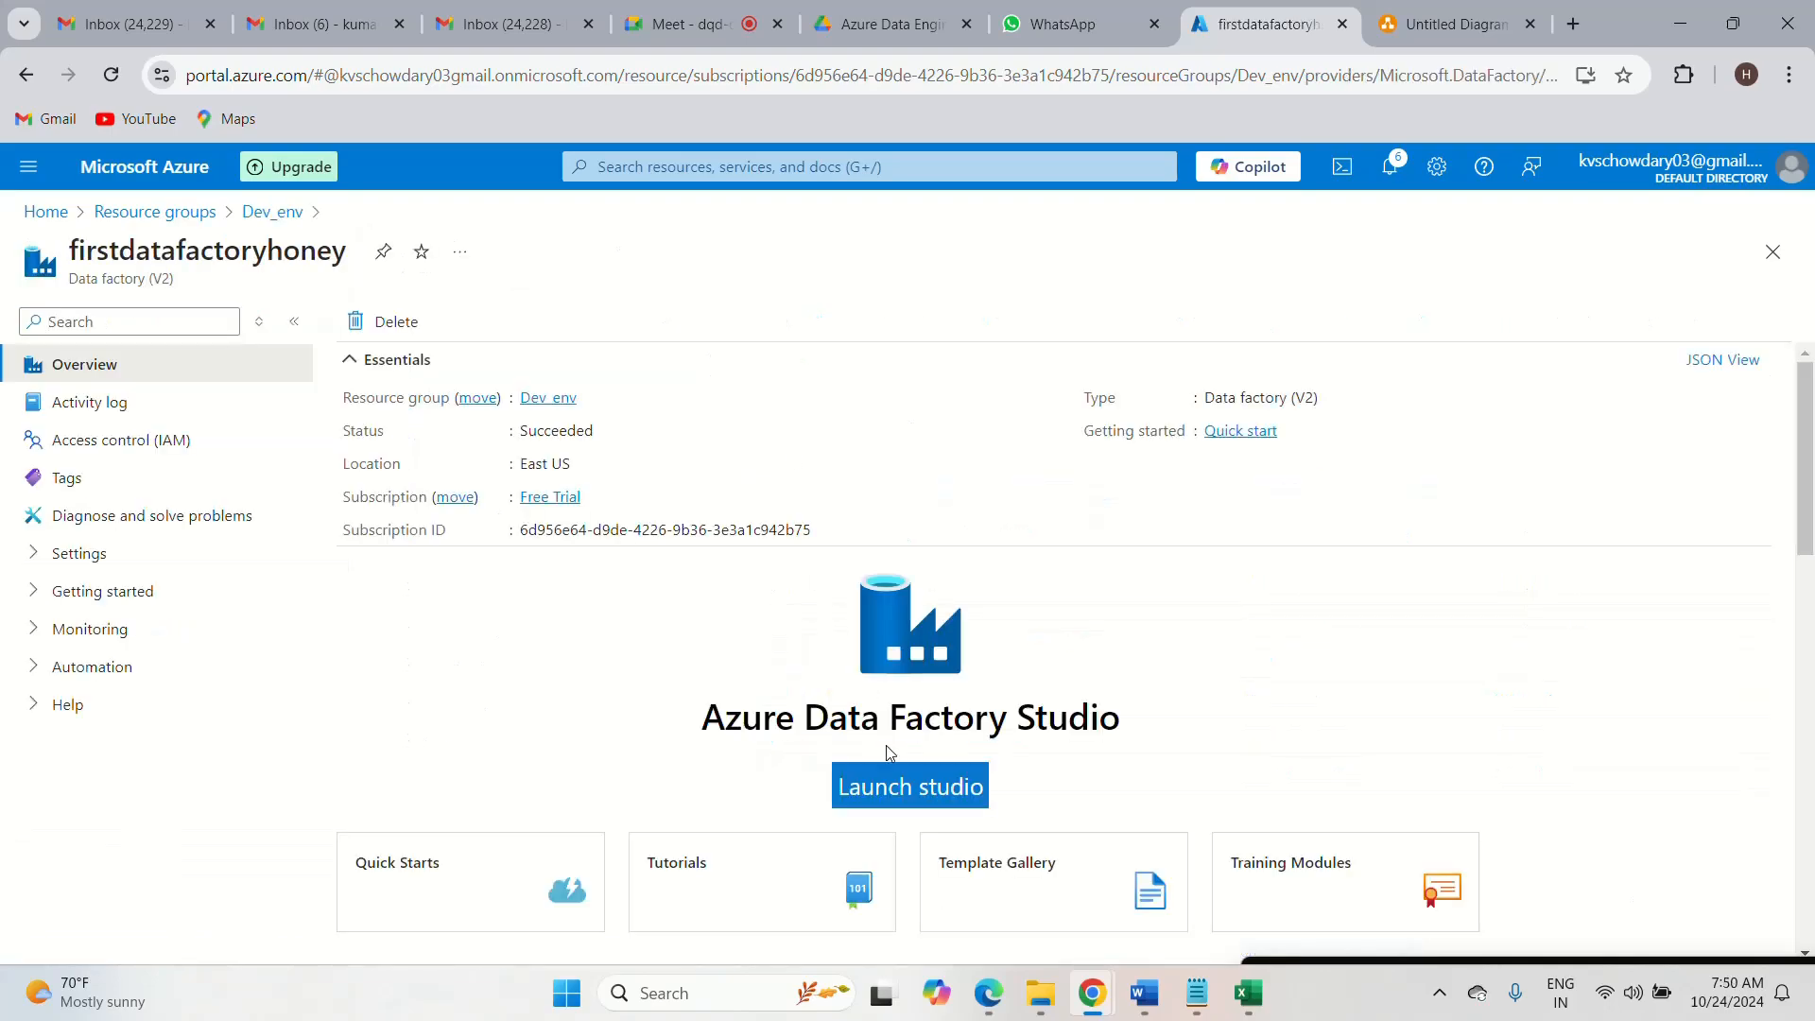
click(898, 790)
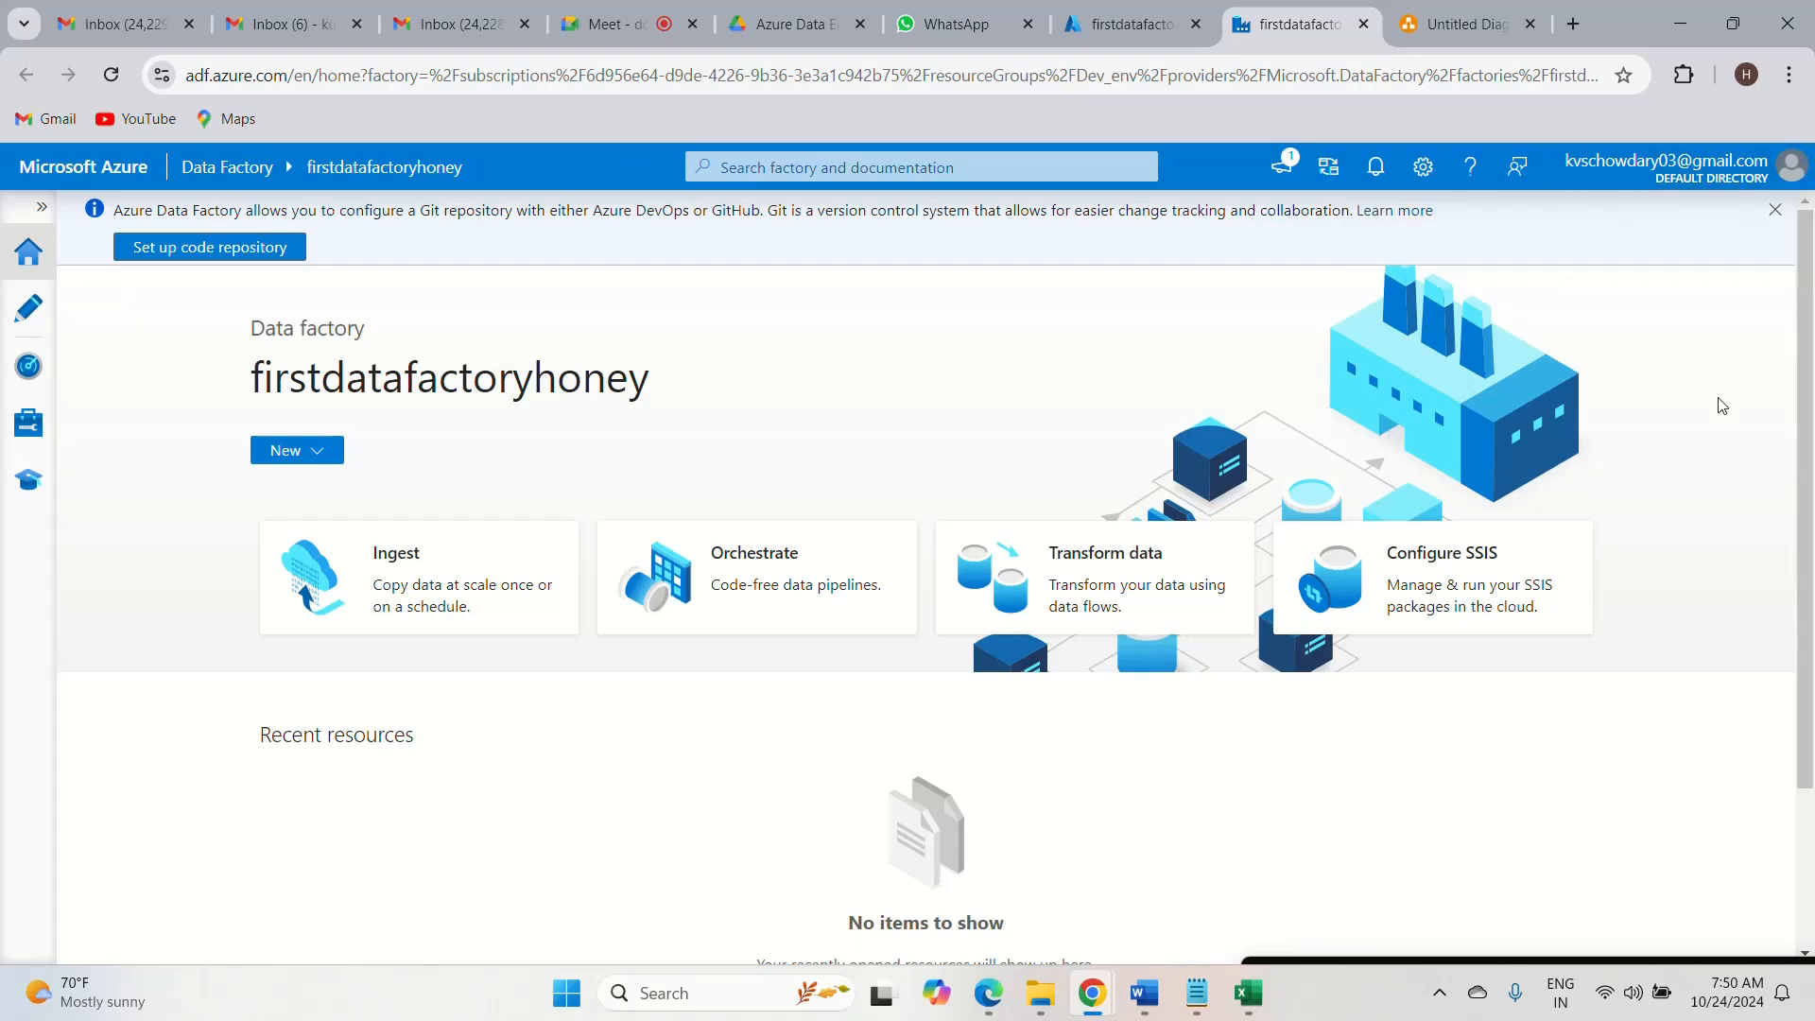
click(1776, 214)
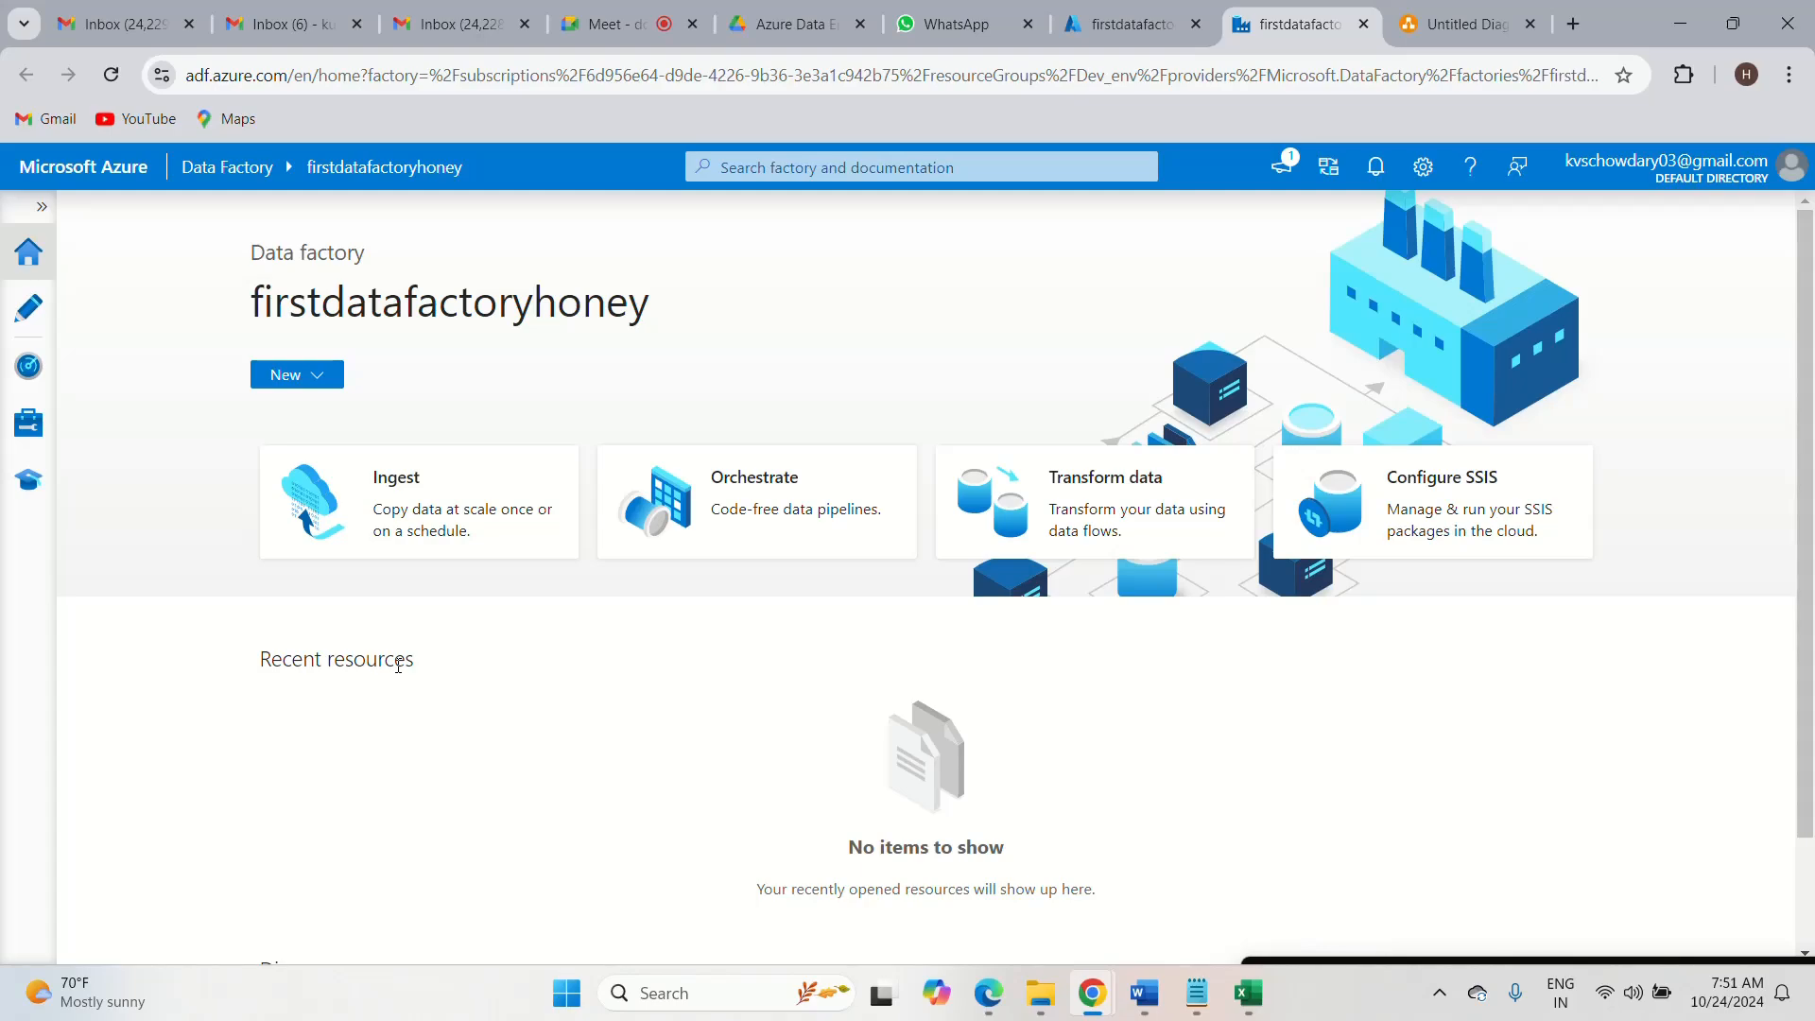
- Review the Dev_env resource group's resources in the Azure portal, and return to Data Factory Studio
click(1130, 24)
click(156, 212)
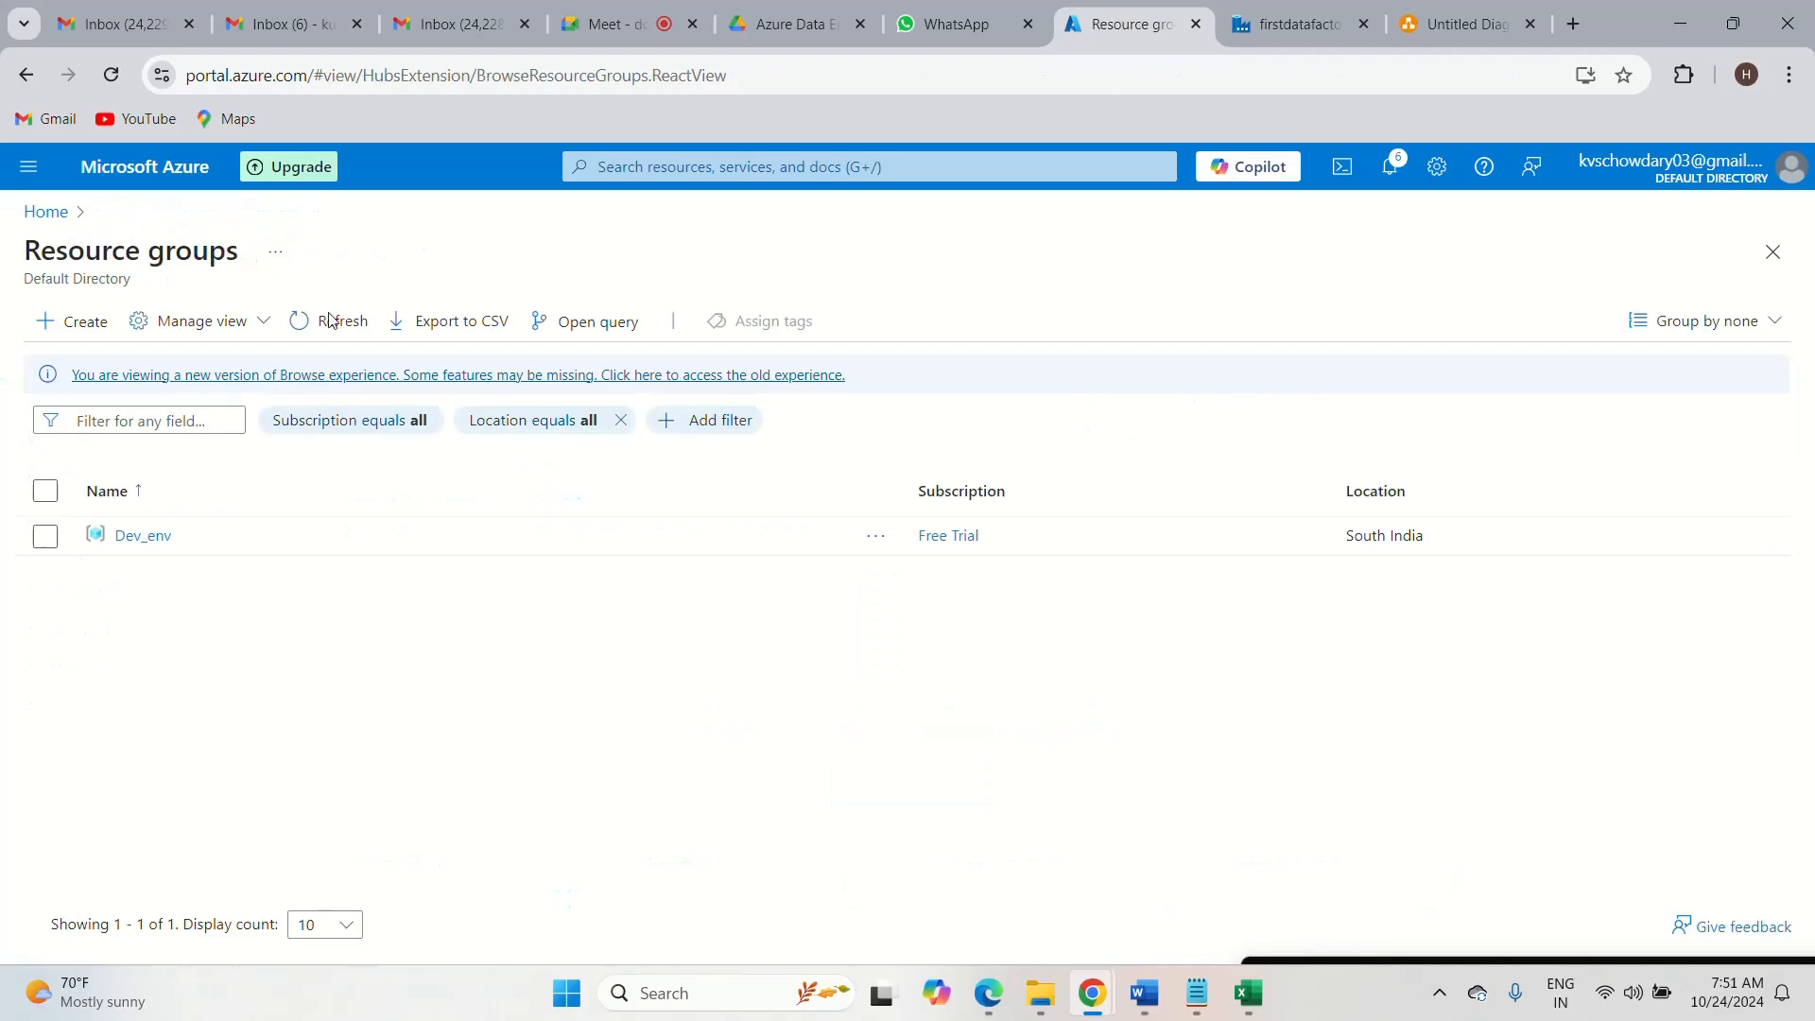
click(149, 536)
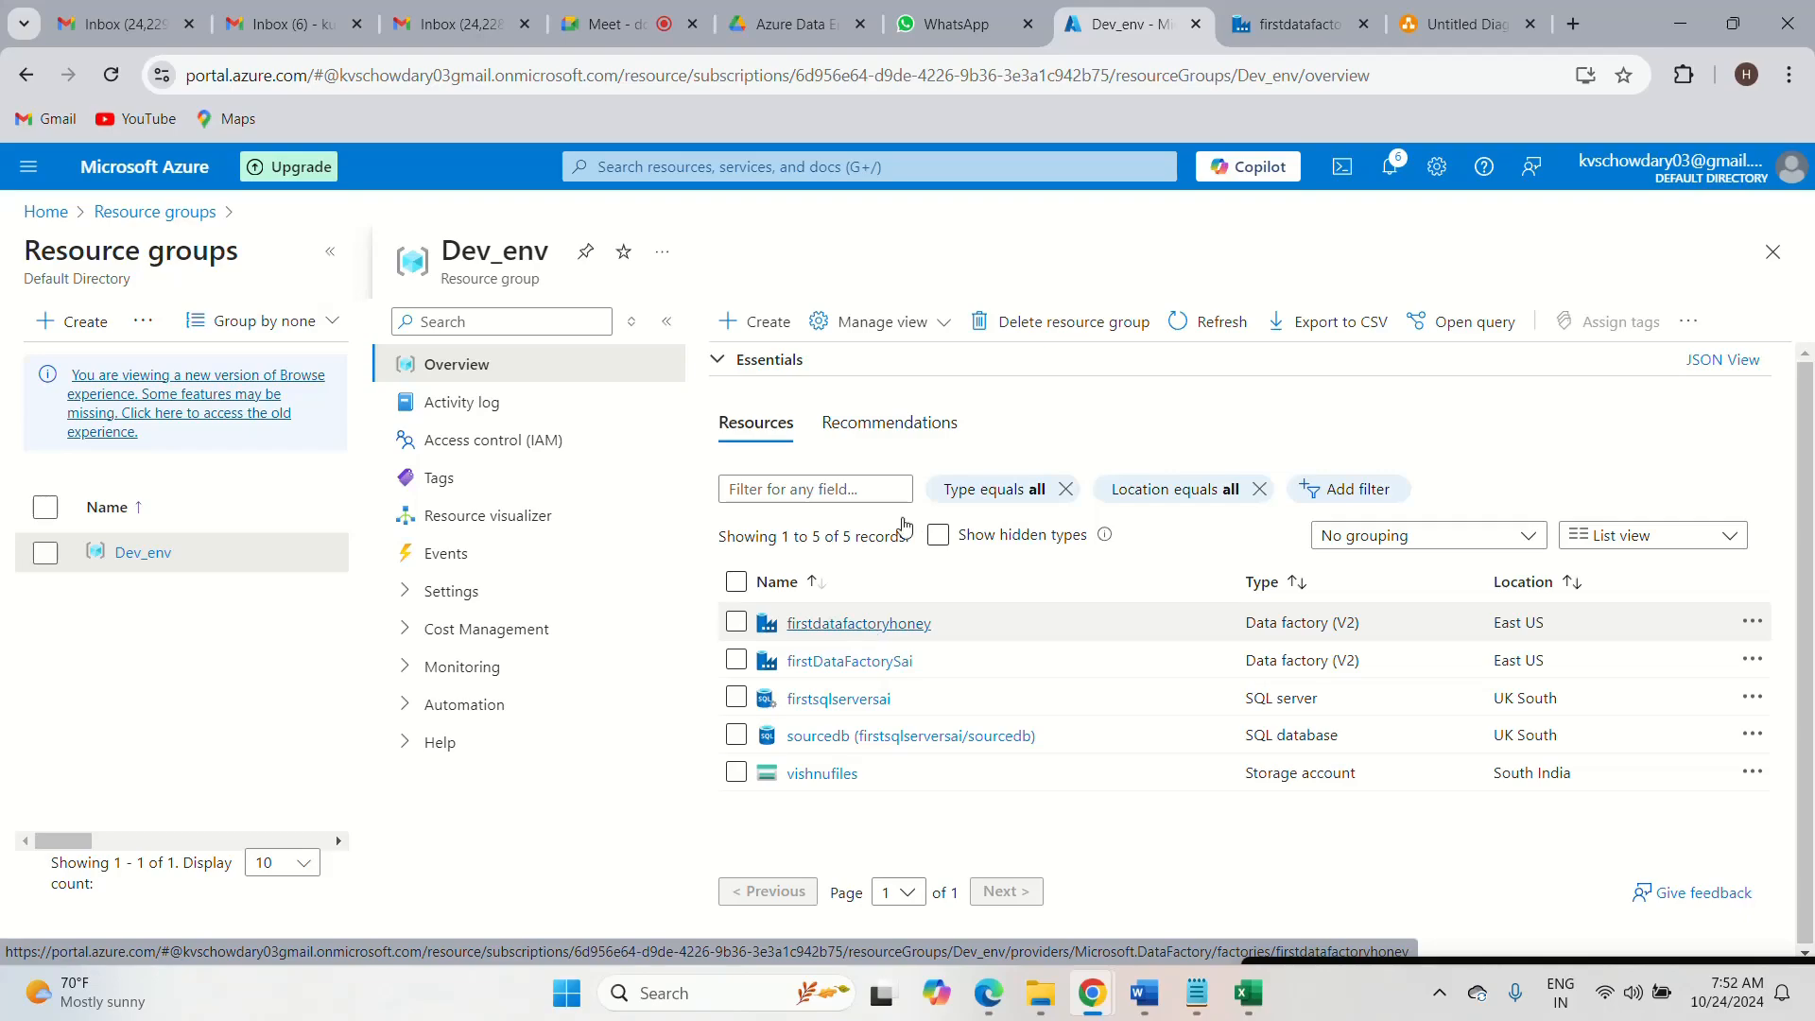
click(1283, 26)
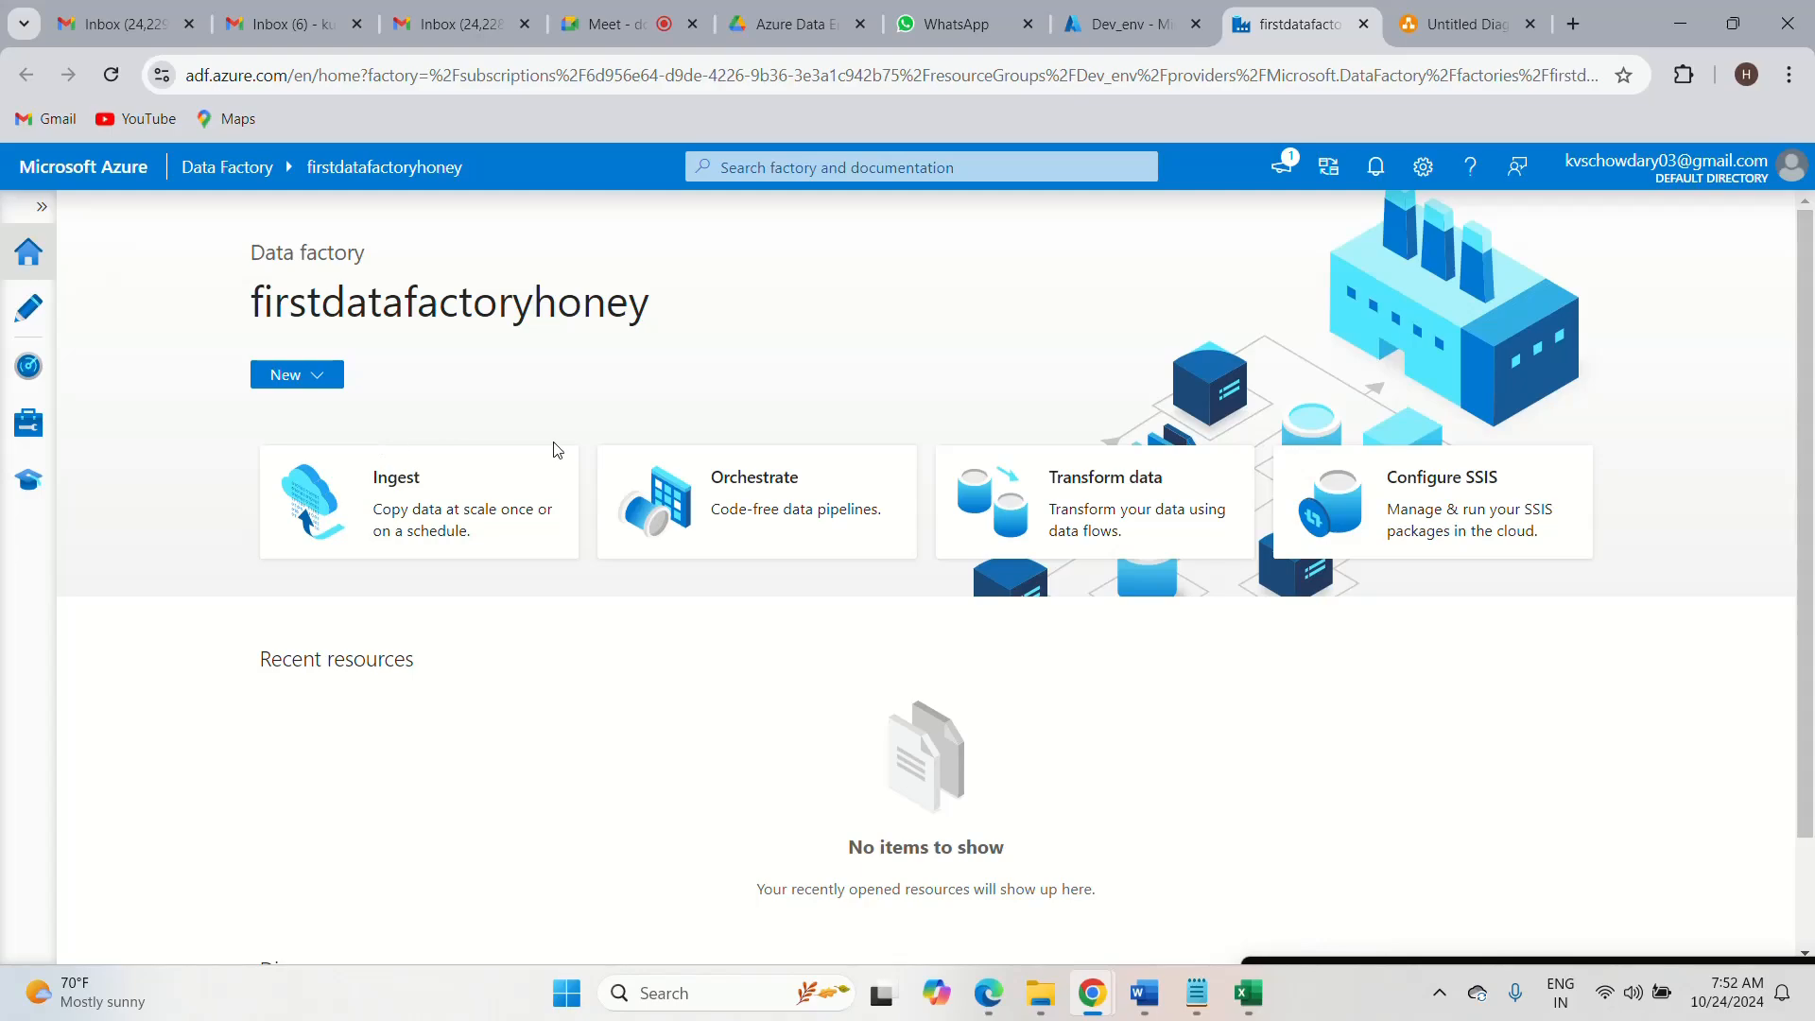
- Admit the person waiting to join the Google Meet call, and open the Author page in Data Factory Studio
click(613, 23)
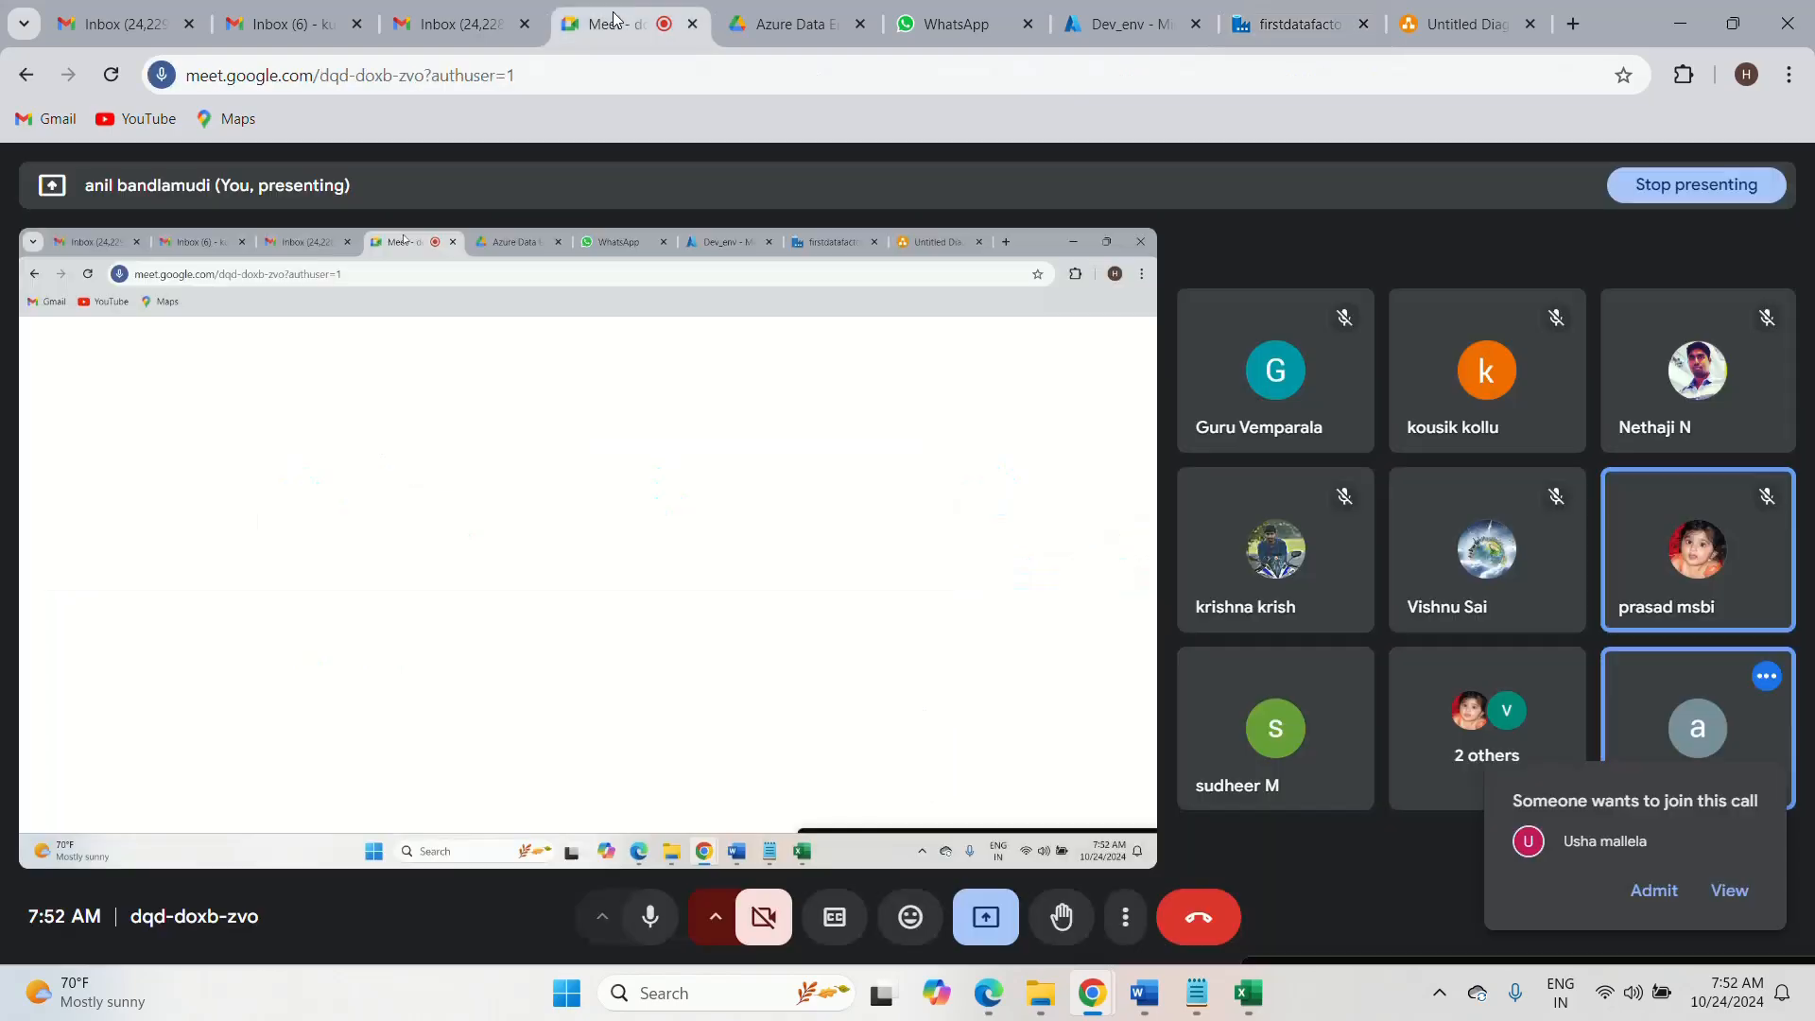
click(1654, 829)
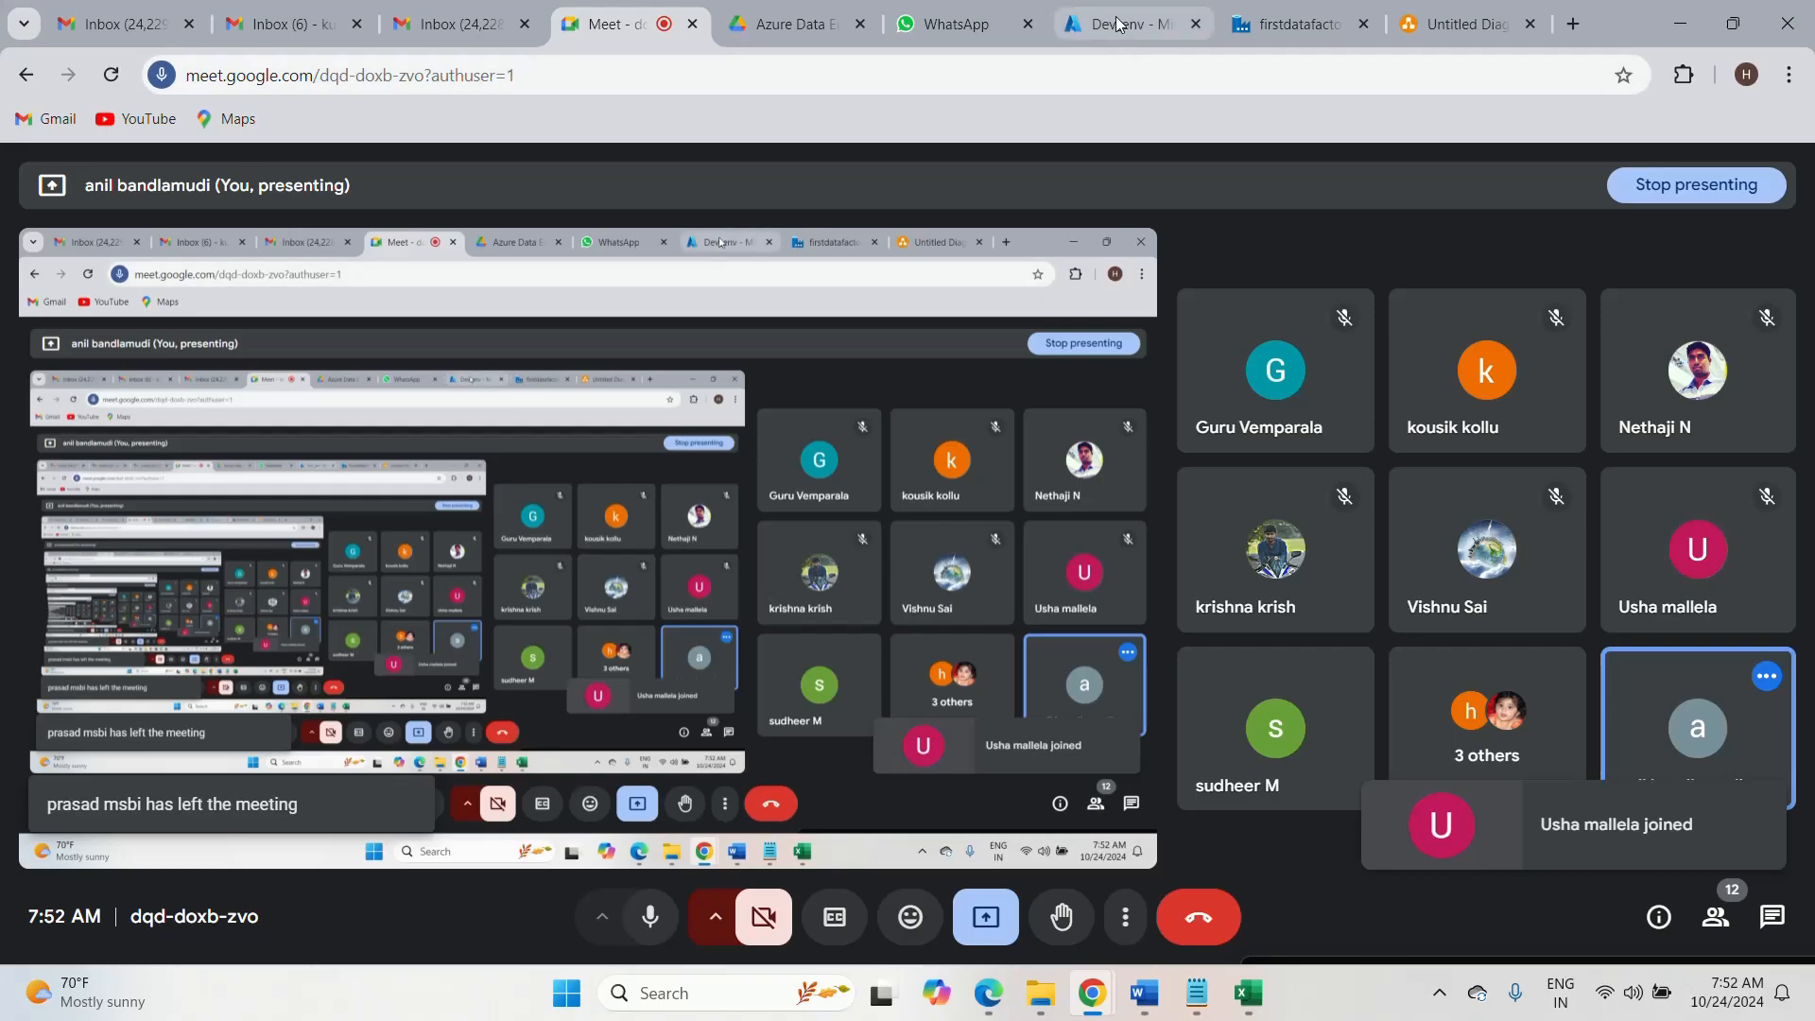
click(1304, 21)
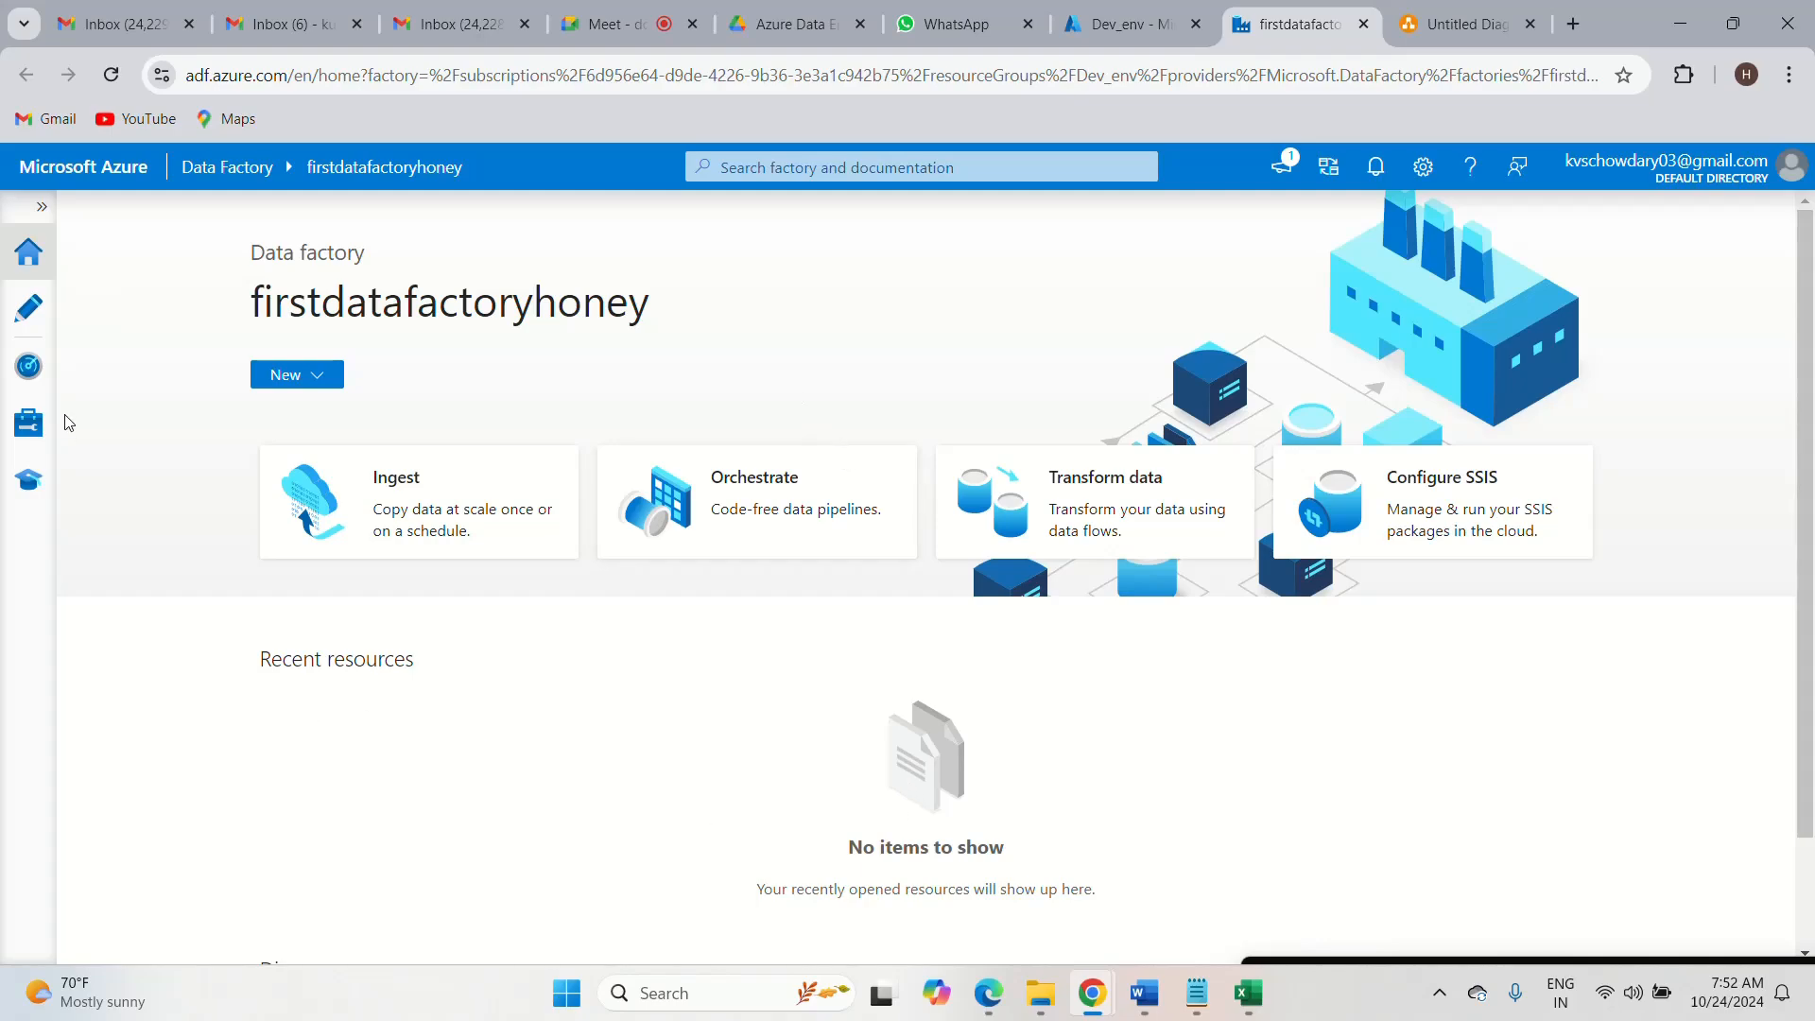
click(29, 321)
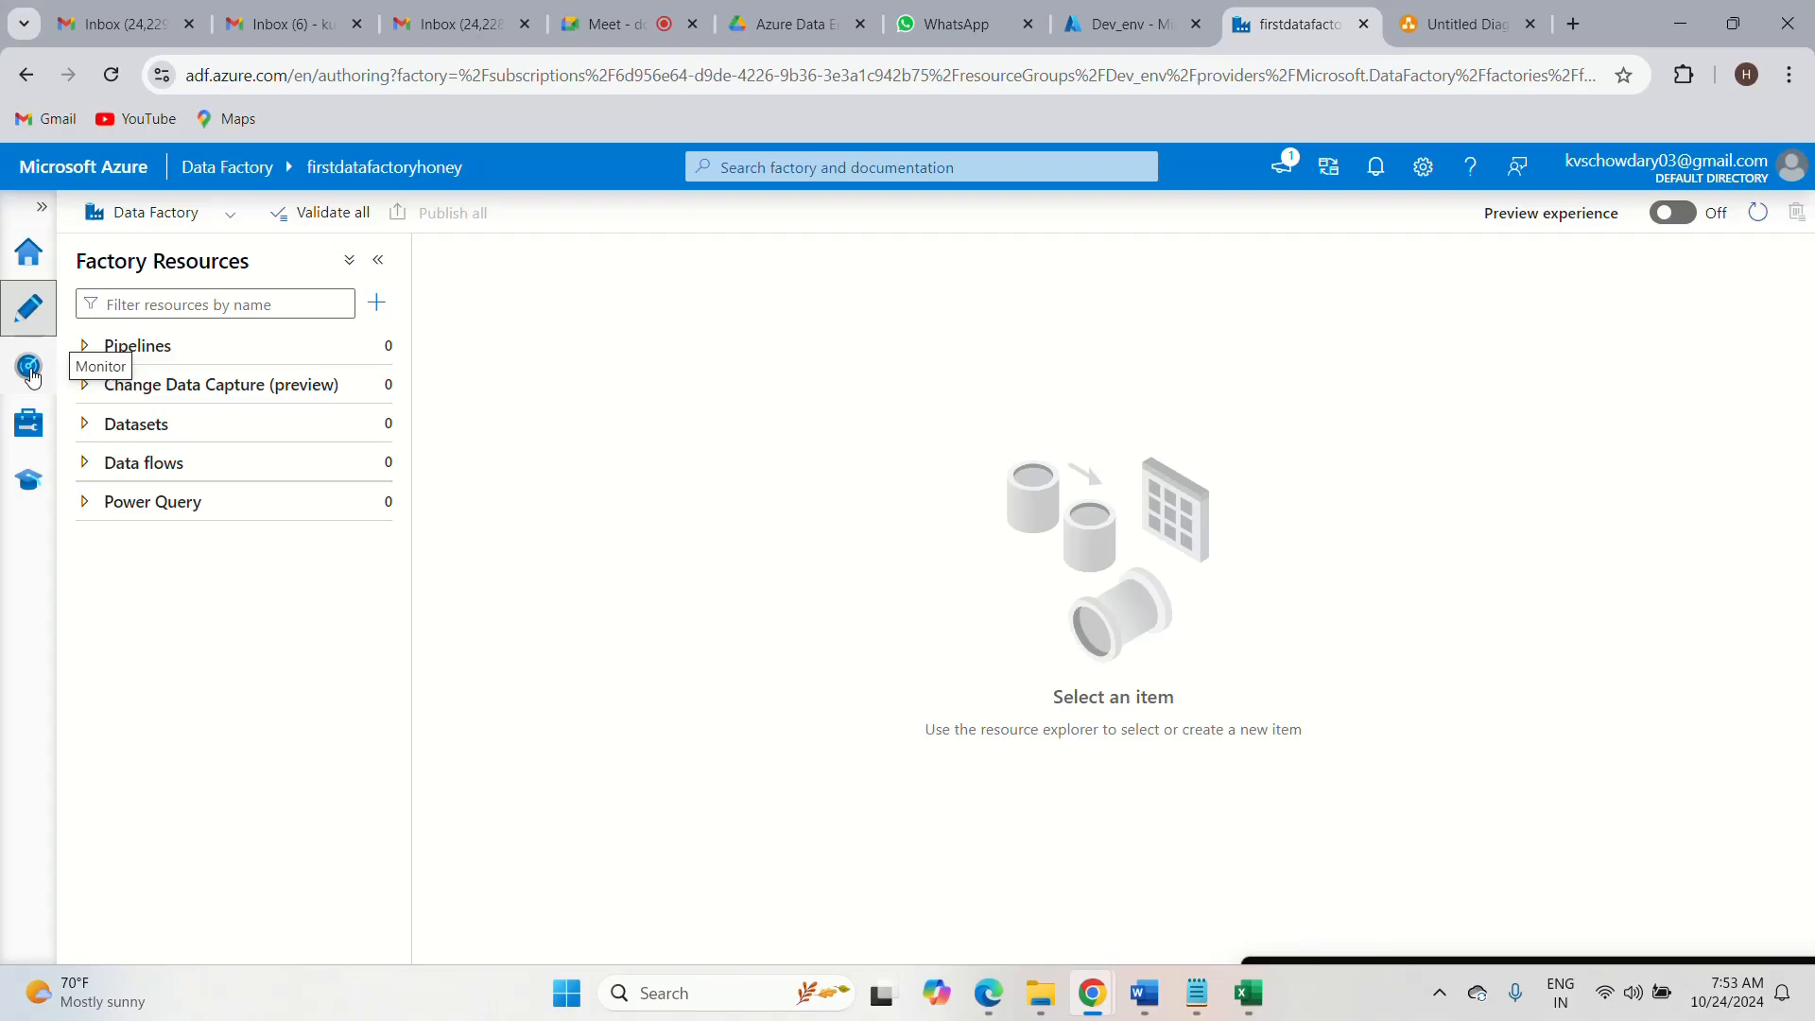
- Review the Monitor page's pipeline runs and the Manage page's linked services in Data Factory Studio, and return to the Author page
click(30, 374)
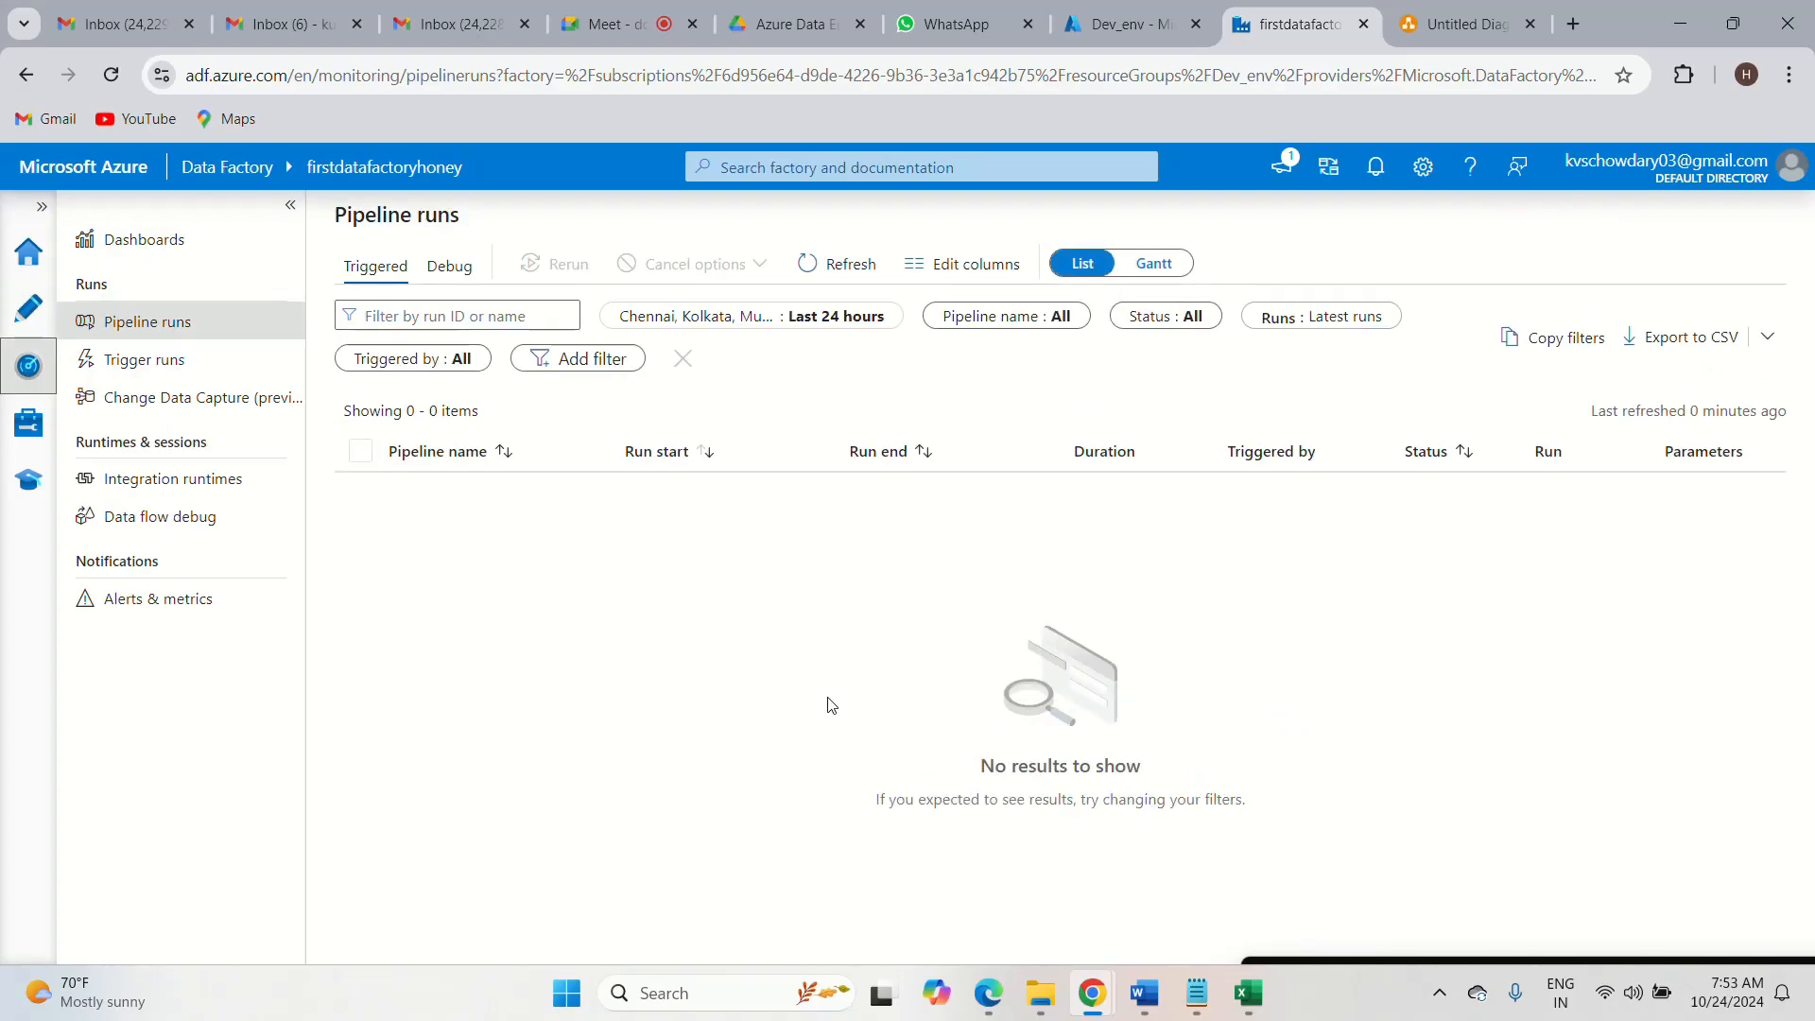
click(30, 312)
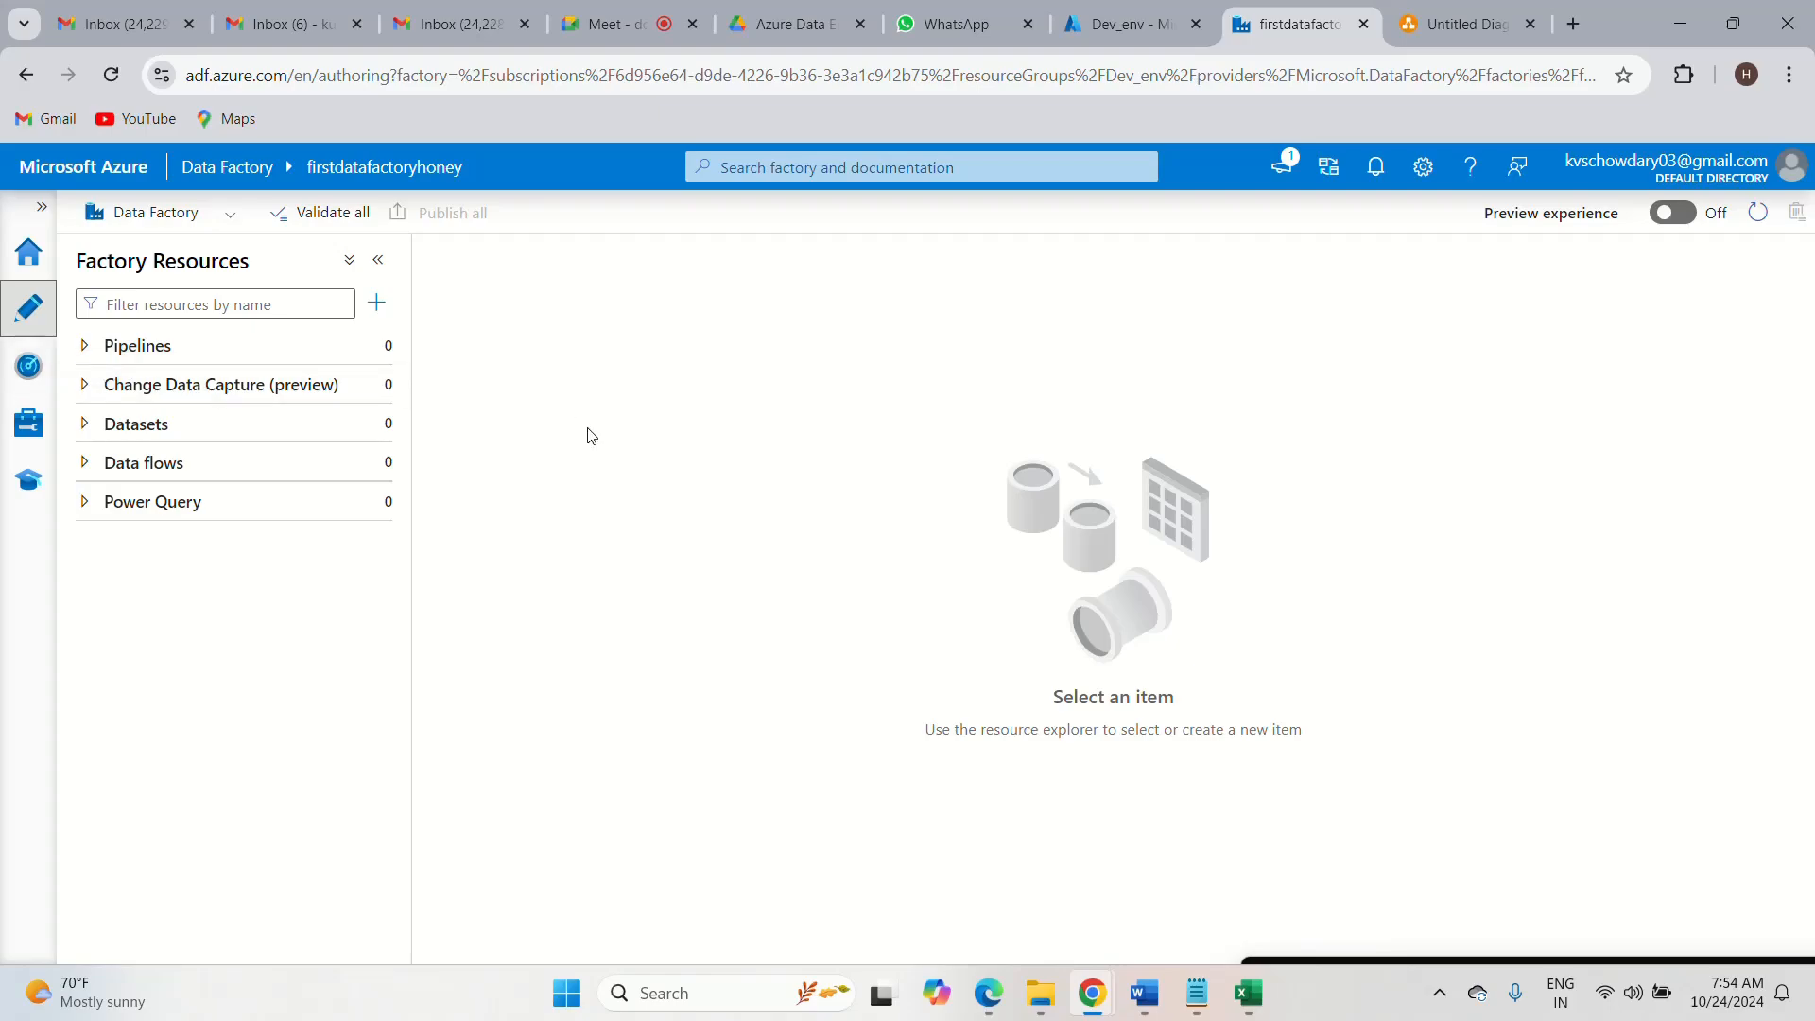
click(38, 376)
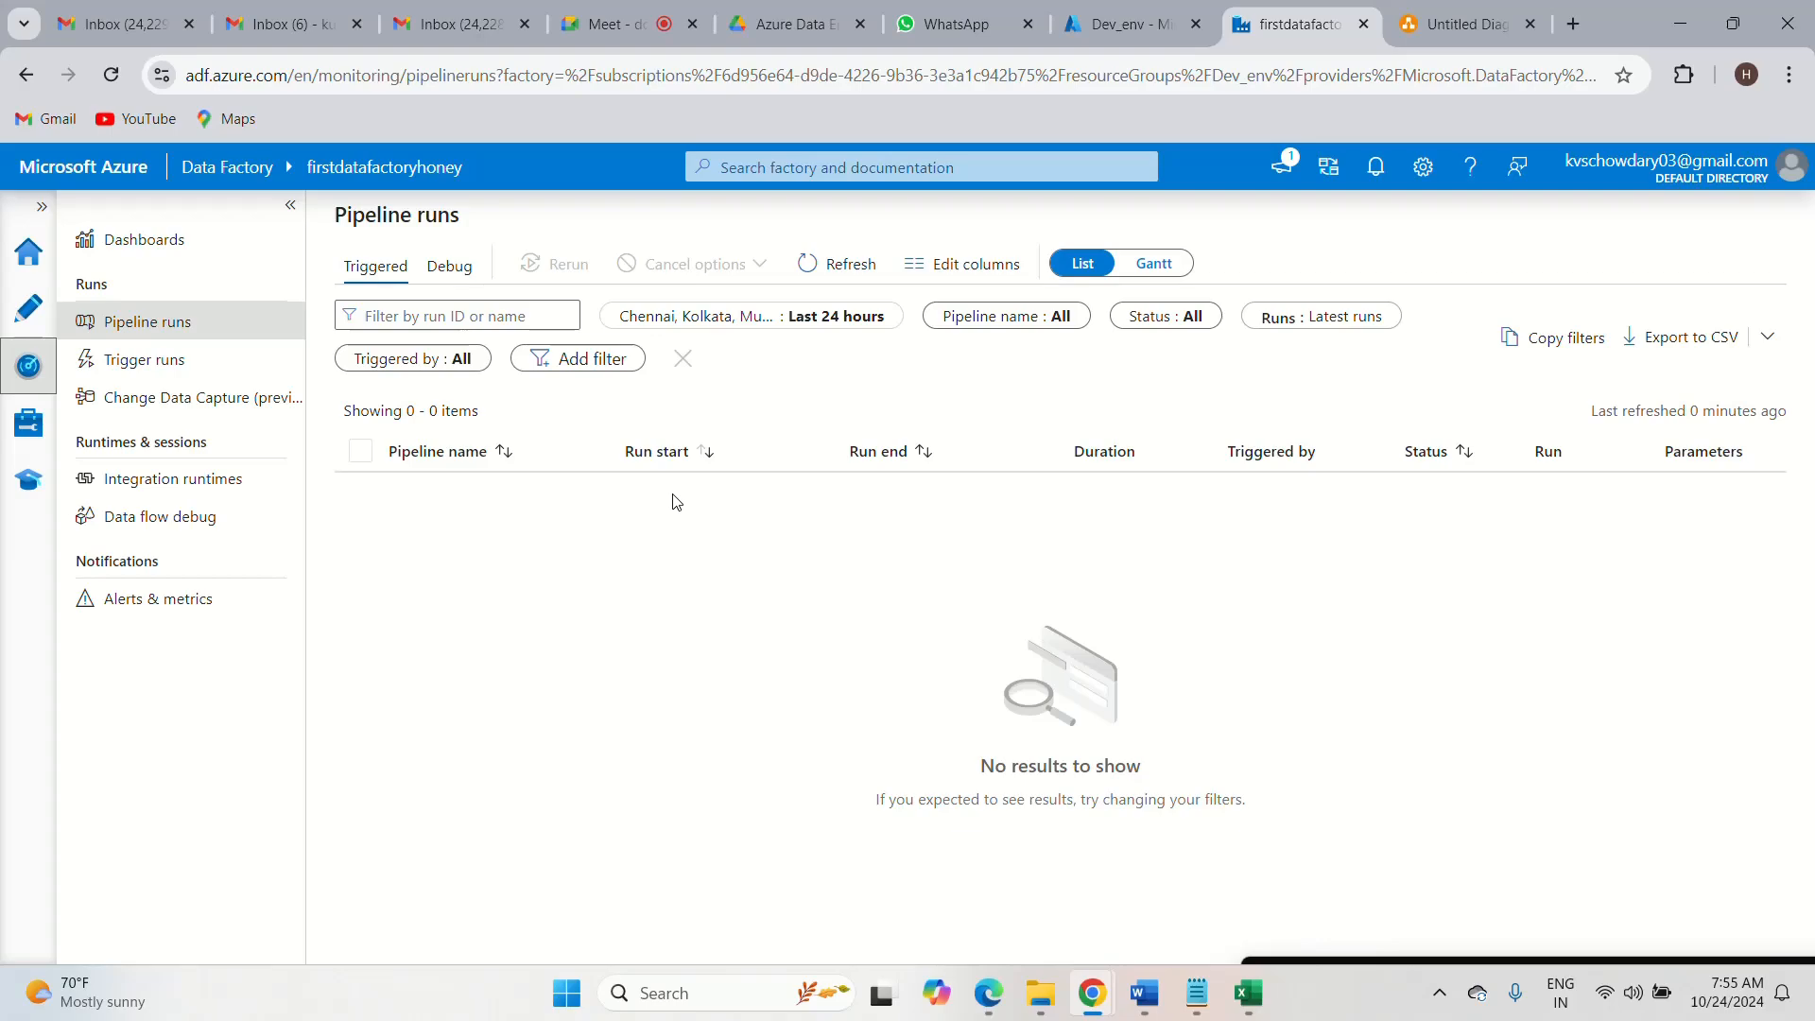
click(29, 430)
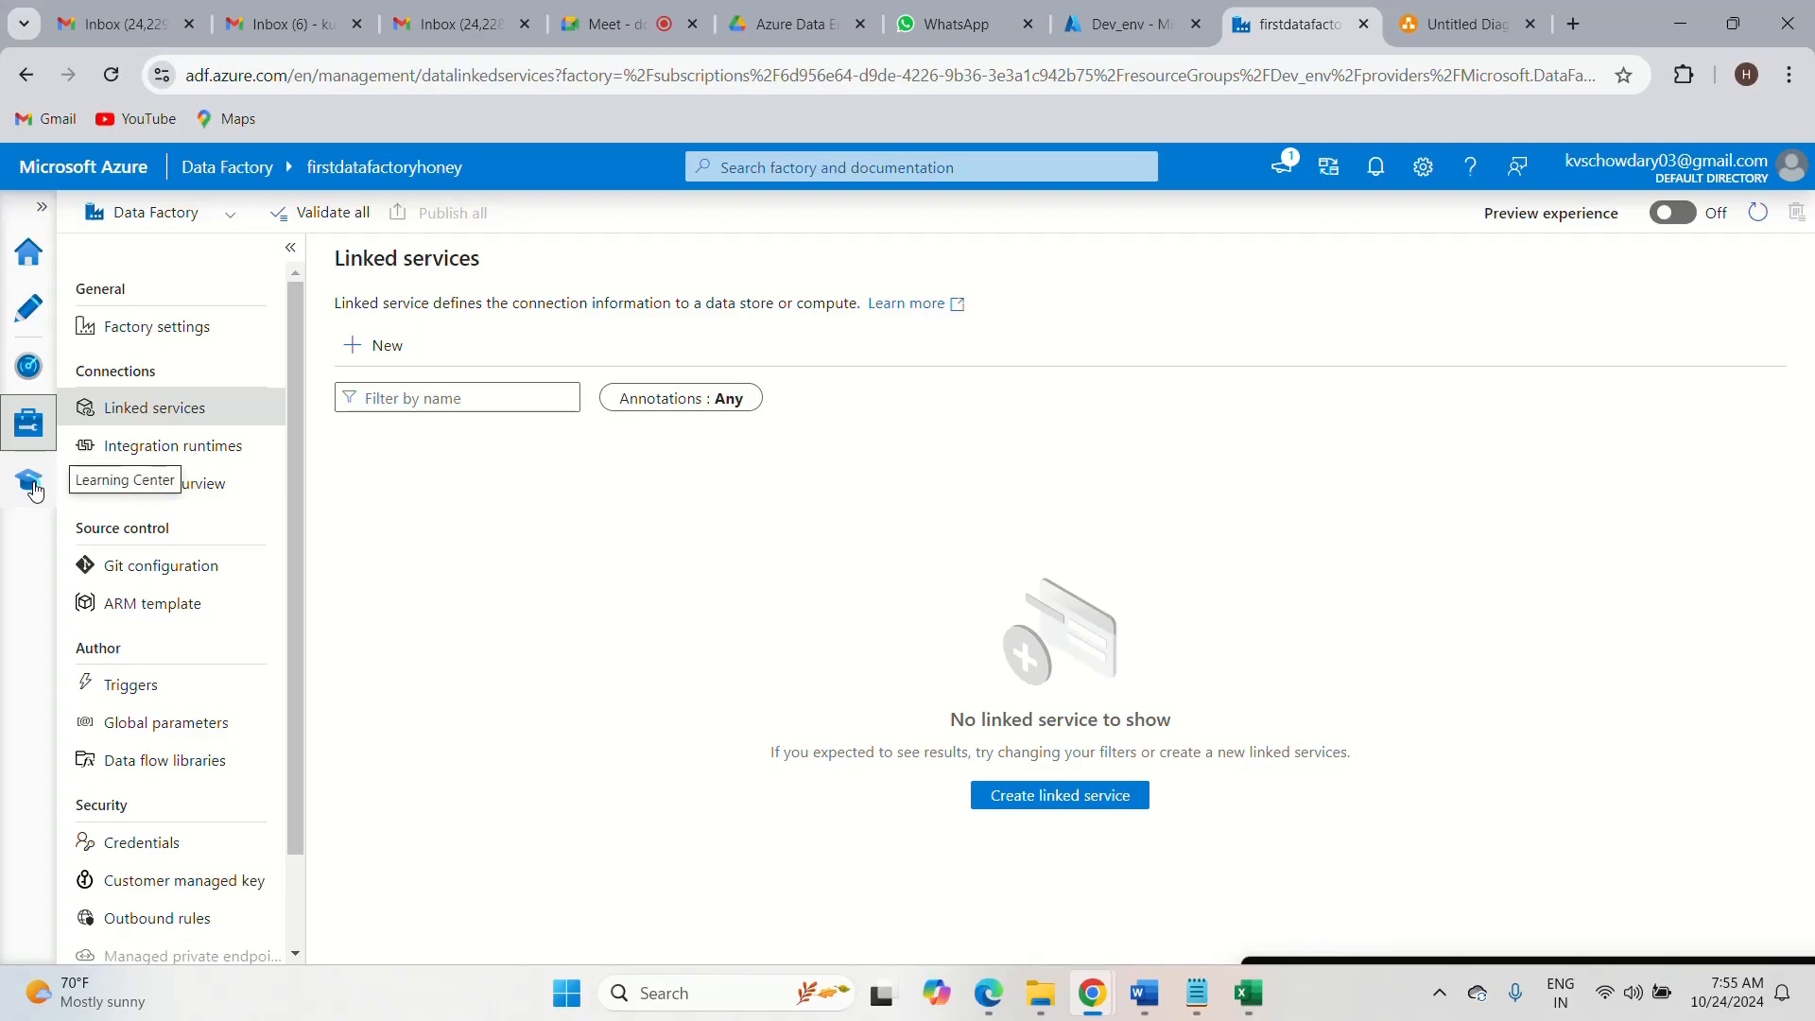
click(17, 331)
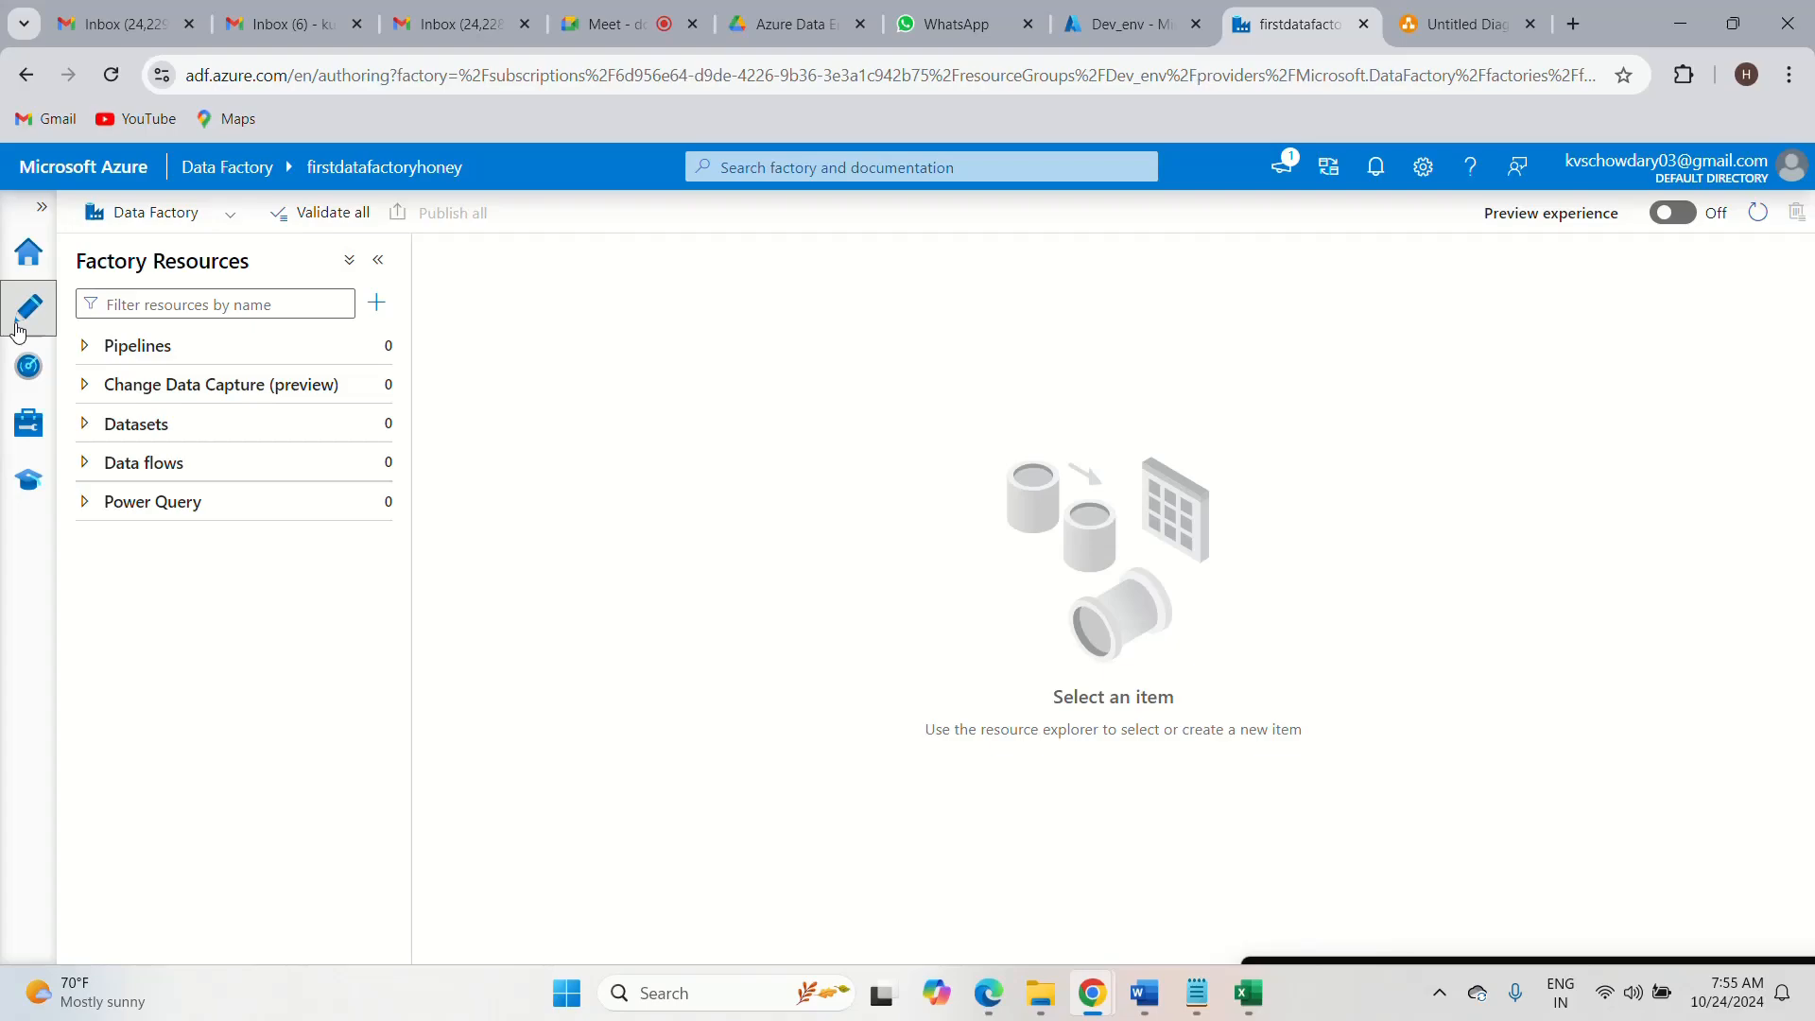
- Create a new, empty pipeline under Pipelines in the Factory Resources
click(89, 352)
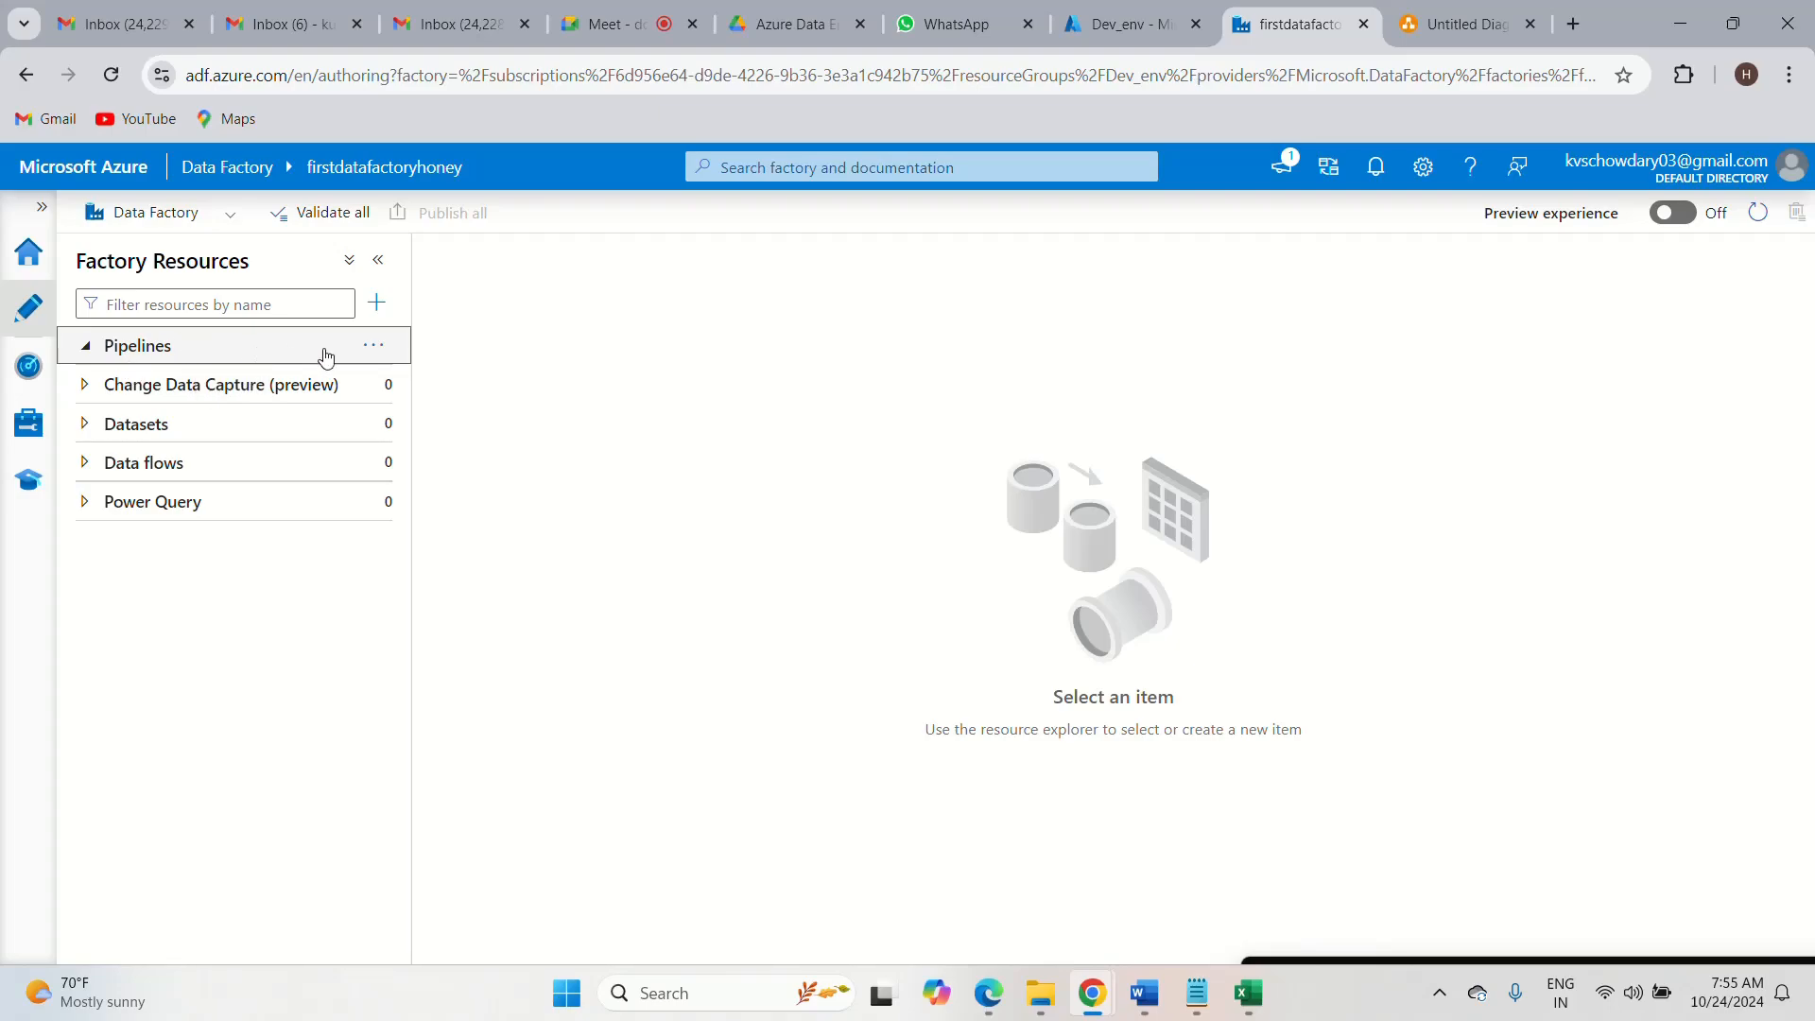
click(373, 348)
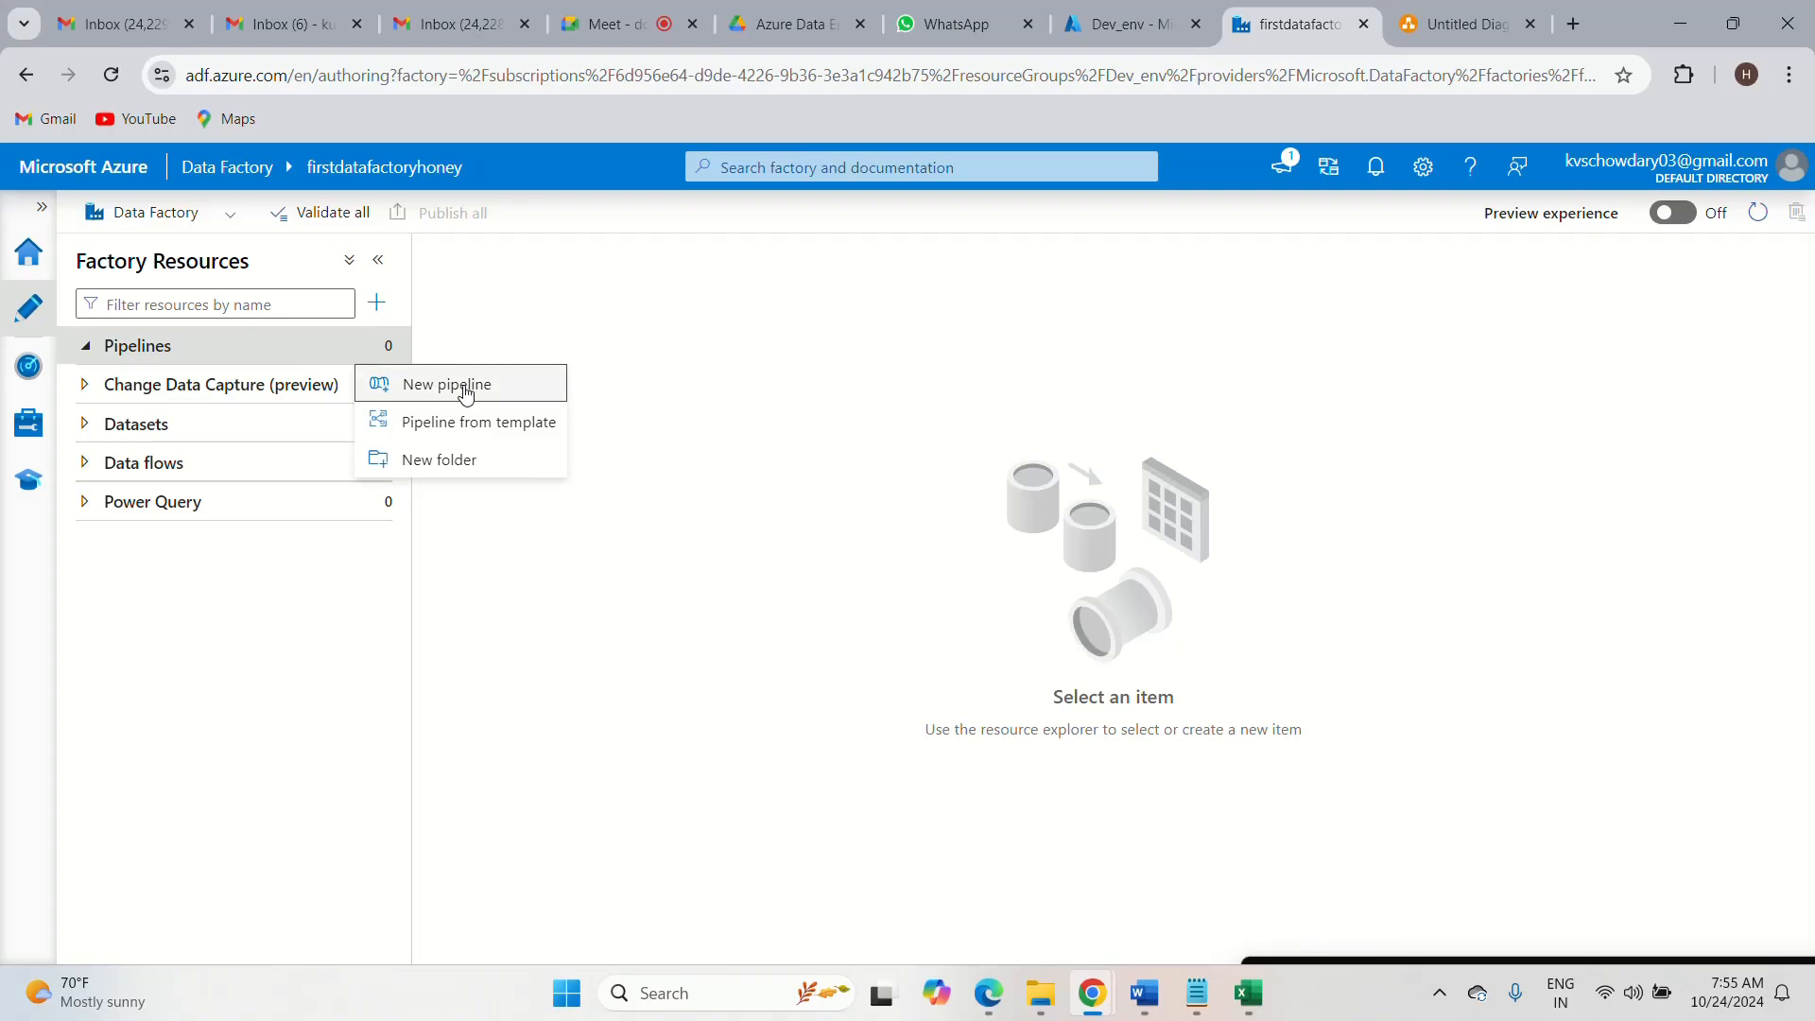
click(464, 388)
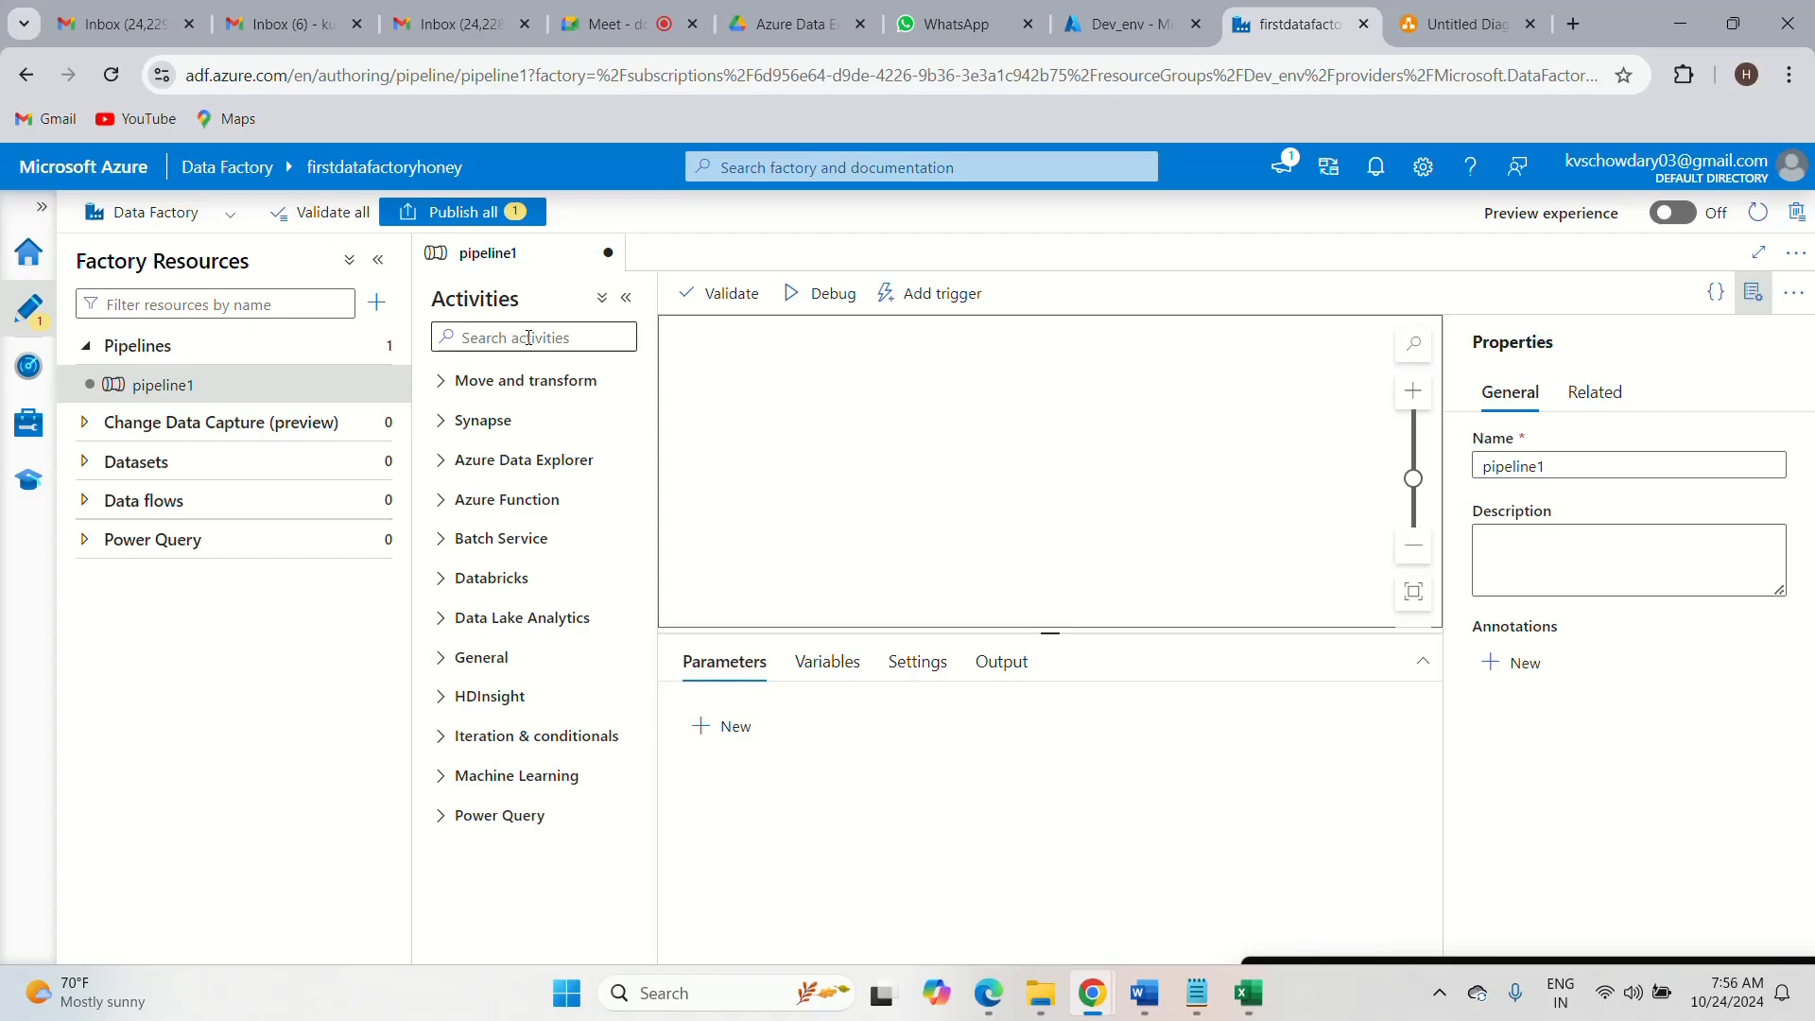
- Add a Copy data activity from the Move and transform group to the pipeline canvas
click(445, 385)
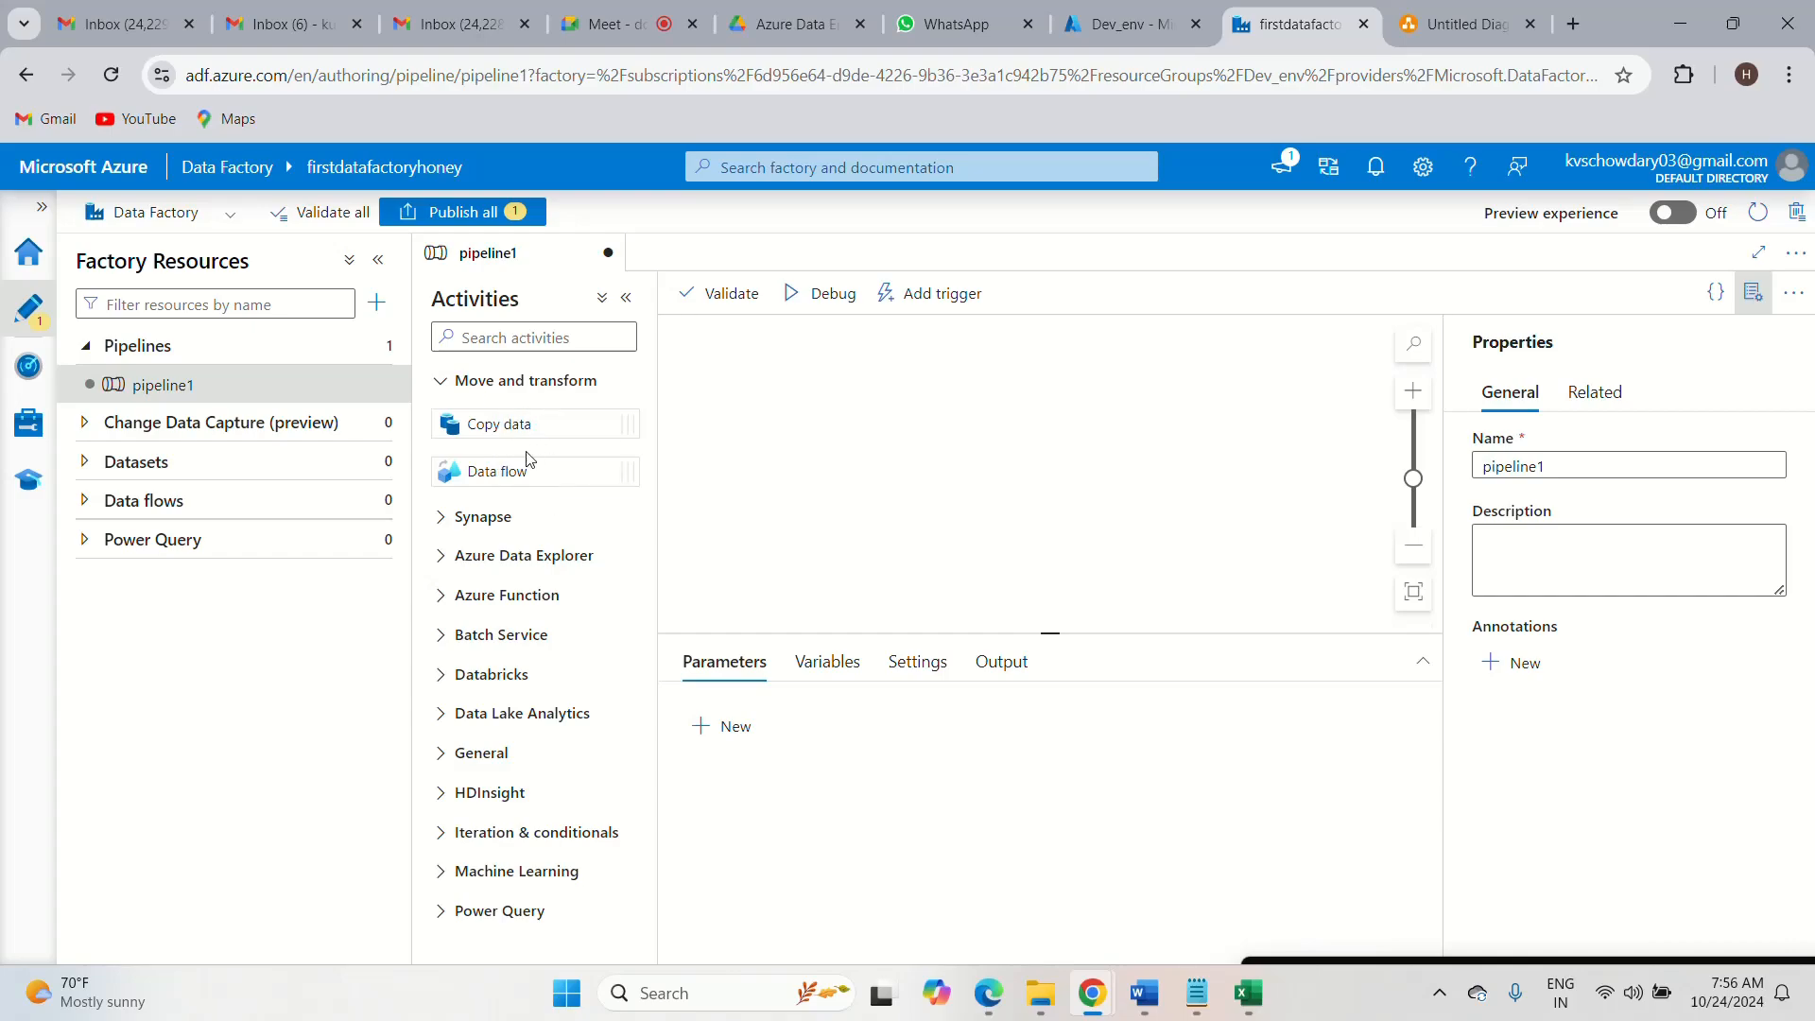
click(446, 382)
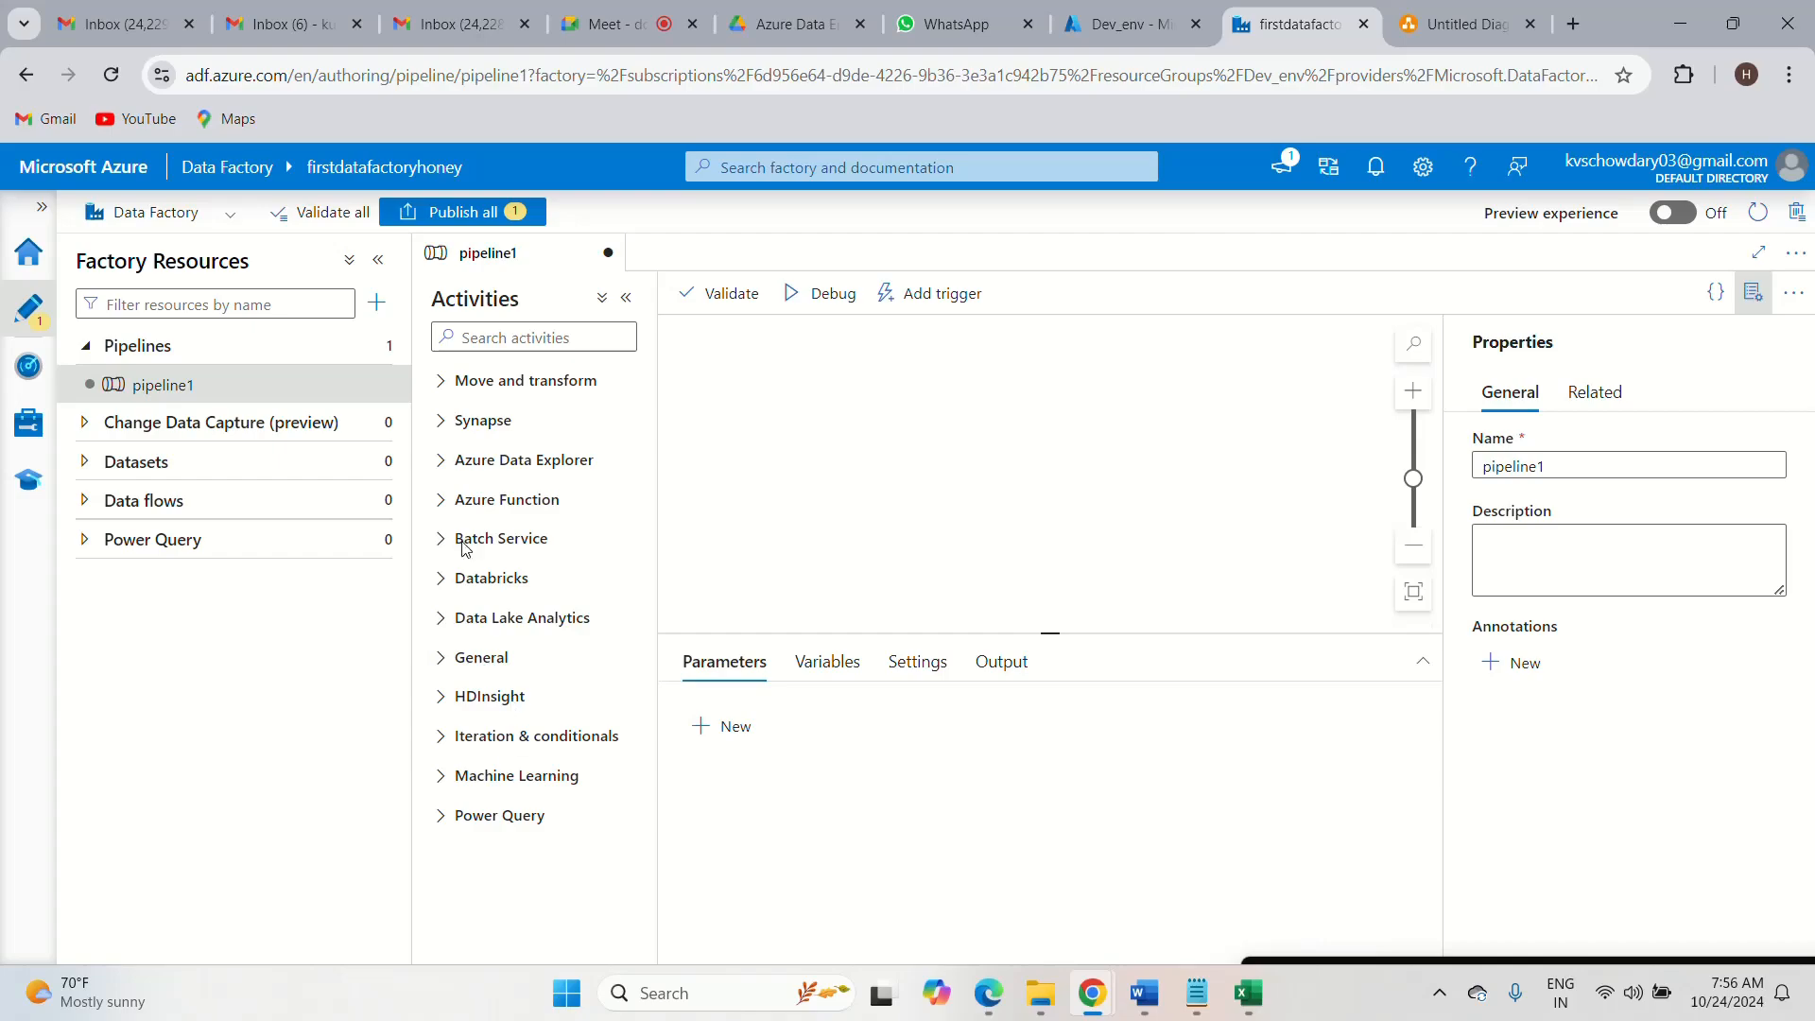
click(440, 386)
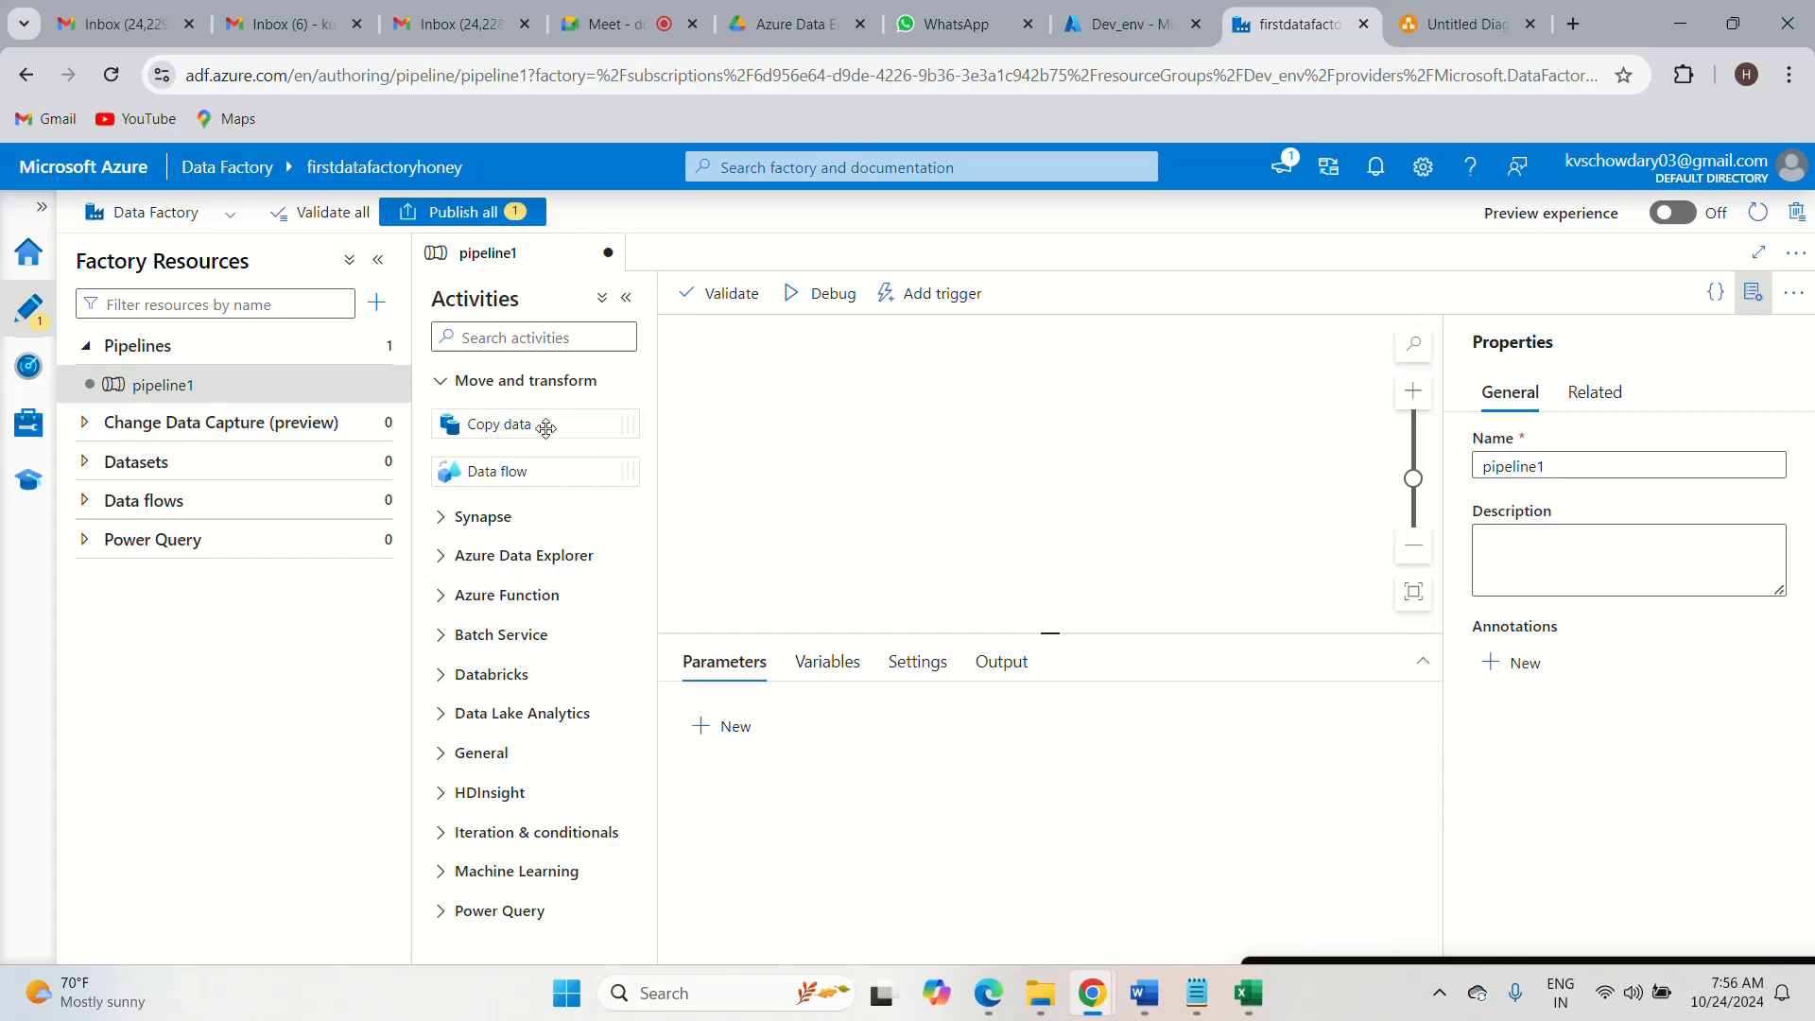
drag(546, 427, 886, 442)
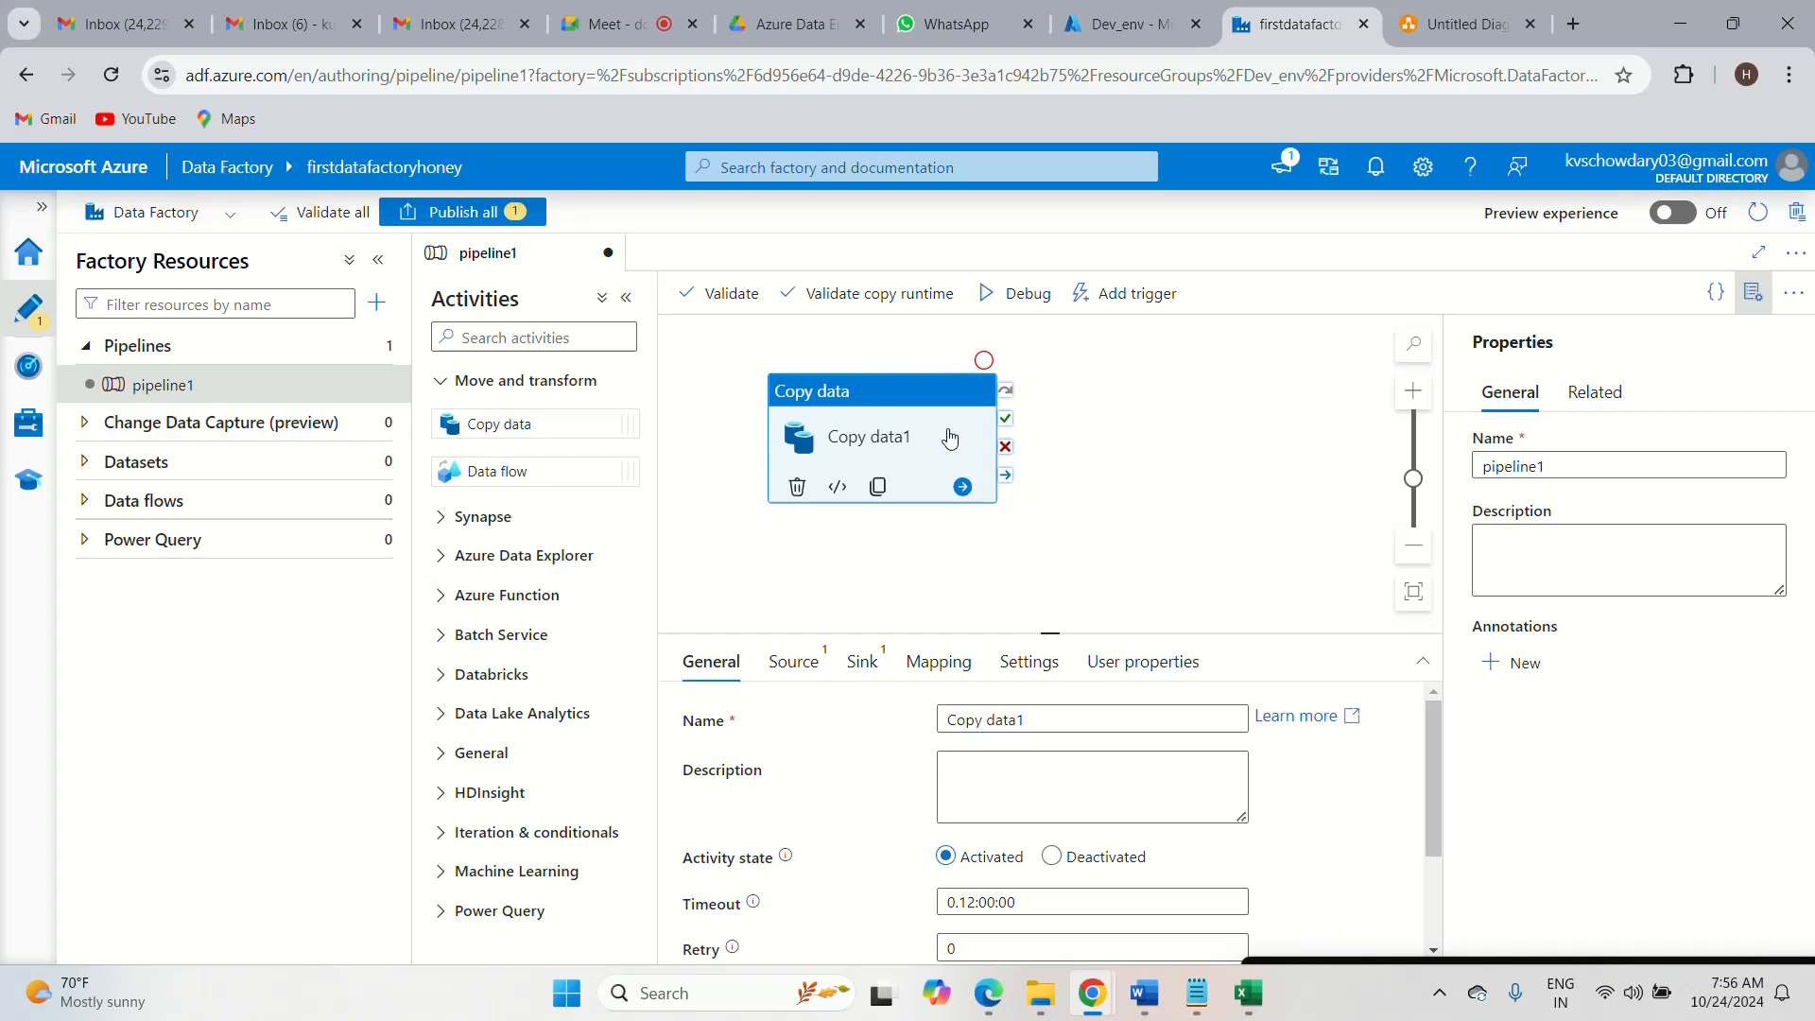
- Switch to the Azure portal and open the sourcefiles container of the vishnufiles storage account
click(1132, 26)
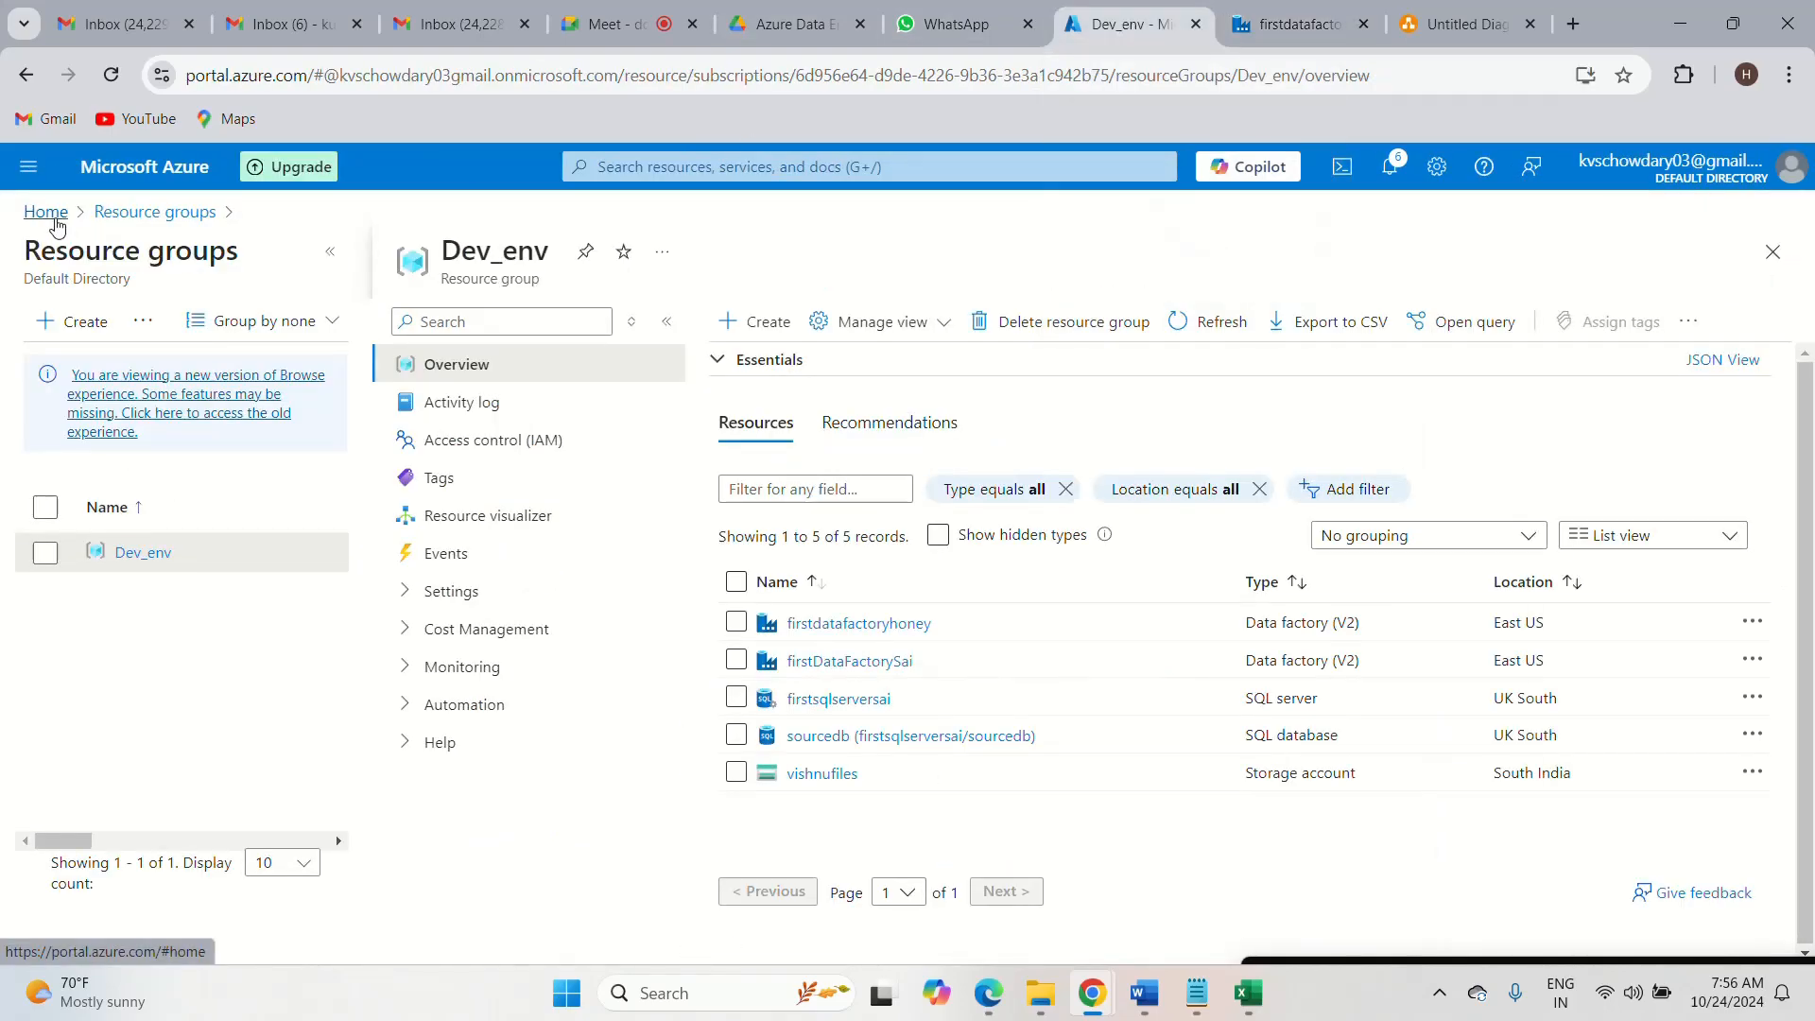
click(55, 221)
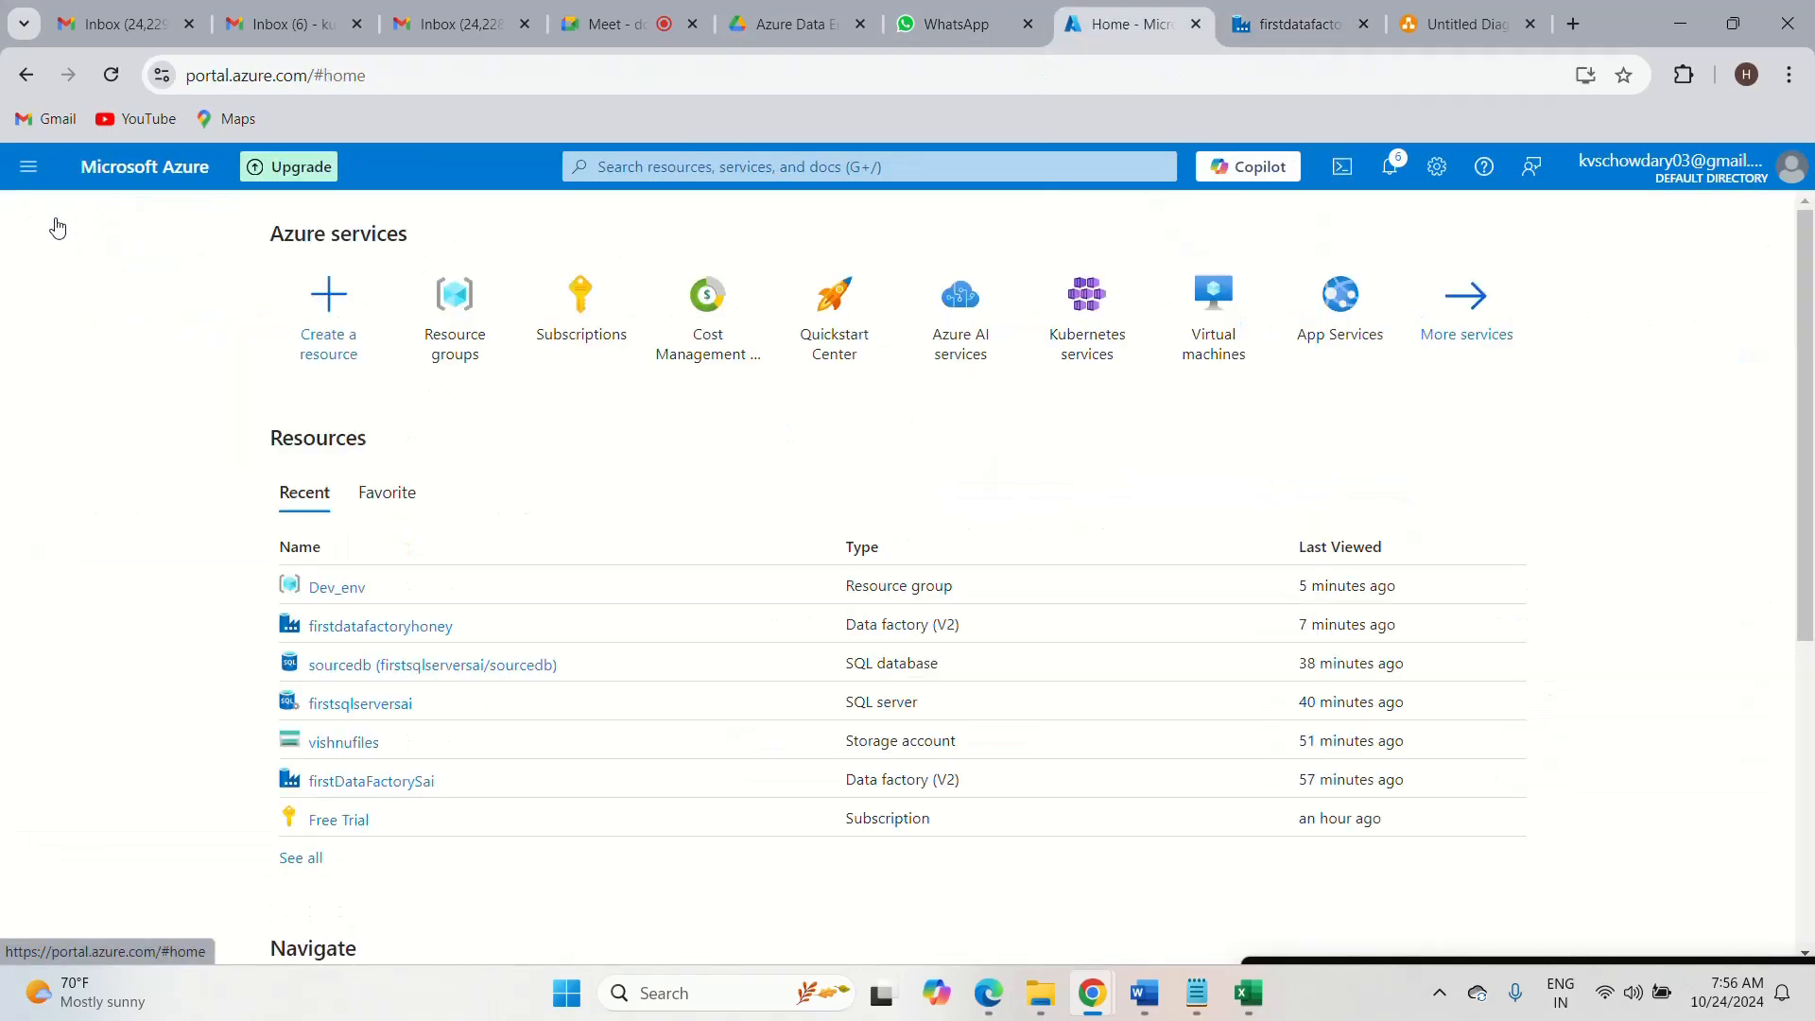
click(345, 742)
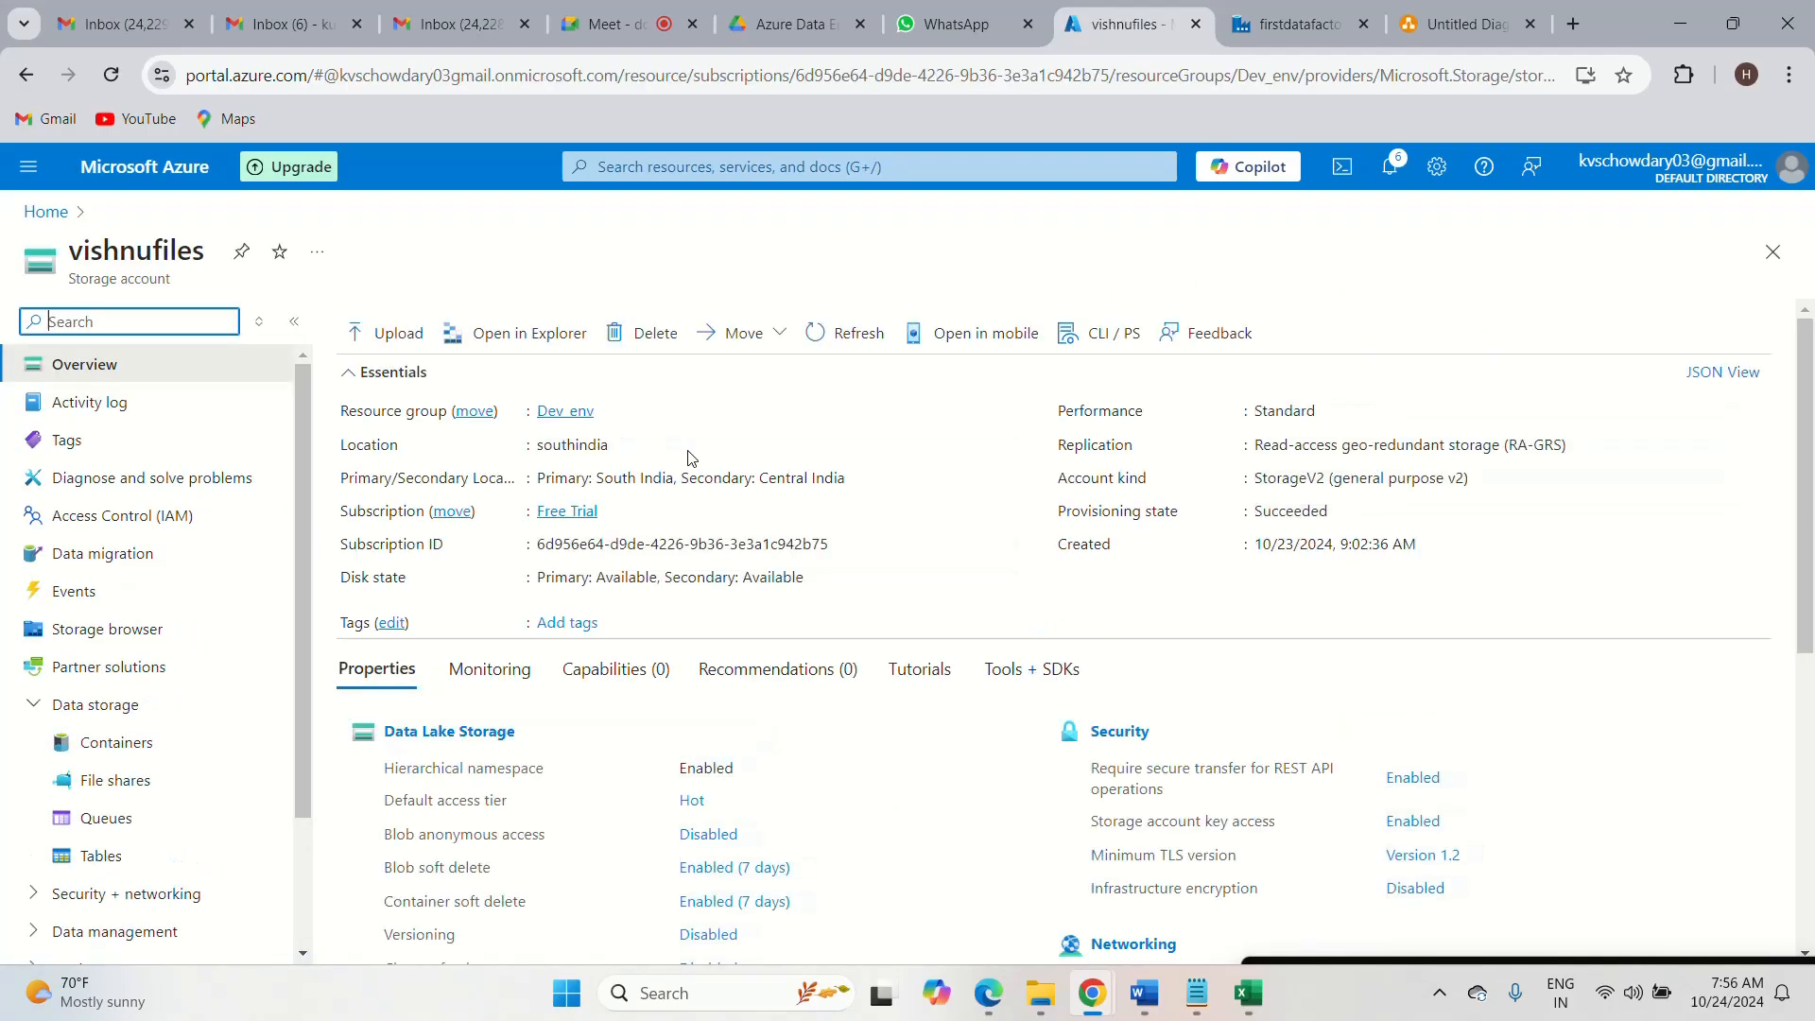
click(134, 747)
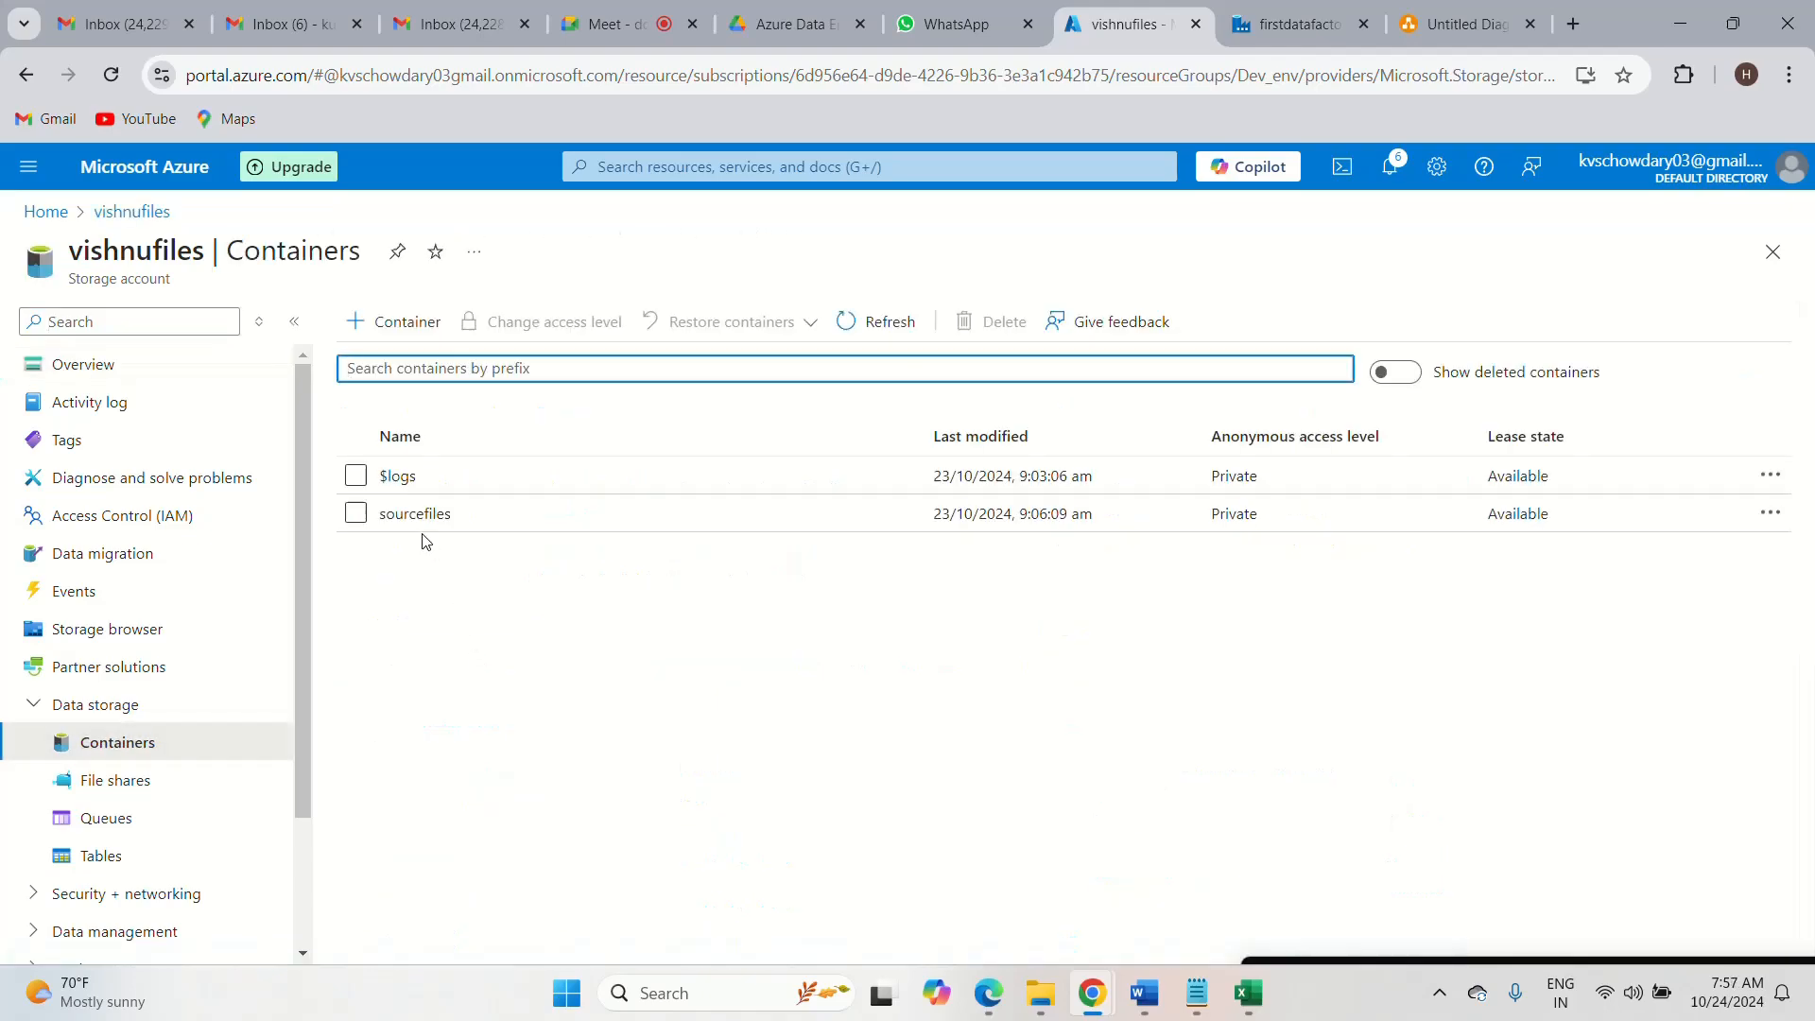
click(414, 518)
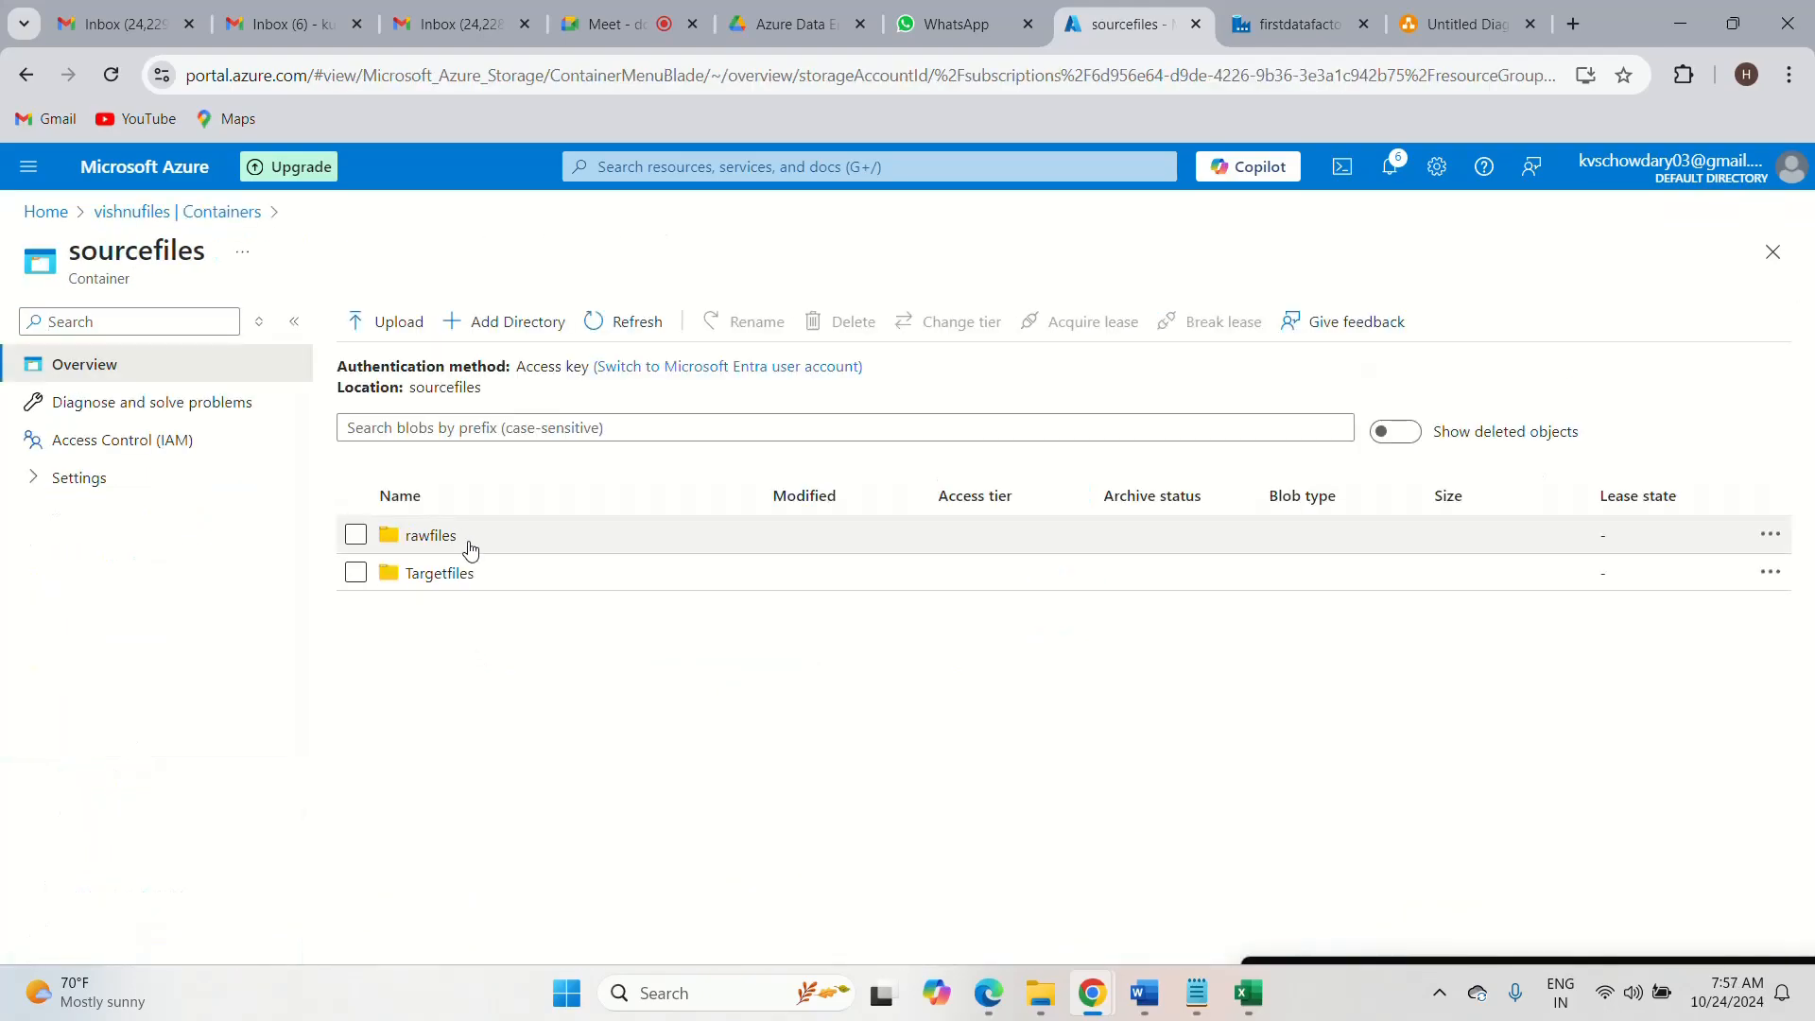
- Delete Employee.csv from the rawfiles folder of the sourcefiles container
click(433, 536)
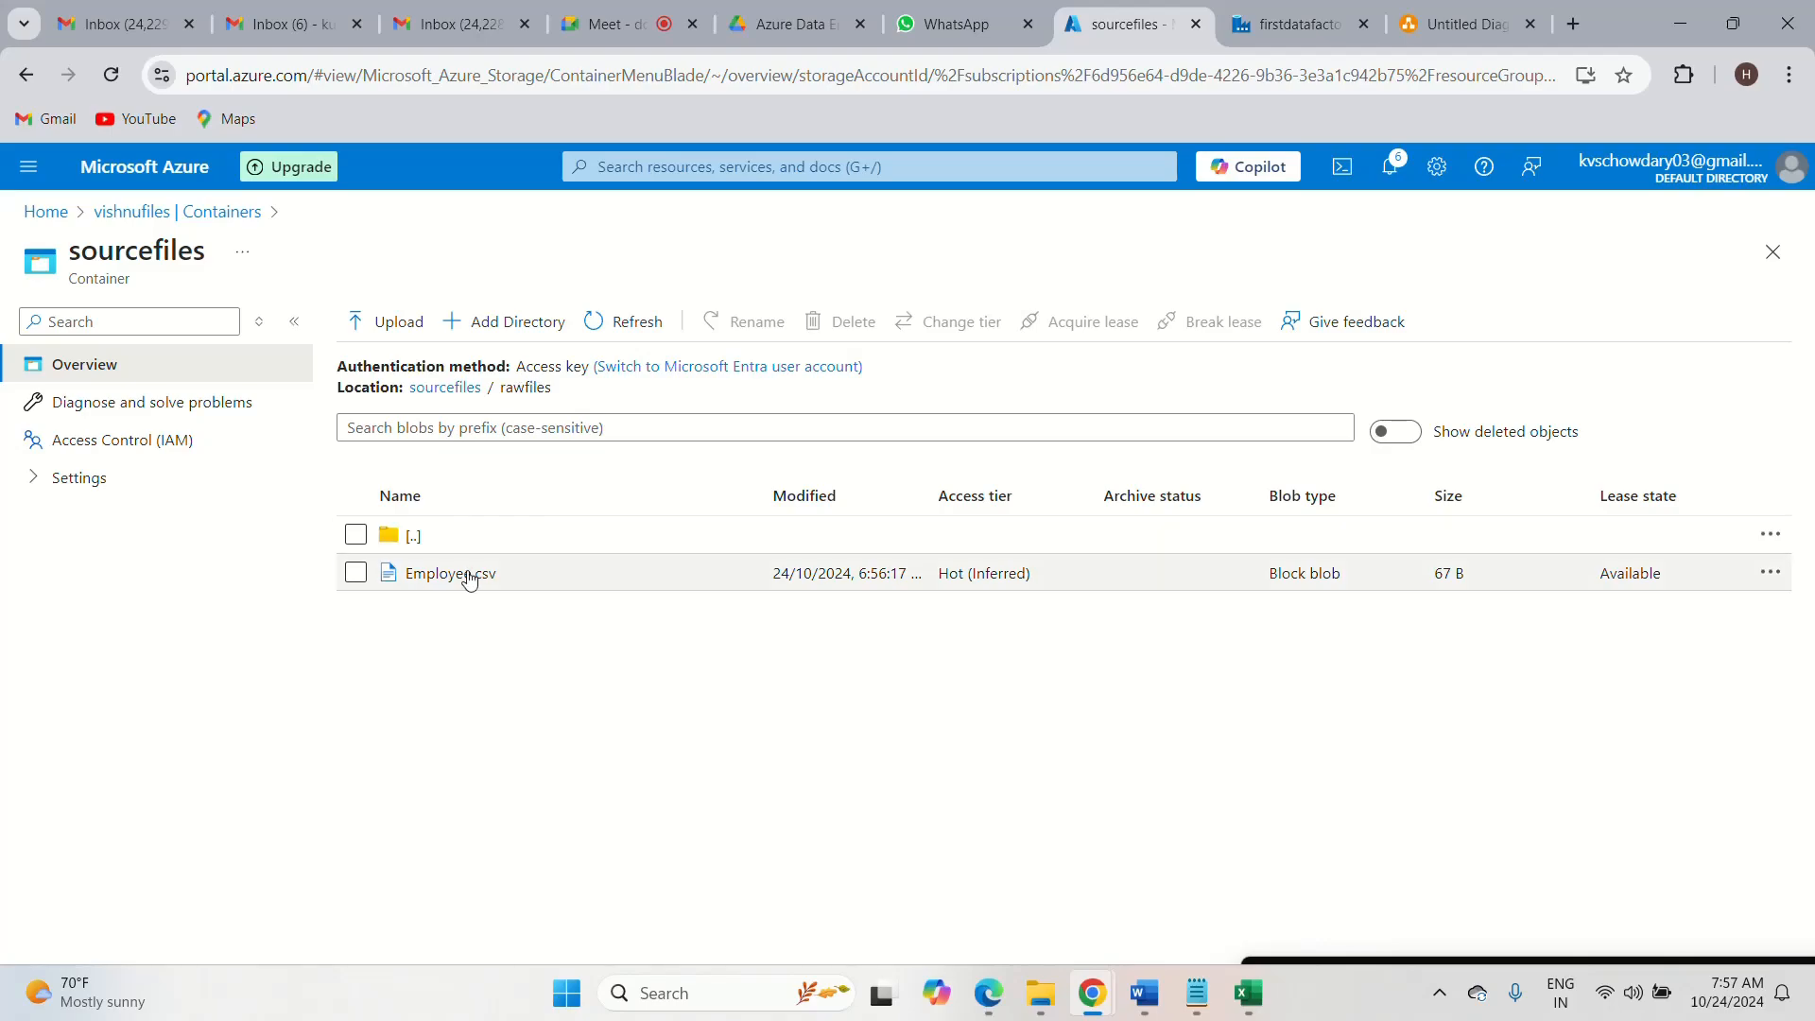
click(358, 574)
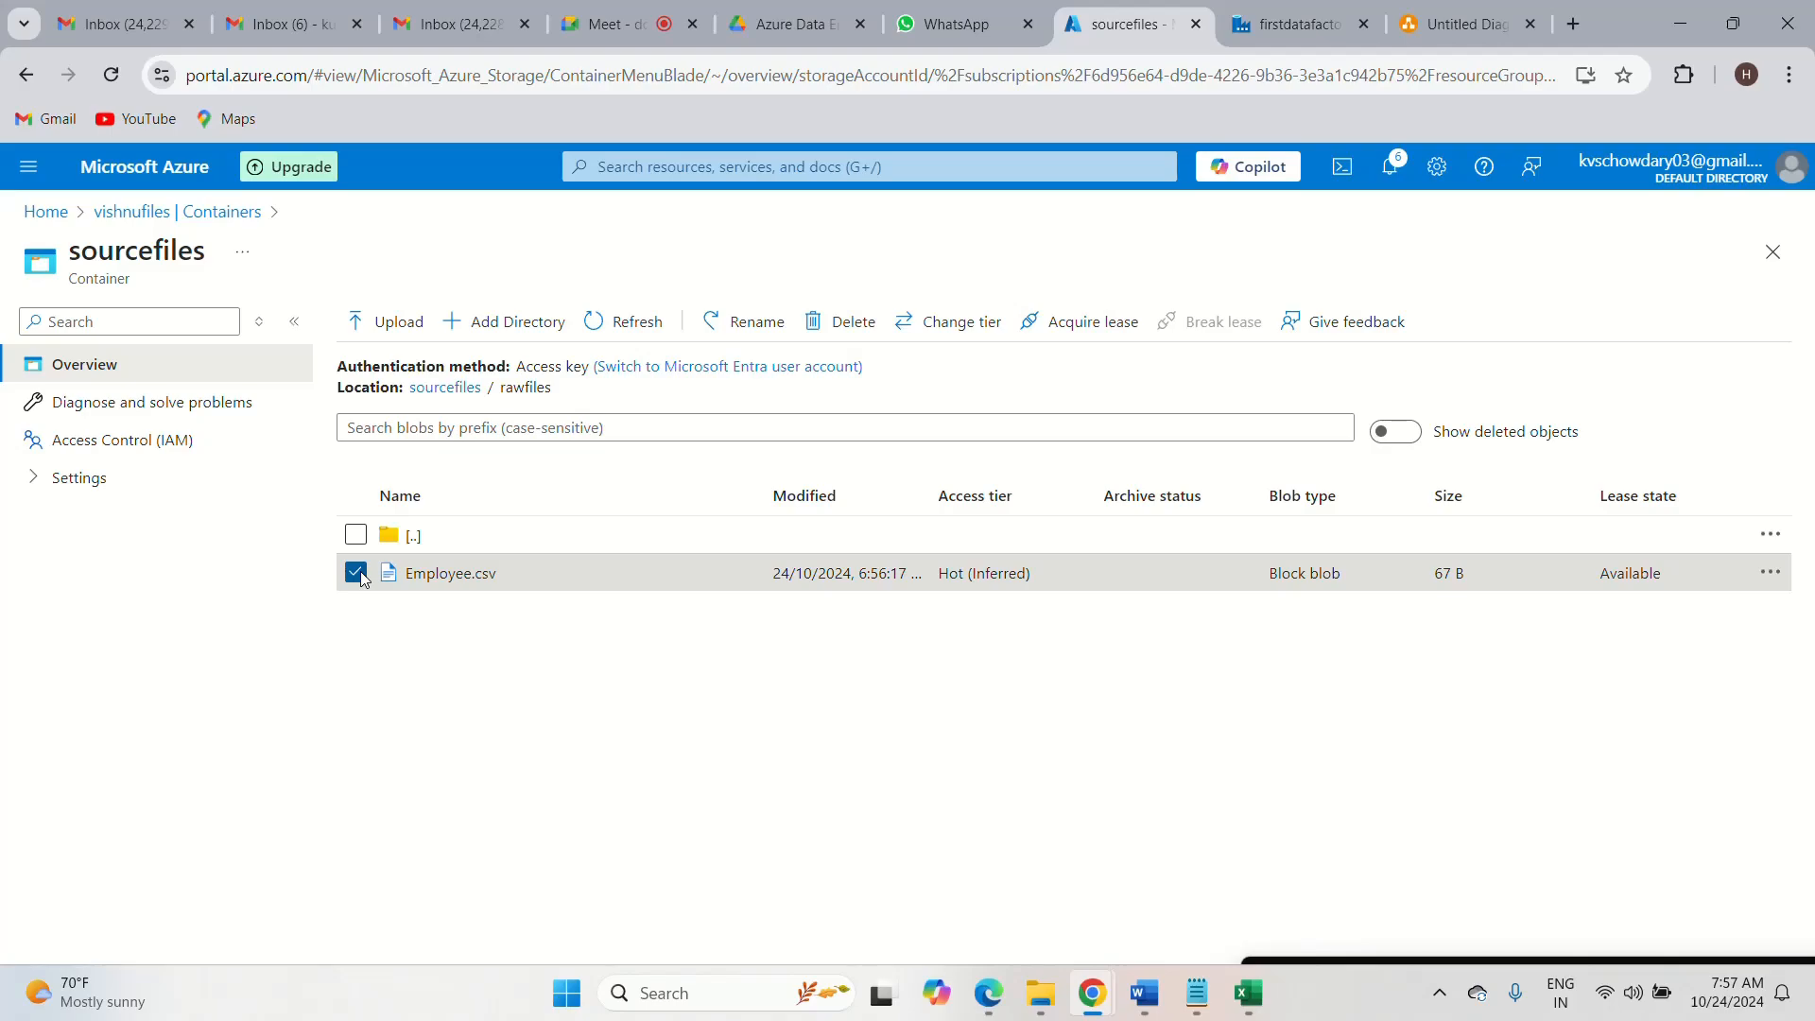
click(843, 324)
click(887, 720)
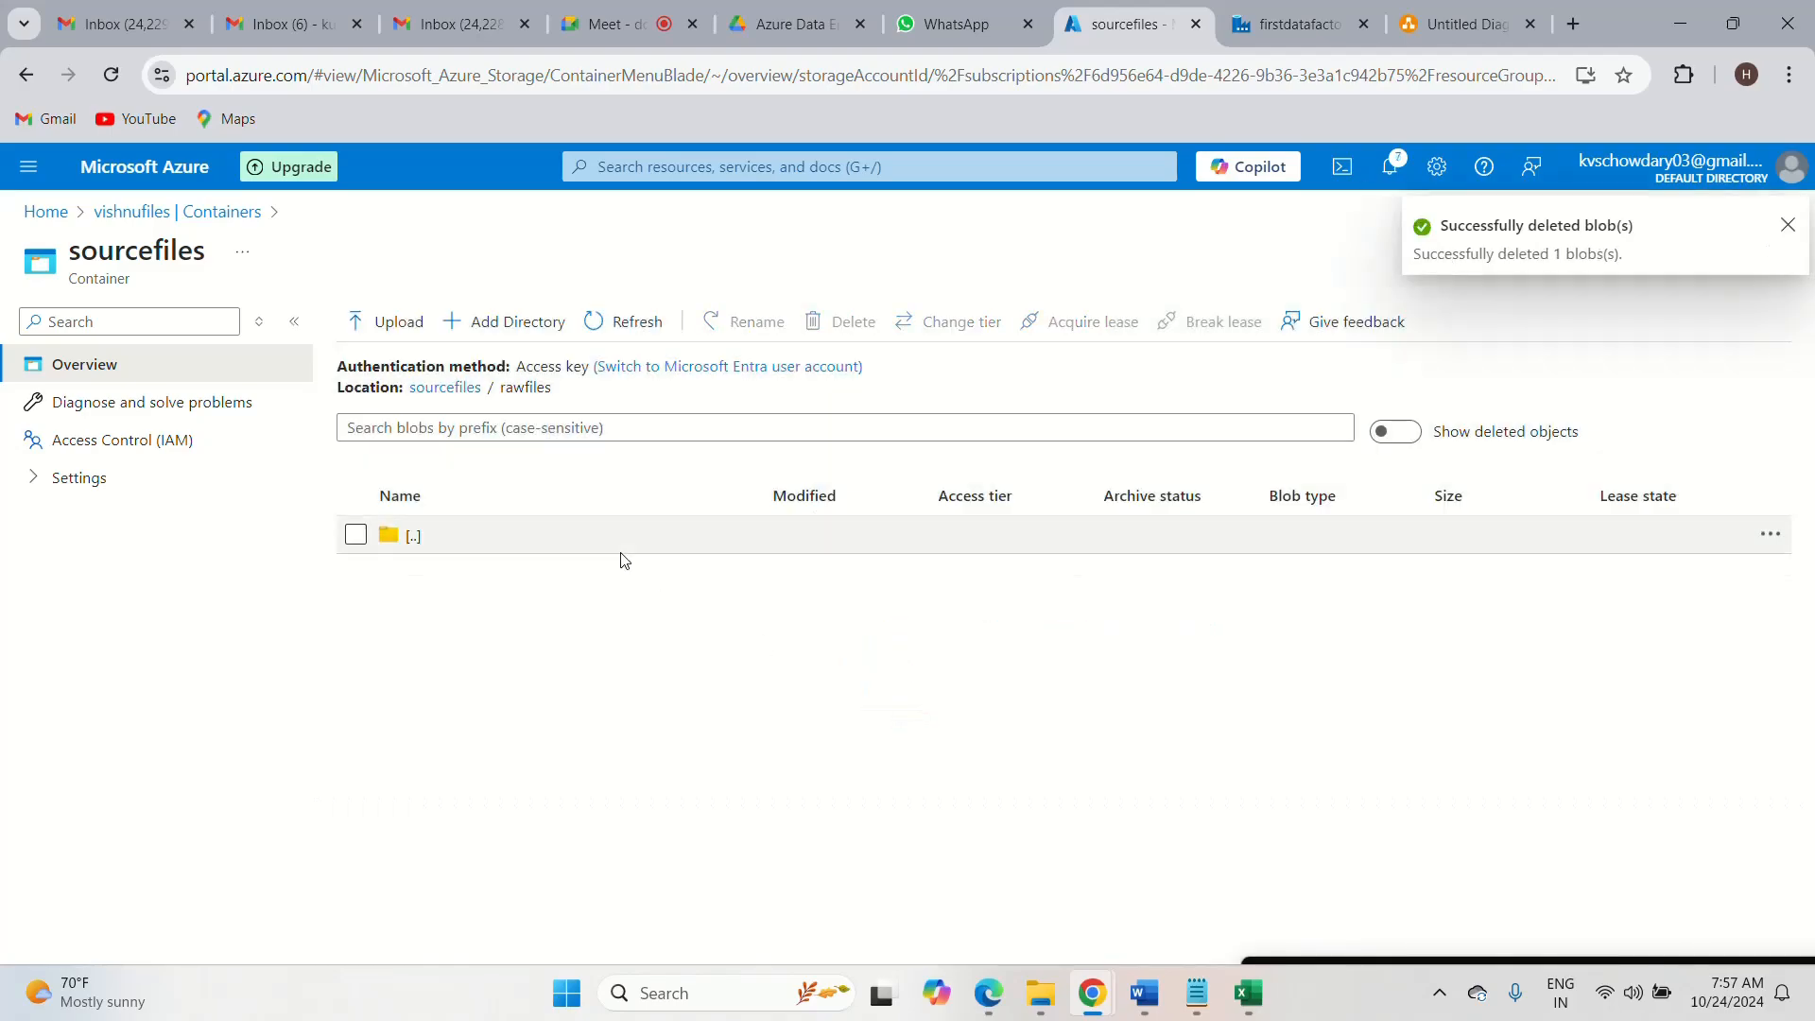
- Delete Employee.csv from the Targetfiles folder of the sourcefiles container
click(463, 389)
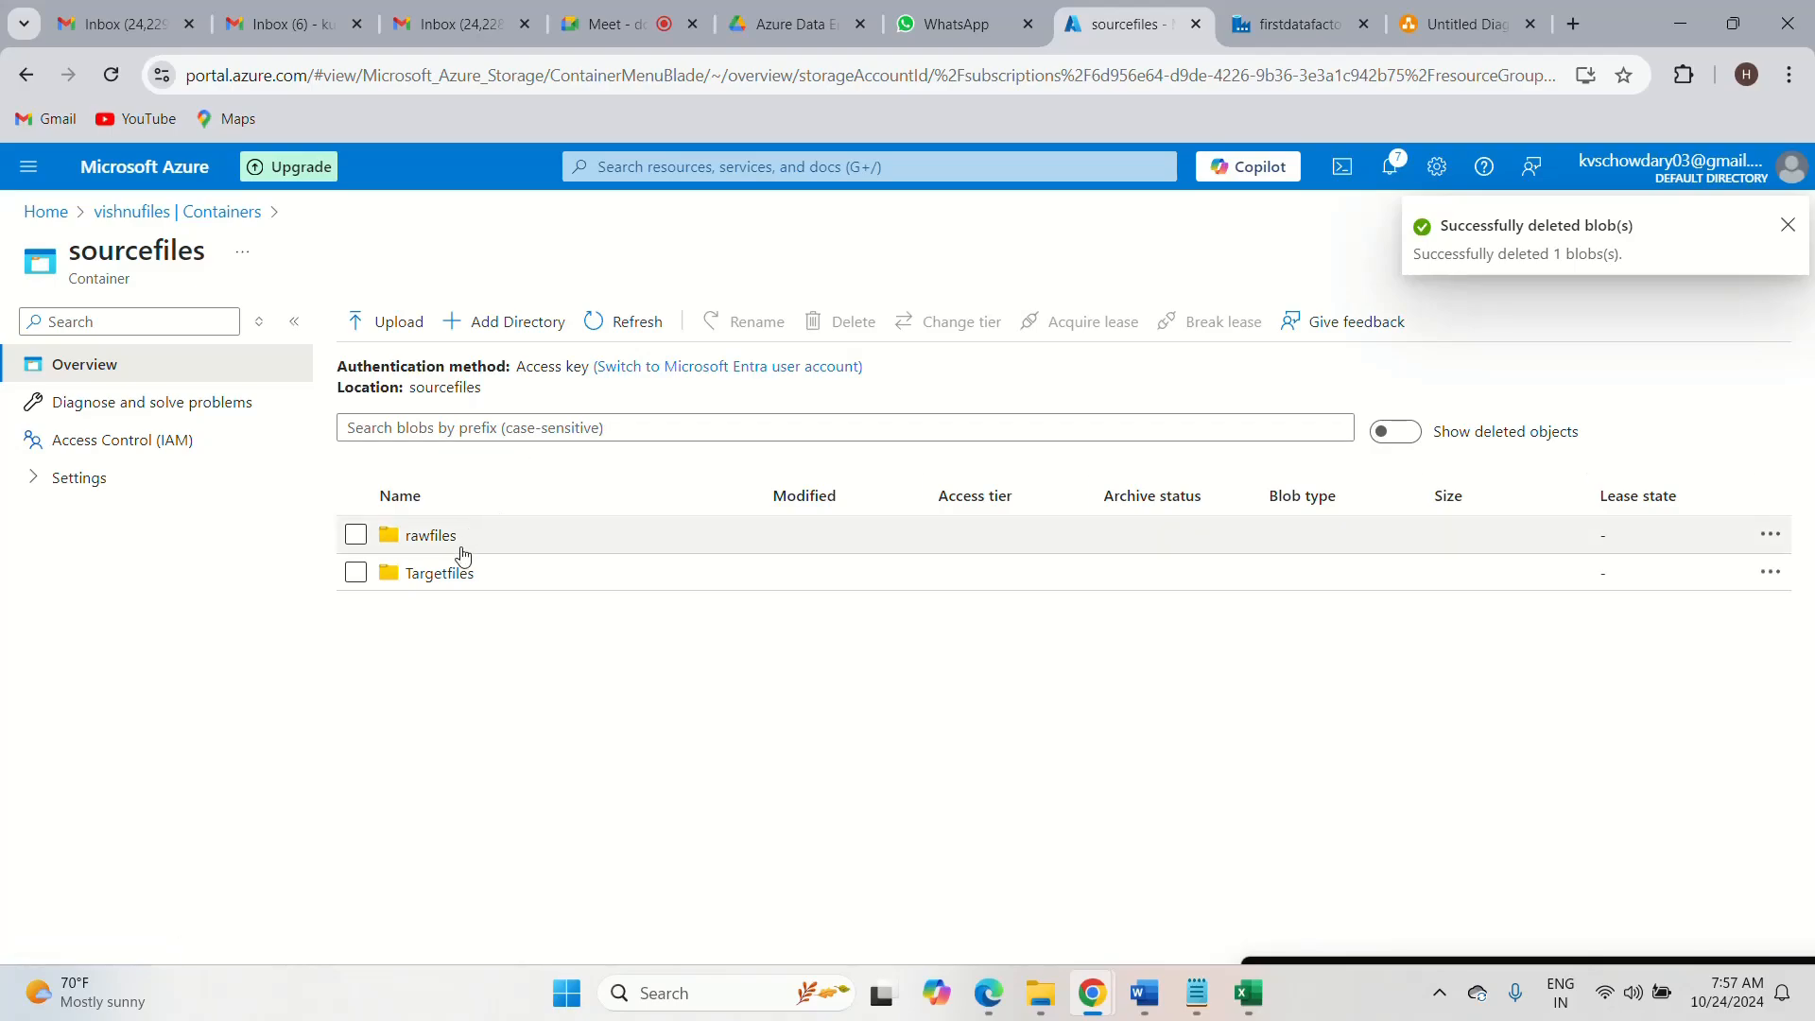
click(440, 574)
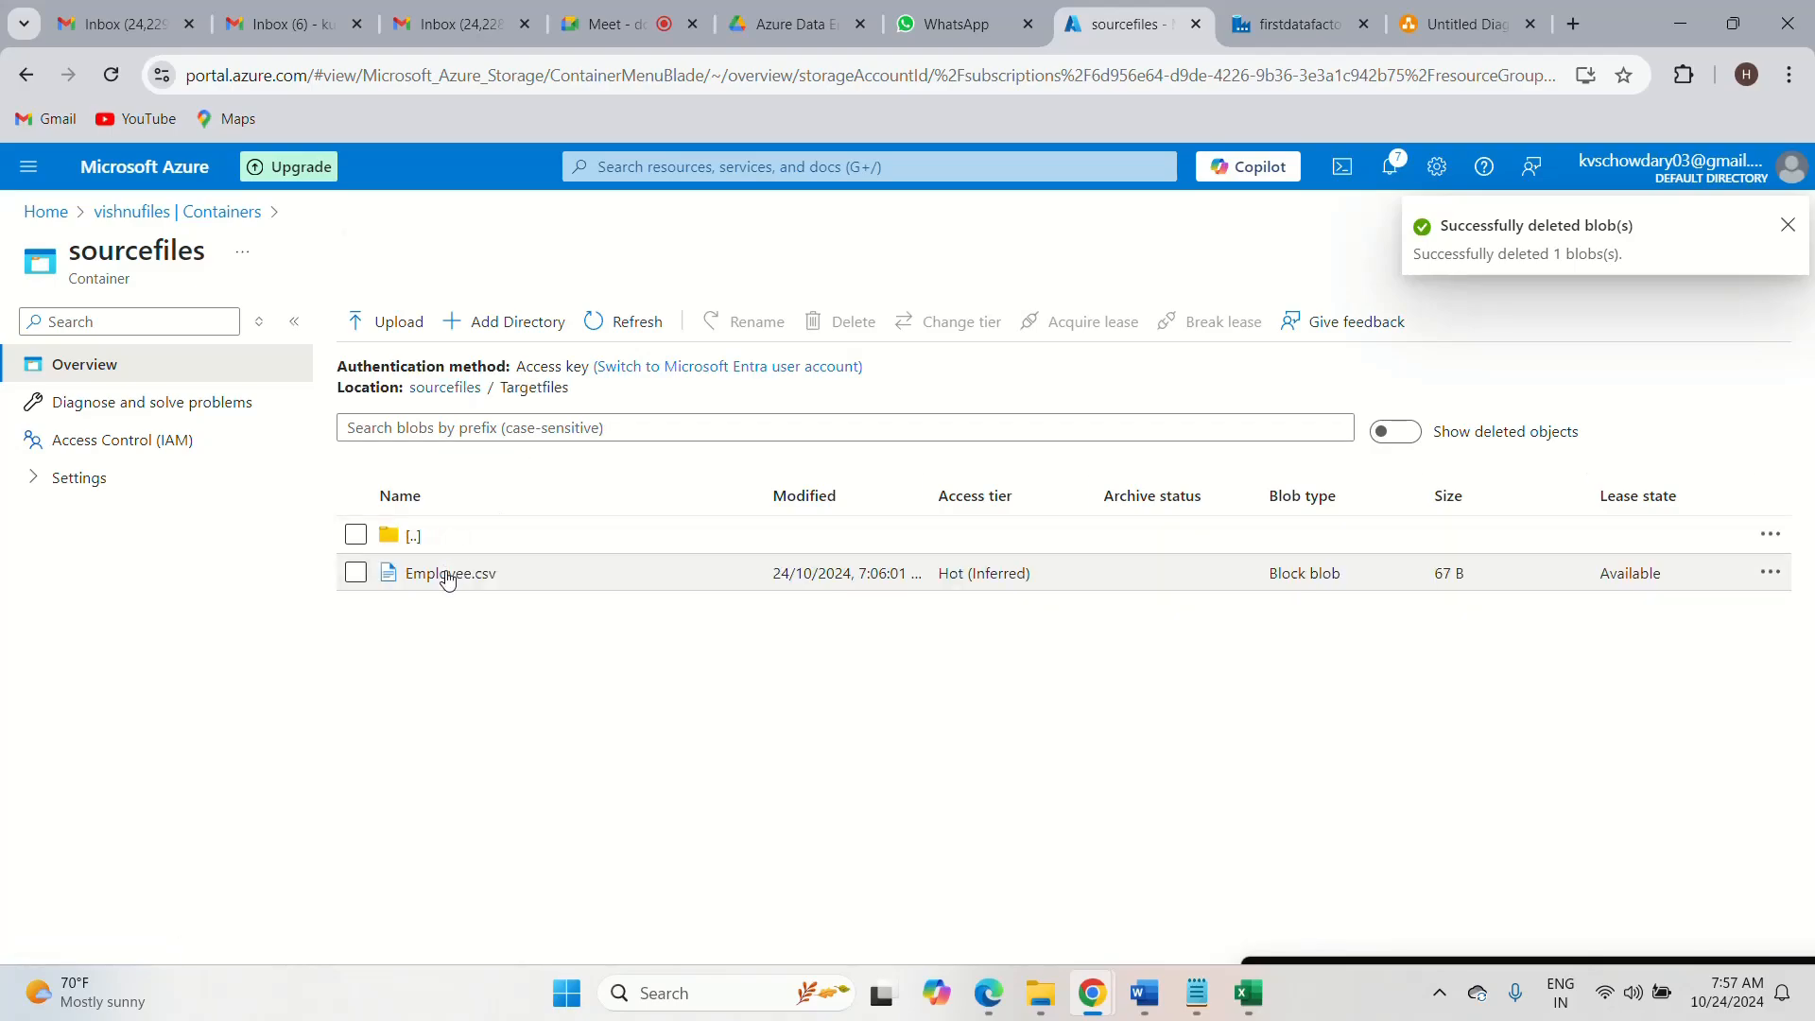
click(356, 573)
click(839, 326)
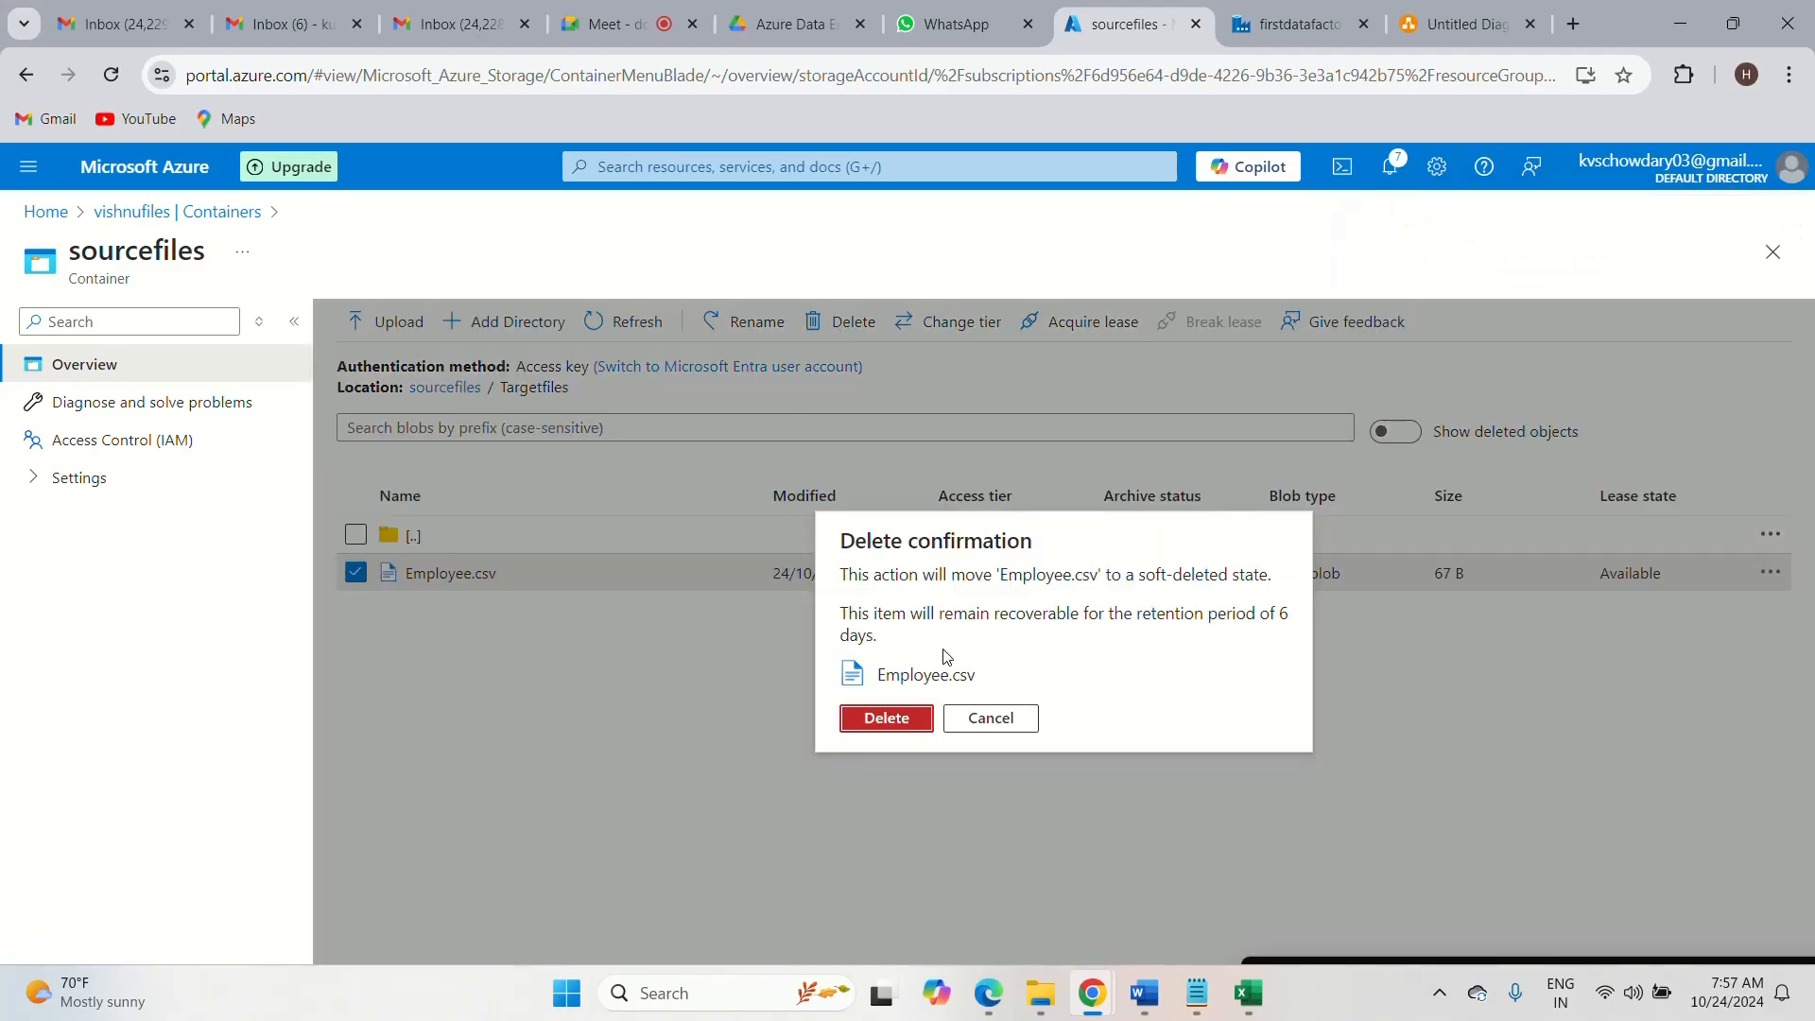
click(883, 718)
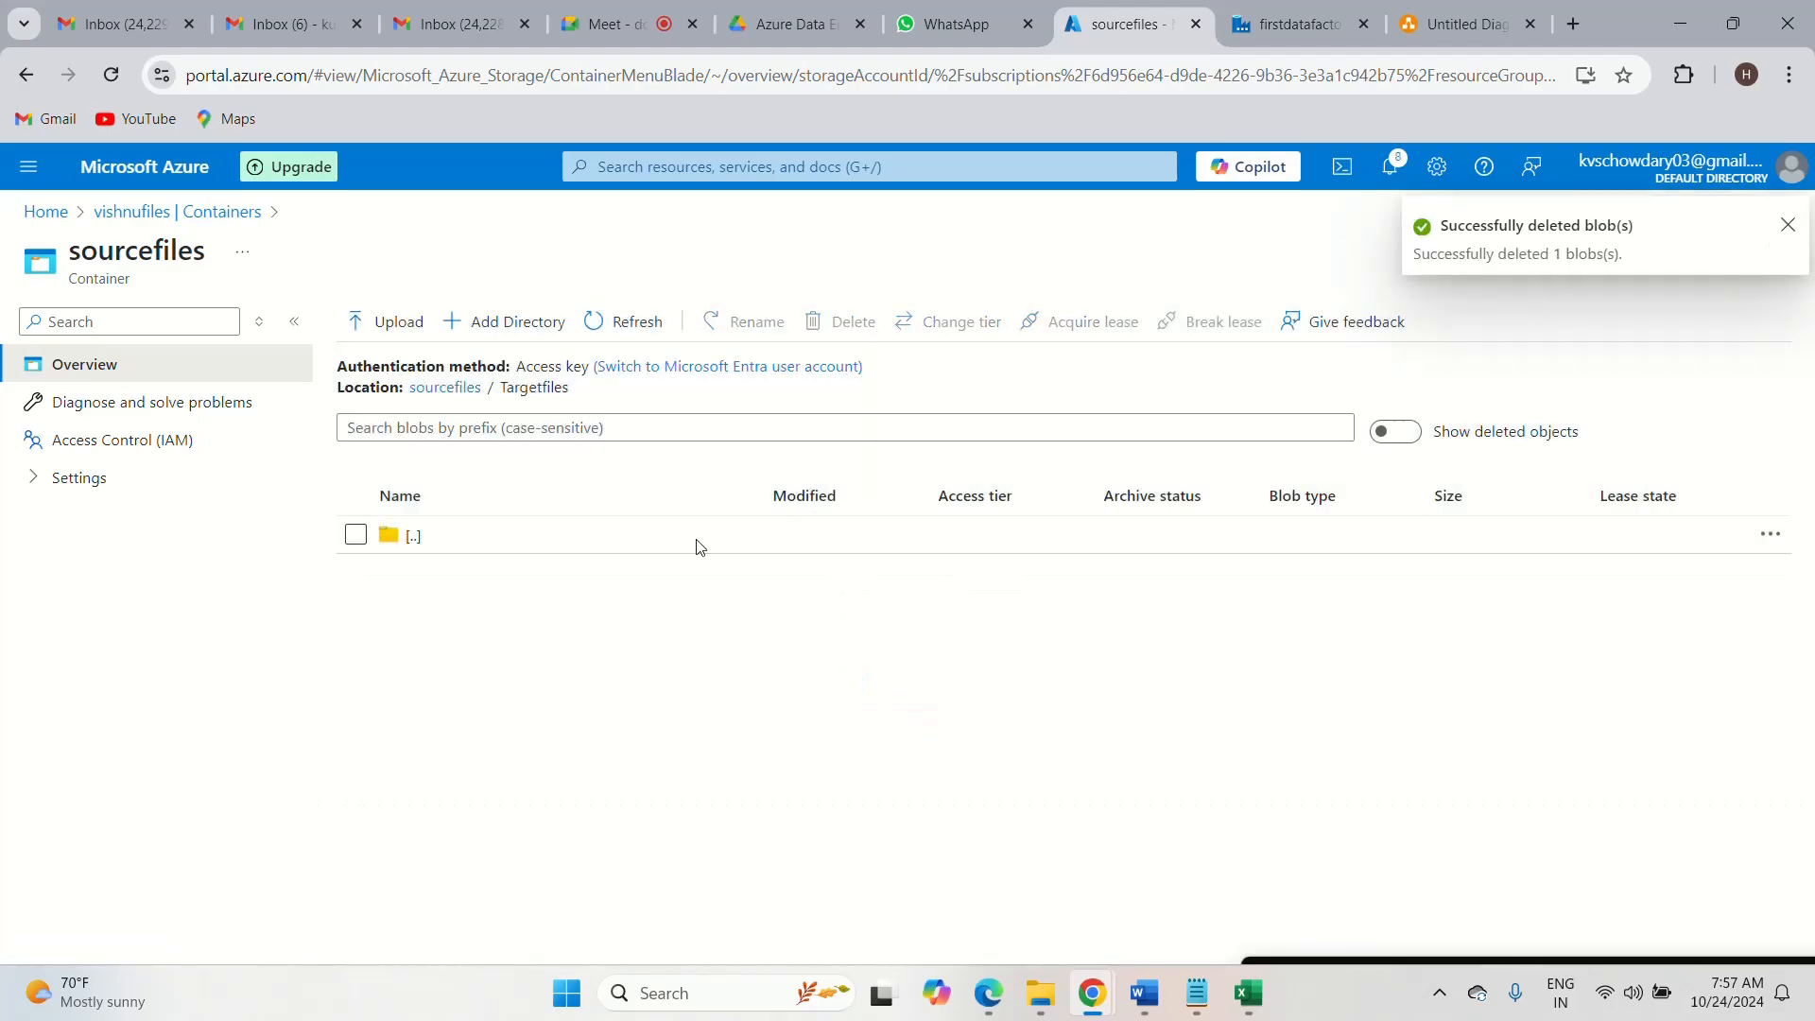
- Upload Employee.csv from the Source Files folder on drive D: to the rawfiles folder, and return to the sourcefiles container root
click(445, 387)
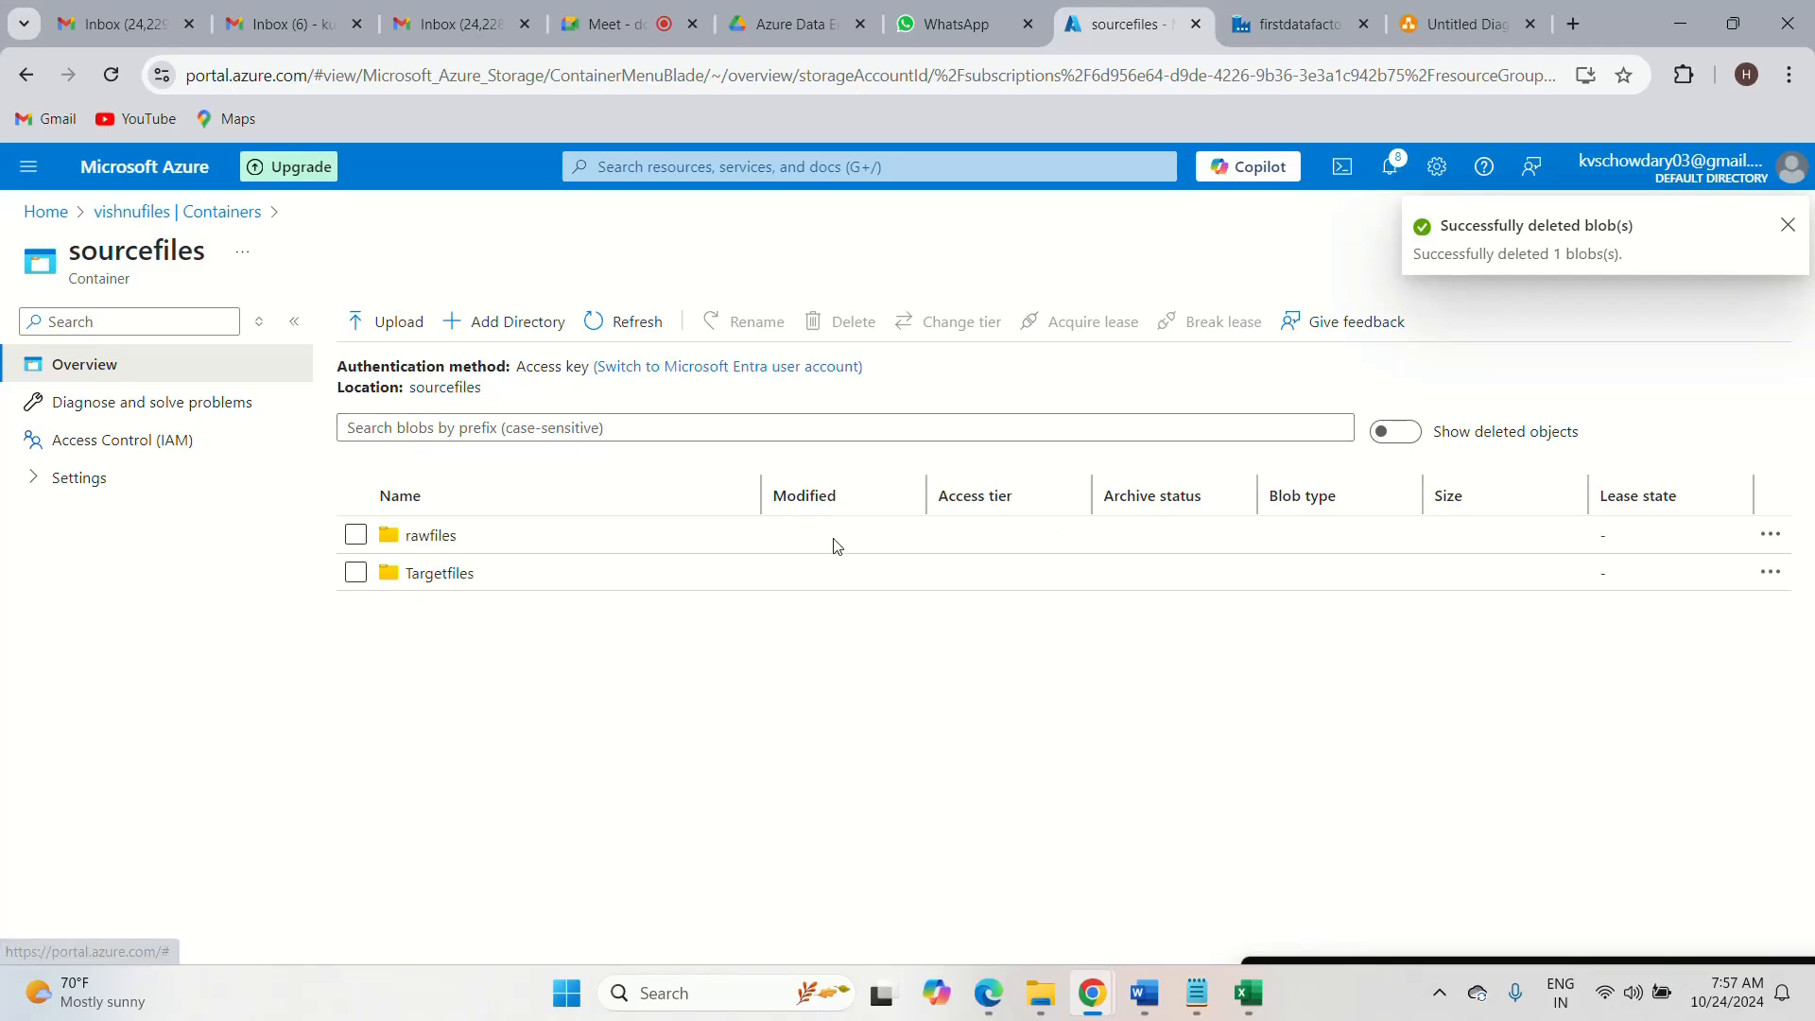
click(444, 537)
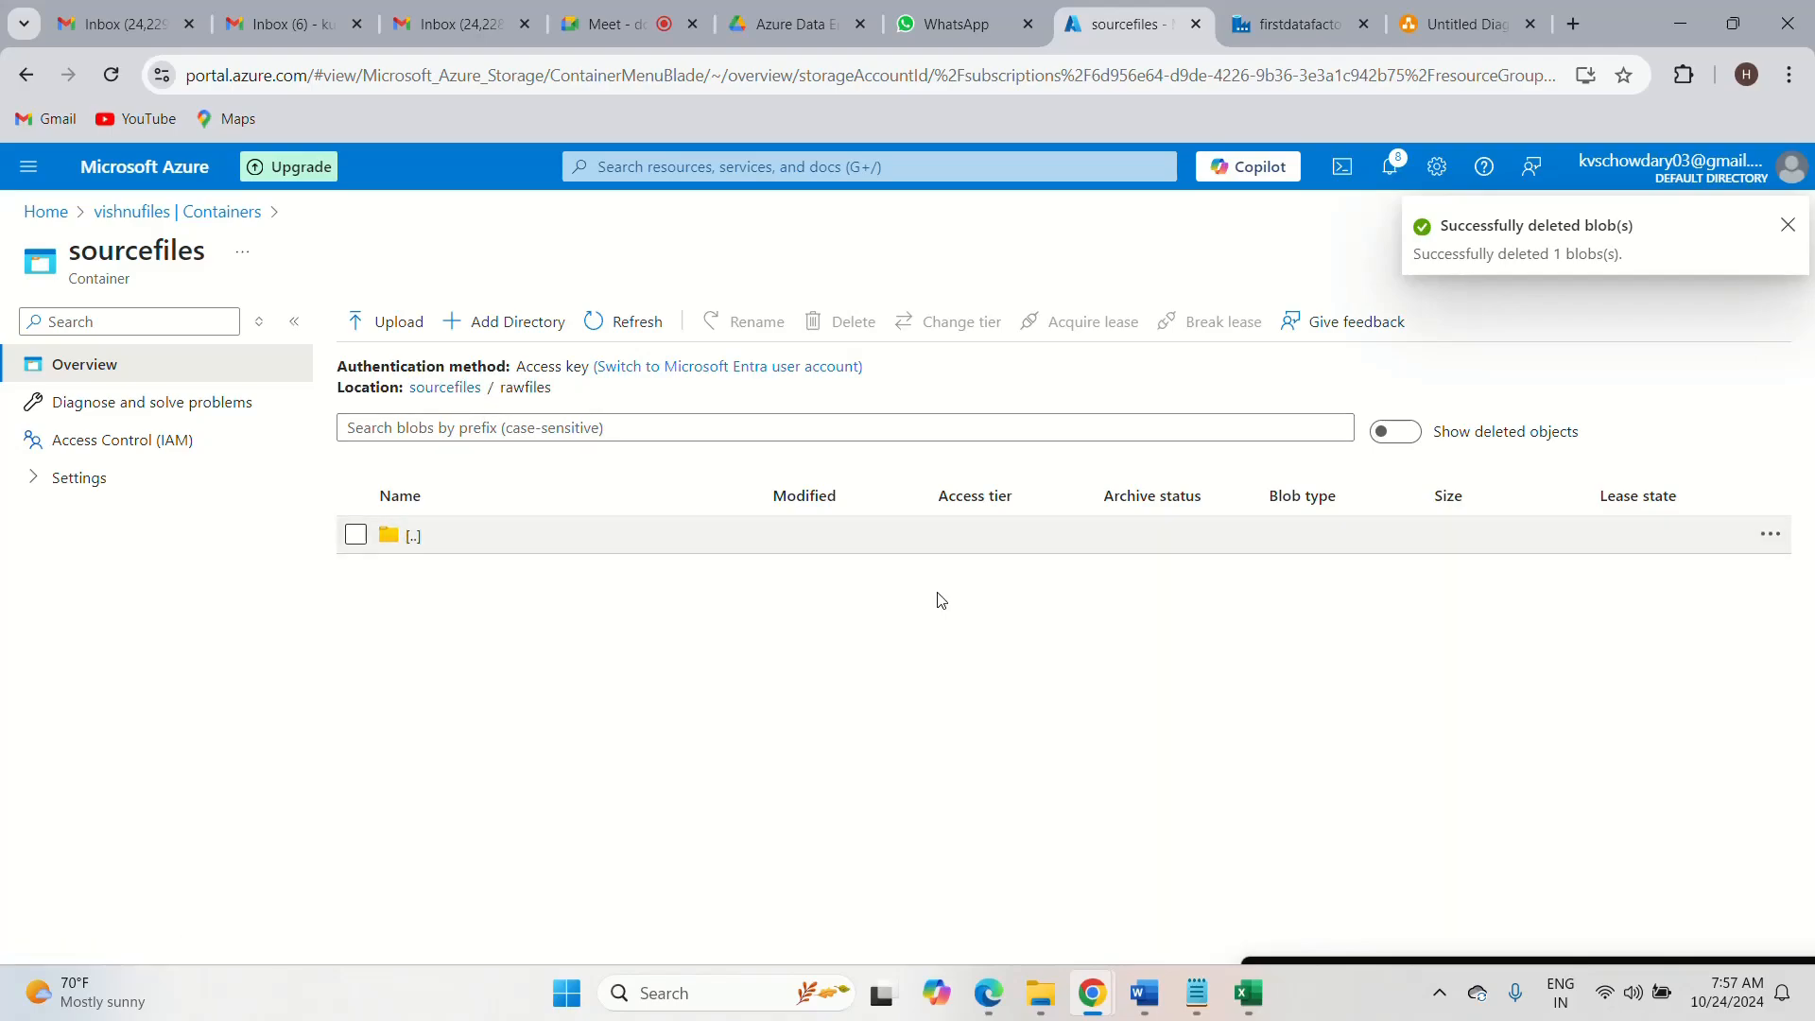
click(1787, 227)
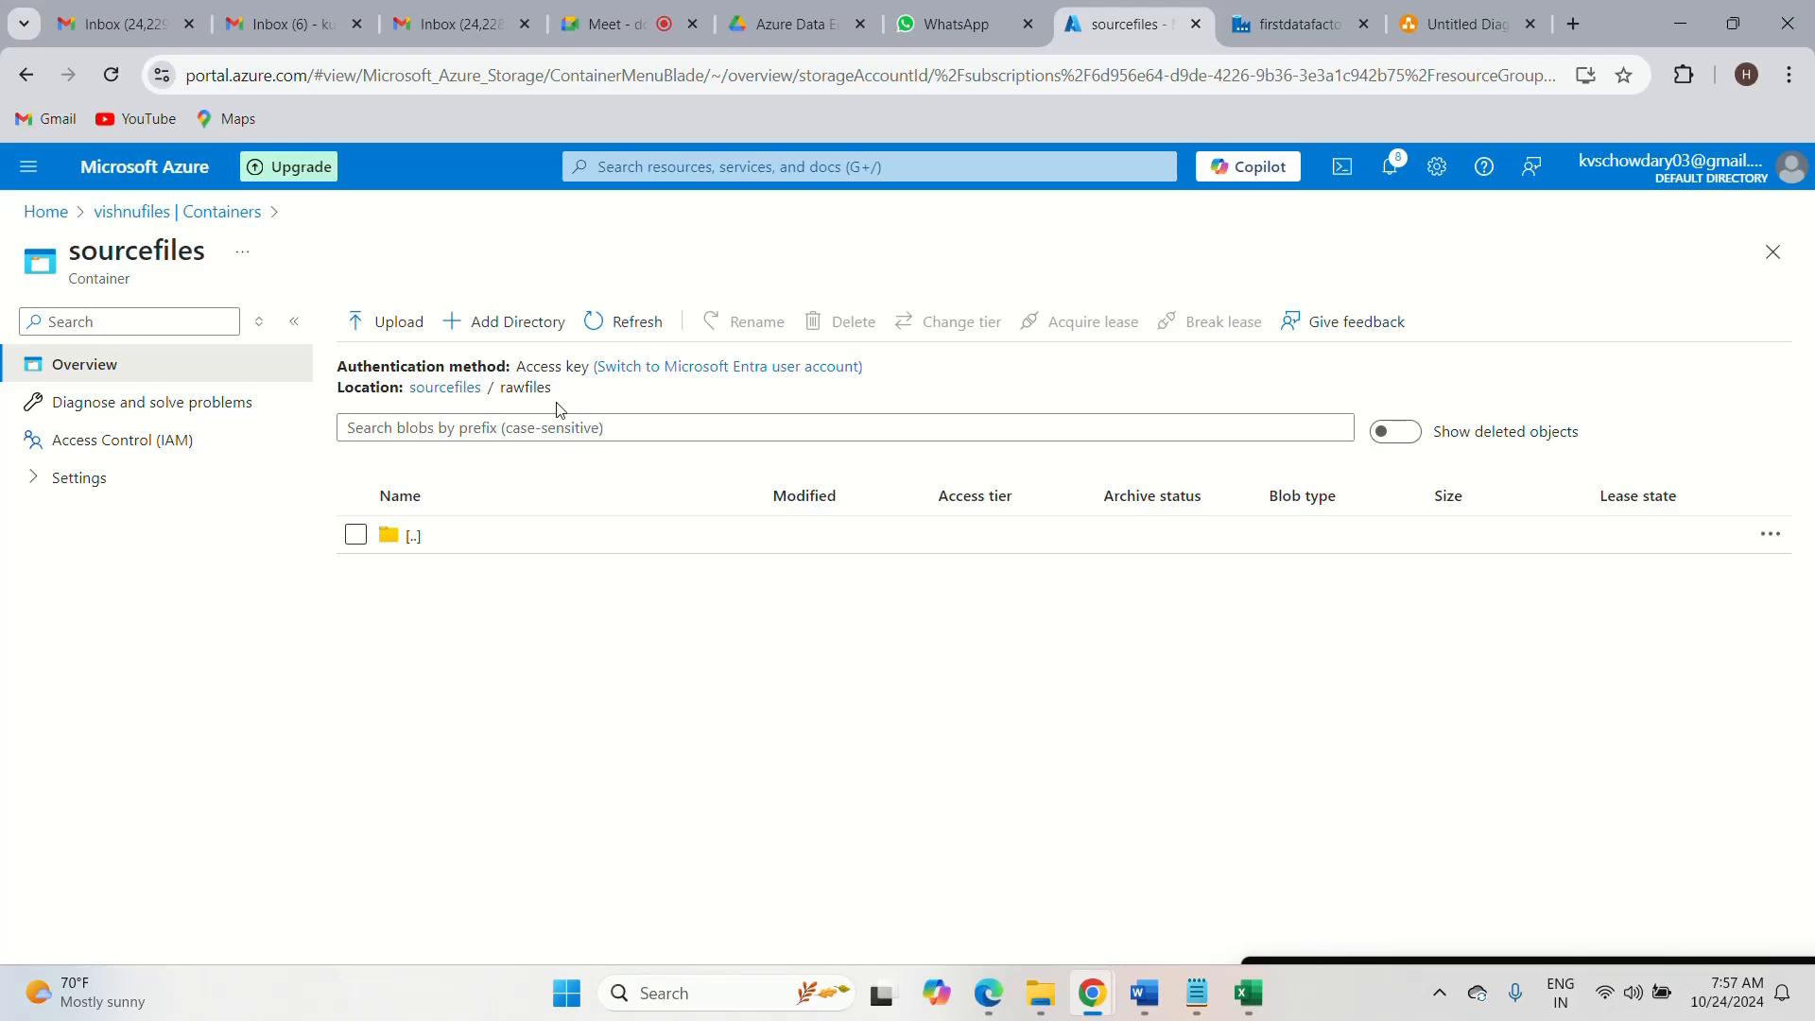
click(409, 336)
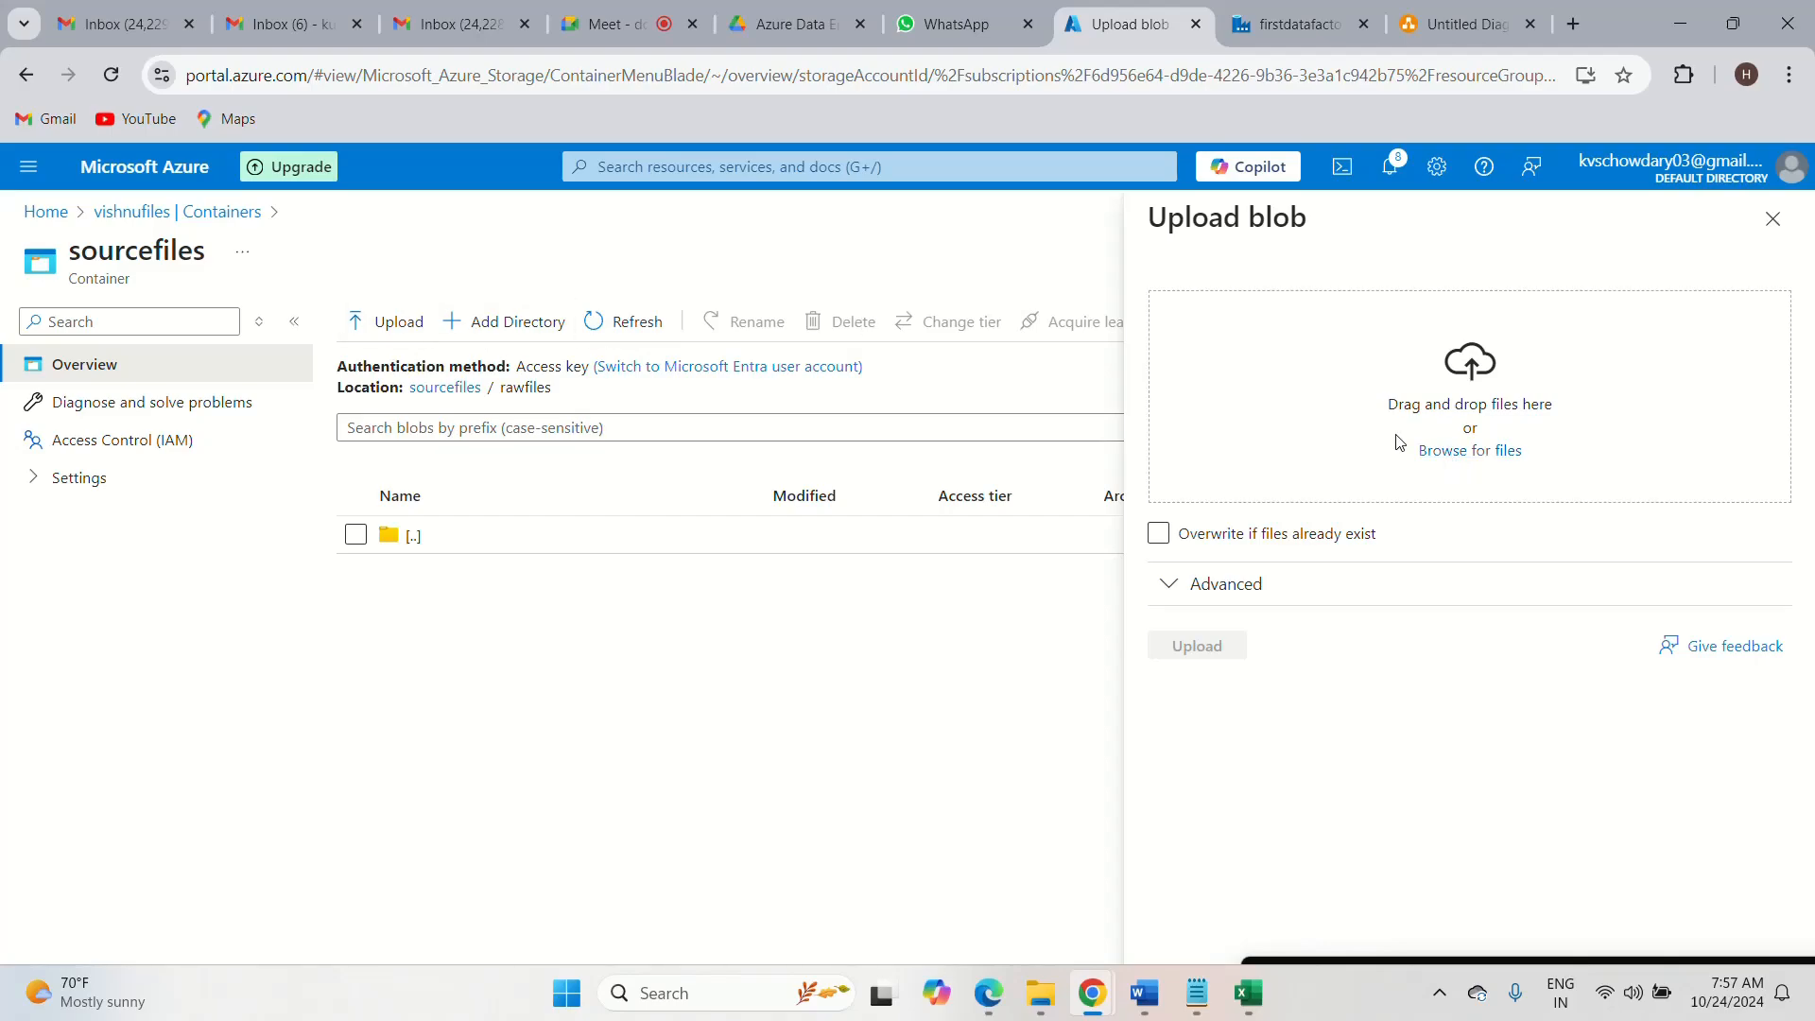
click(1451, 462)
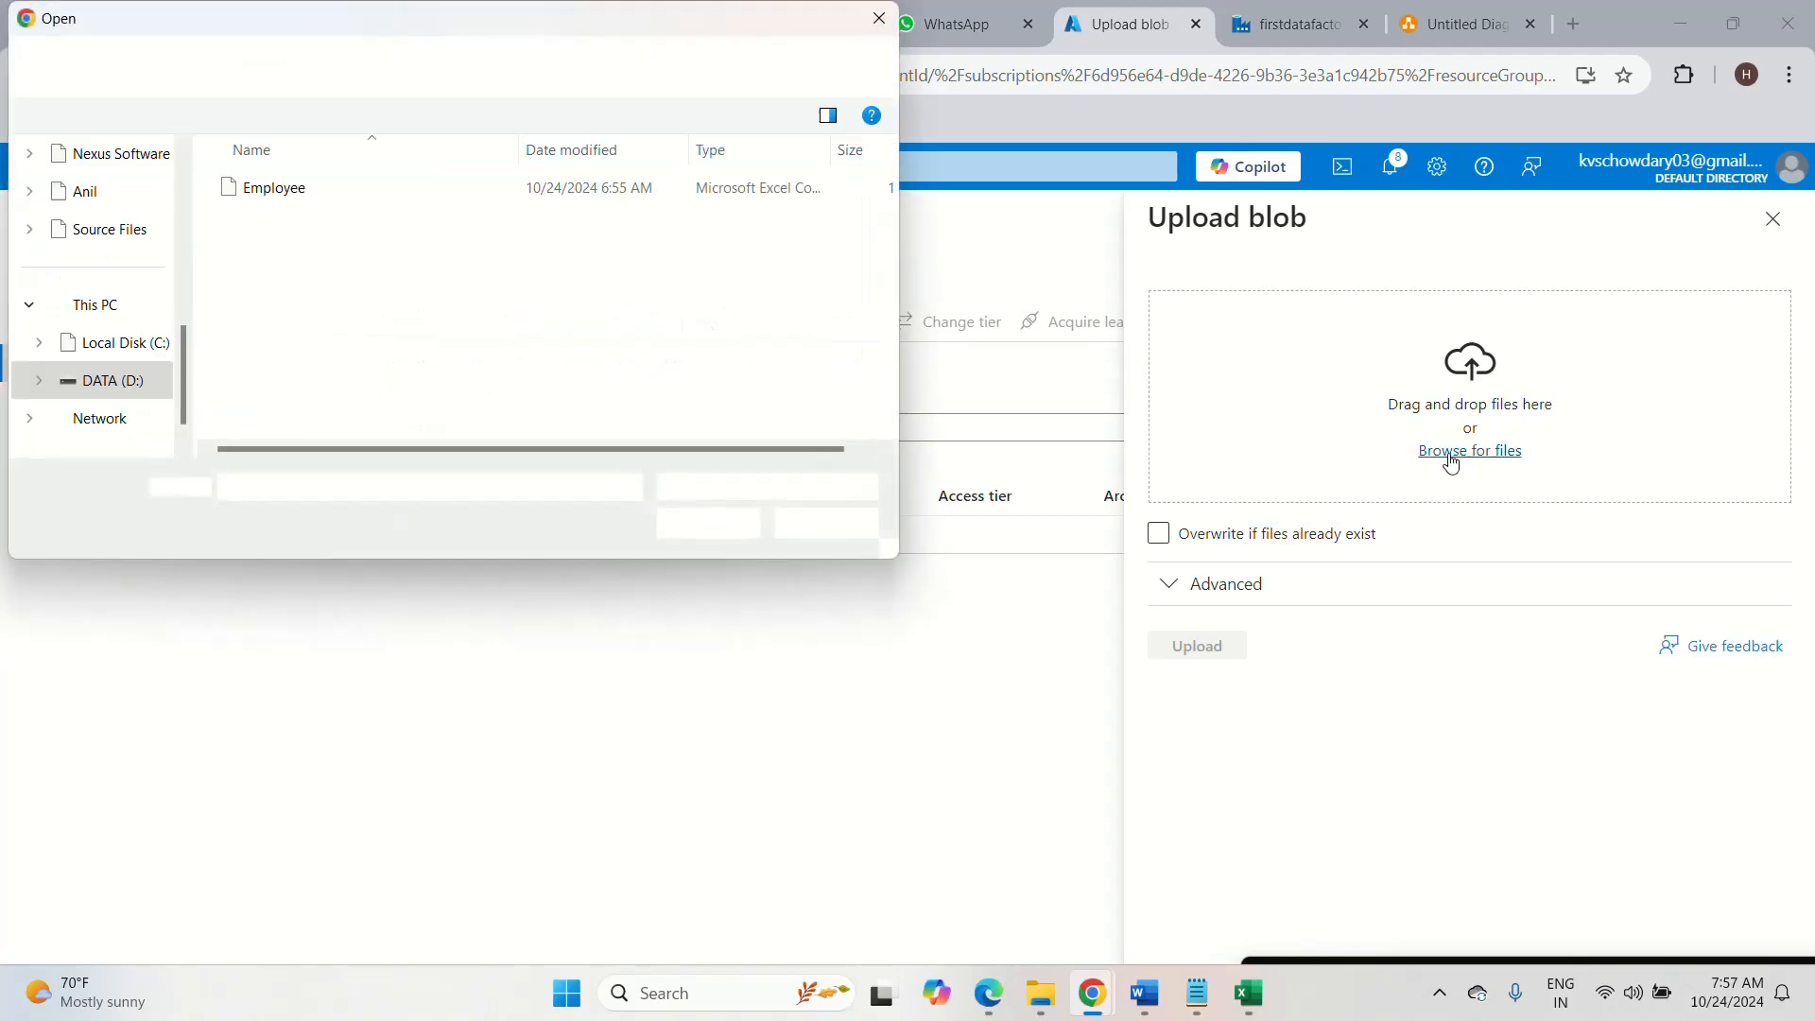
click(274, 188)
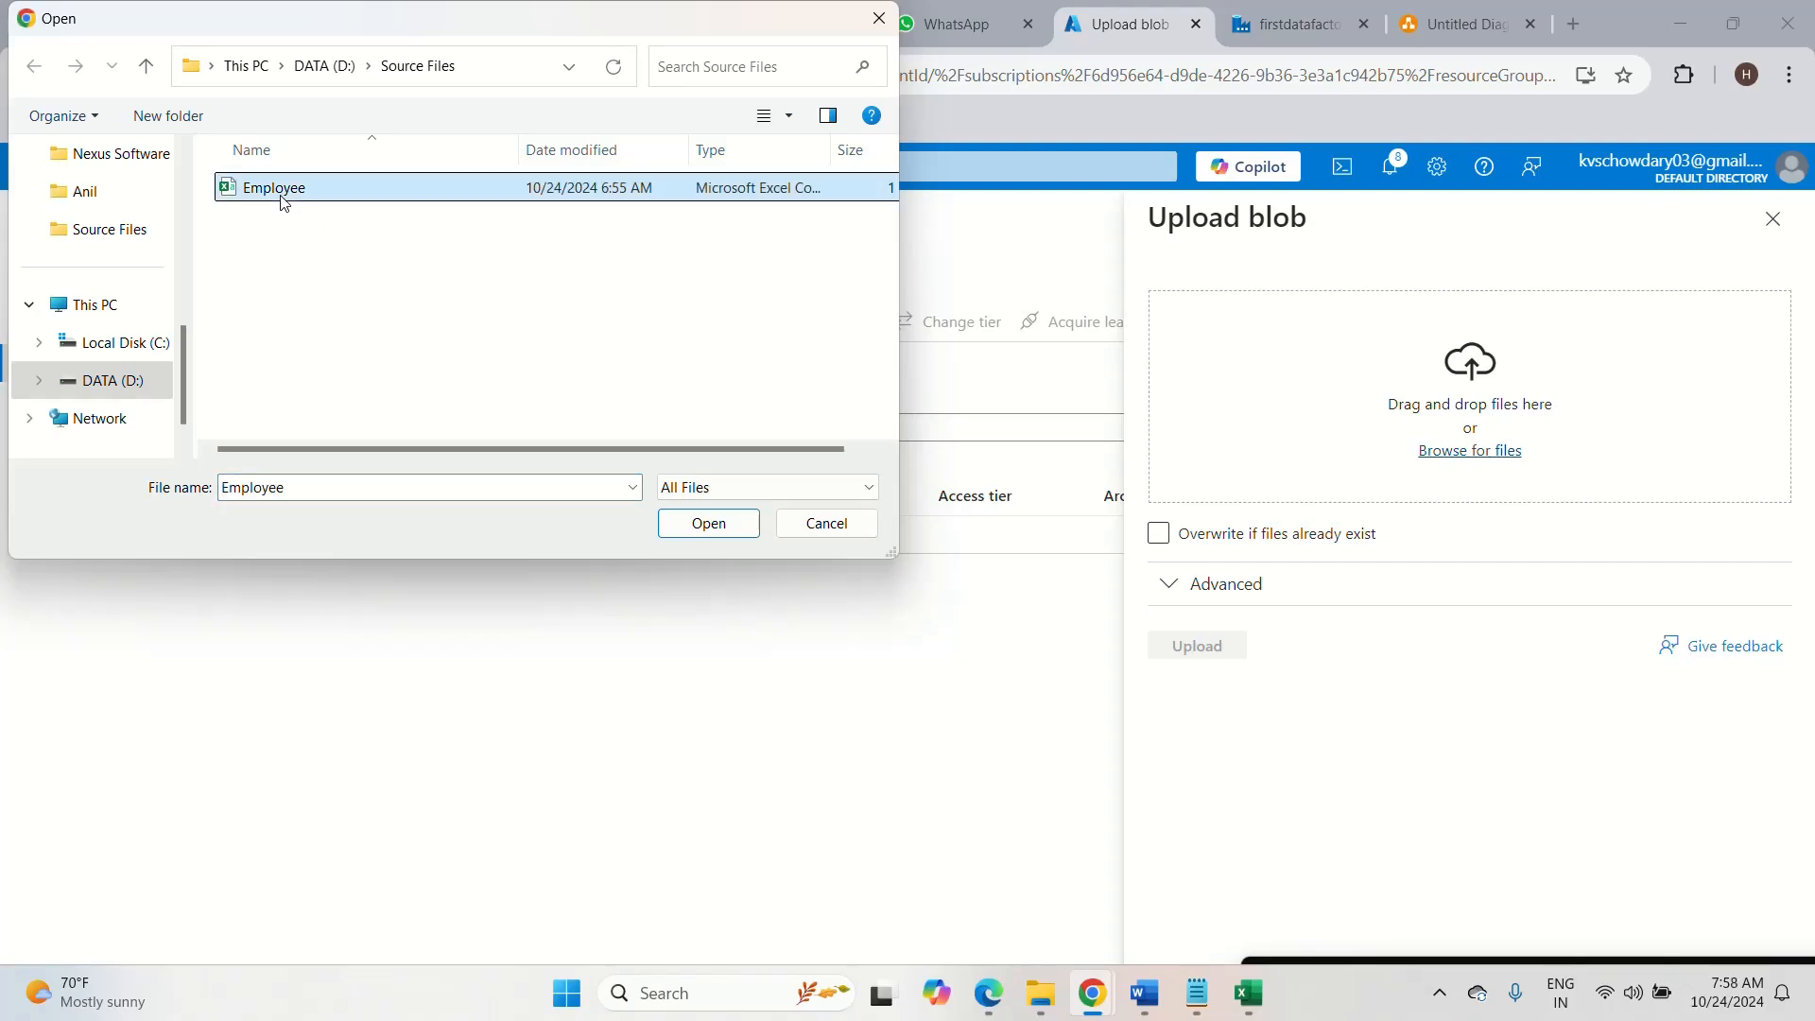
click(282, 194)
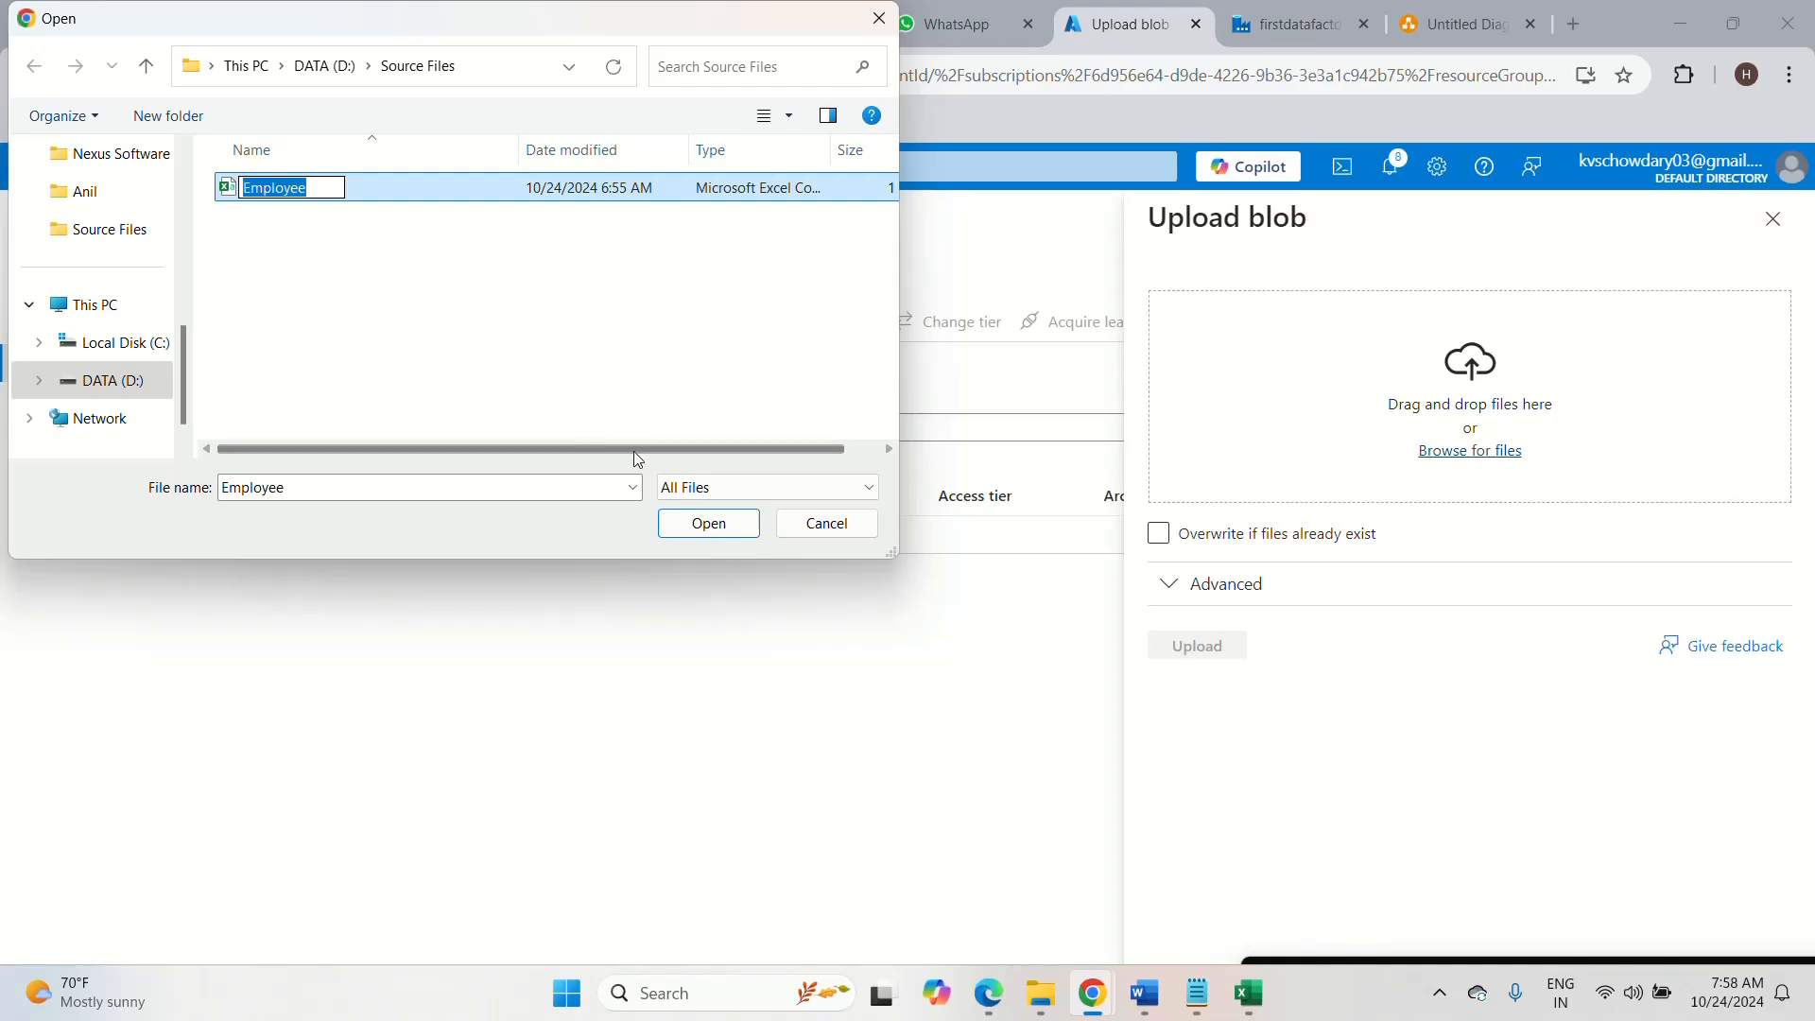
click(401, 284)
click(709, 522)
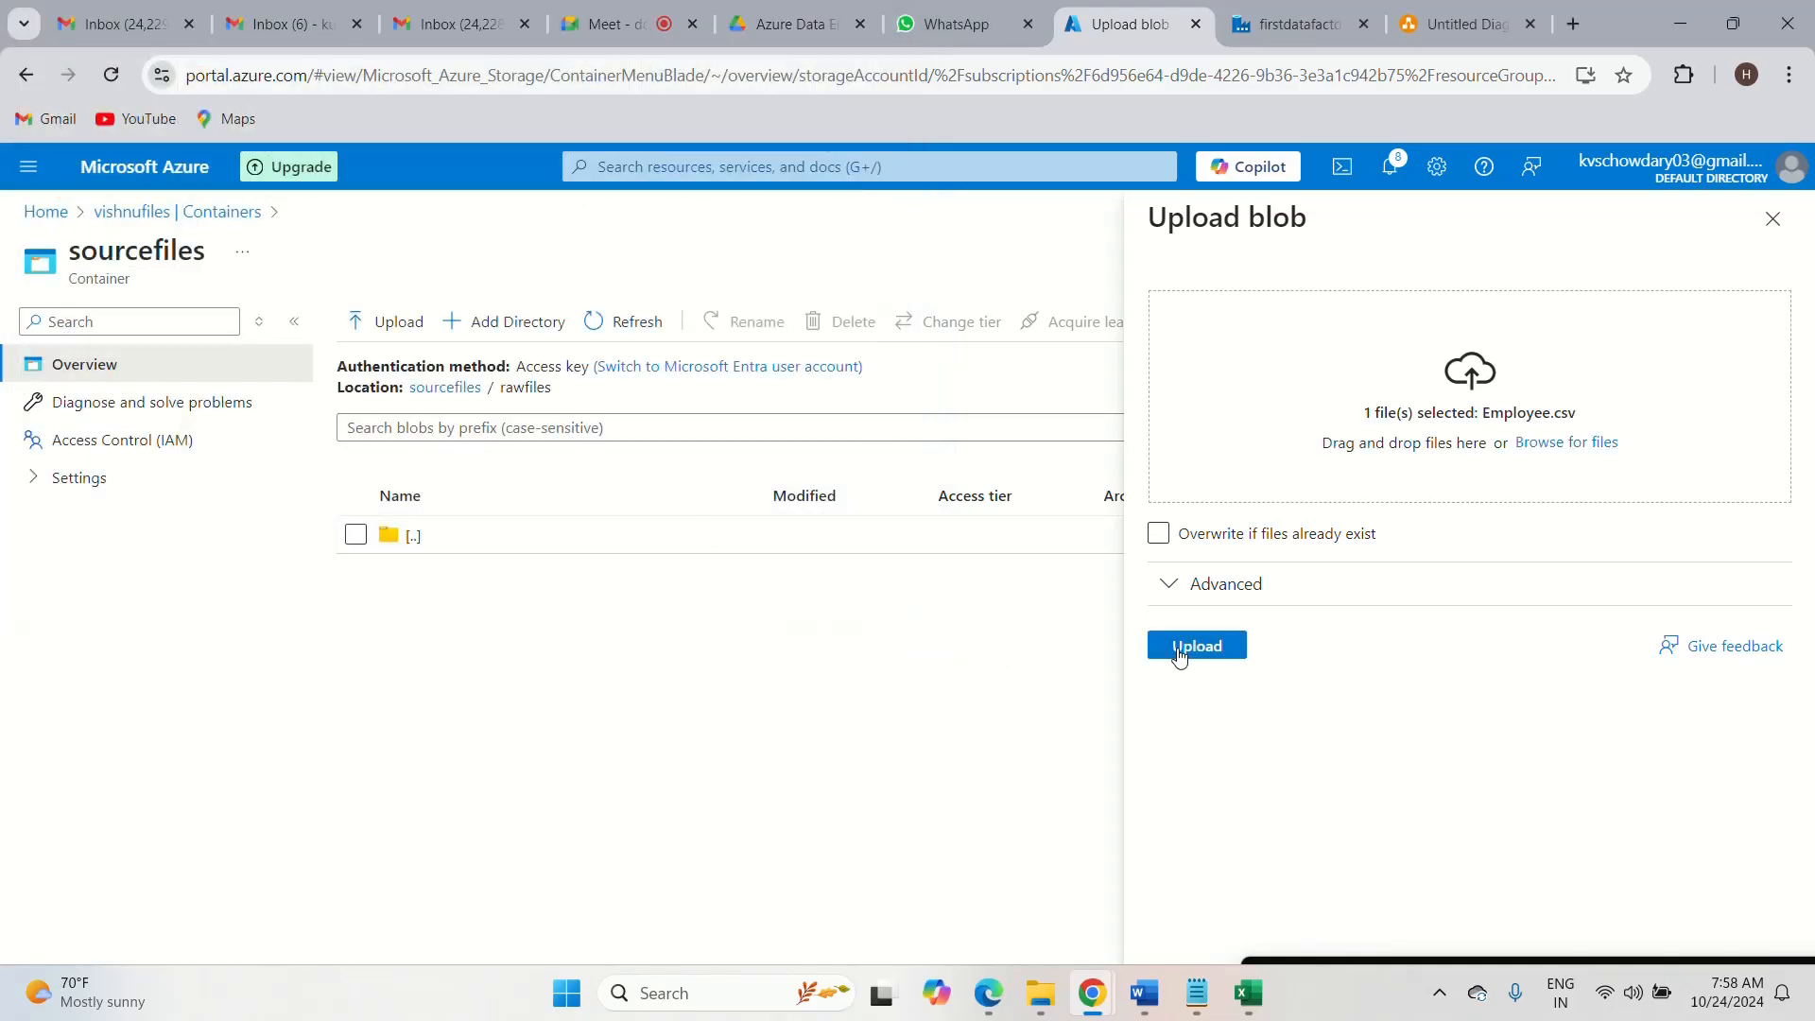
click(1176, 650)
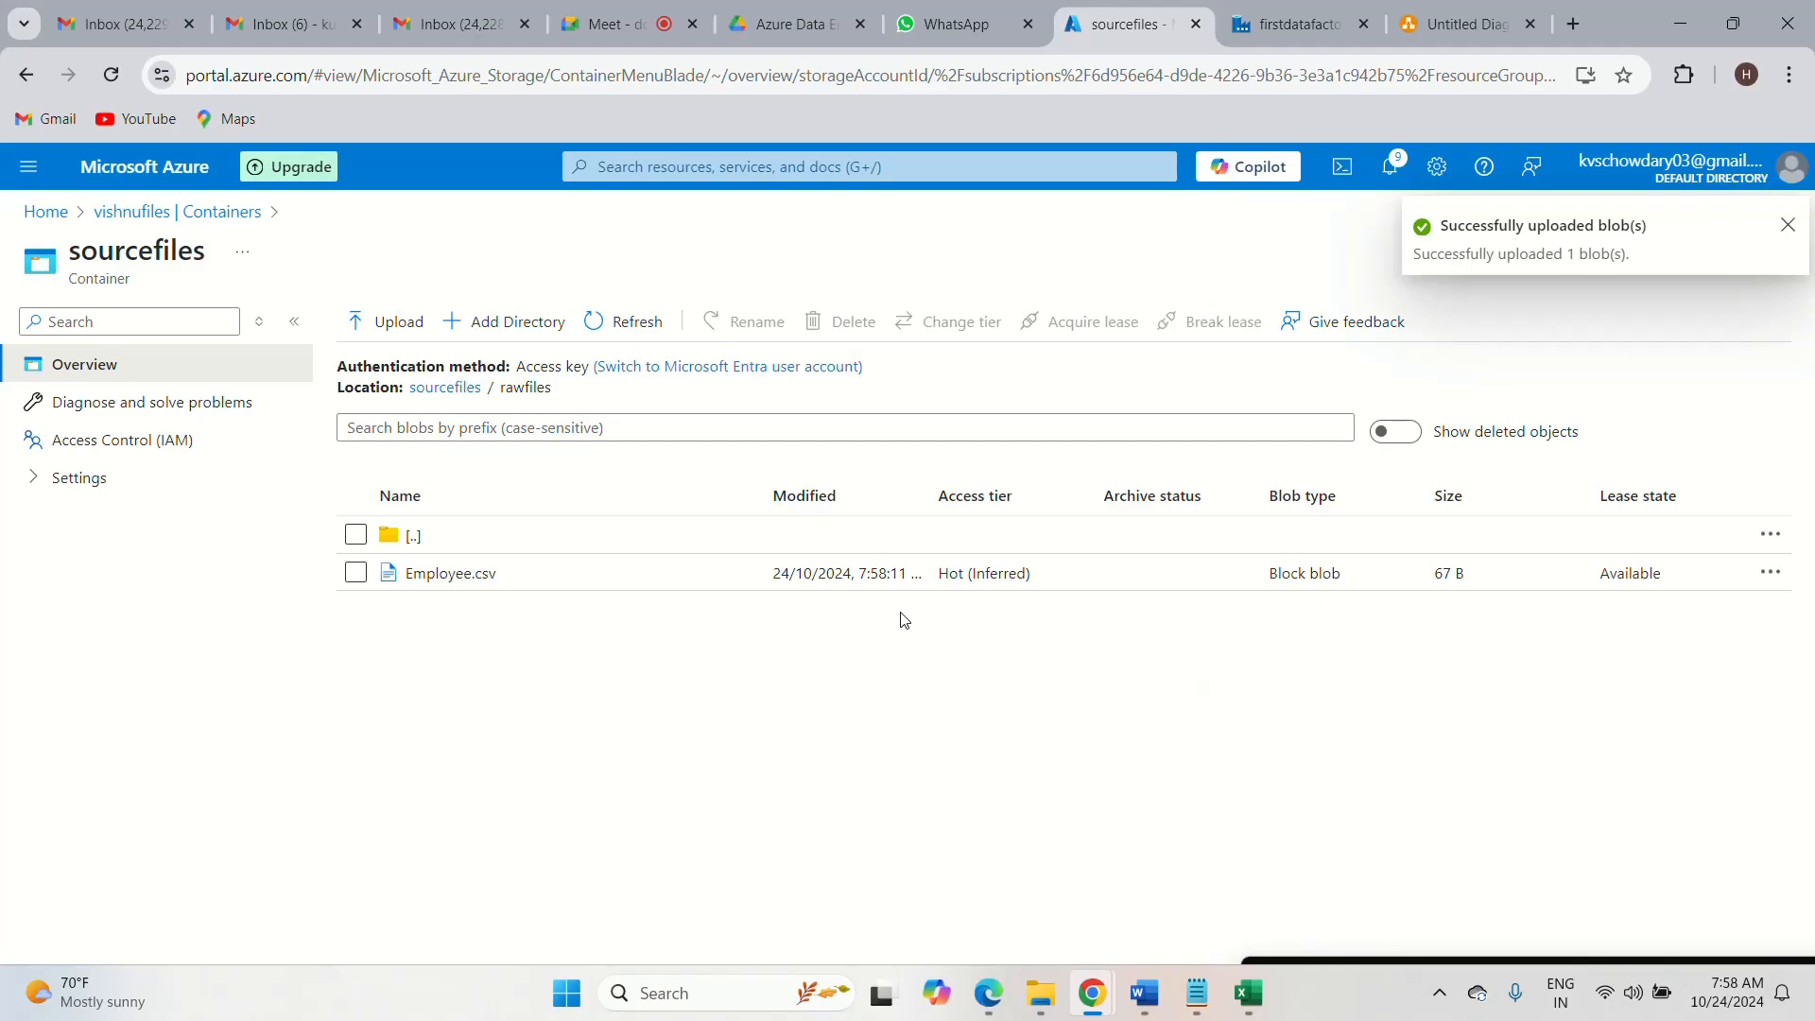
click(1790, 234)
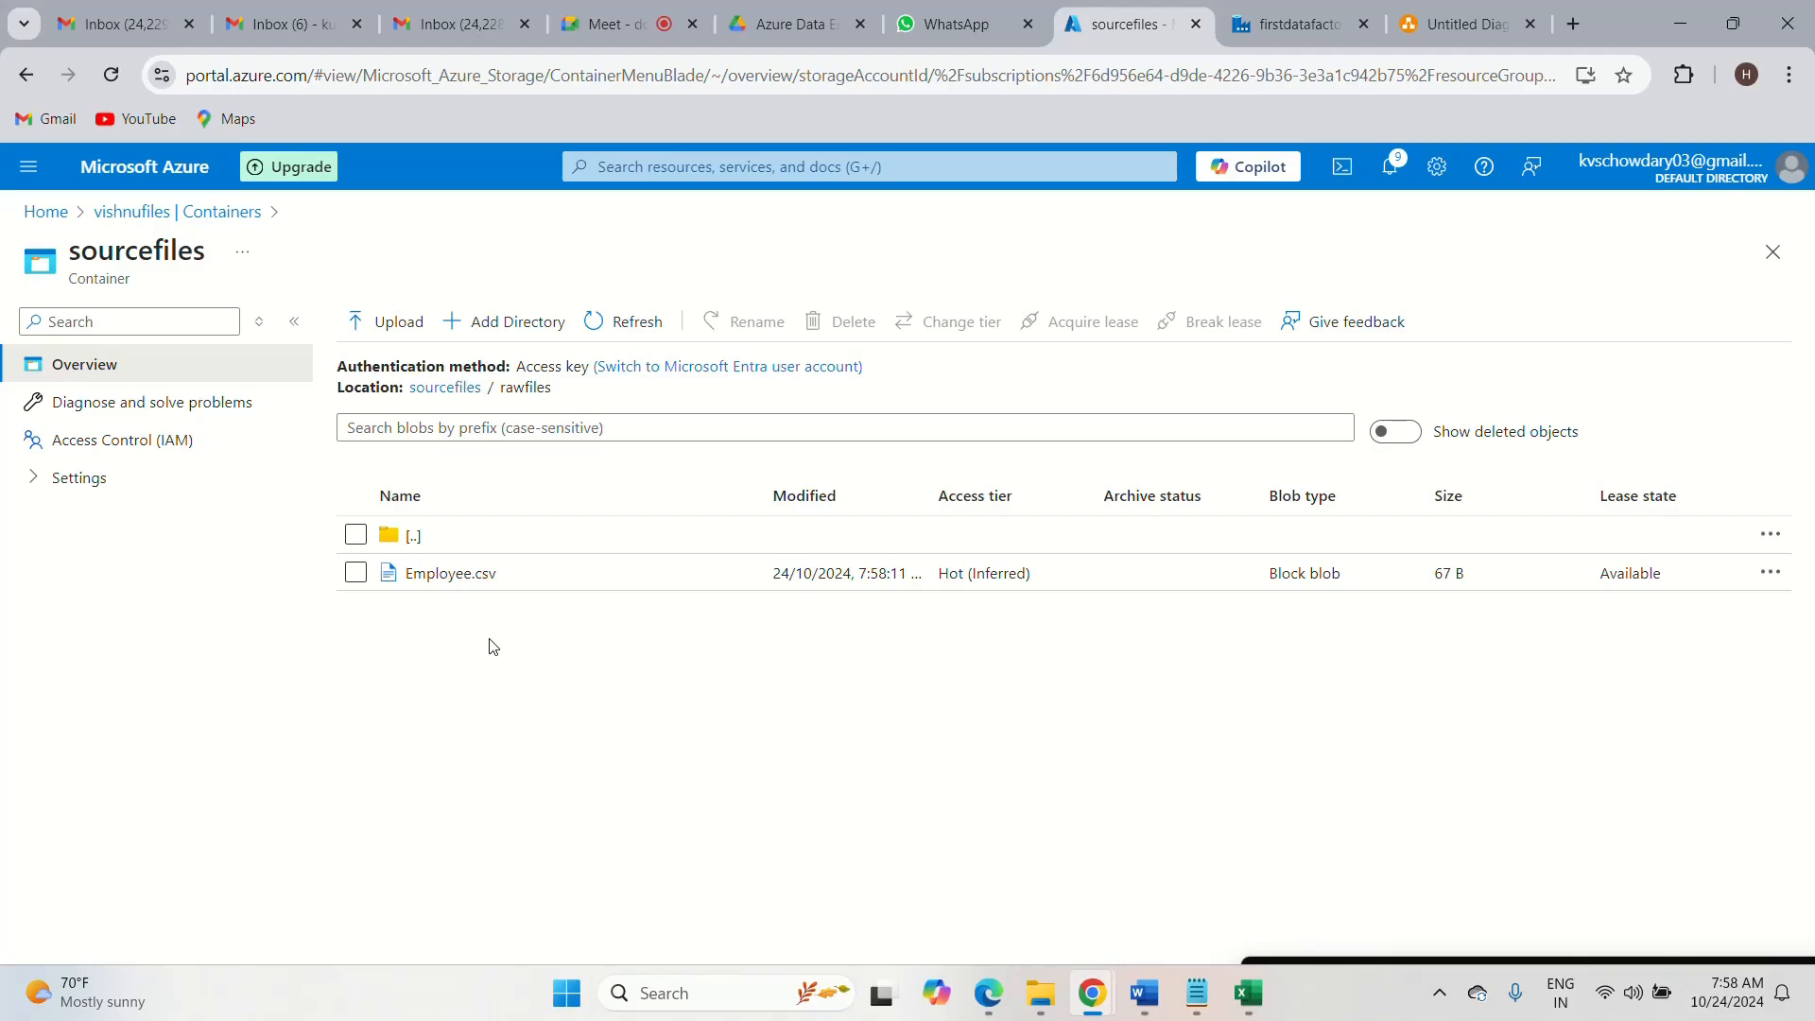
click(452, 397)
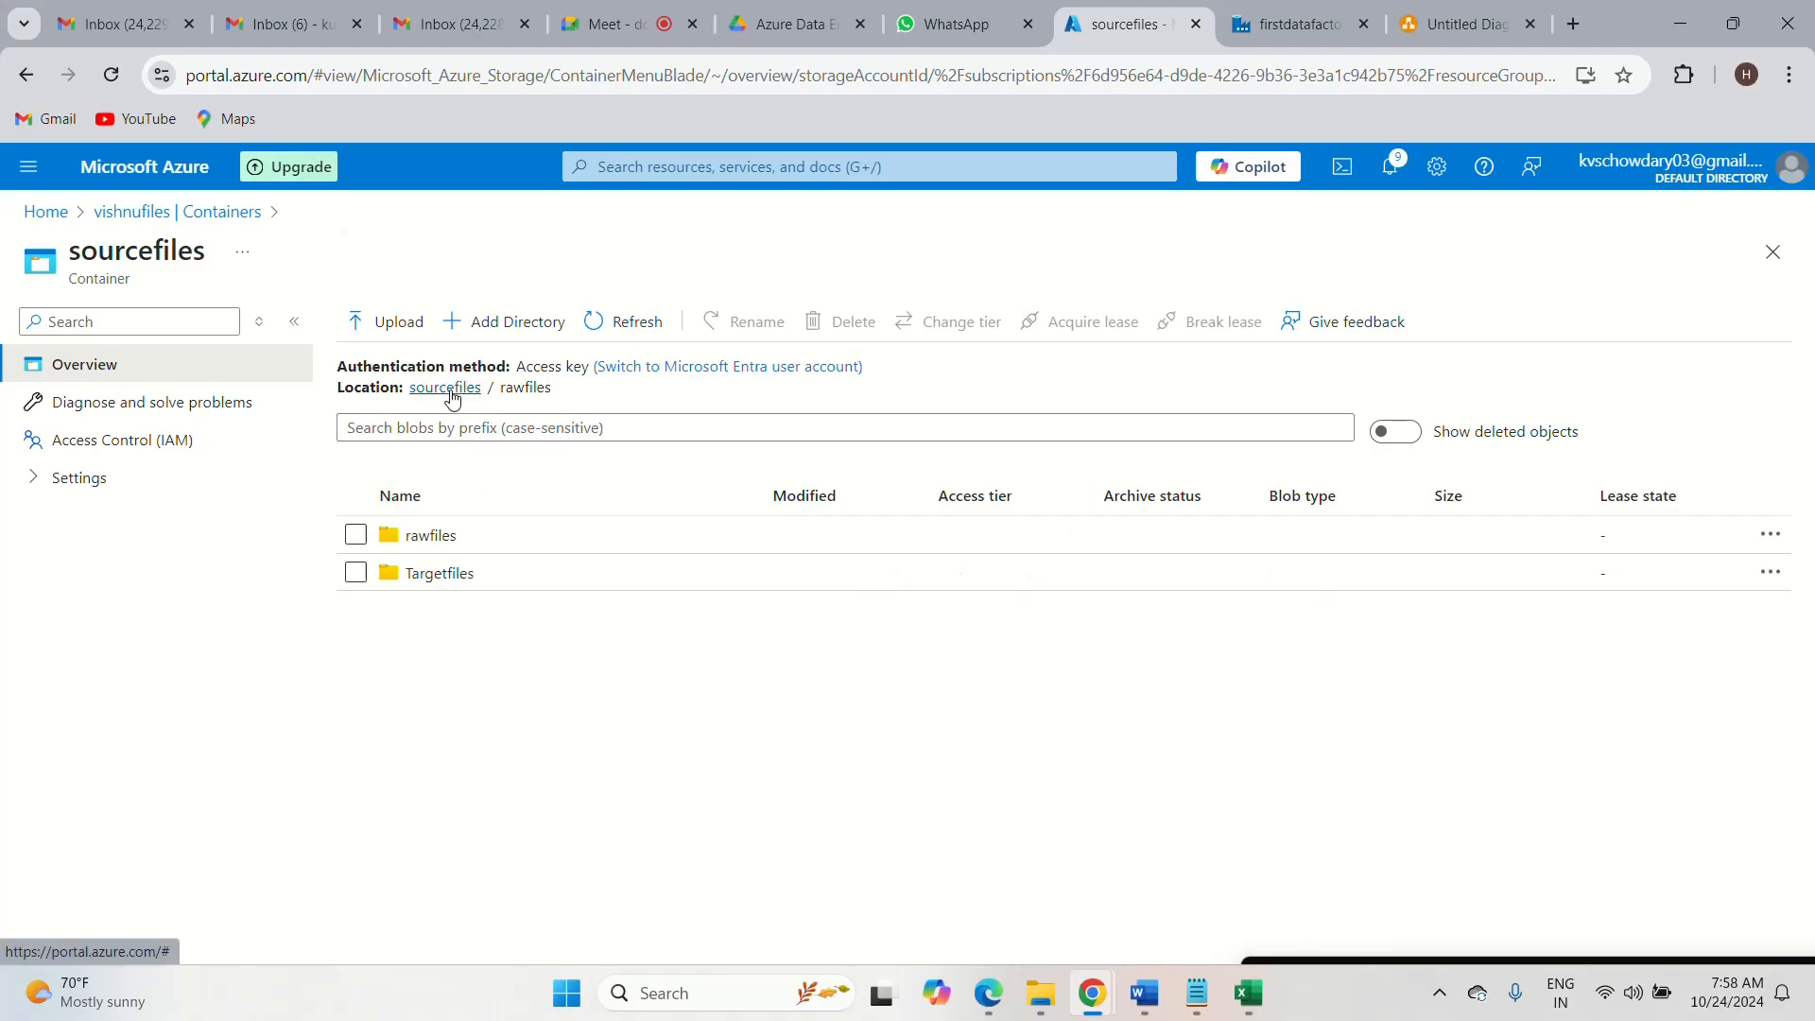
- Inspect the contents of the rawfiles and Targetfiles folders in the sourcefiles container
click(437, 537)
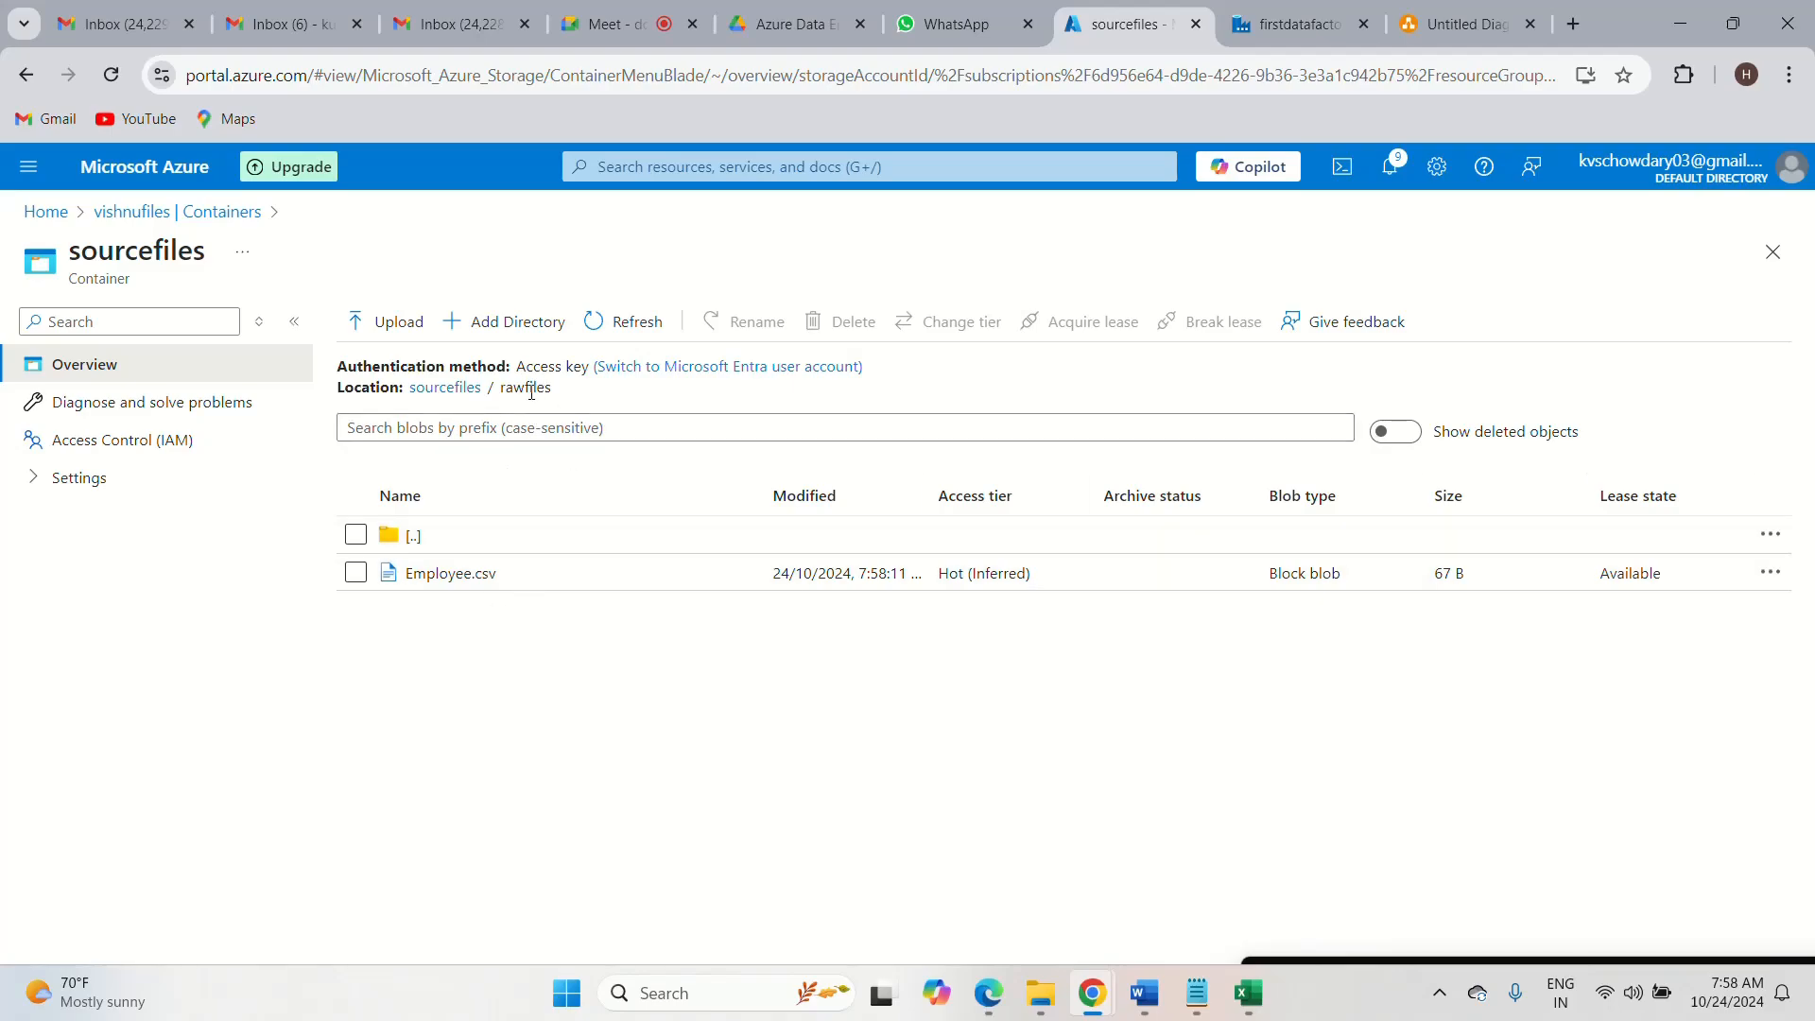
click(440, 390)
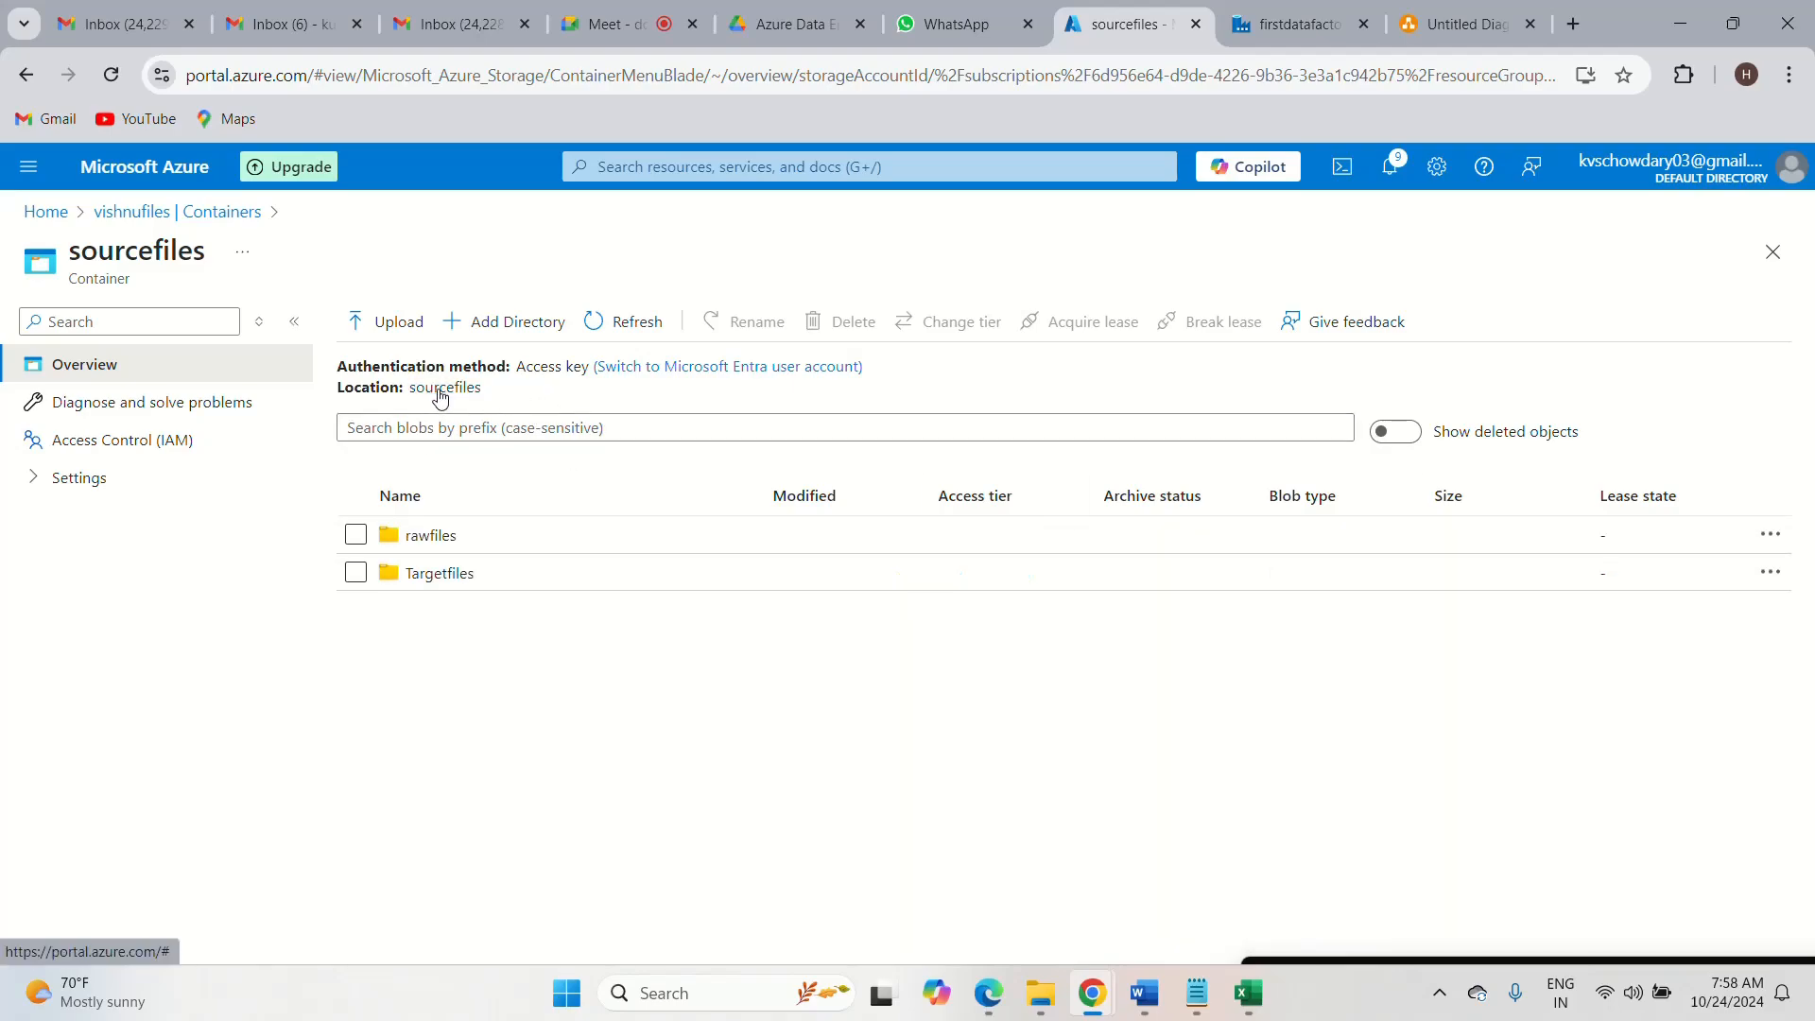
click(439, 573)
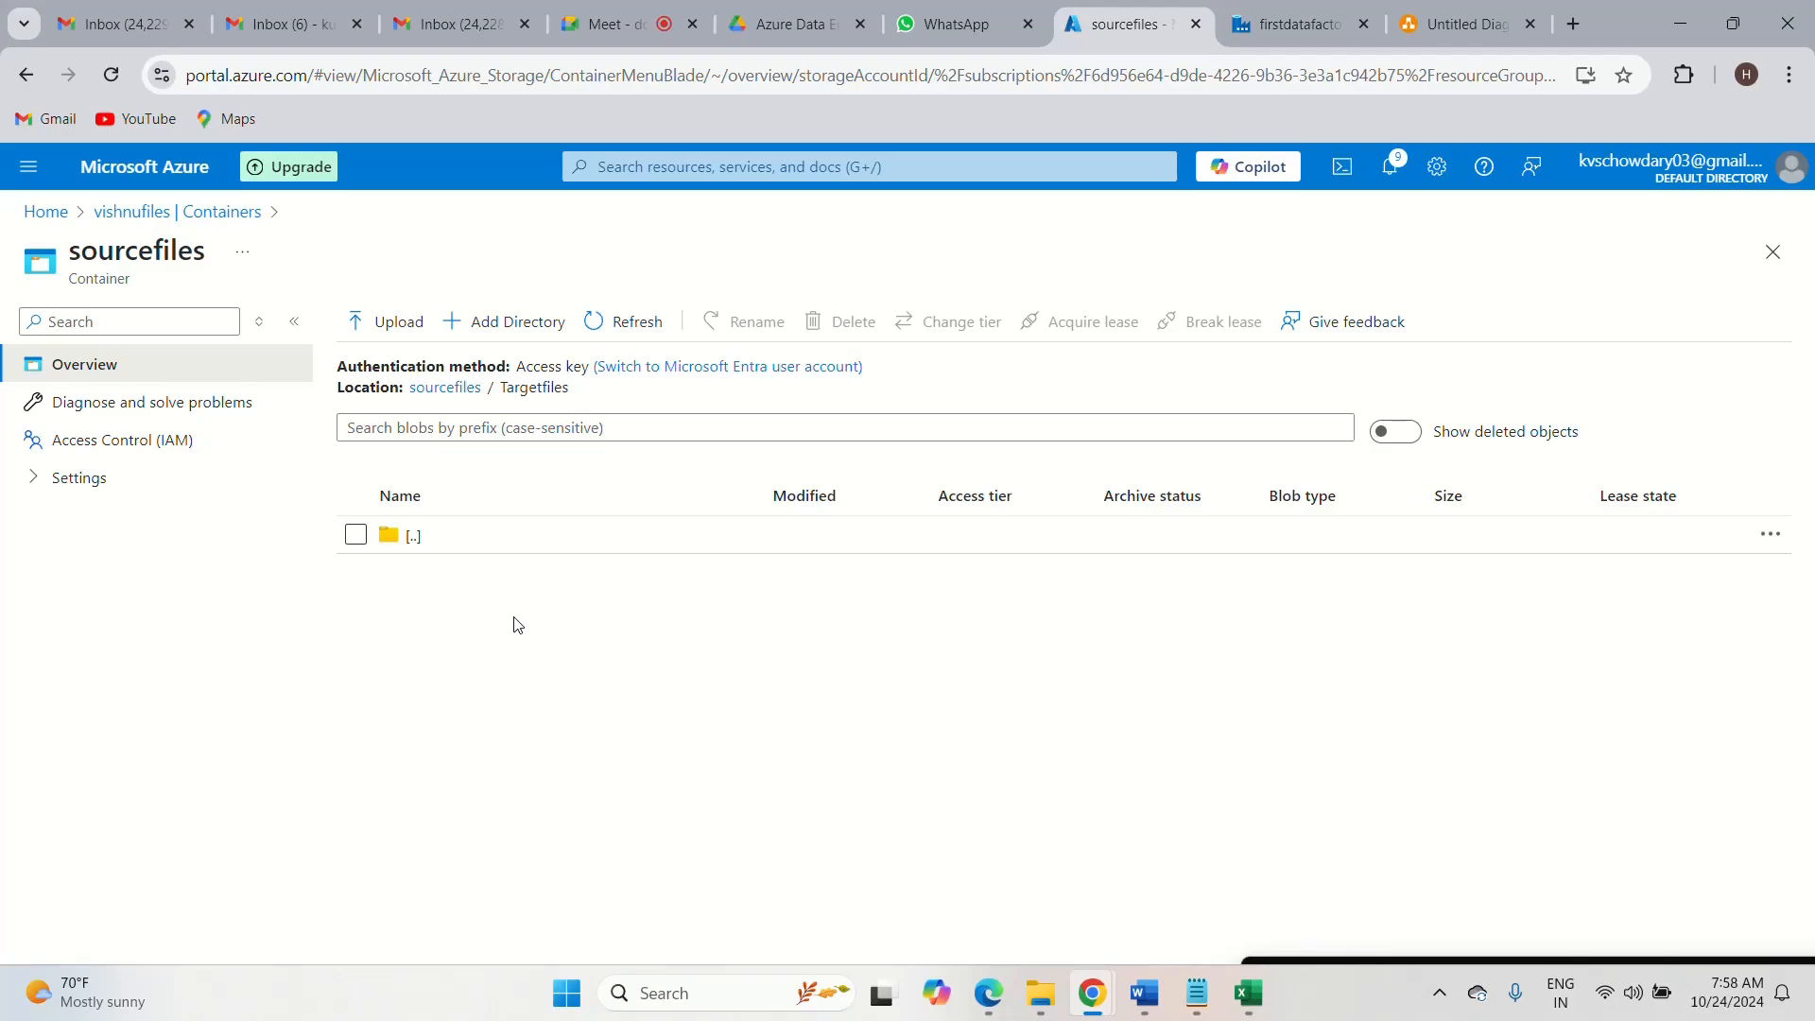
click(452, 387)
click(444, 536)
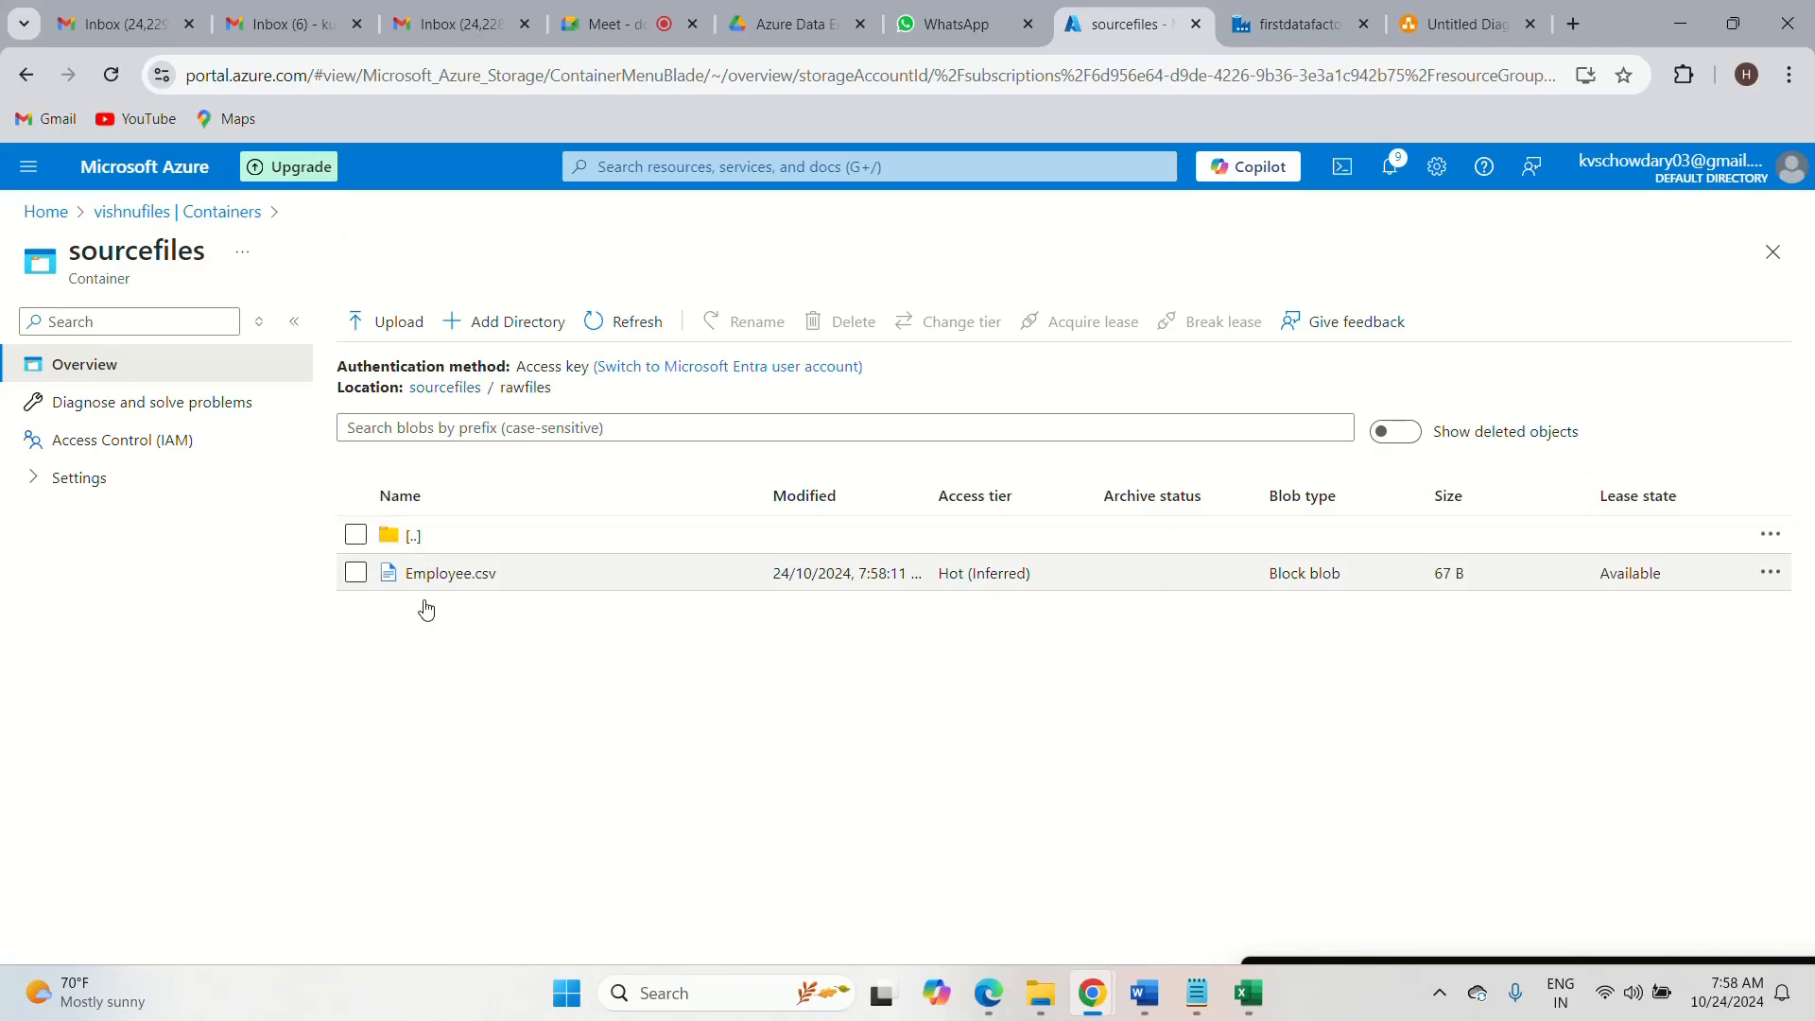
click(451, 390)
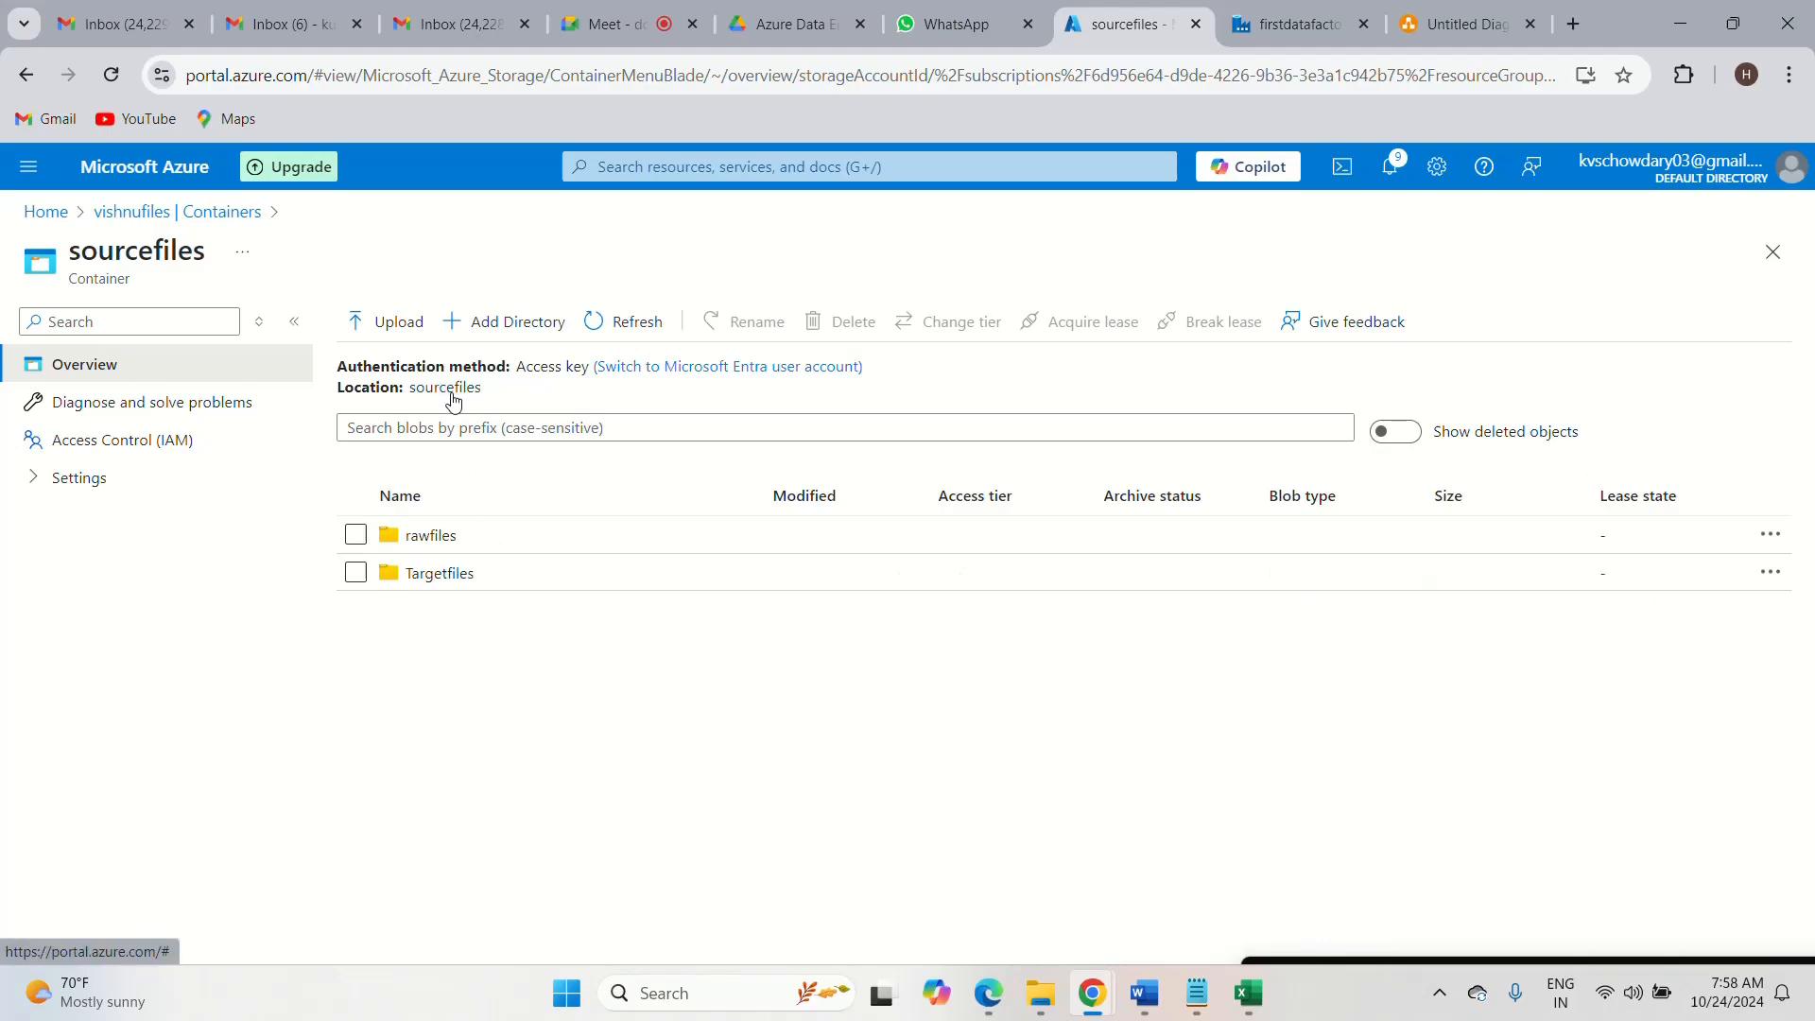
click(464, 578)
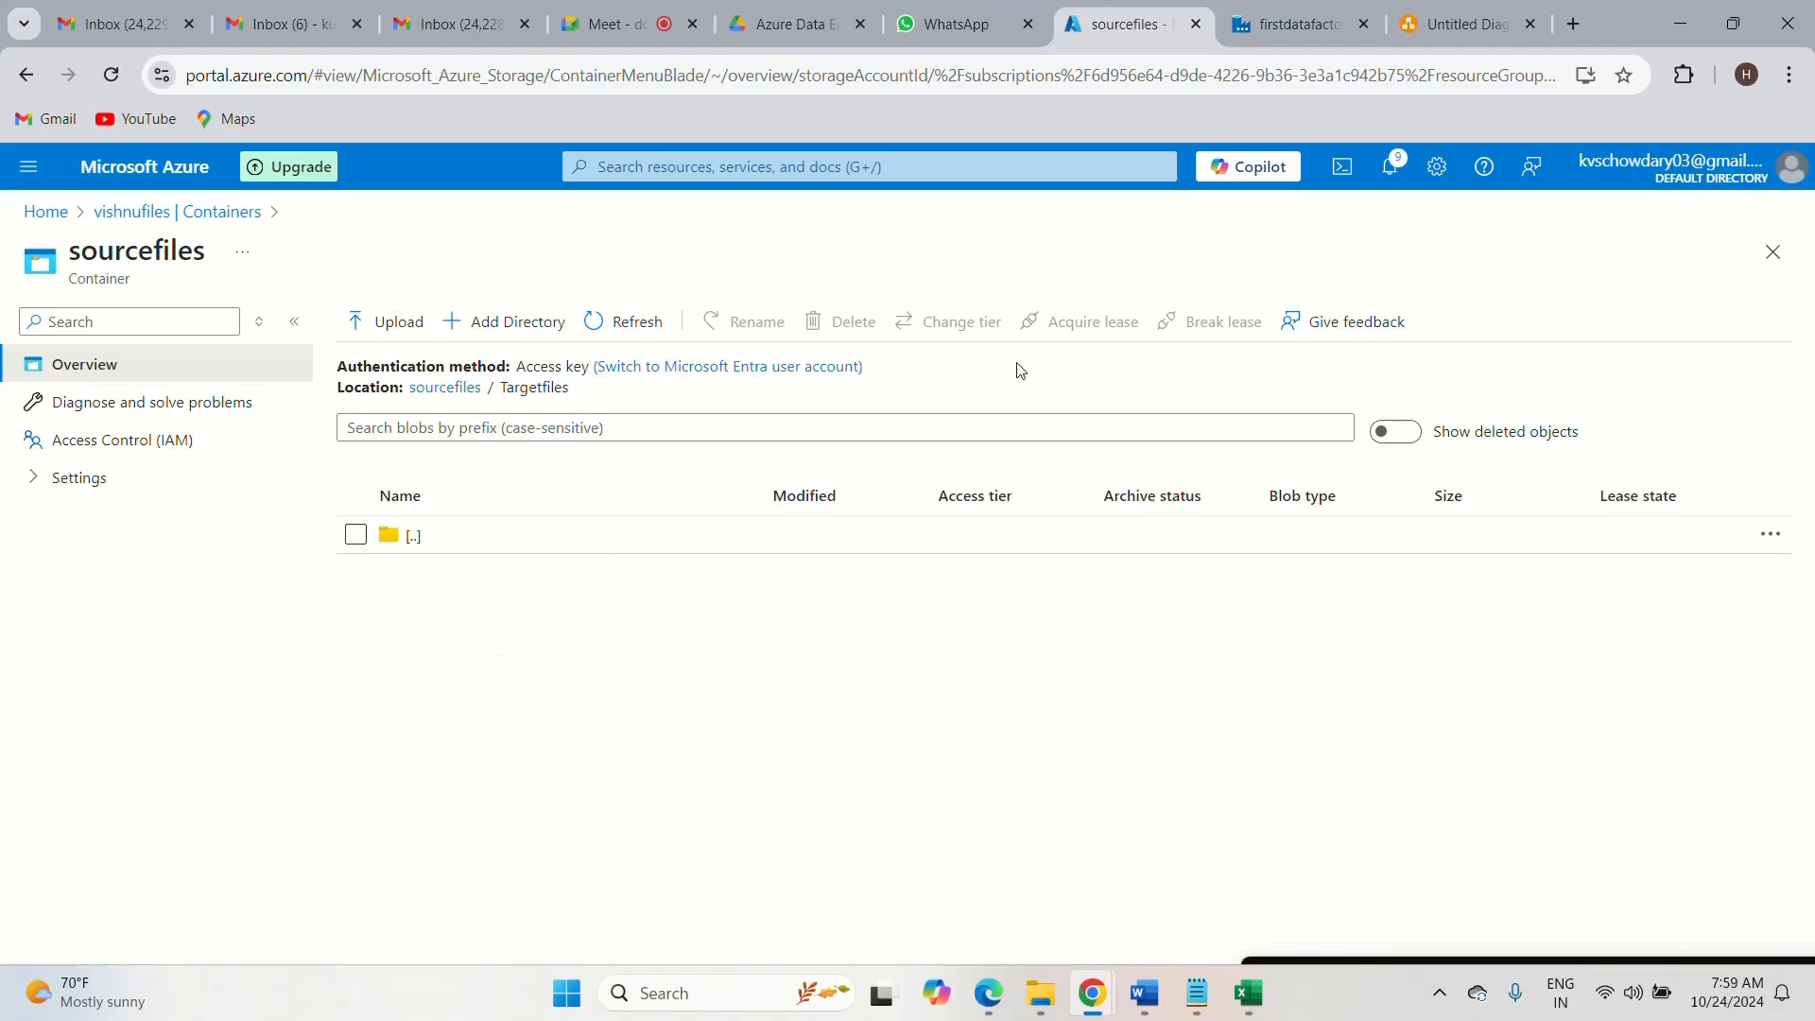
- Switch to Data Factory Studio, reposition the Copy data1 activity on the pipeline1 canvas, and enlarge its settings area
click(1281, 34)
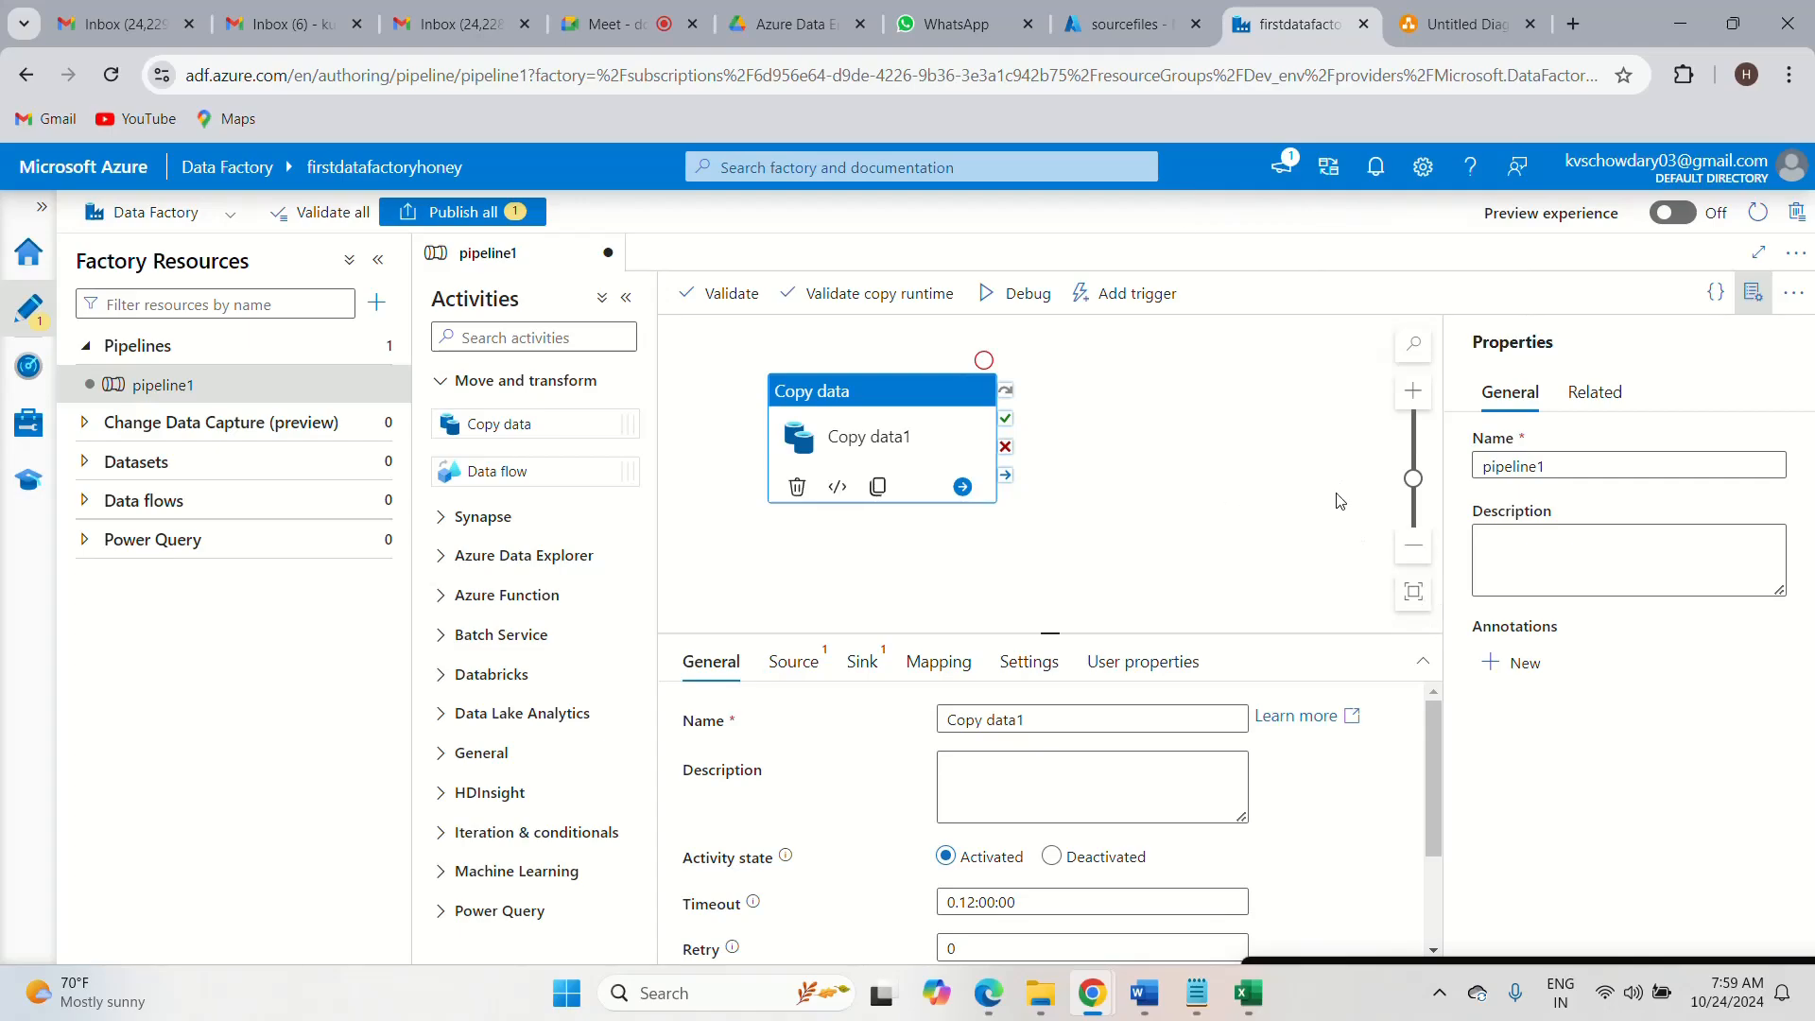
click(877, 401)
drag(877, 401, 920, 387)
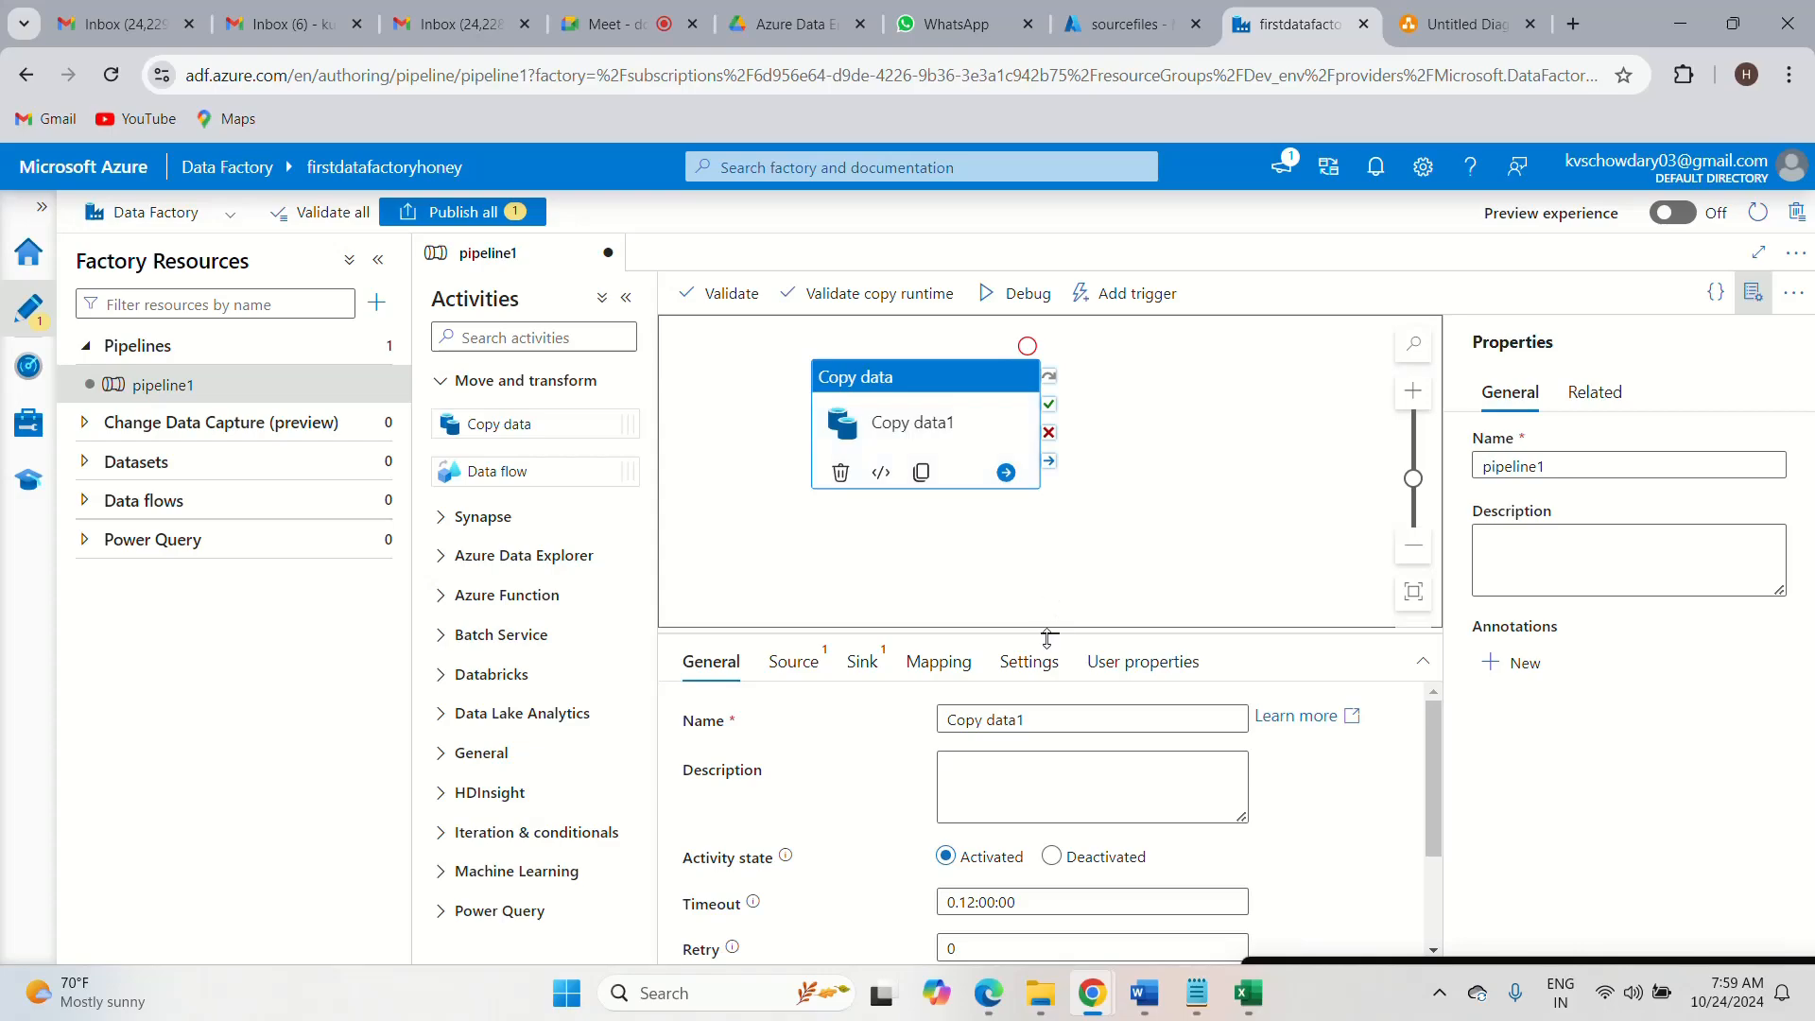
drag(1049, 632, 1058, 552)
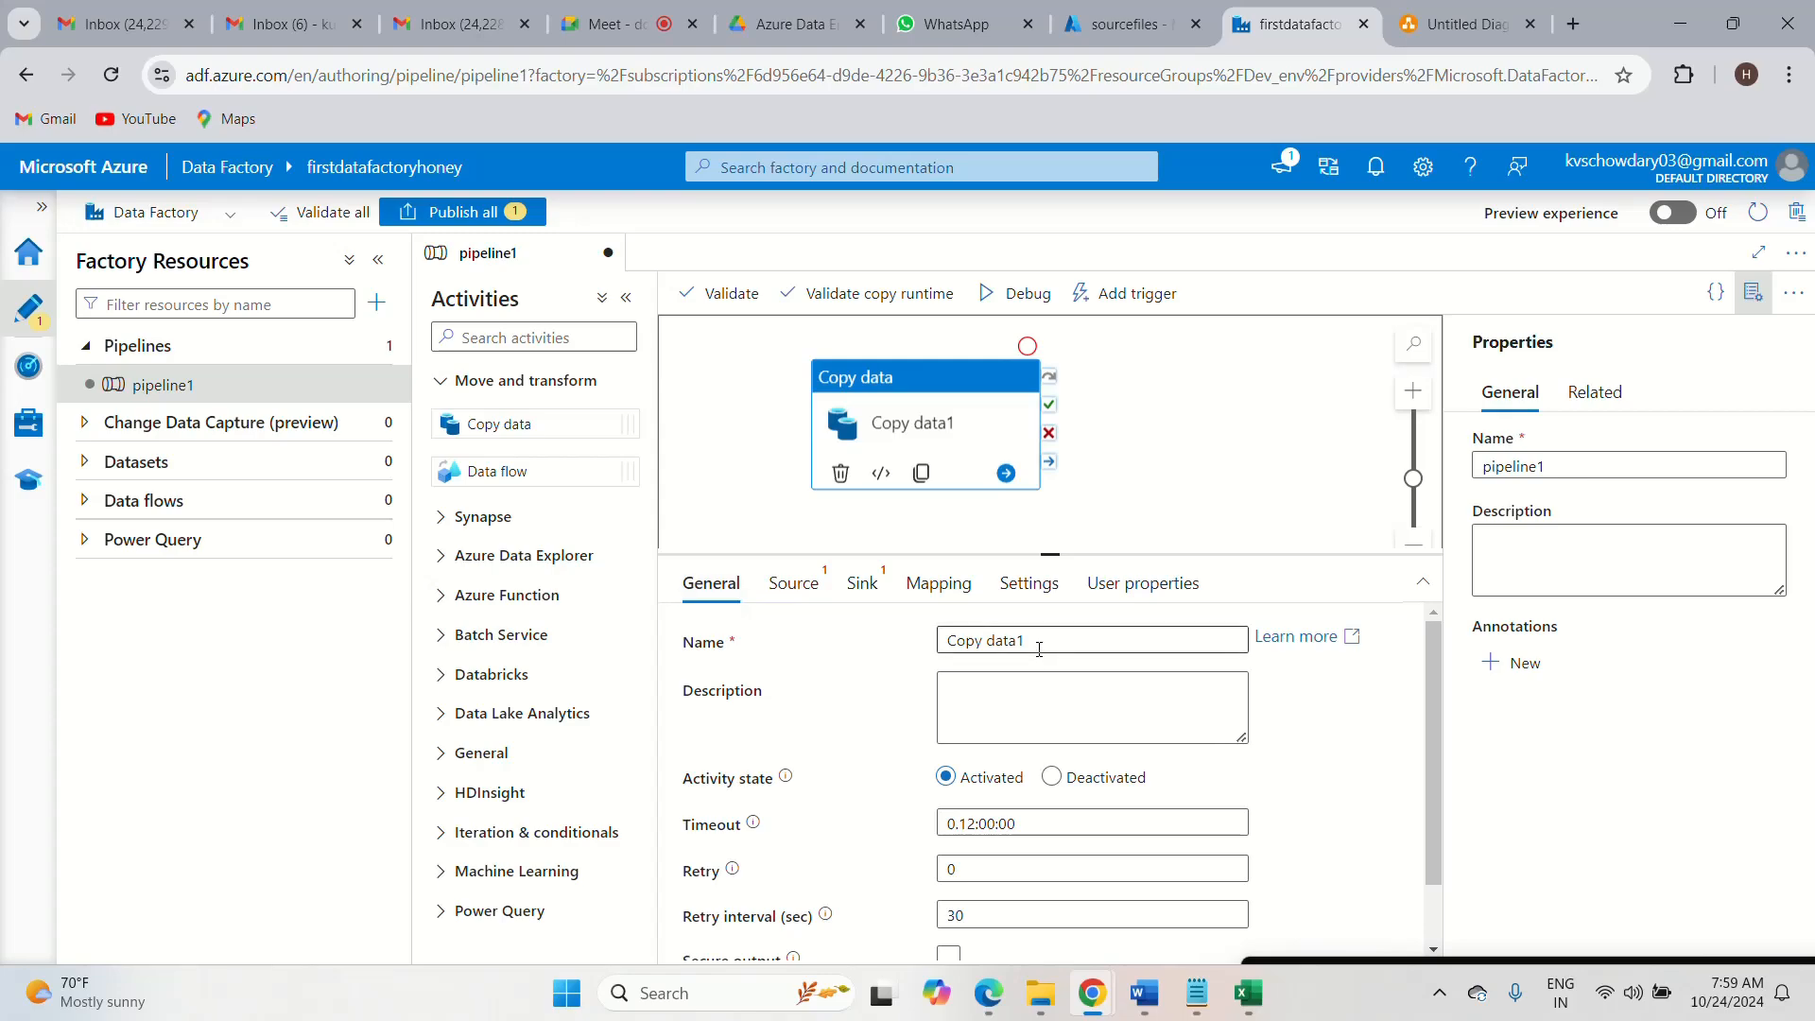
- Review the general settings of the Copy data1 activity and hide the pipeline properties
drag(1035, 640, 945, 638)
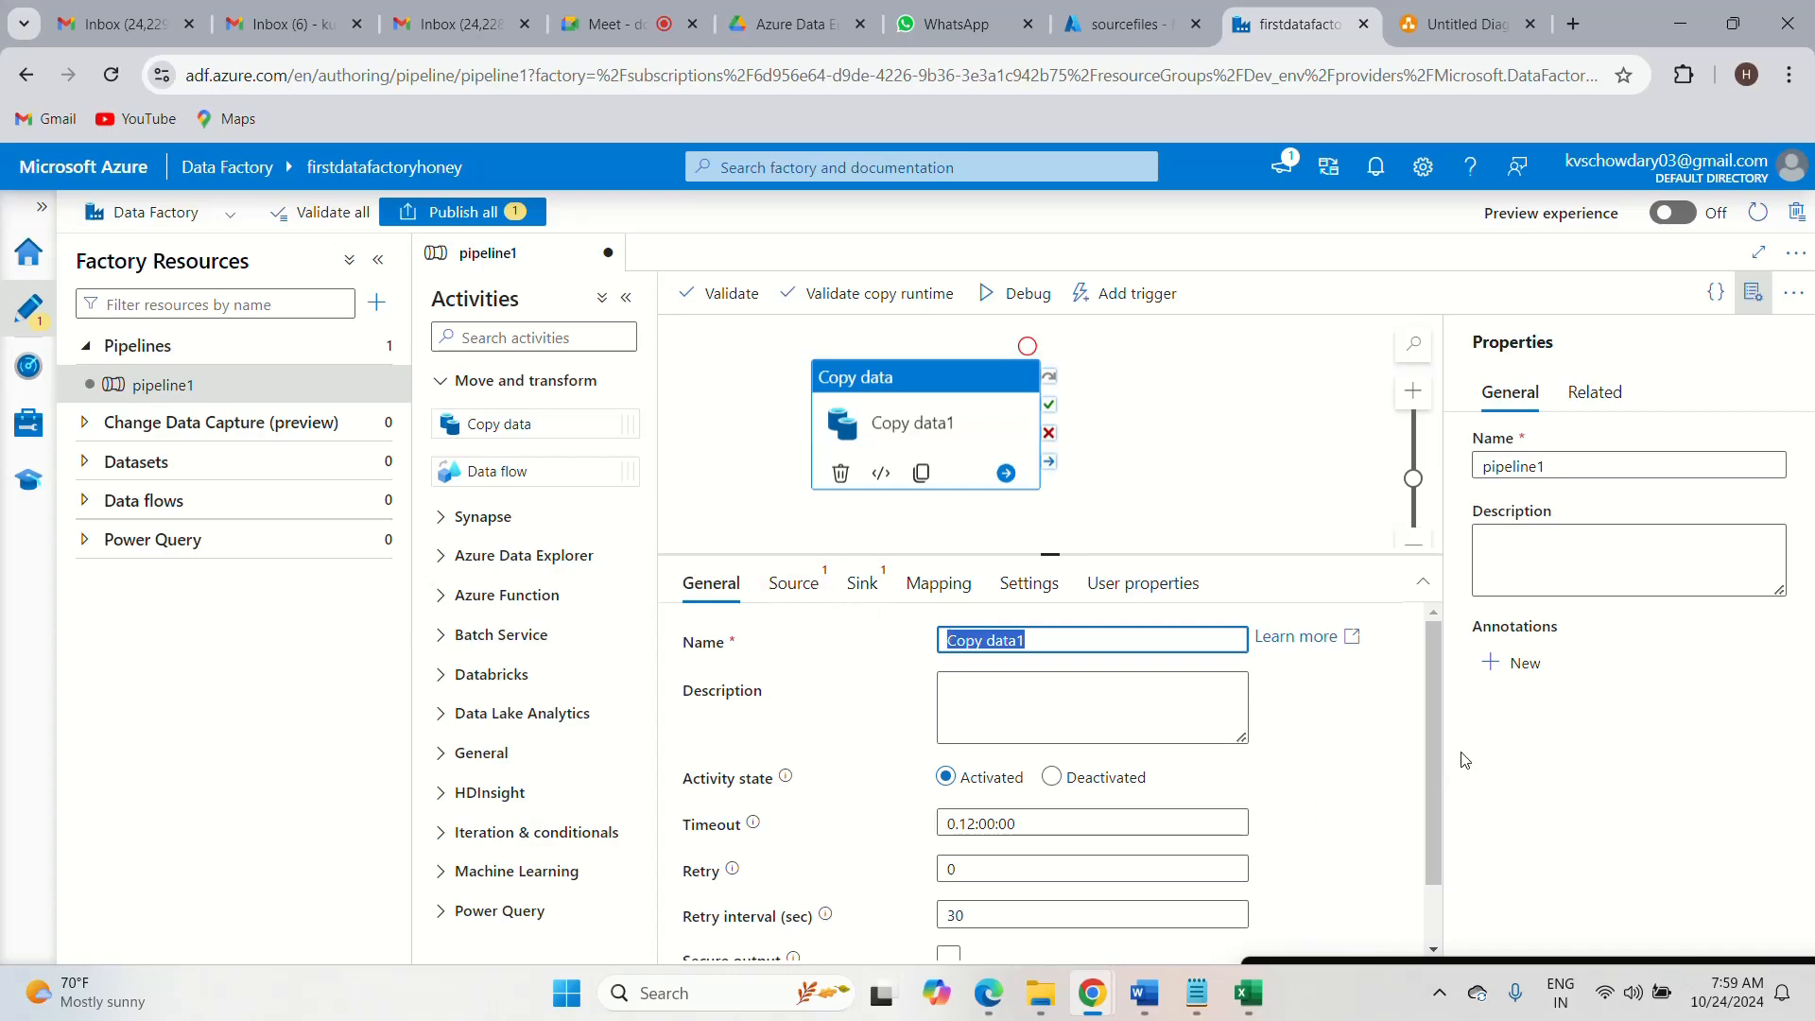
mouse_move(1435, 814)
mouse_down()
mouse_move(1429, 899)
mouse_move(1418, 803)
mouse_up()
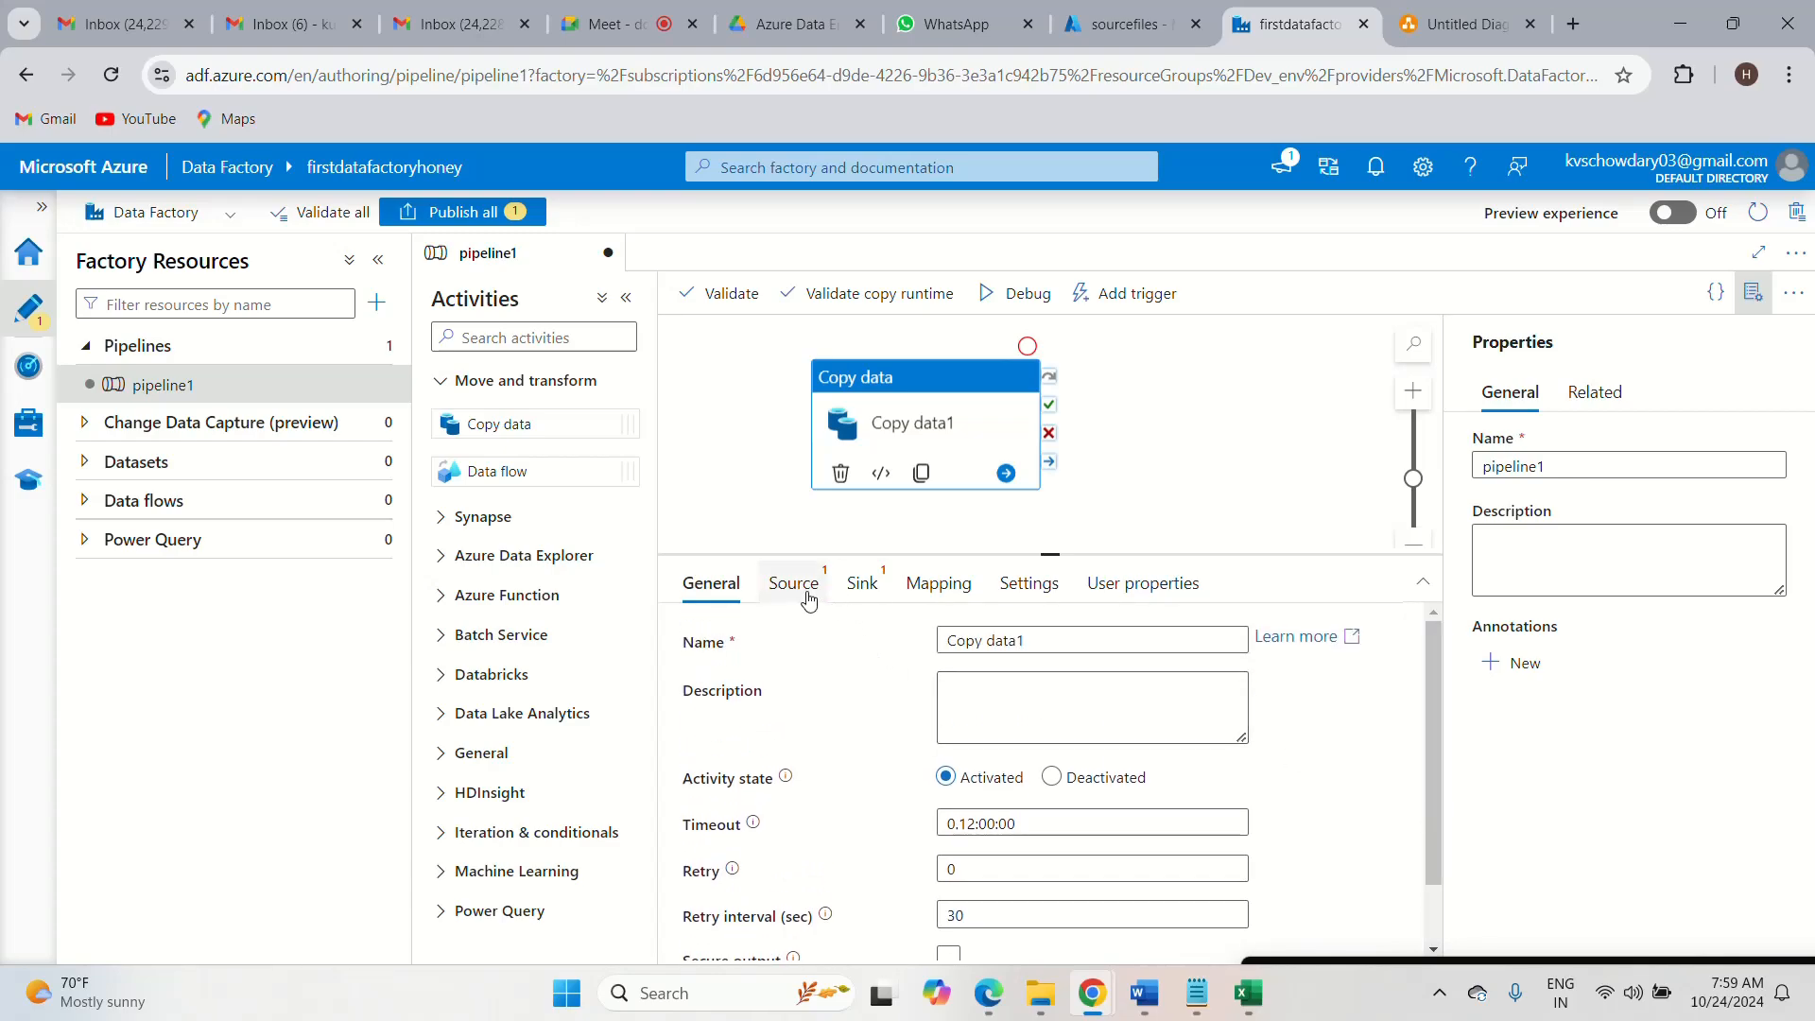
drag(1437, 837, 1417, 953)
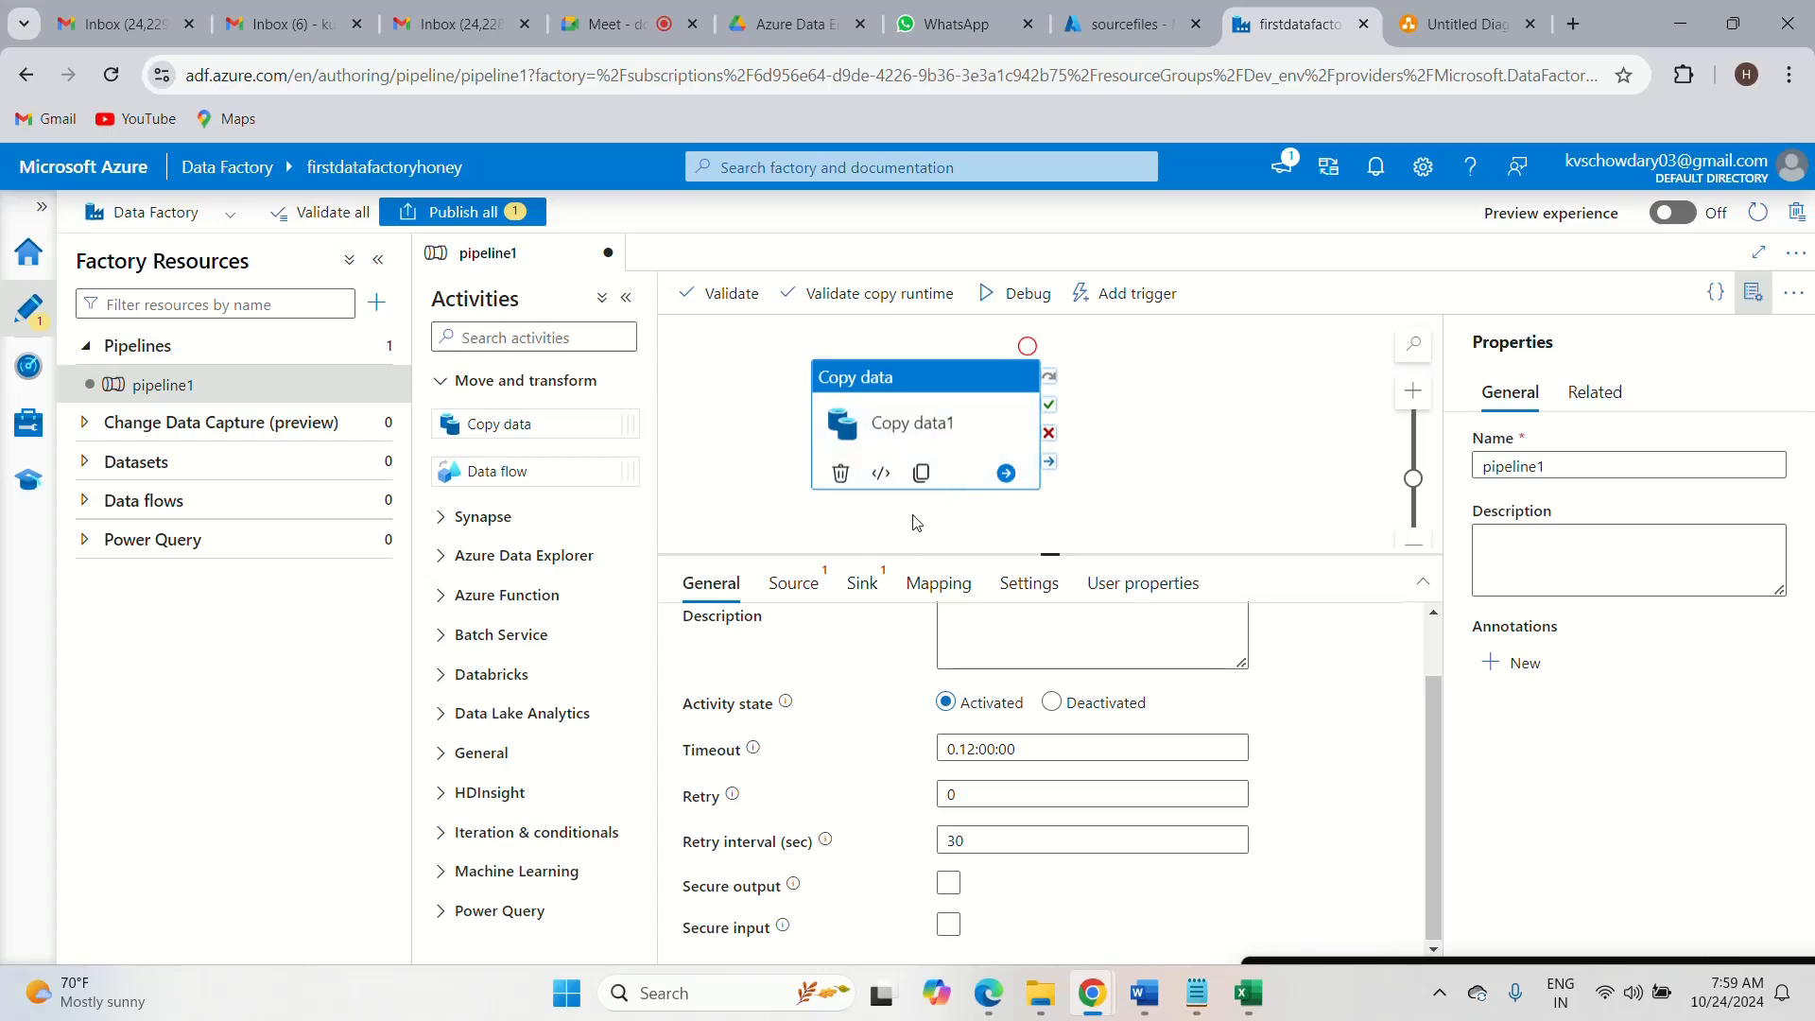
click(1753, 293)
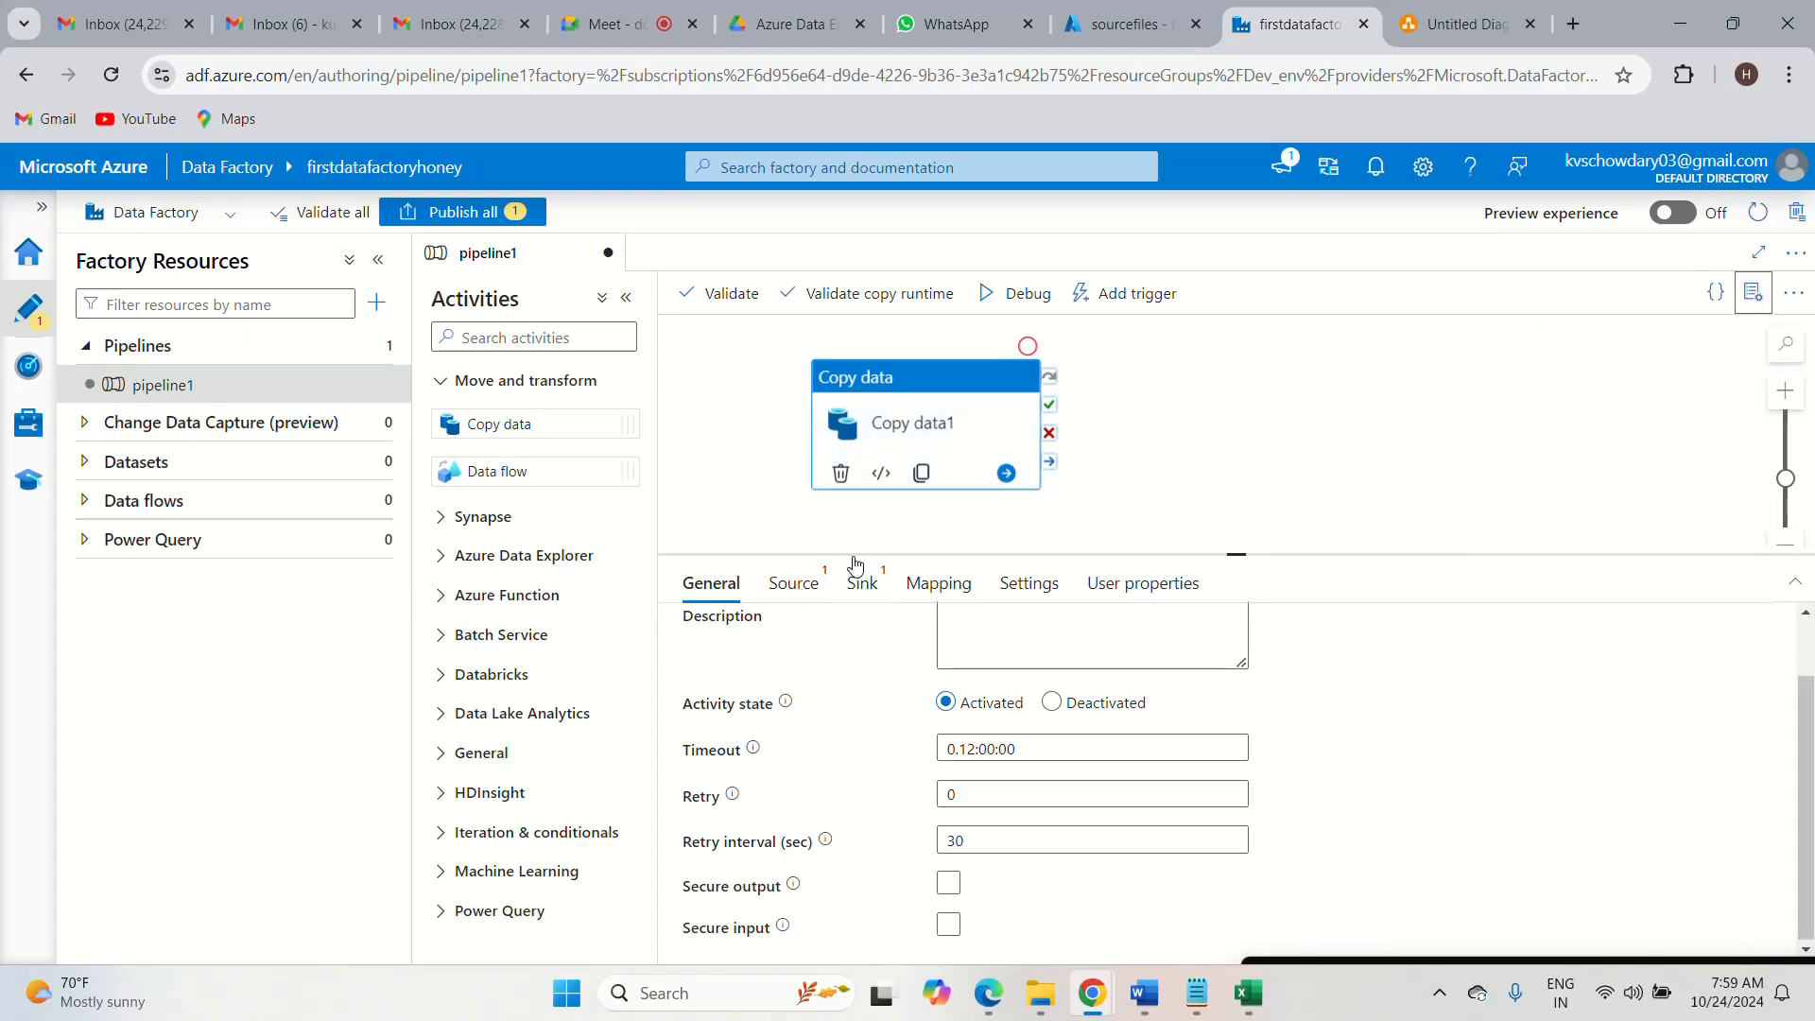
- Examine the Source and Sink dataset settings of the Copy data1 activity, ending on the Source settings
click(789, 591)
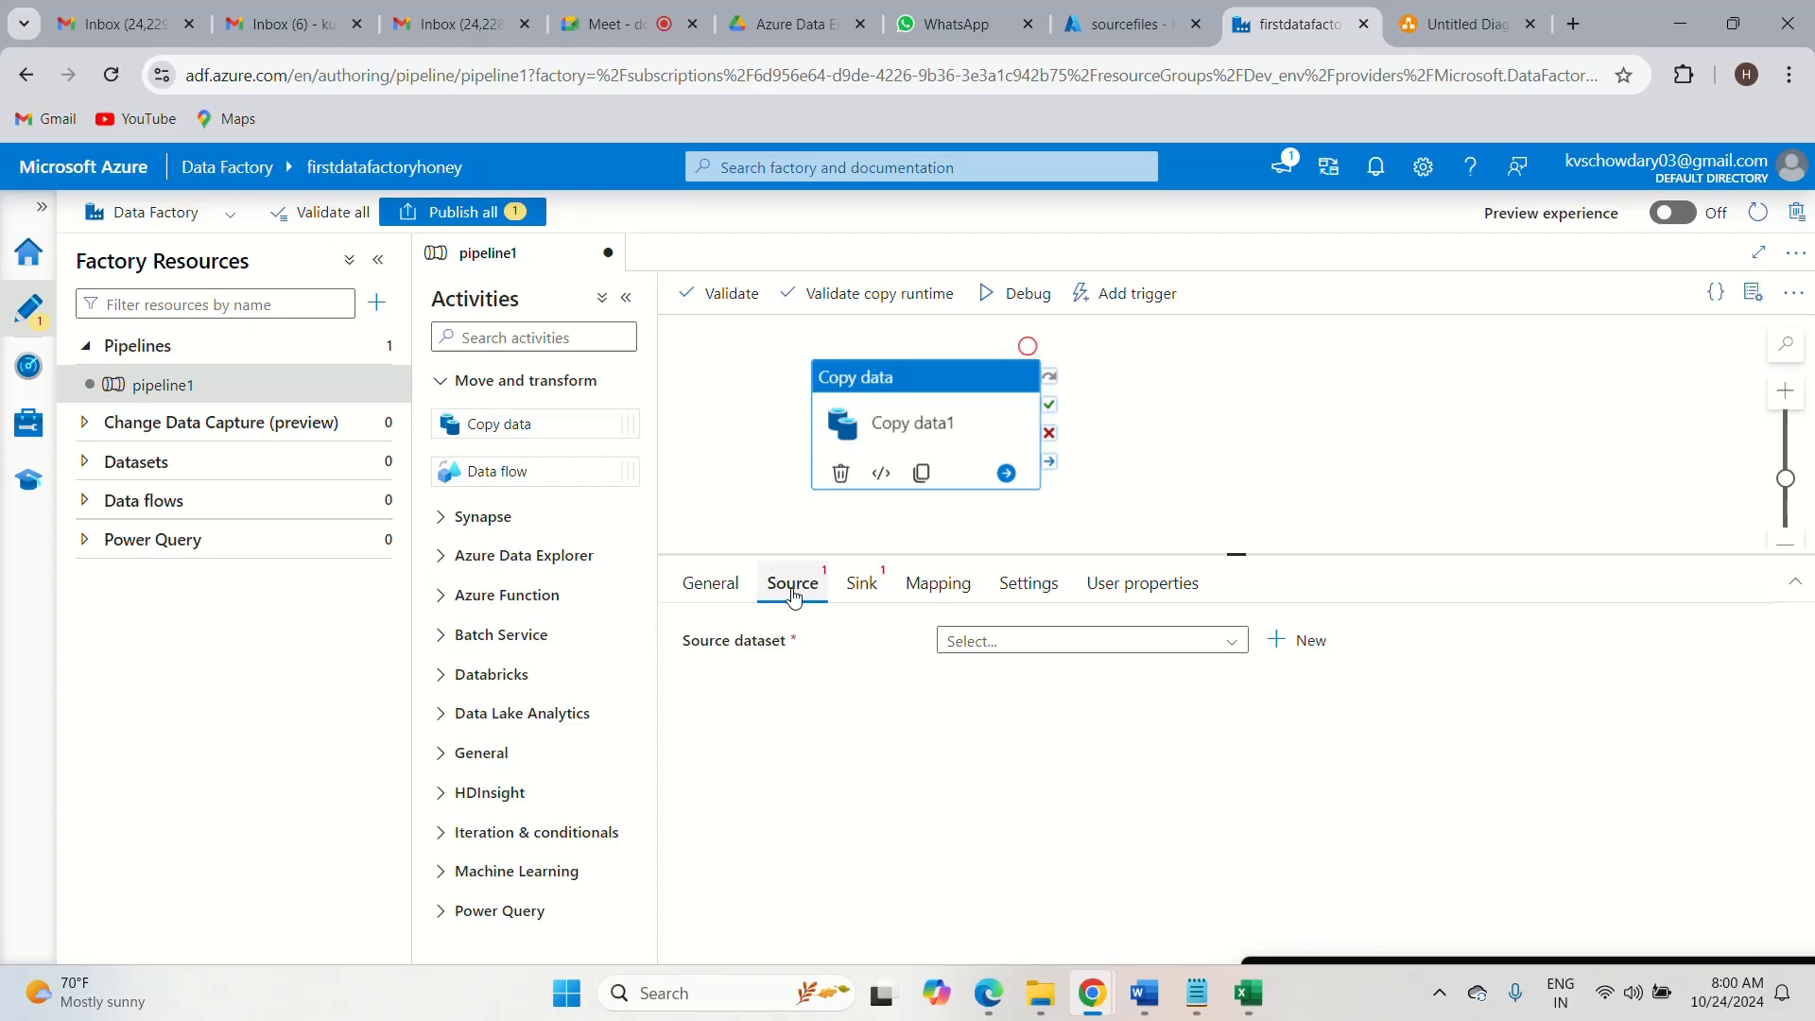
click(861, 593)
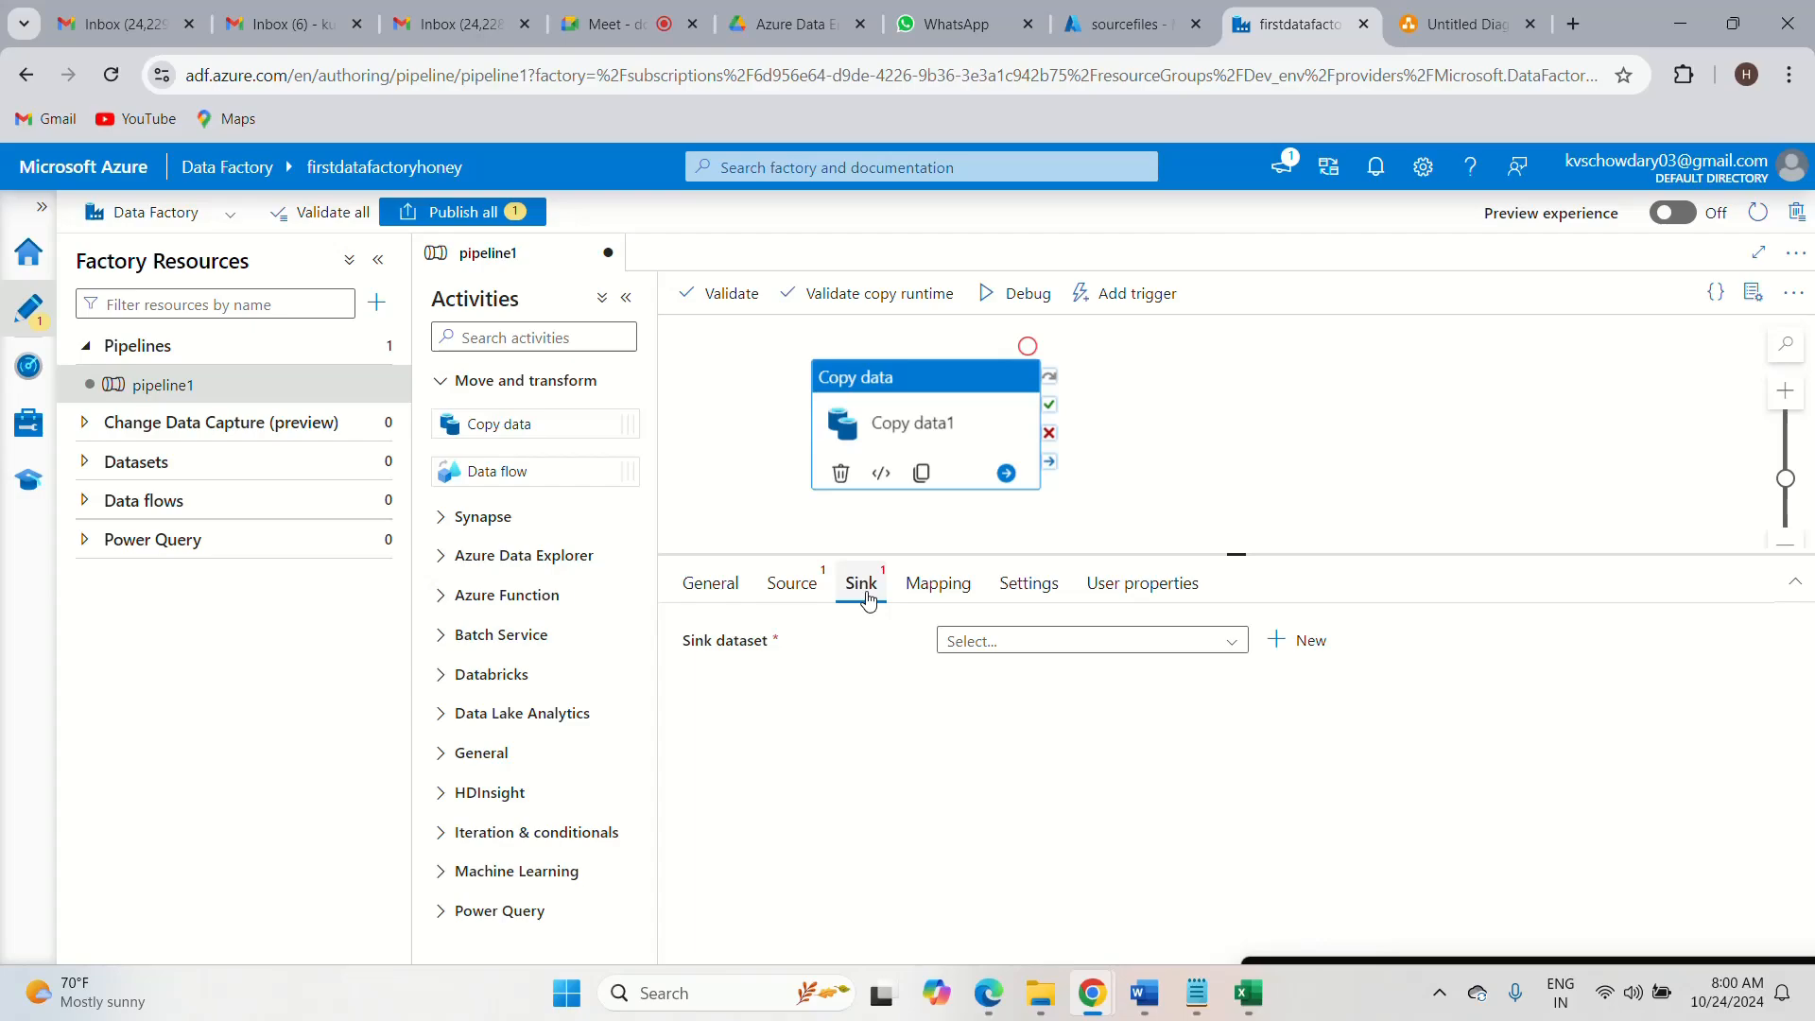
click(792, 586)
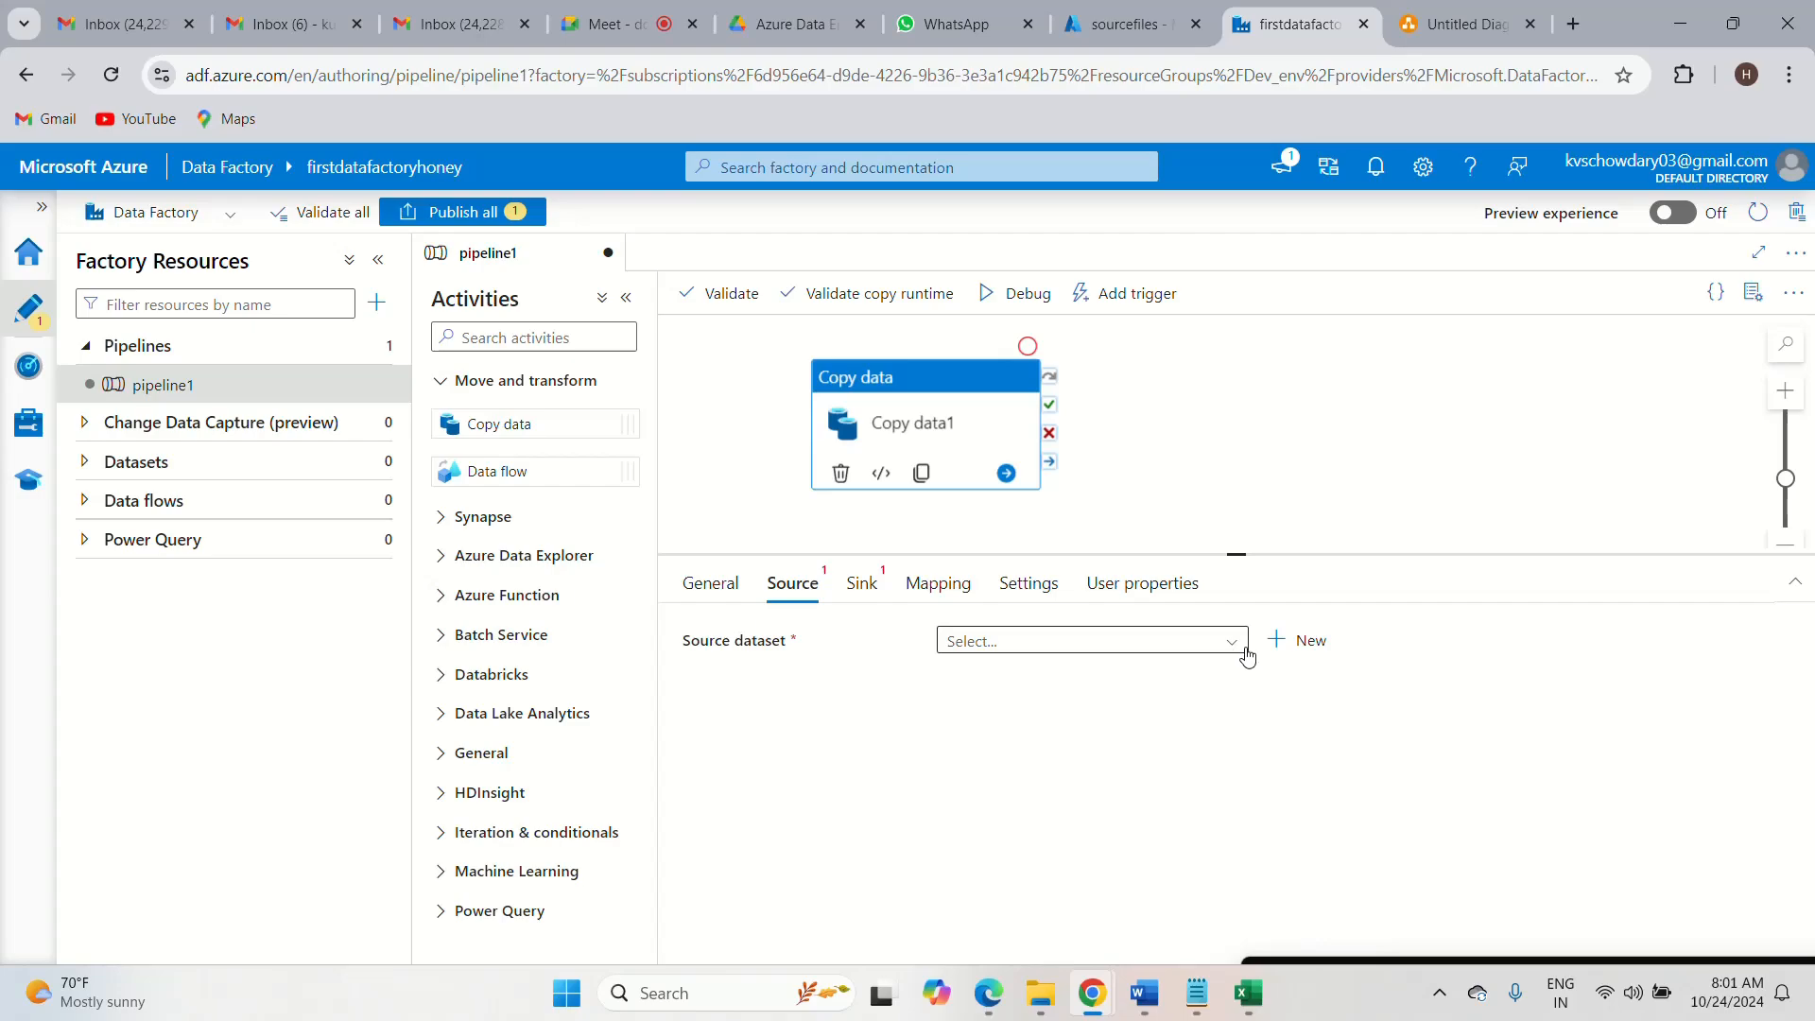
click(1308, 652)
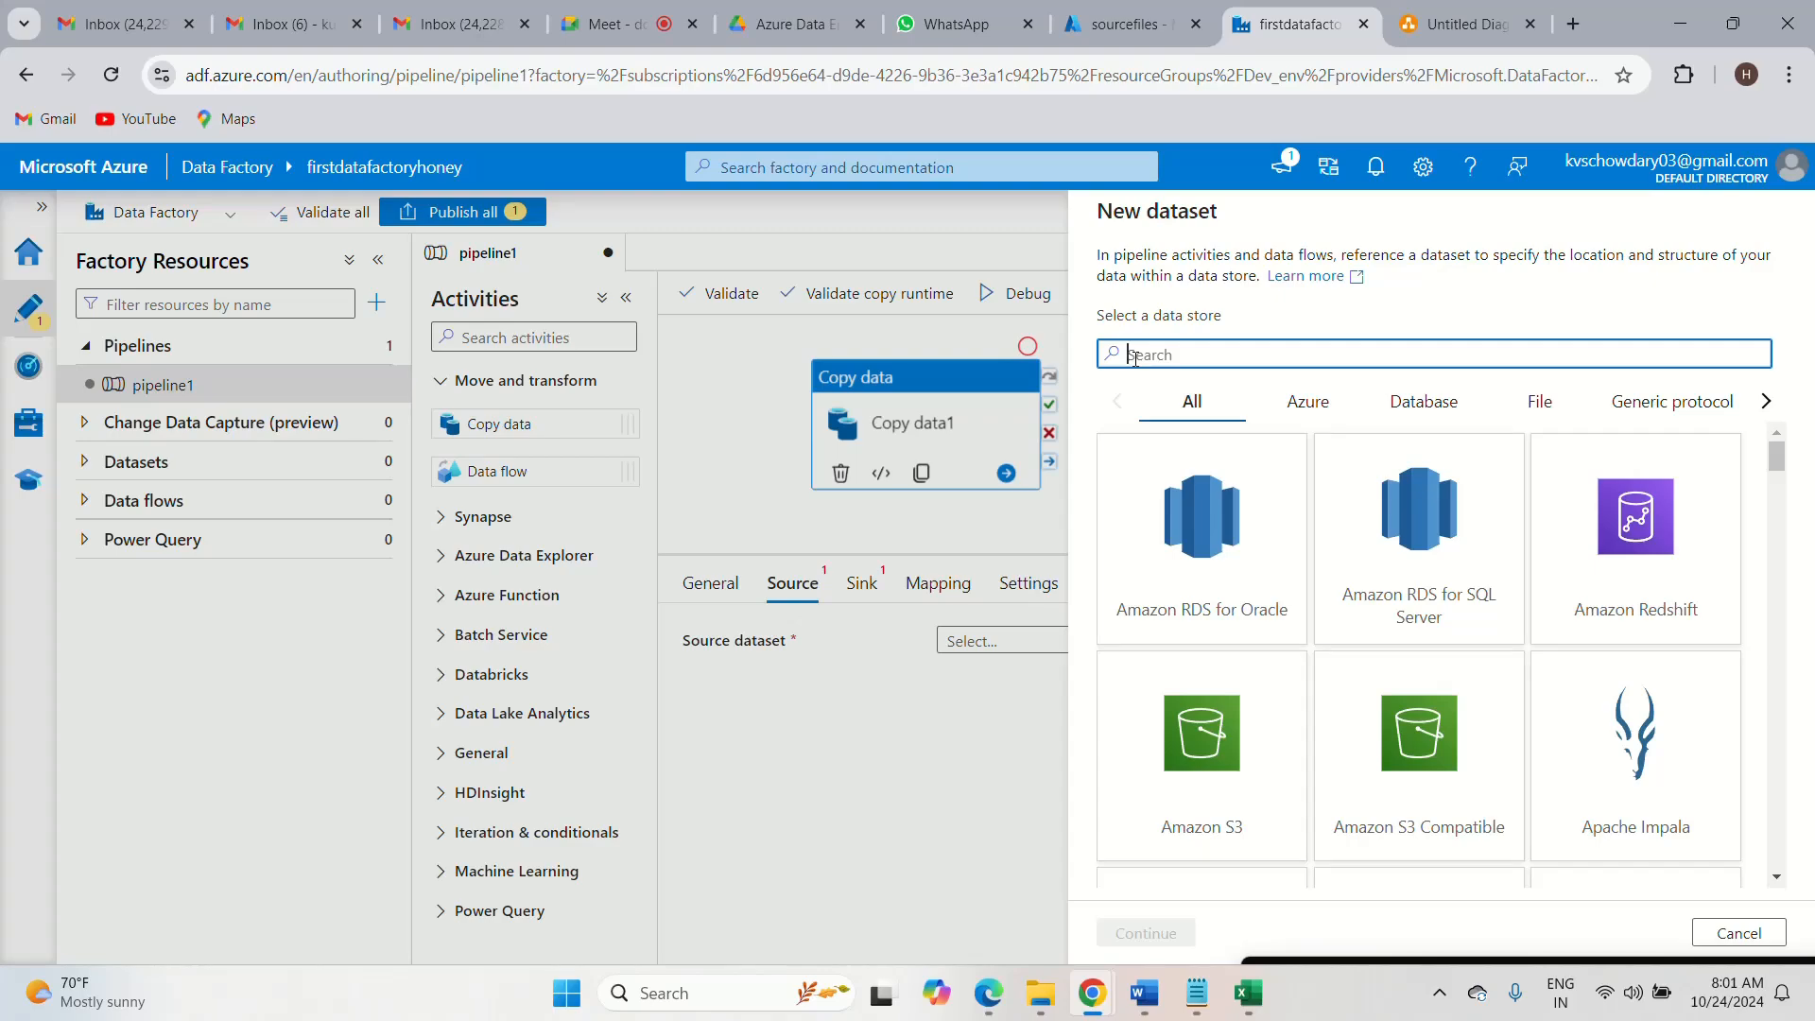
text(da)
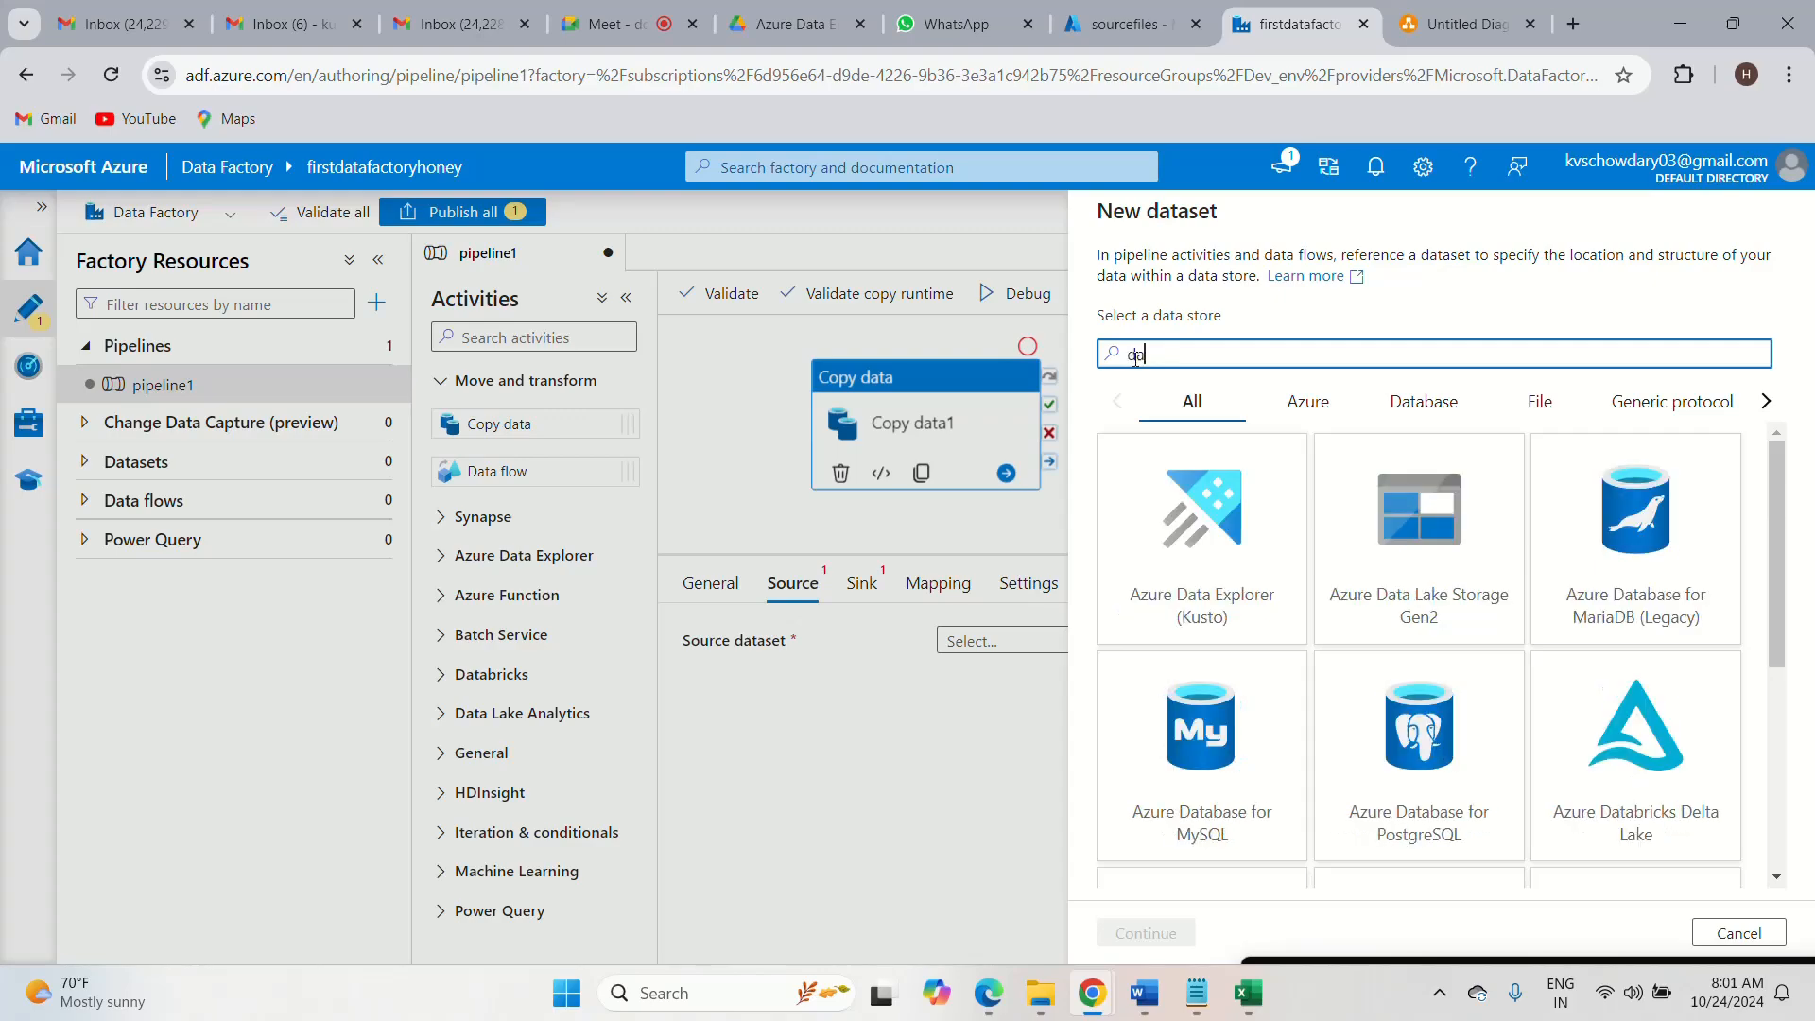
text(ta la)
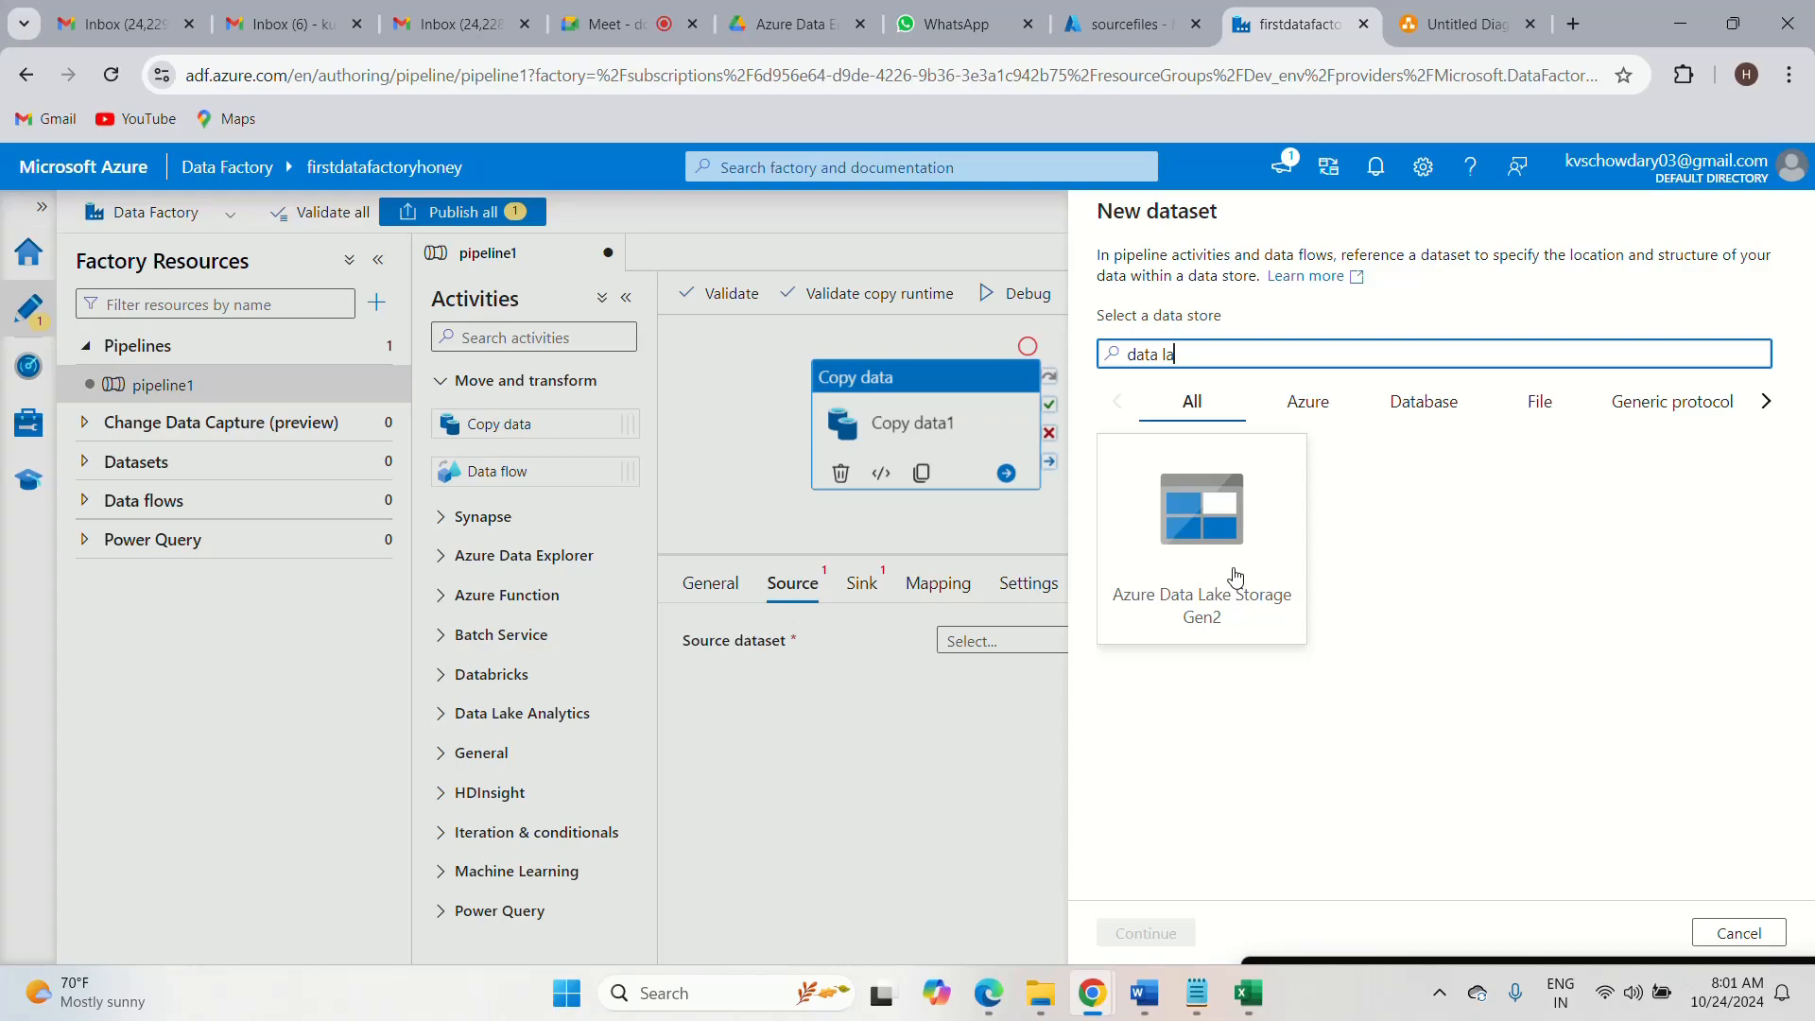
click(1737, 940)
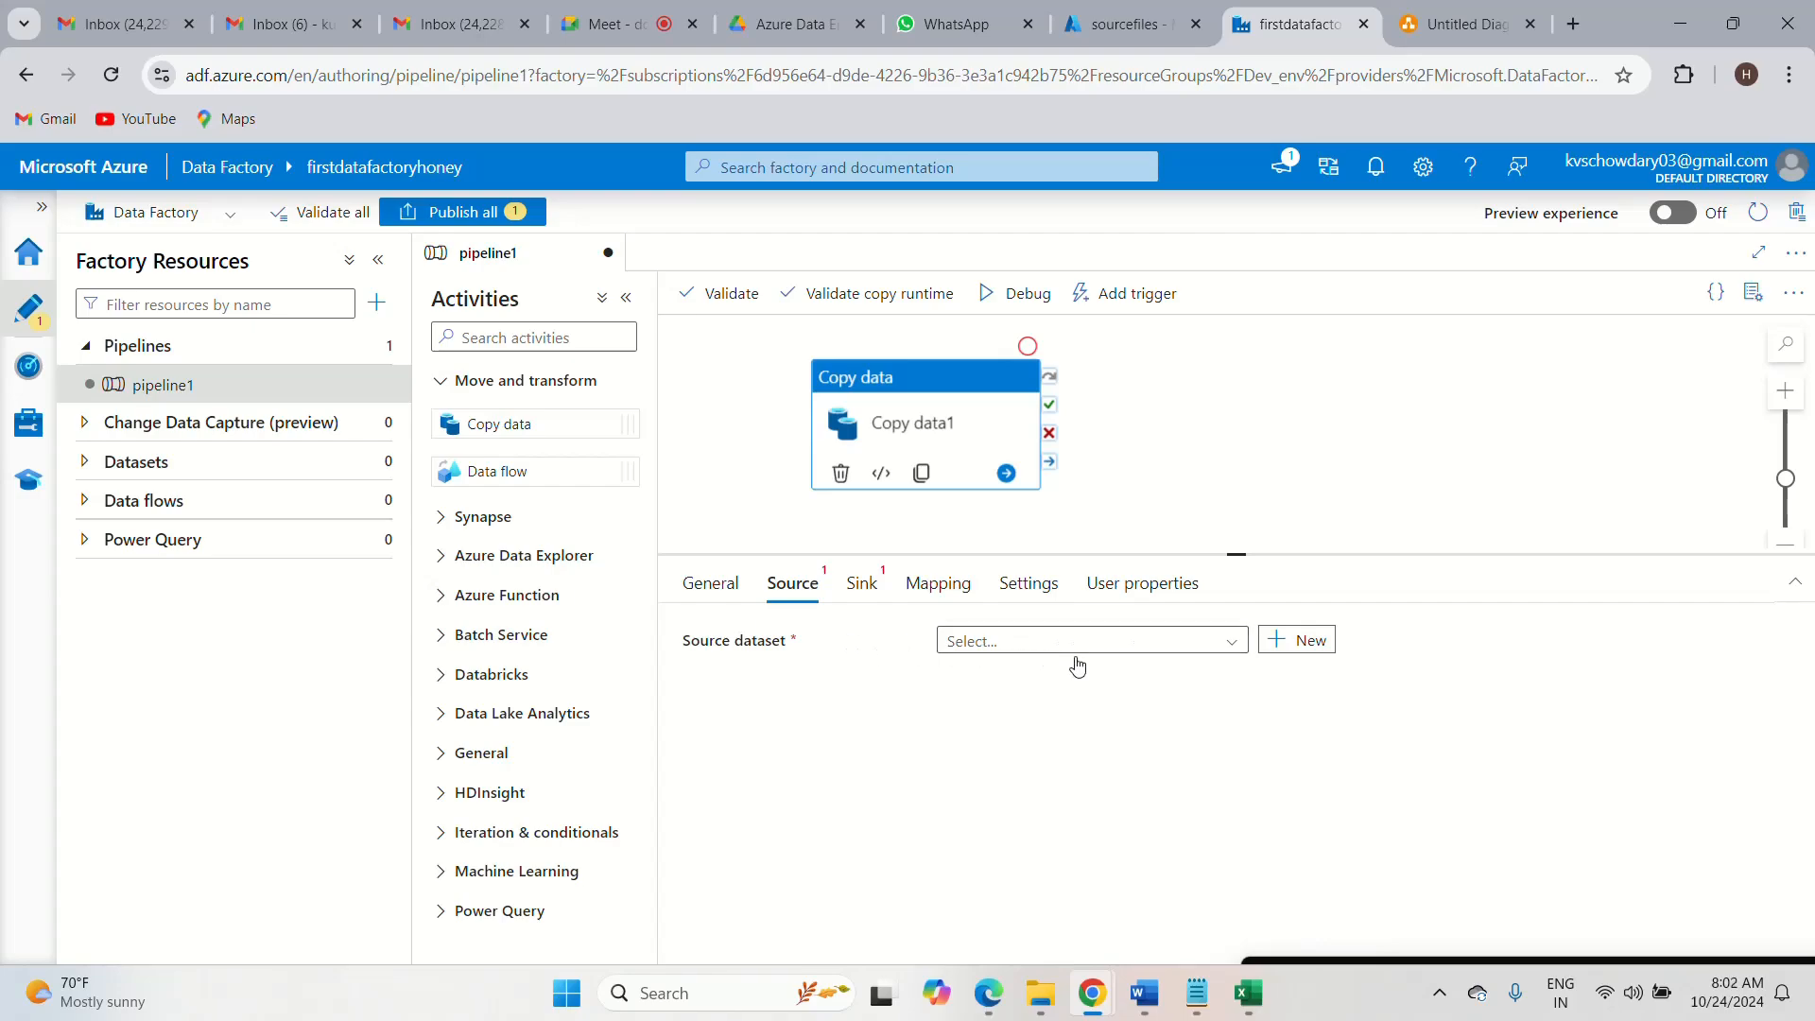
- Start a new source dataset and choose Azure Data Lake Storage Gen2 as its data store
click(1302, 656)
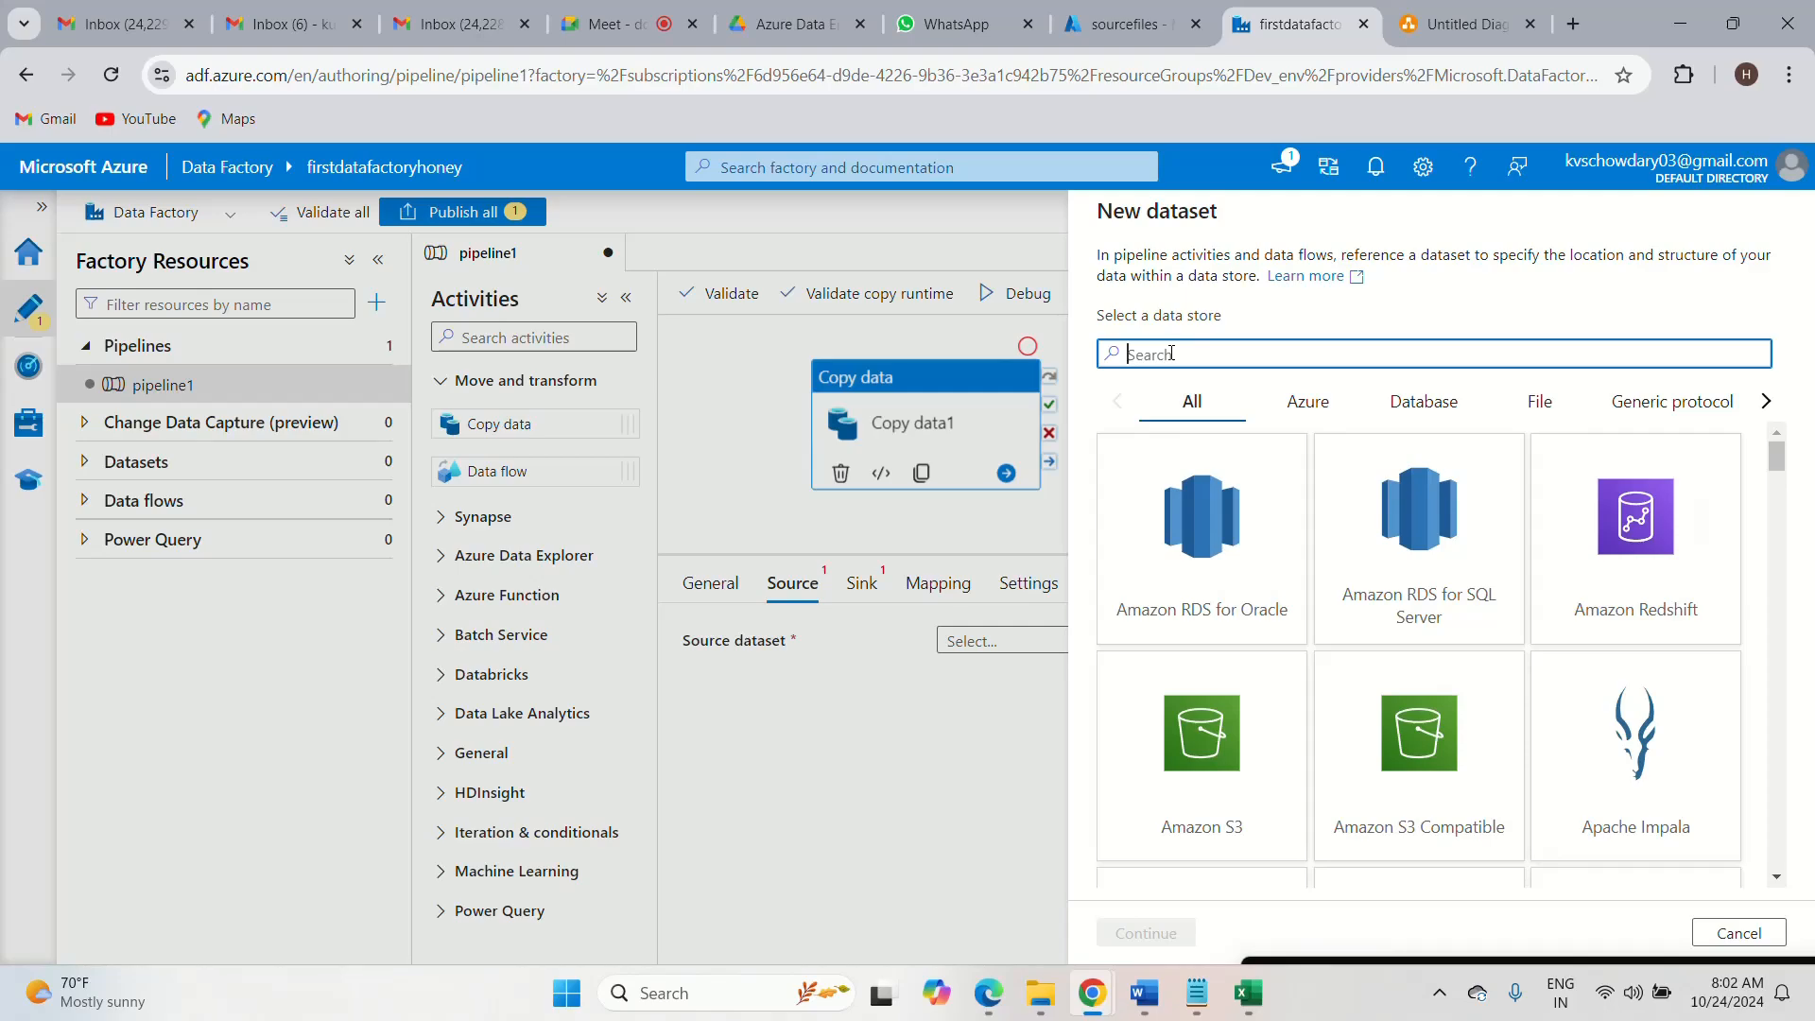
text(dat)
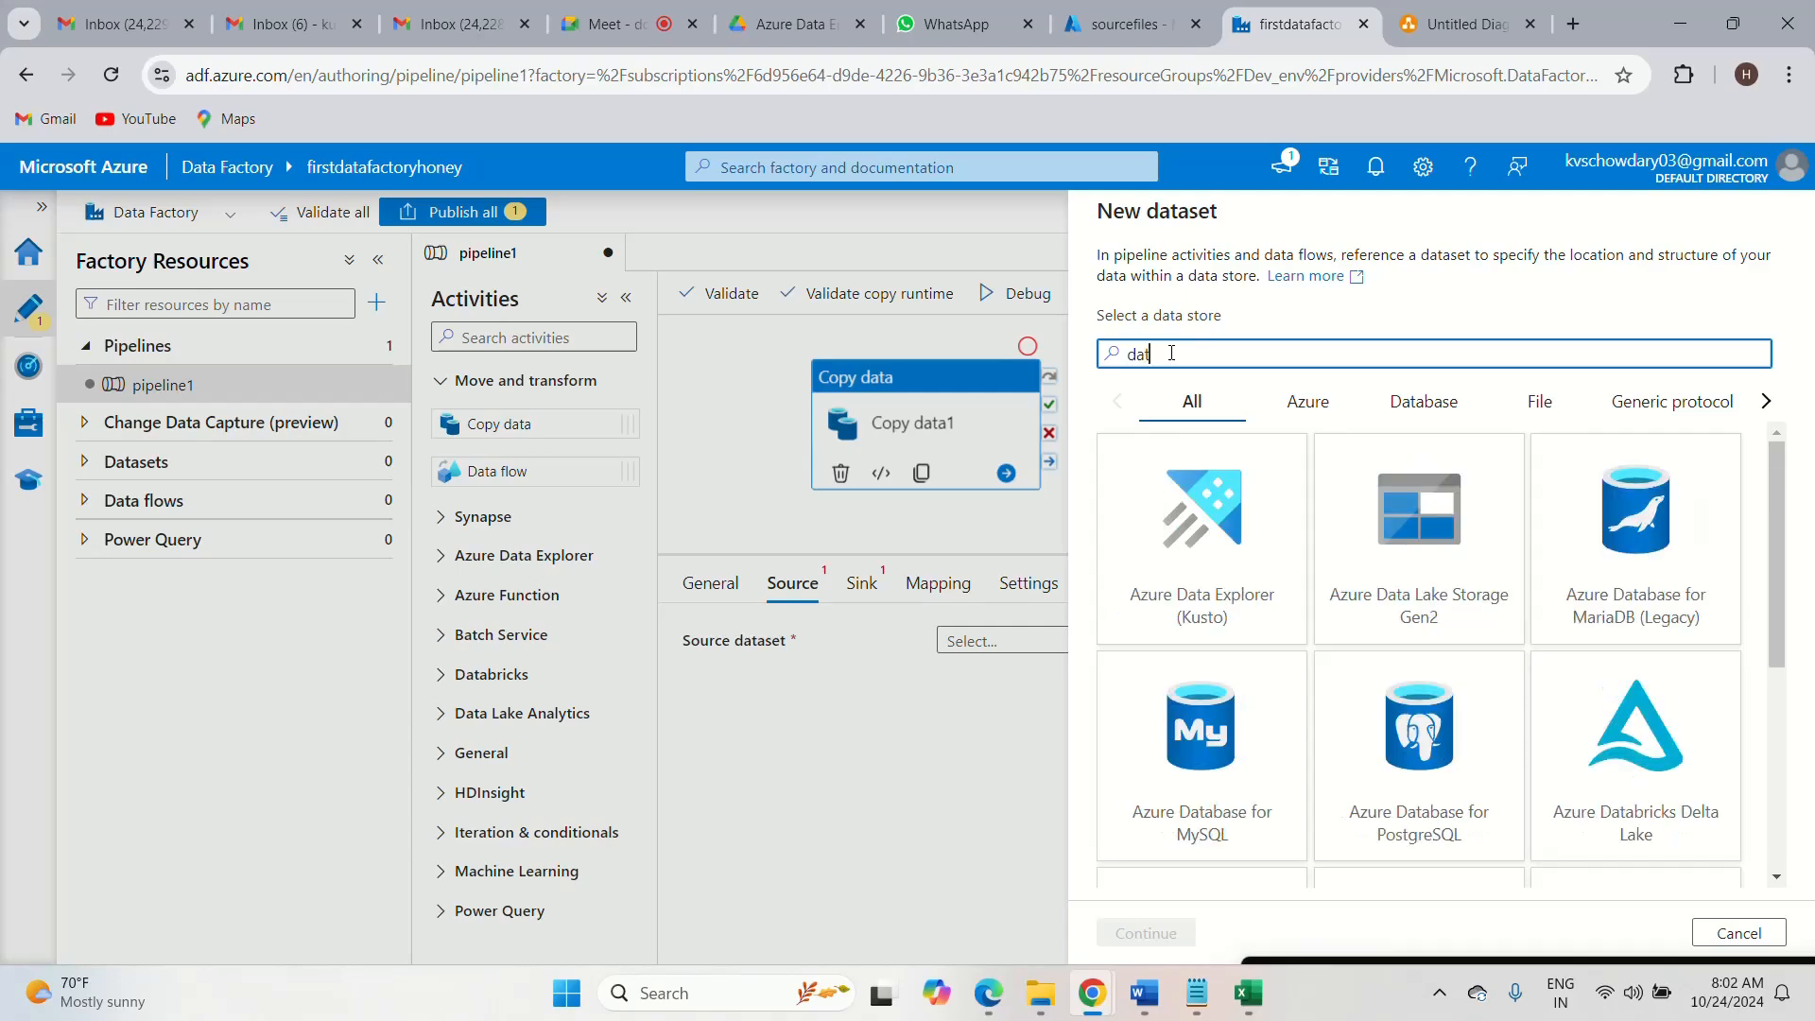
text(a la)
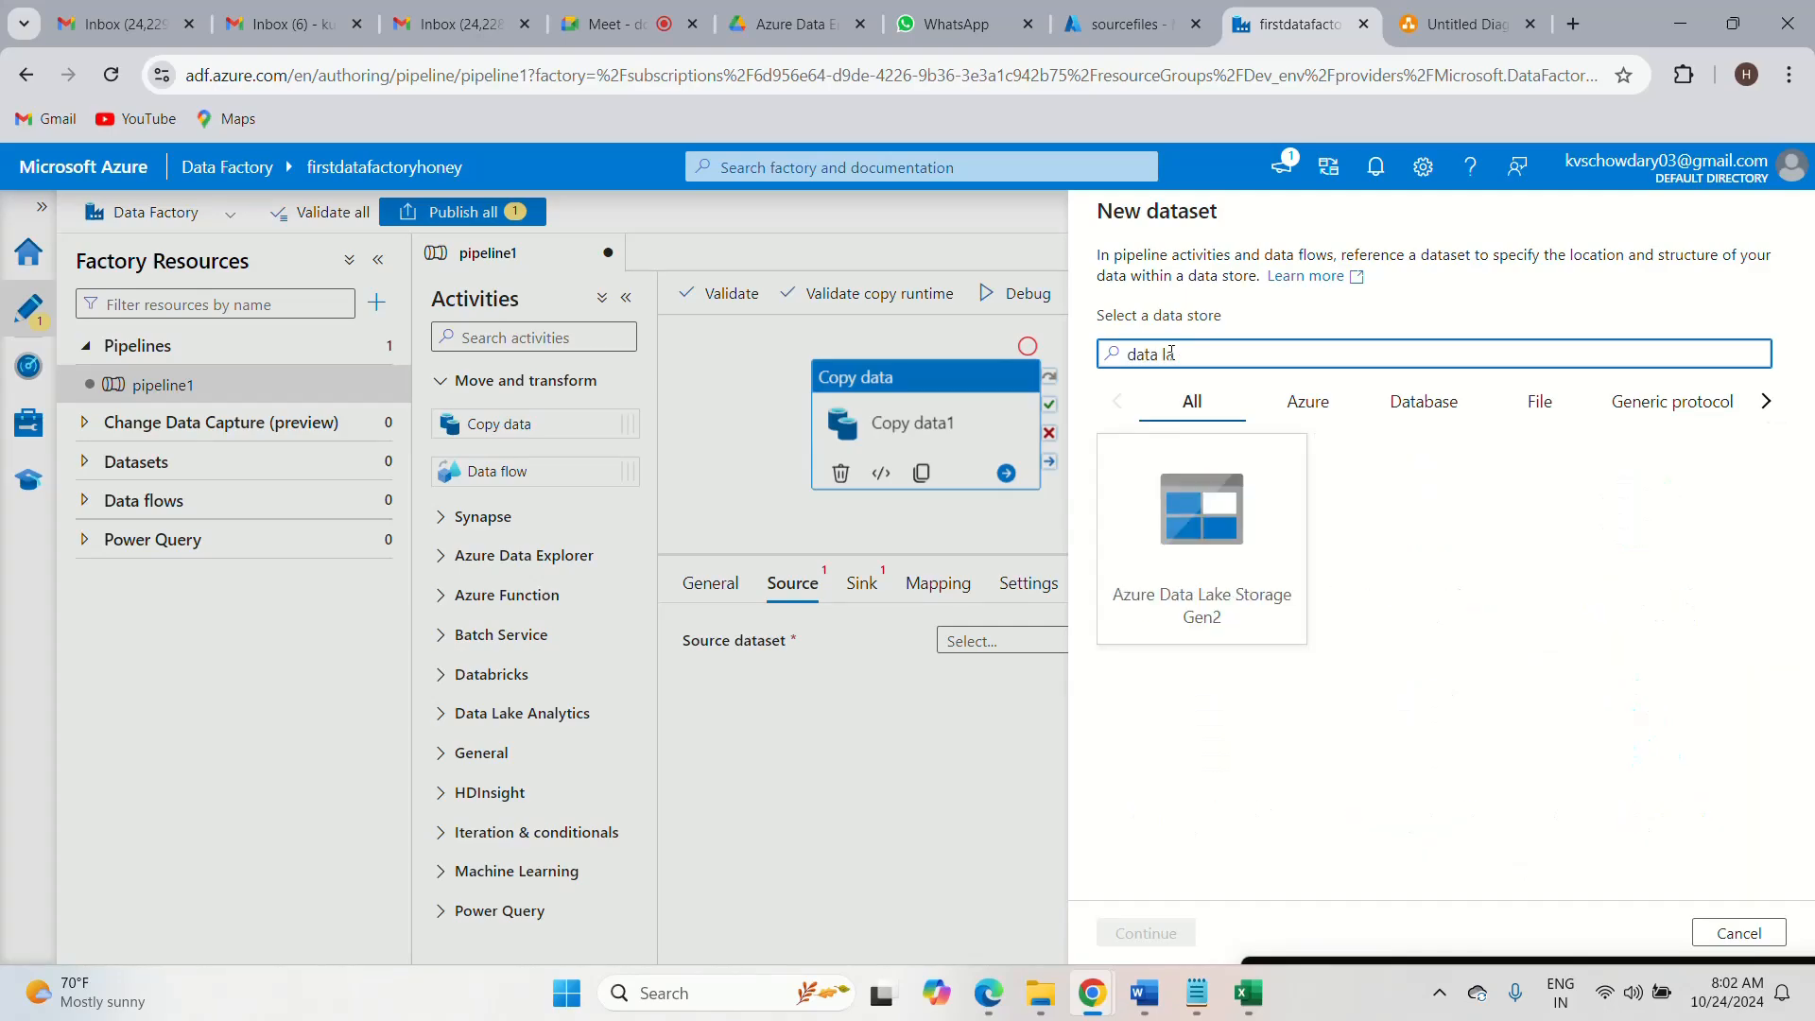
click(1211, 555)
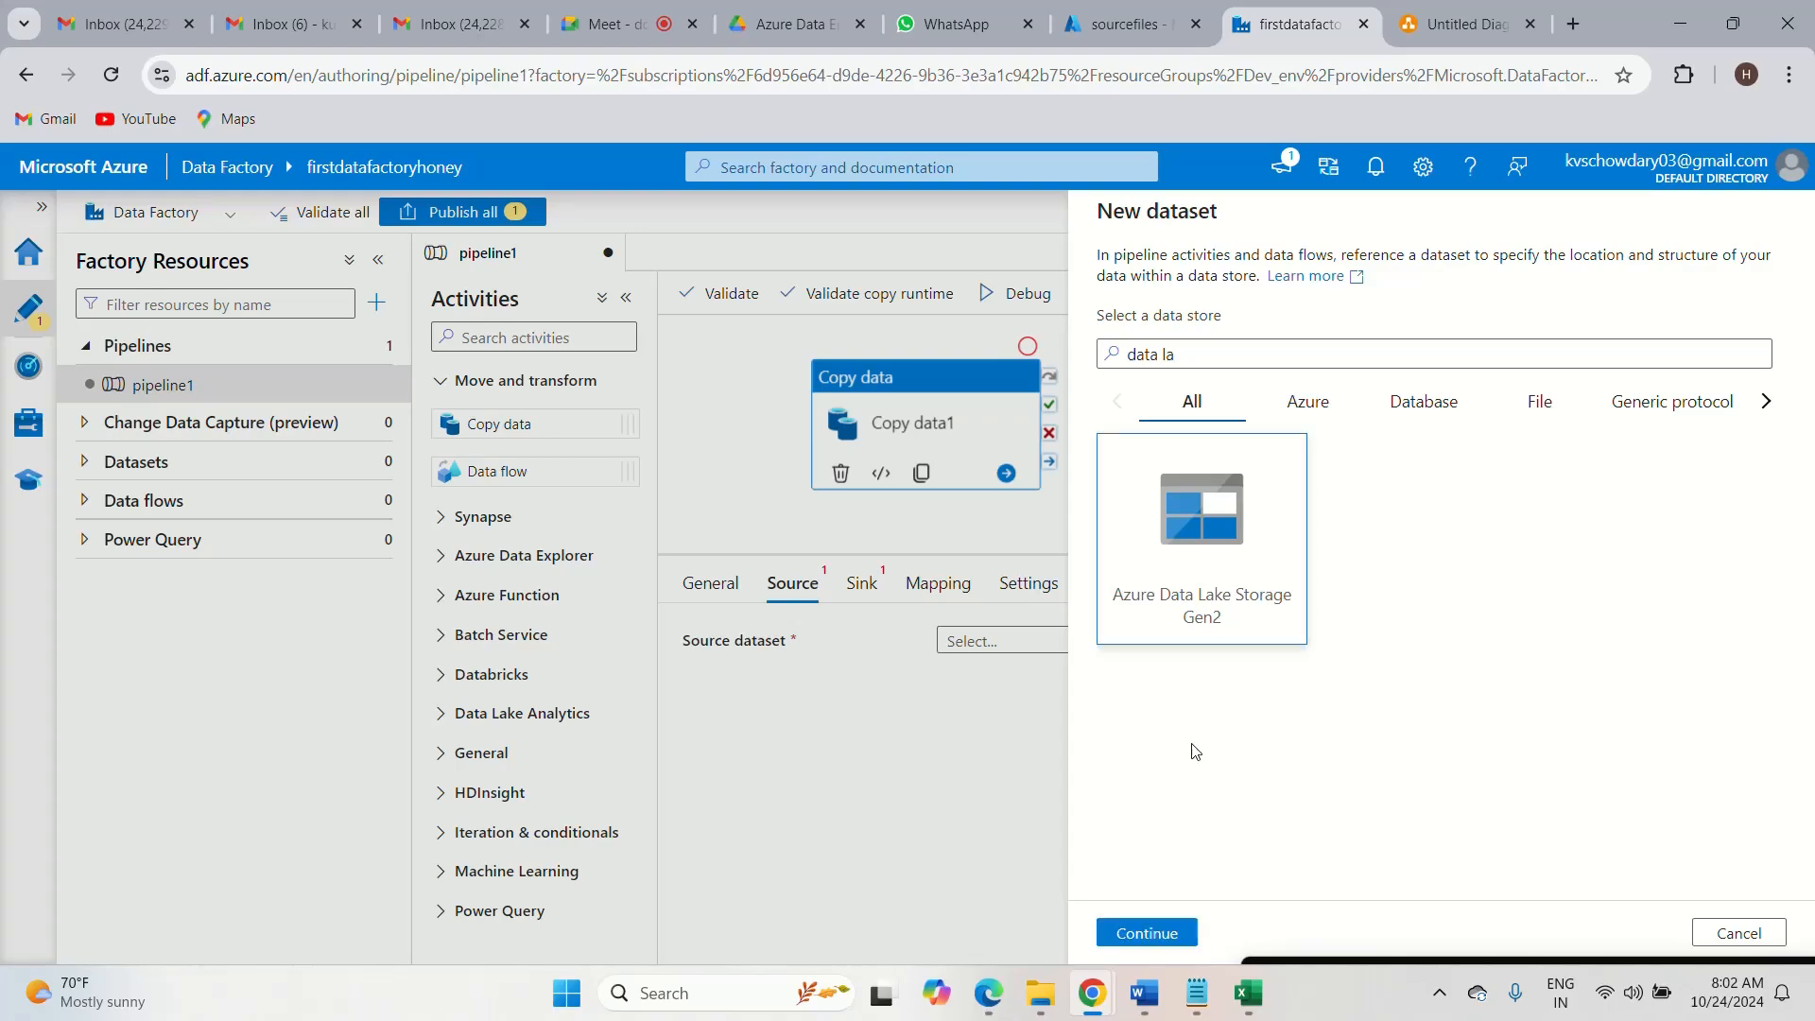
click(1178, 936)
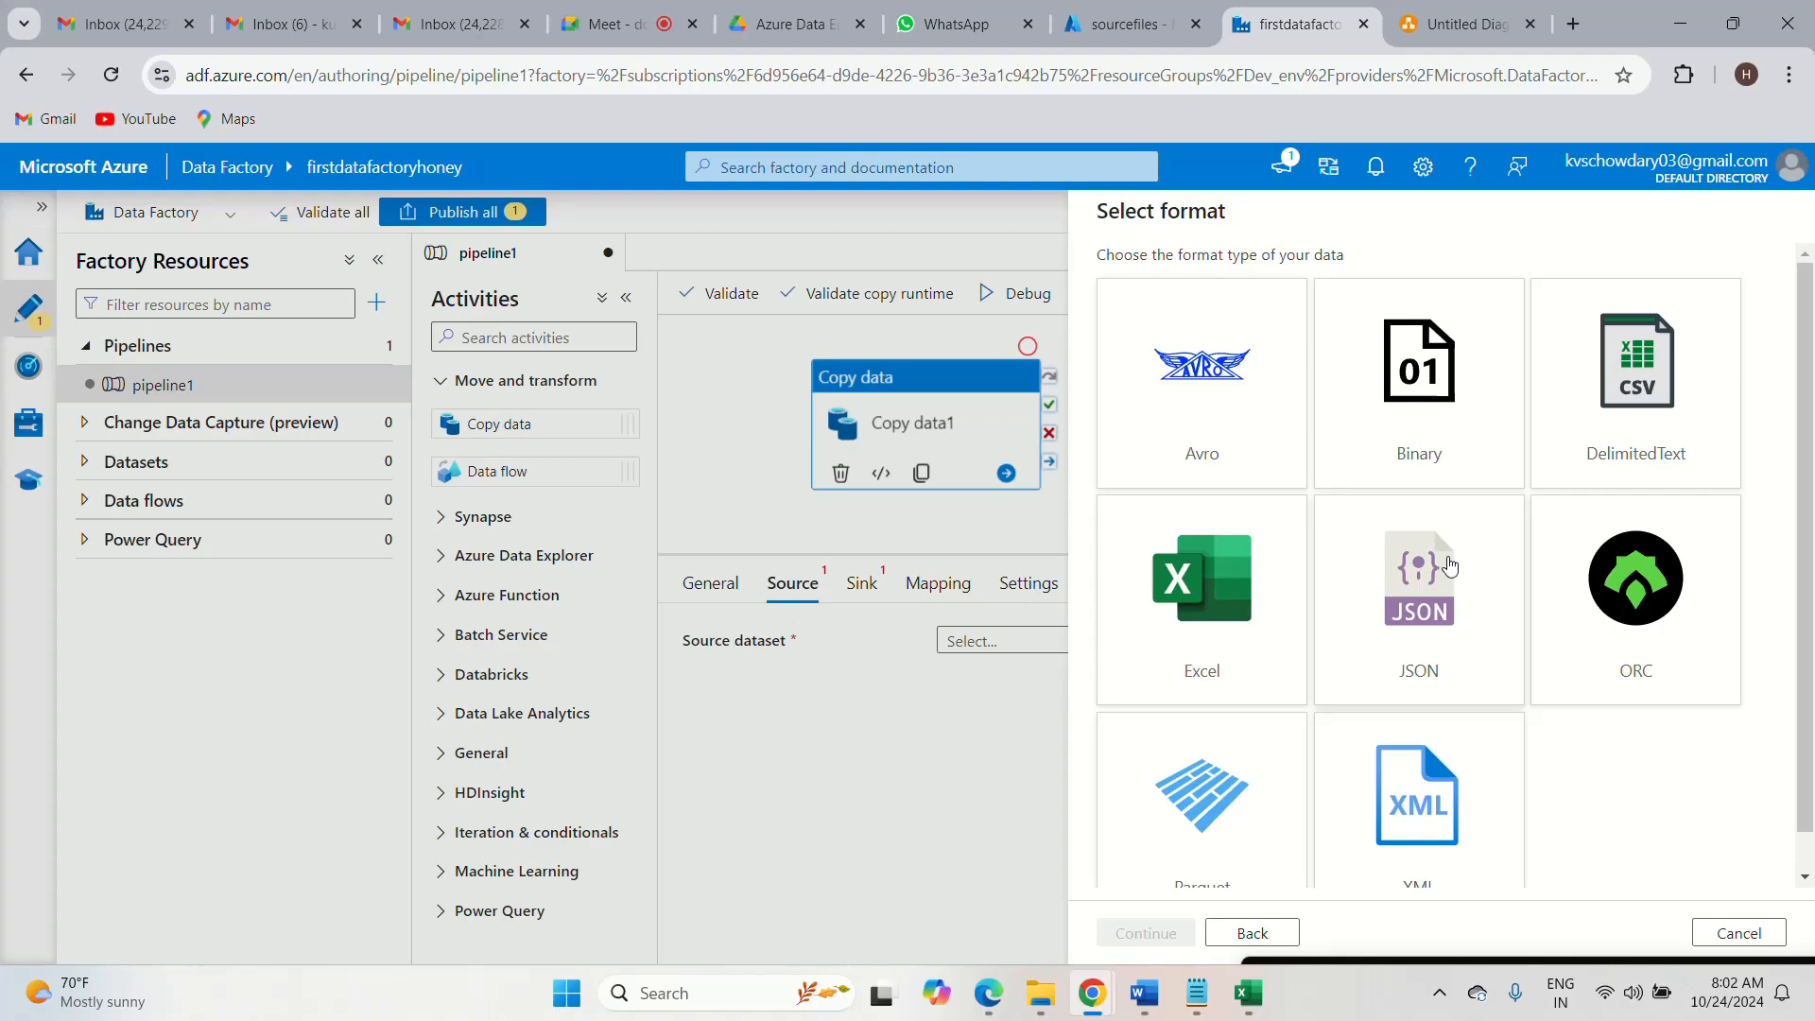
- Choose DelimitedText as the format of the new source dataset
click(1624, 430)
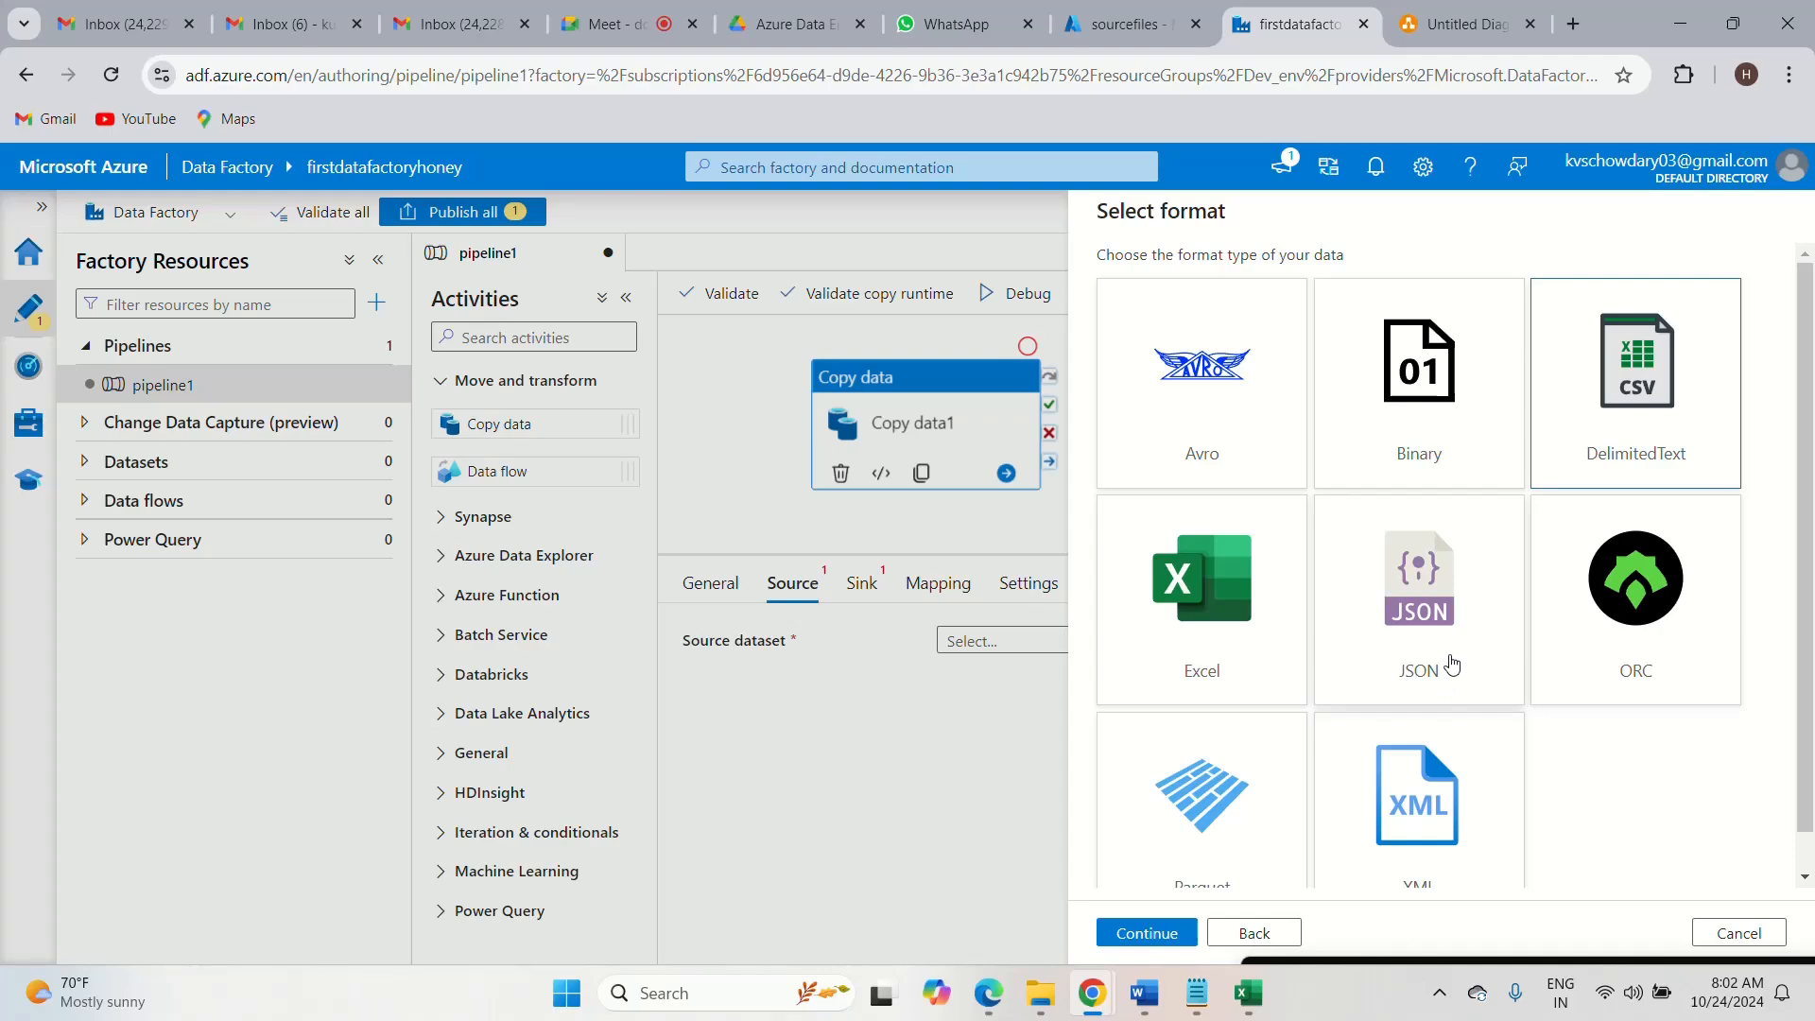
scroll(1805, 686, down, 1)
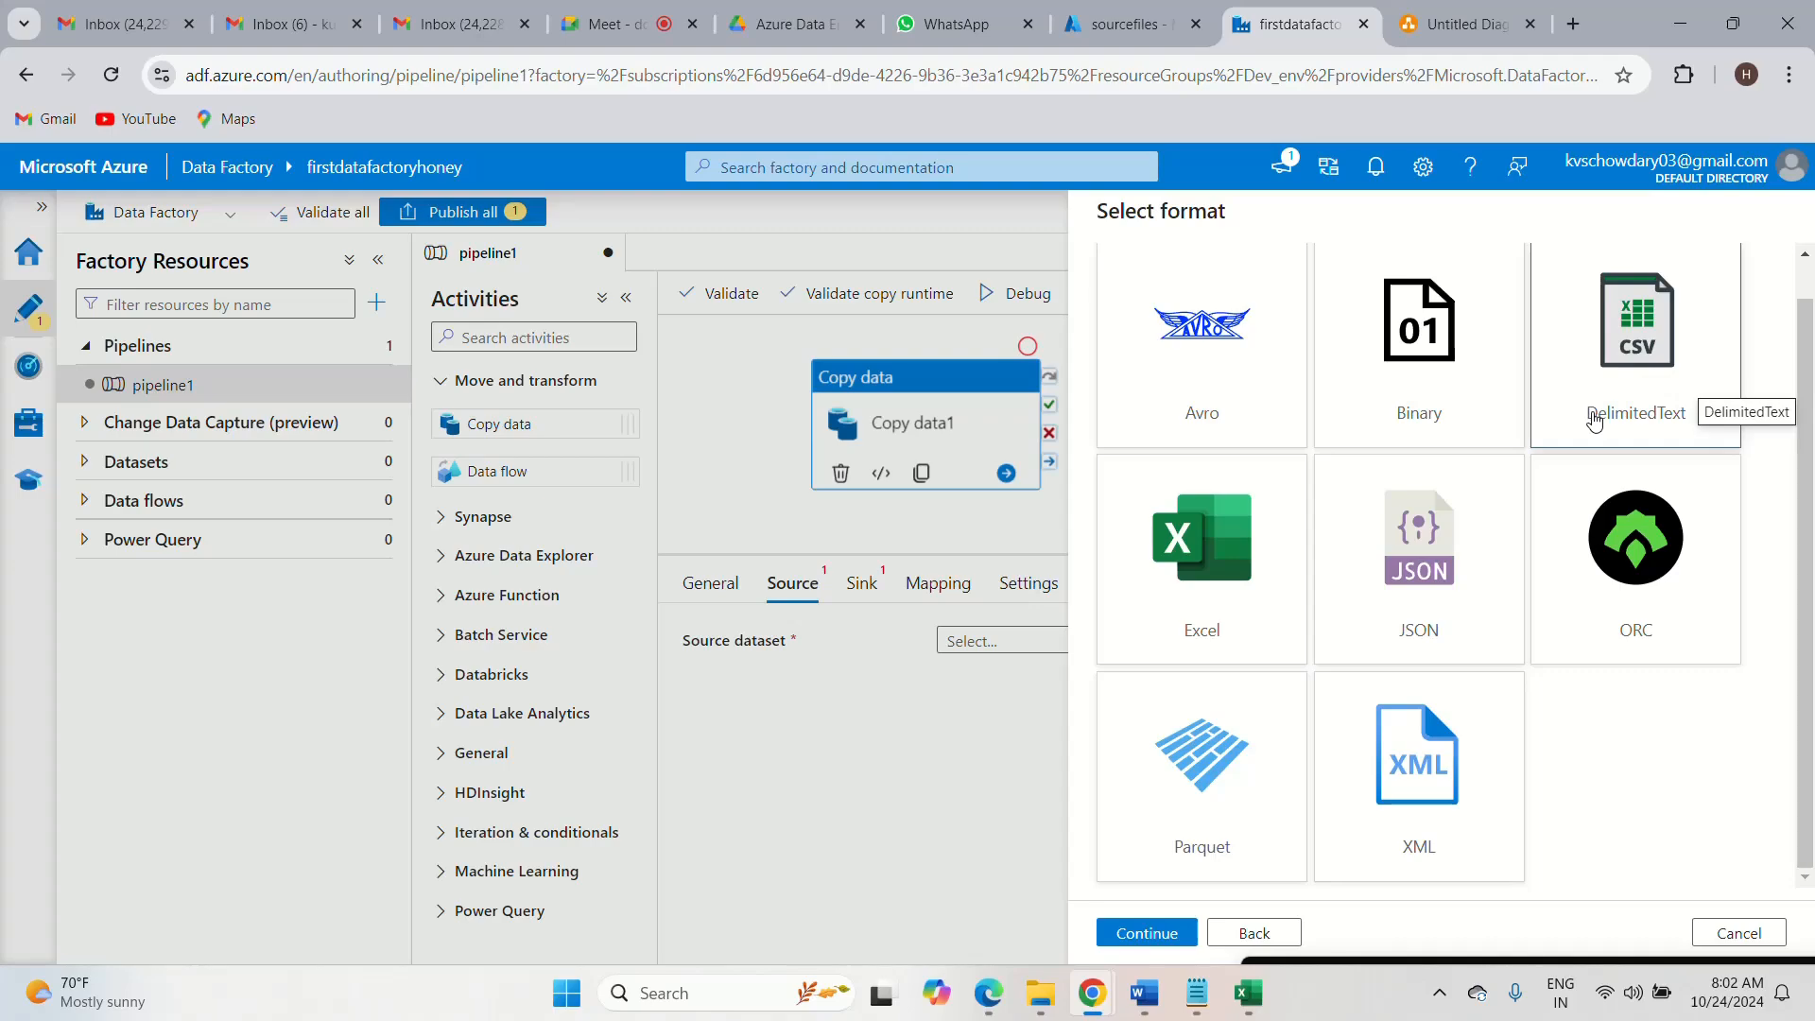
double_click(1622, 403)
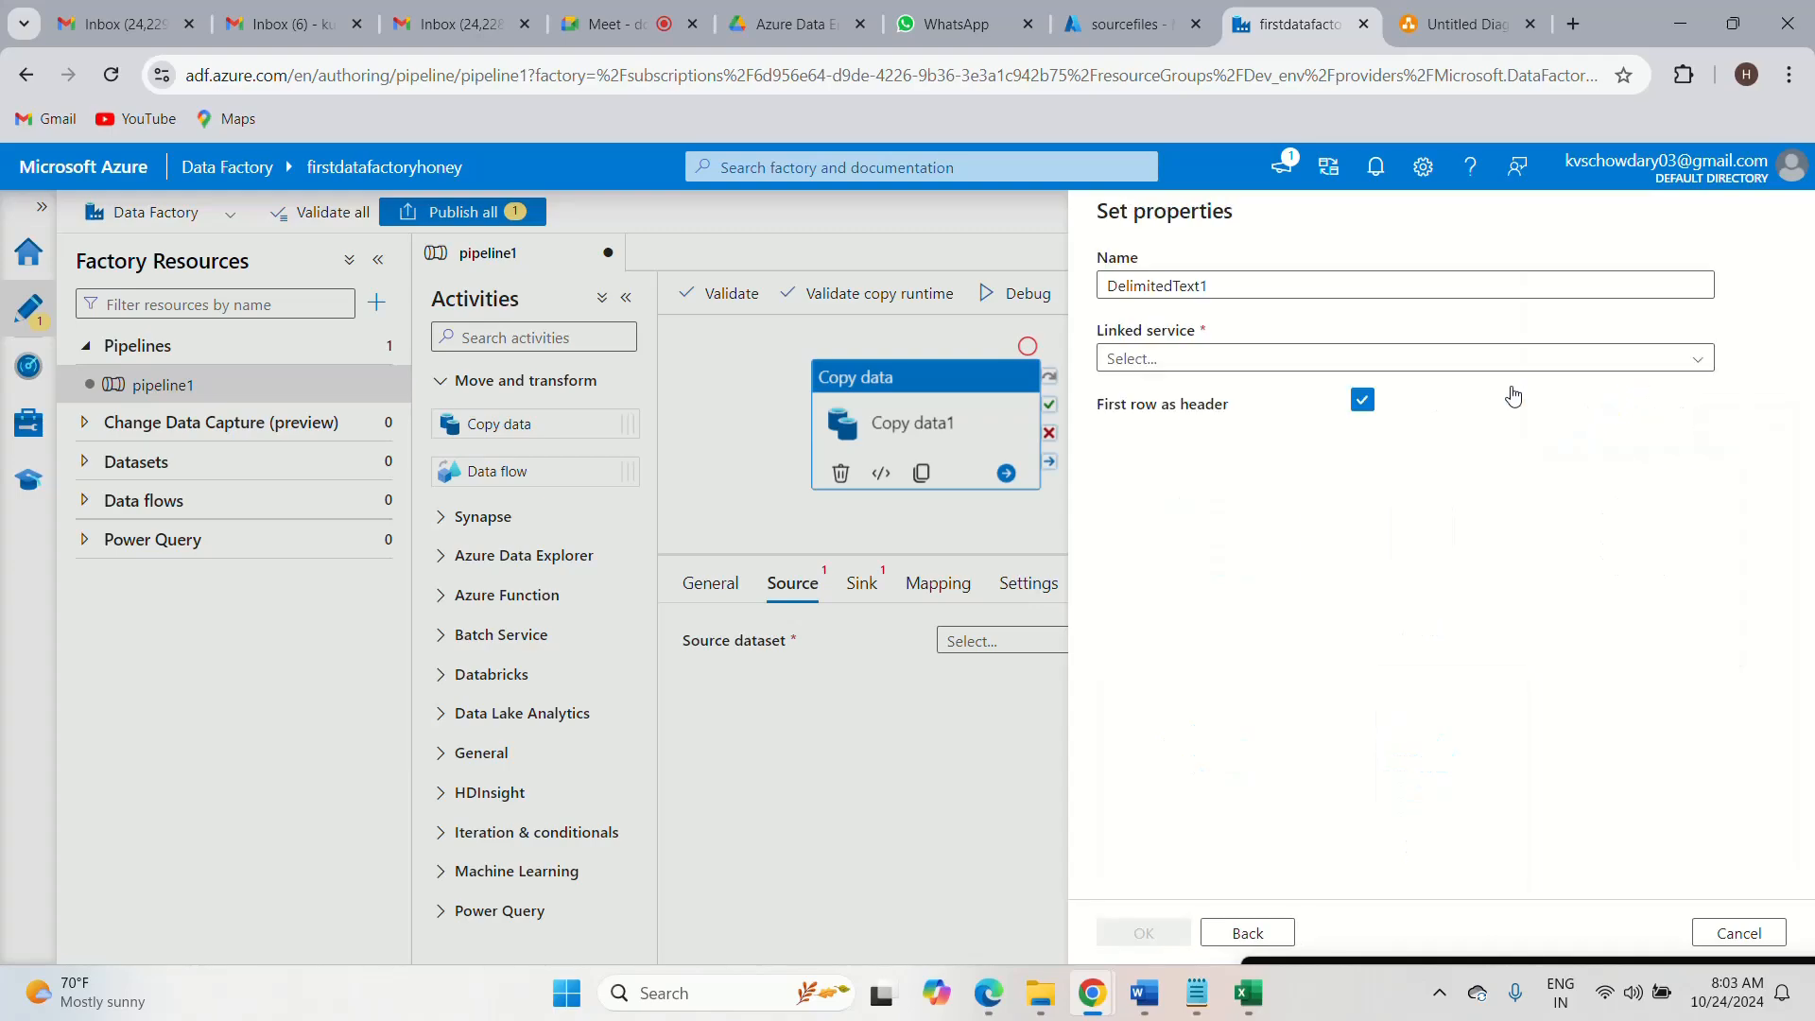
- Name the source dataset DS_ADLS_rawfiles
click(1228, 288)
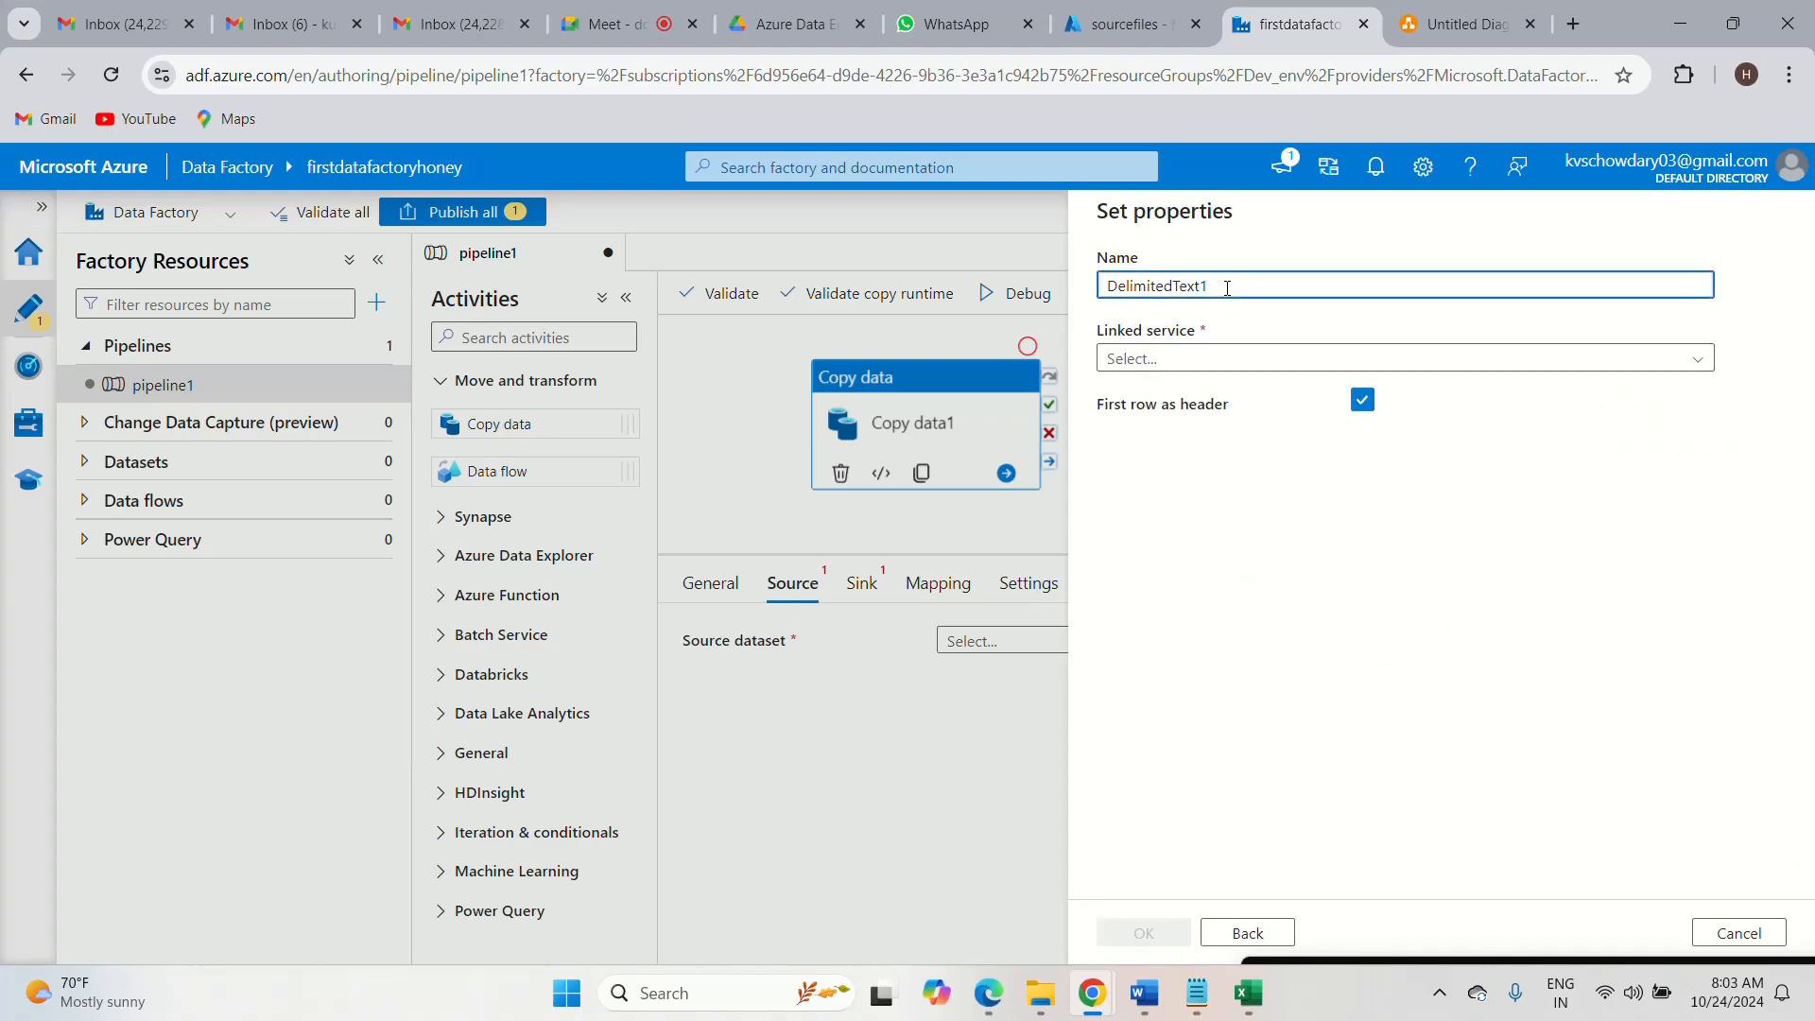
key(BackSpace)
key(BackSpace)
key(BackSpace)
key(BackSpace)
key(BackSpace)
key(BackSpace)
key(BackSpace)
key(BackSpace)
key(BackSpace)
key(BackSpace)
key(BackSpace)
key(BackSpace)
key(BackSpace)
key(BackSpace)
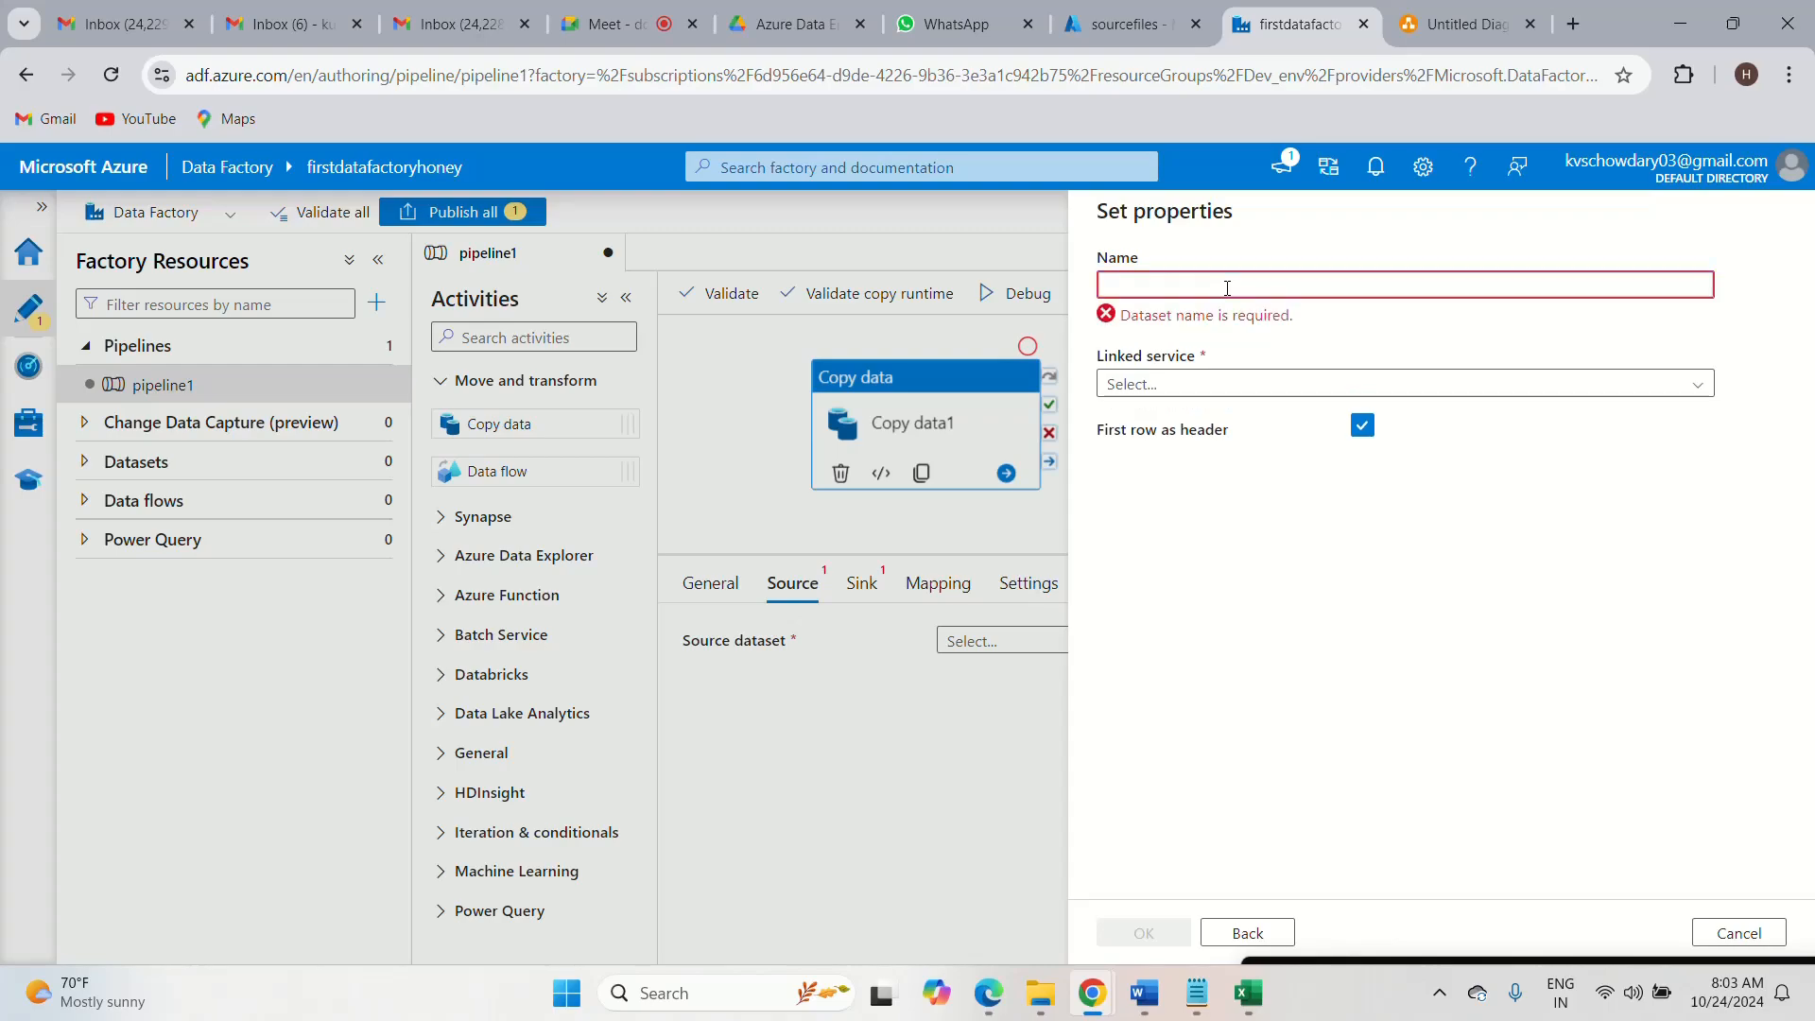
text(DS_)
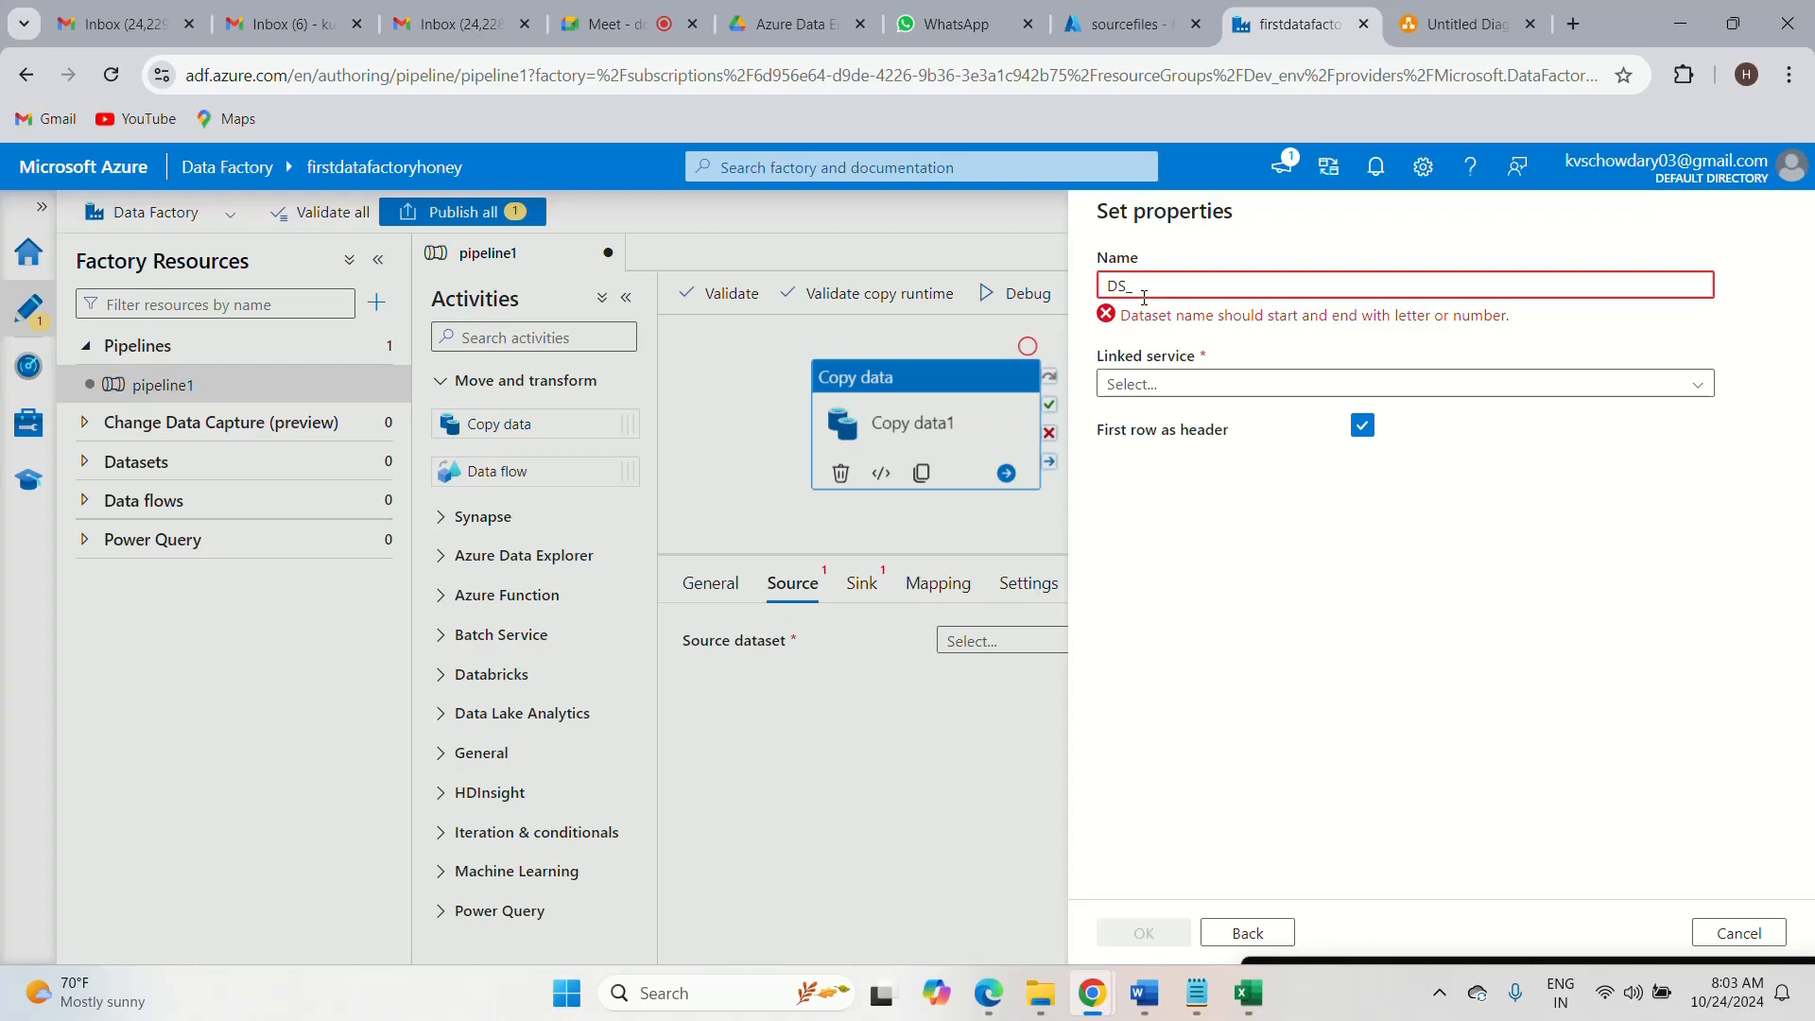
text(ADLS_)
text(r)
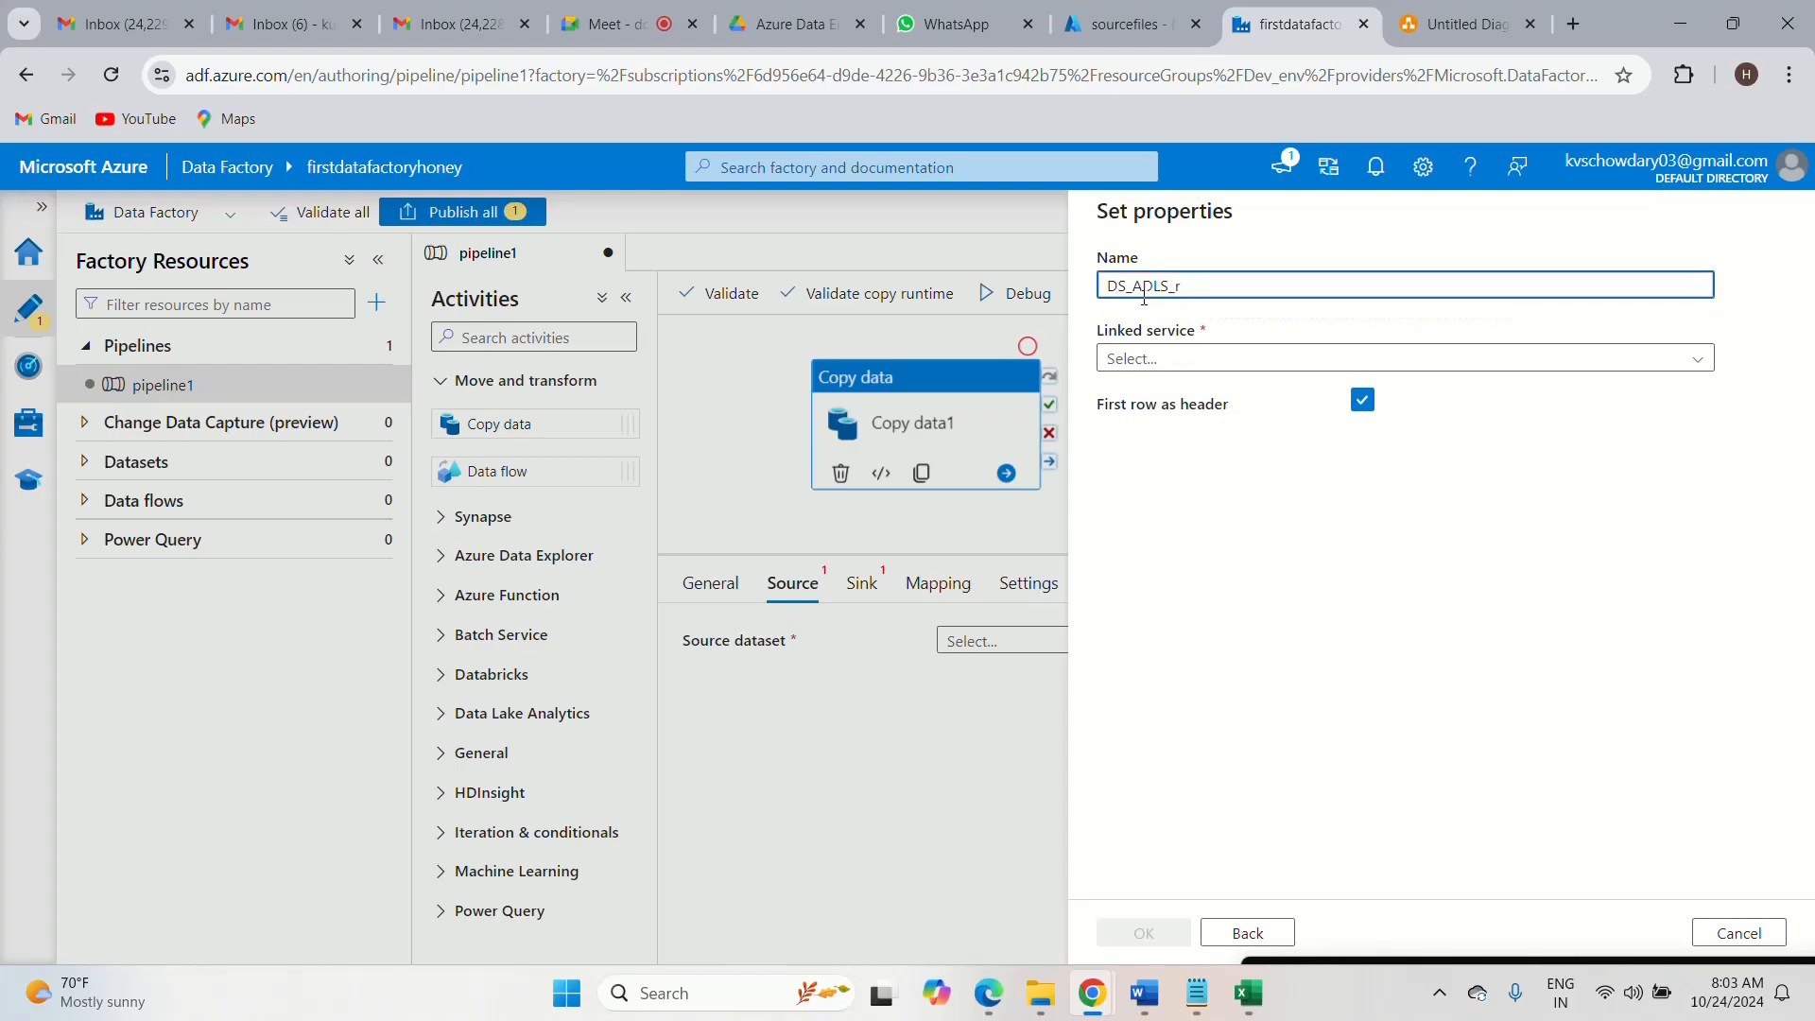
text(awfiles)
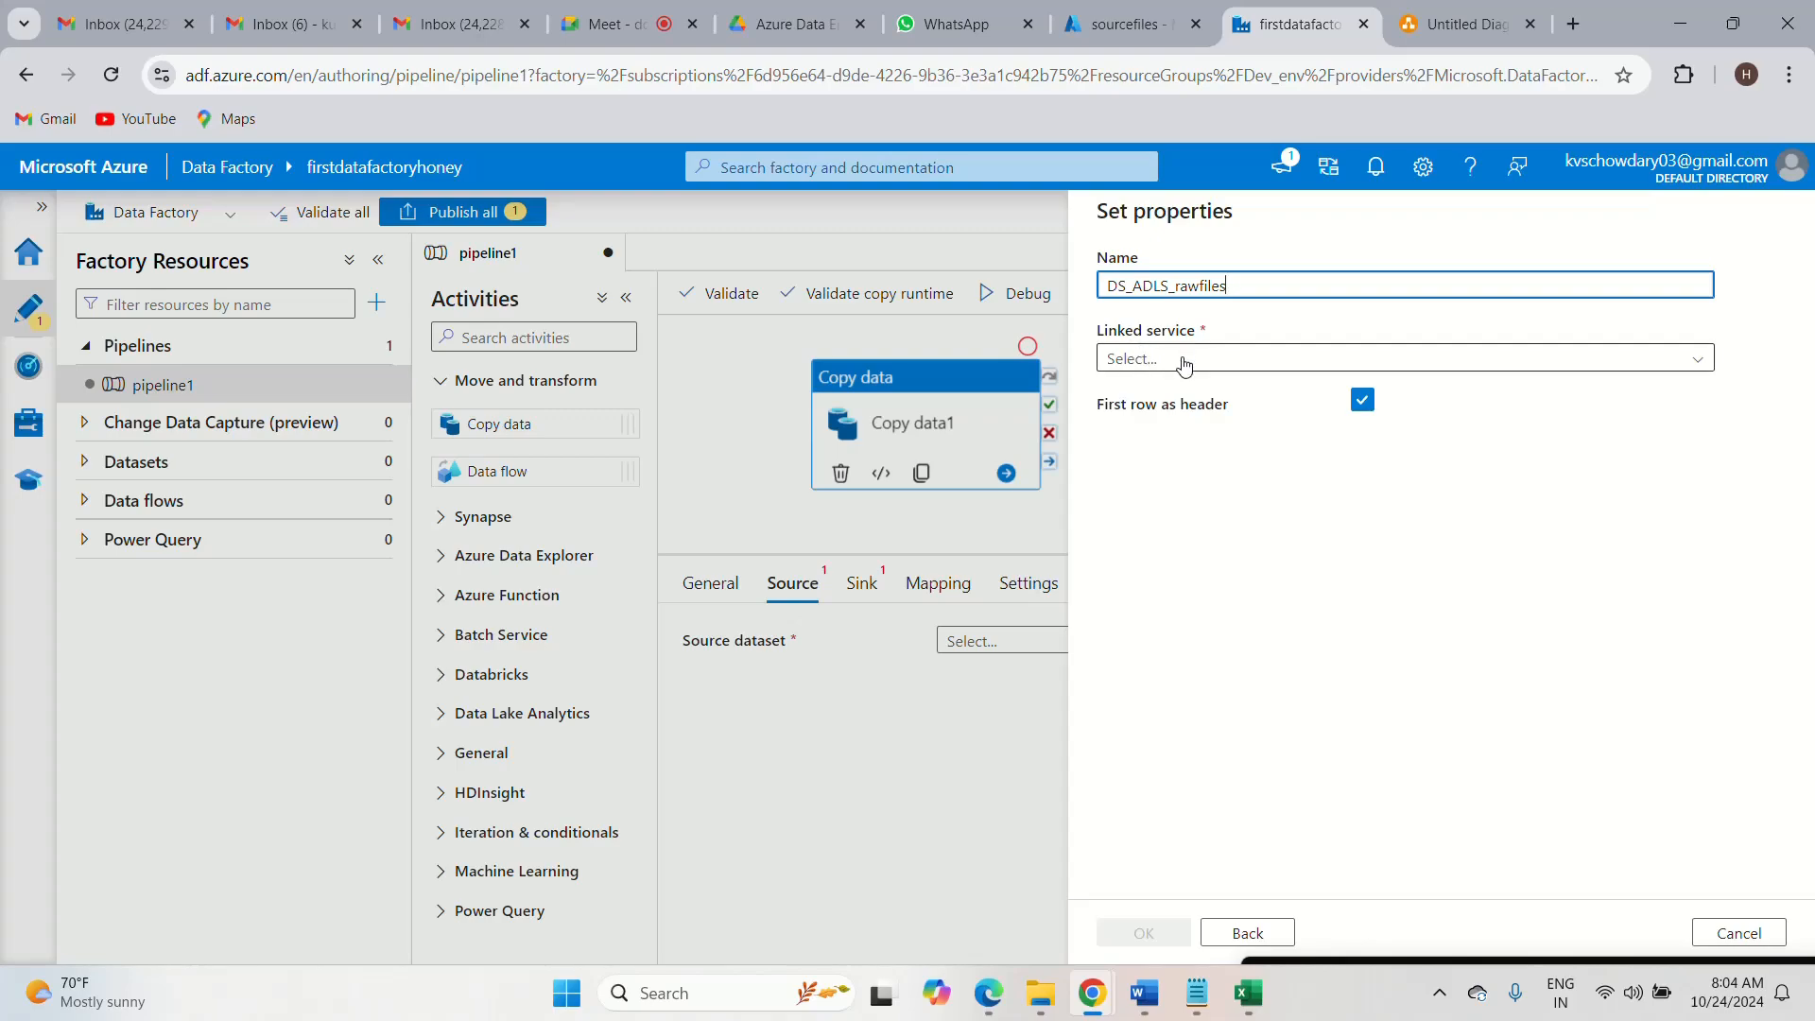
- Start a new linked service for the source dataset and name it LS_ADLS_rawfiles
click(1184, 360)
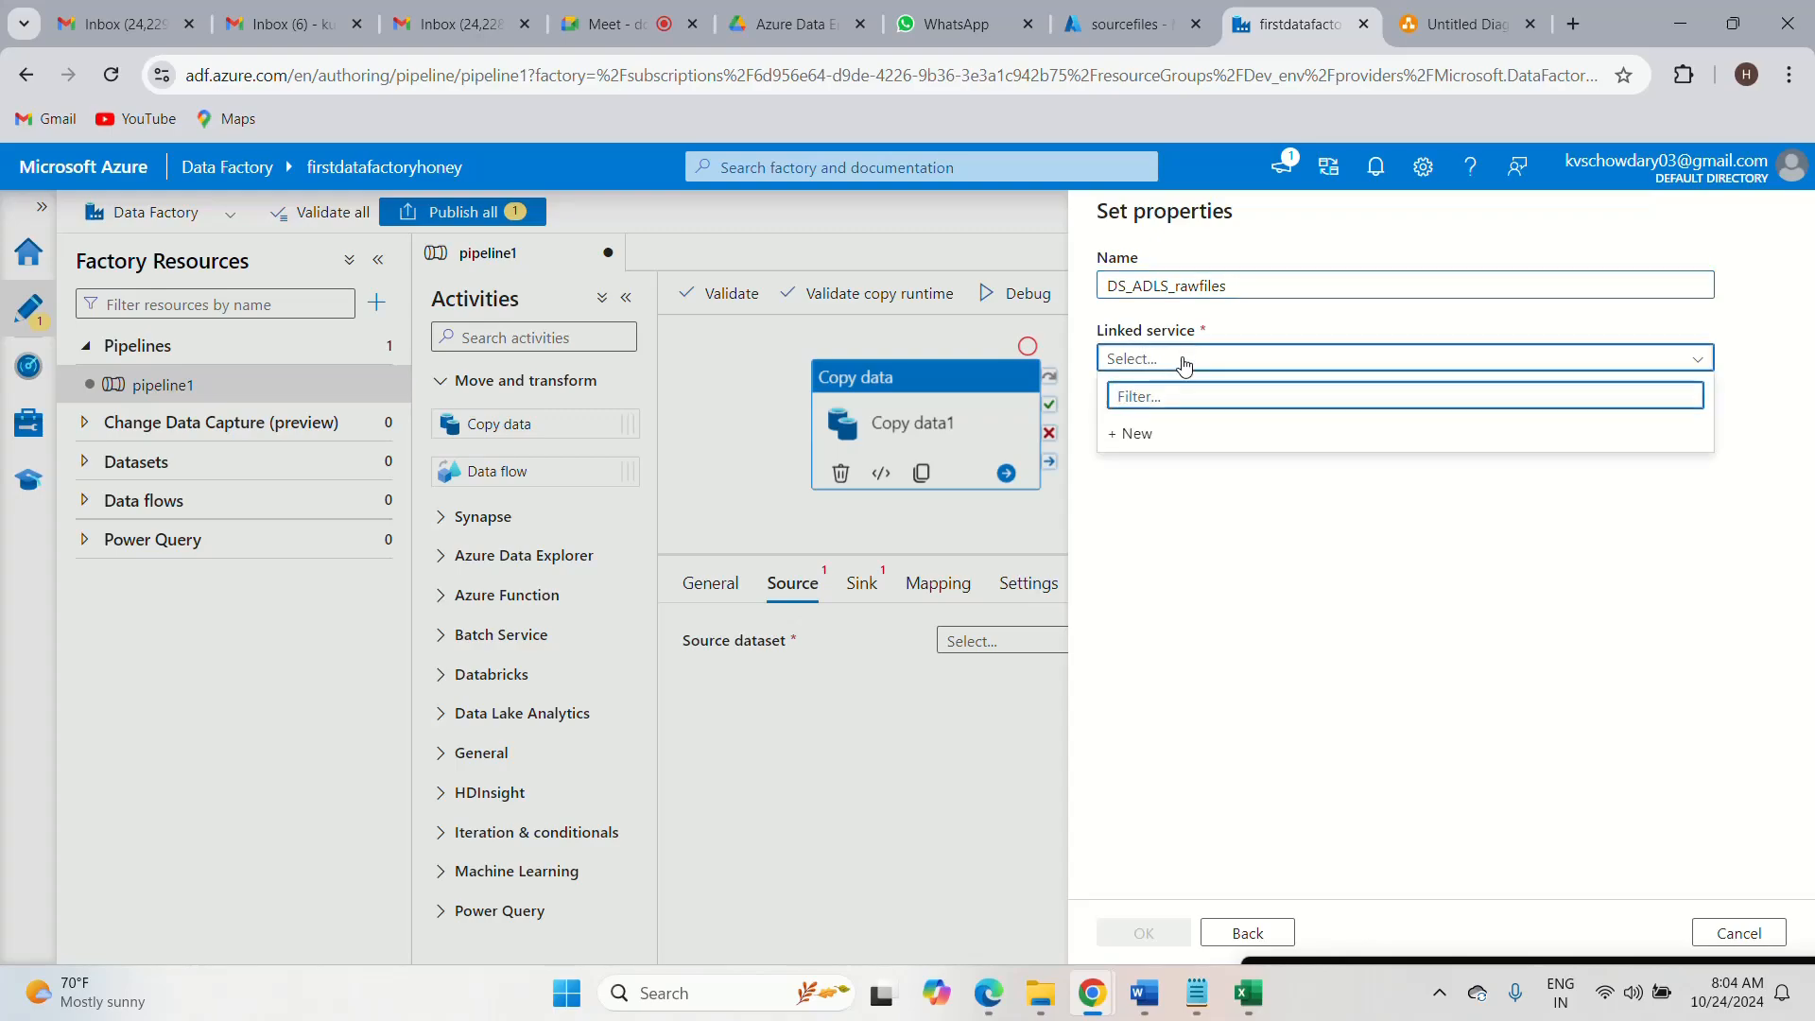
click(1152, 437)
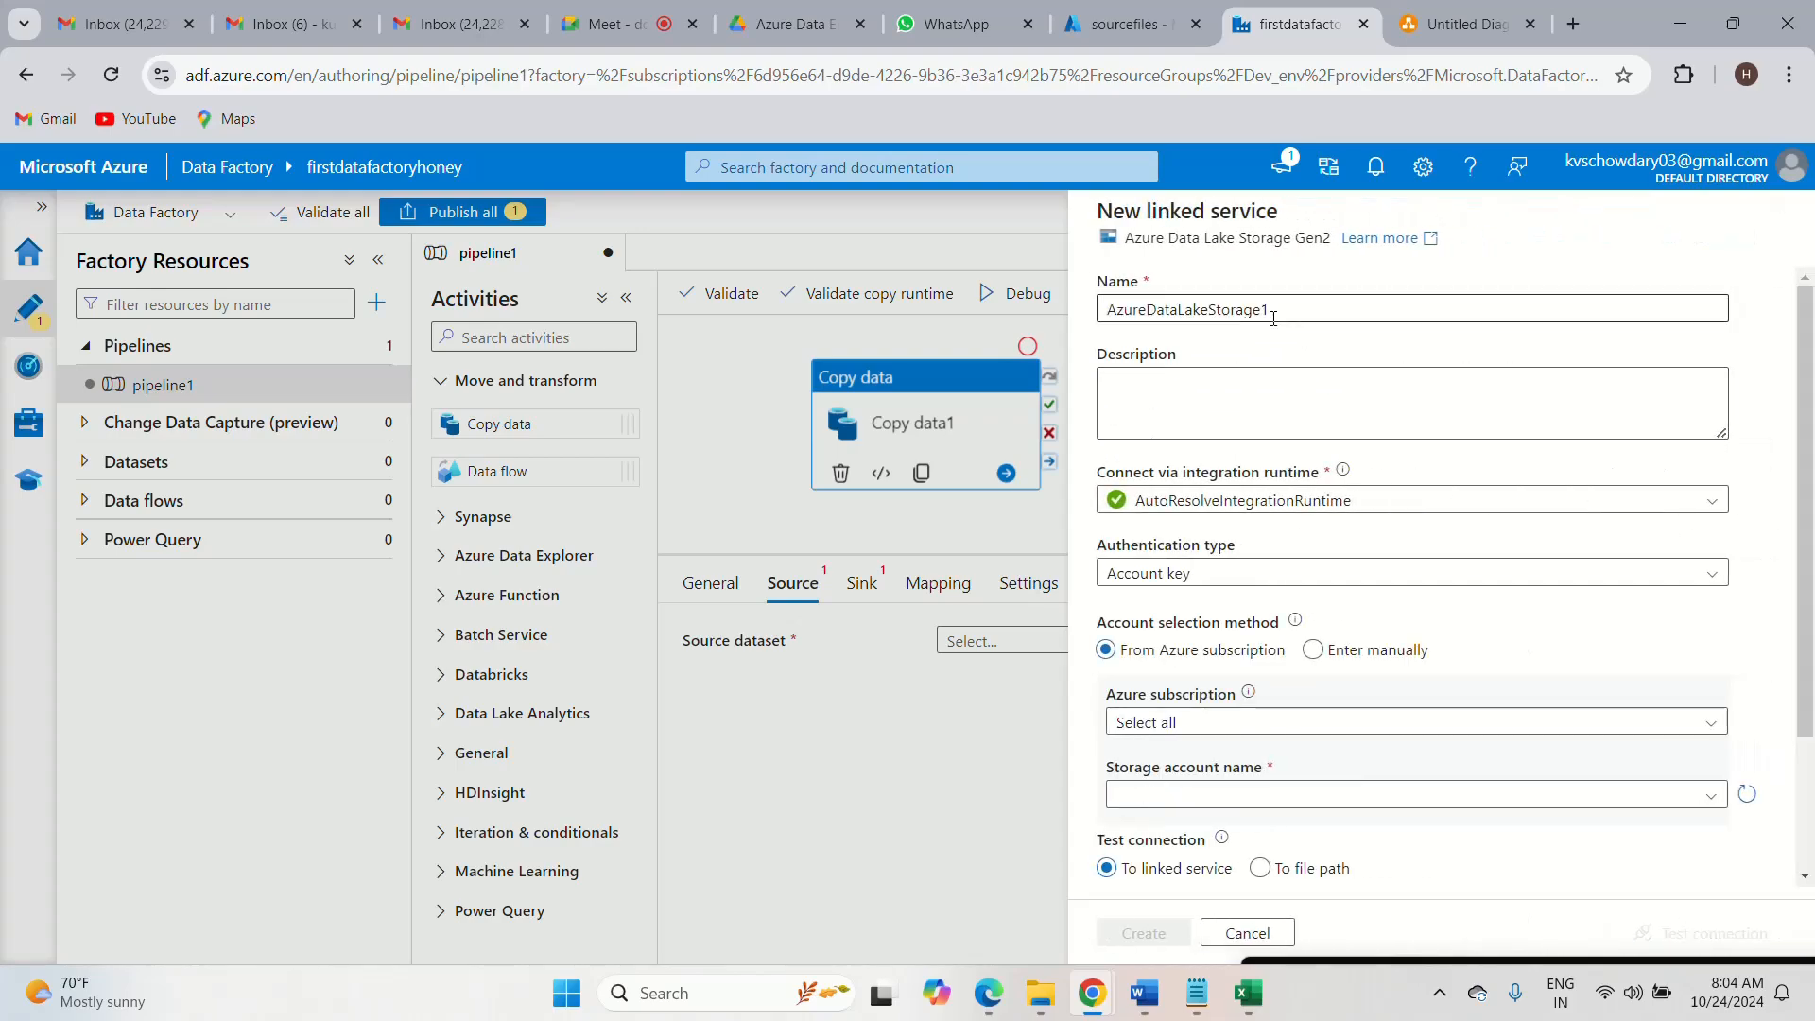
click(1273, 318)
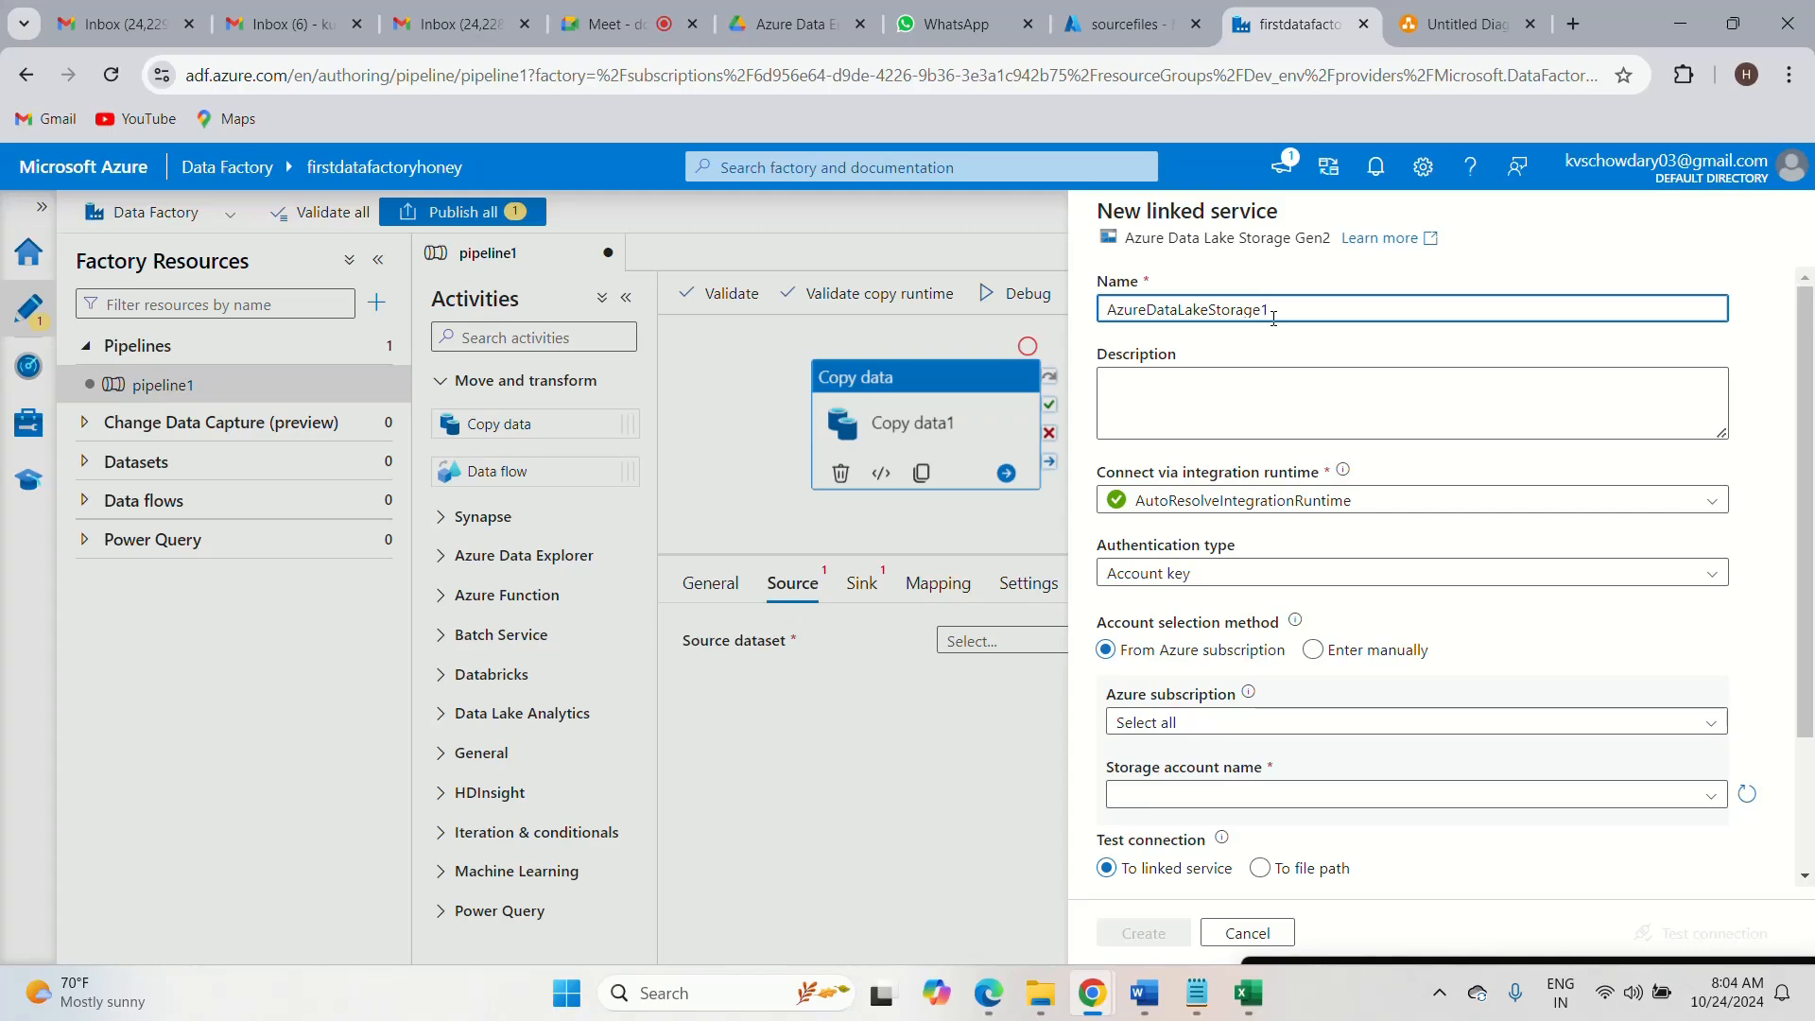
key(BackSpace)
key(BackSpace)
key(BackSpace)
key(BackSpace)
key(BackSpace)
key(BackSpace)
key(BackSpace)
key(BackSpace)
key(BackSpace)
key(BackSpace)
key(BackSpace)
key(BackSpace)
key(BackSpace)
key(BackSpace)
key(BackSpace)
key(BackSpace)
key(BackSpace)
key(BackSpace)
key(BackSpace)
key(BackSpace)
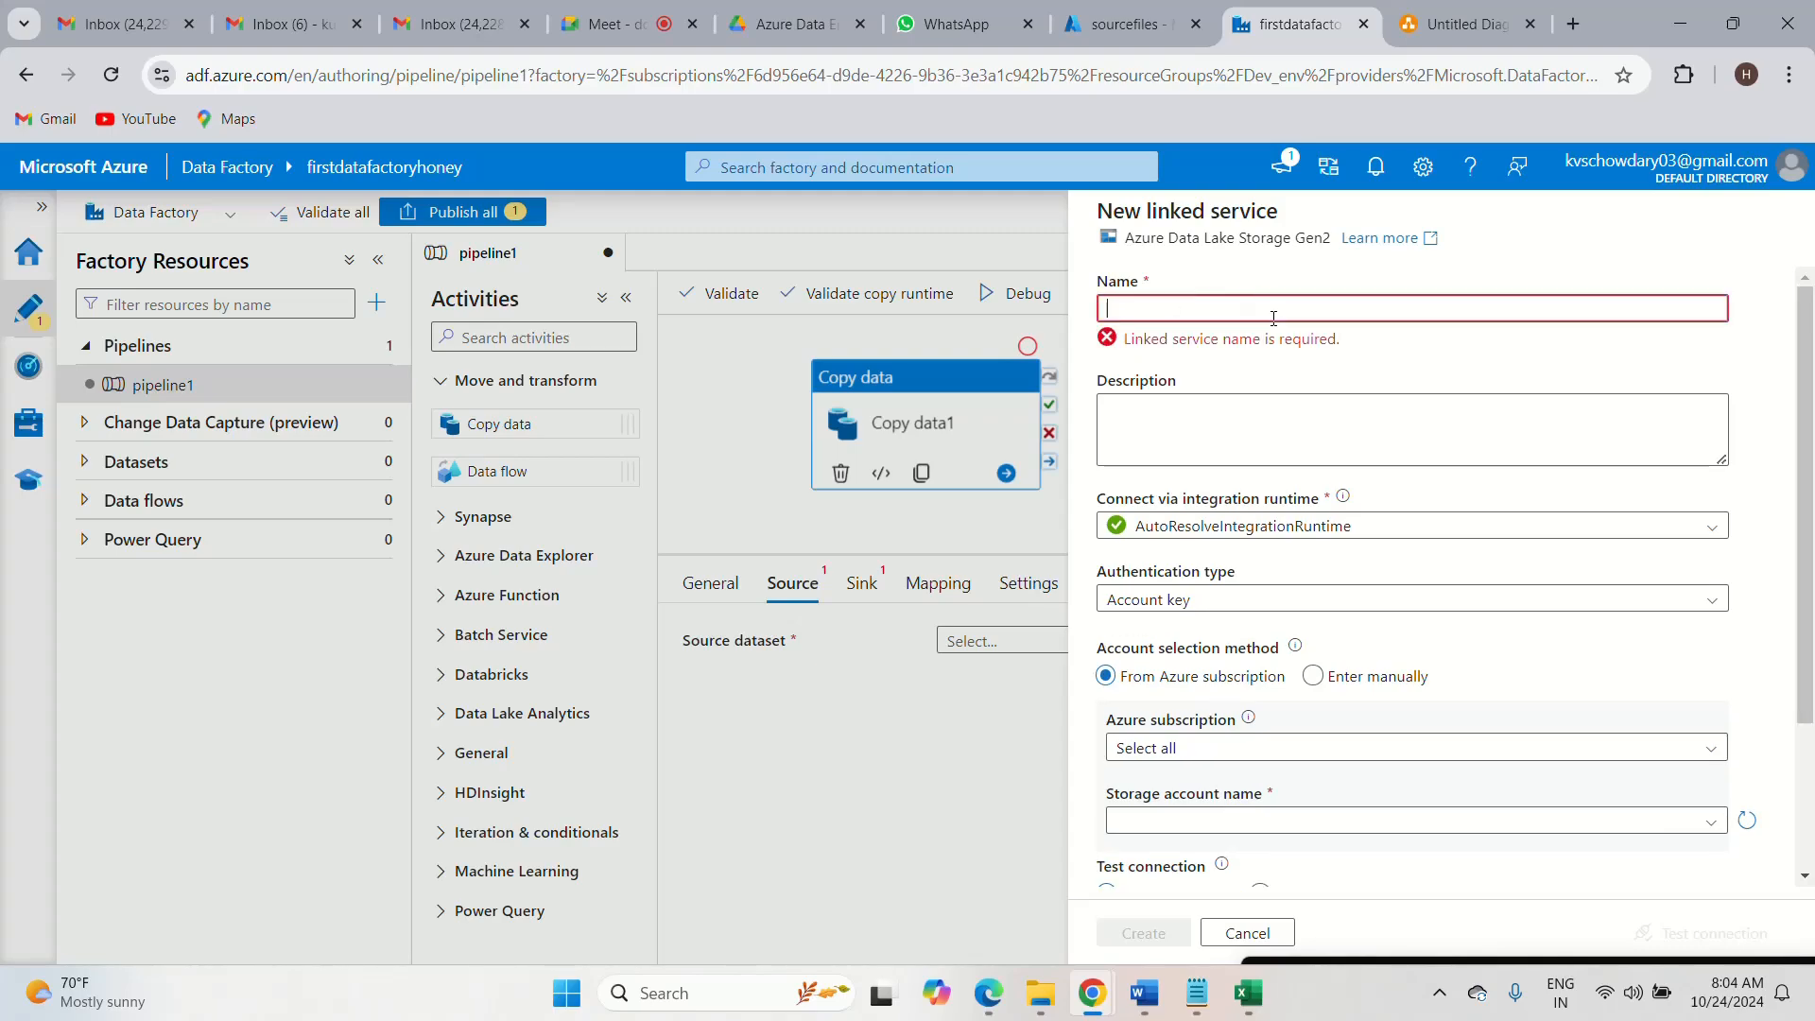
text(LS)
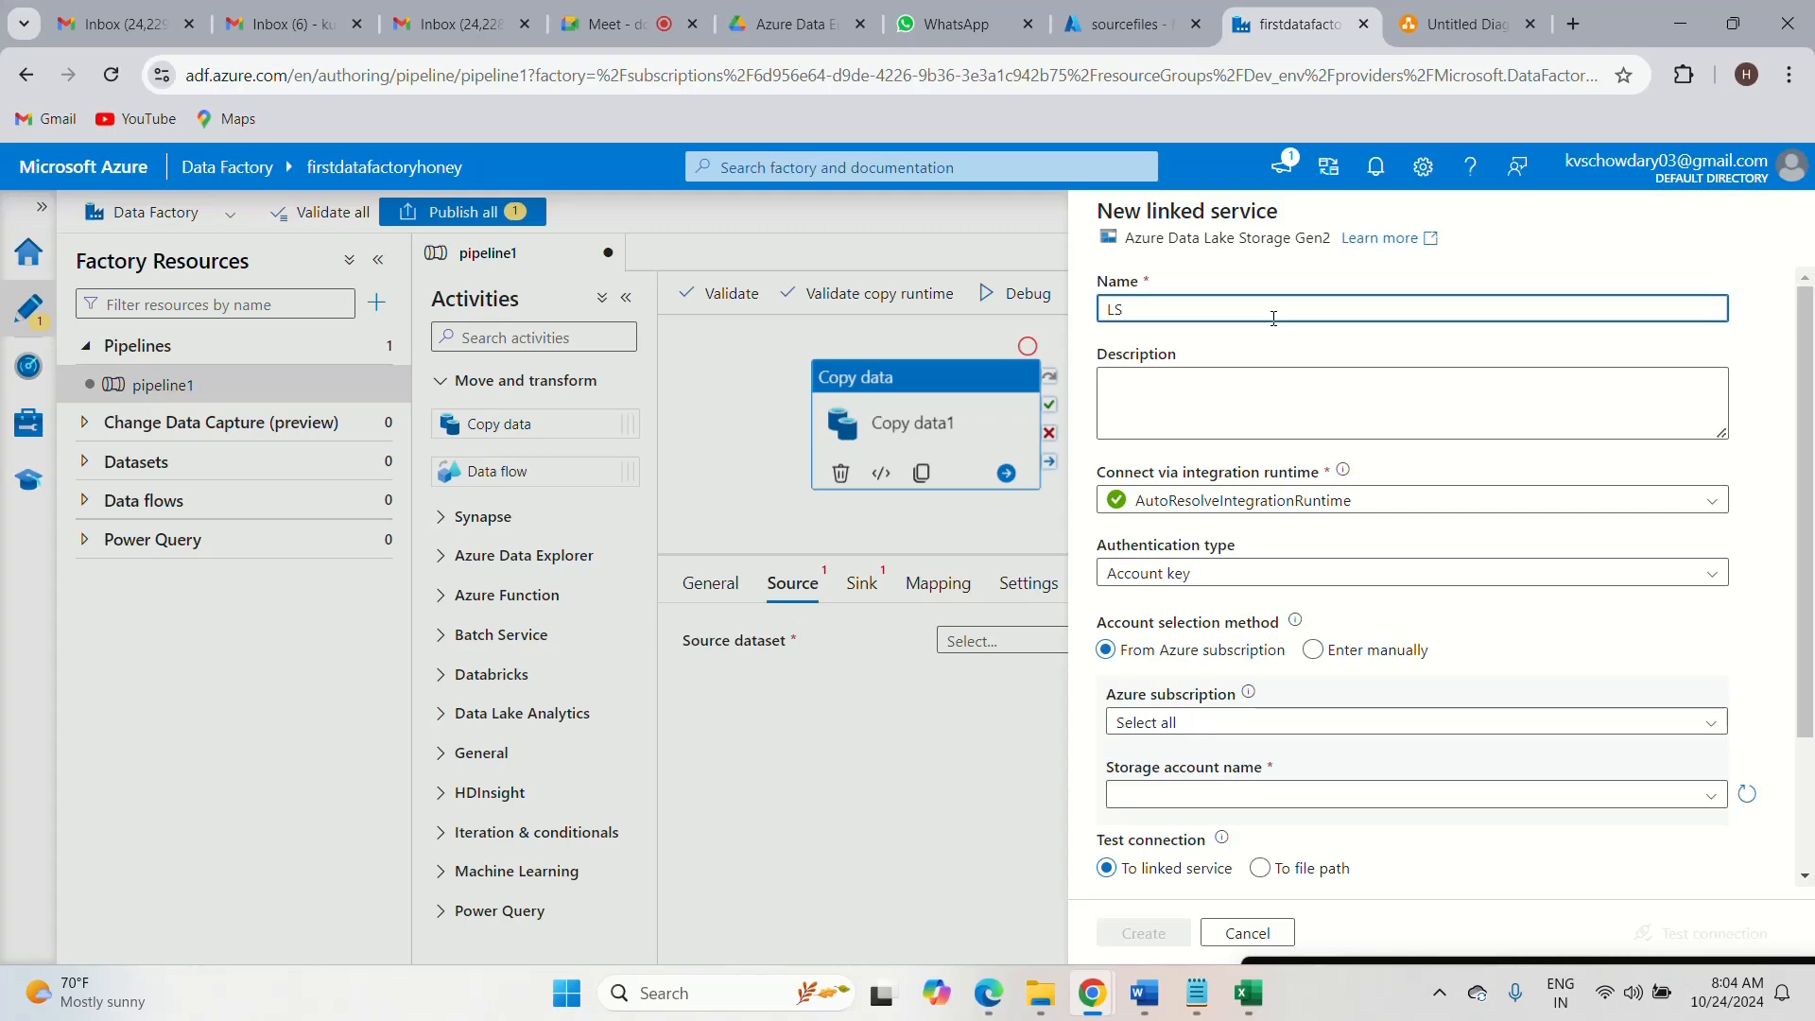
text(_ADLS_rawfiles)
click(1155, 406)
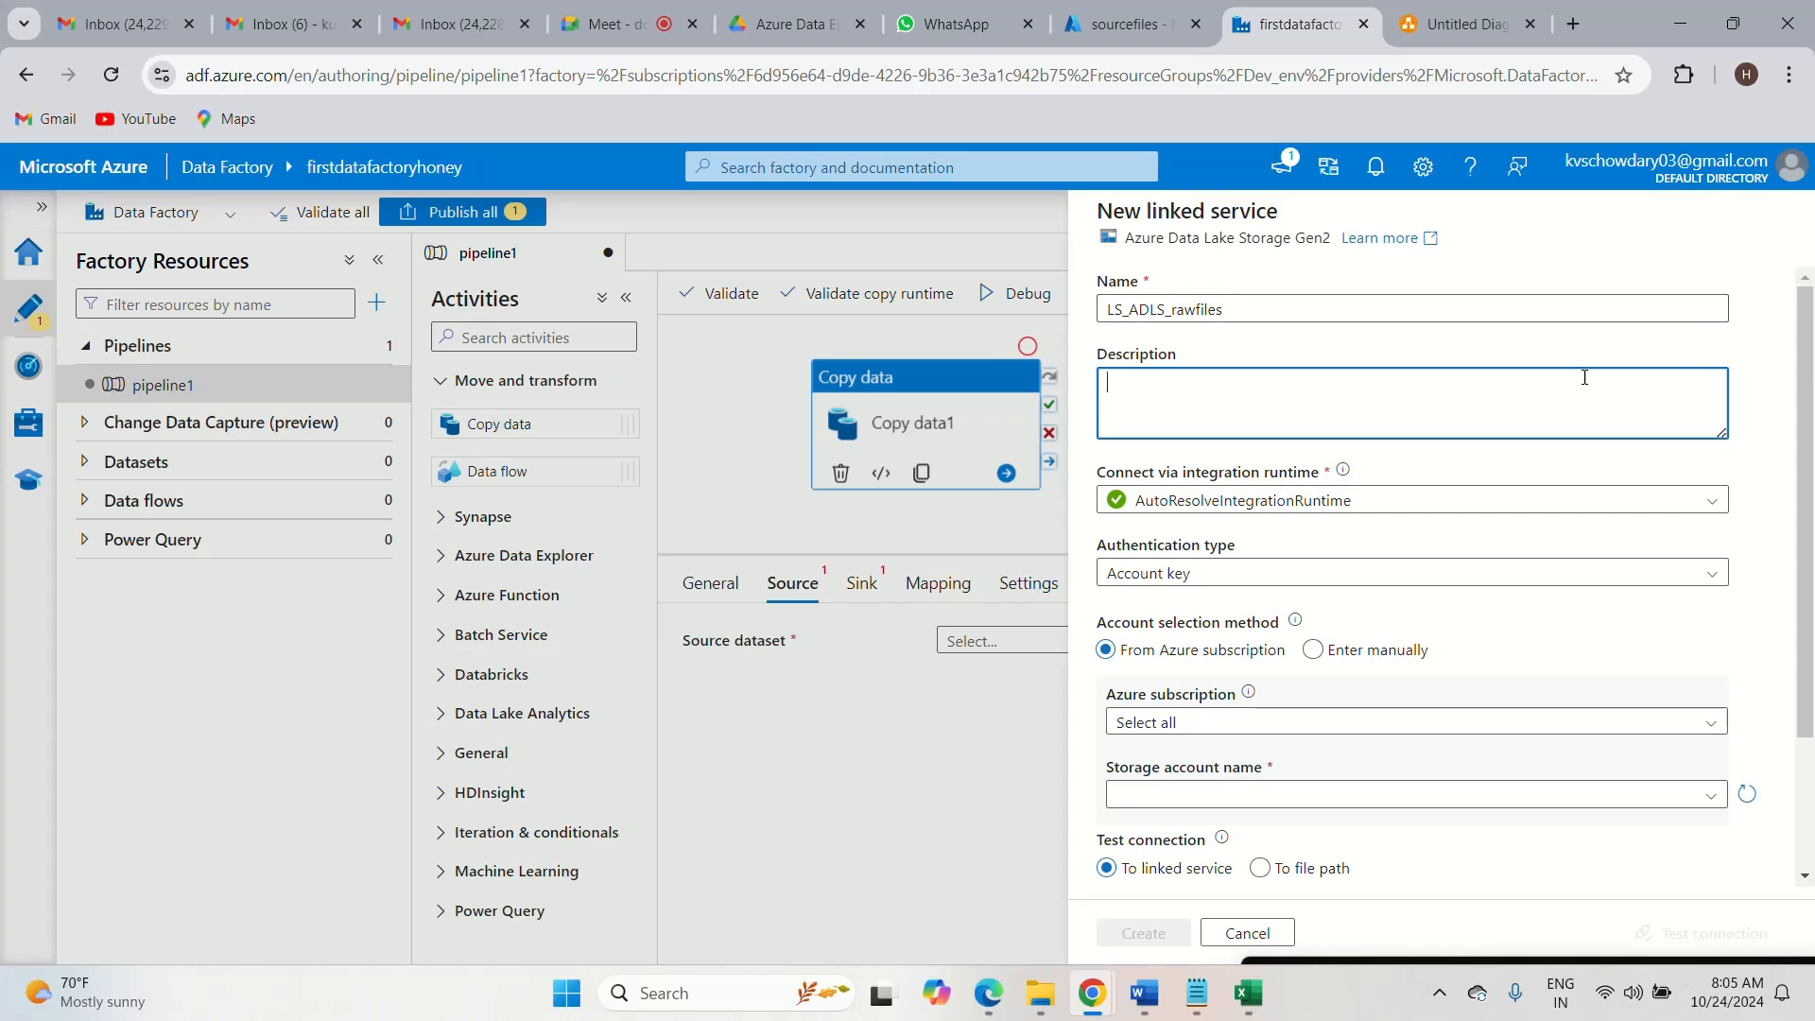
click(1801, 442)
drag(1801, 443, 1806, 444)
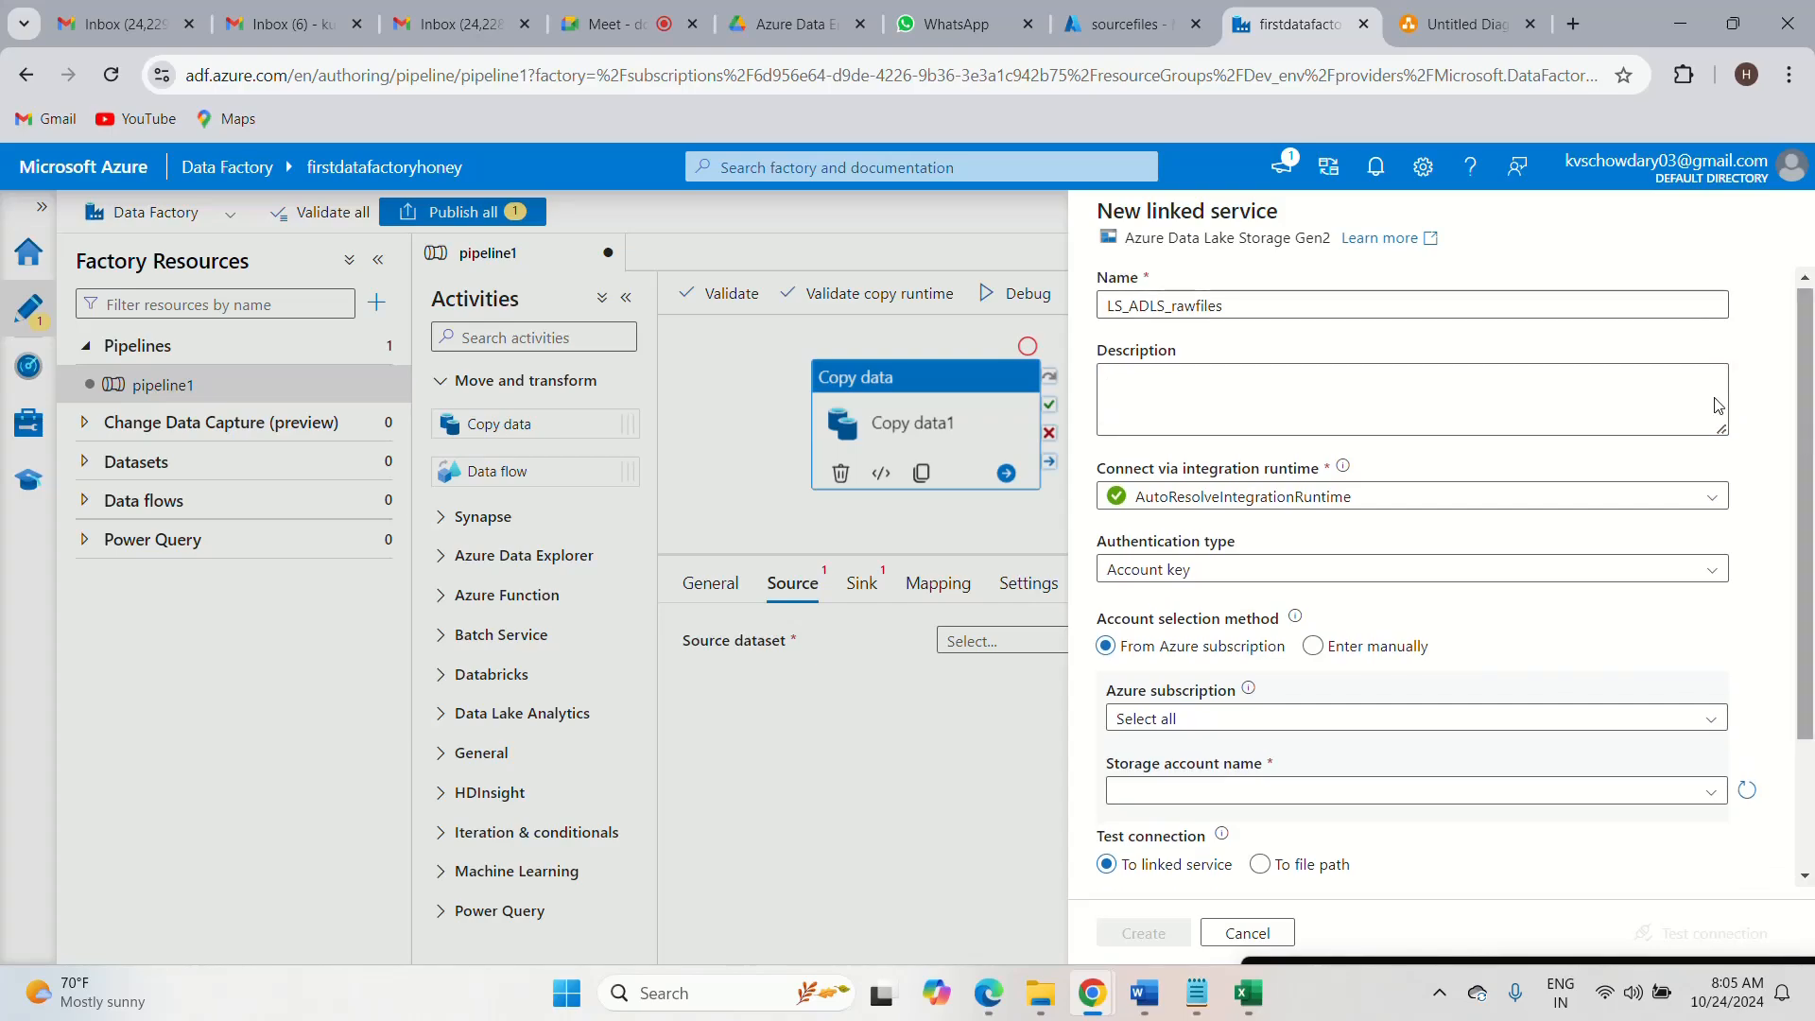
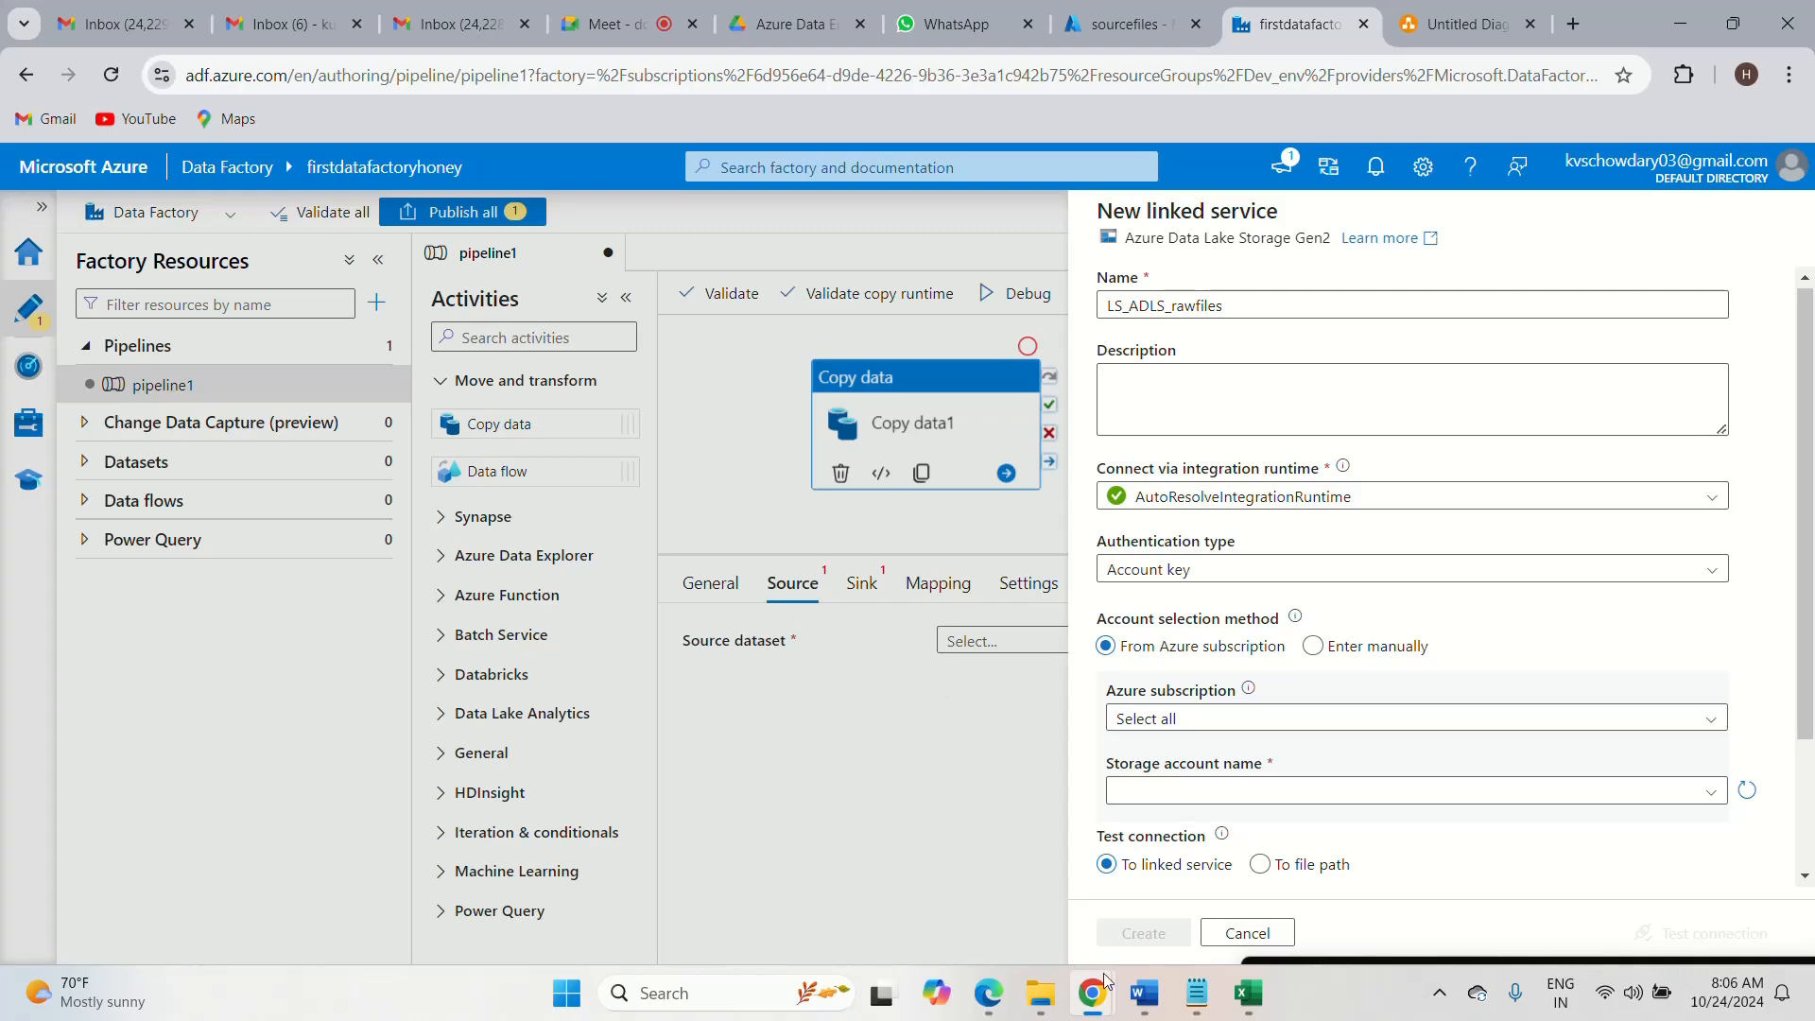
- Switch to the Notepad agenda and add the lines Copy activity, data set and LS below it
mouse_move(1197, 992)
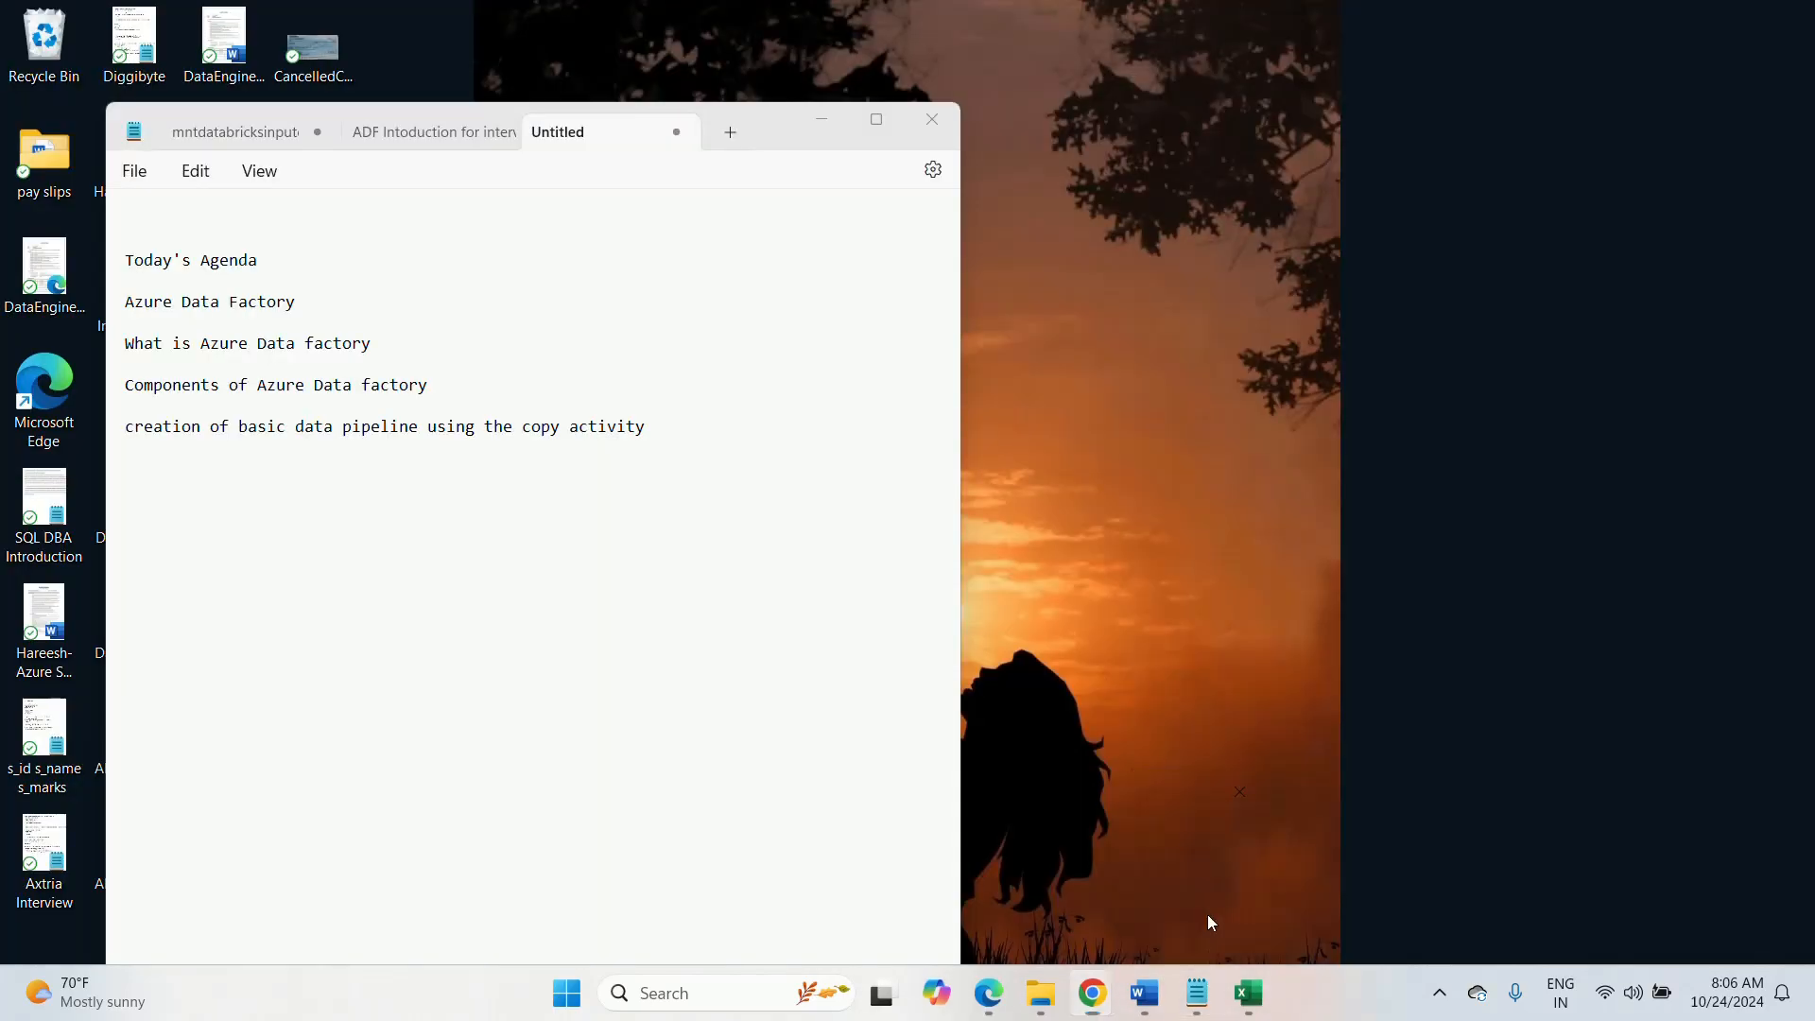
click(1206, 915)
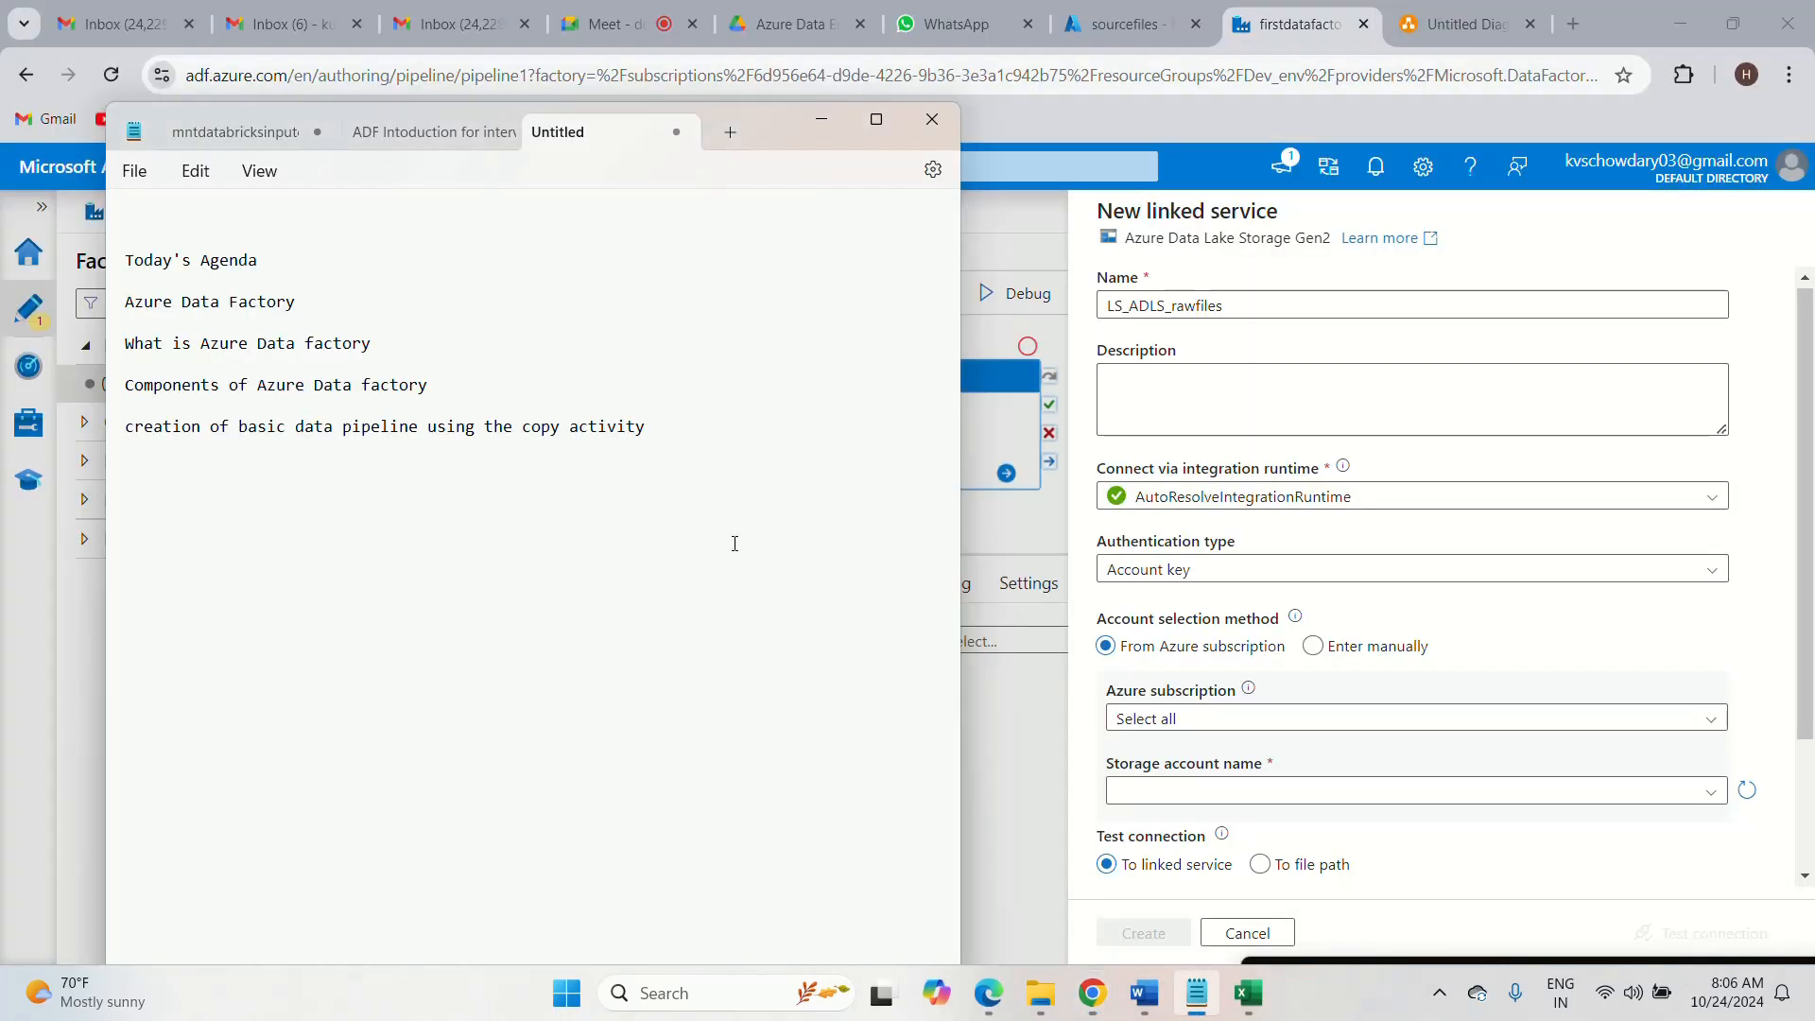
key(Return)
text(Copy)
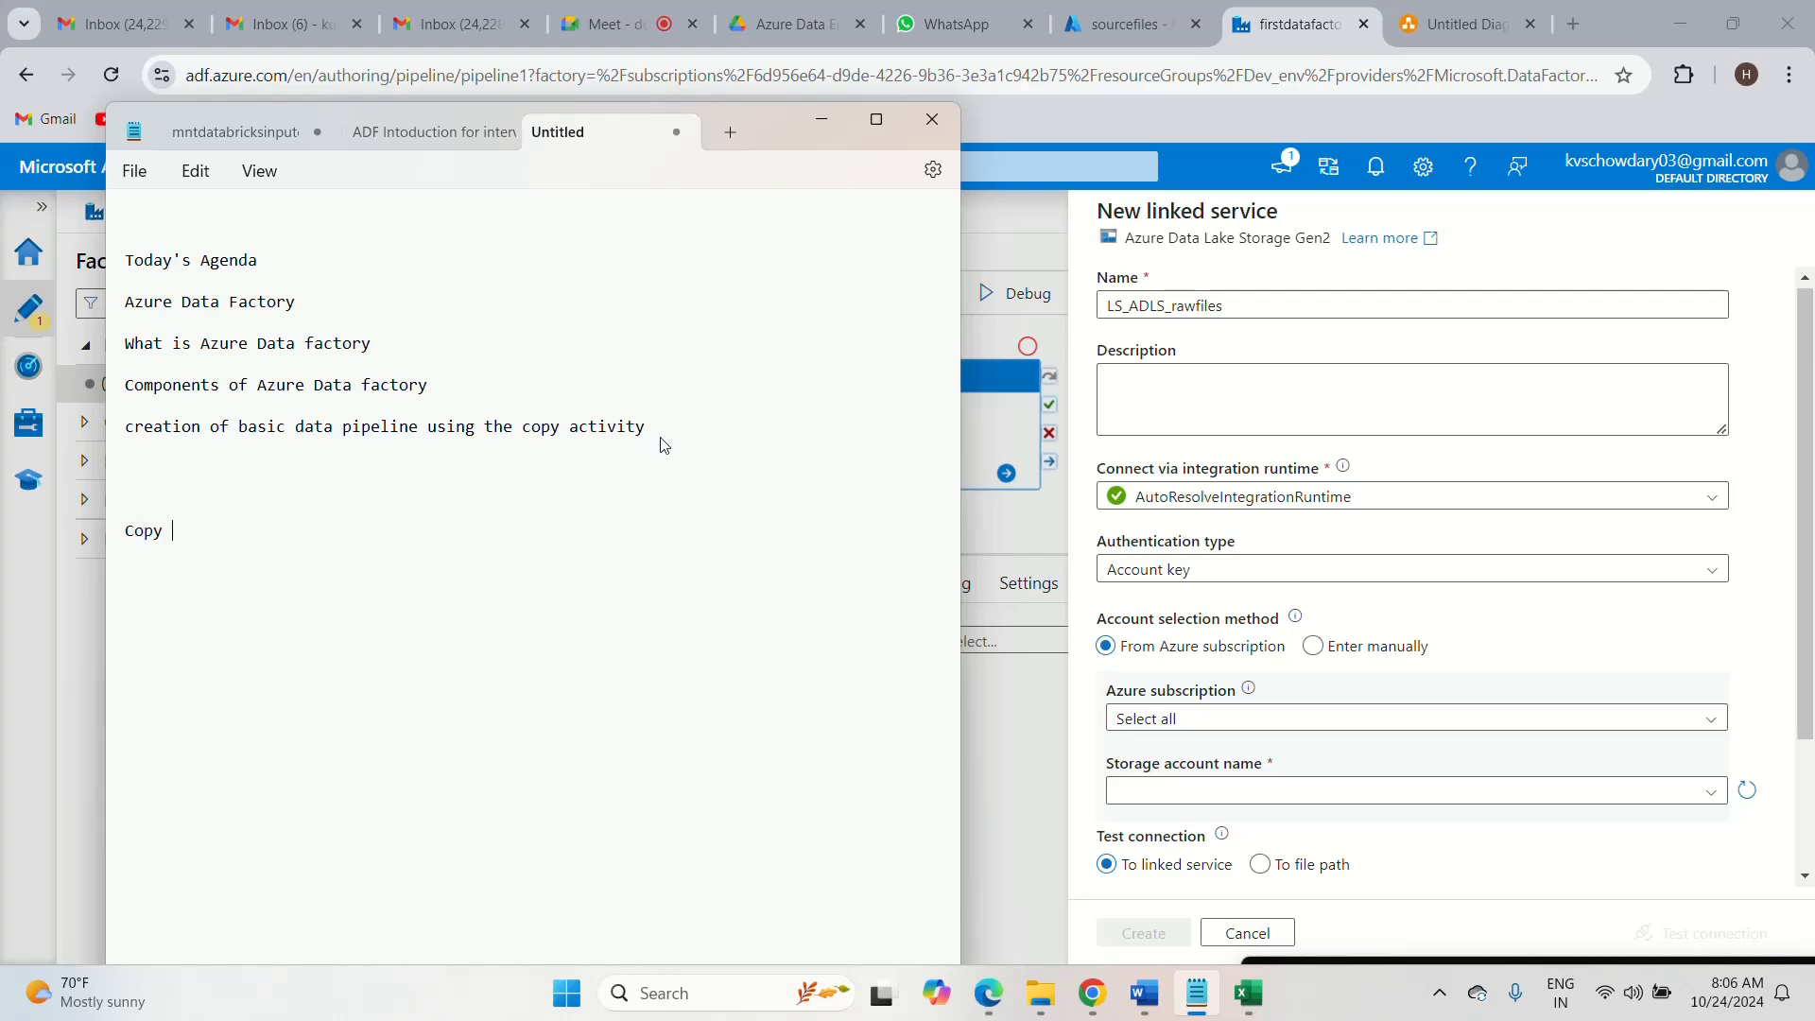
text( activity)
key(Return)
text(data)
text(set)
text(LS)
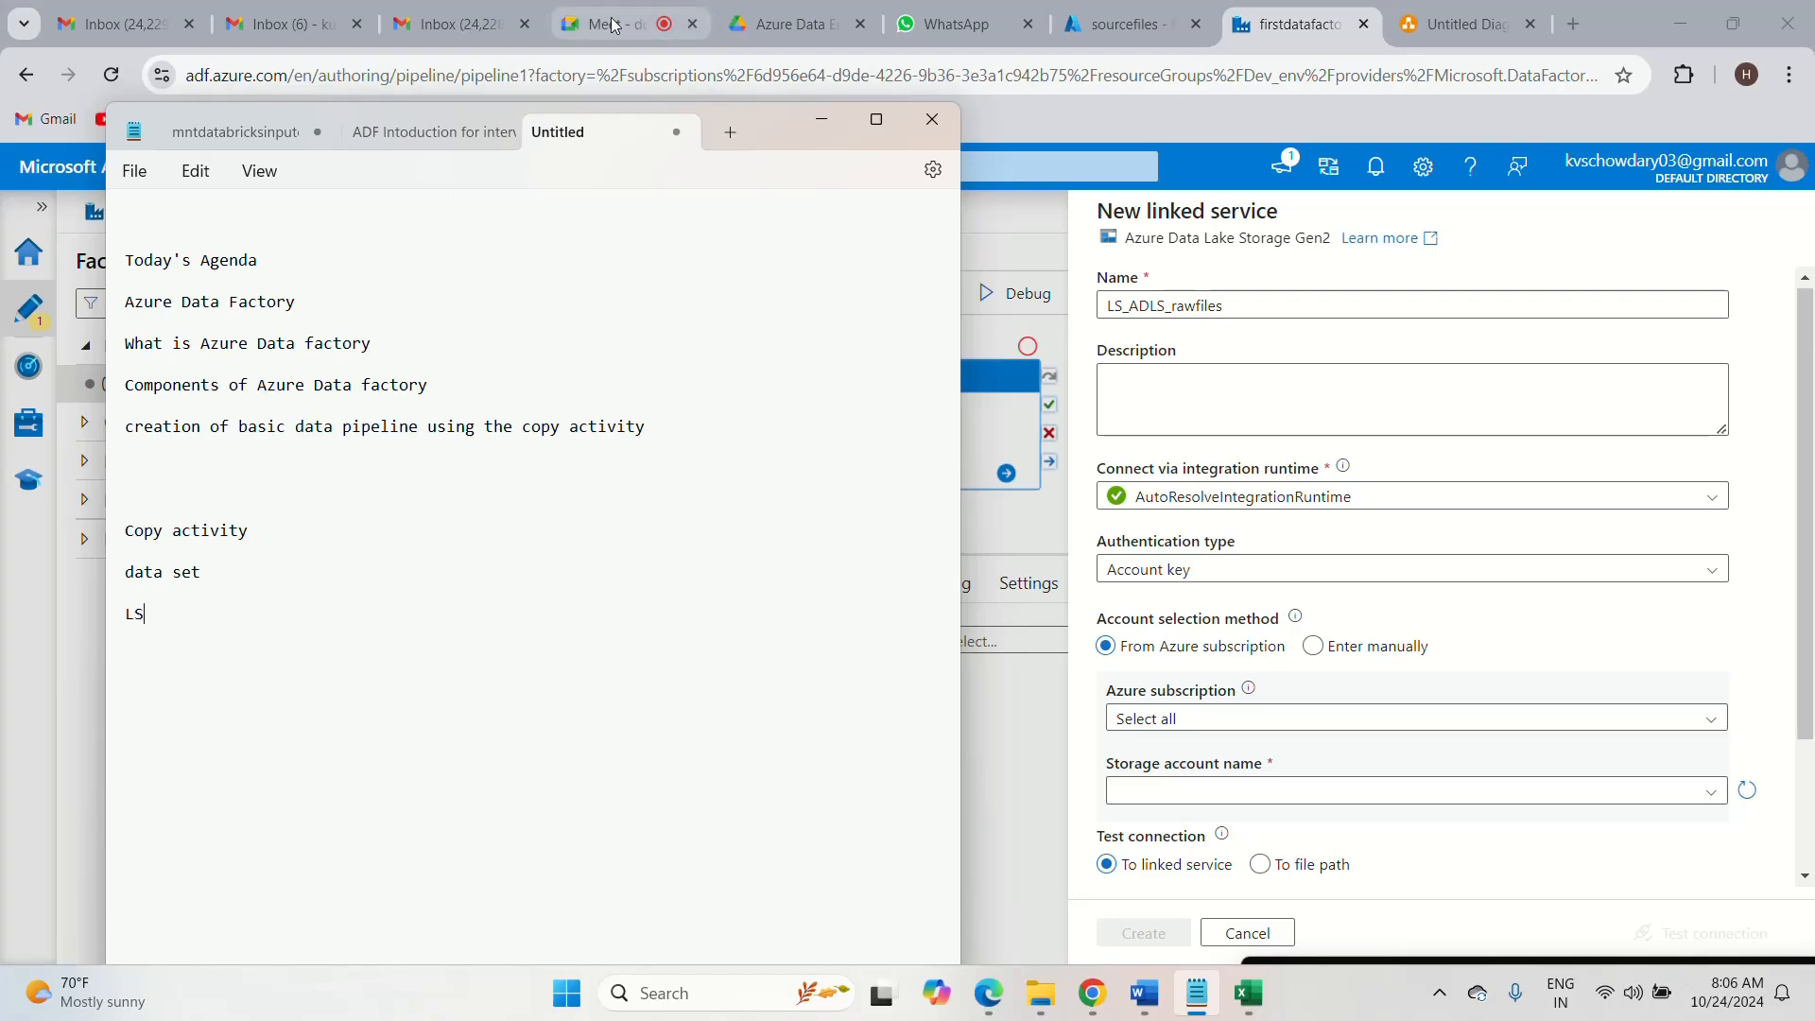
- Check the Google Meet call, returning to the Notepad notes to point out the data set and LS lines
click(613, 26)
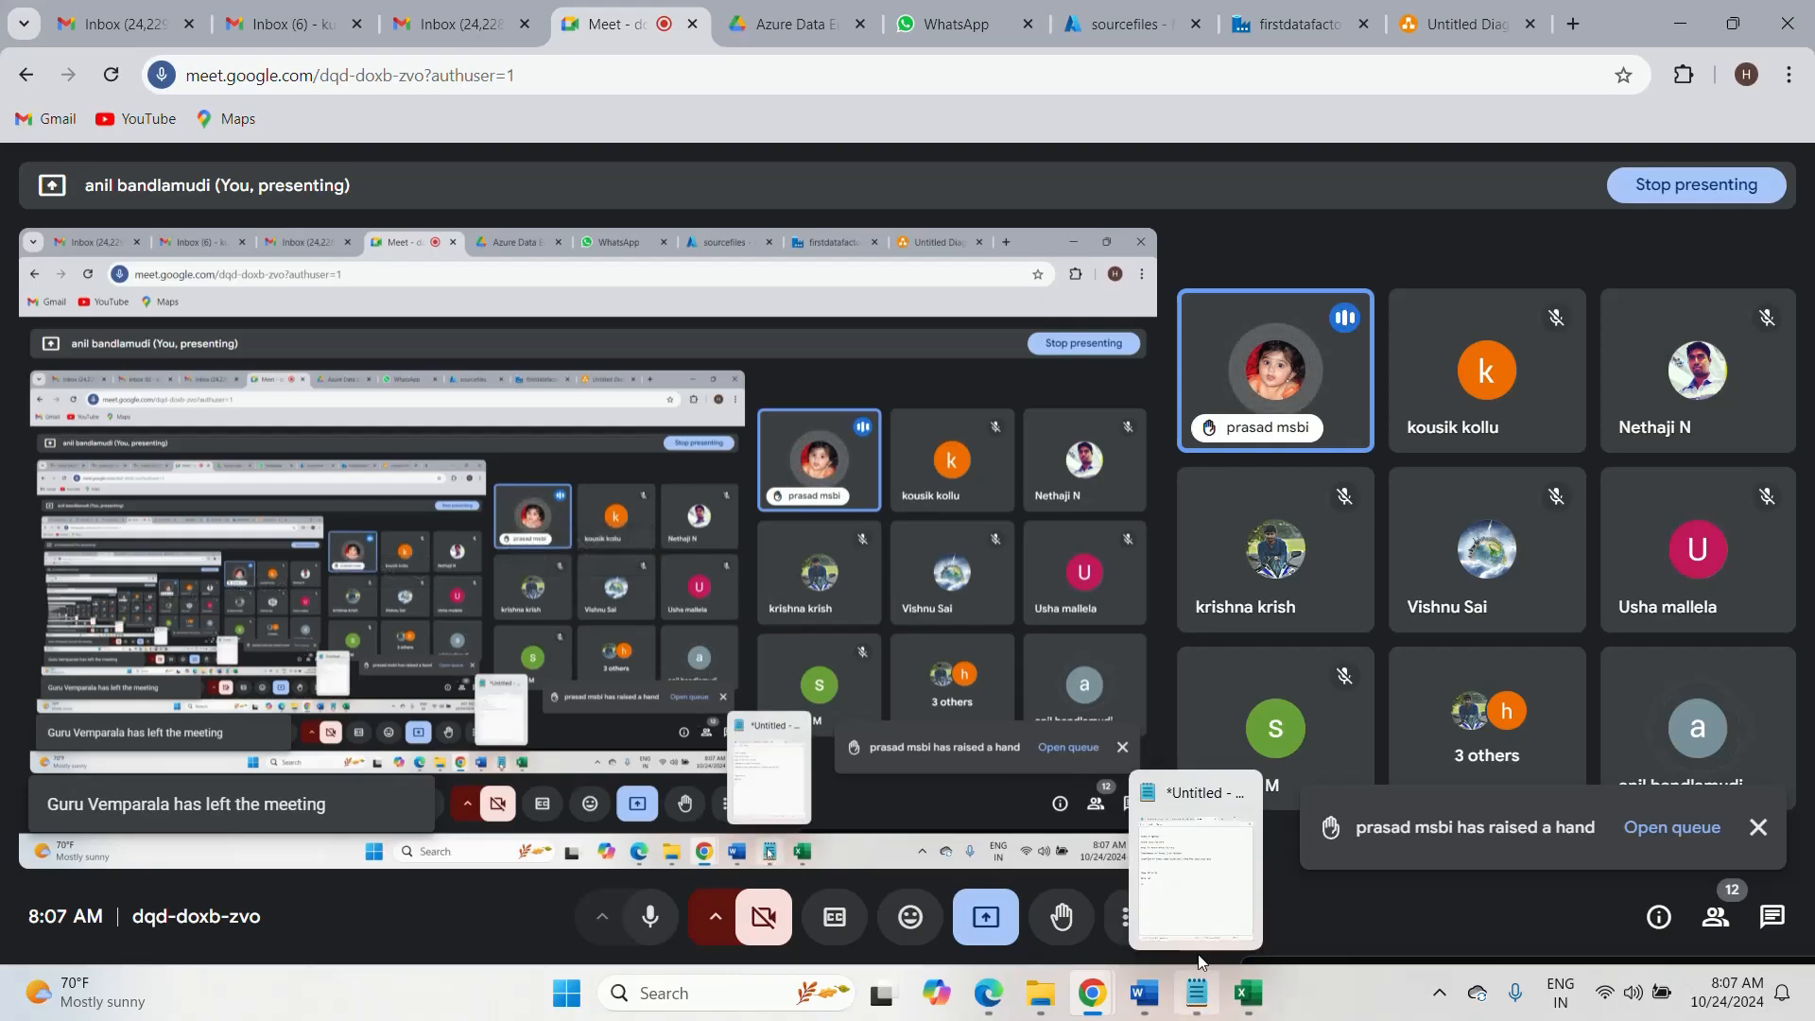
click(1198, 961)
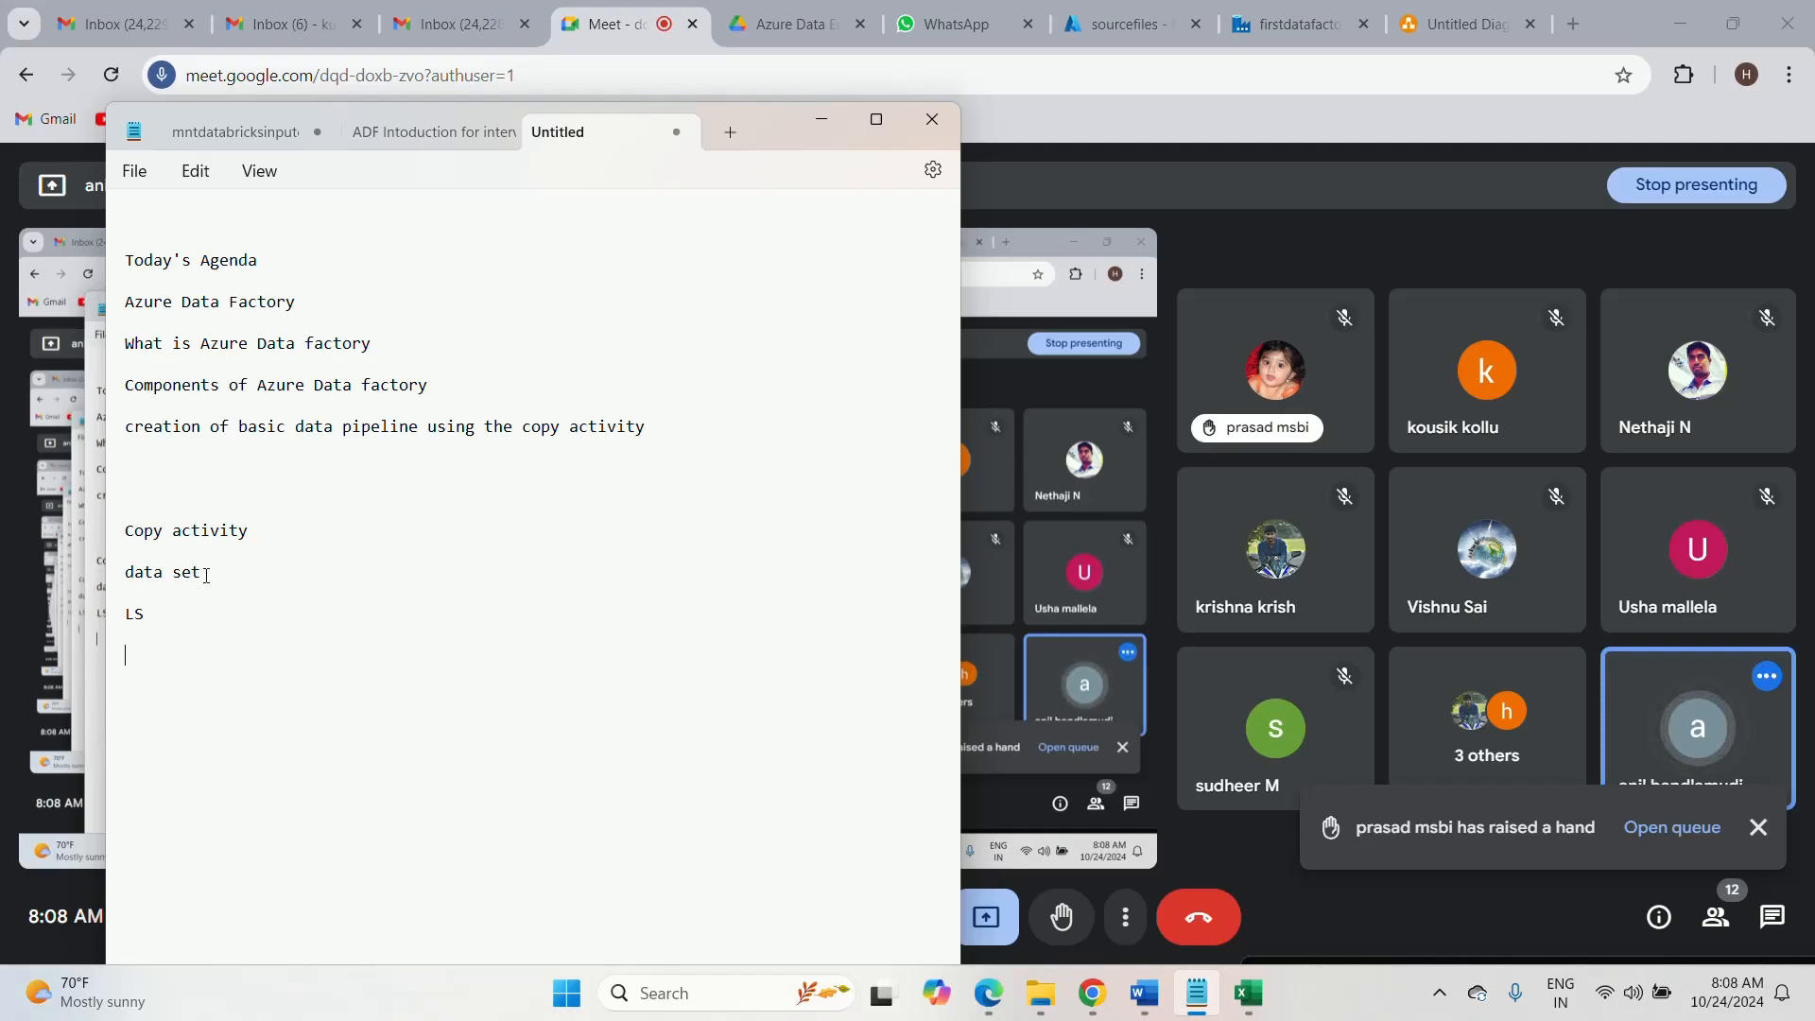
drag(206, 574, 125, 574)
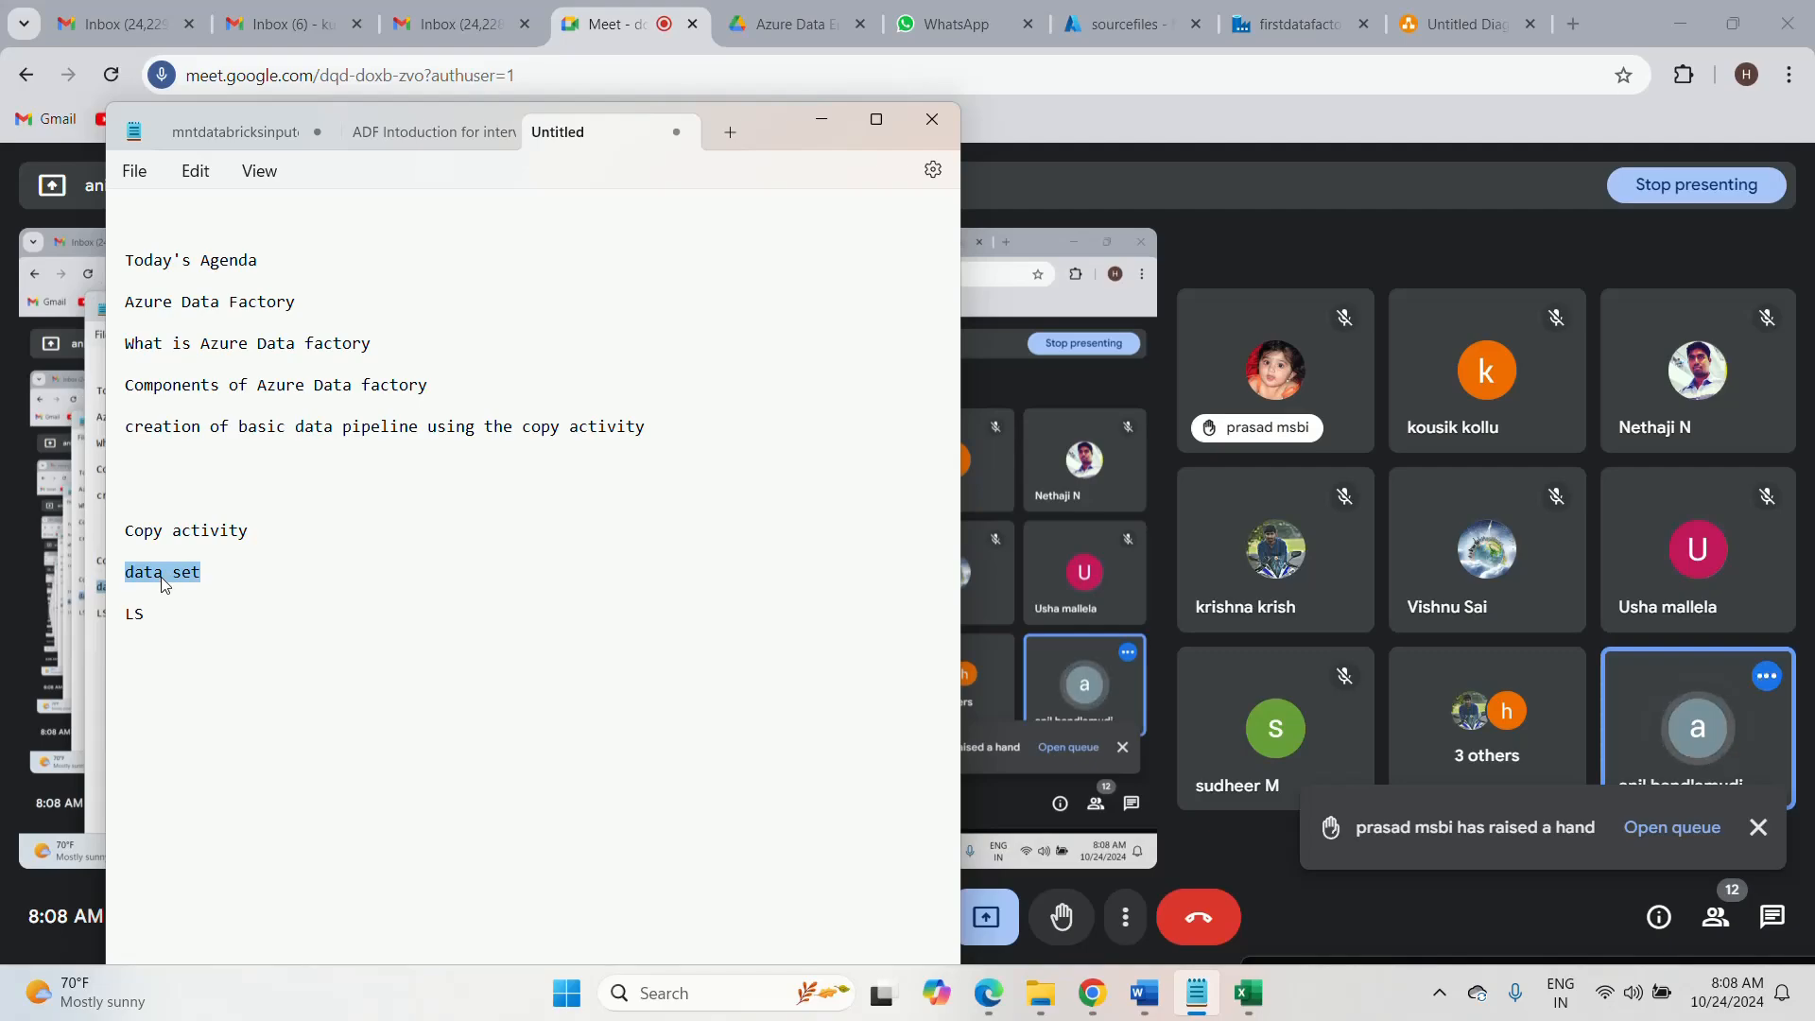
drag(155, 614, 130, 620)
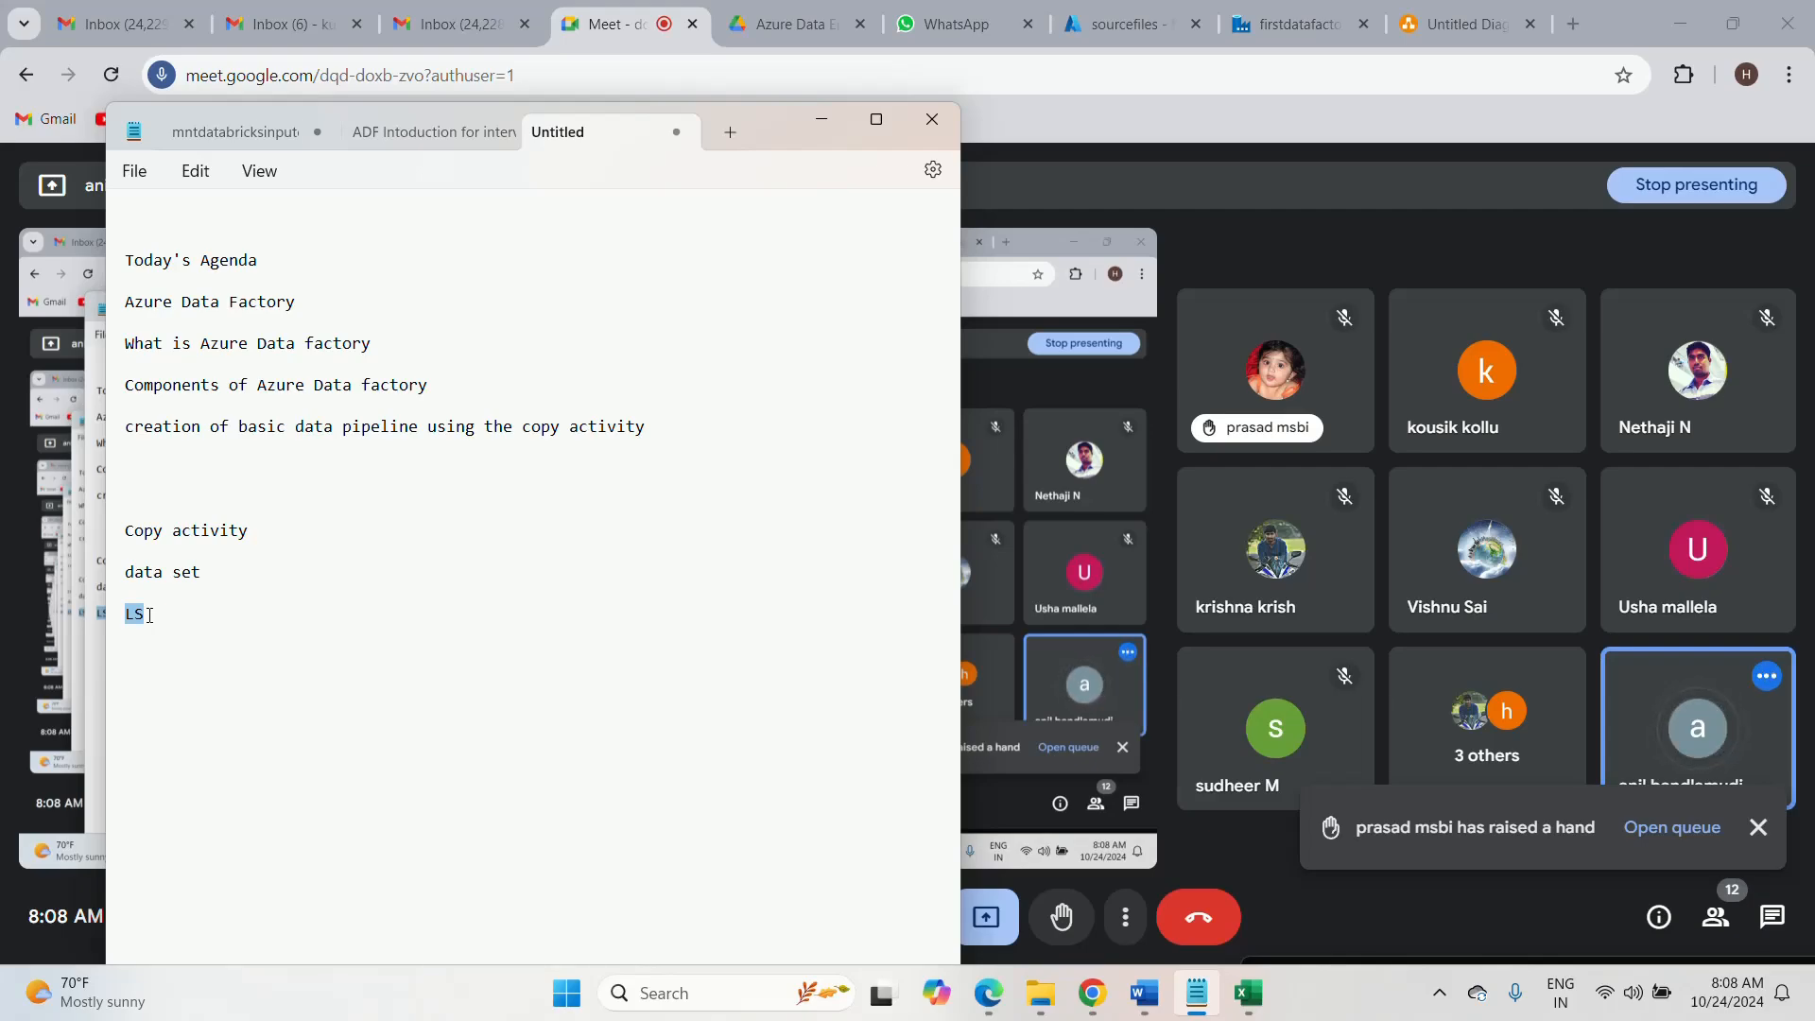
- Add the entry IR on the line below LS in the notes
click(149, 615)
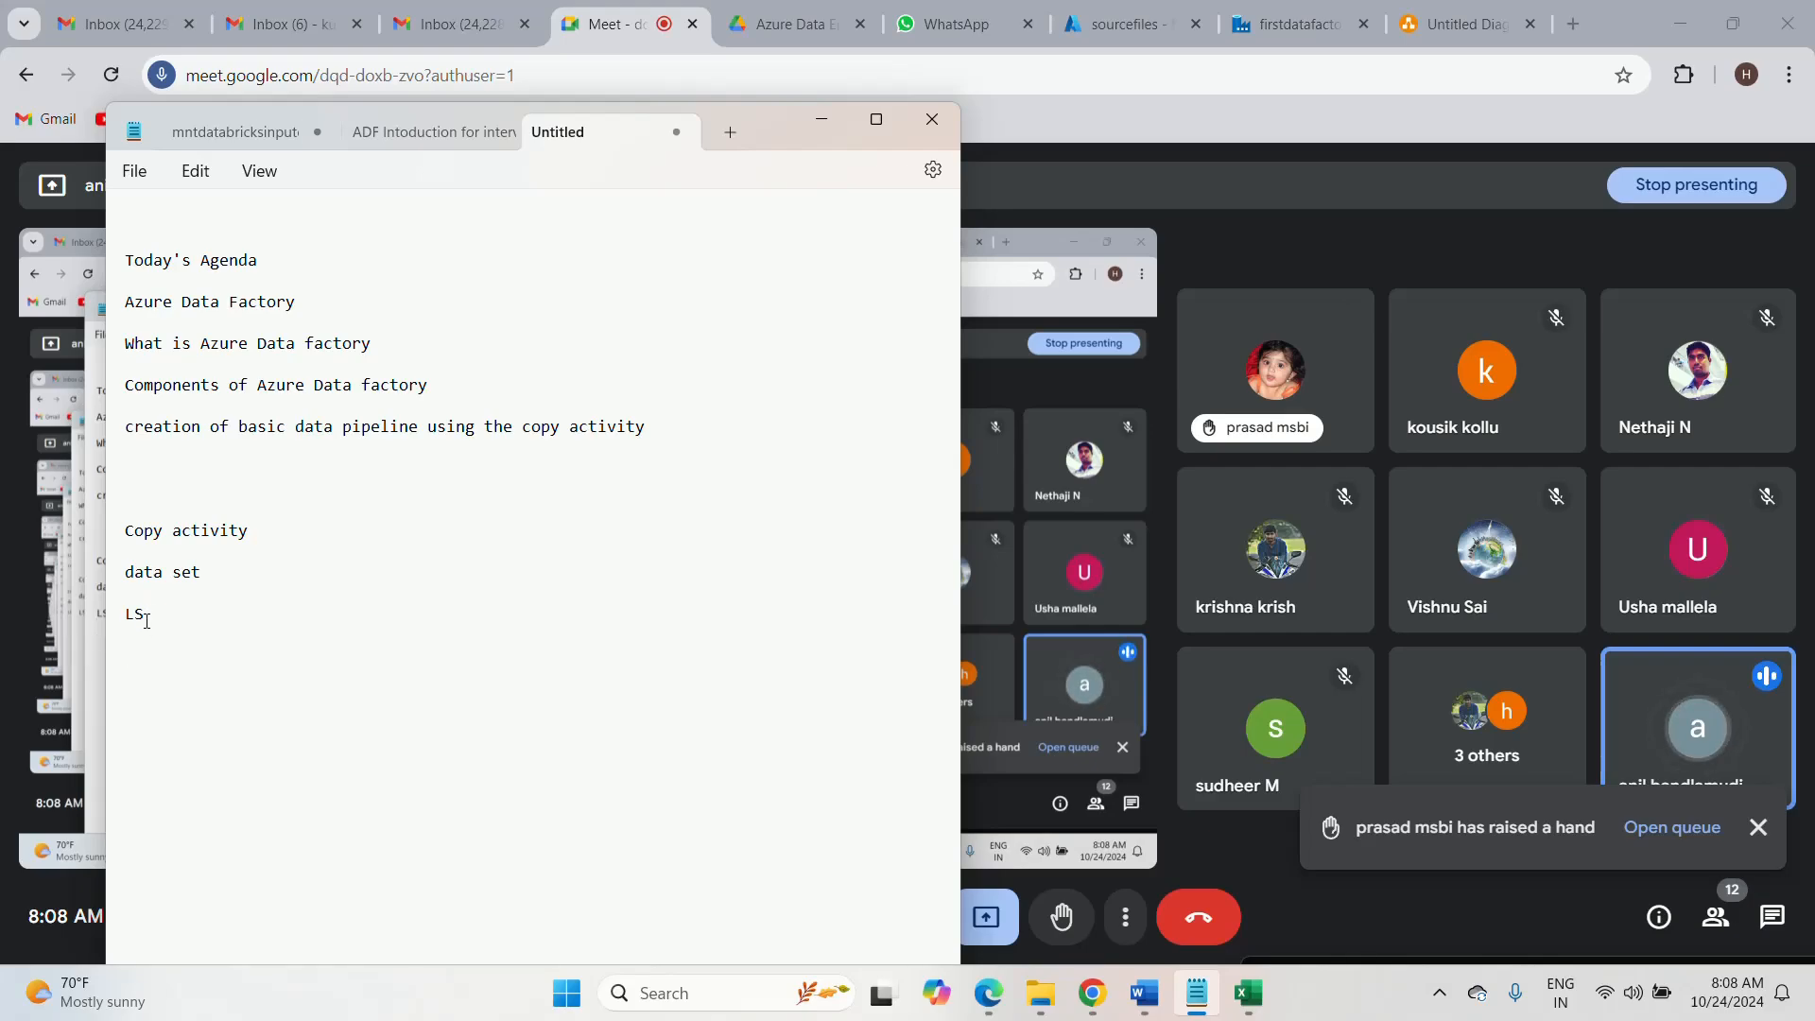
key(Return)
text(IR)
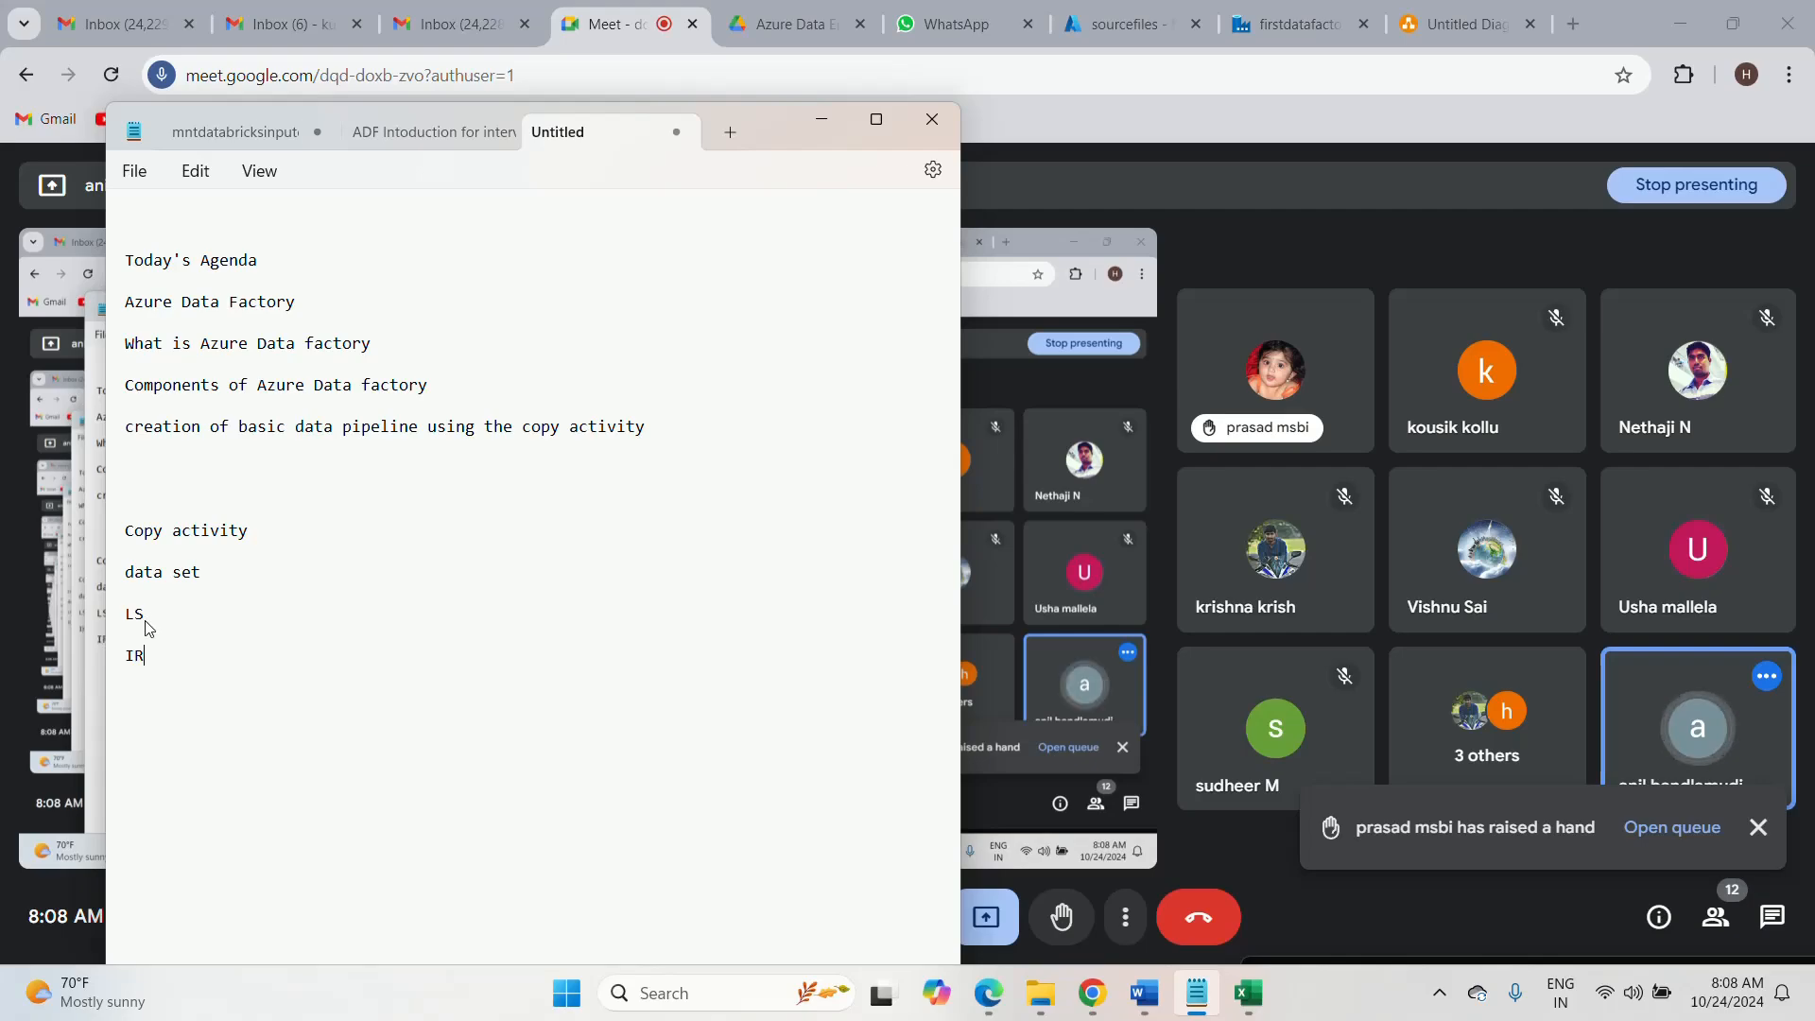
key(Return)
- Review the data set, LS and IR entries in the notes by highlighting them in turn
drag(201, 572, 129, 576)
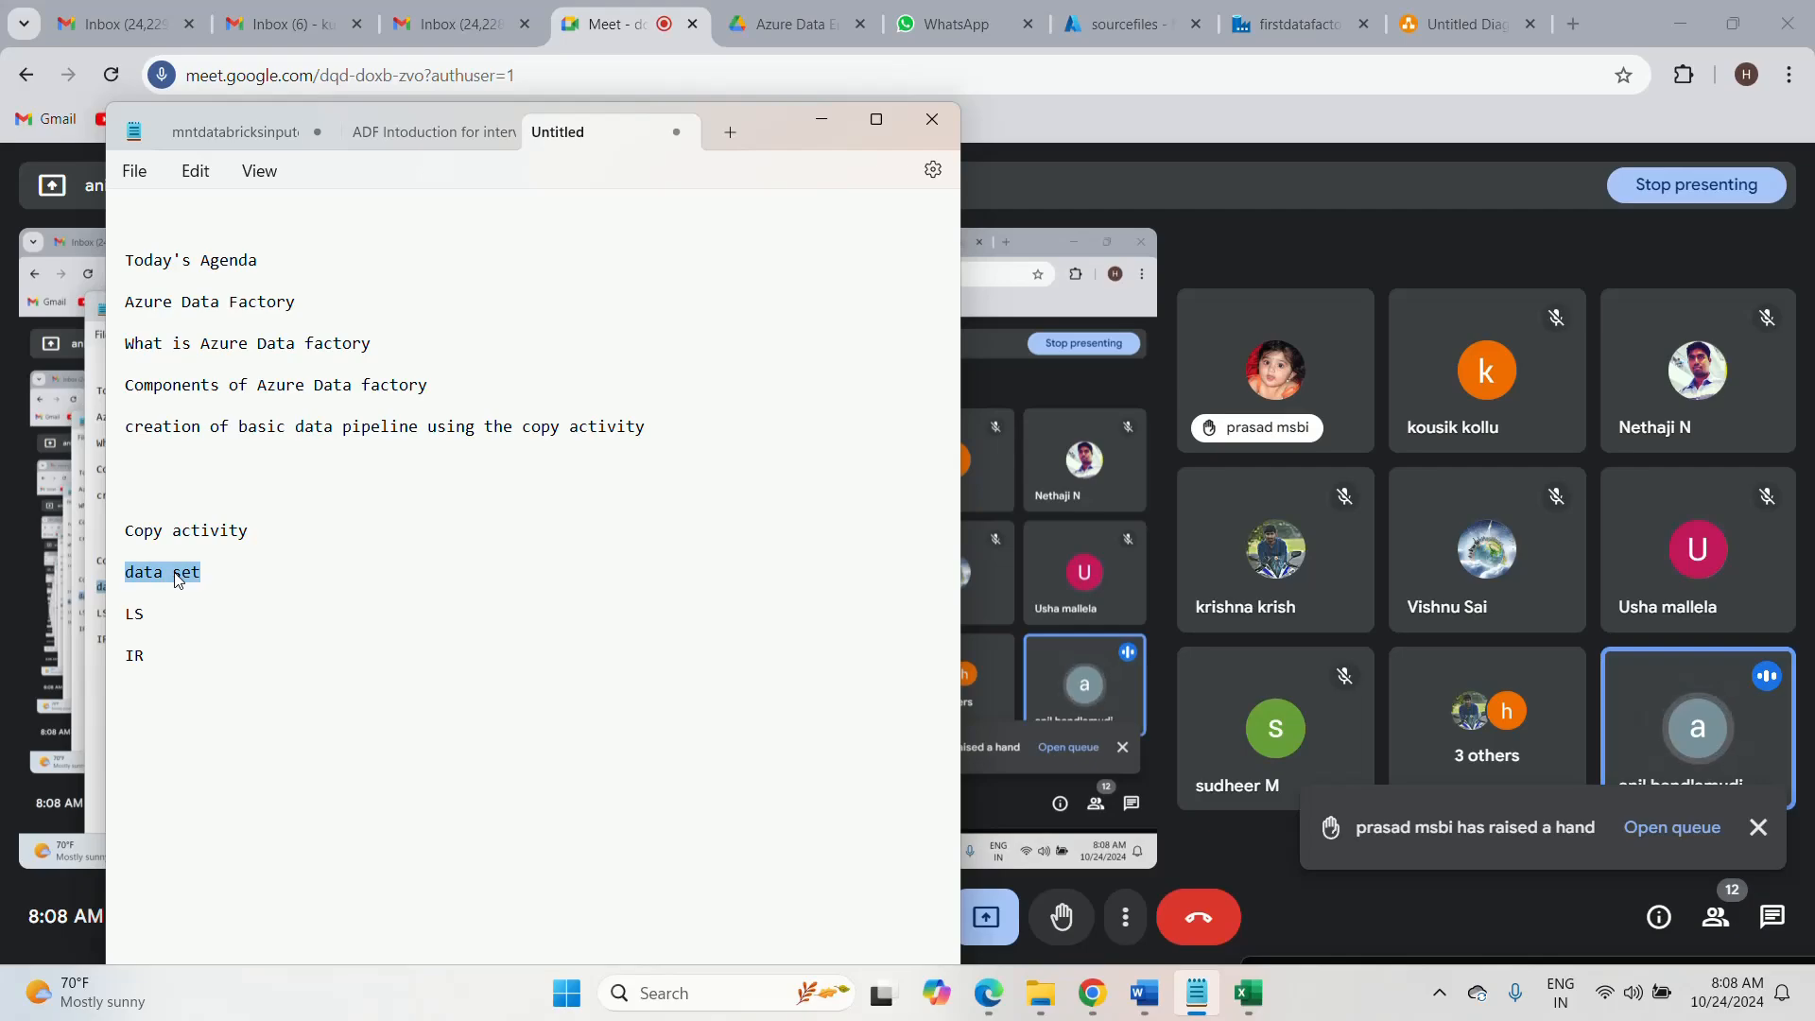
click(144, 617)
drag(144, 616, 126, 620)
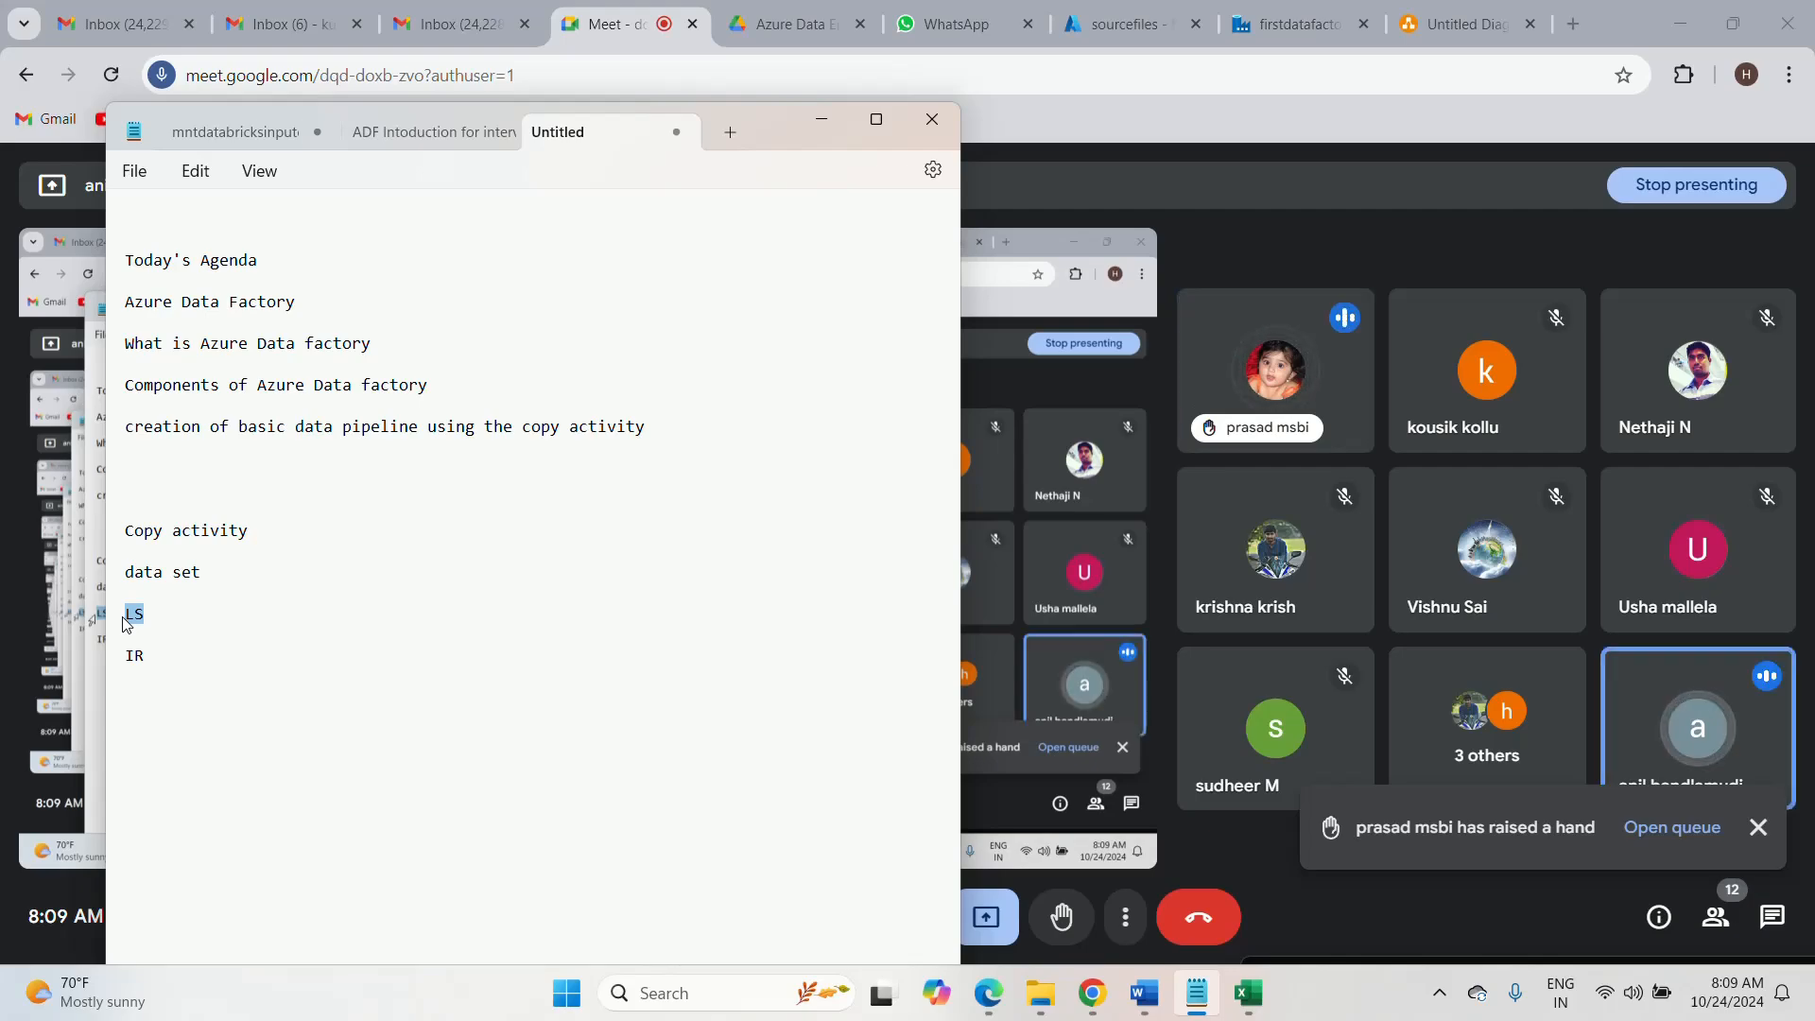
click(150, 657)
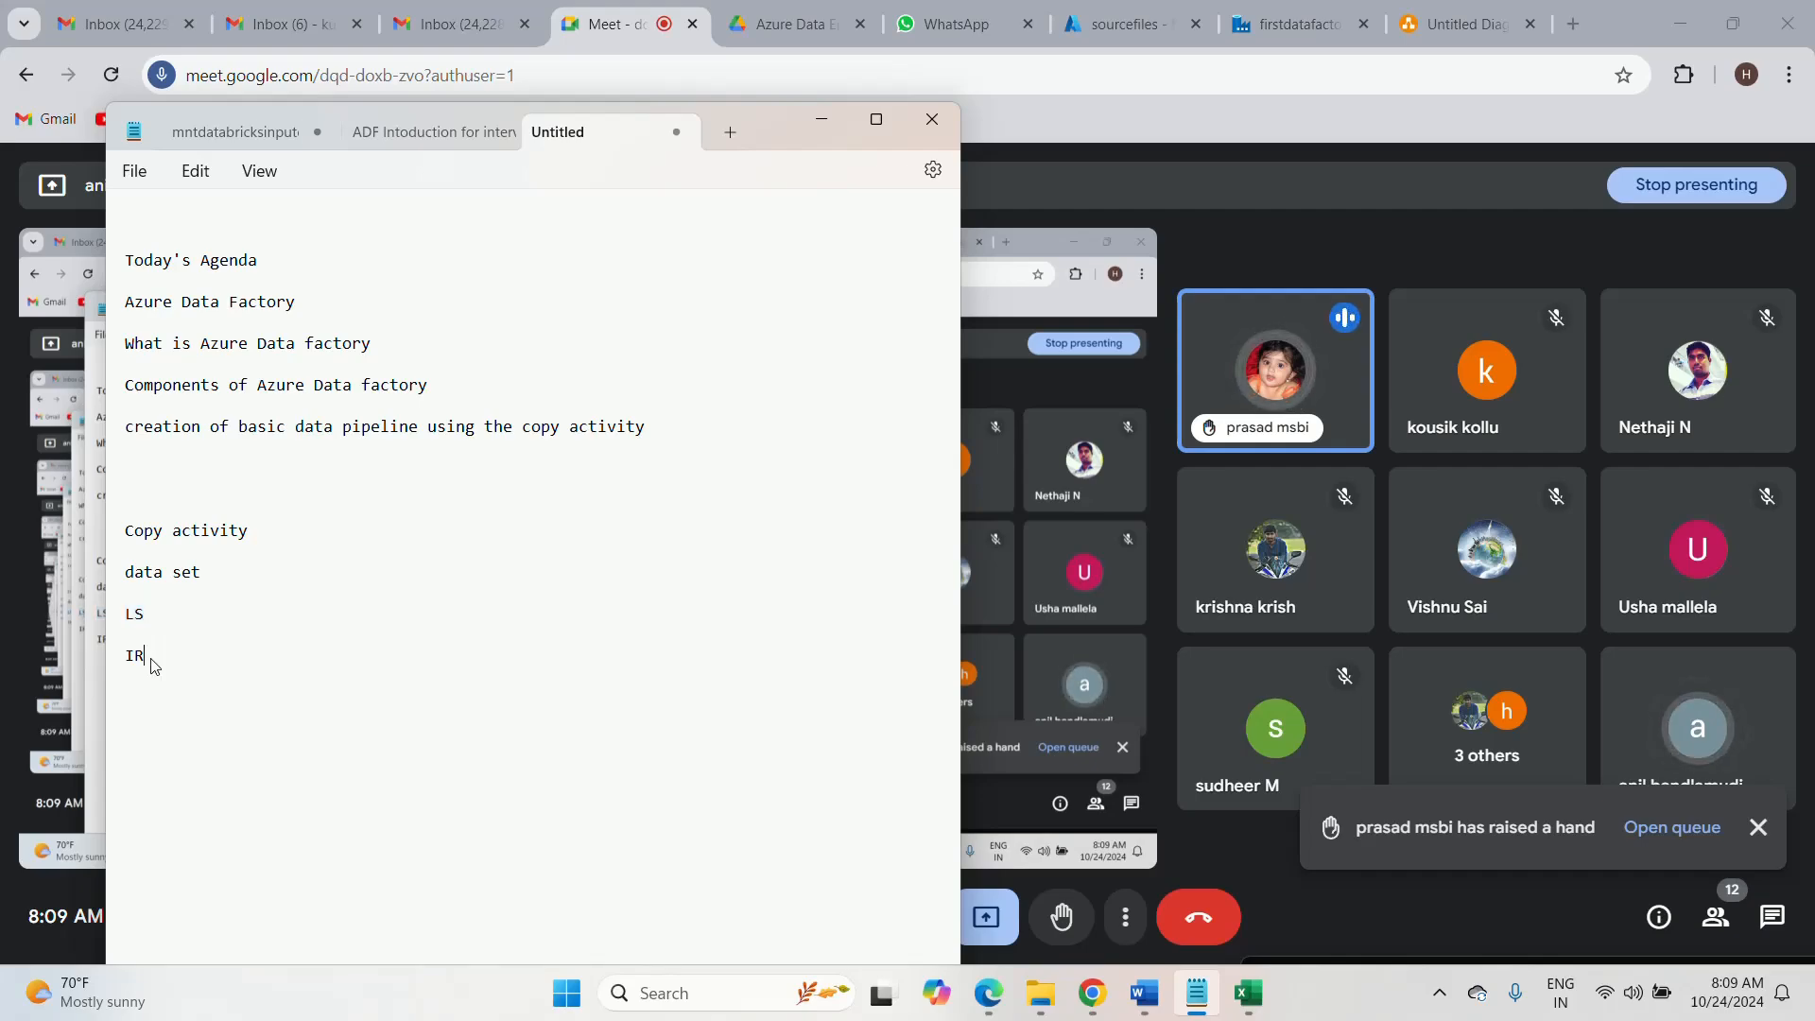
drag(154, 667, 127, 616)
click(148, 617)
click(155, 657)
drag(144, 616, 129, 621)
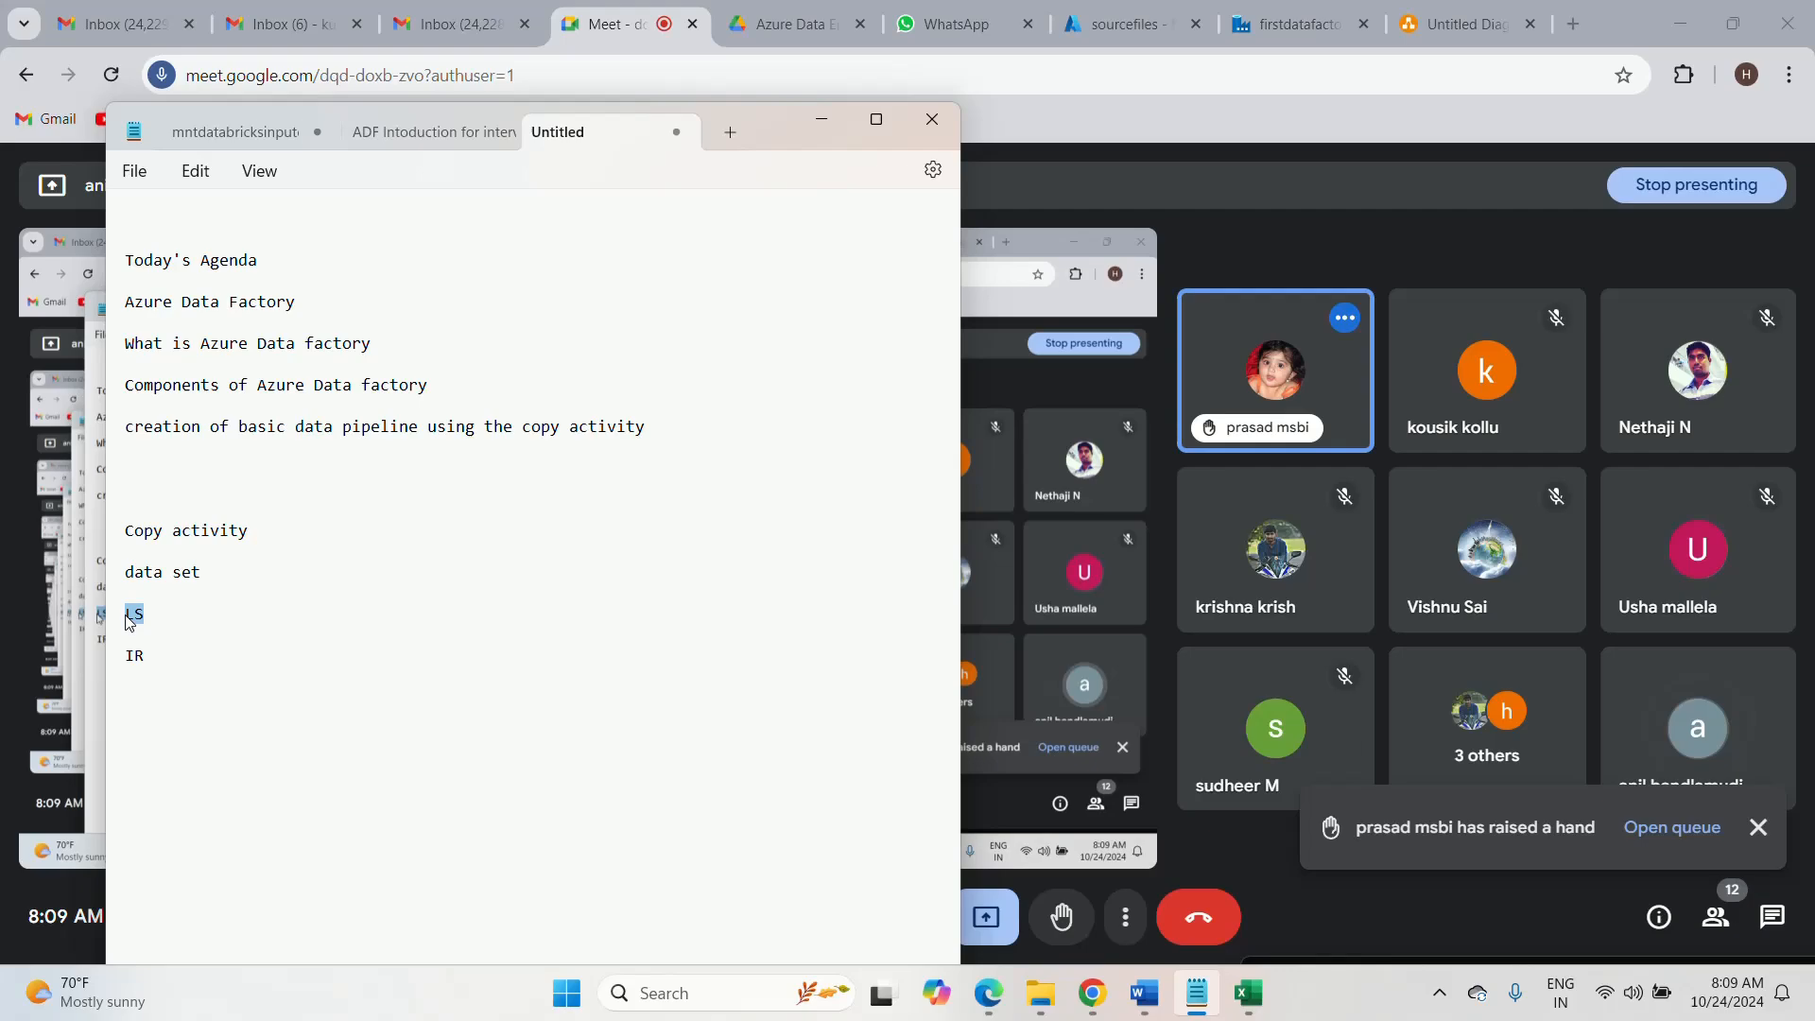
click(153, 663)
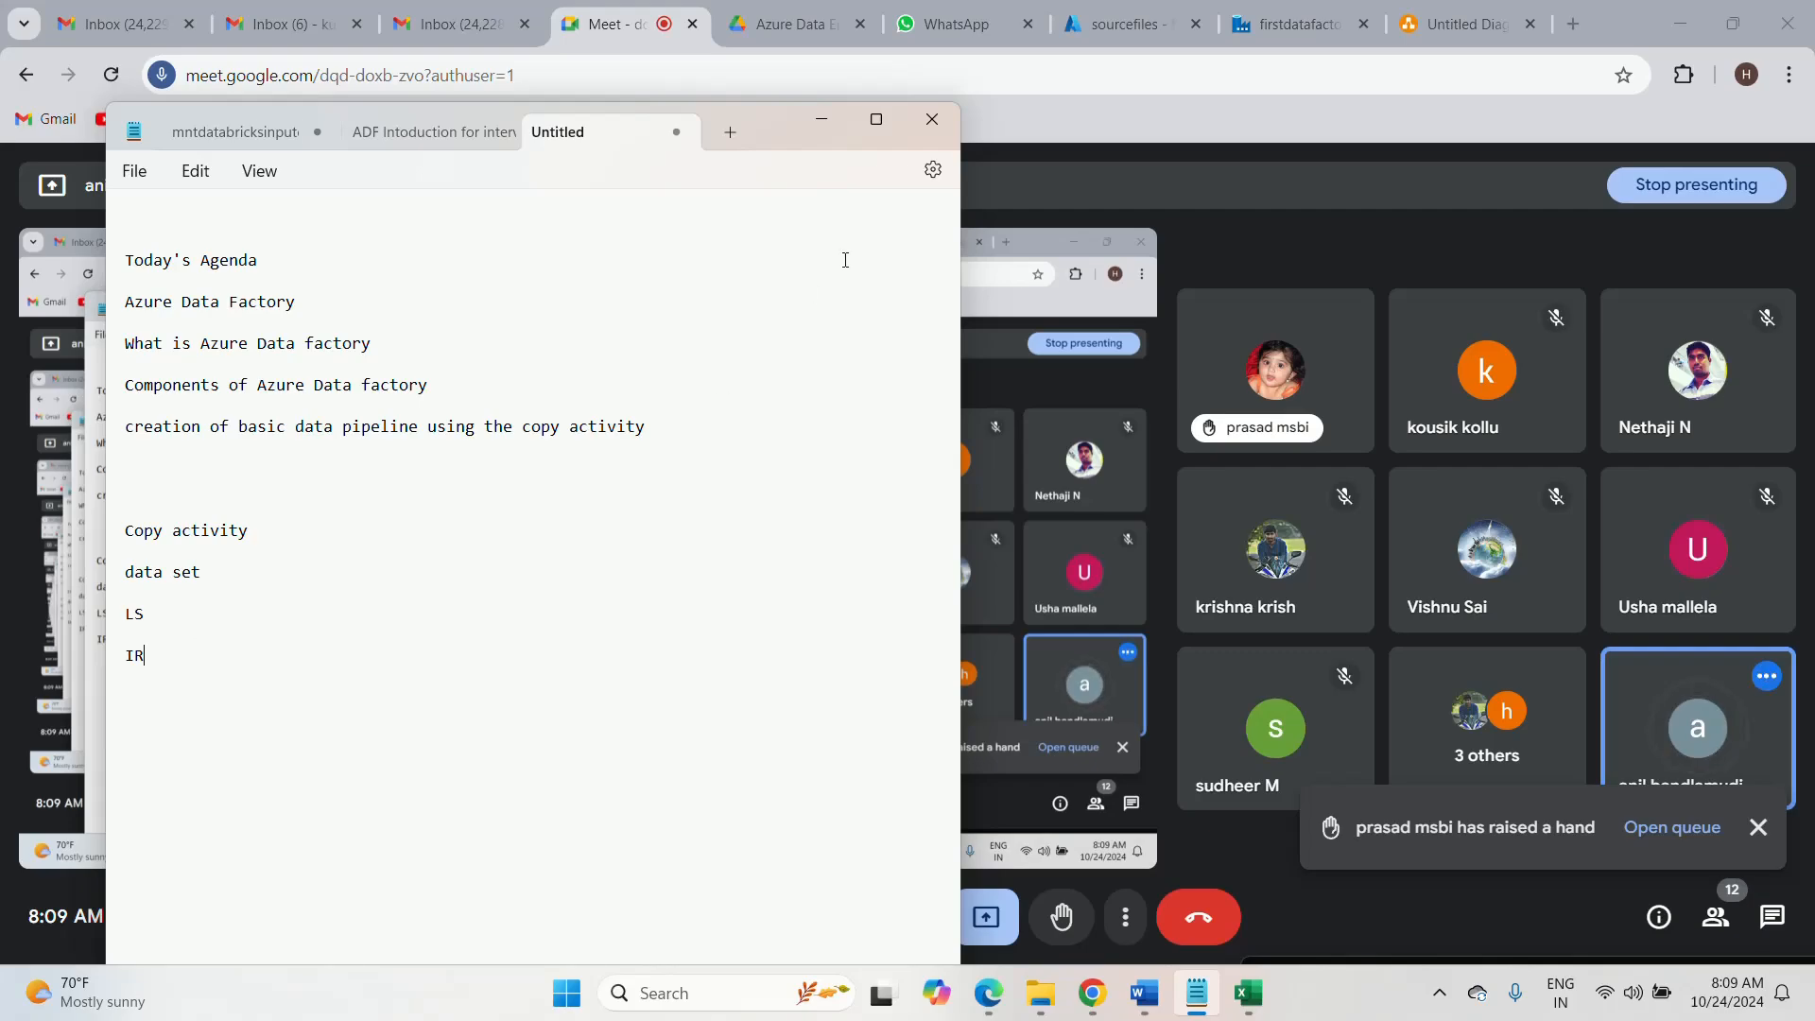
- Switch back to Azure Data Factory and view the integration runtime choices for the new linked service
click(1275, 26)
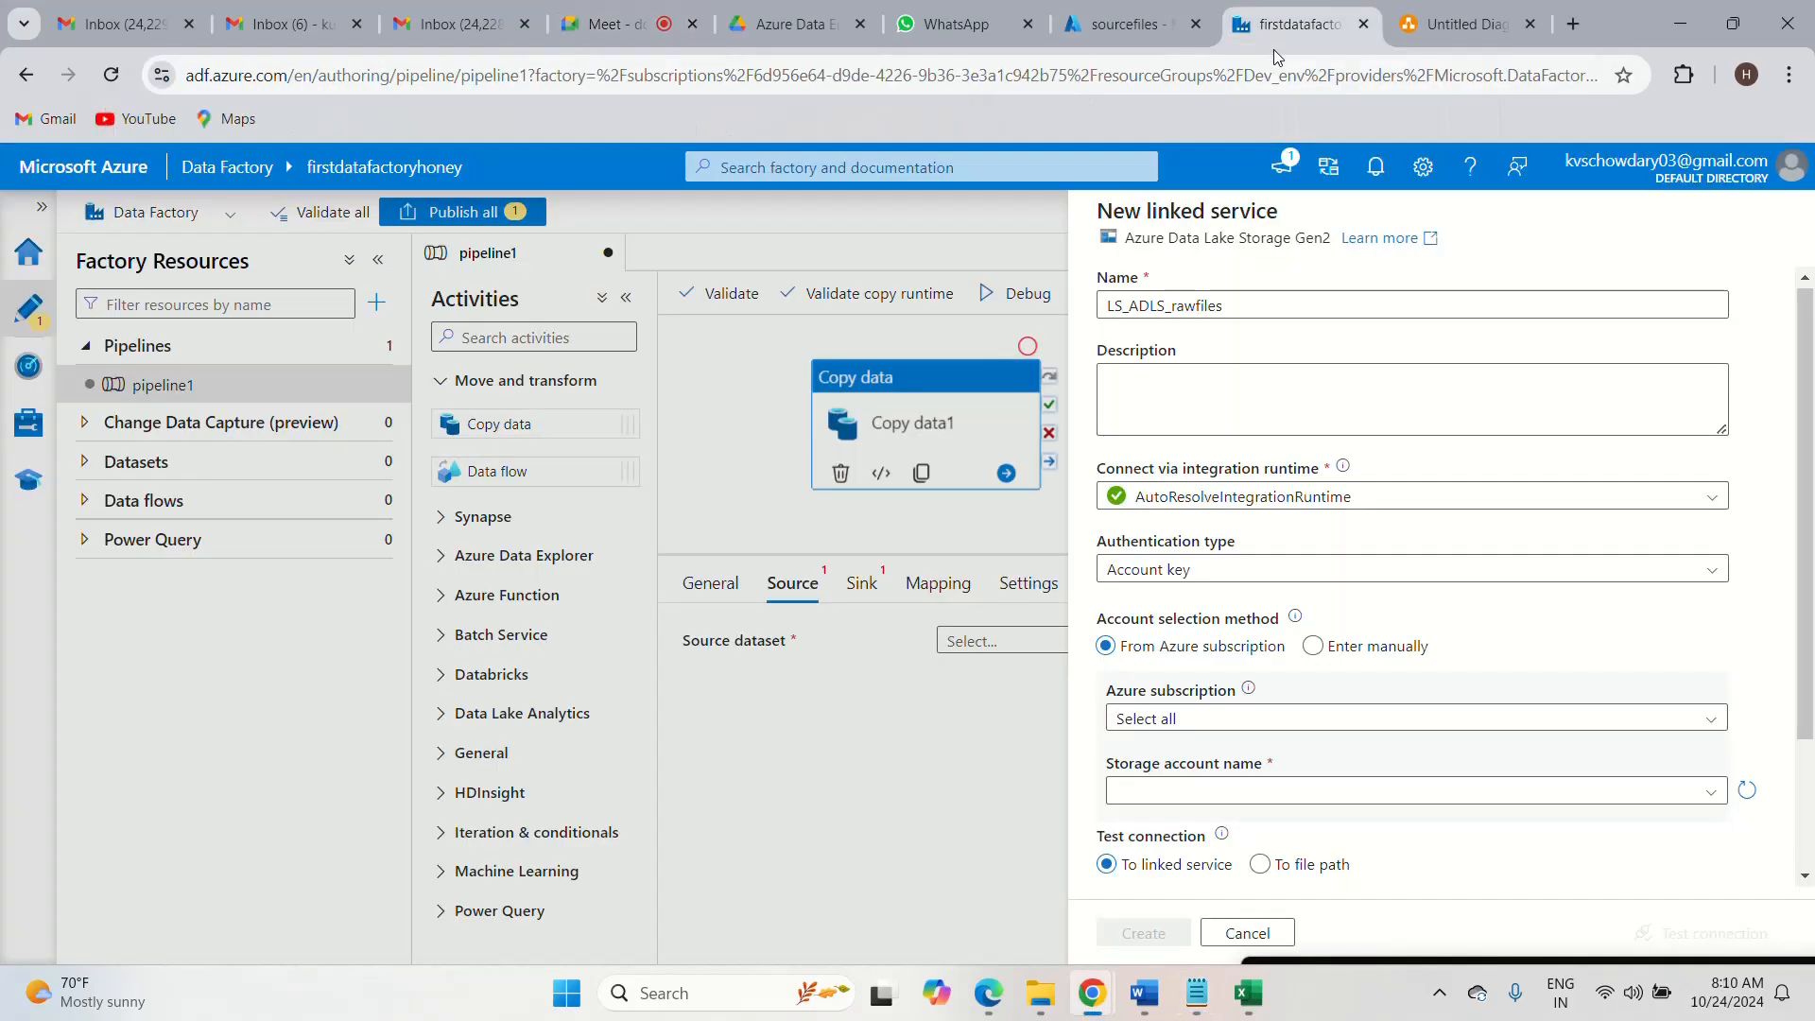
click(1717, 503)
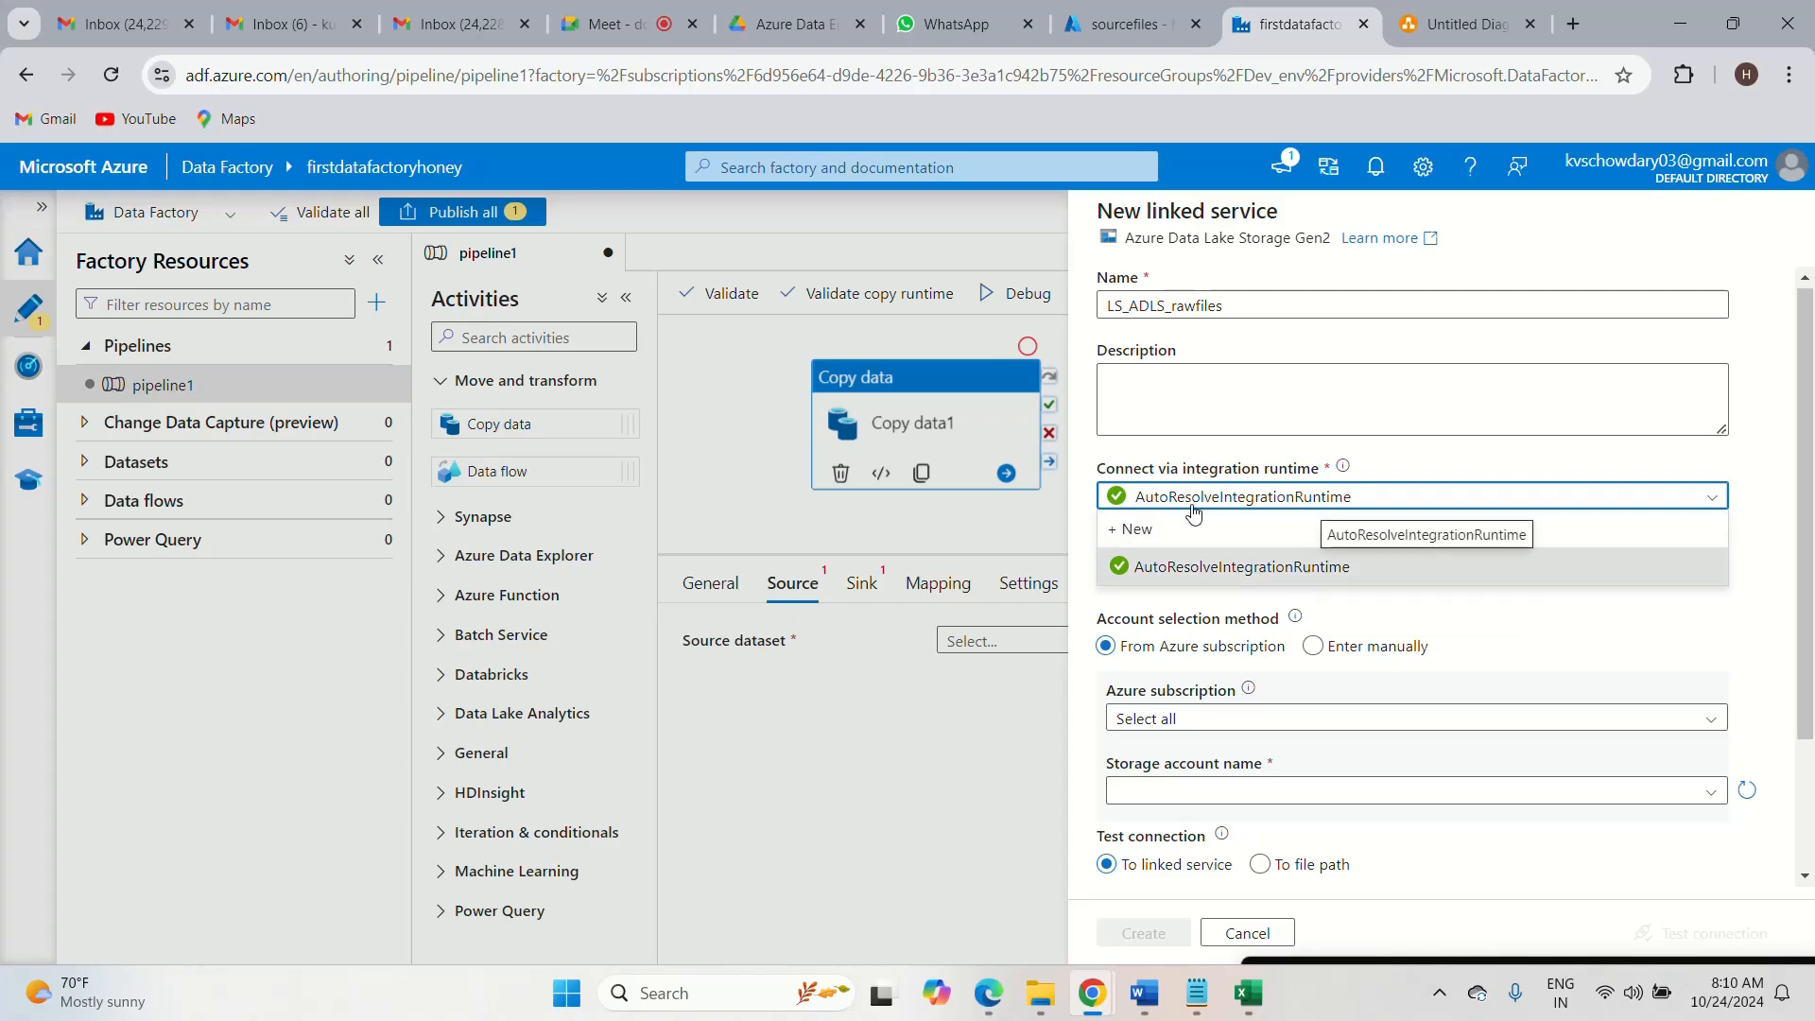
click(1393, 474)
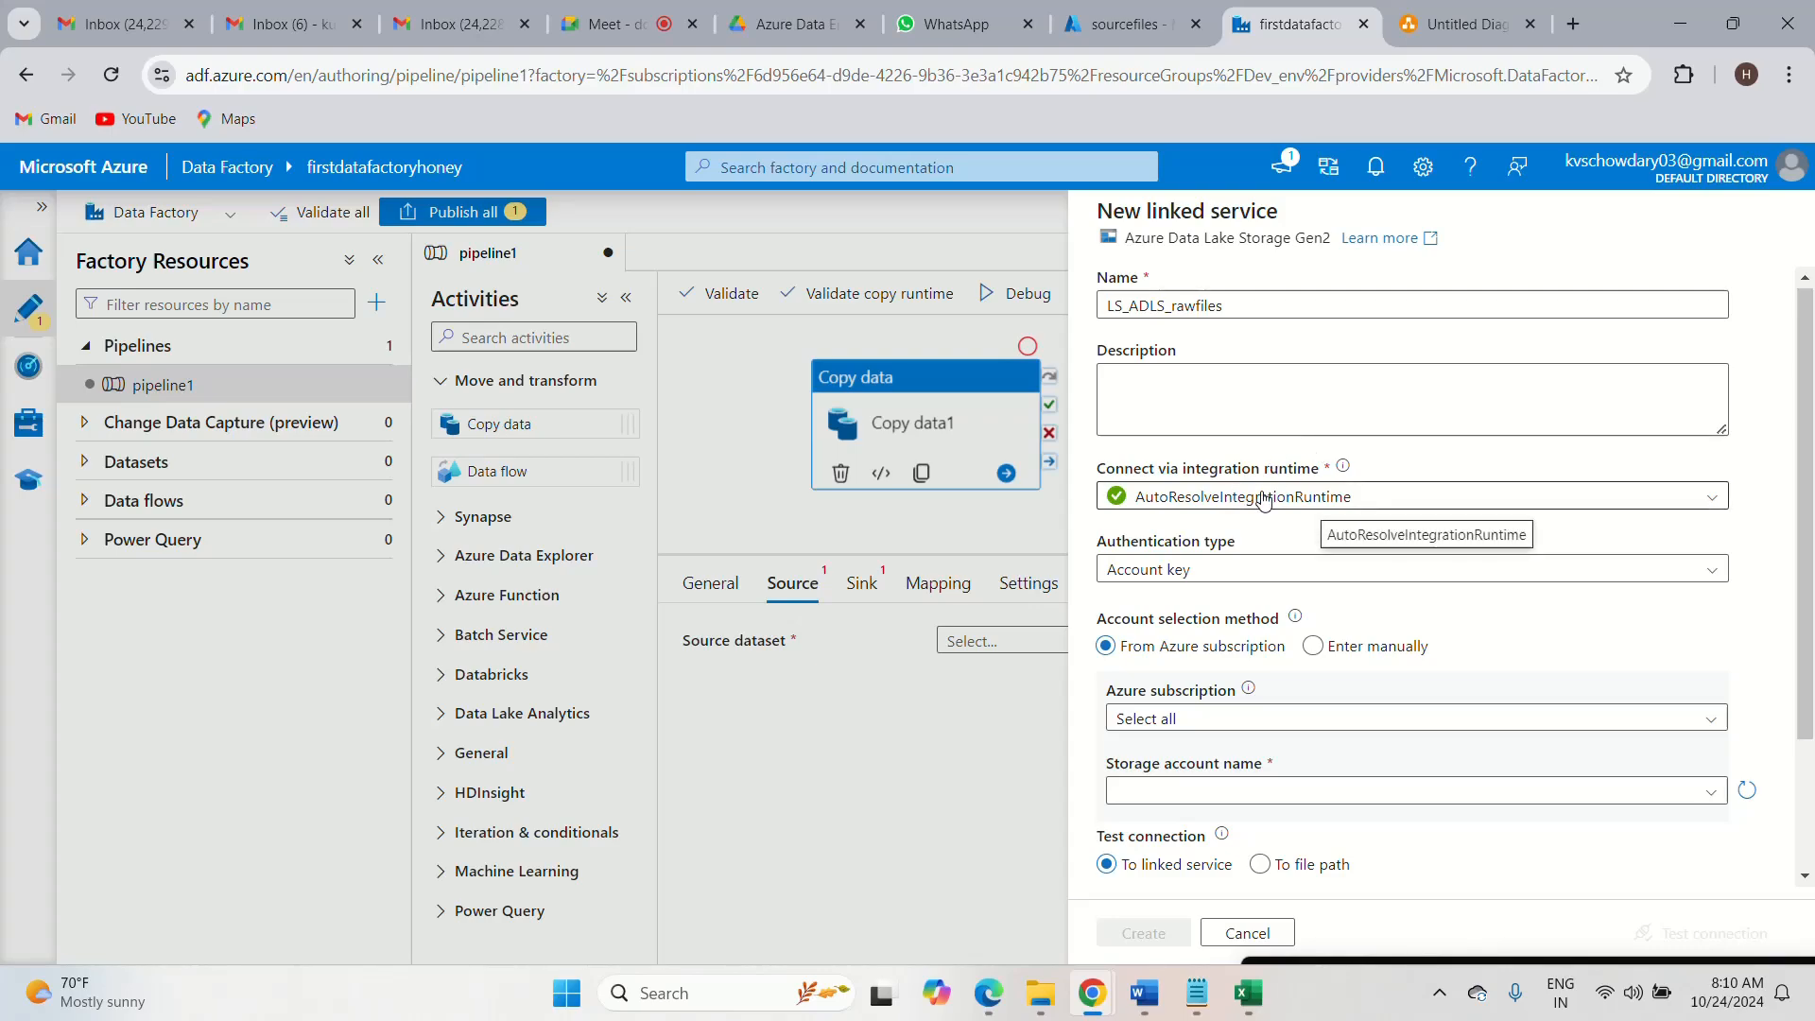
- In the Notepad notes, list Auto, self hosted IR and SSIS IR on separate lines below the IR entry
mouse_move(1196, 993)
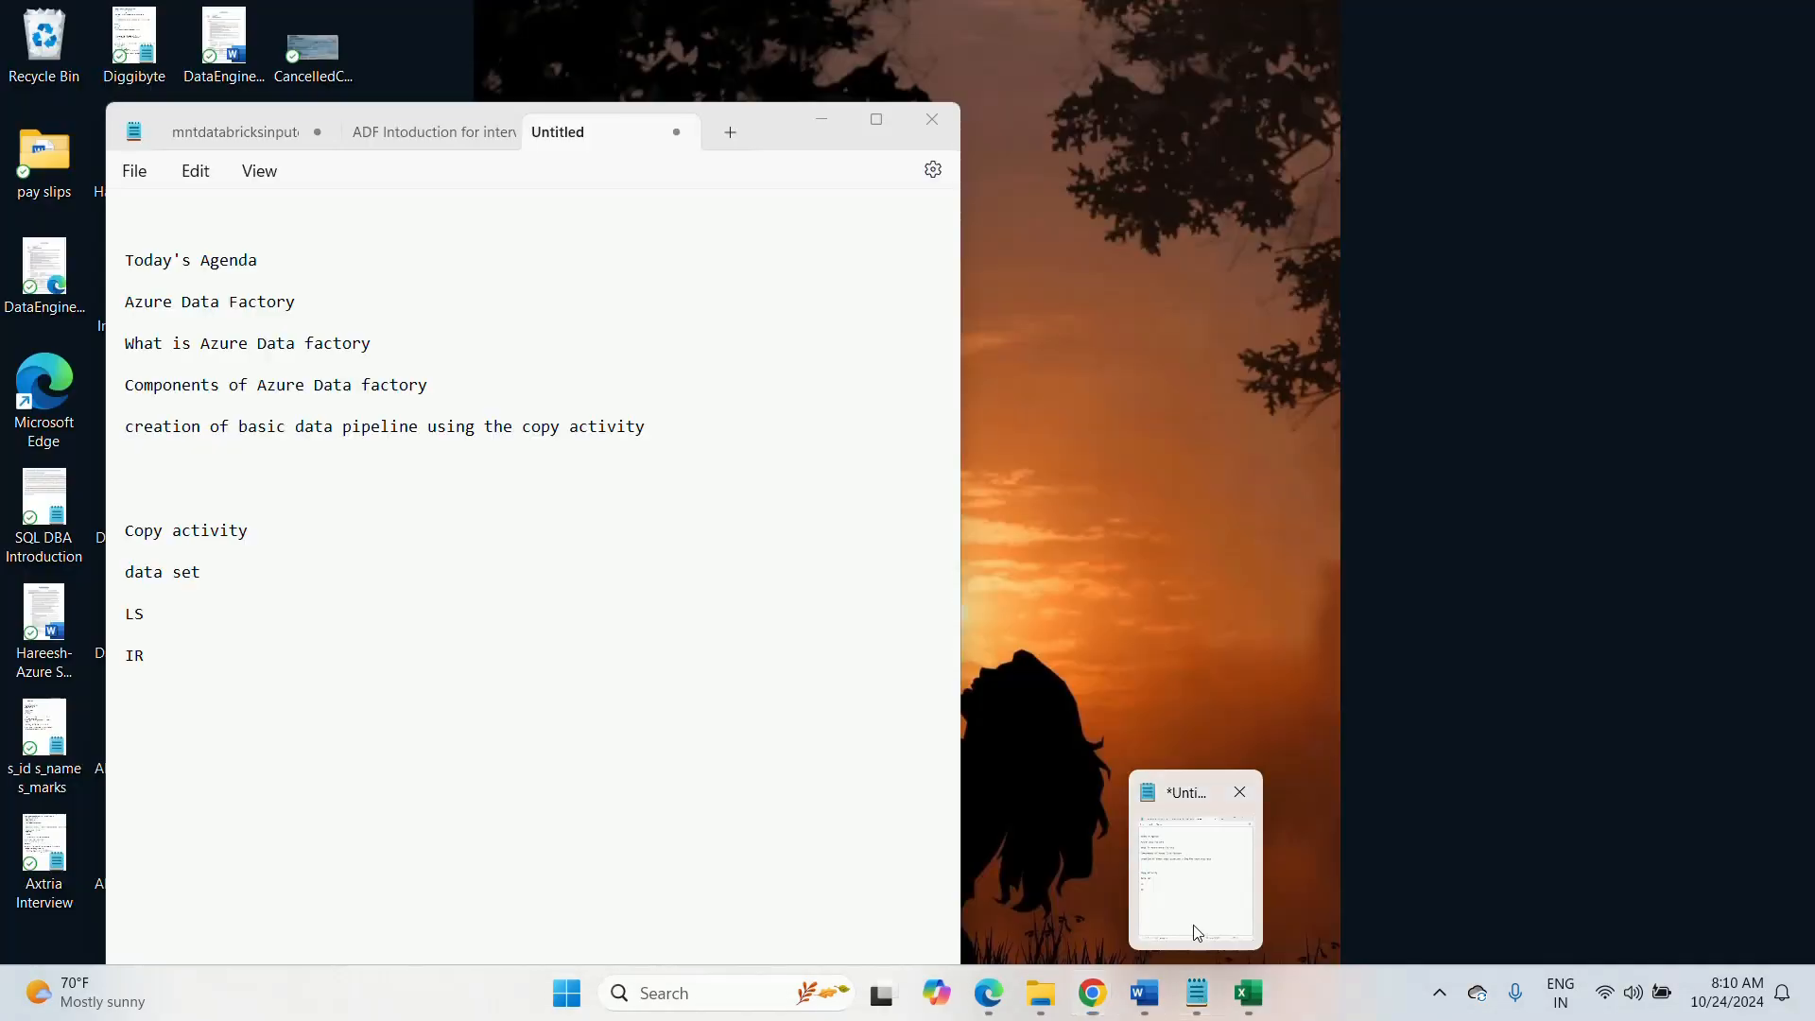
click(1193, 940)
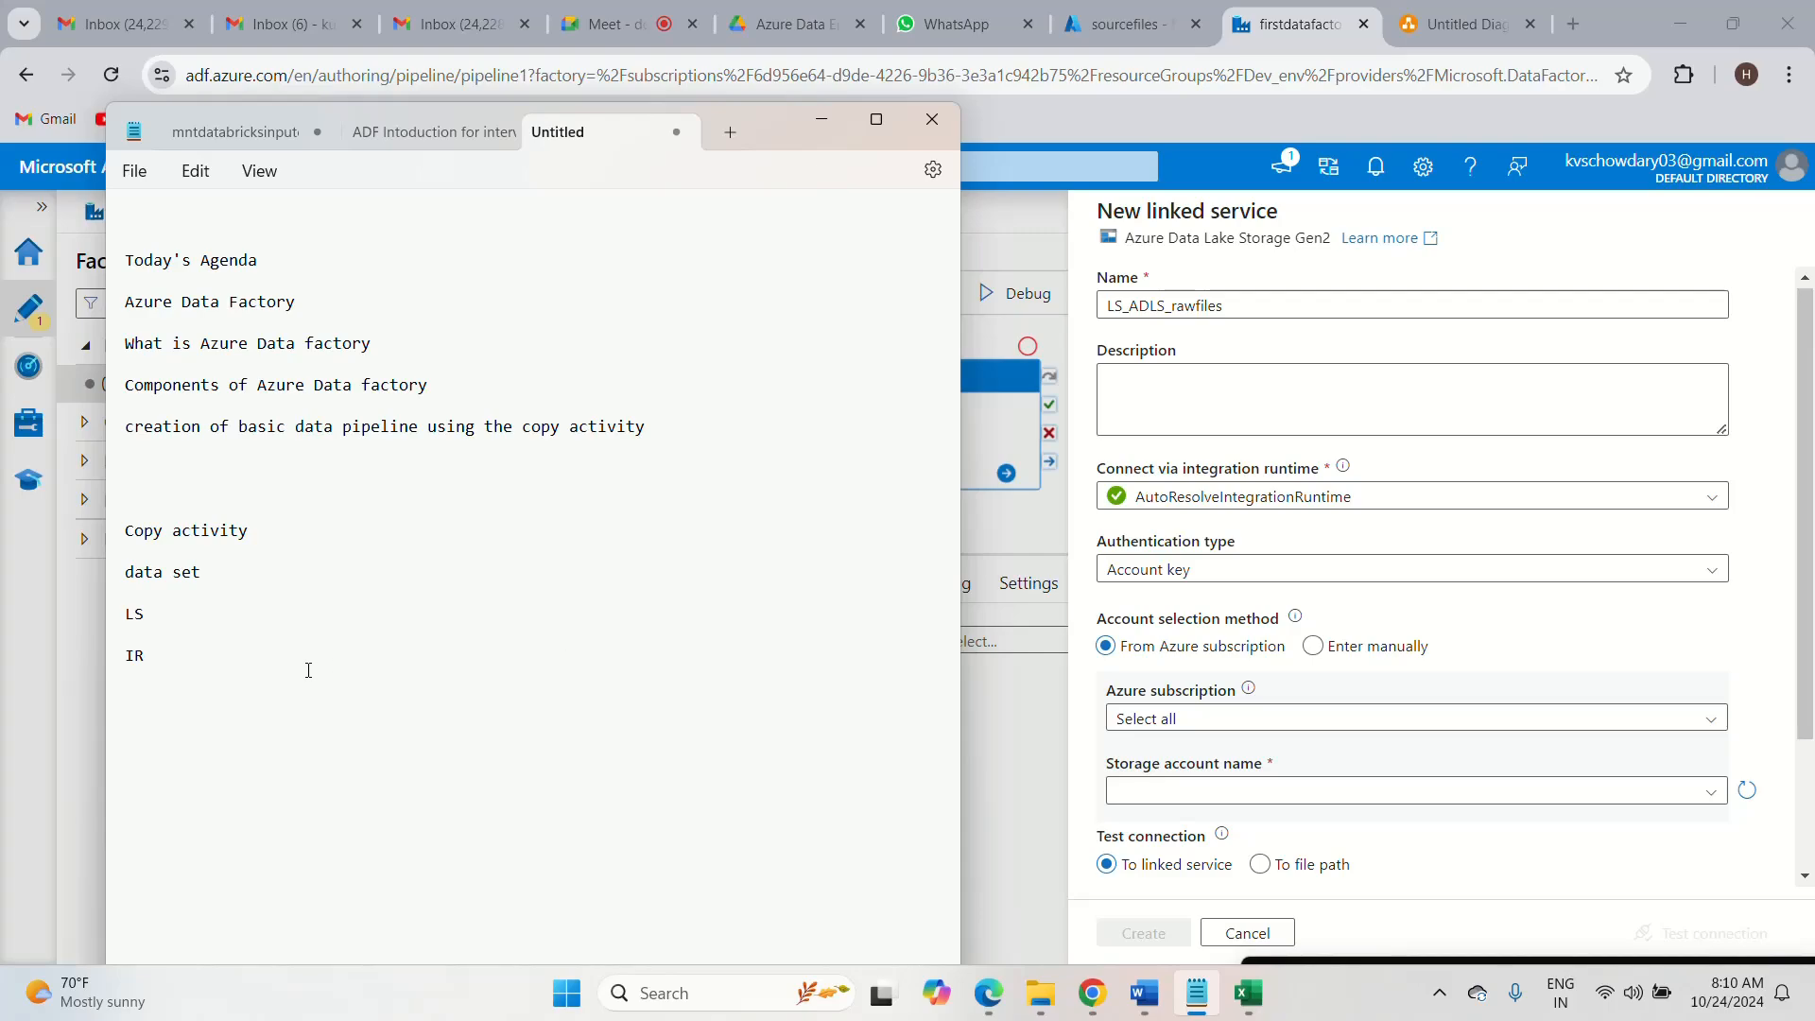
key(Return)
key(Return)
text(A)
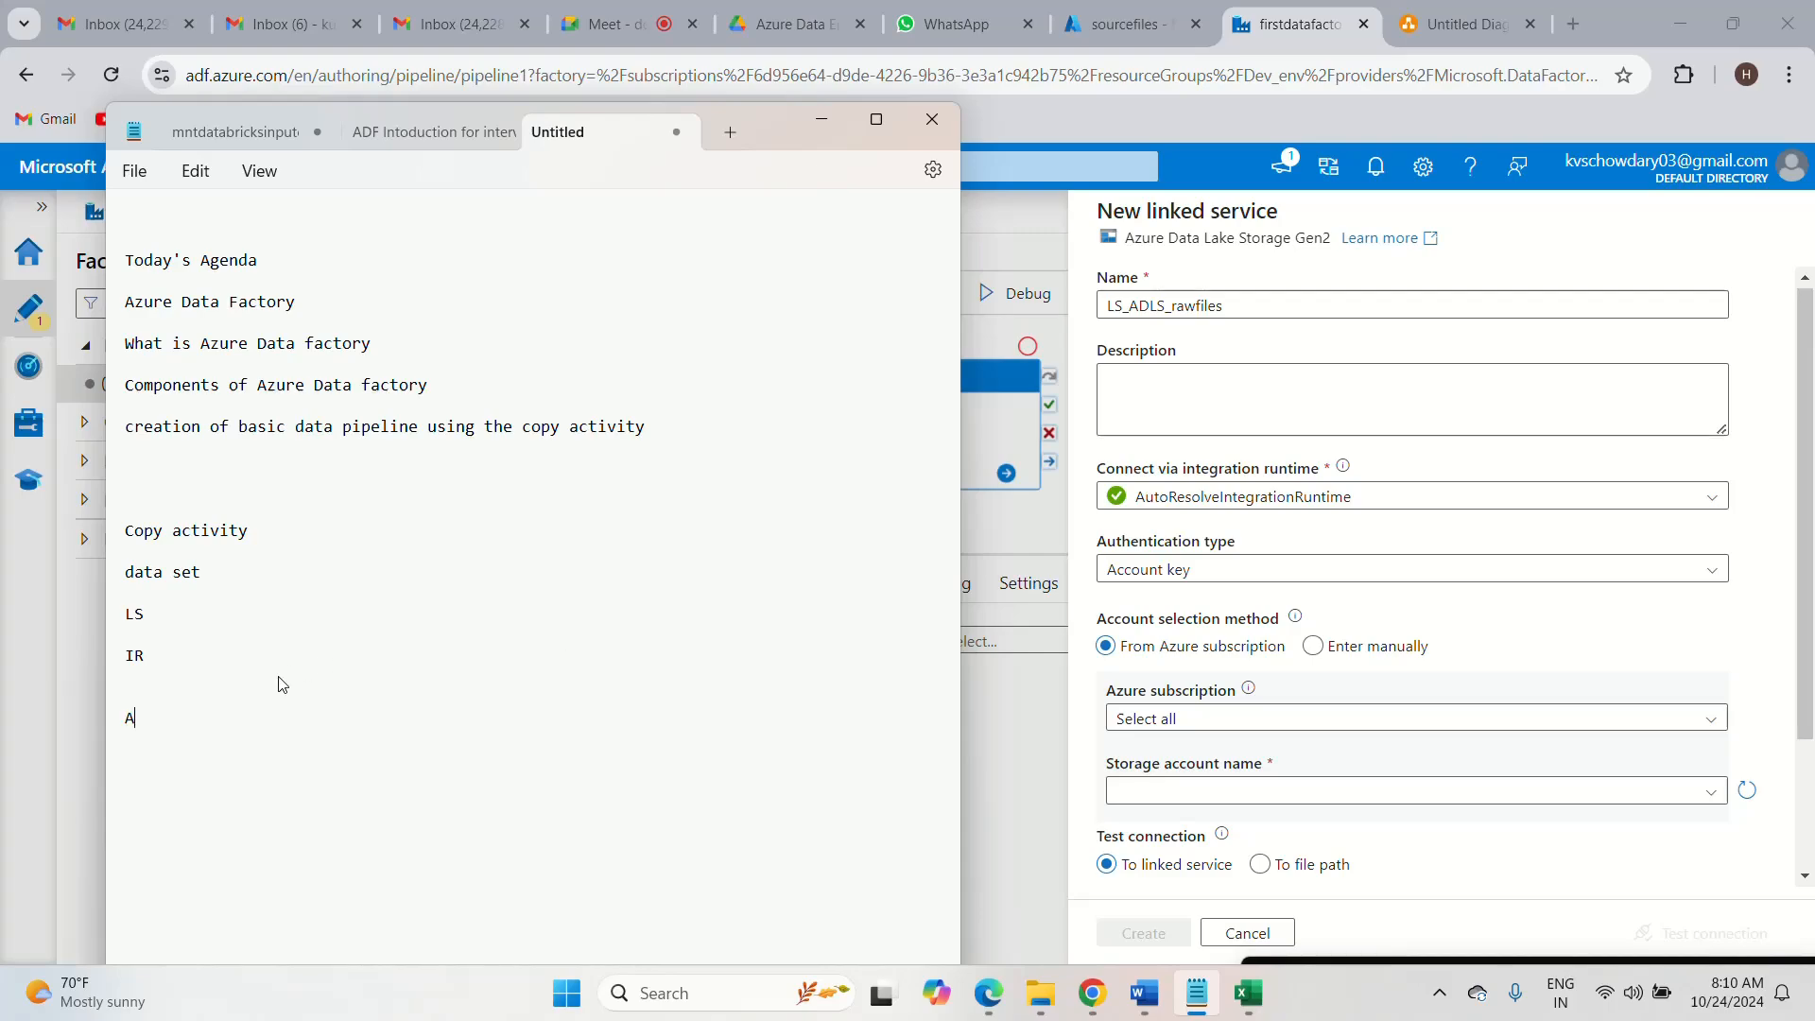
text(uto)
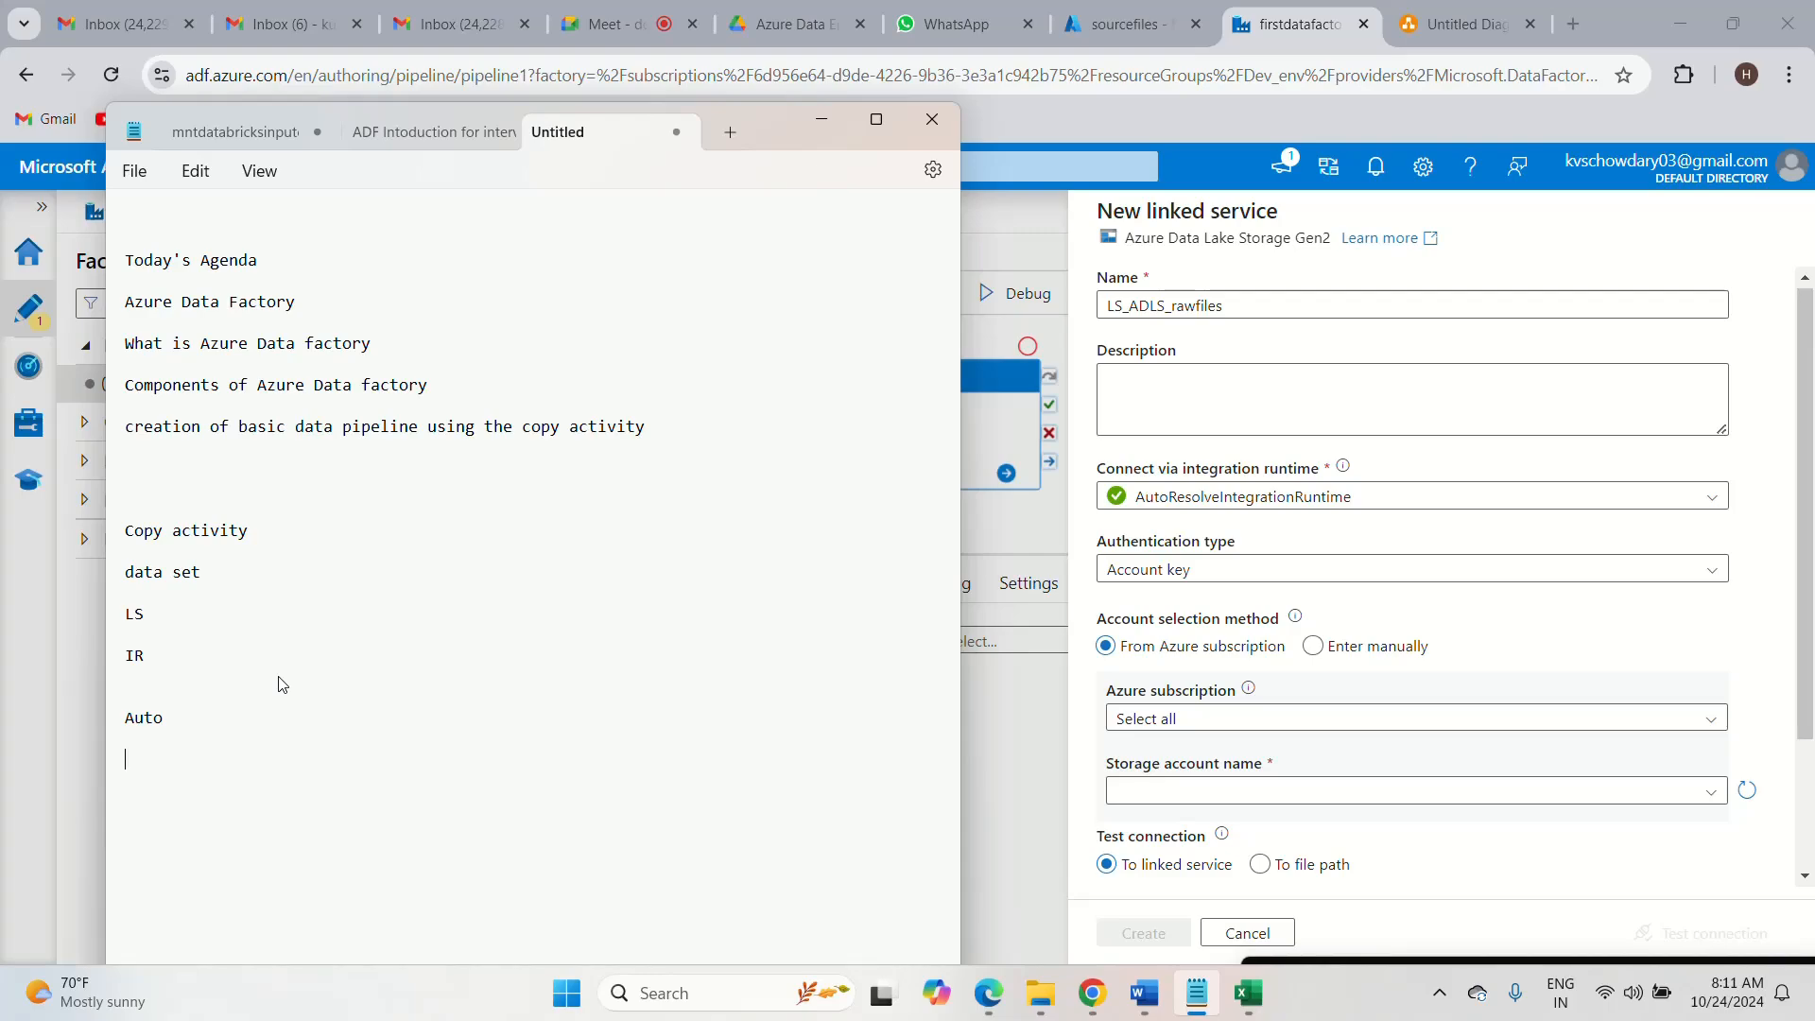
text(self hosted IR)
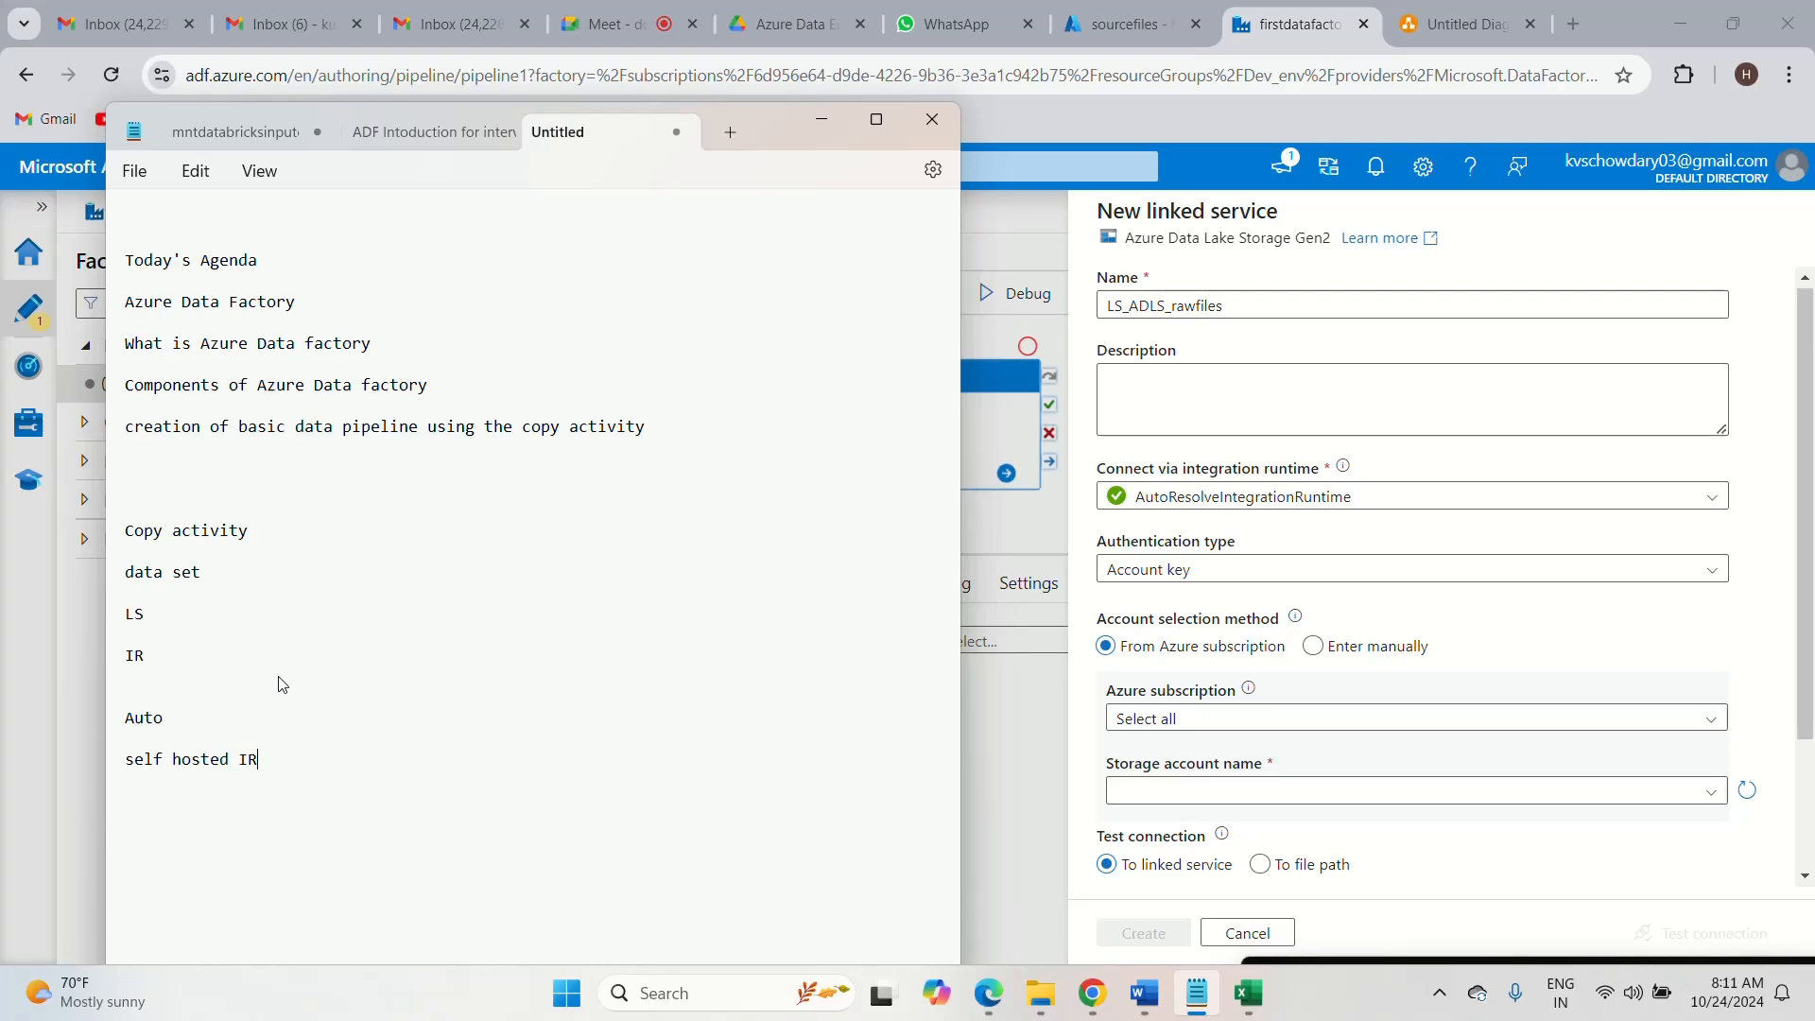
key(Return)
text(SIS)
key(BackSpace)
key(BackSpace)
text(SIS )
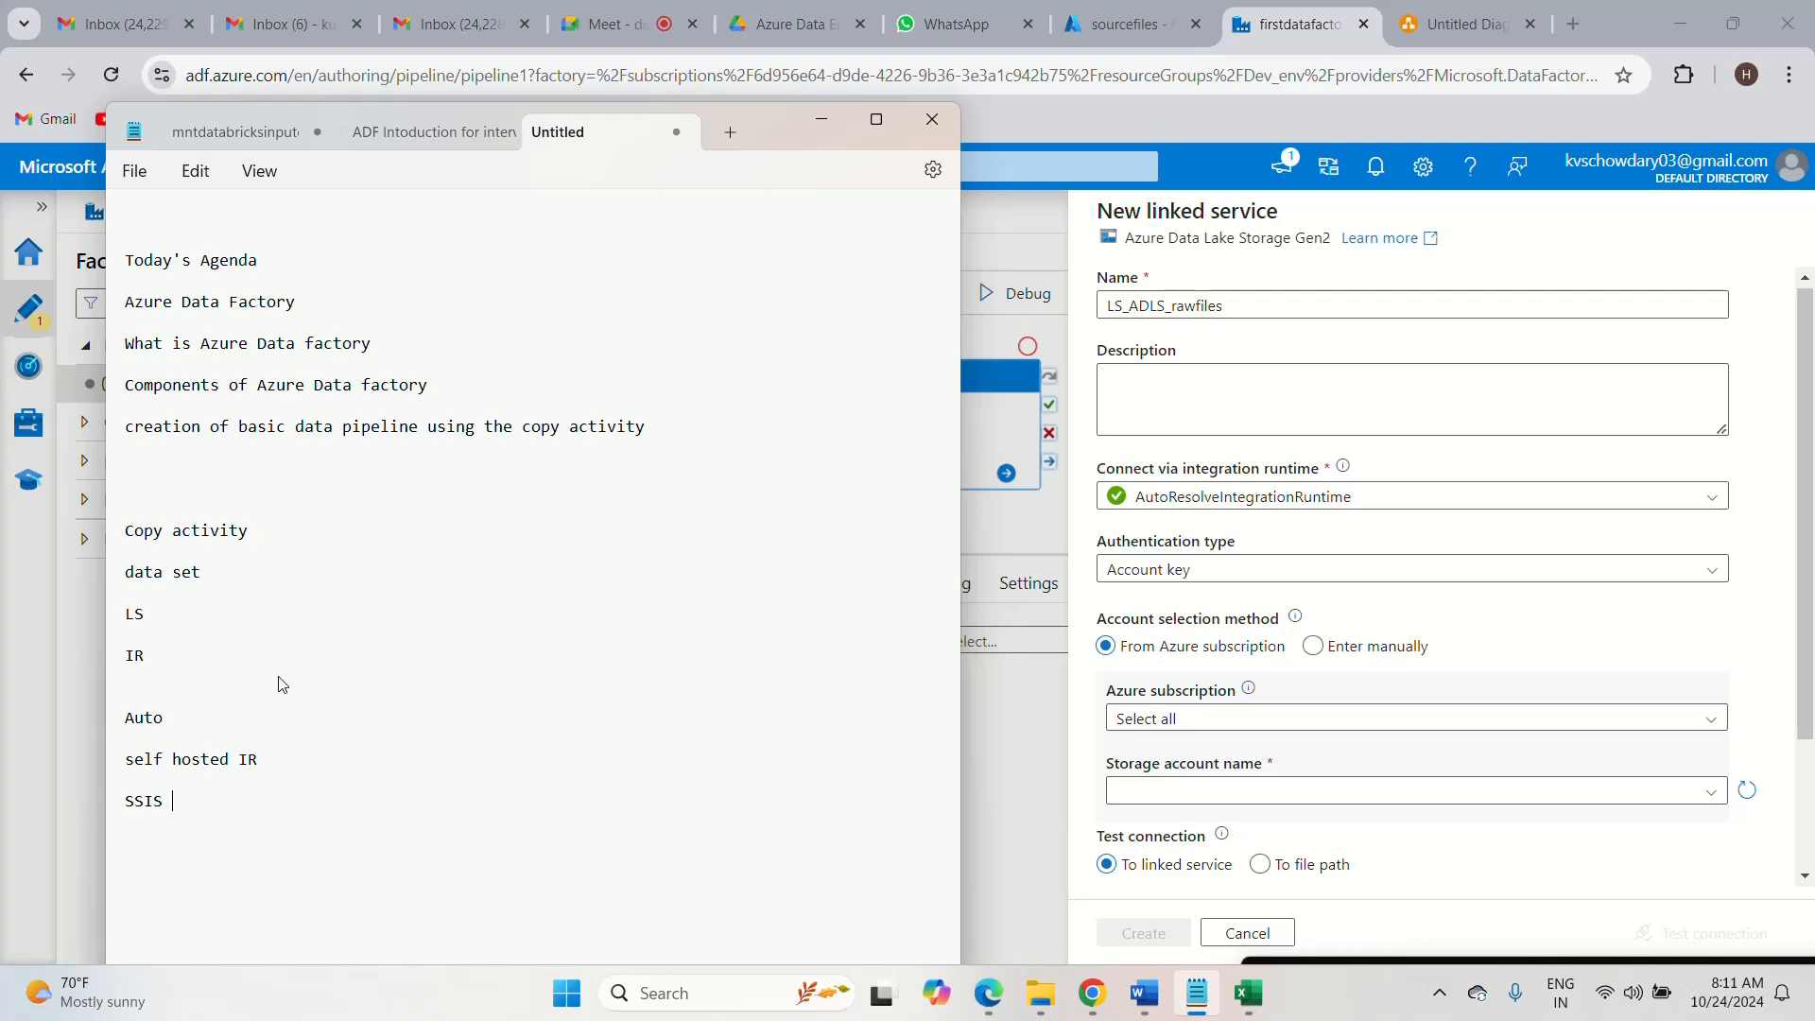
text(IR)
- Highlight the Auto, self hosted IR and SSIS IR entries in the notes to review the integration runtime types
drag(192, 804, 121, 768)
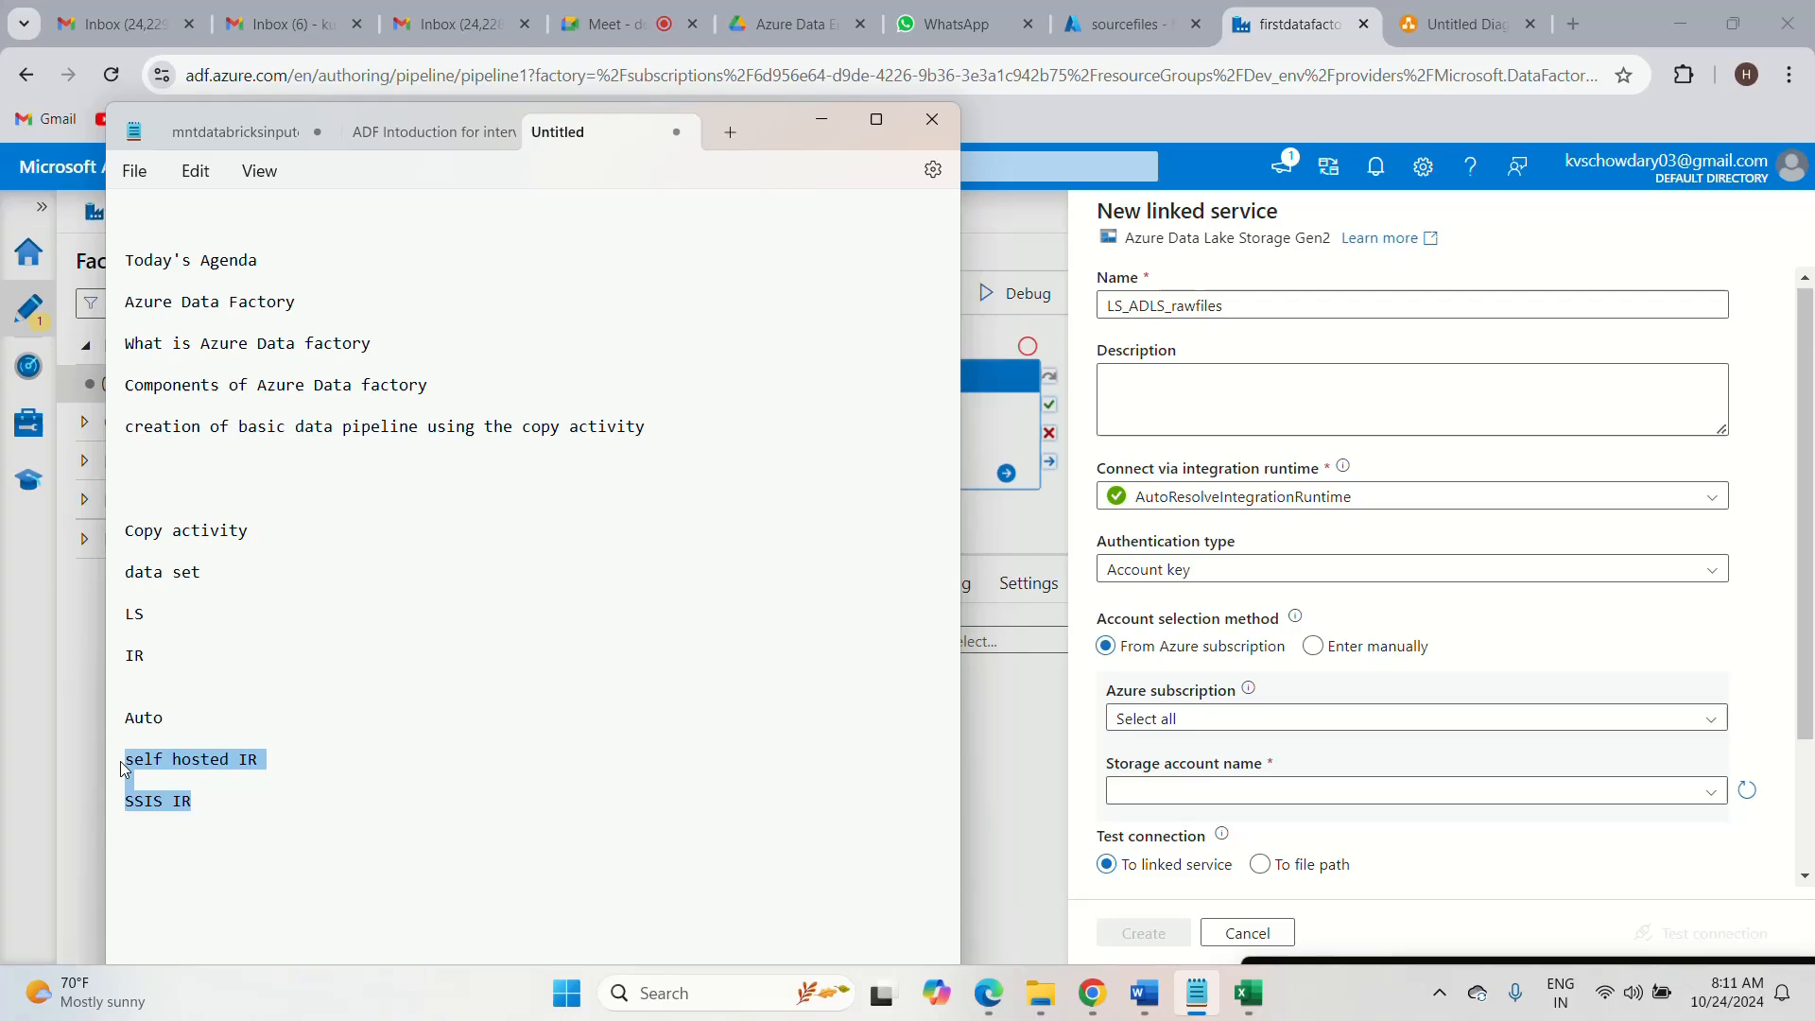
click(199, 783)
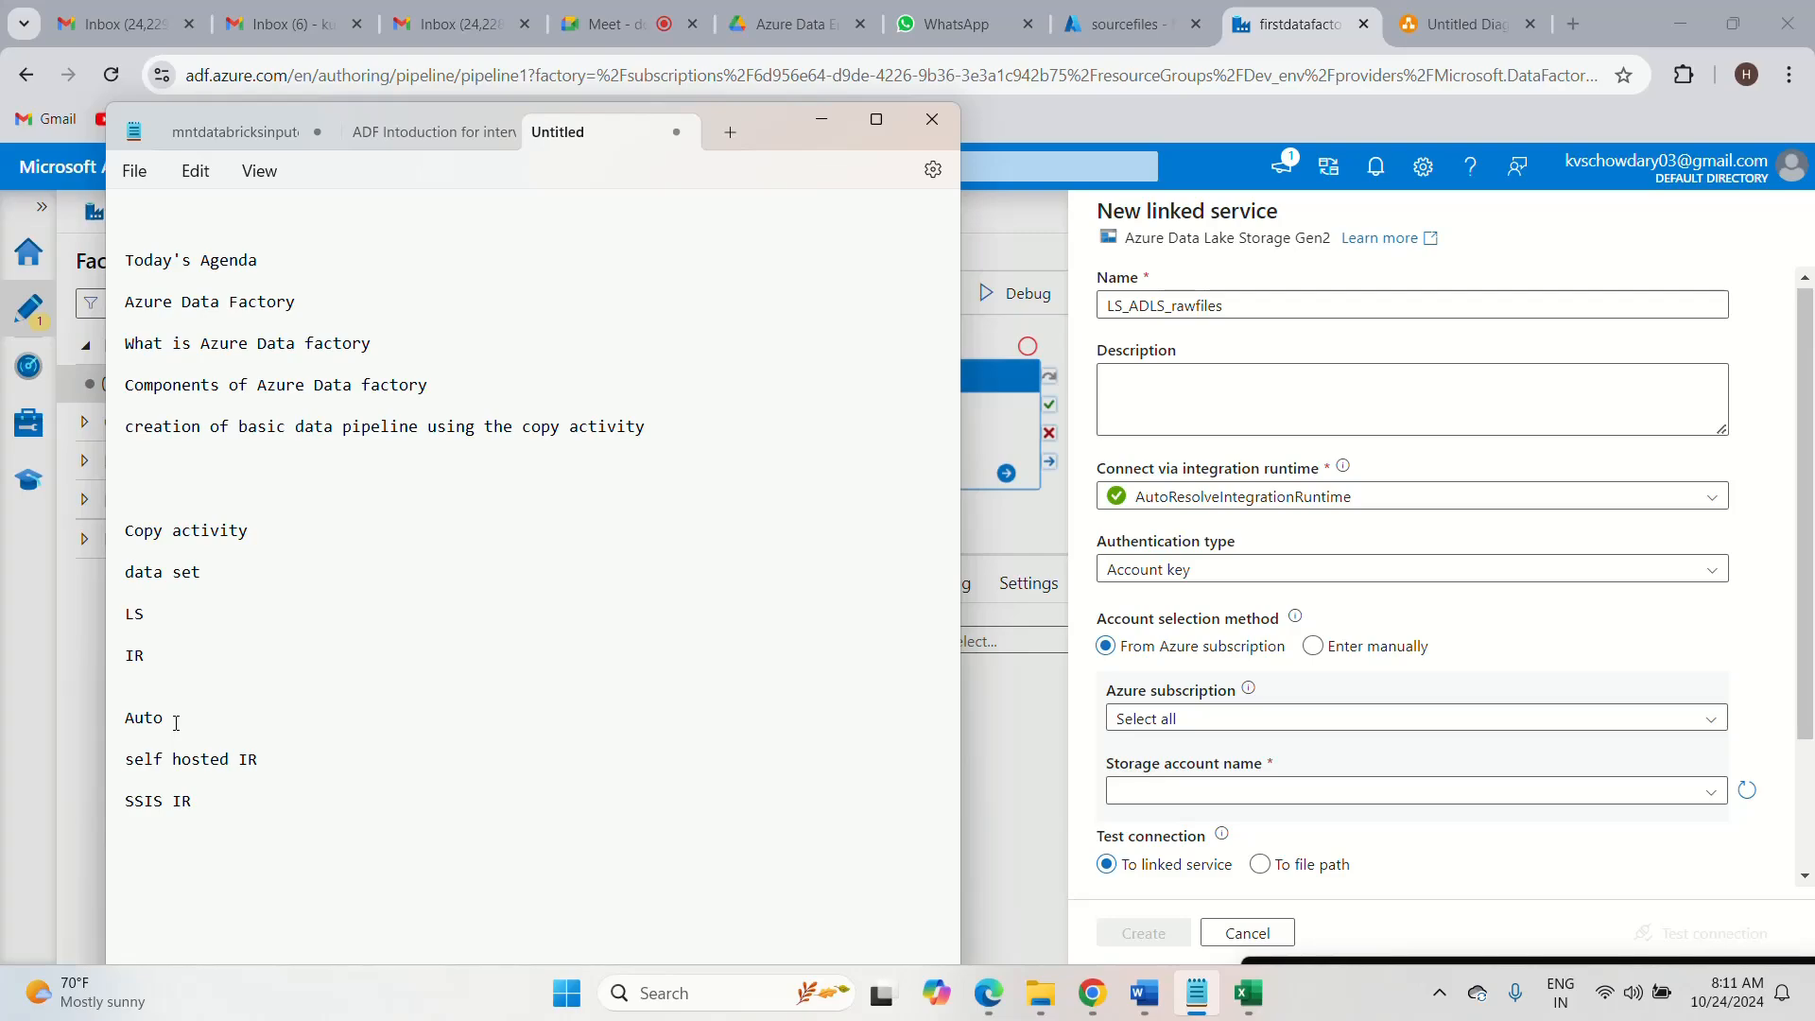
drag(176, 723, 124, 723)
click(675, 677)
drag(270, 765, 131, 769)
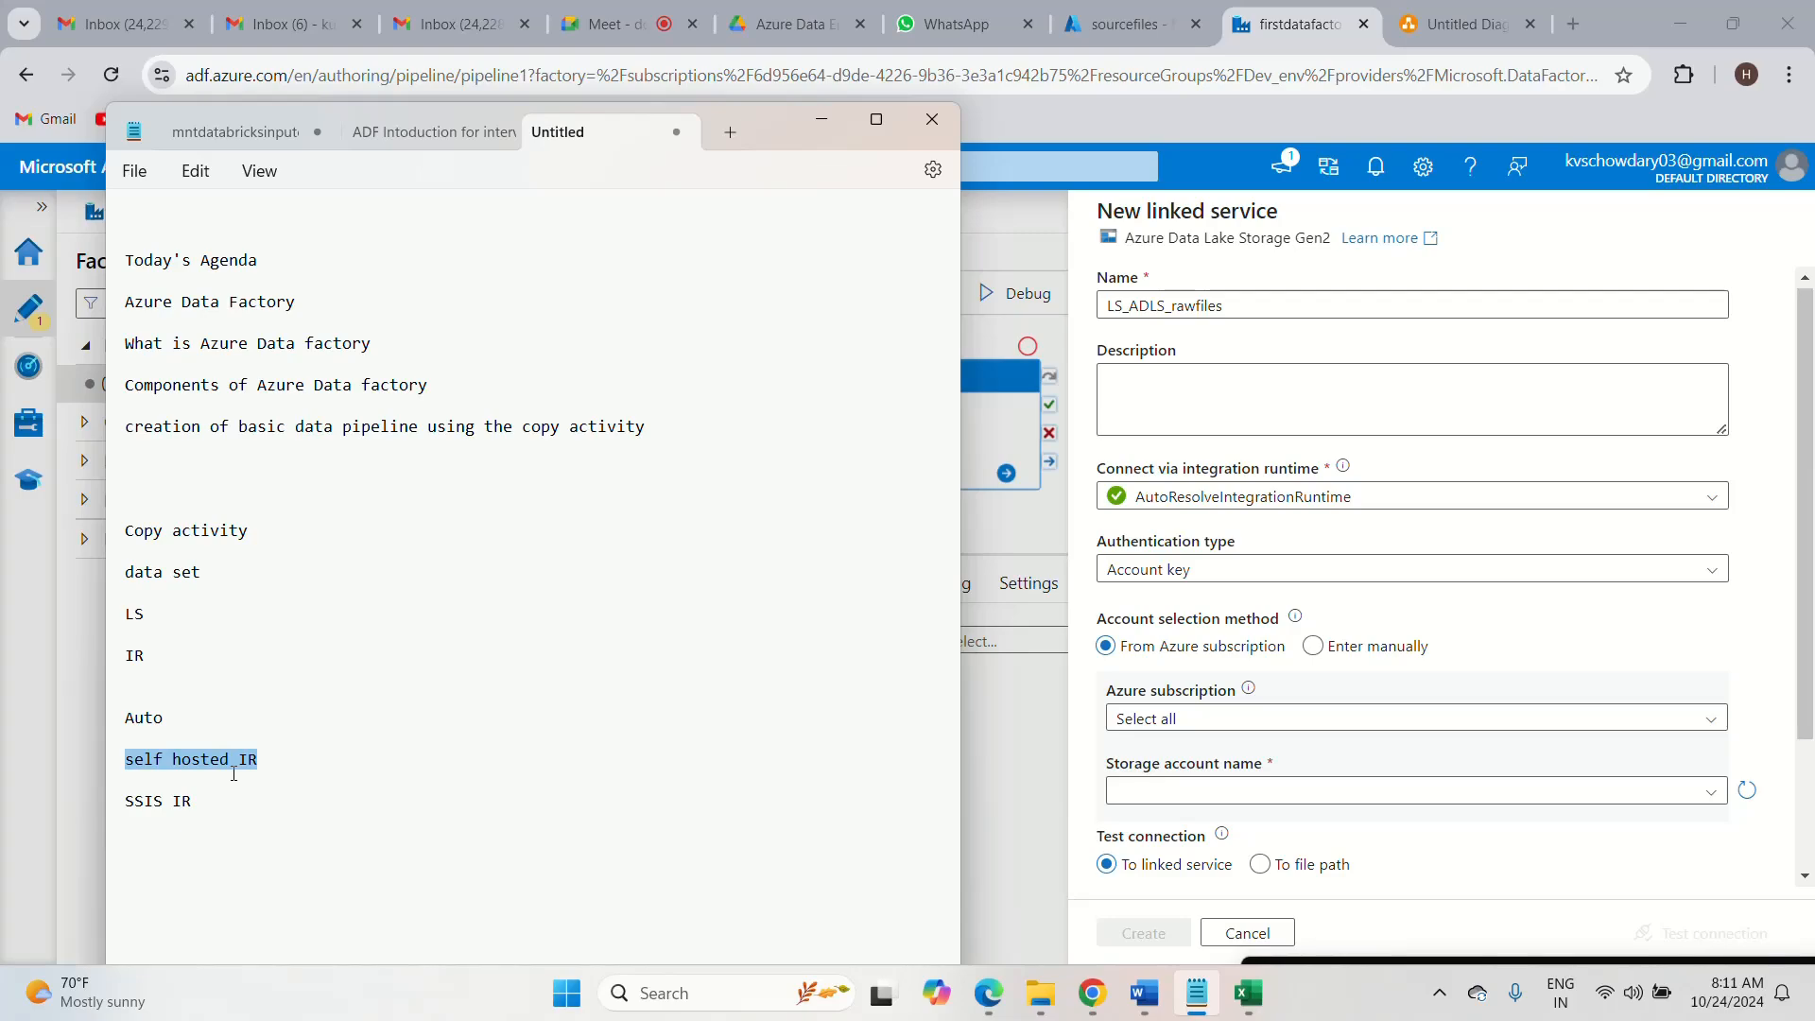
- Review the SSIS IR and self hosted IR entries in the notes by highlighting them, and return to the new linked service form
click(194, 801)
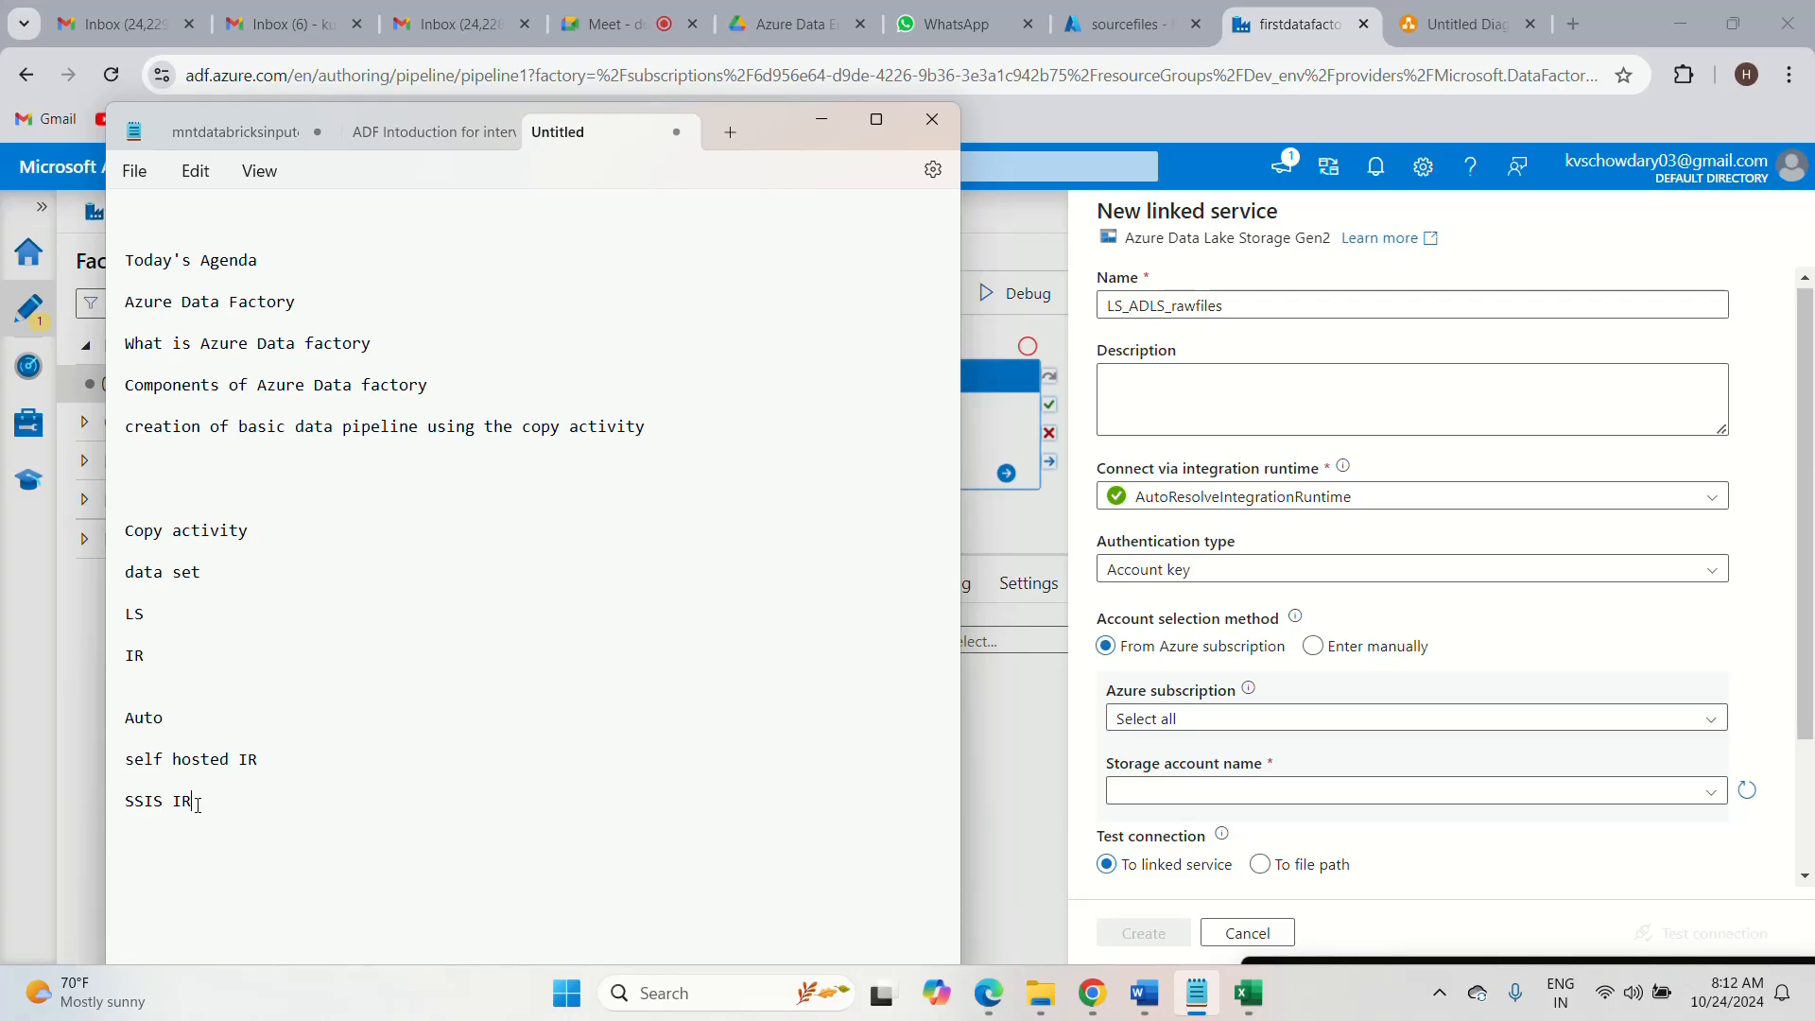
drag(198, 798, 124, 806)
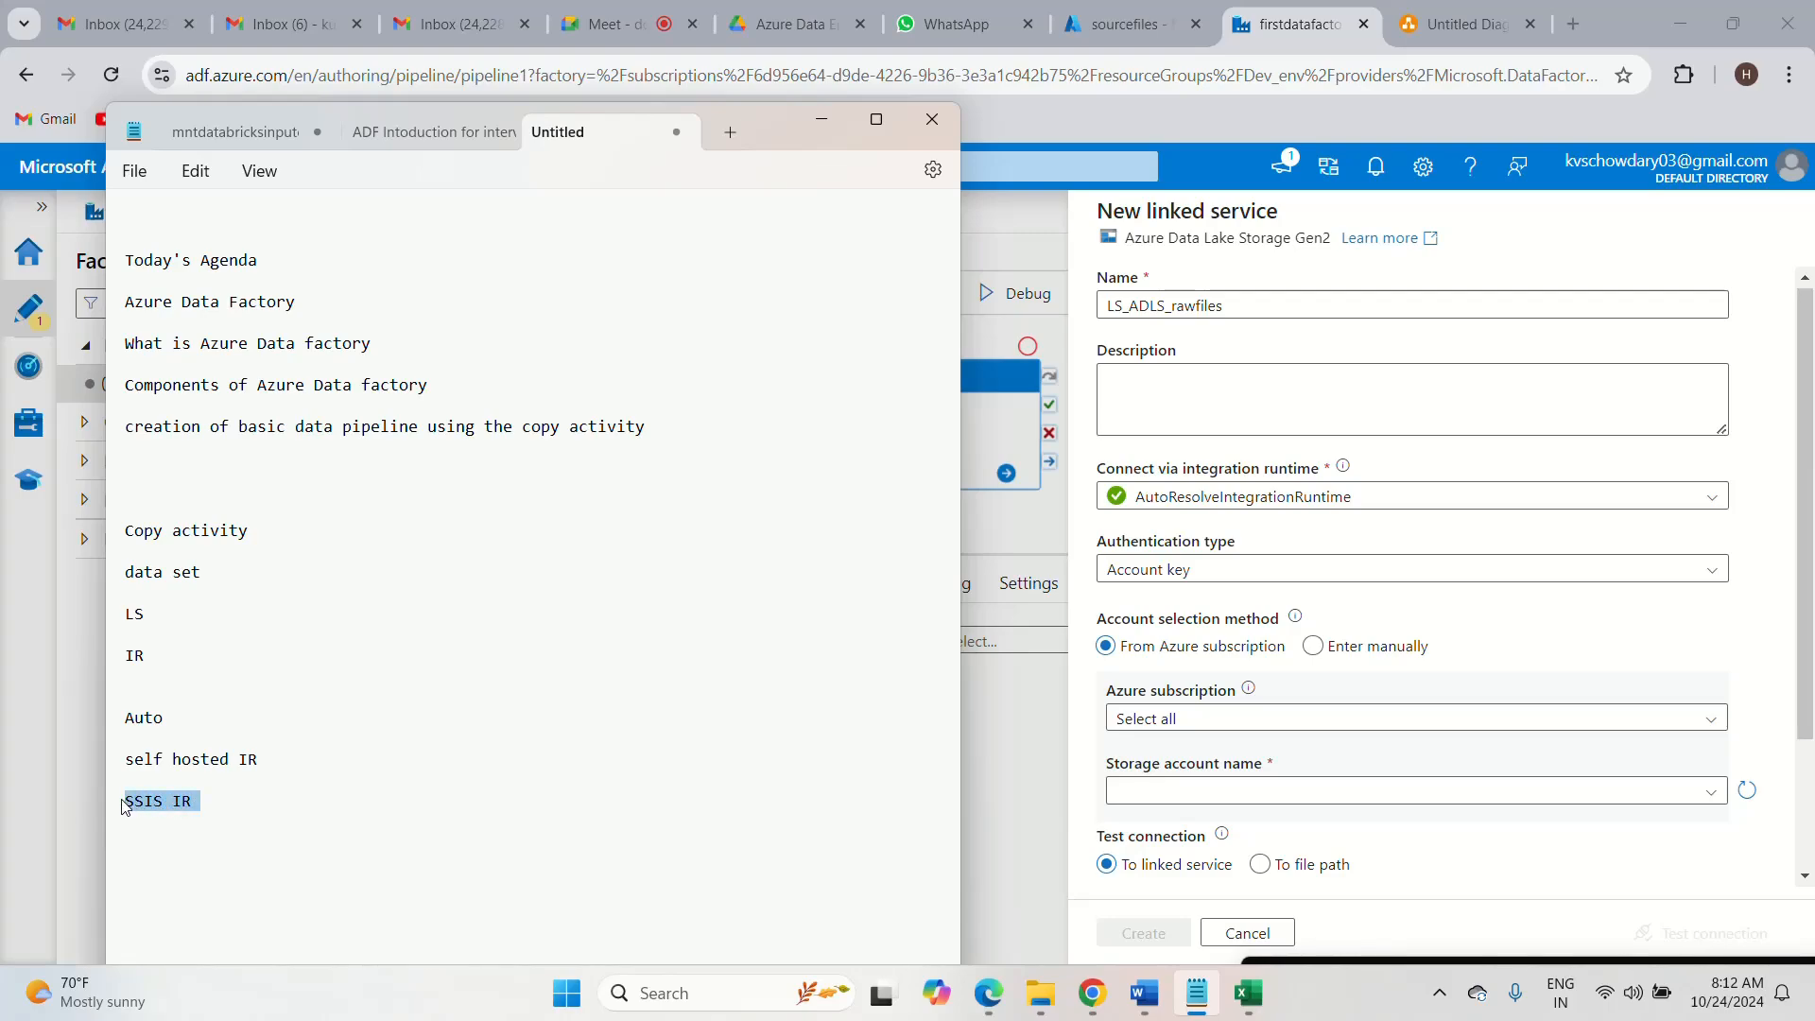
click(197, 805)
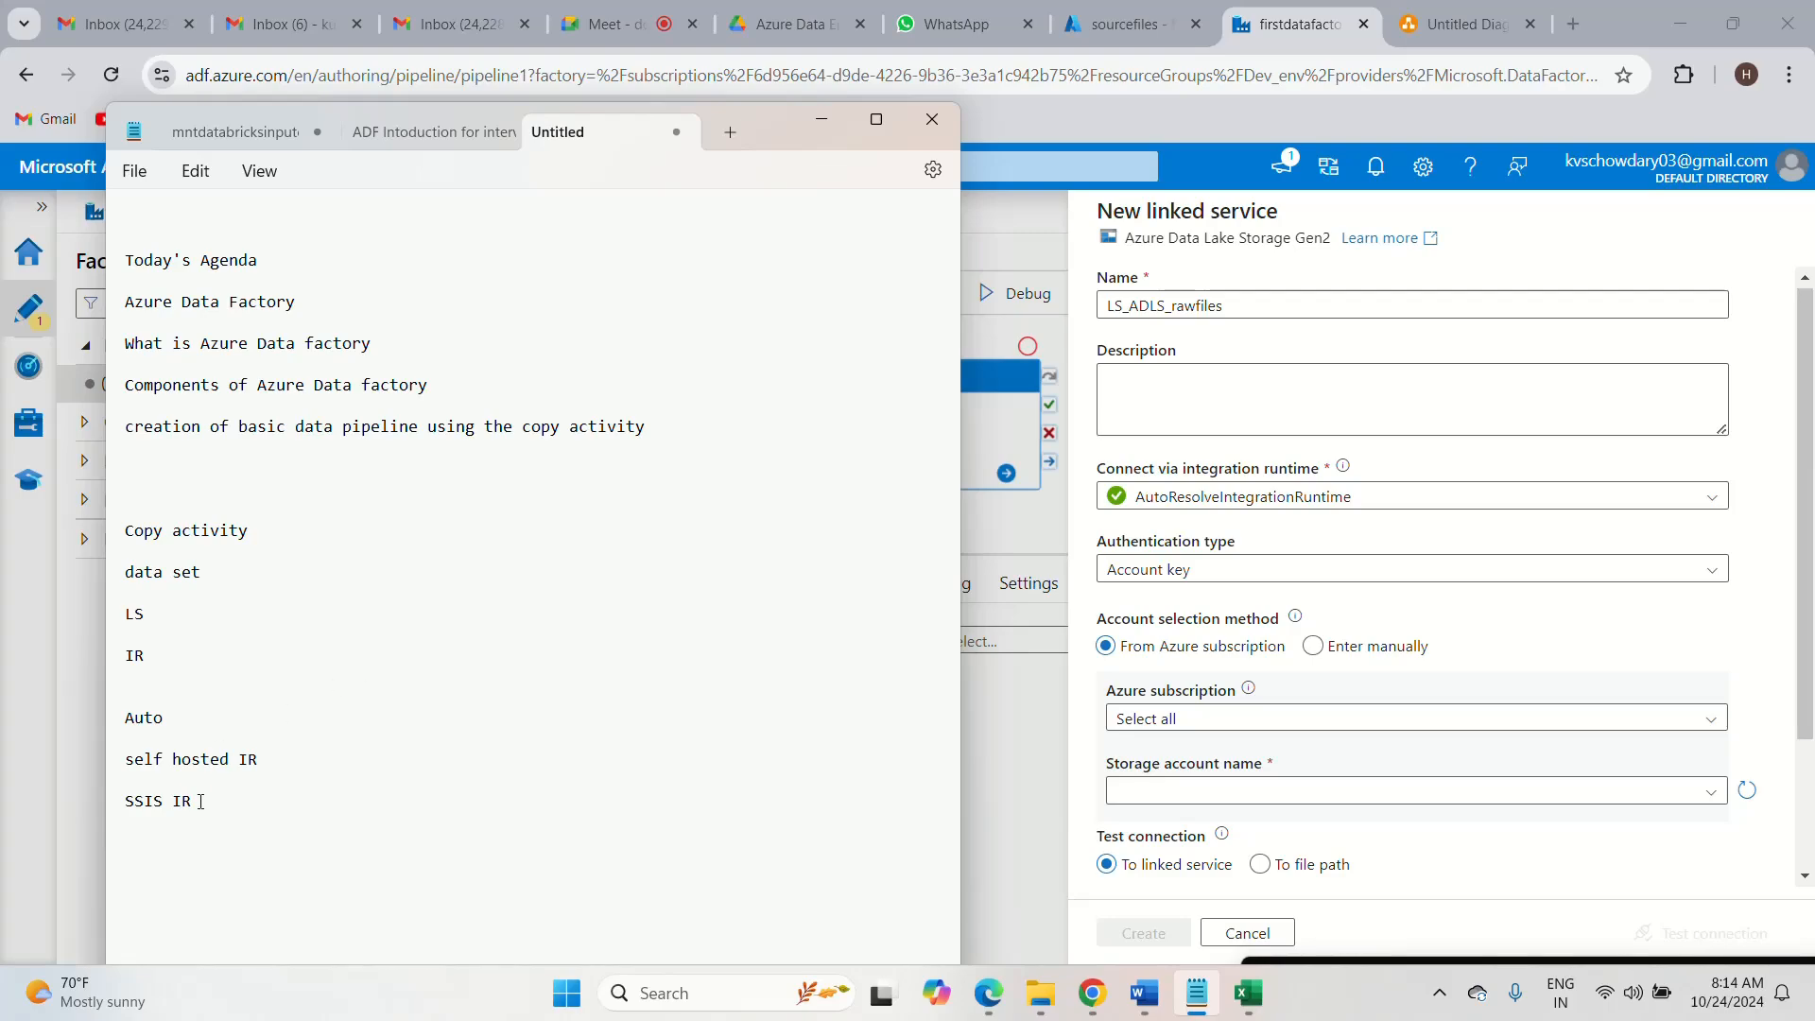
drag(200, 802, 121, 801)
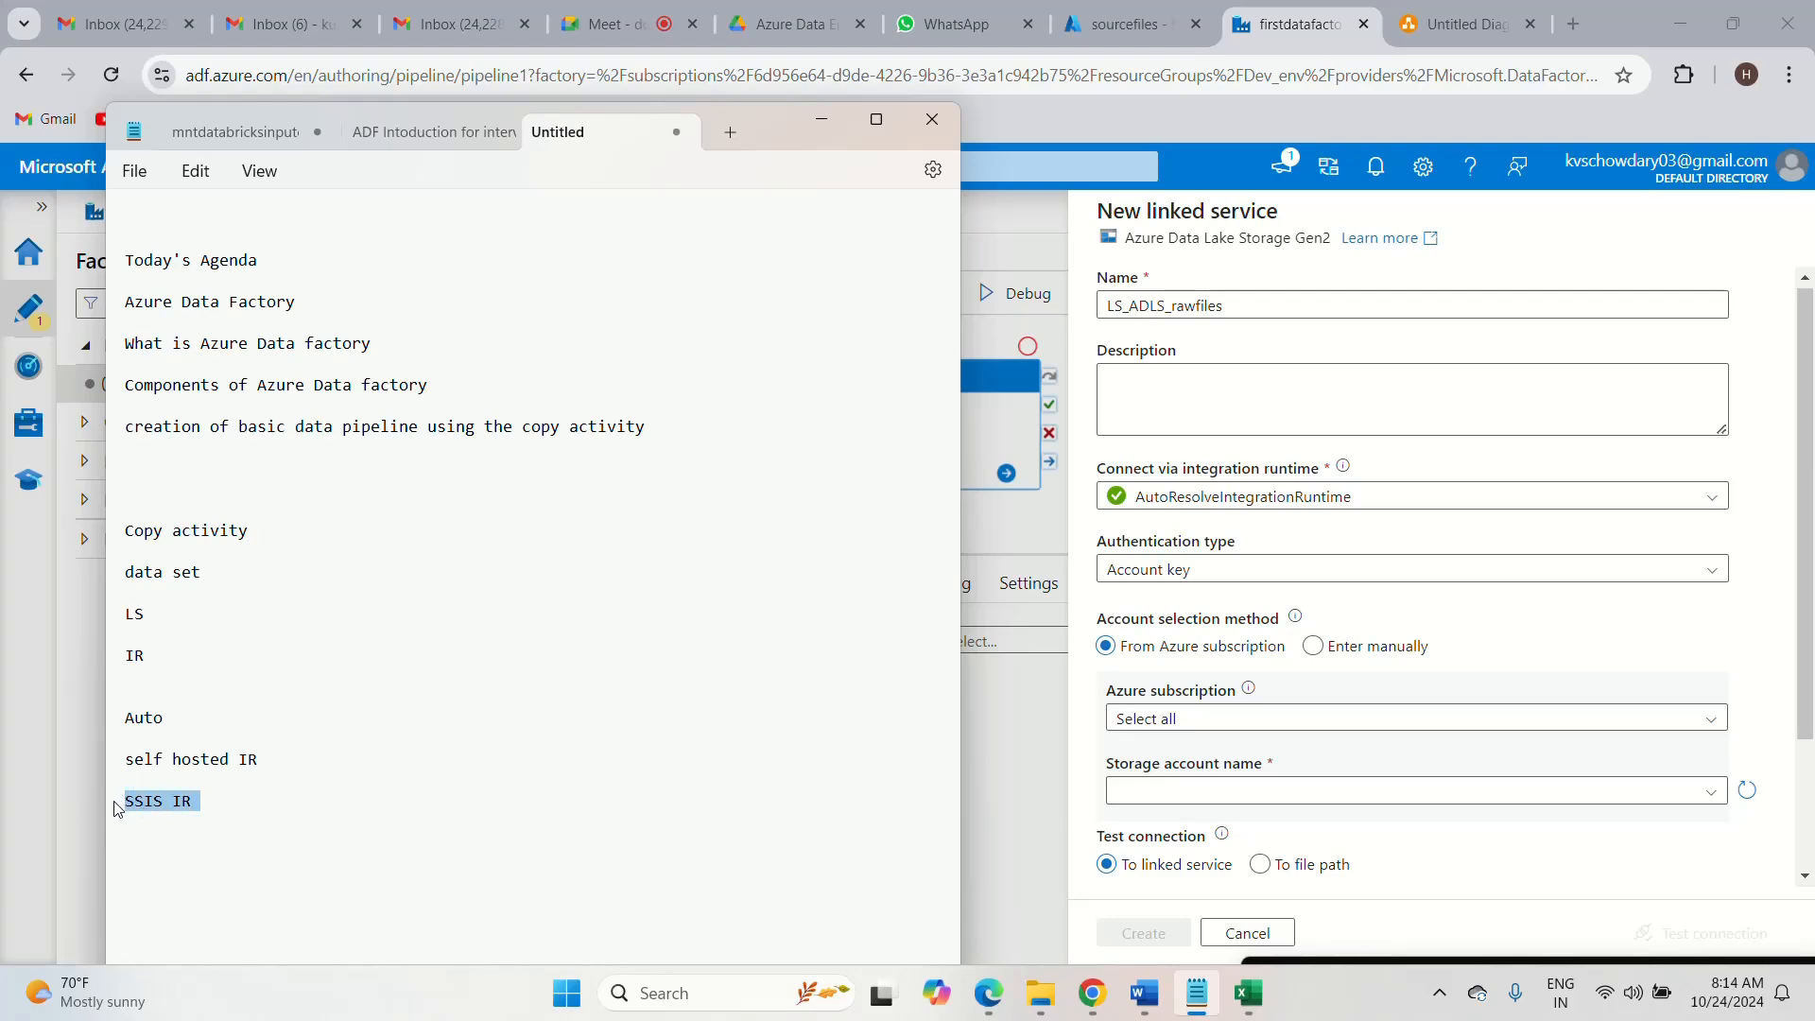
click(117, 809)
drag(202, 802, 121, 761)
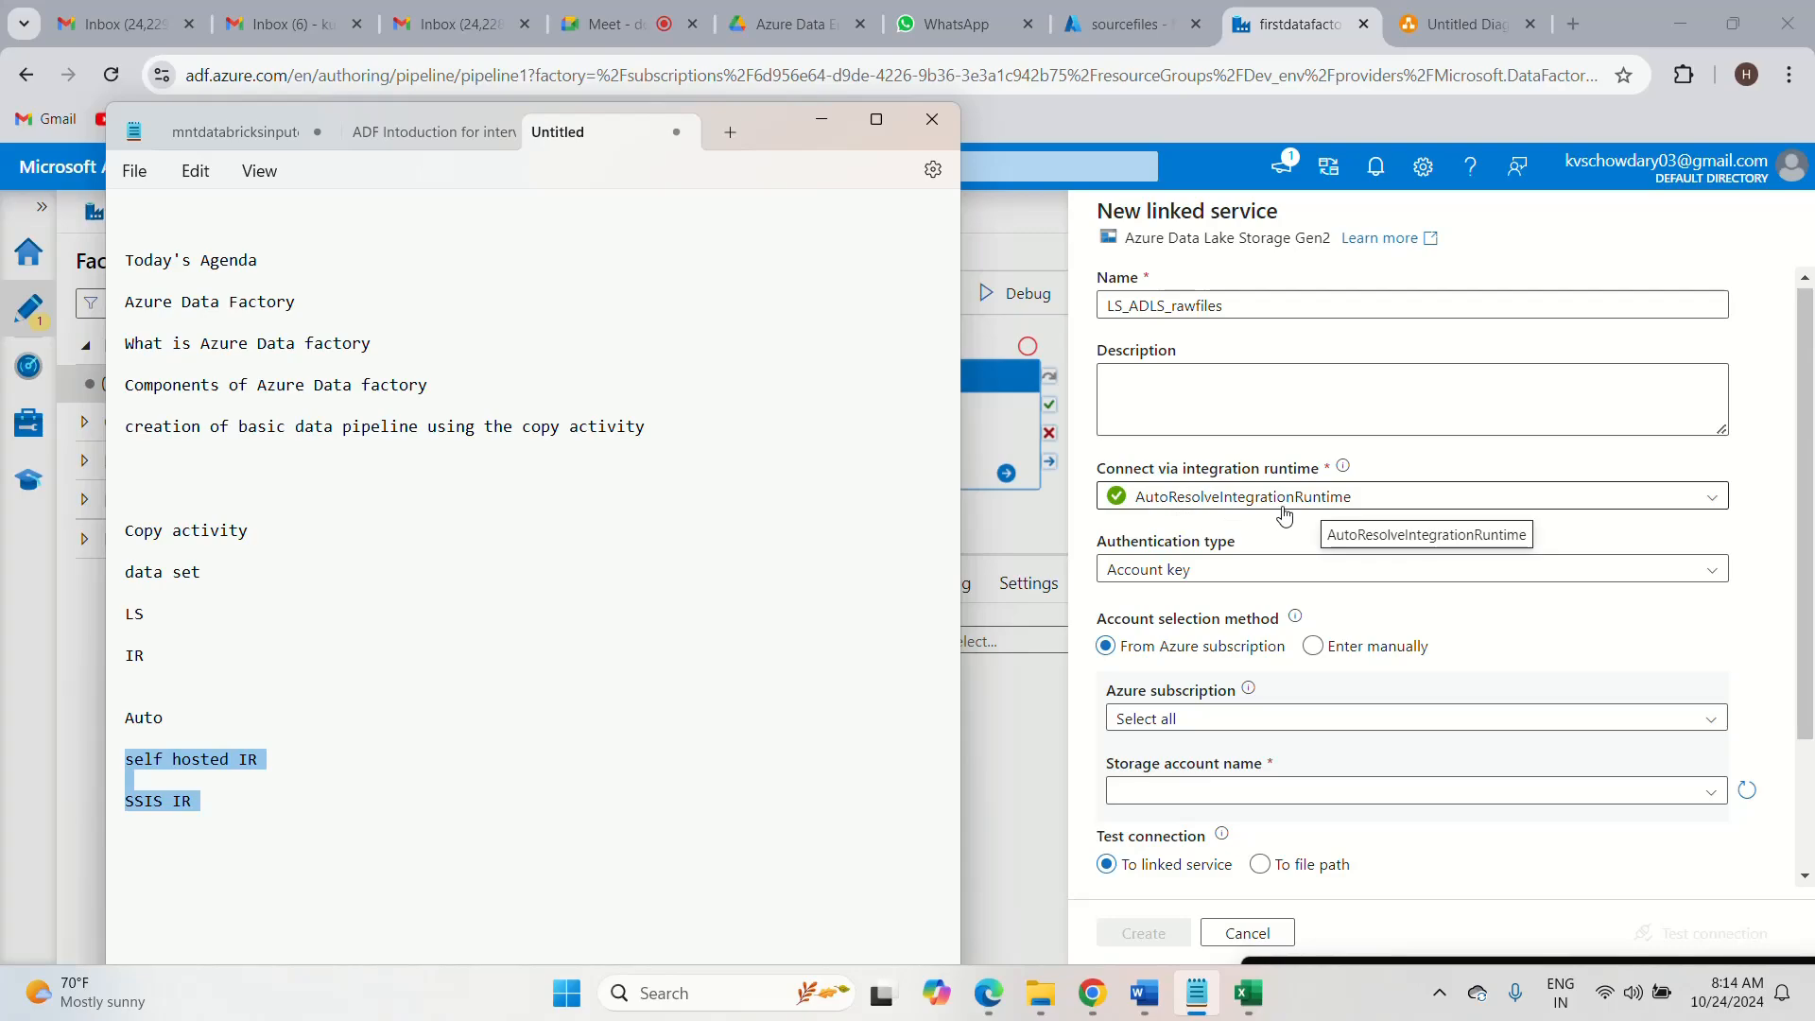
click(203, 806)
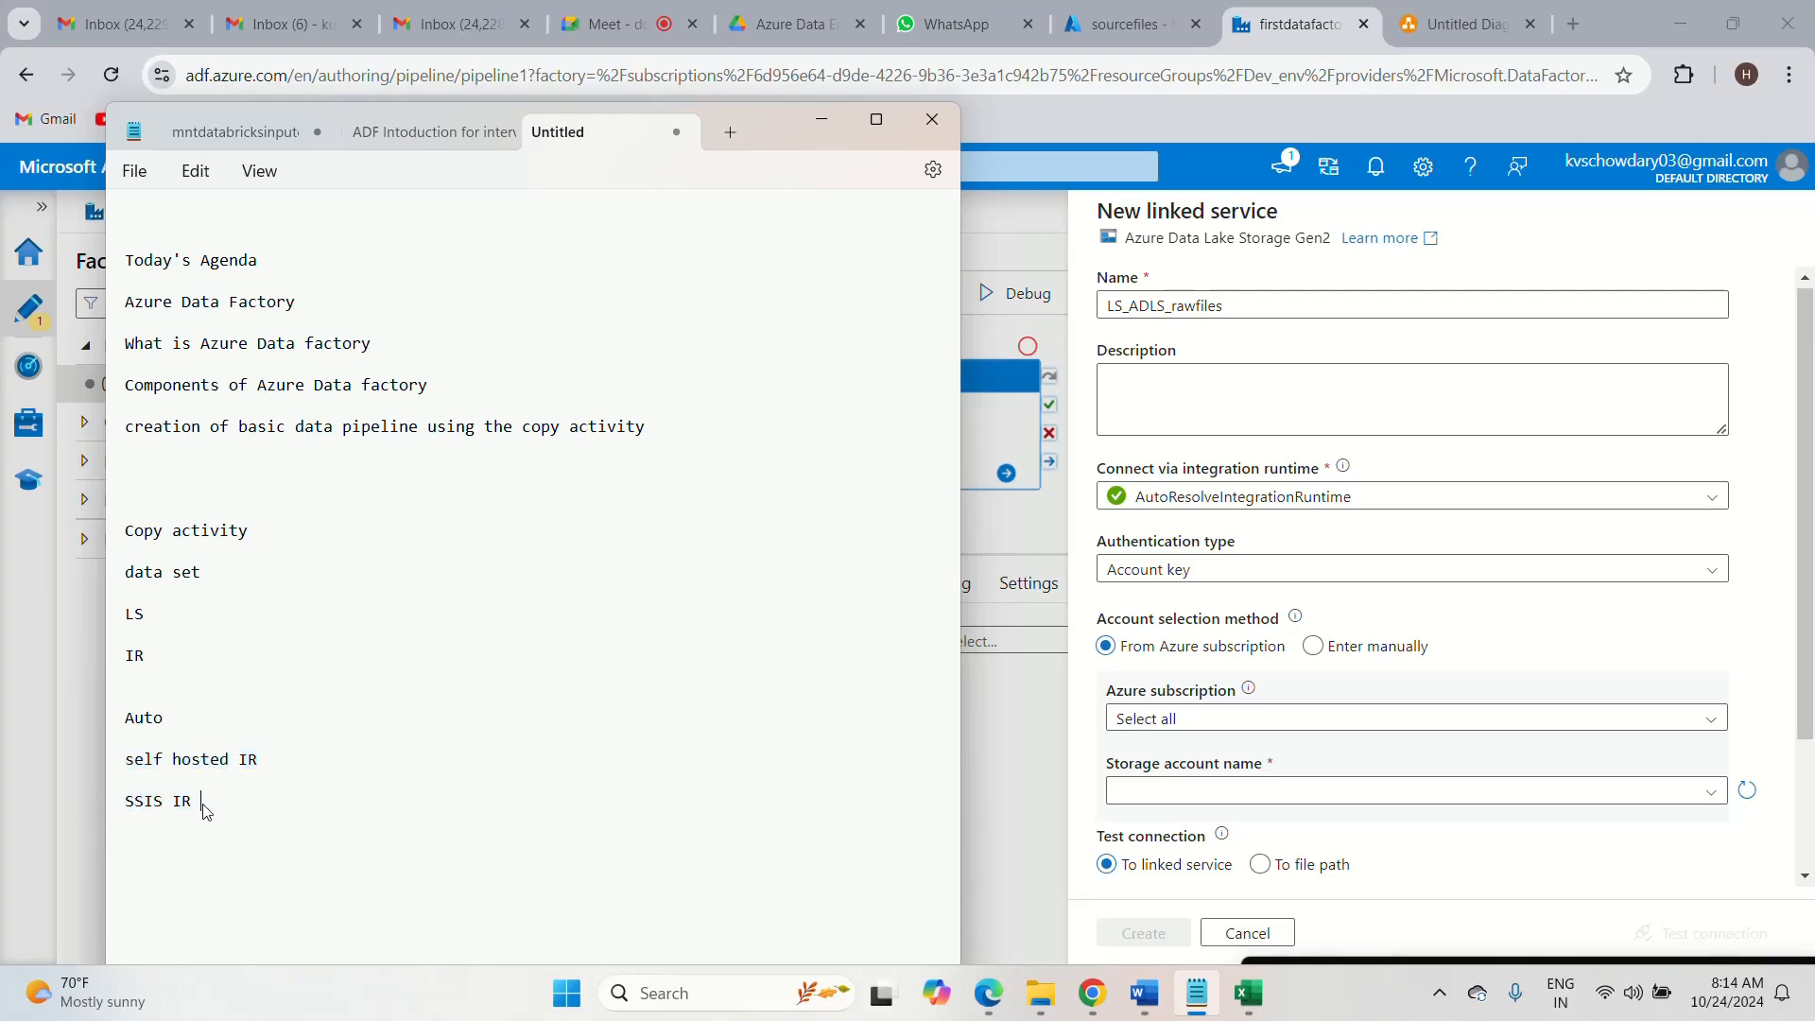
drag(203, 805, 122, 767)
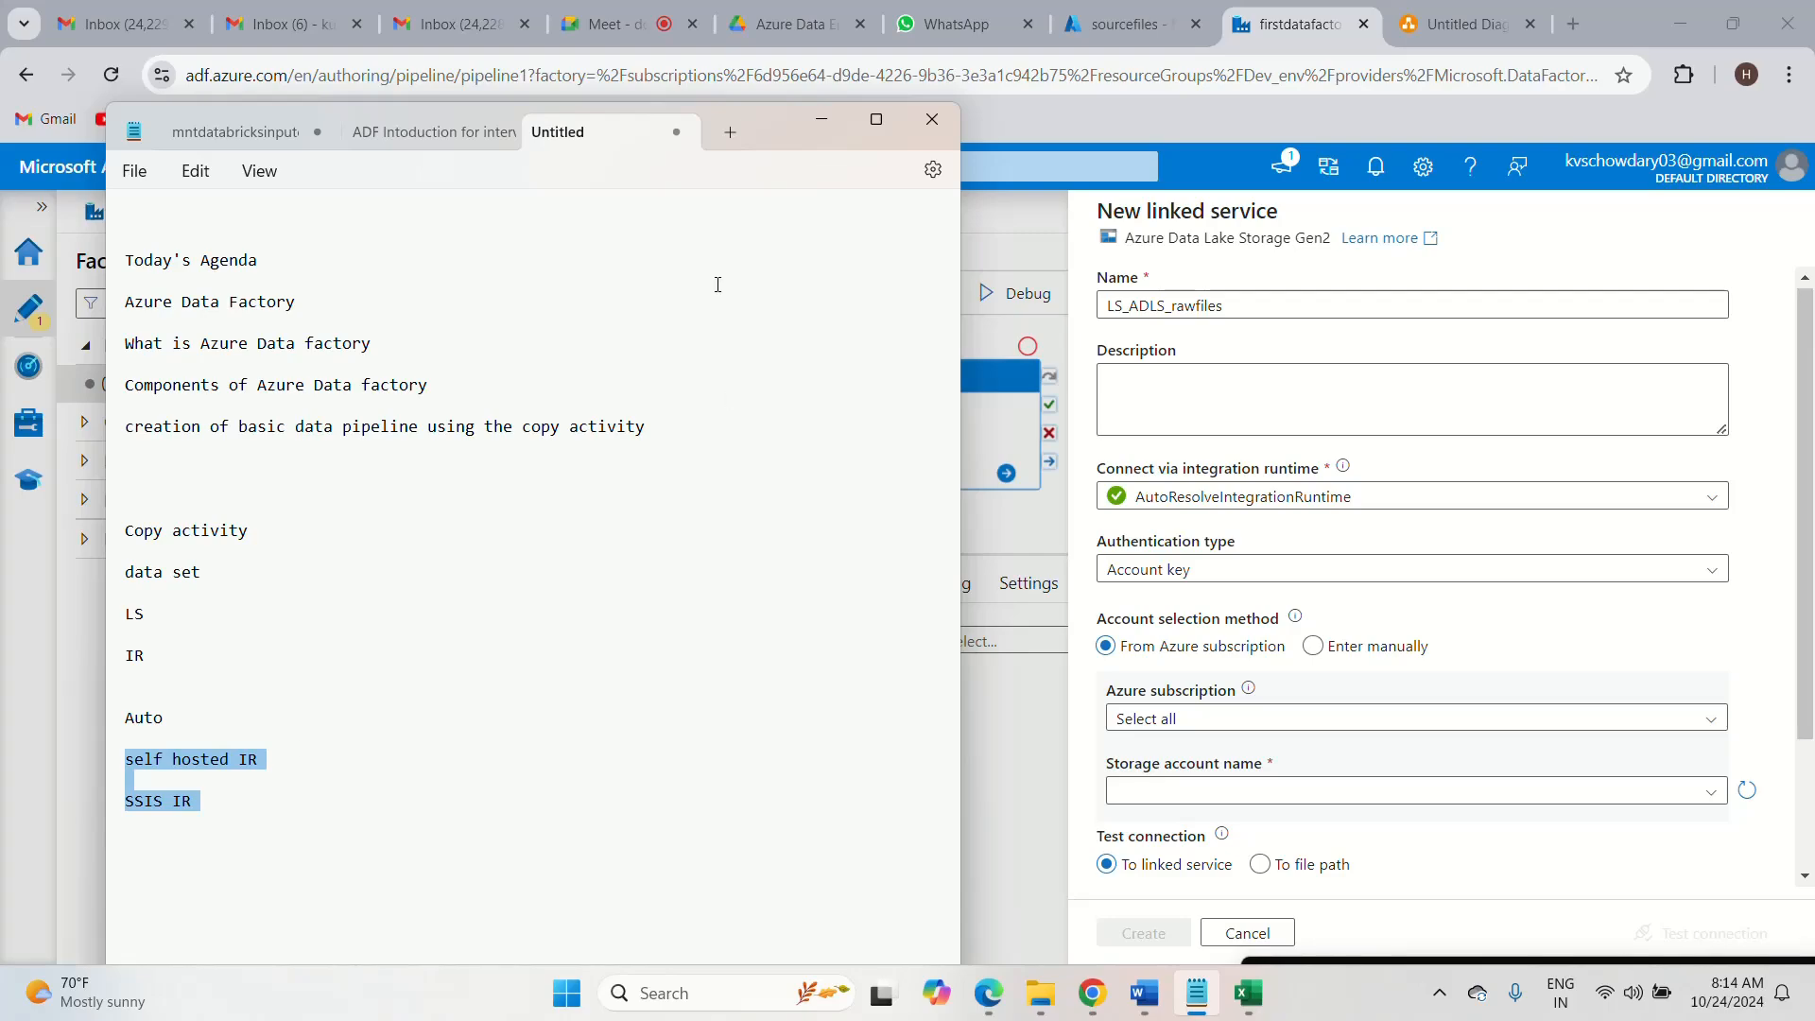
click(820, 120)
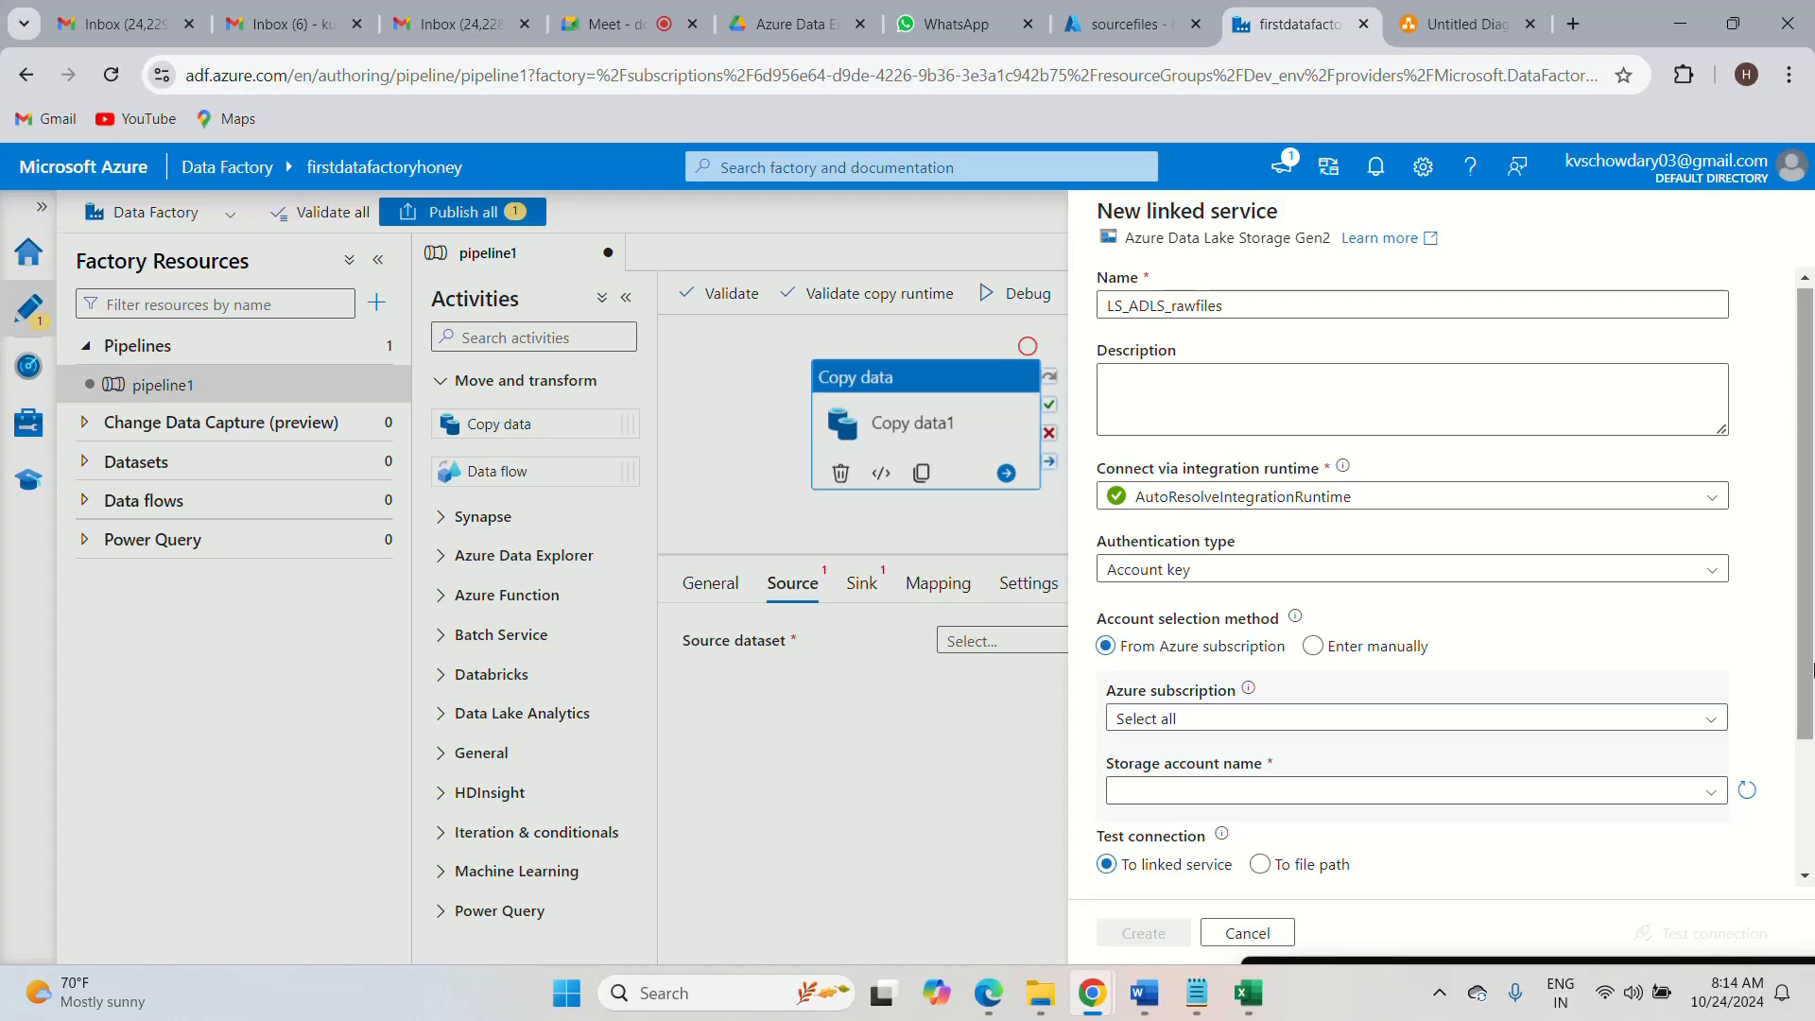
- Set the Azure subscription of the LS_ADLS_rawfiles linked service to Free Trial
drag(1812, 668, 1809, 624)
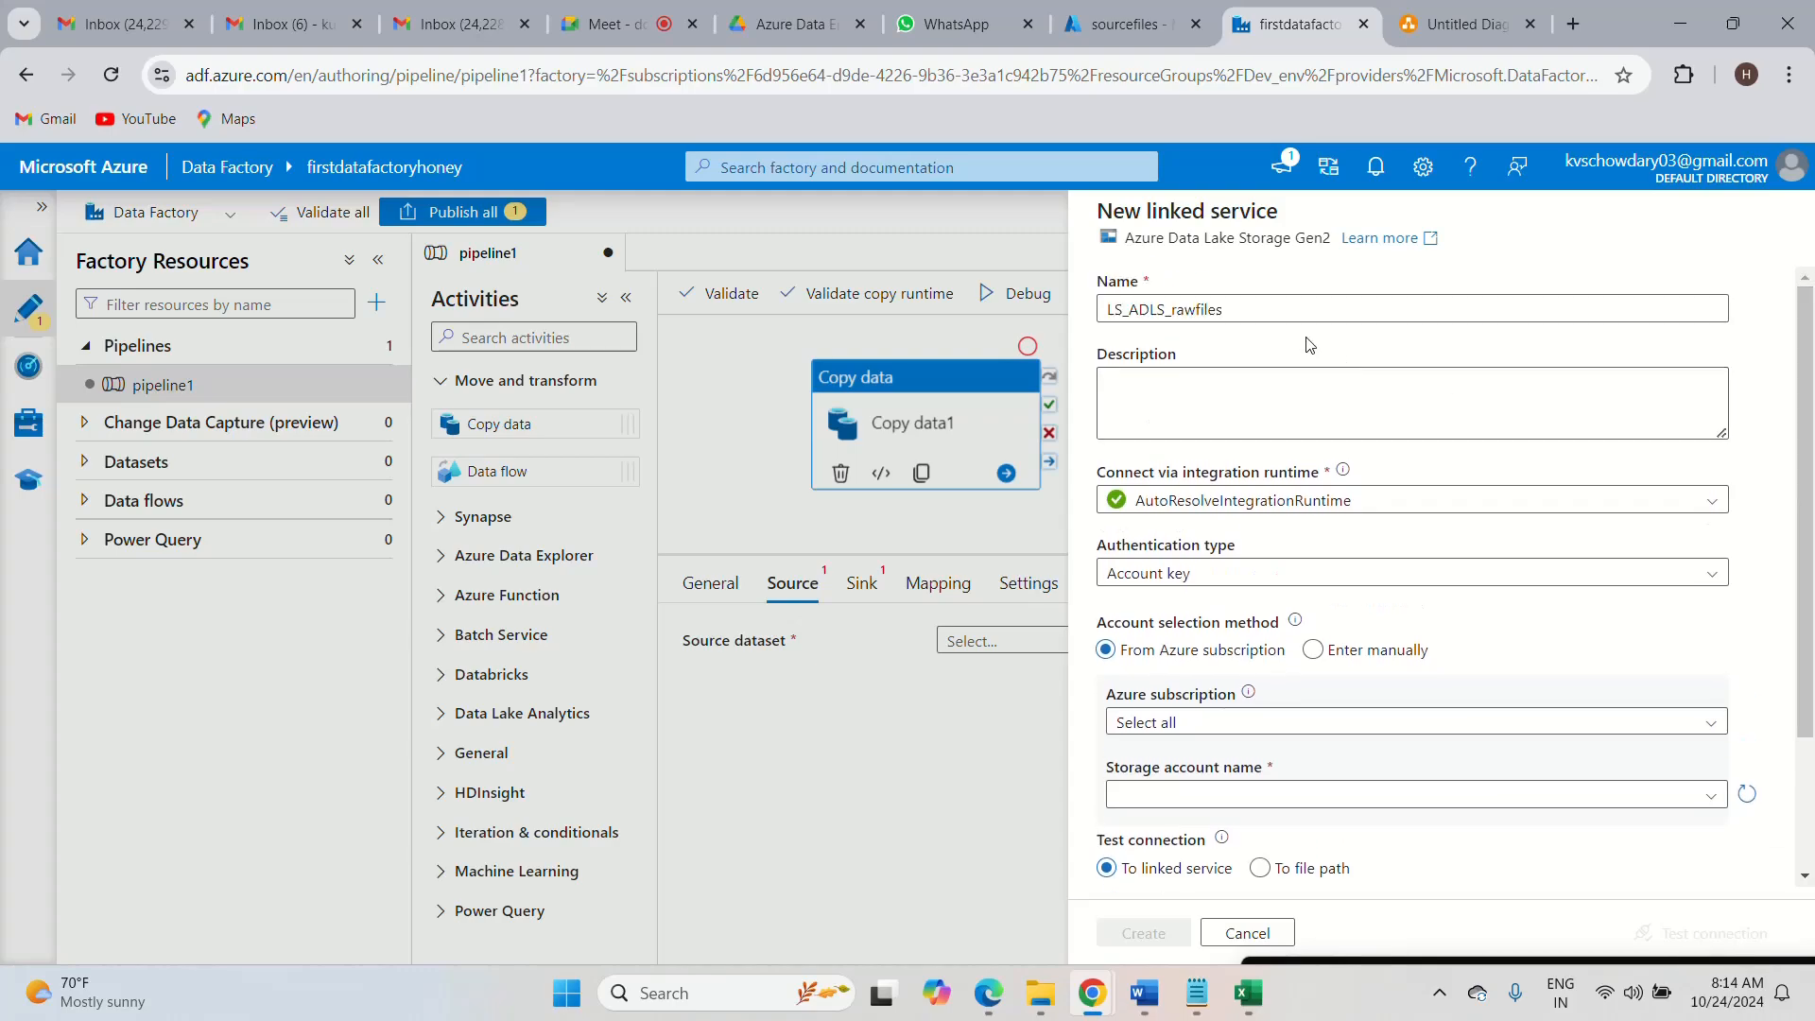
click(1229, 312)
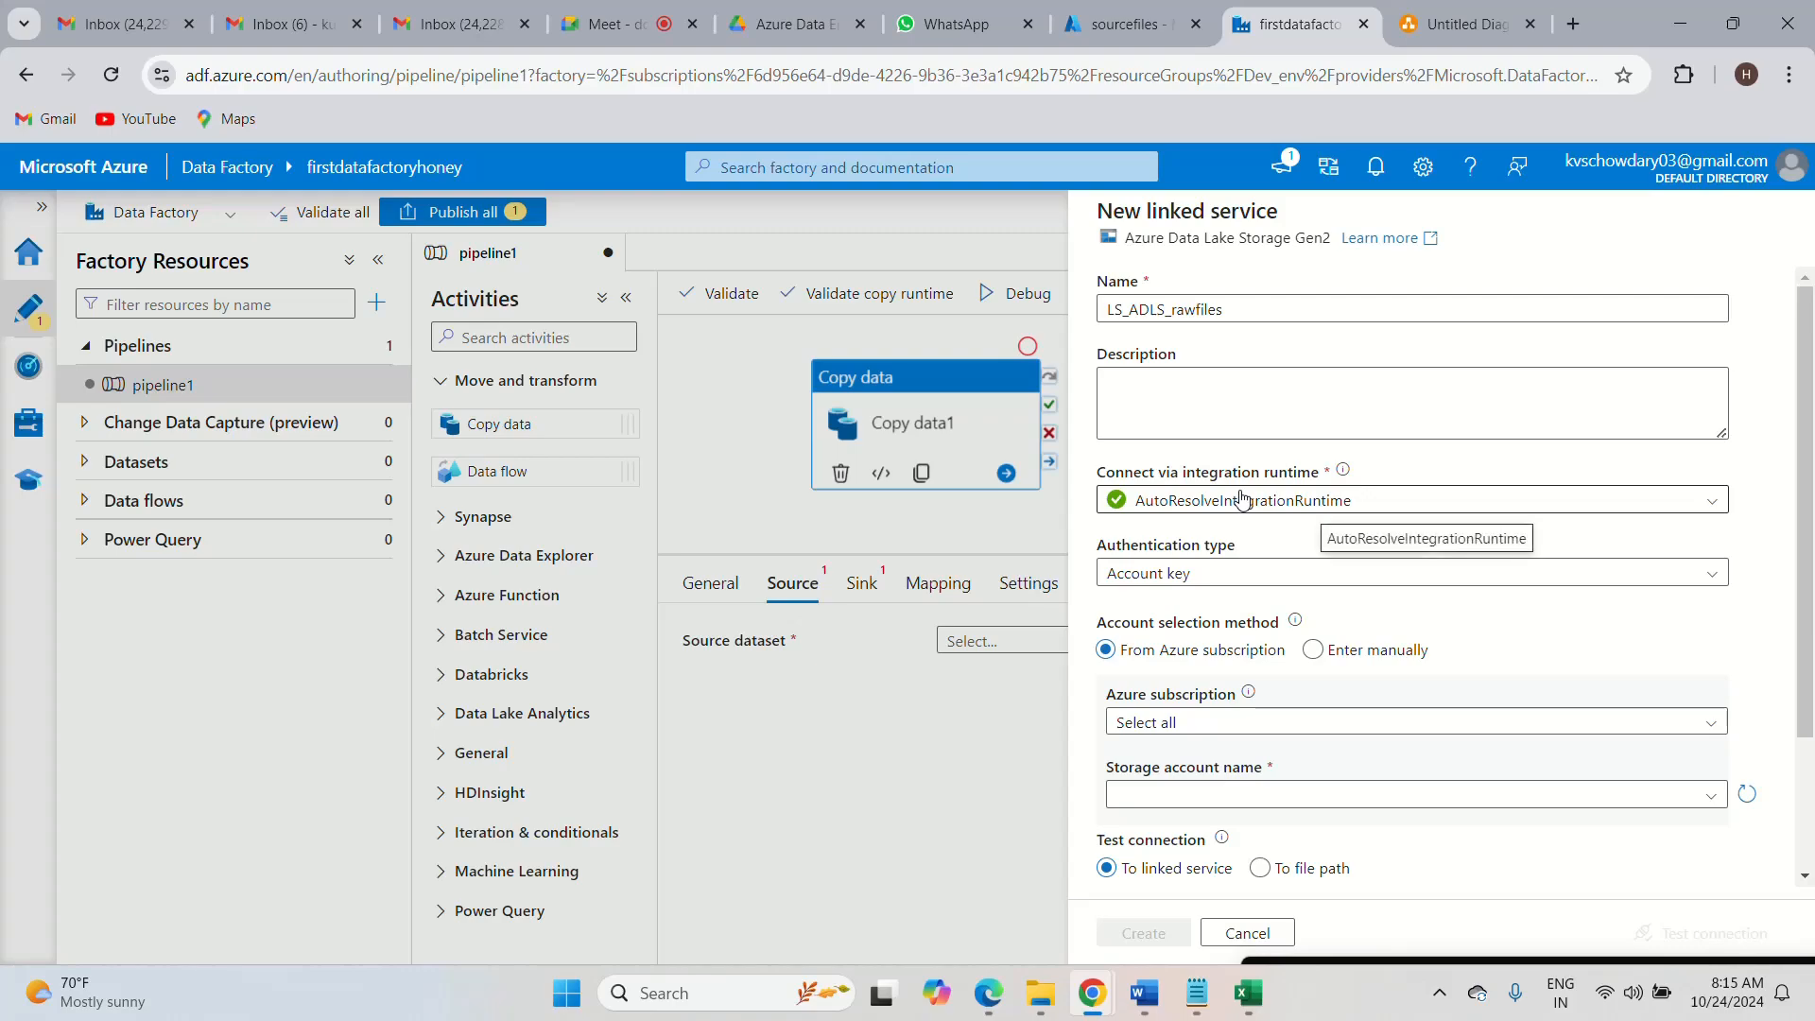
drag(1807, 597, 1807, 737)
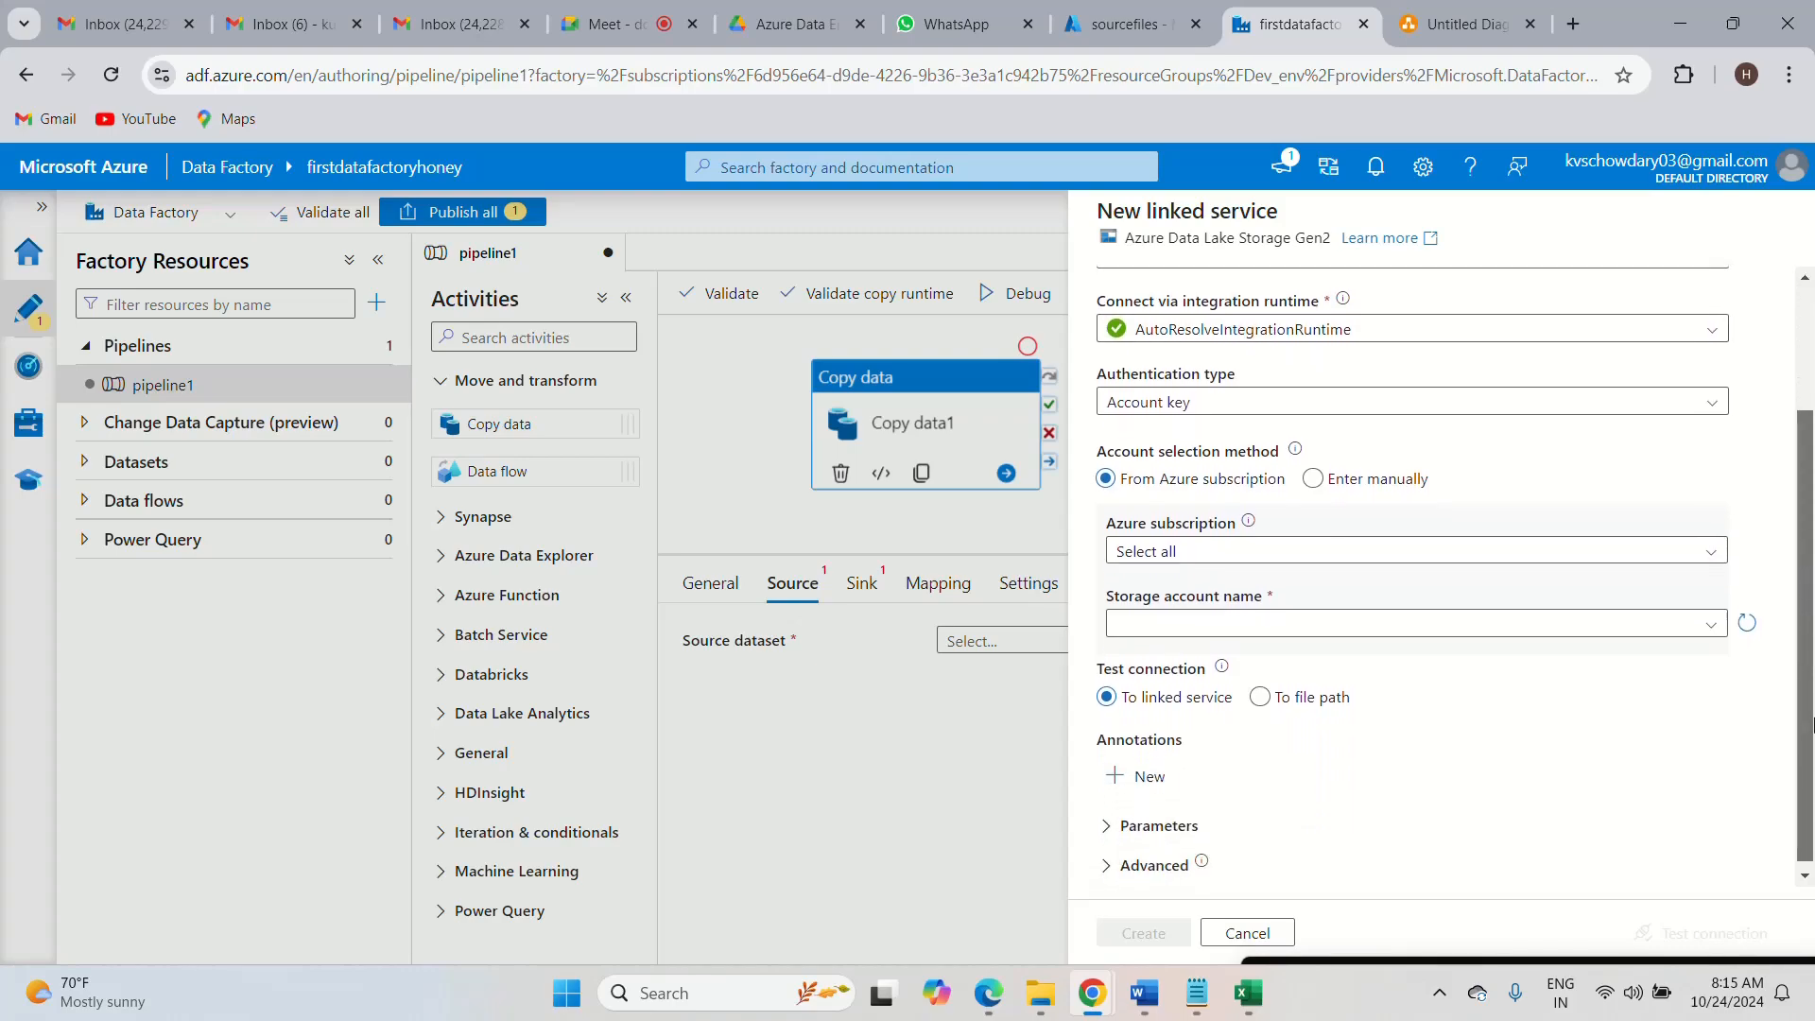
click(1235, 543)
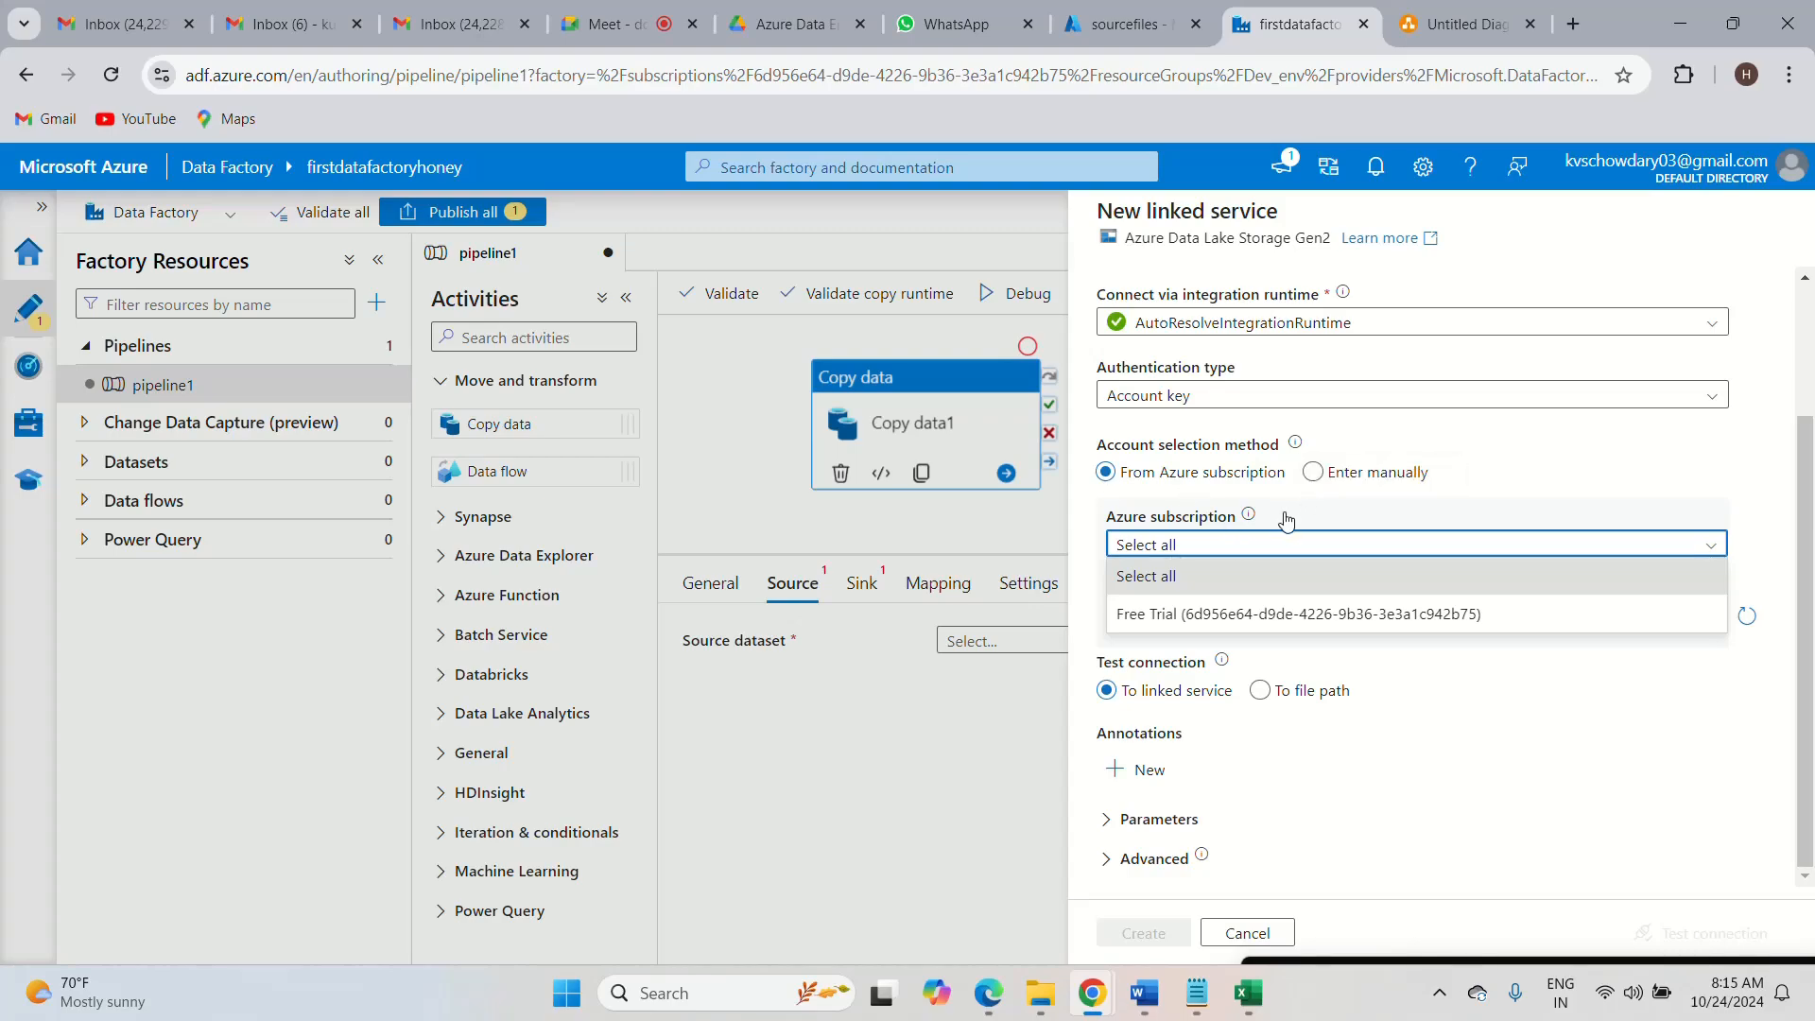
click(1184, 612)
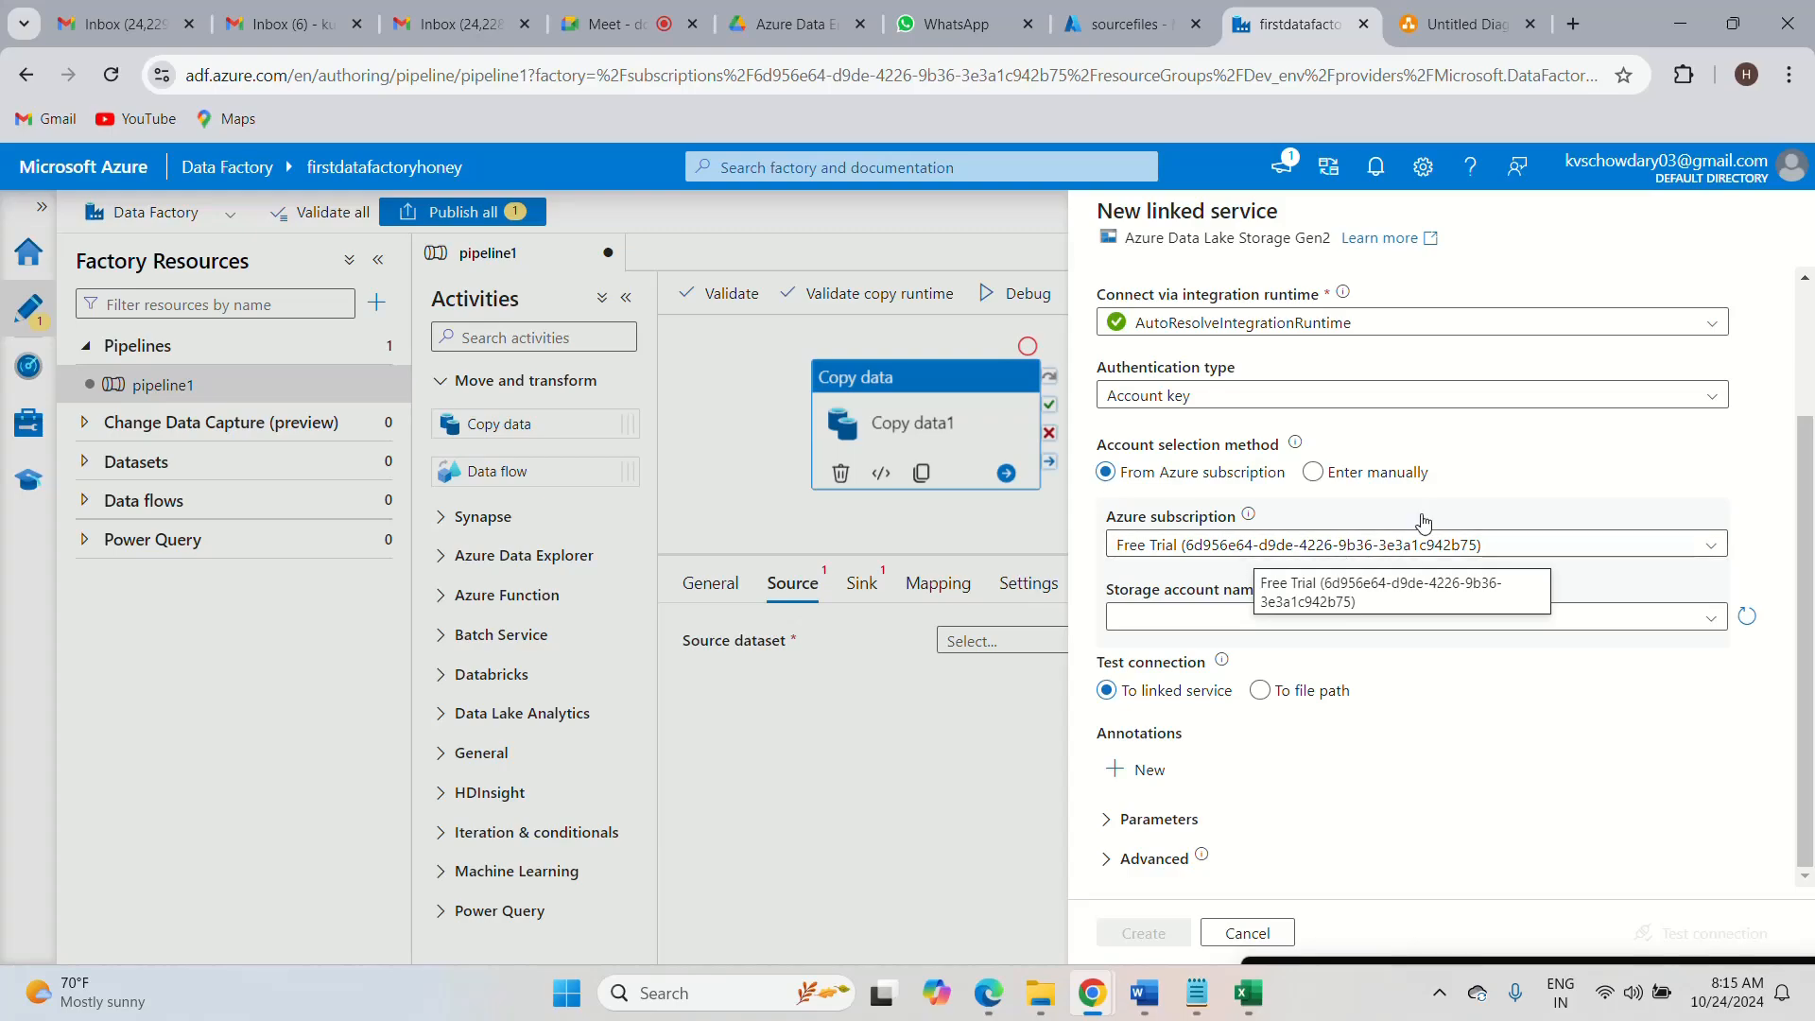
click(1709, 551)
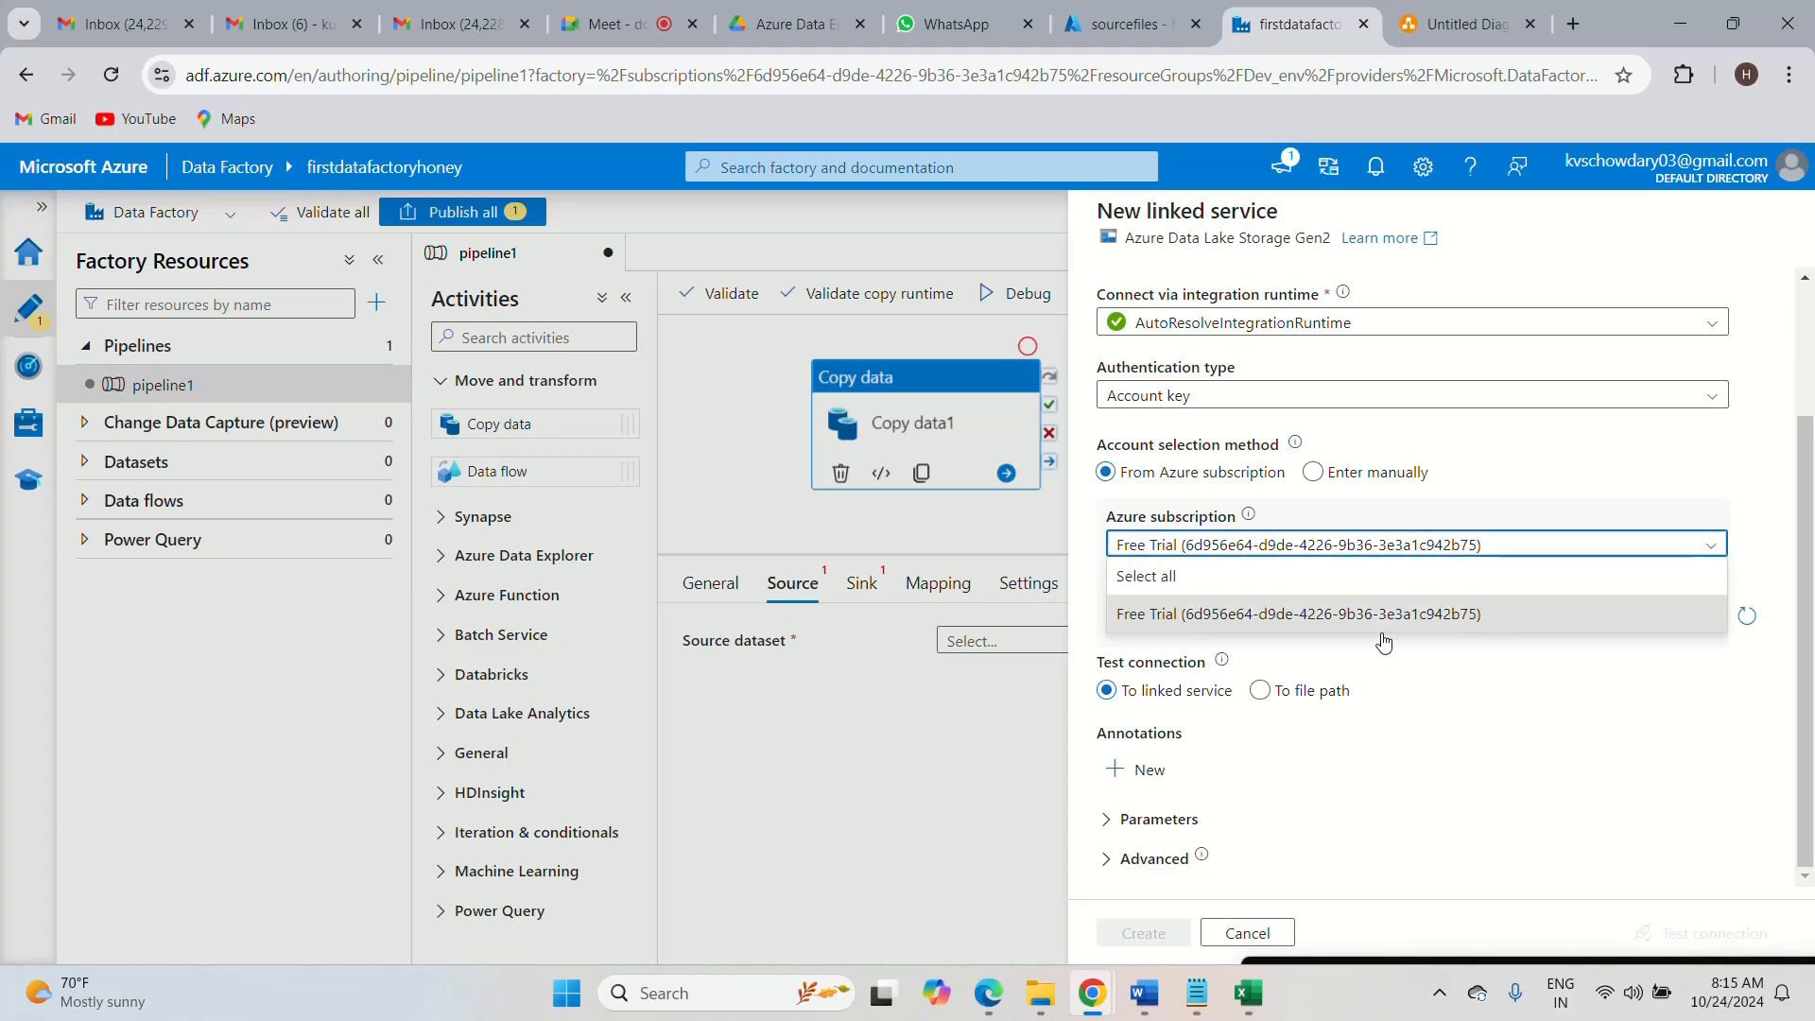
click(1570, 474)
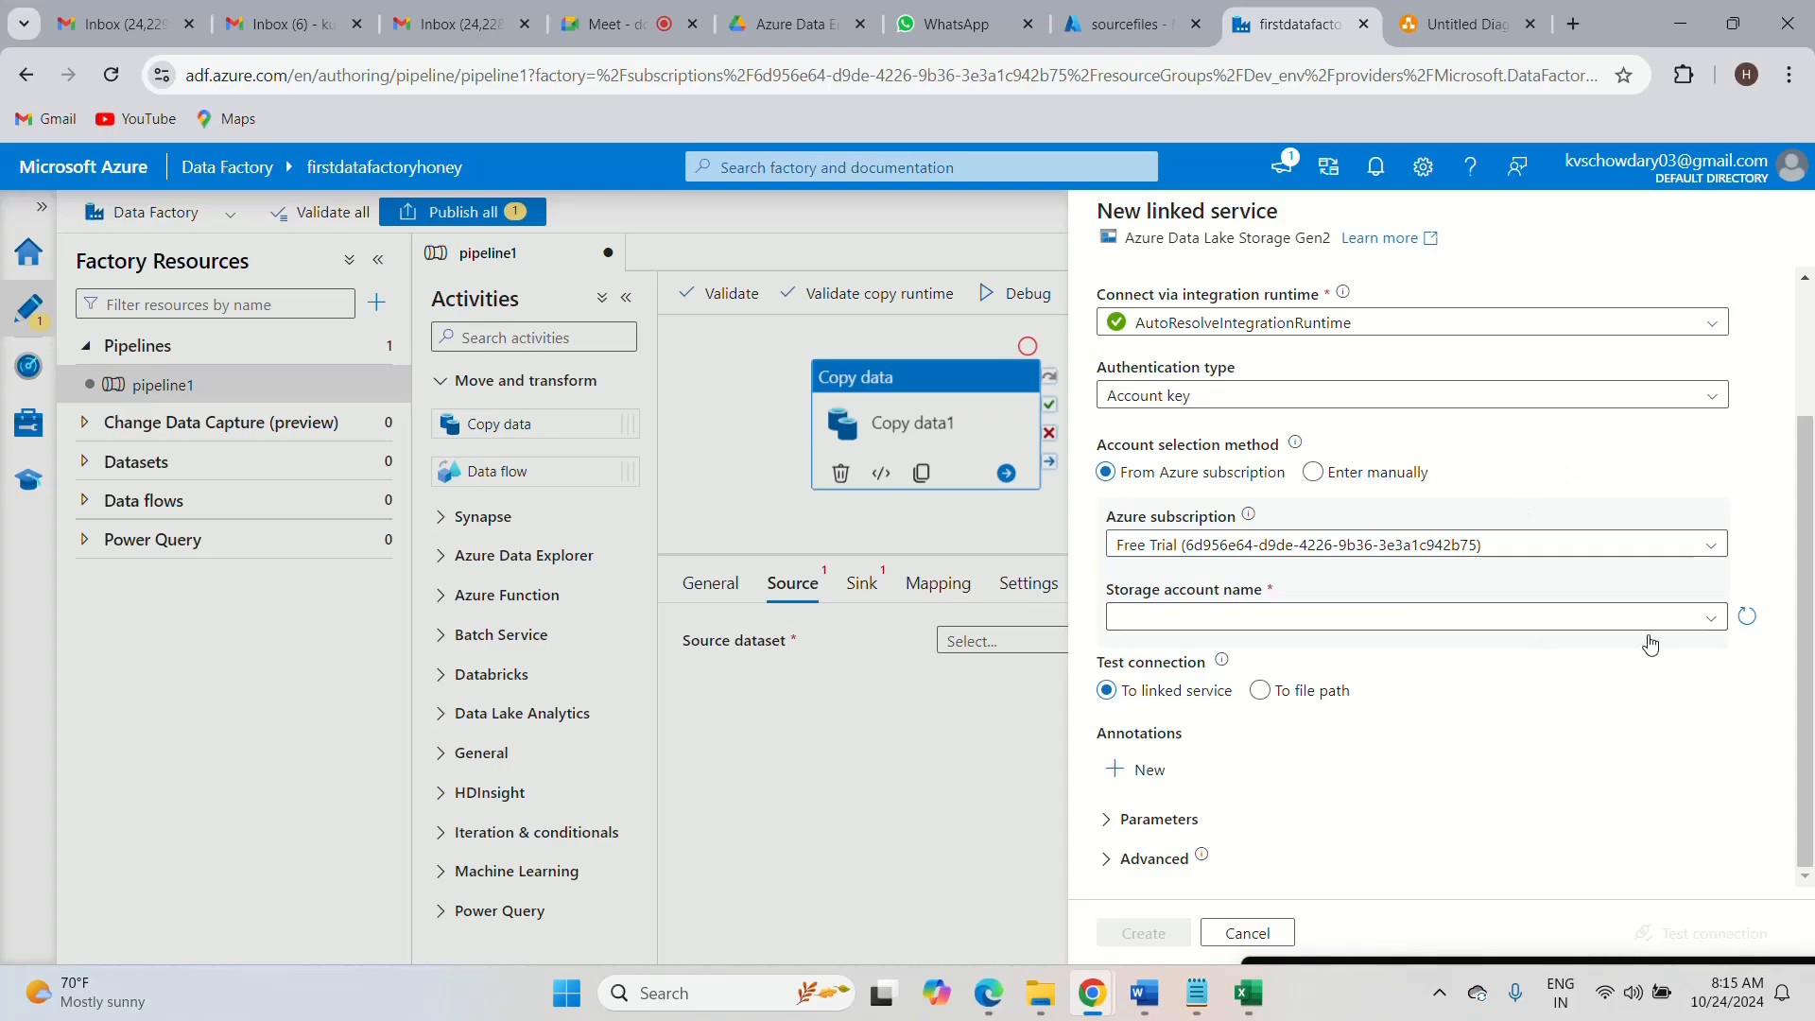
- Choose vishnufiles as the storage account for the LS_ADLS_rawfiles linked service
click(1714, 624)
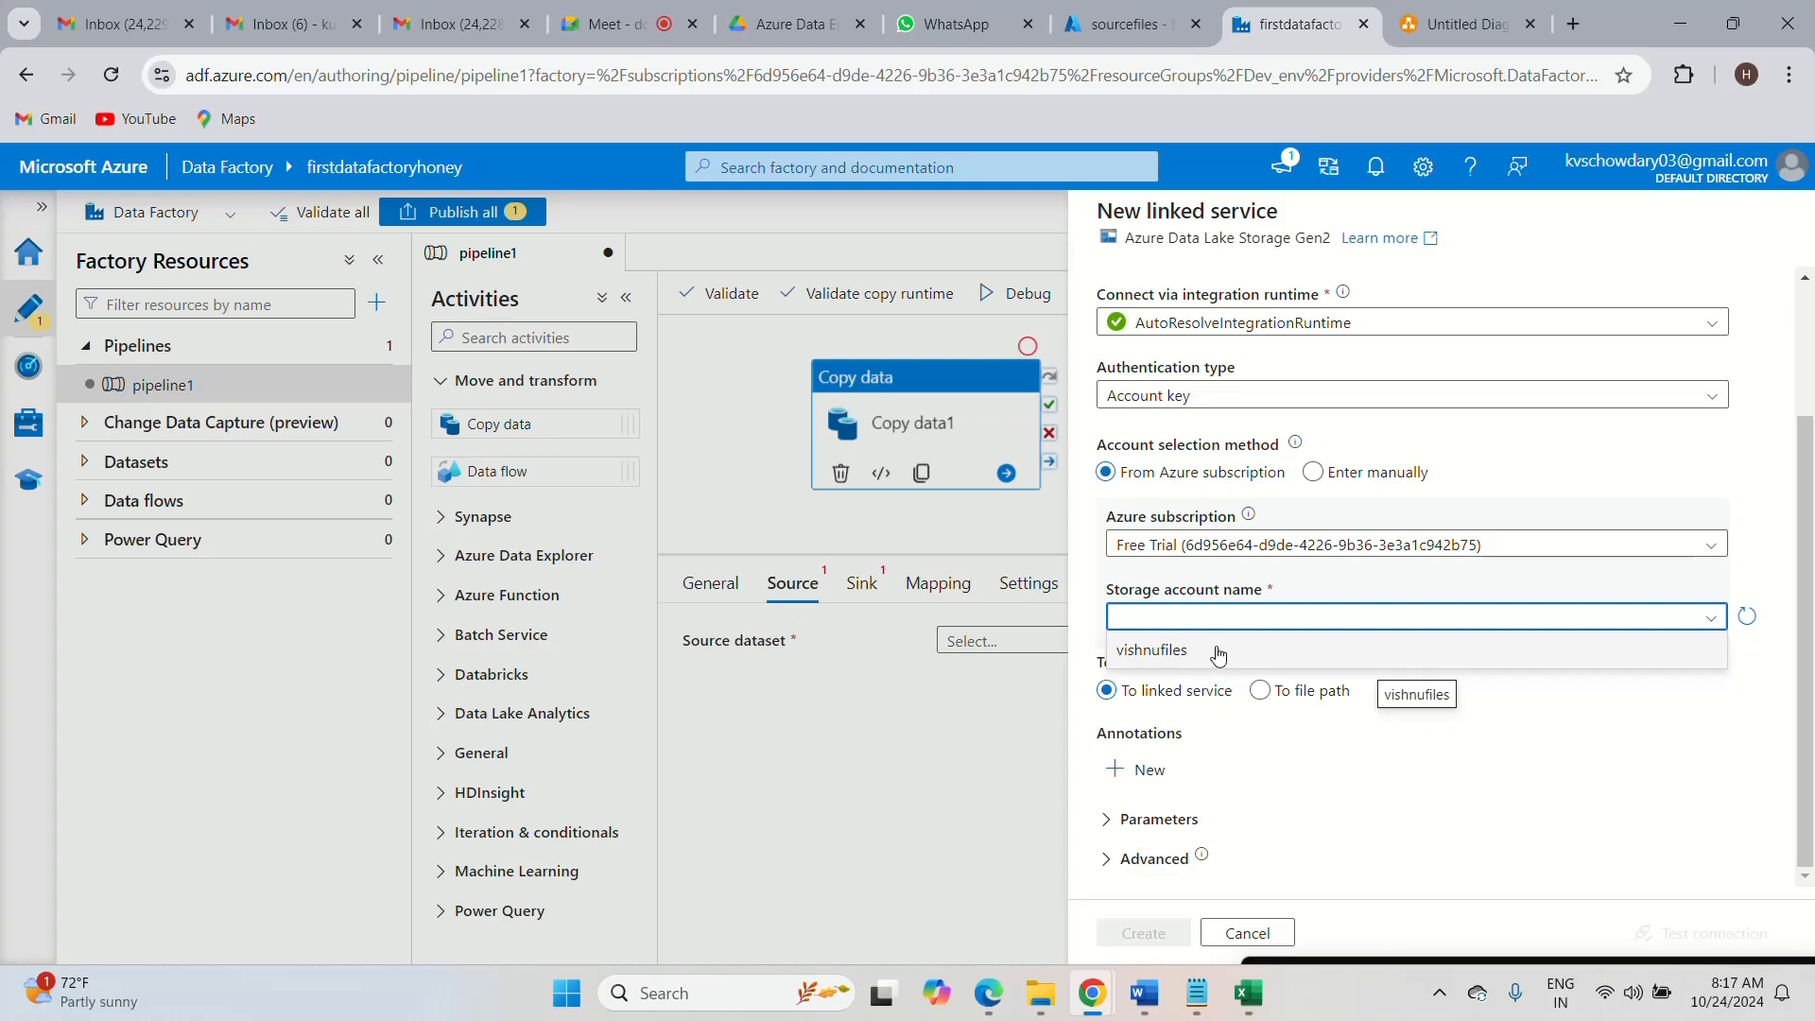
drag(1807, 608, 1803, 447)
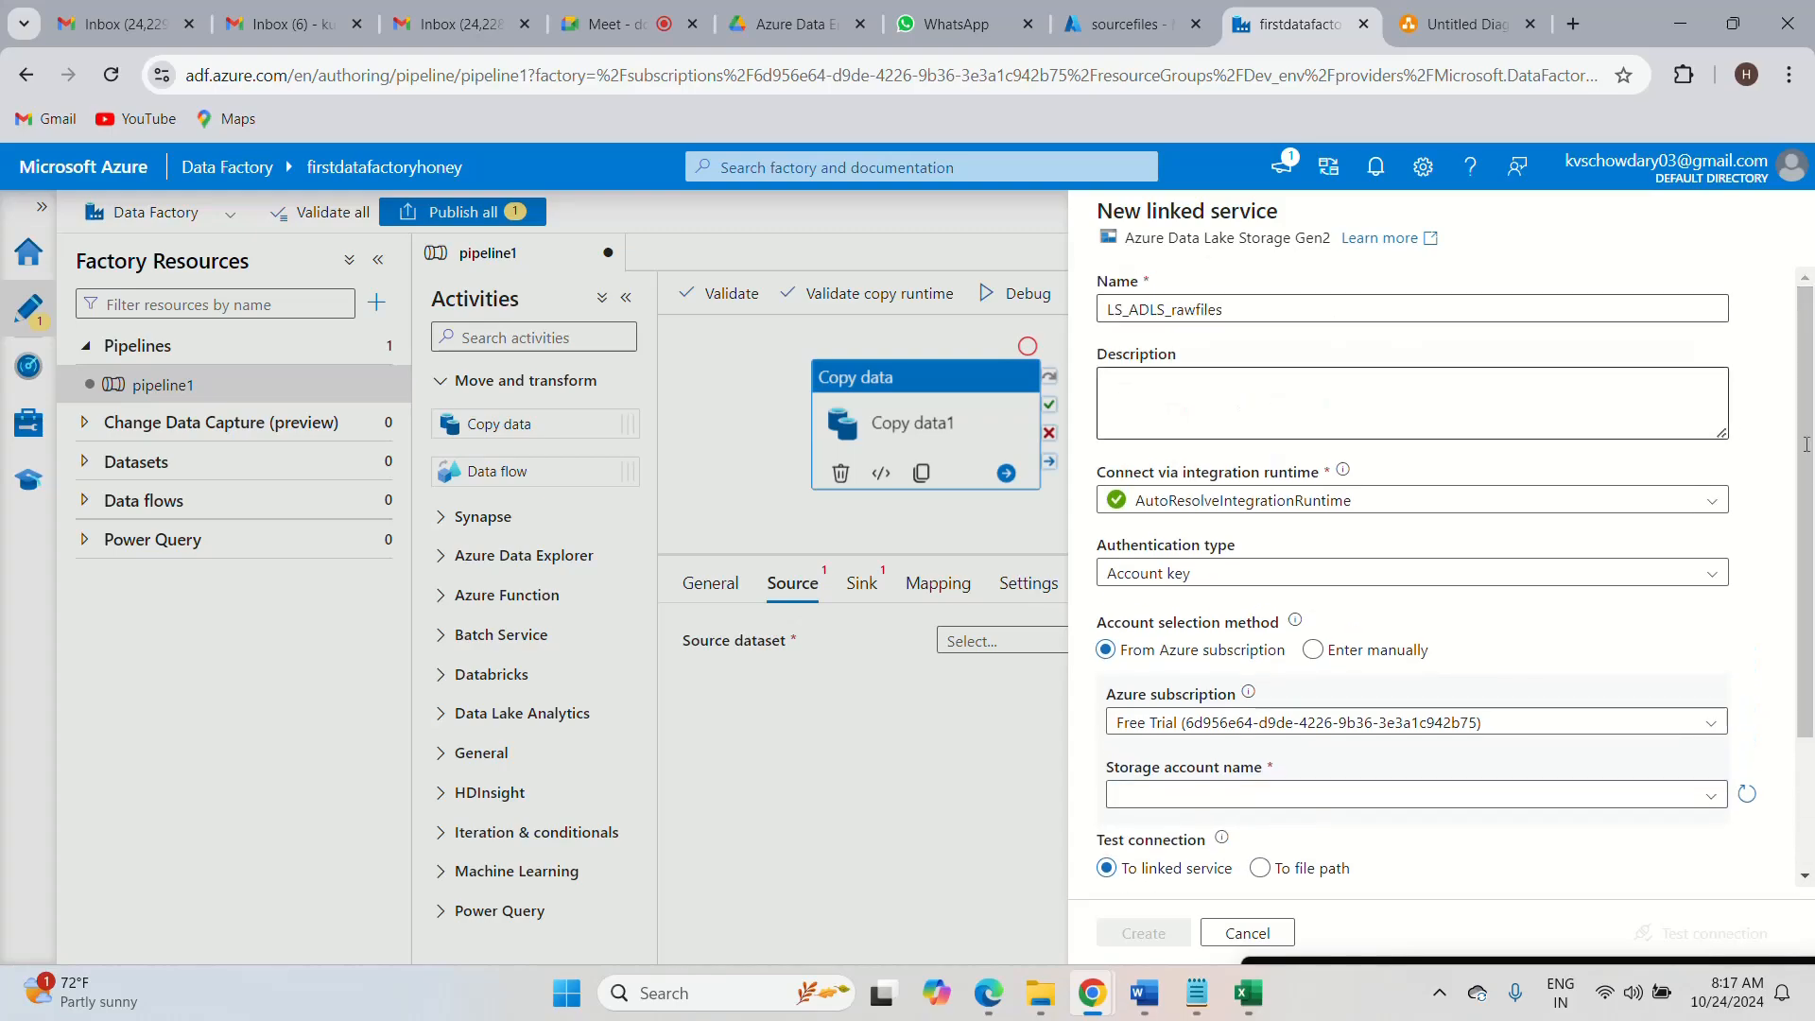
drag(1806, 563, 1810, 690)
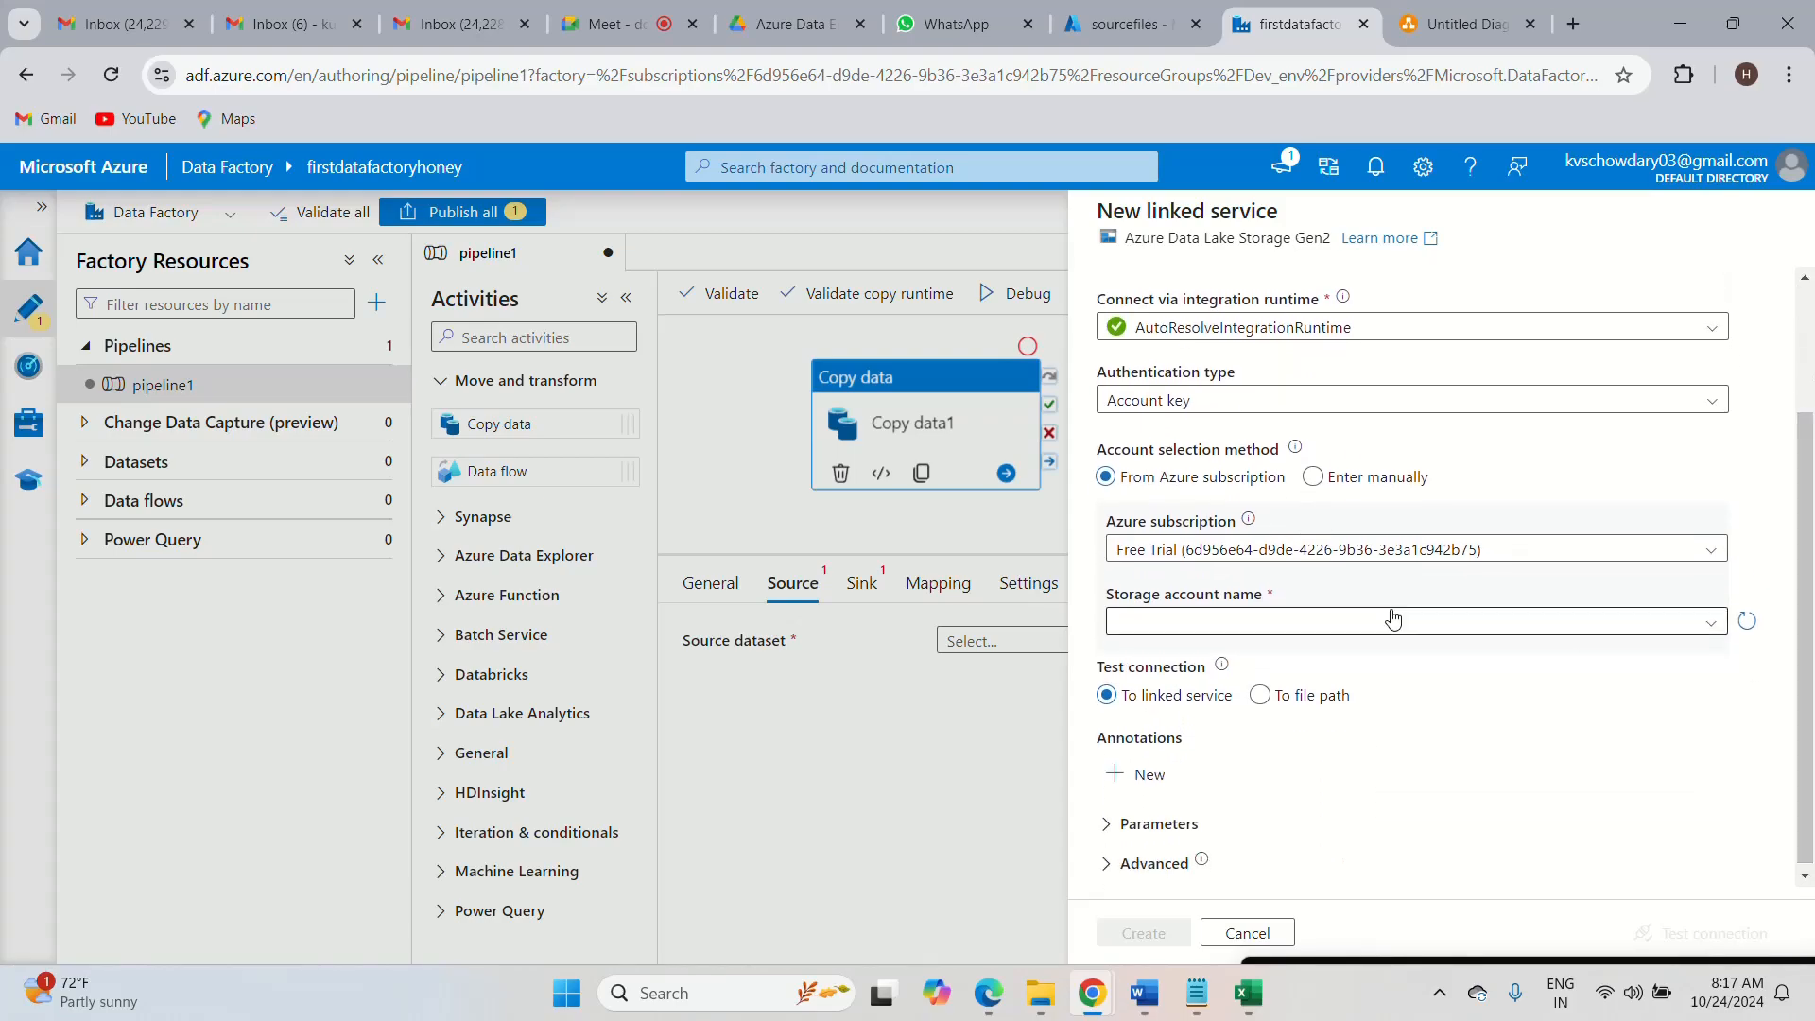
click(1197, 633)
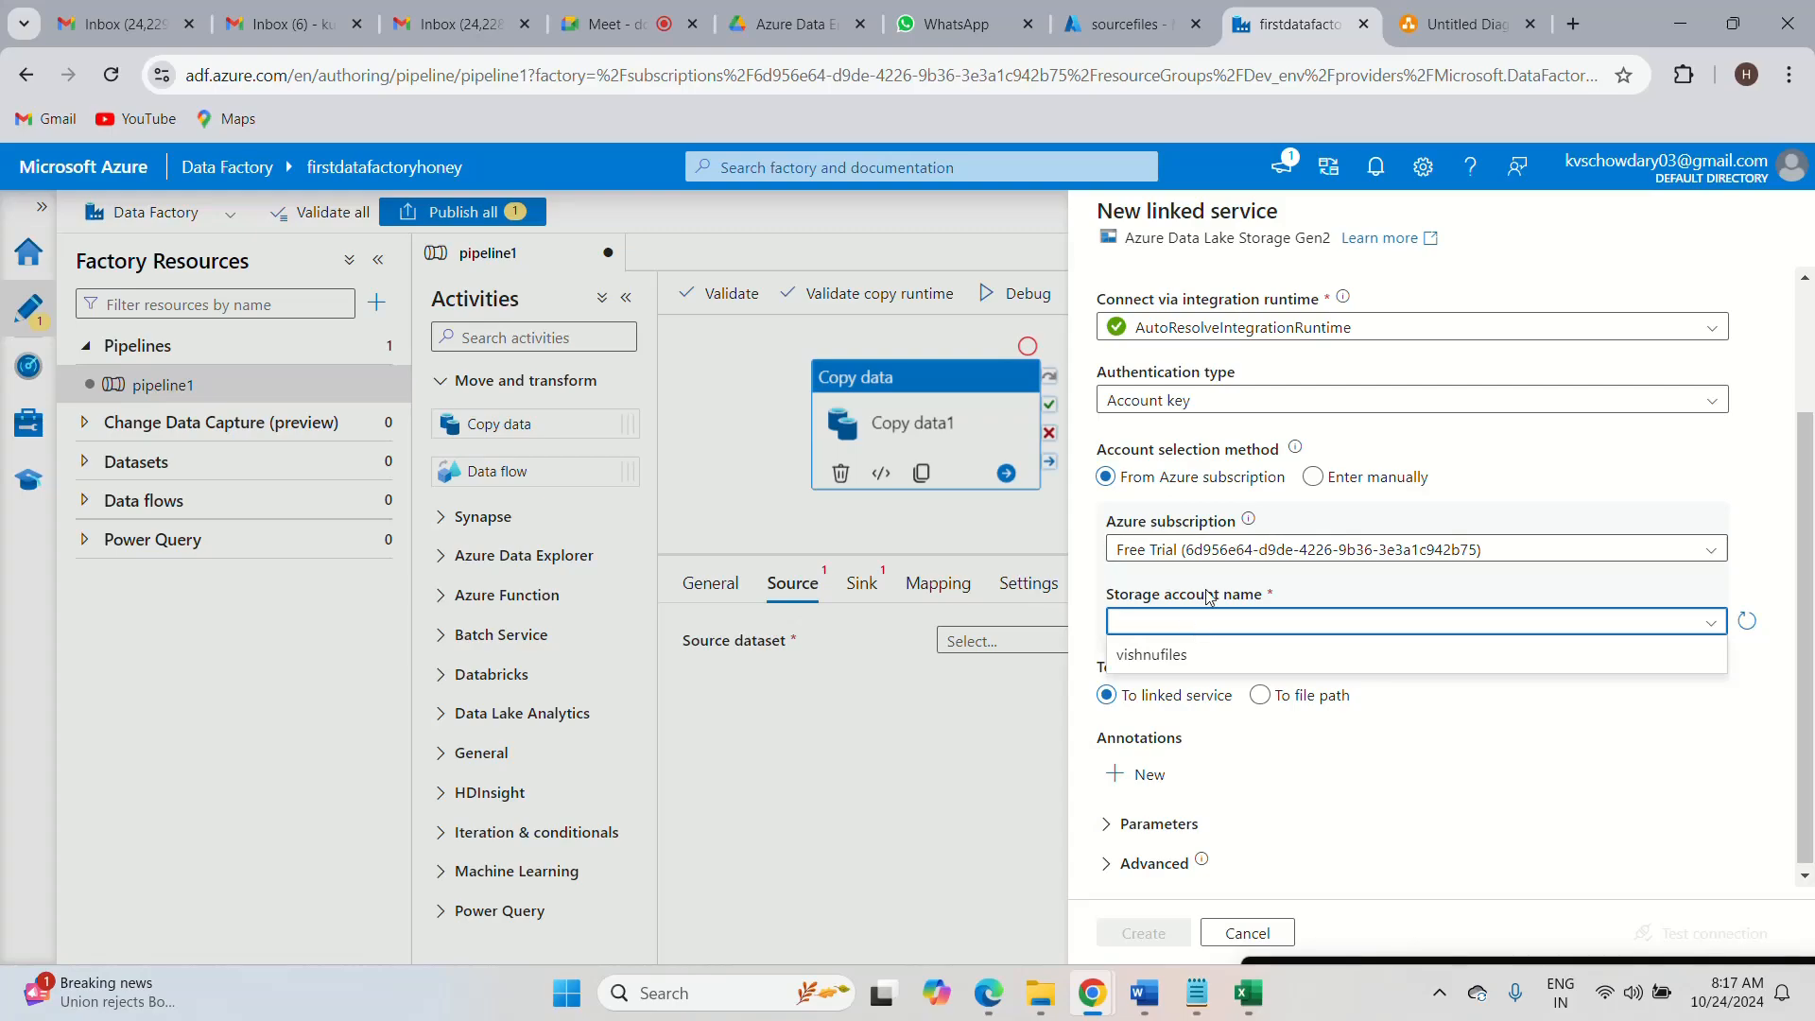
click(1155, 657)
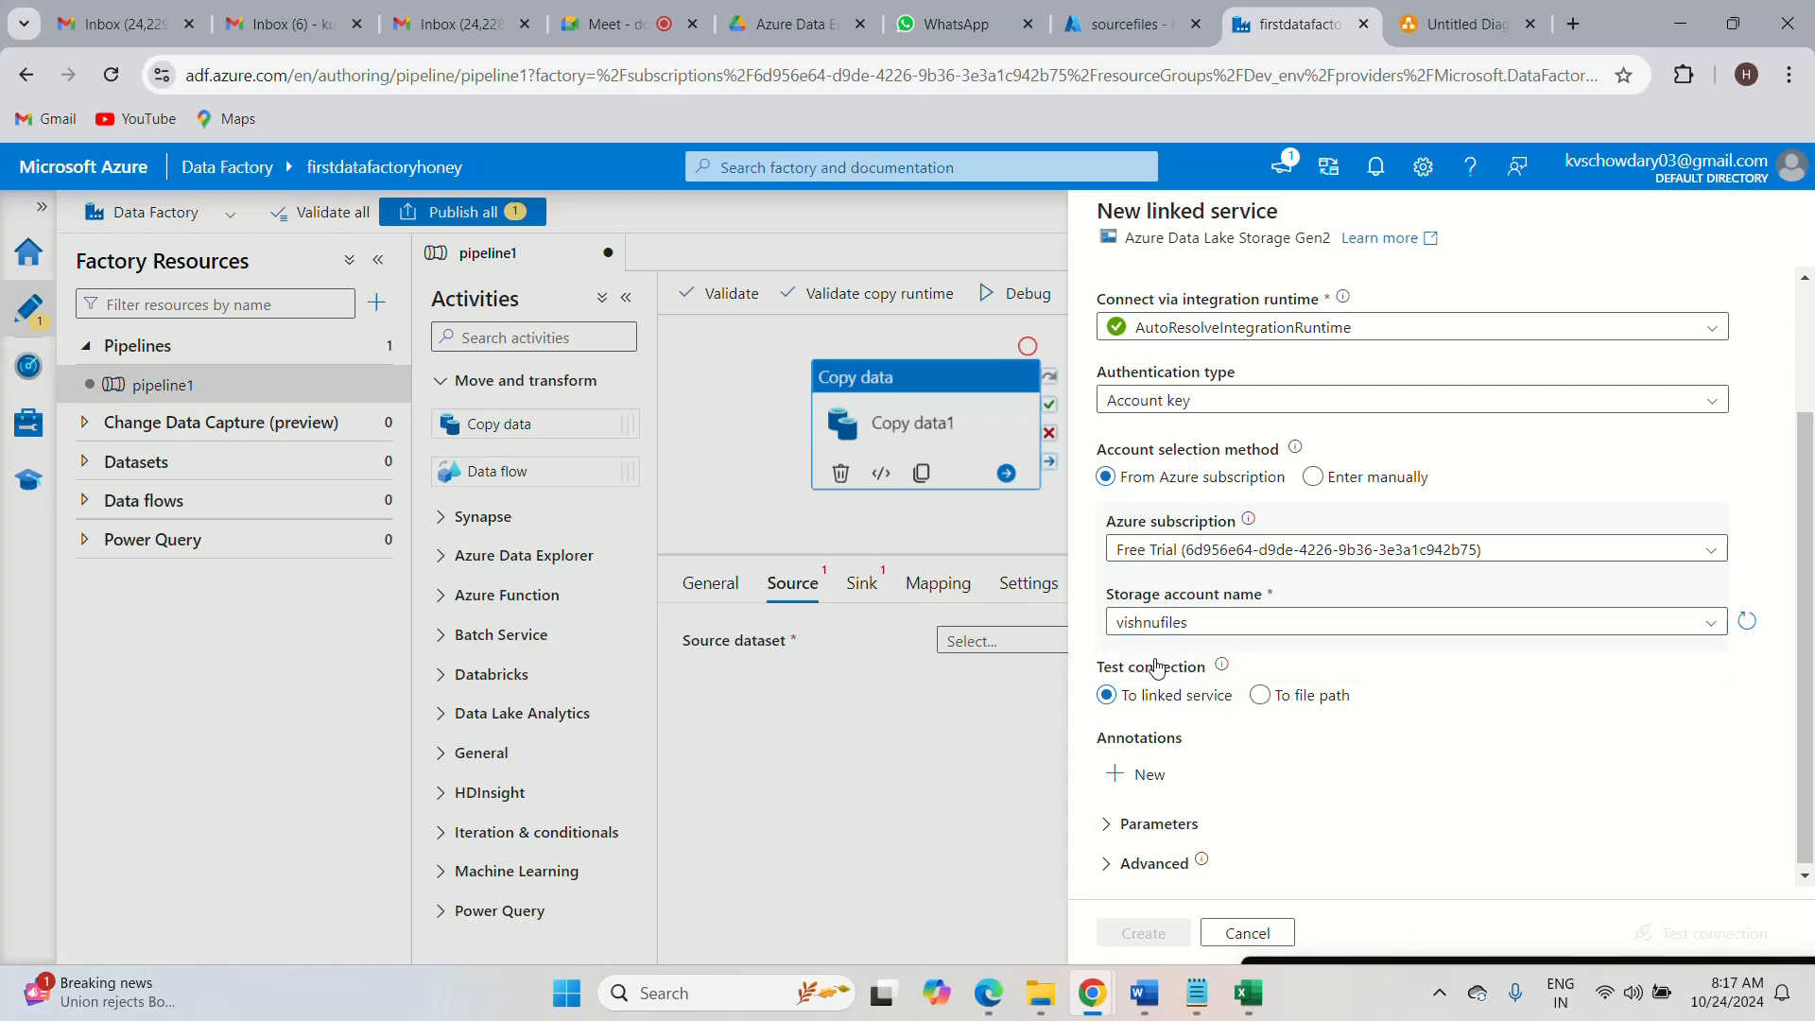
- Switch to the Azure portal and view the Dev_env resource group to locate the vishnufiles storage account
click(1111, 24)
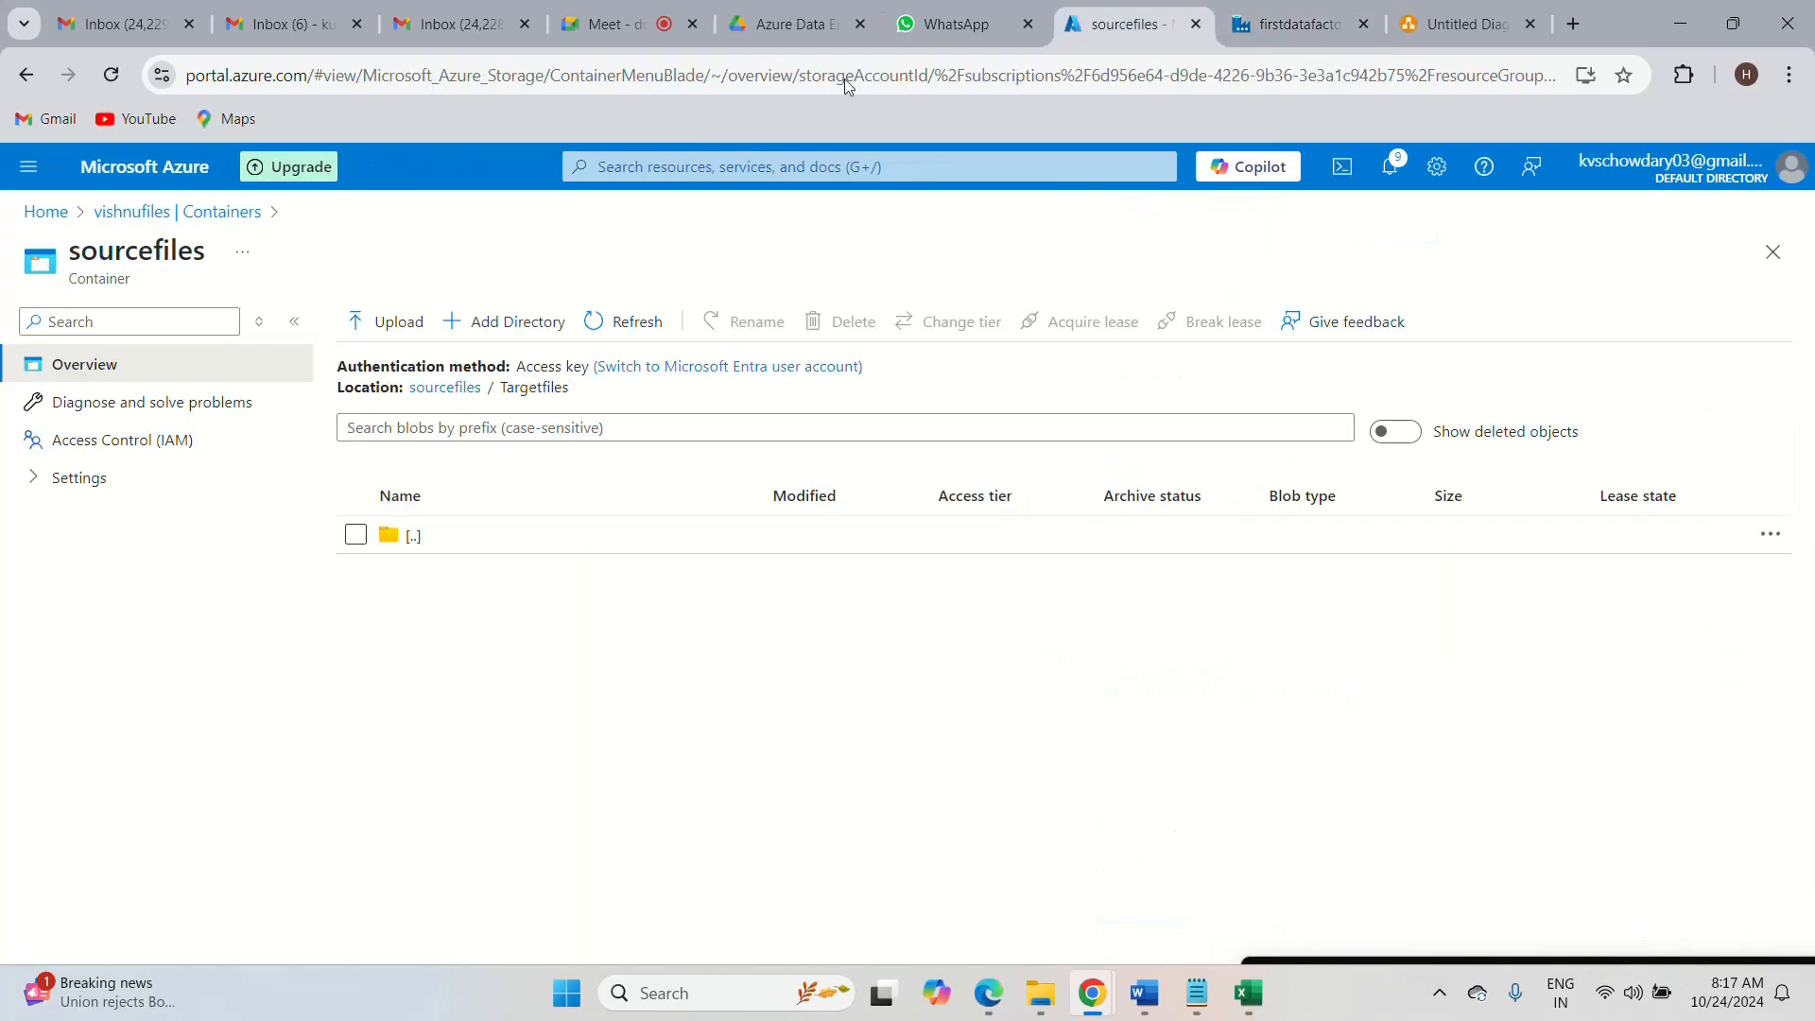
click(147, 213)
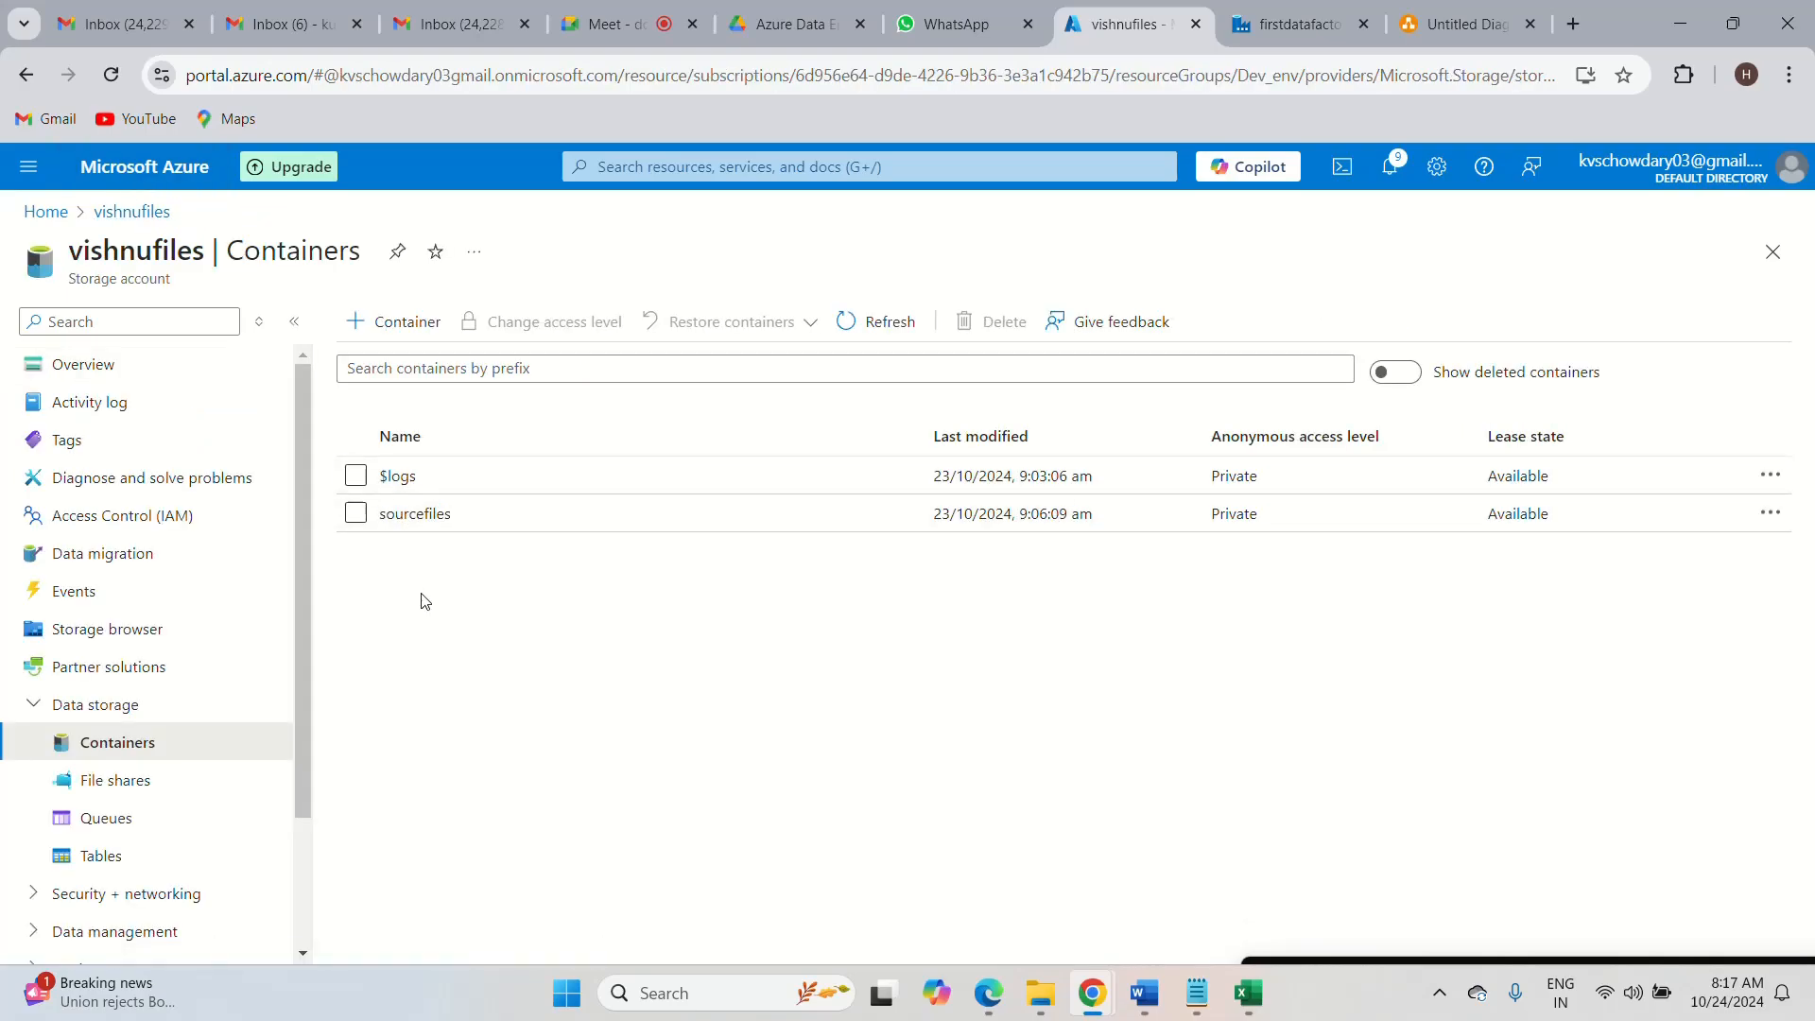
click(45, 212)
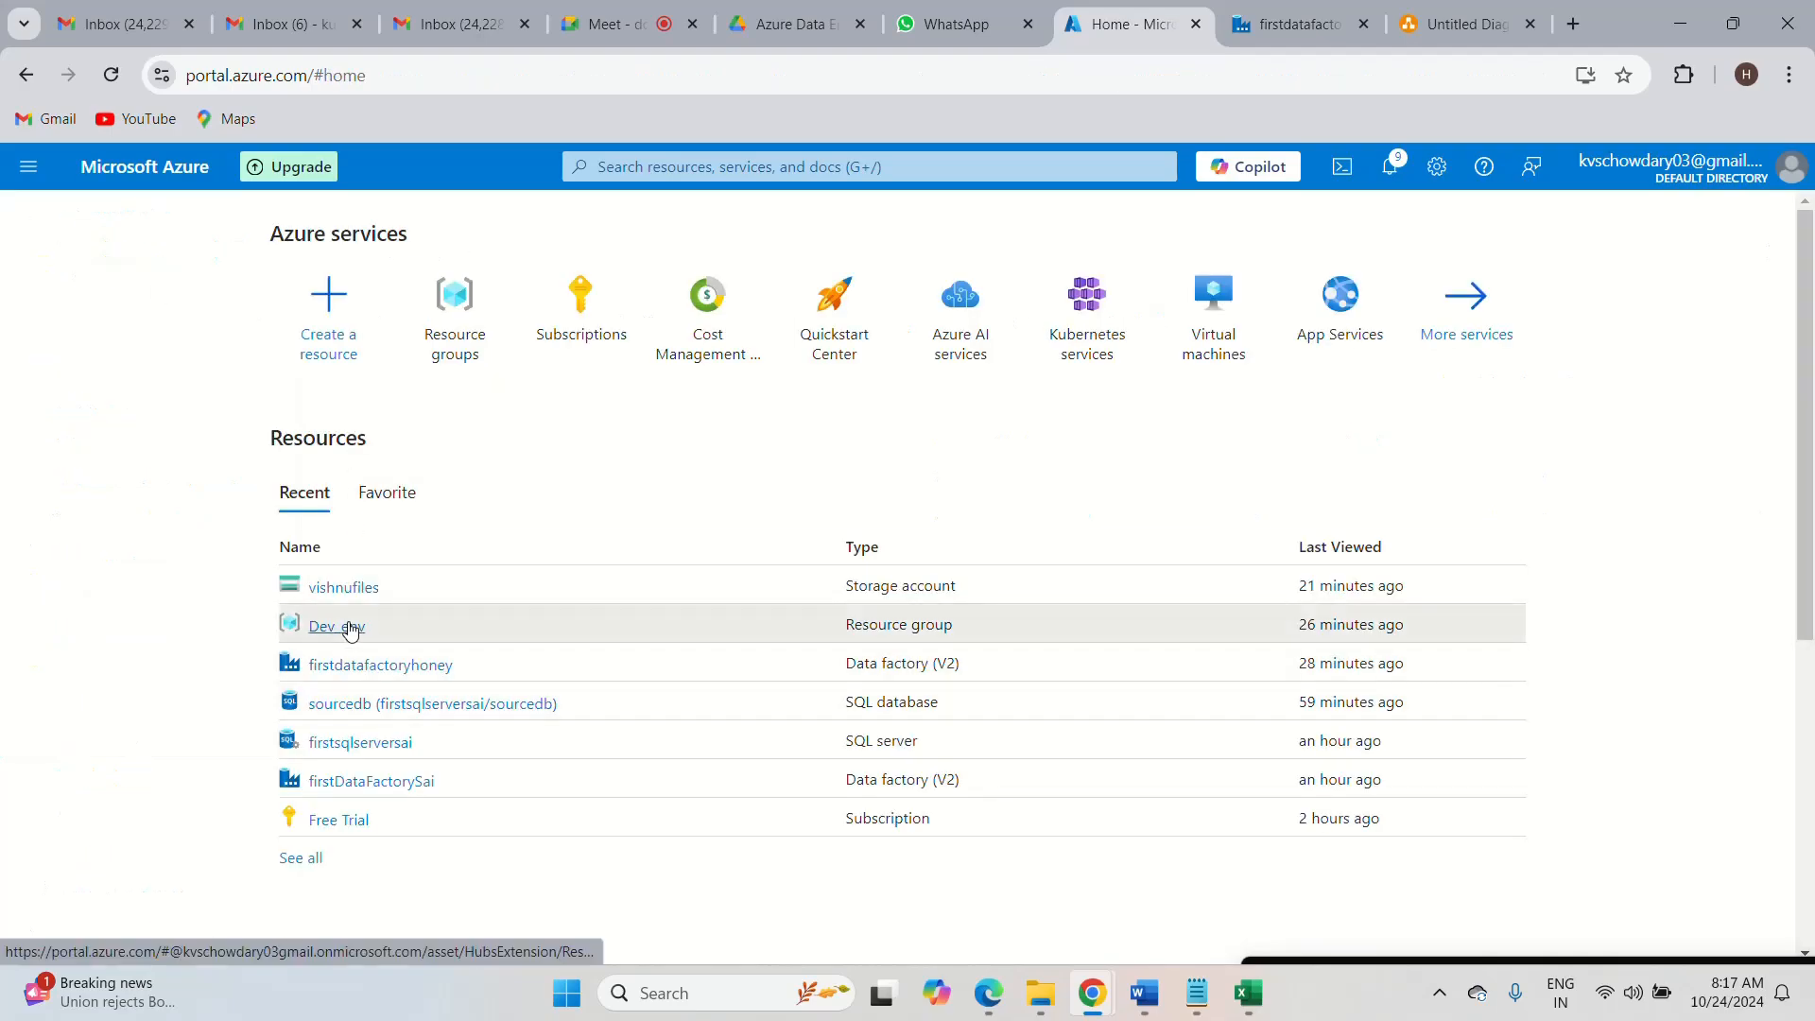
click(348, 626)
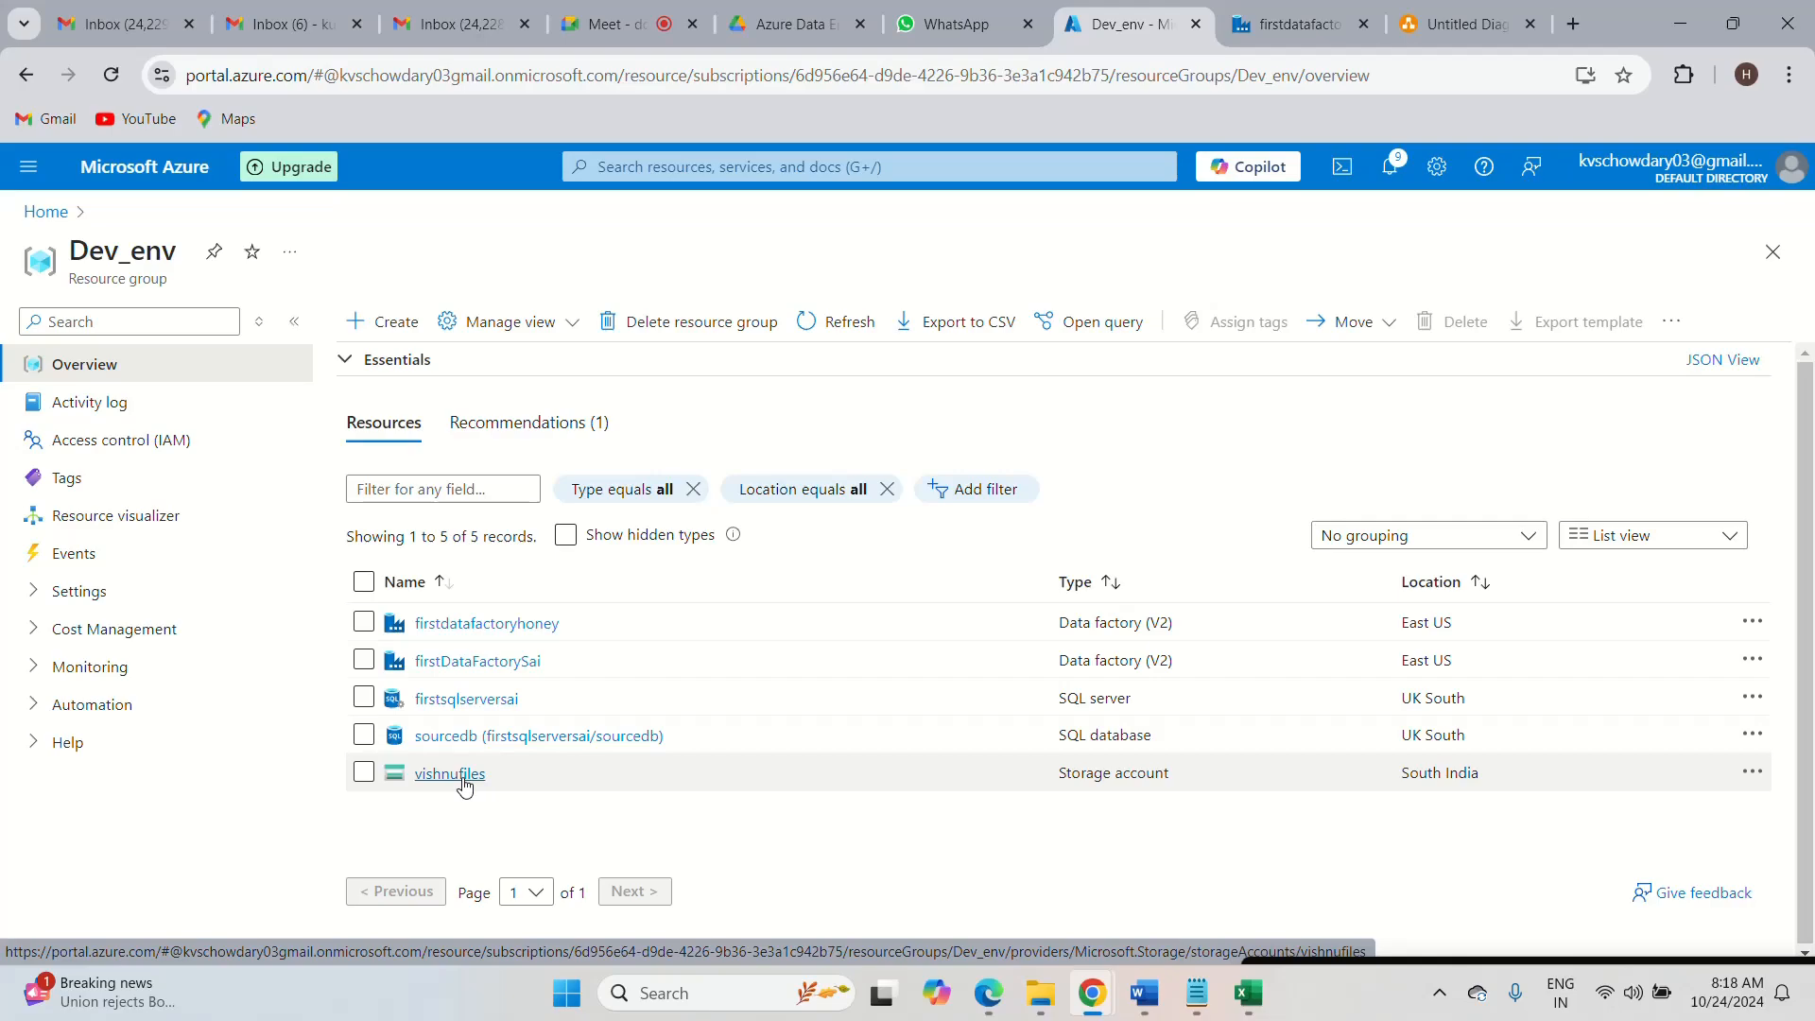
- Back in Azure Data Factory, create the LS_ADLS_rawfiles linked service and start browsing for the DS_ADLS_rawfiles dataset's file path
click(1296, 29)
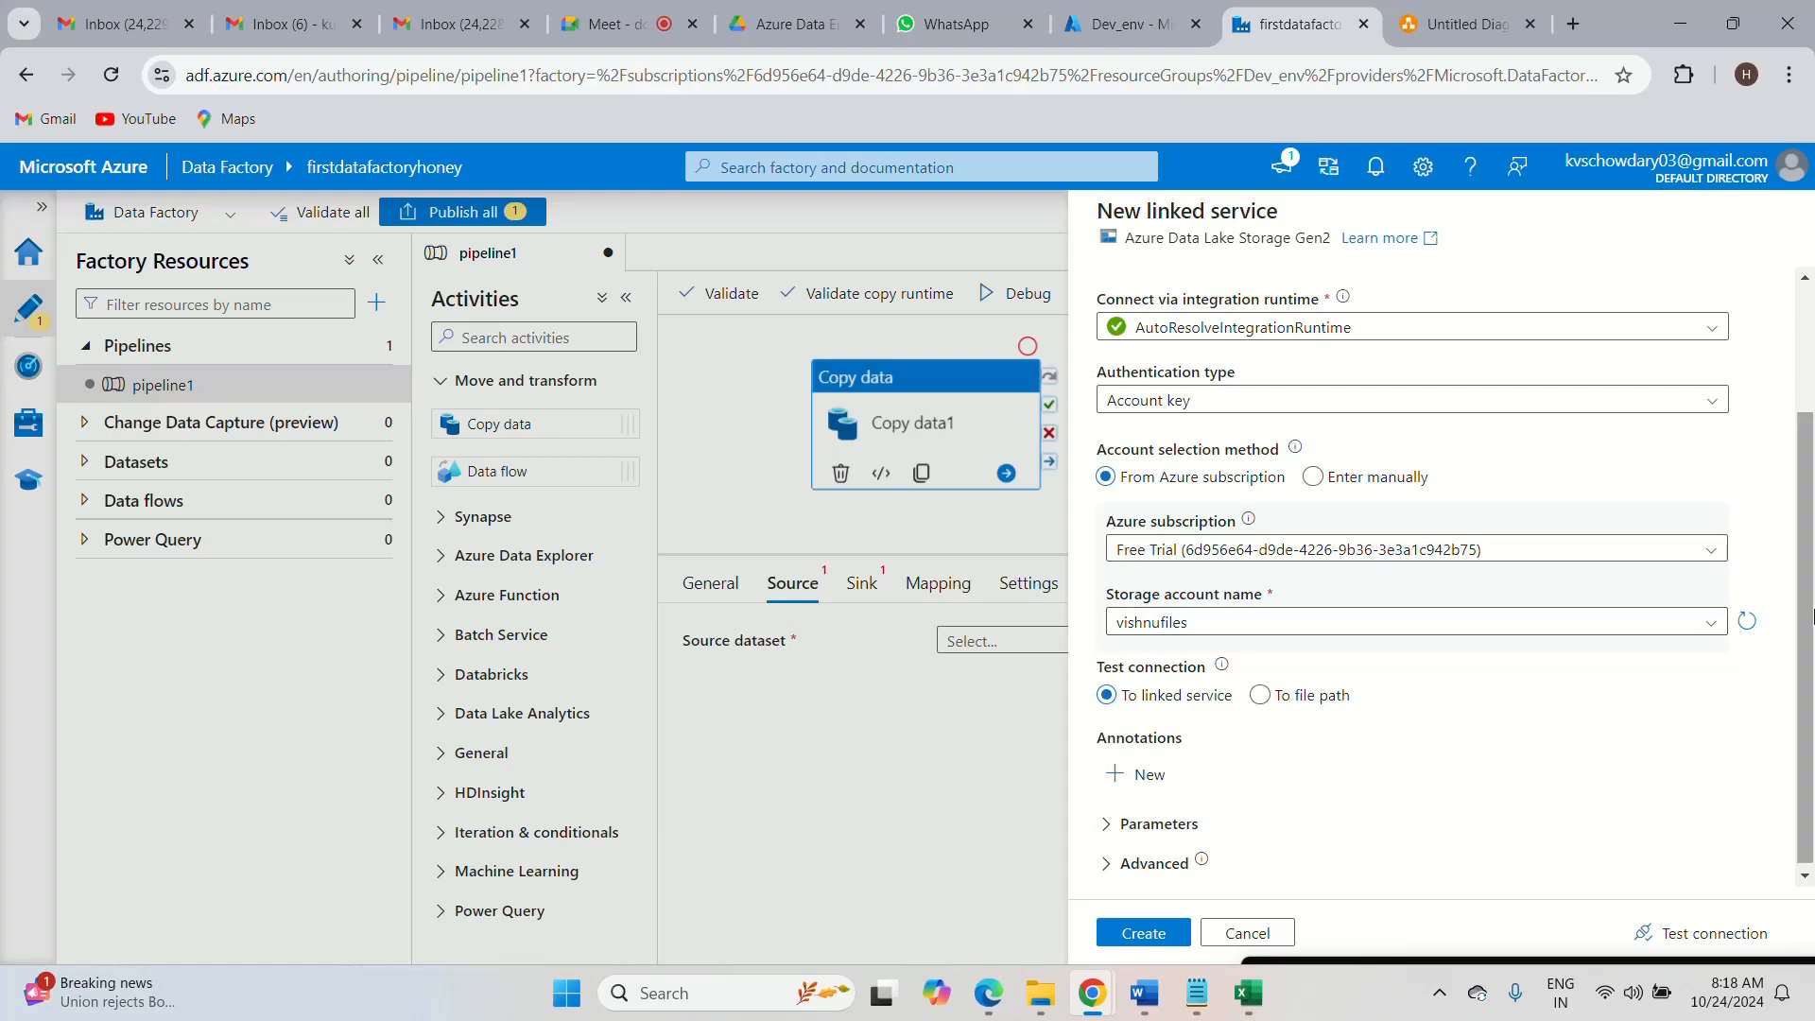
scroll(1805, 615, down, 1)
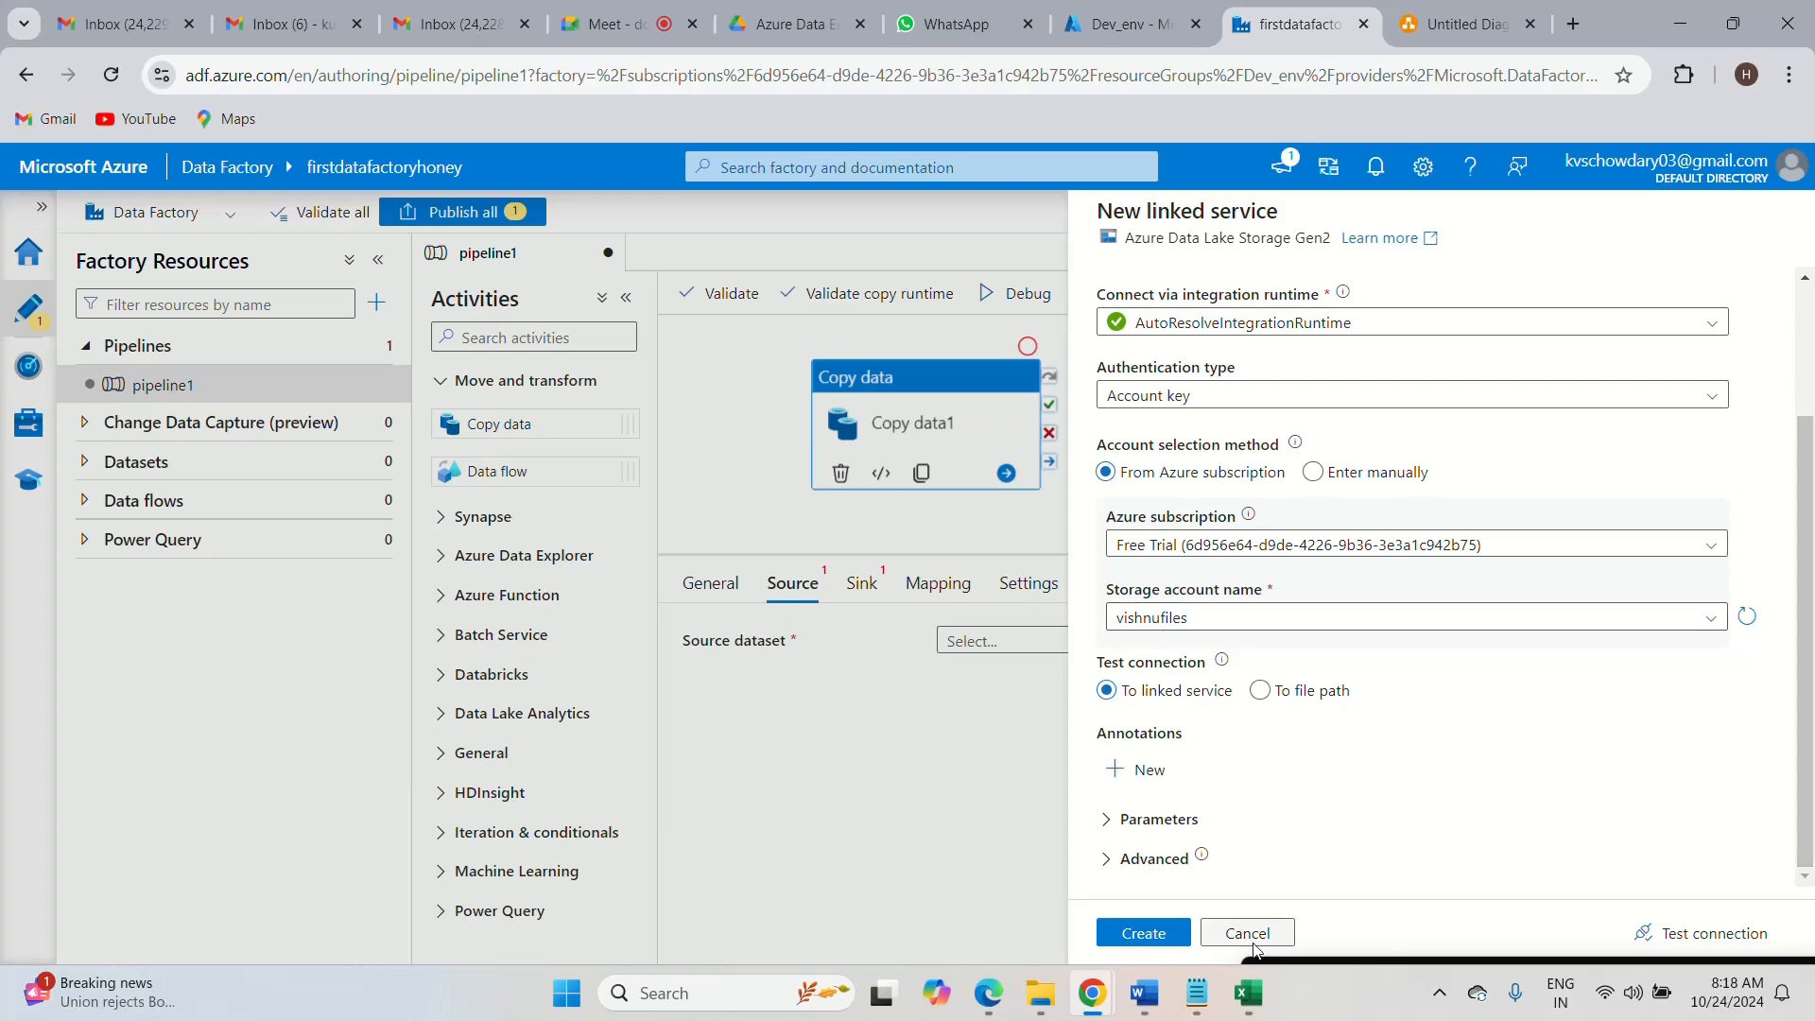
click(1155, 934)
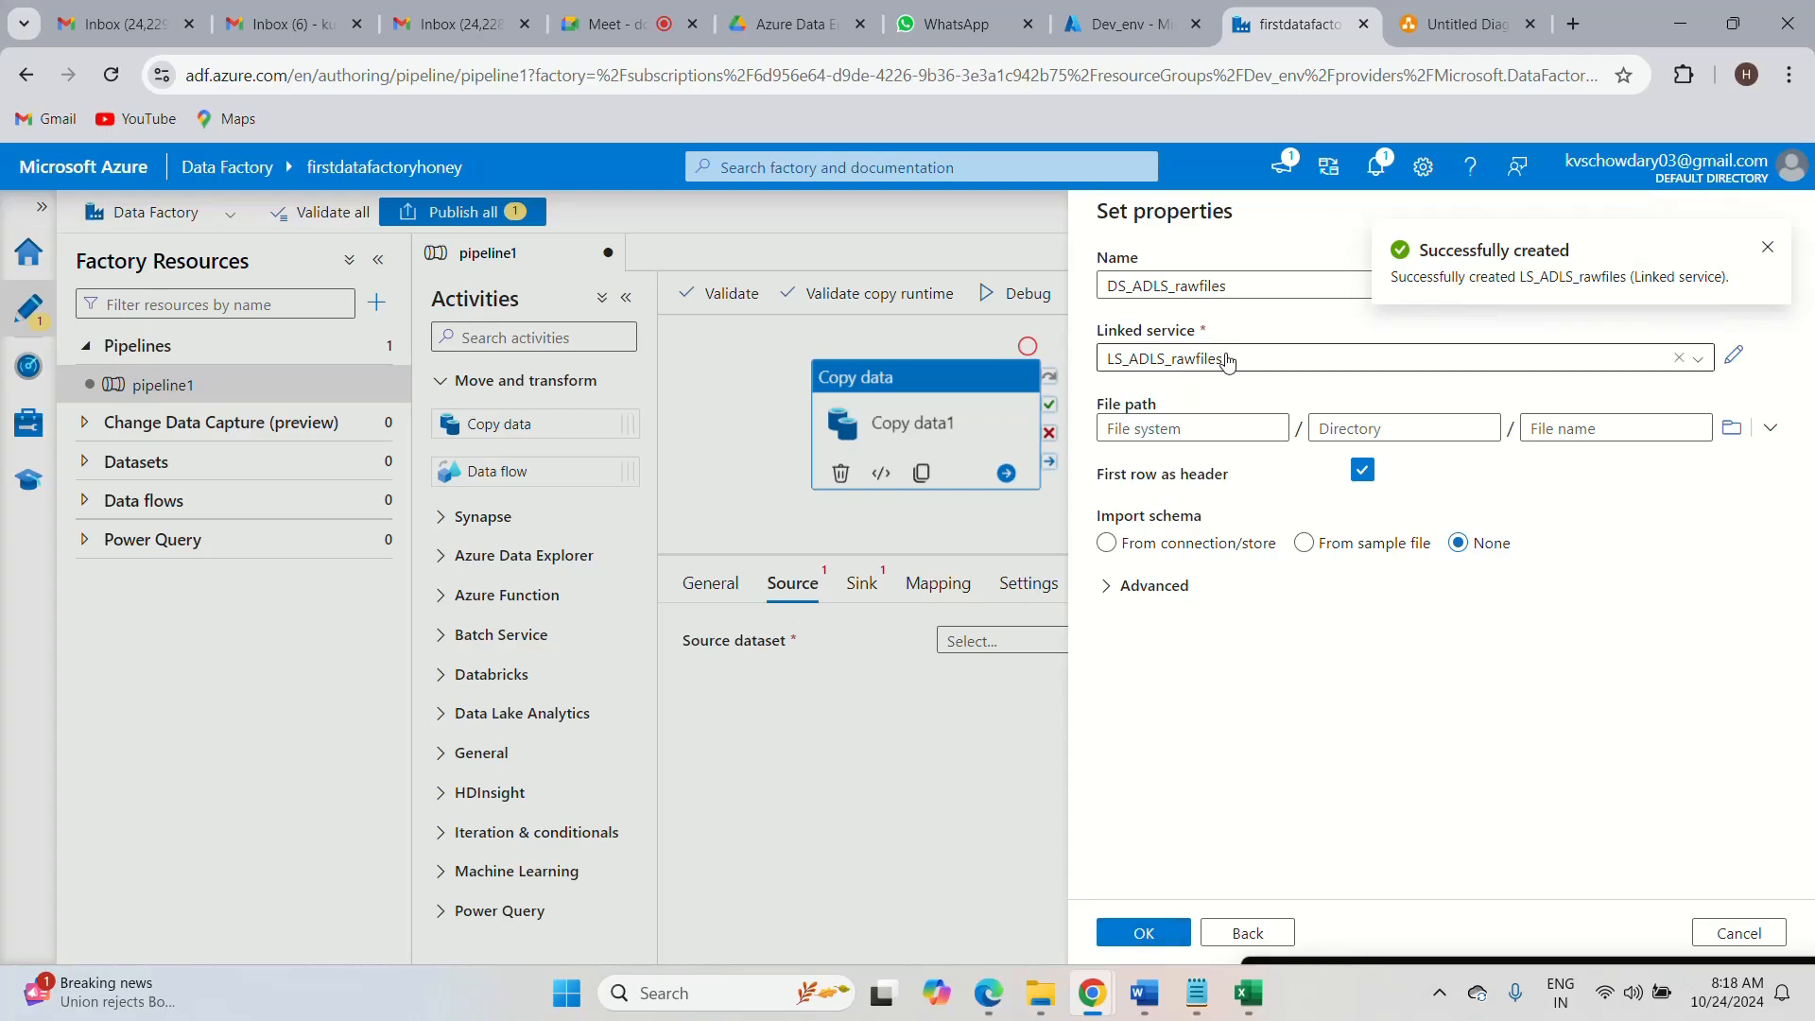
click(1767, 247)
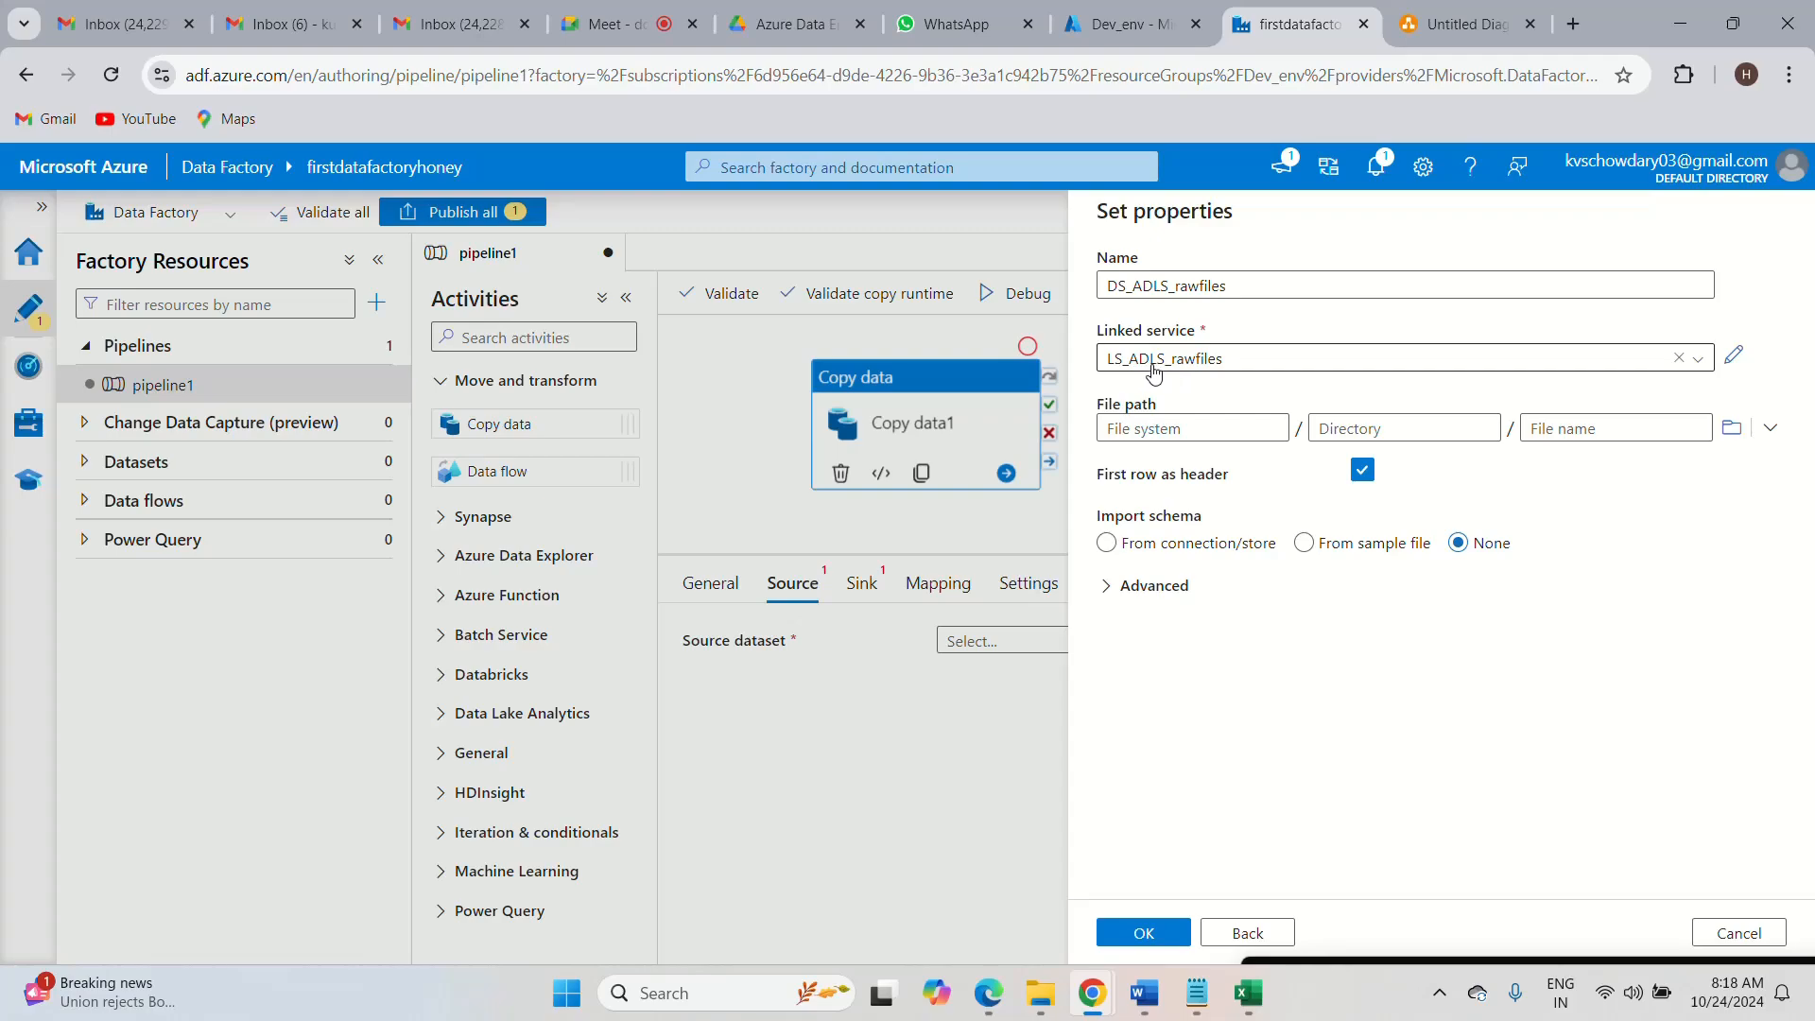
click(1736, 431)
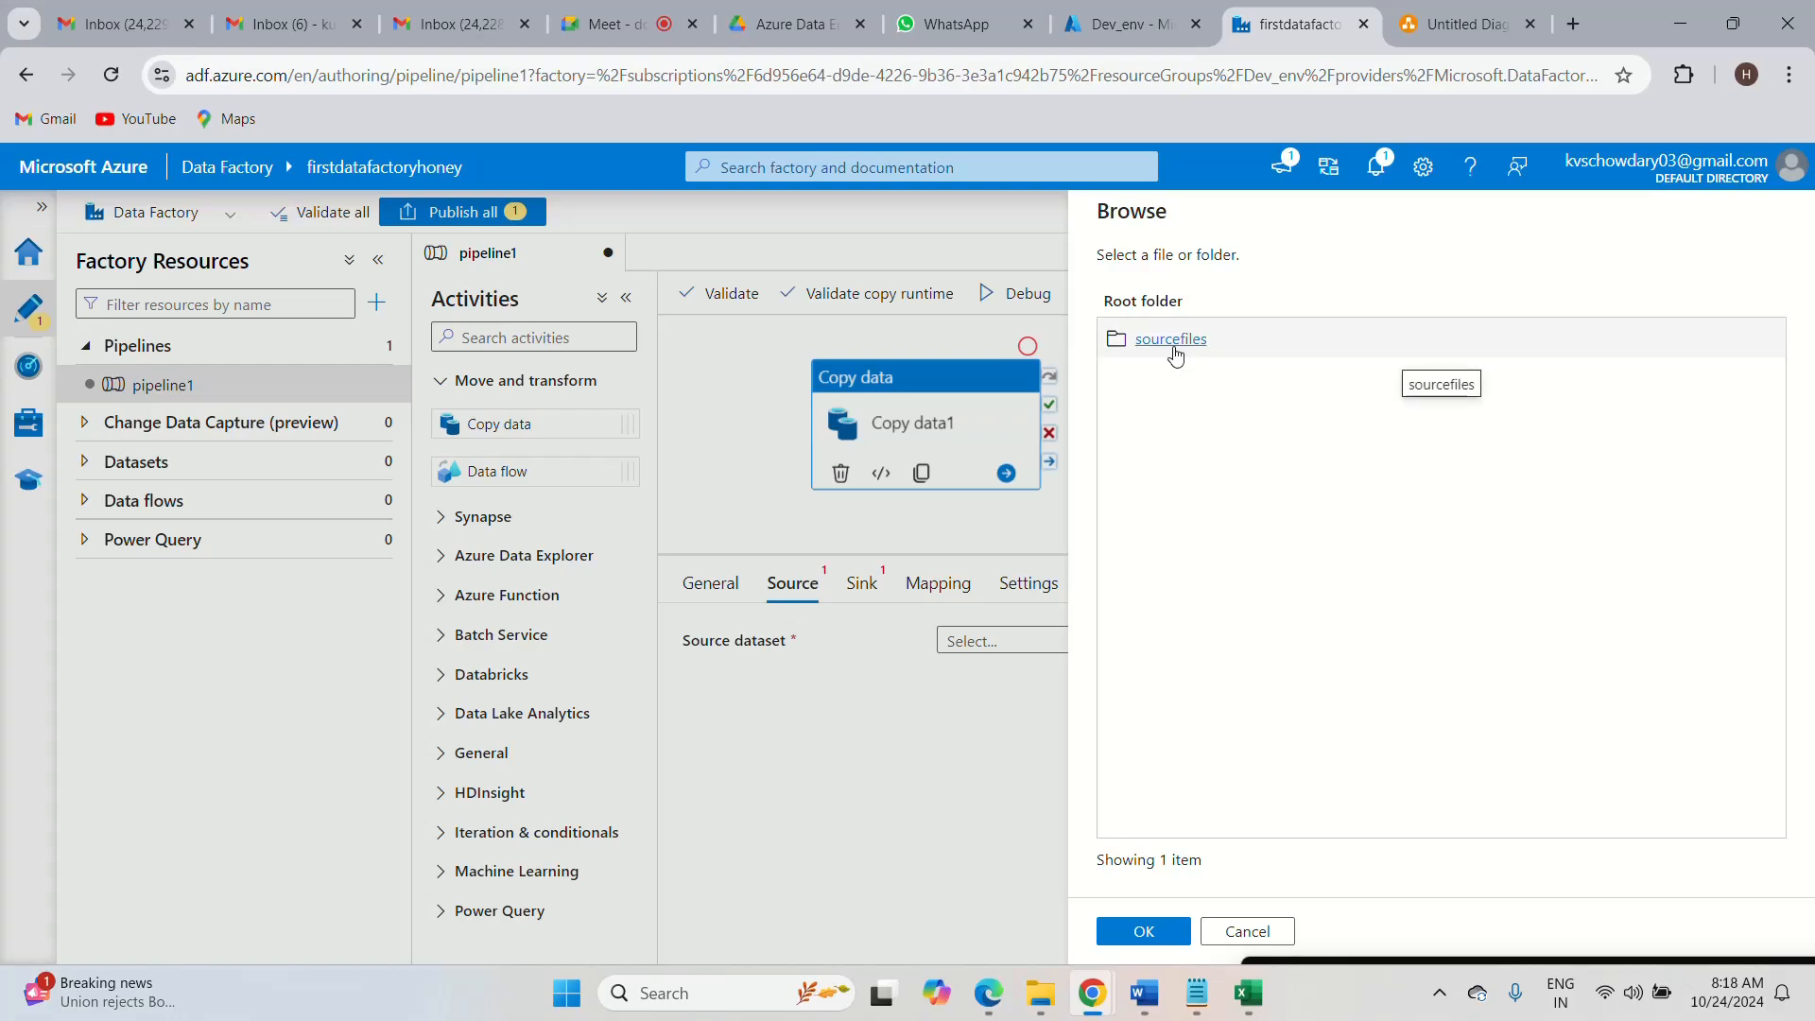
- In the Azure portal, examine the folders of the sourcefiles container in the vishnufiles storage account
click(1130, 24)
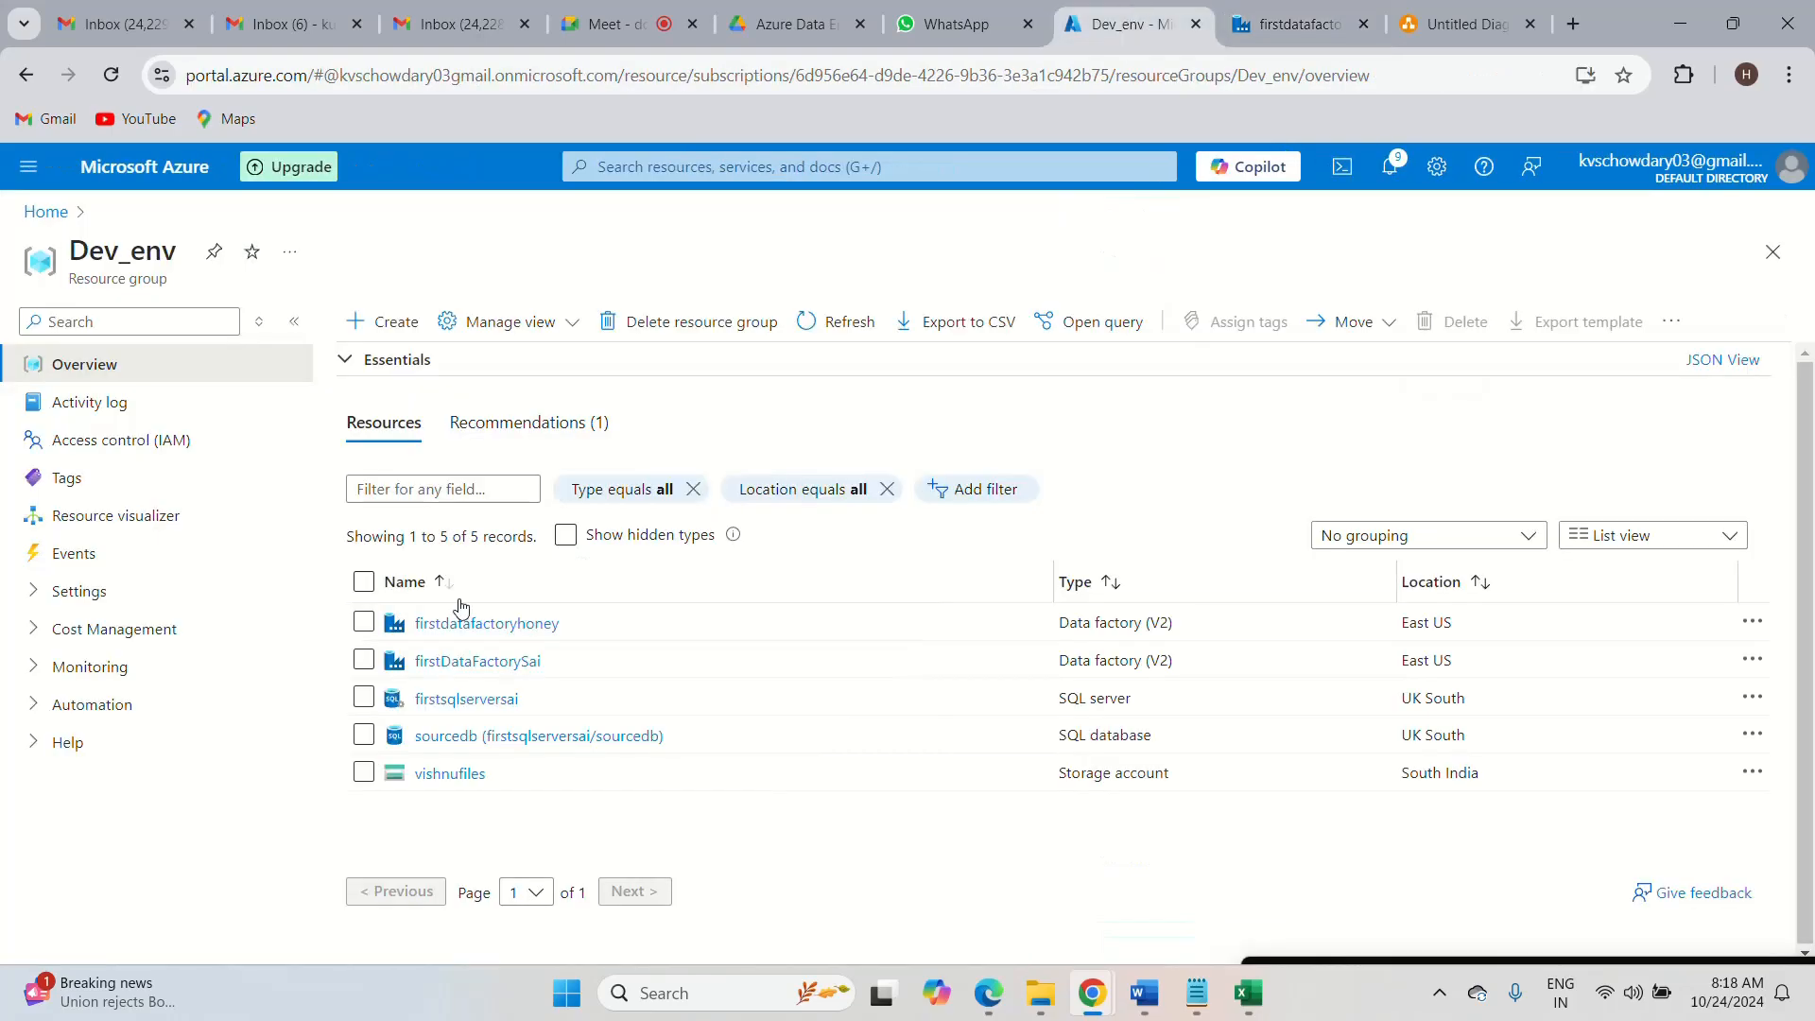
click(452, 776)
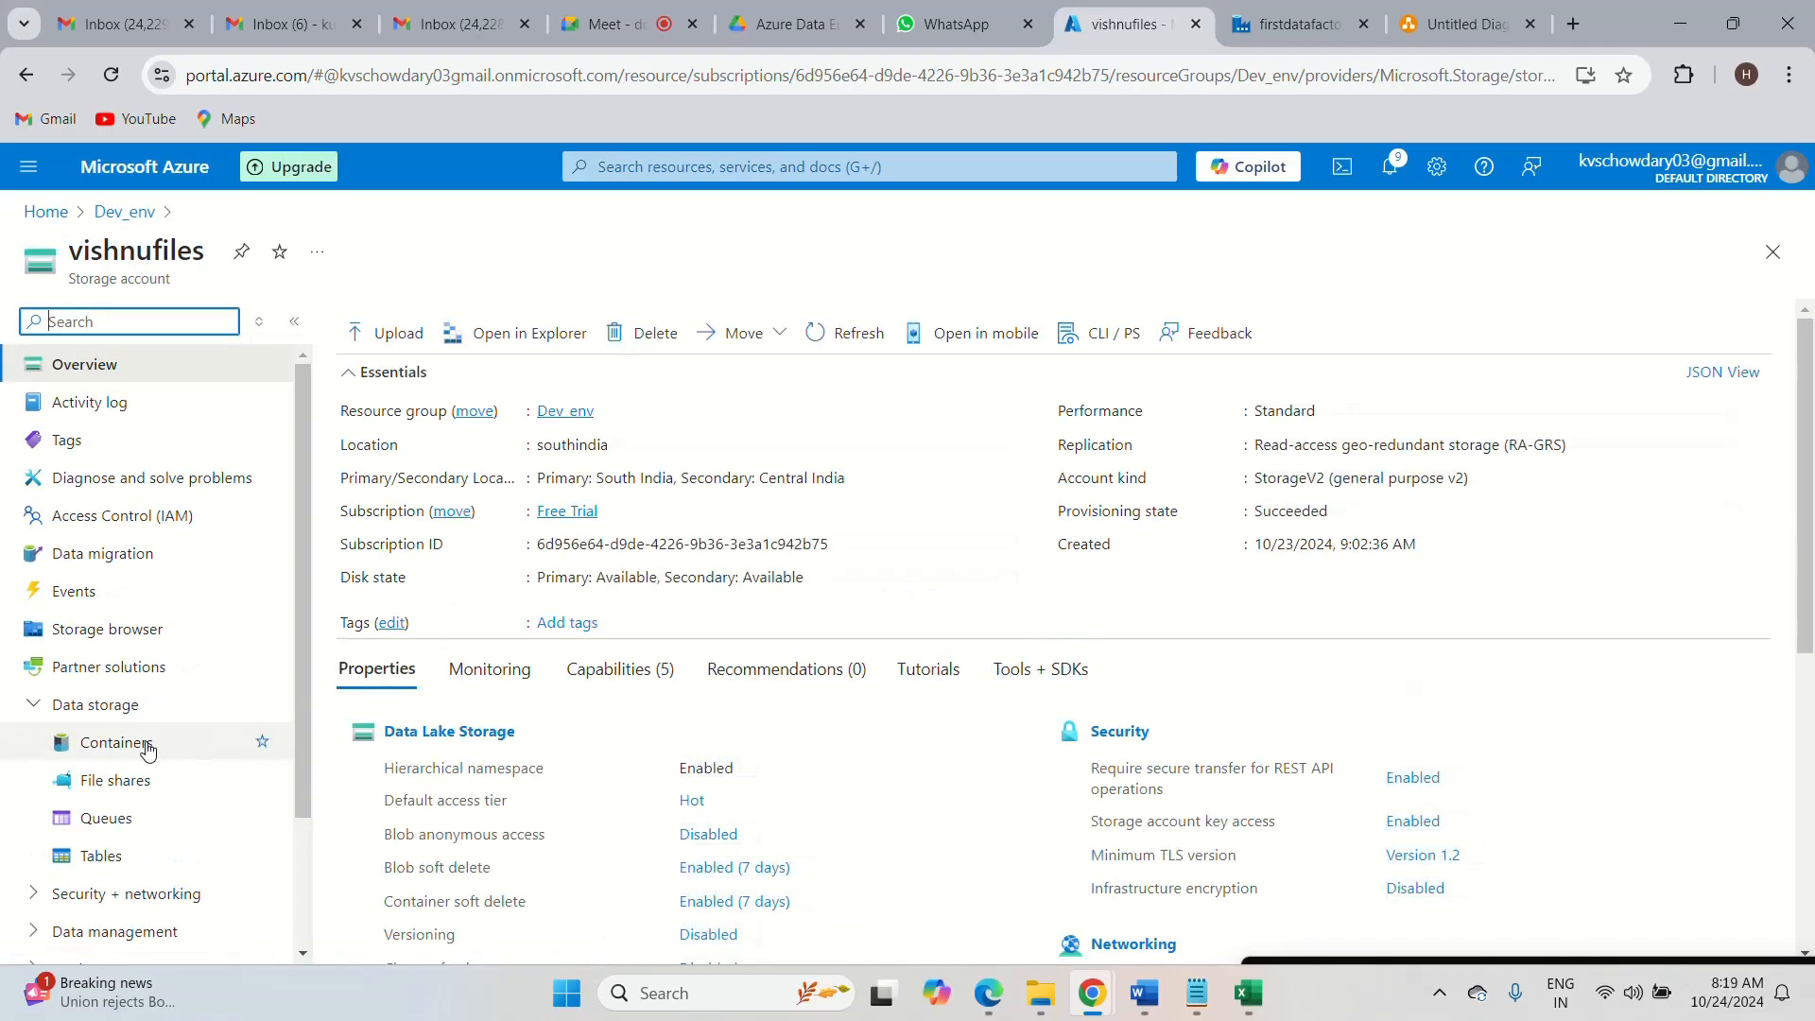
click(147, 747)
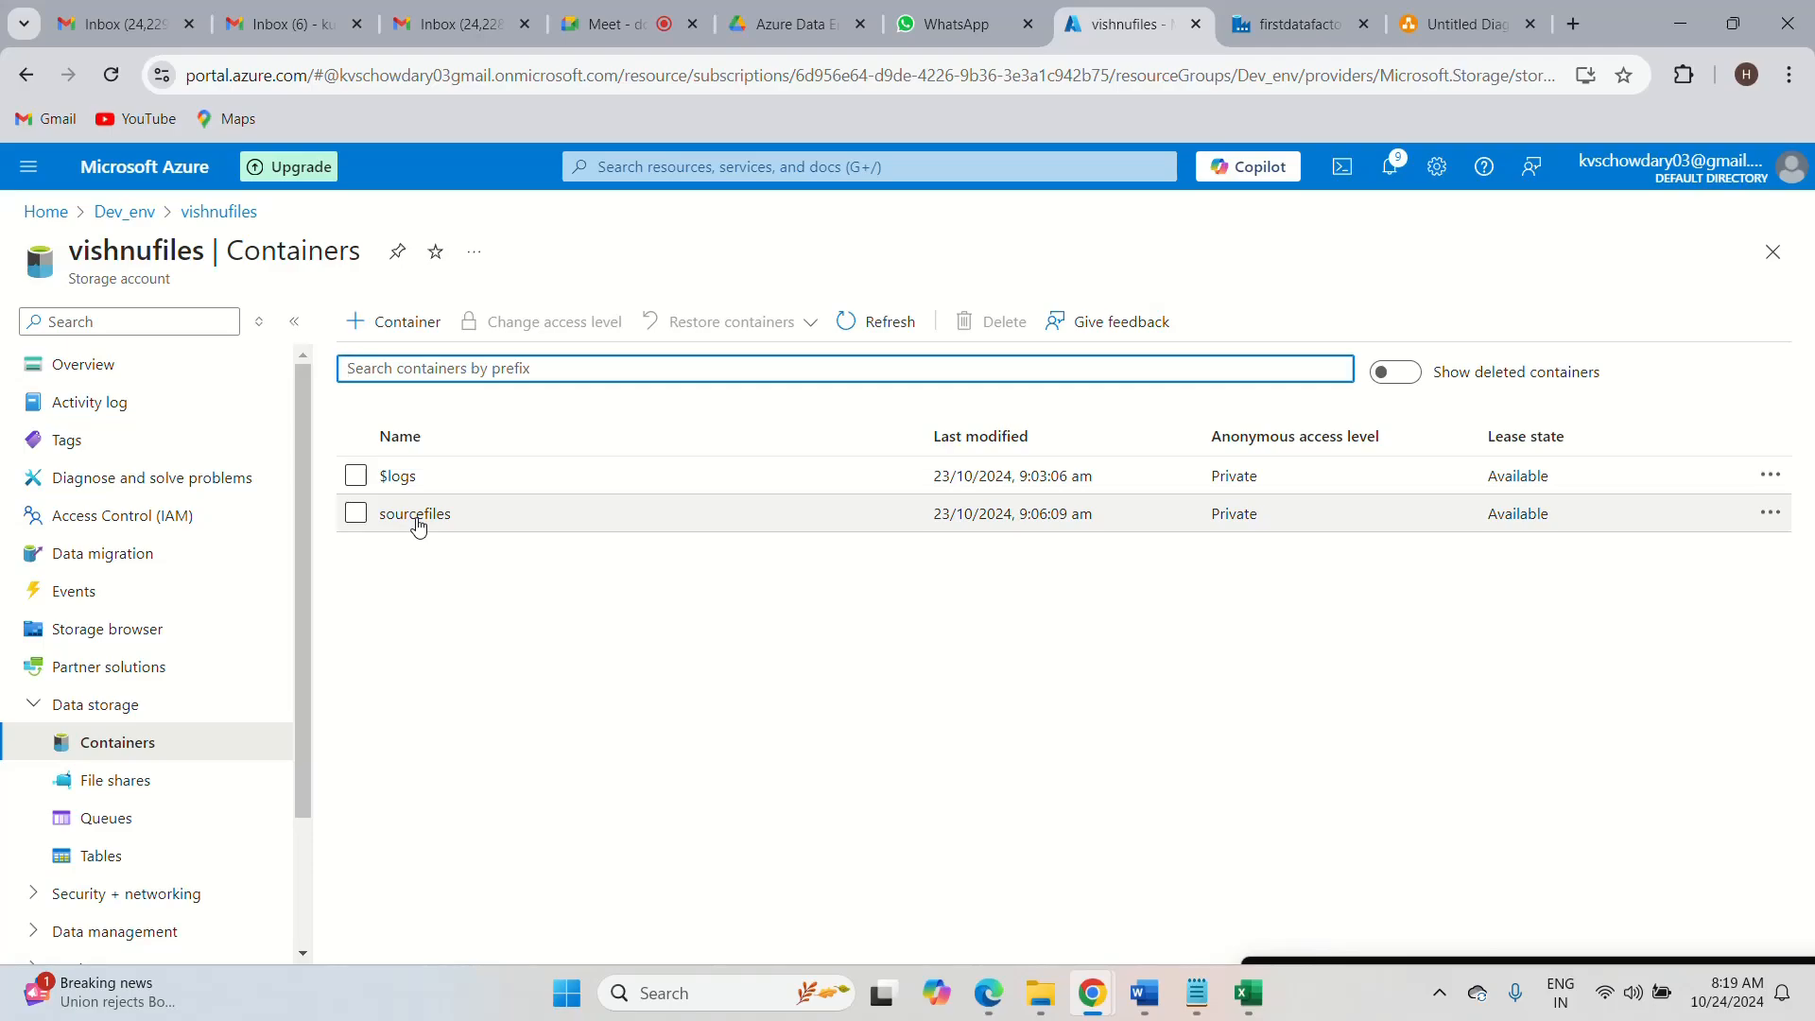
click(417, 520)
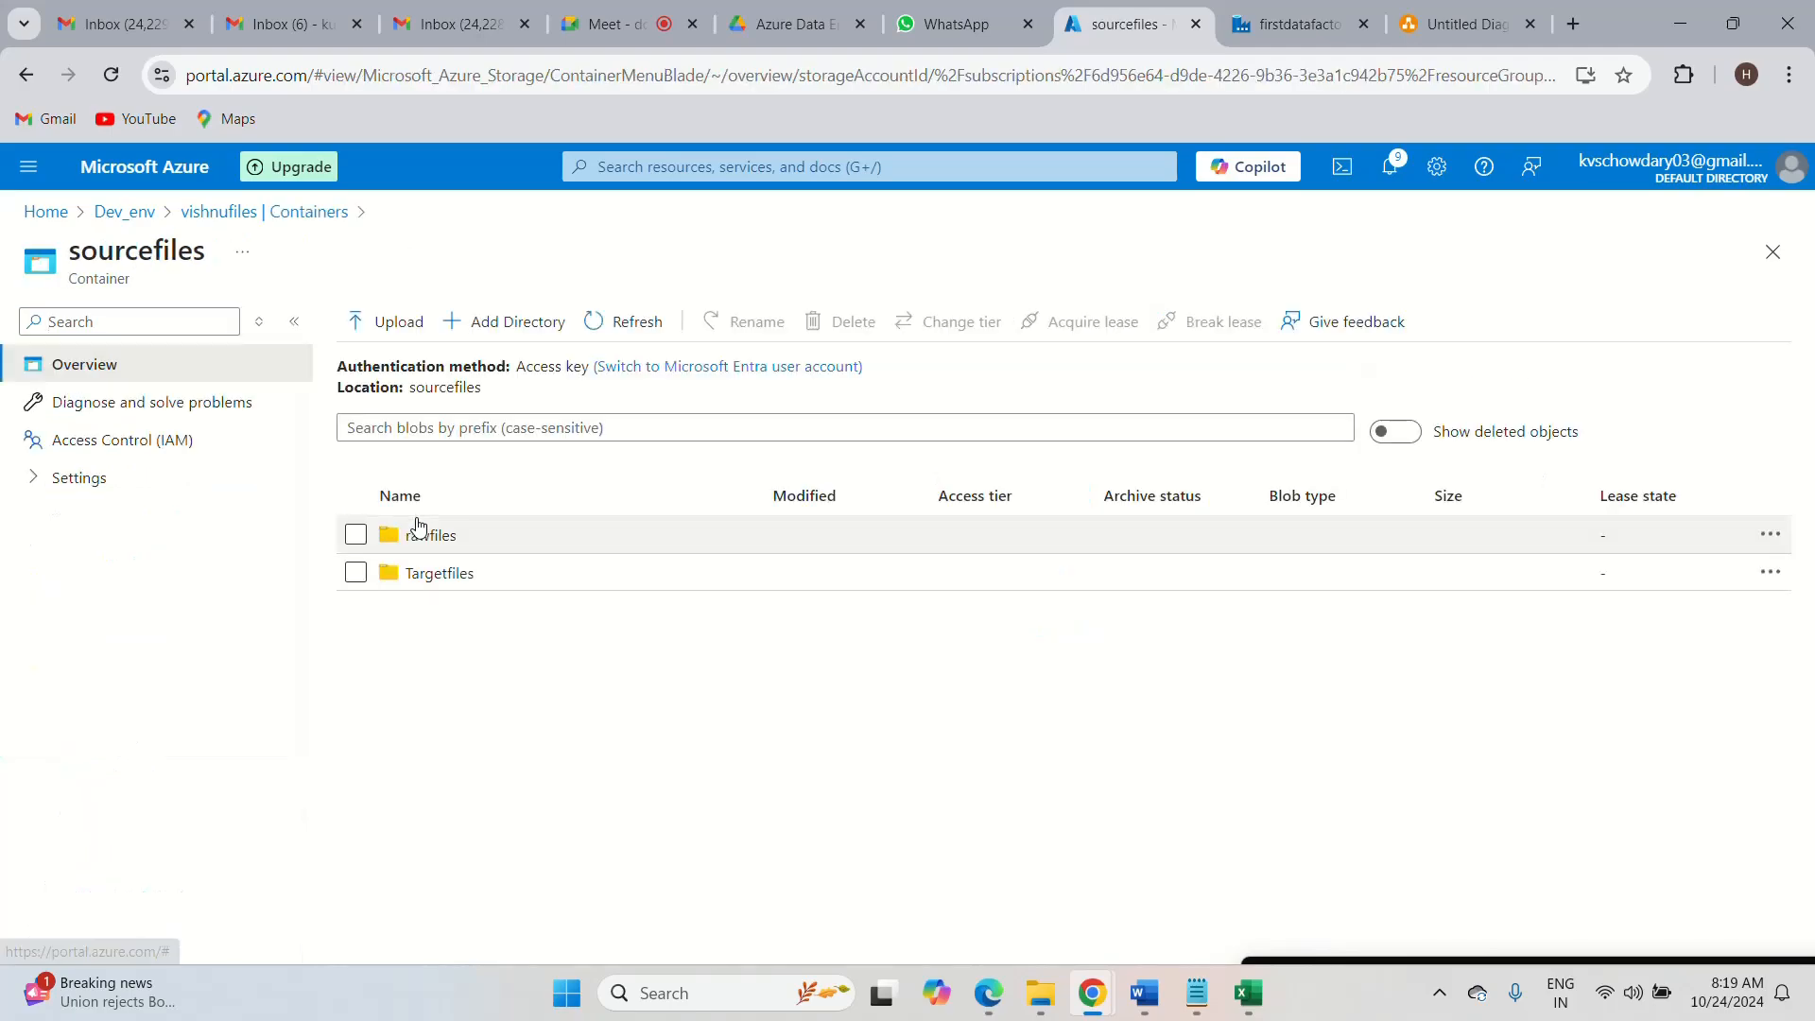
- Back in Azure Data Factory, set the DS_ADLS_rawfiles dataset's file path to Employee.csv in the rawfiles folder of sourcefiles
click(1297, 31)
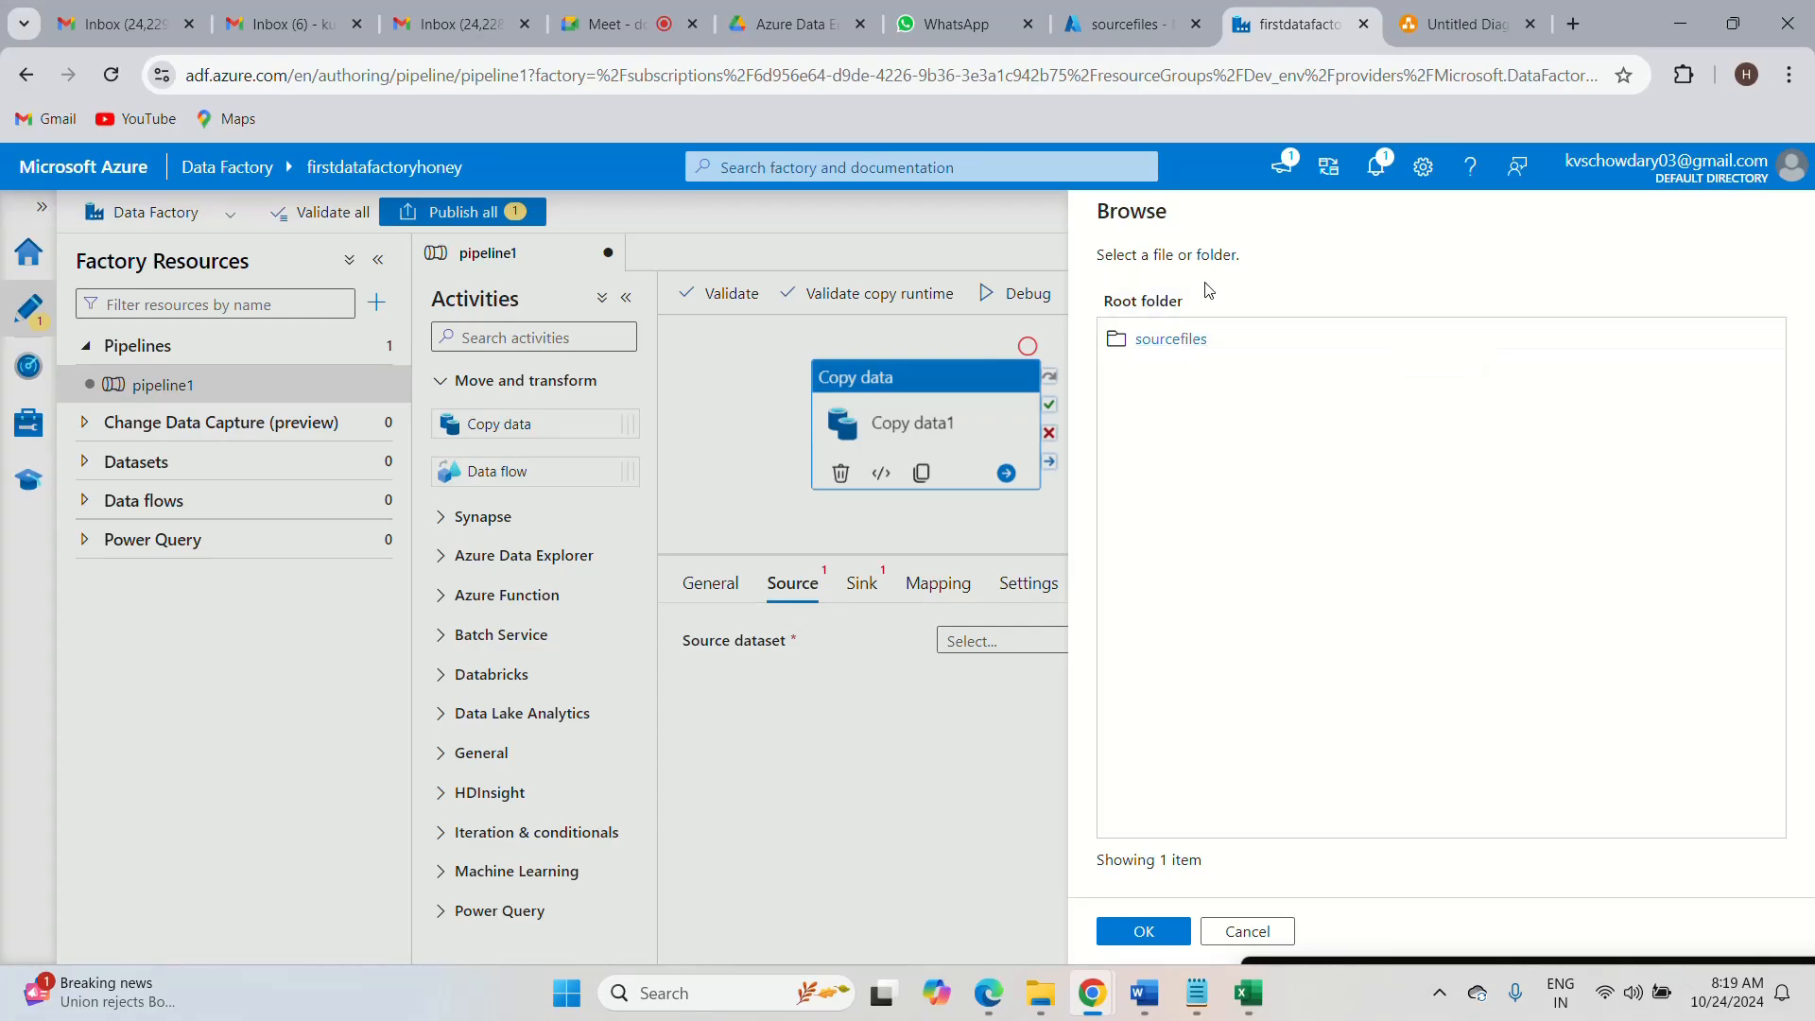
click(1179, 346)
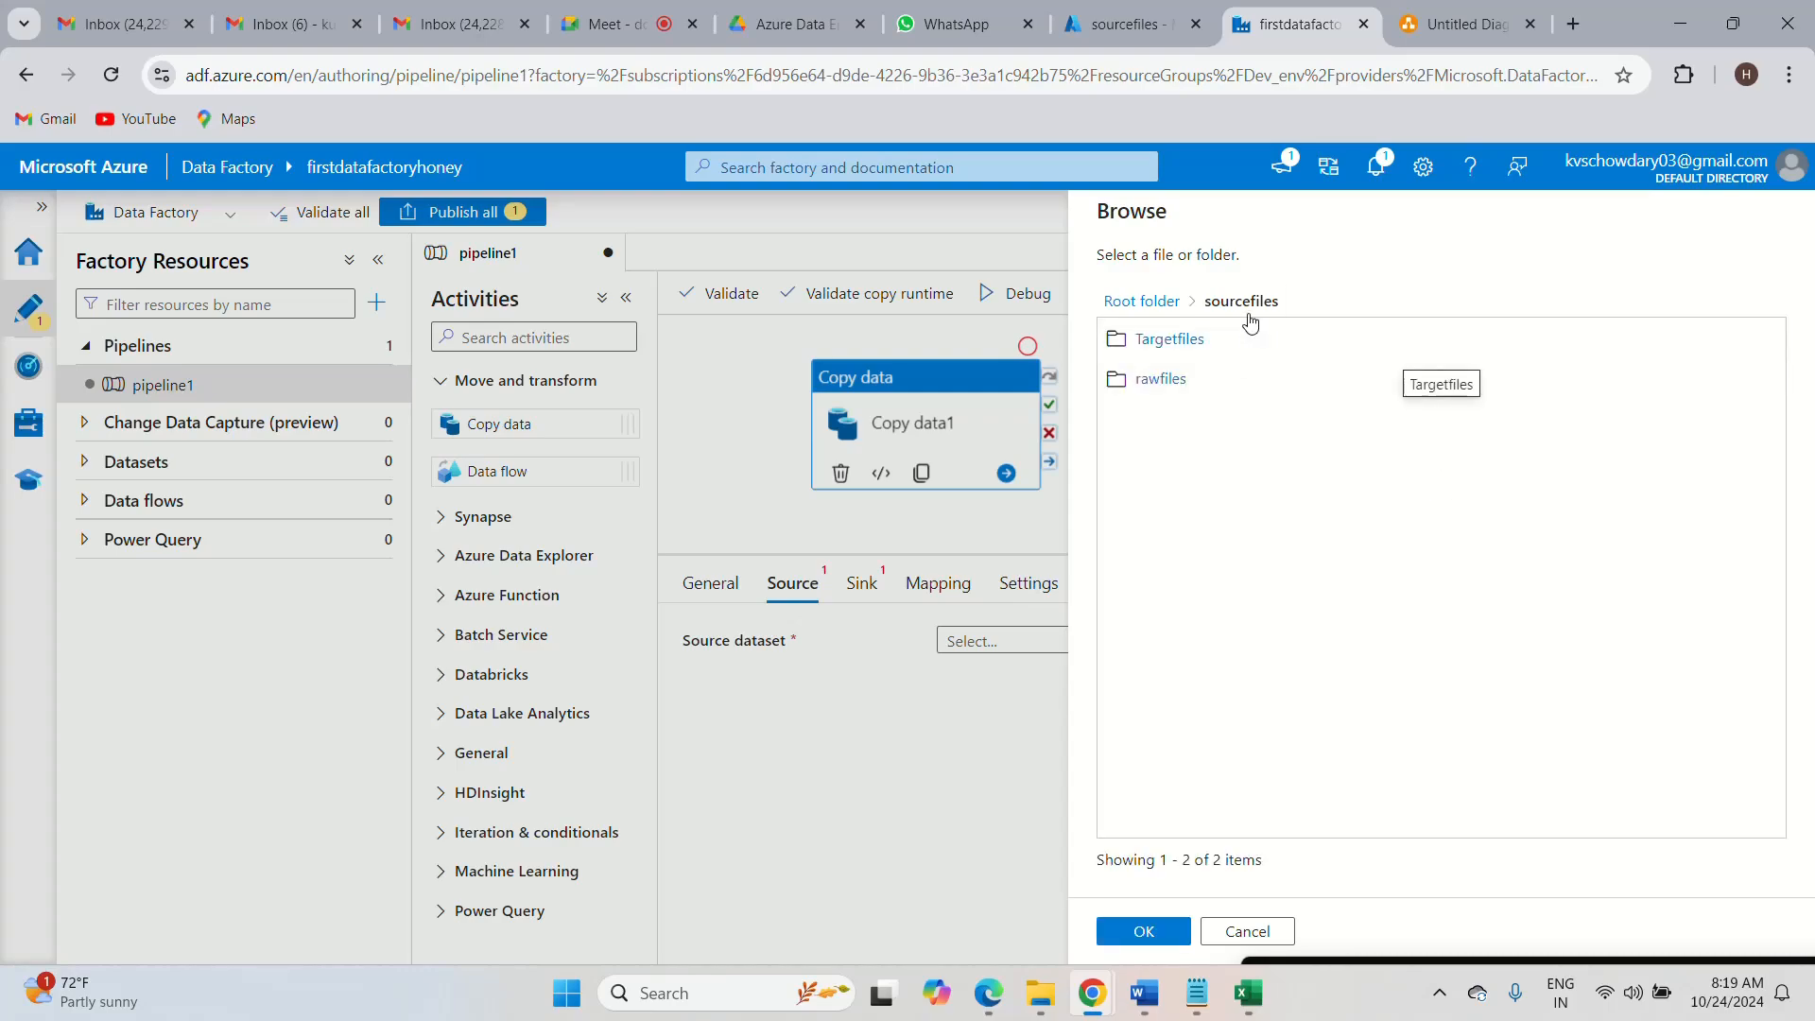
click(1162, 380)
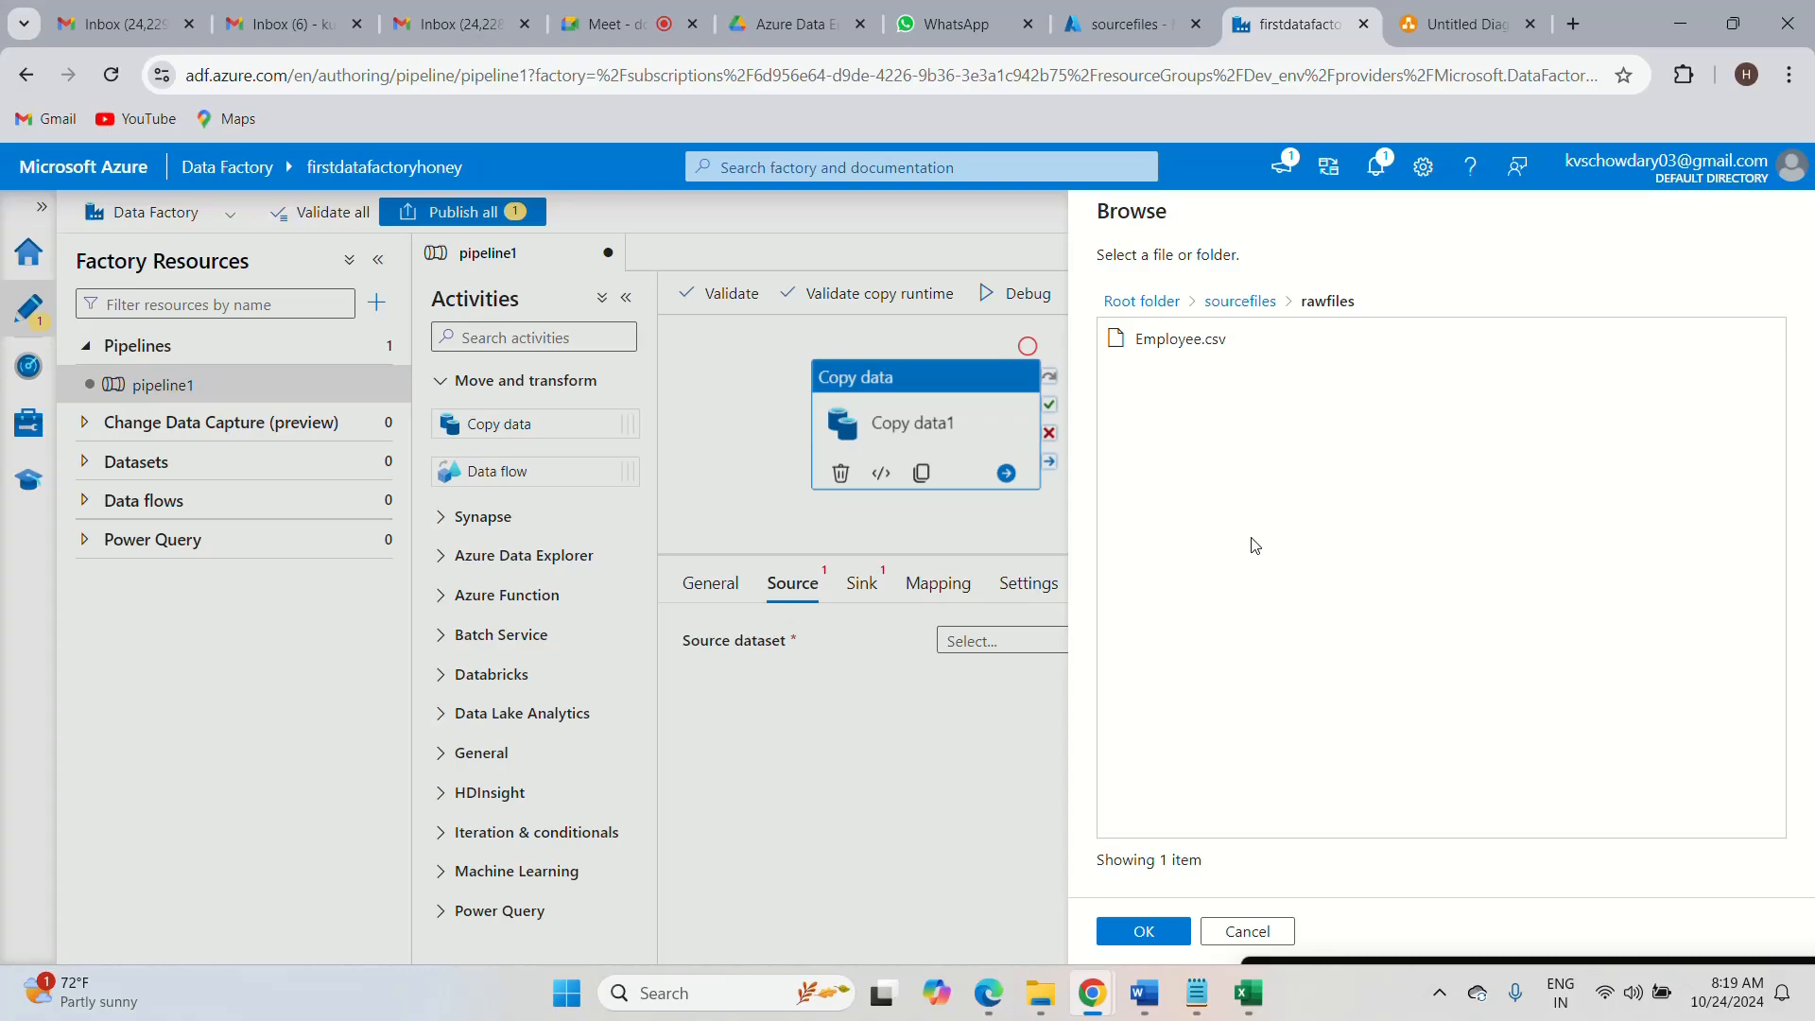
click(1170, 351)
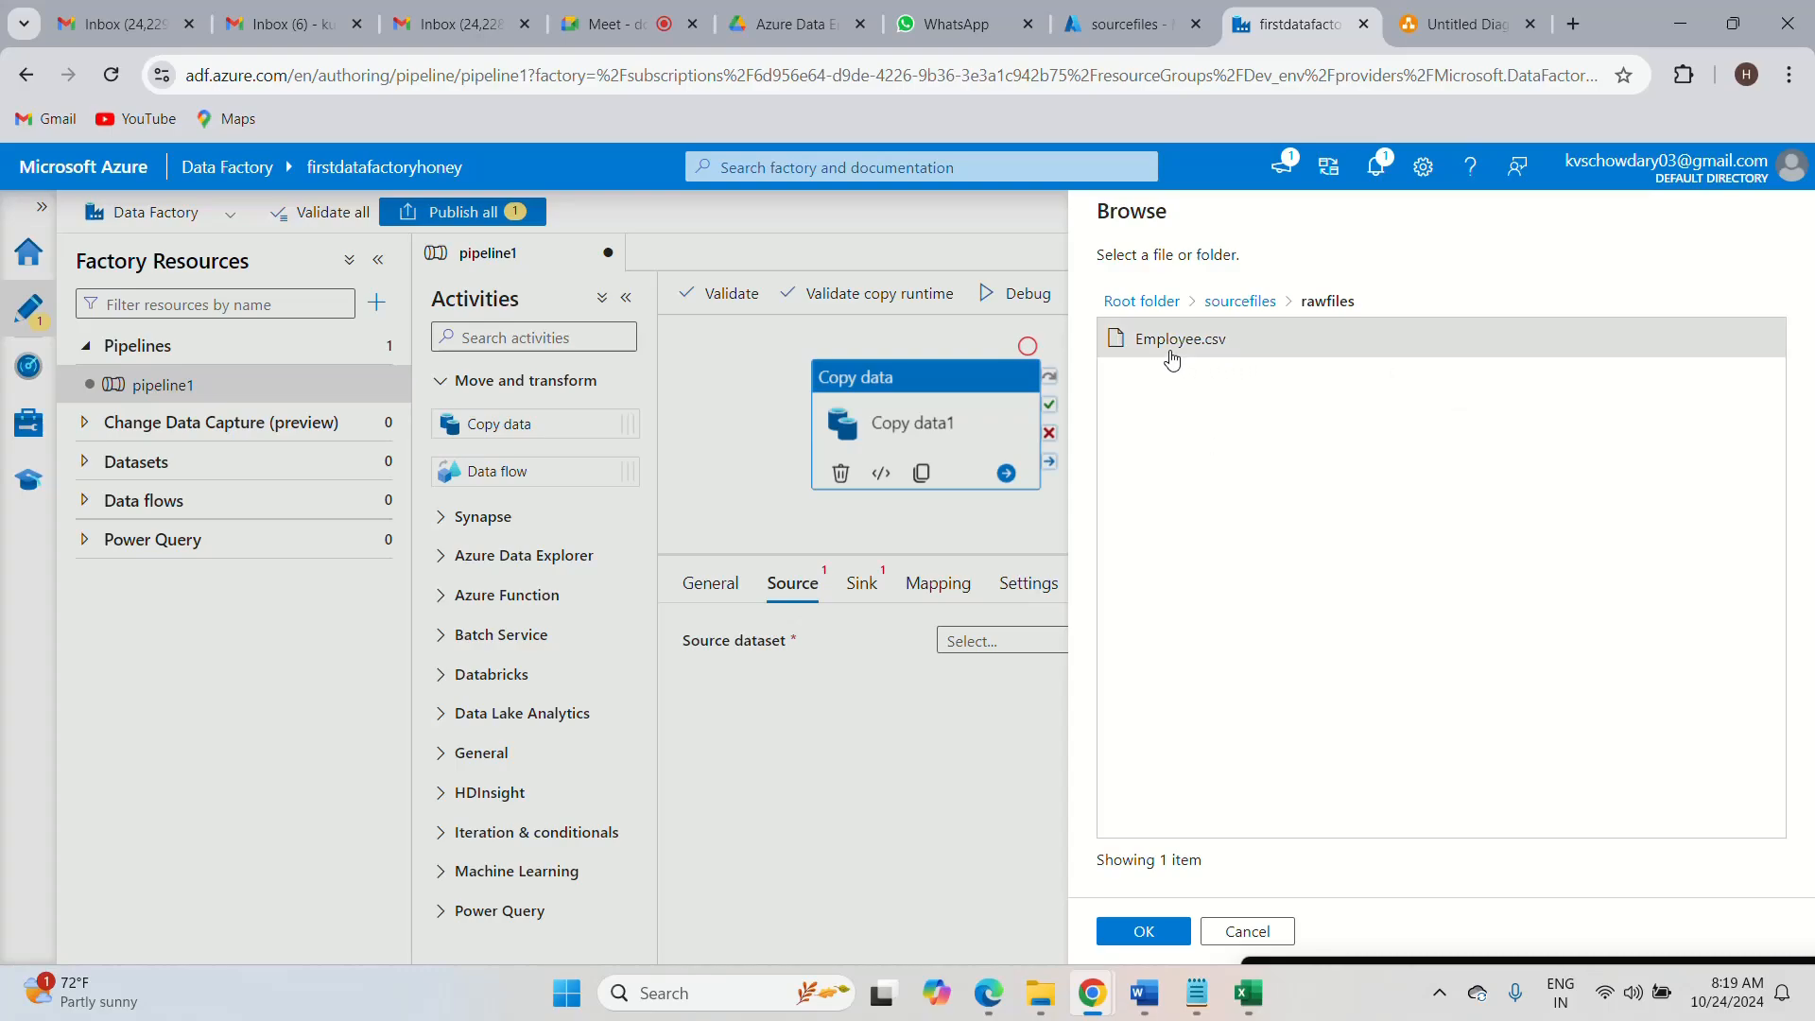
click(1142, 936)
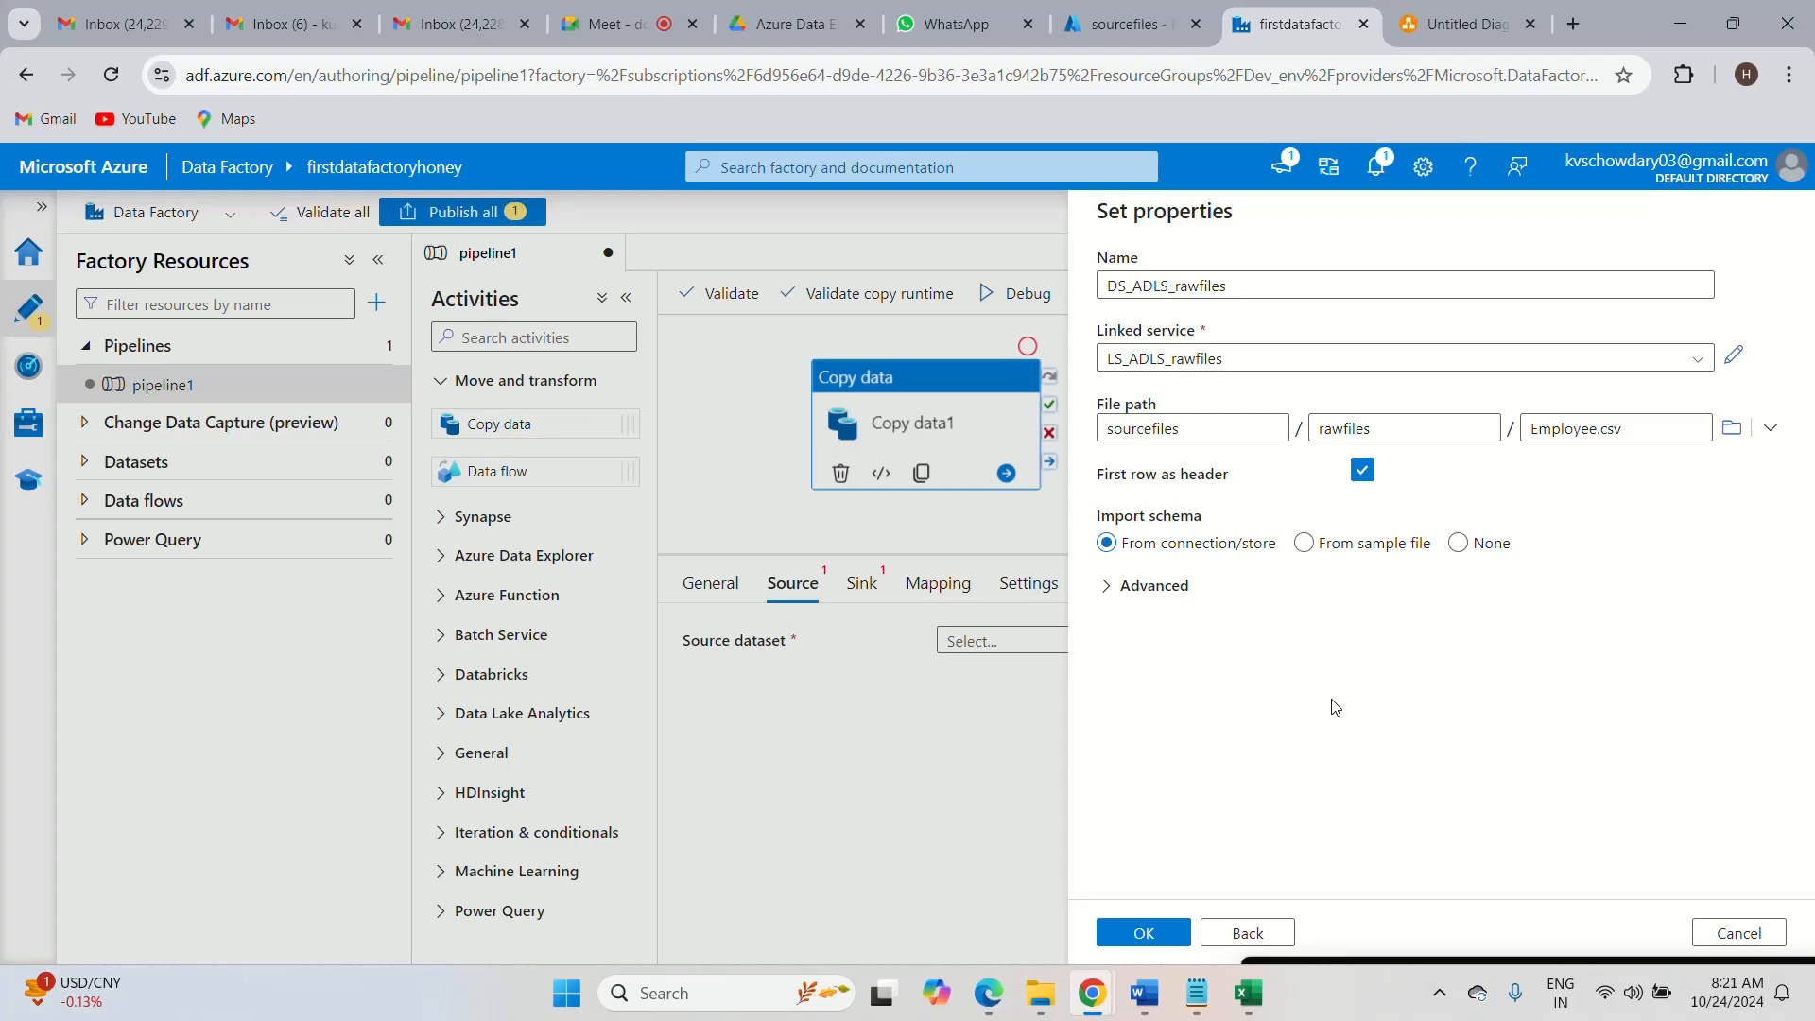
- In the Azure portal, trace the source path from the Dev_env resource group through vishnufiles and sourcefiles into the rawfiles folder
click(1122, 23)
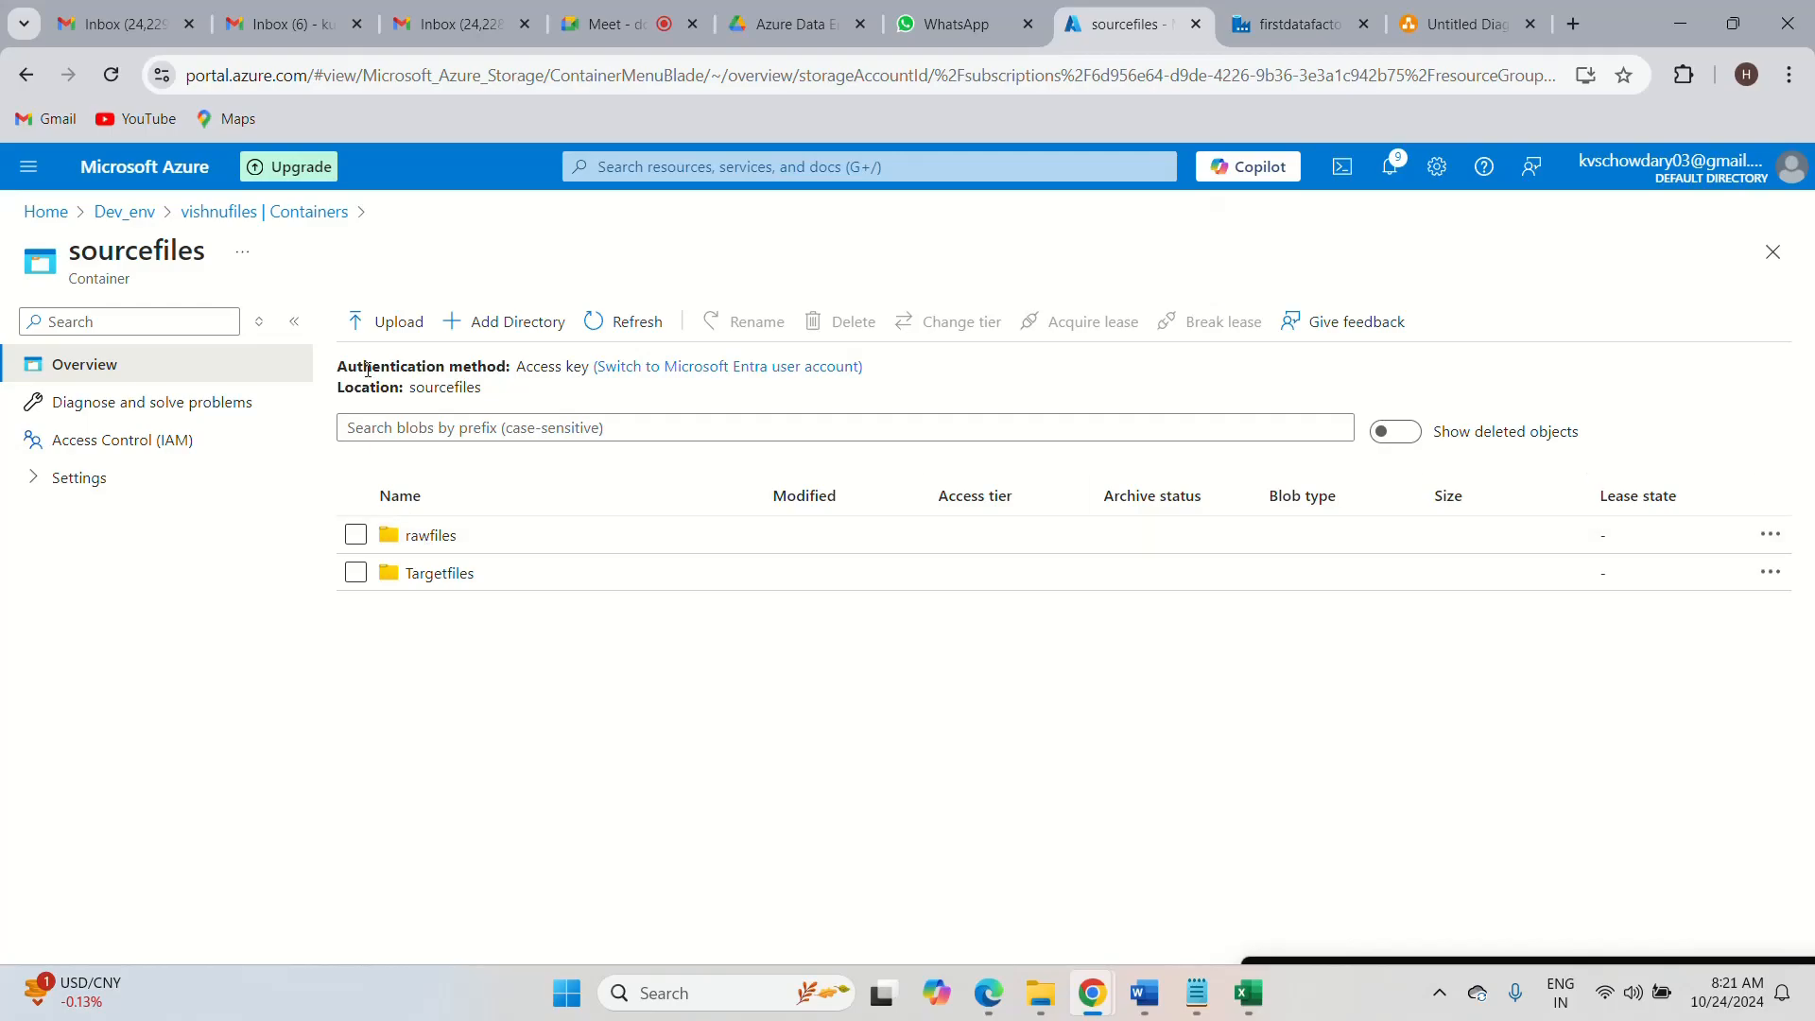
click(209, 225)
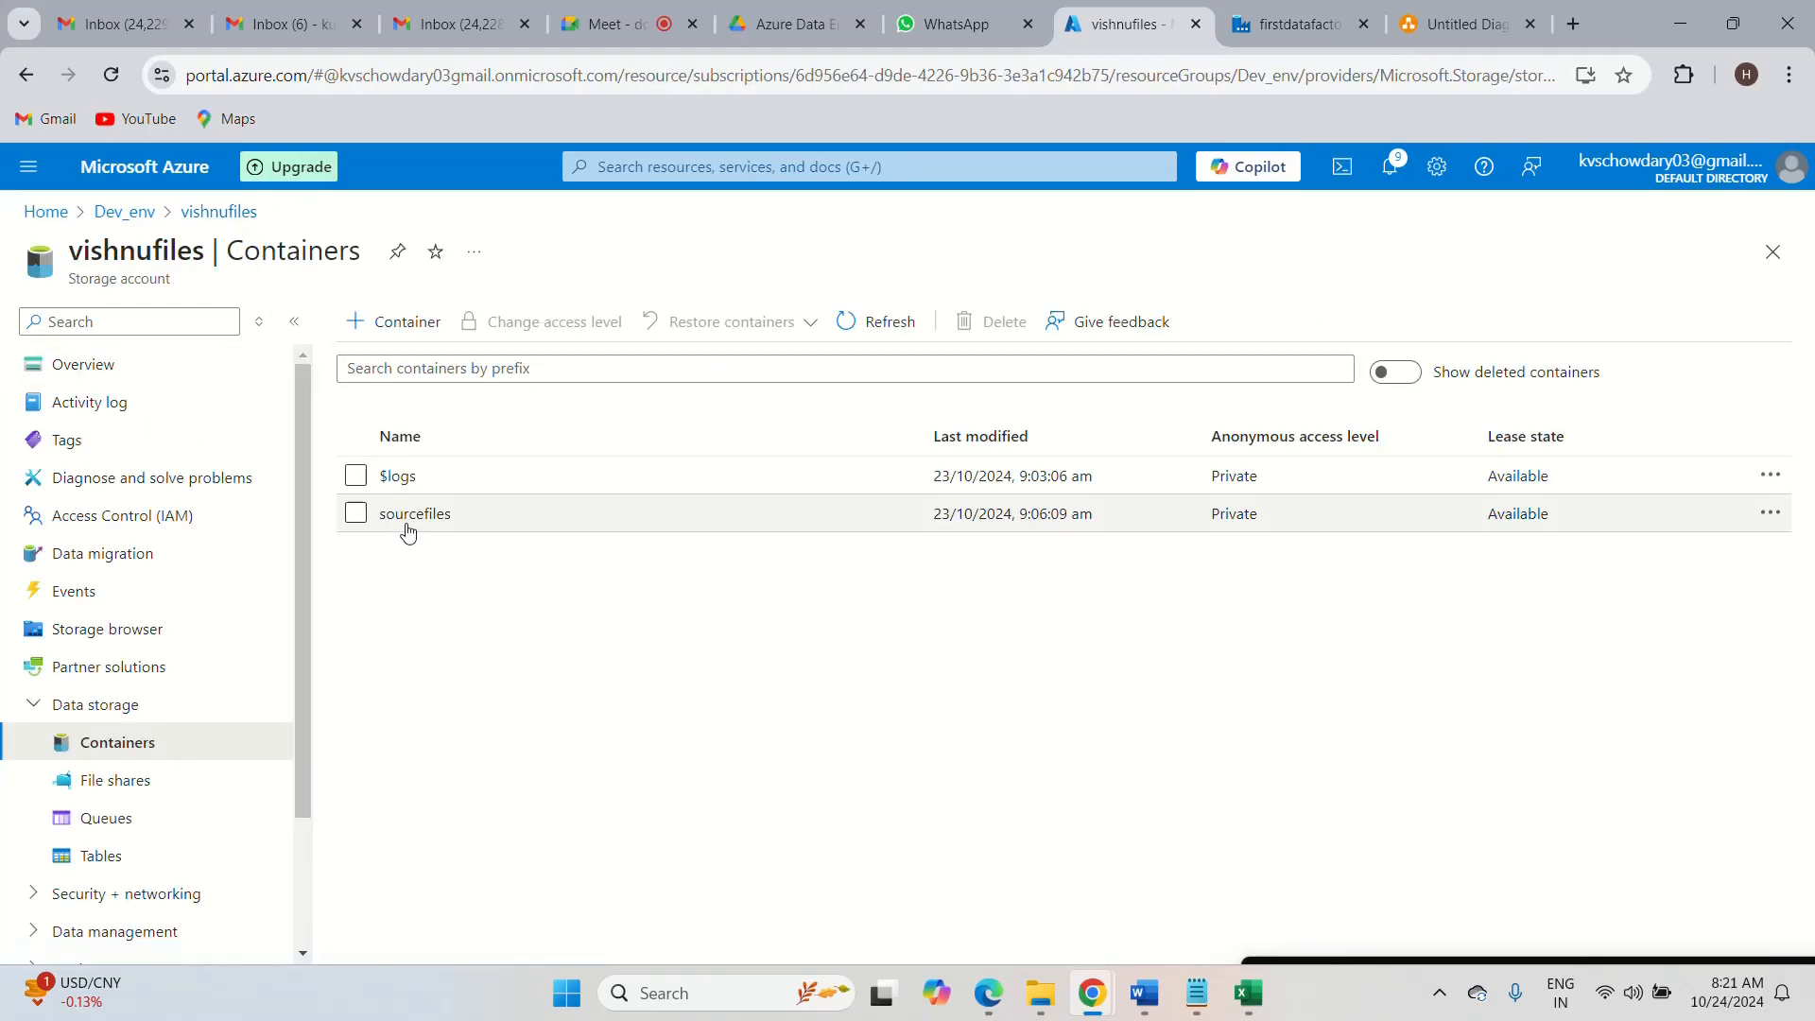
click(131, 230)
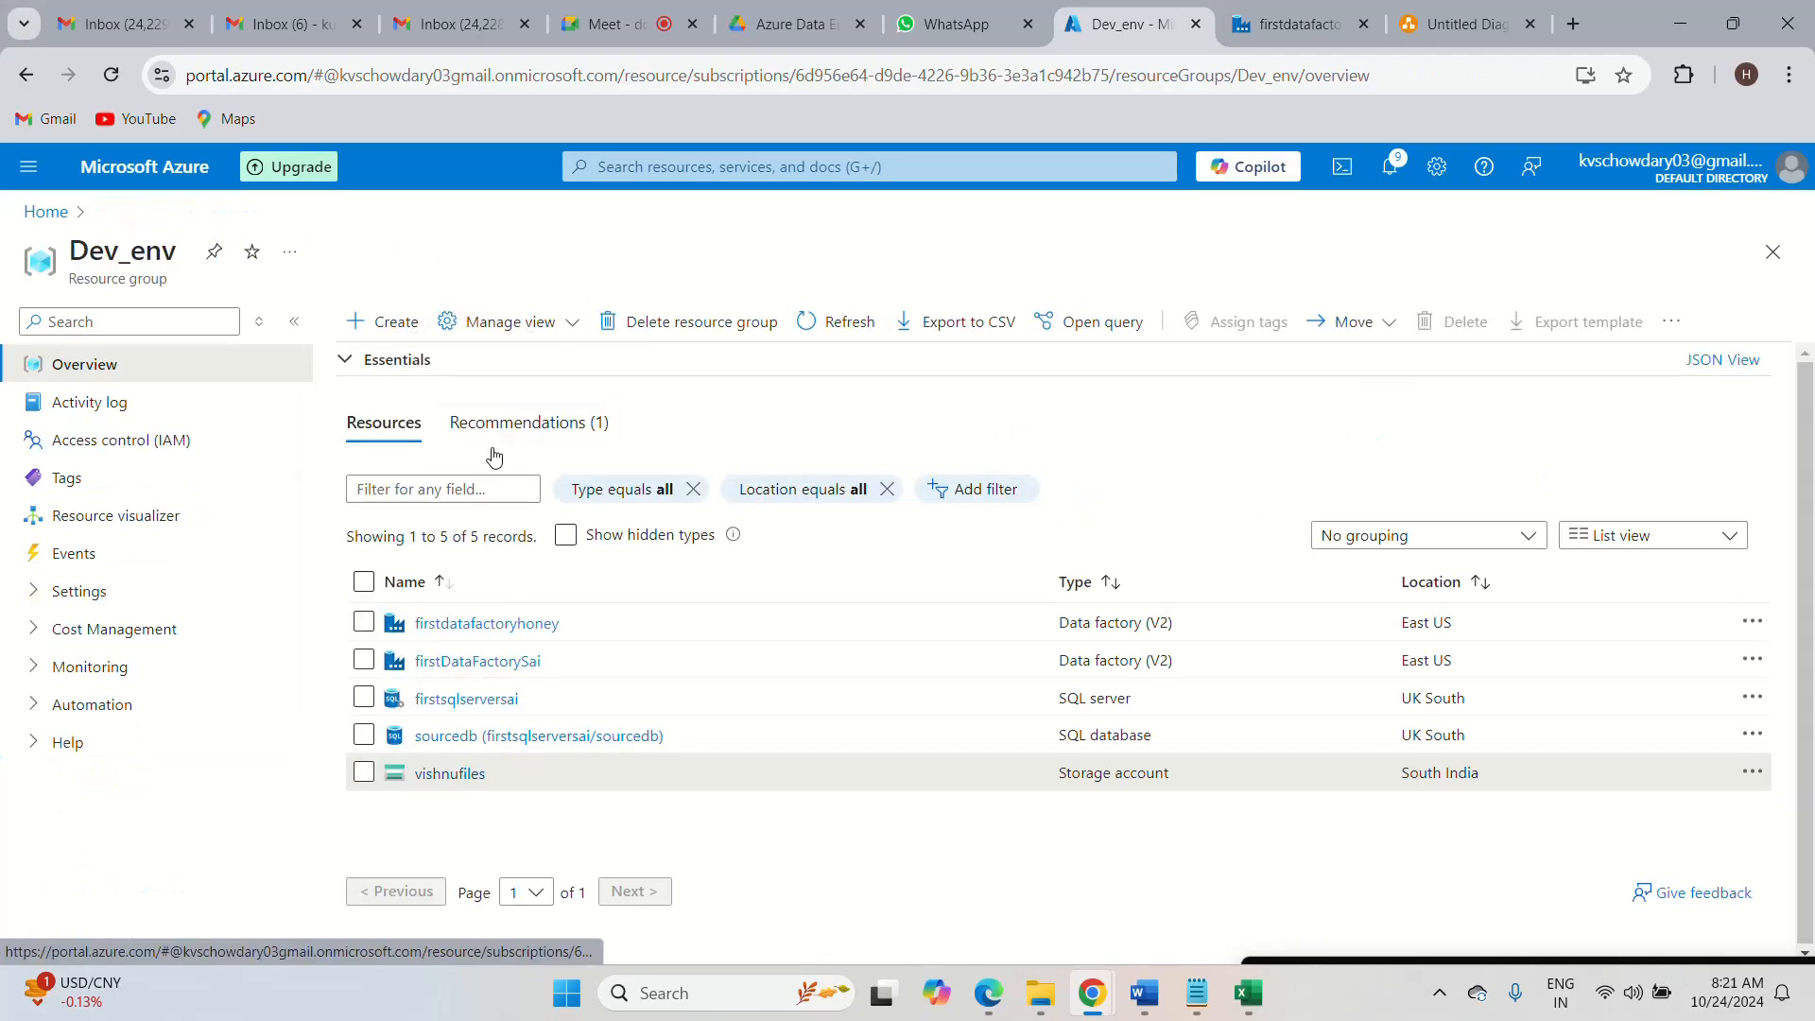
click(449, 773)
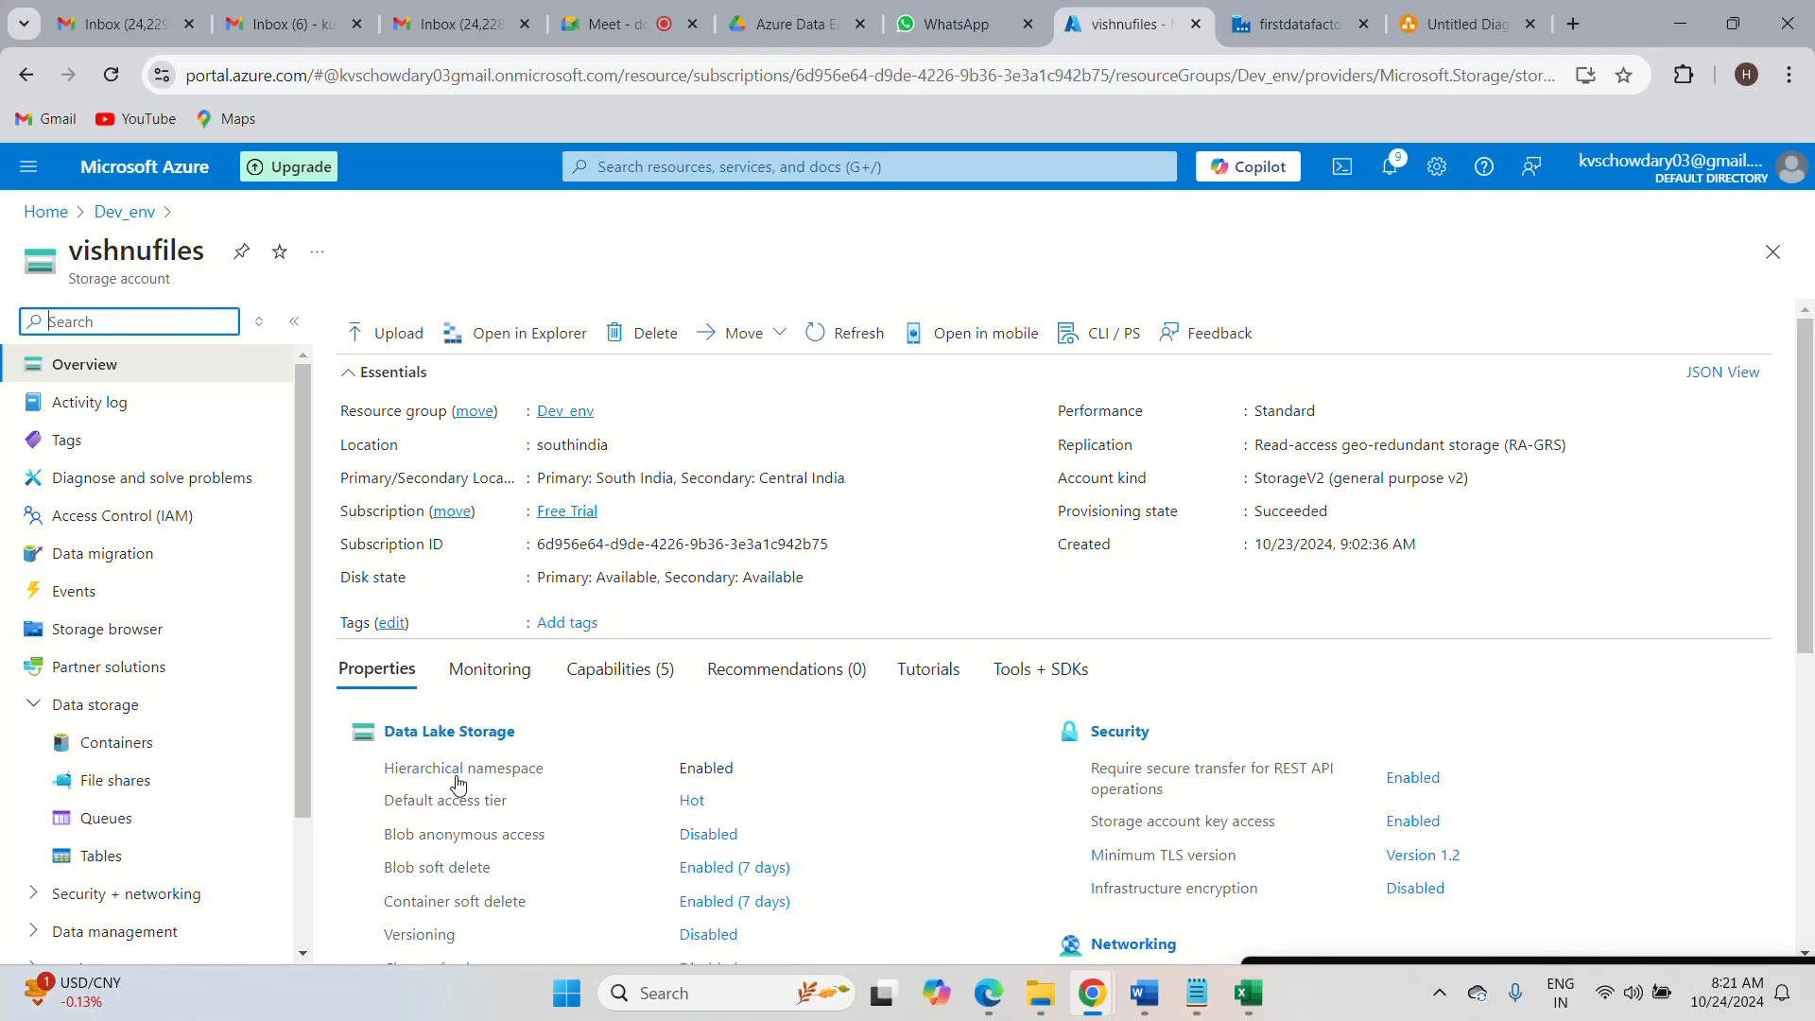
click(172, 752)
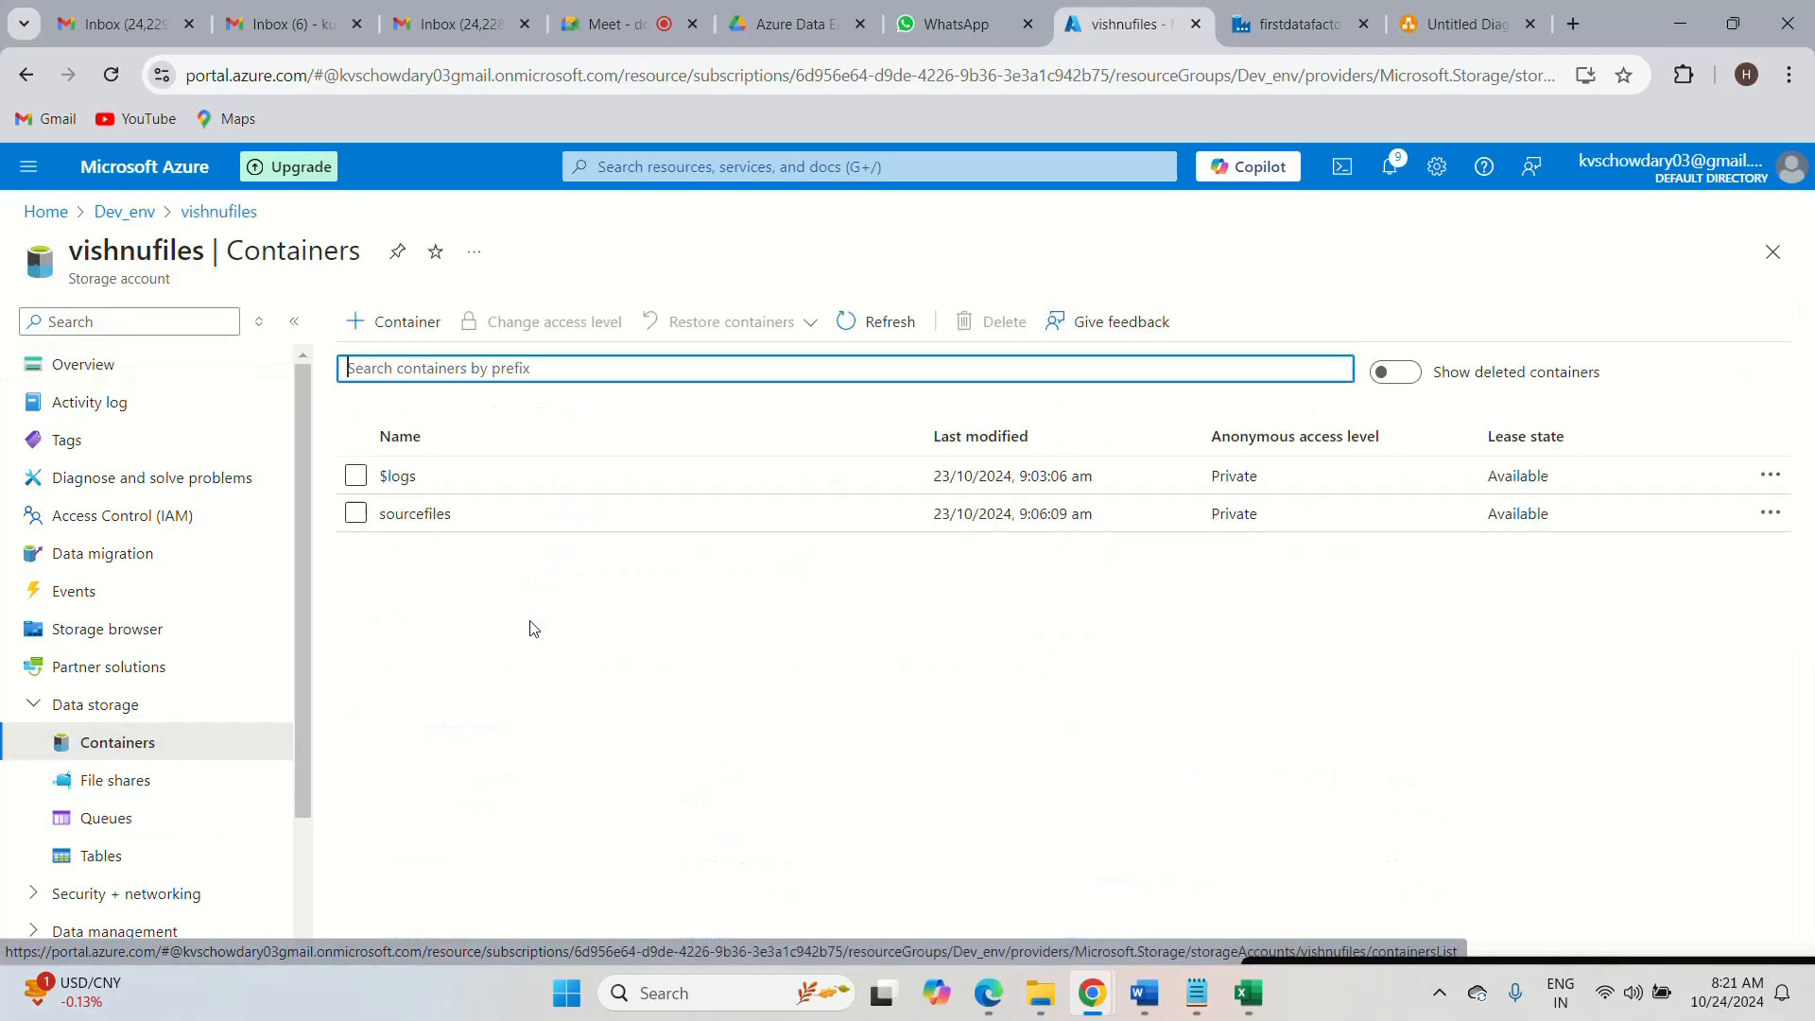
click(432, 521)
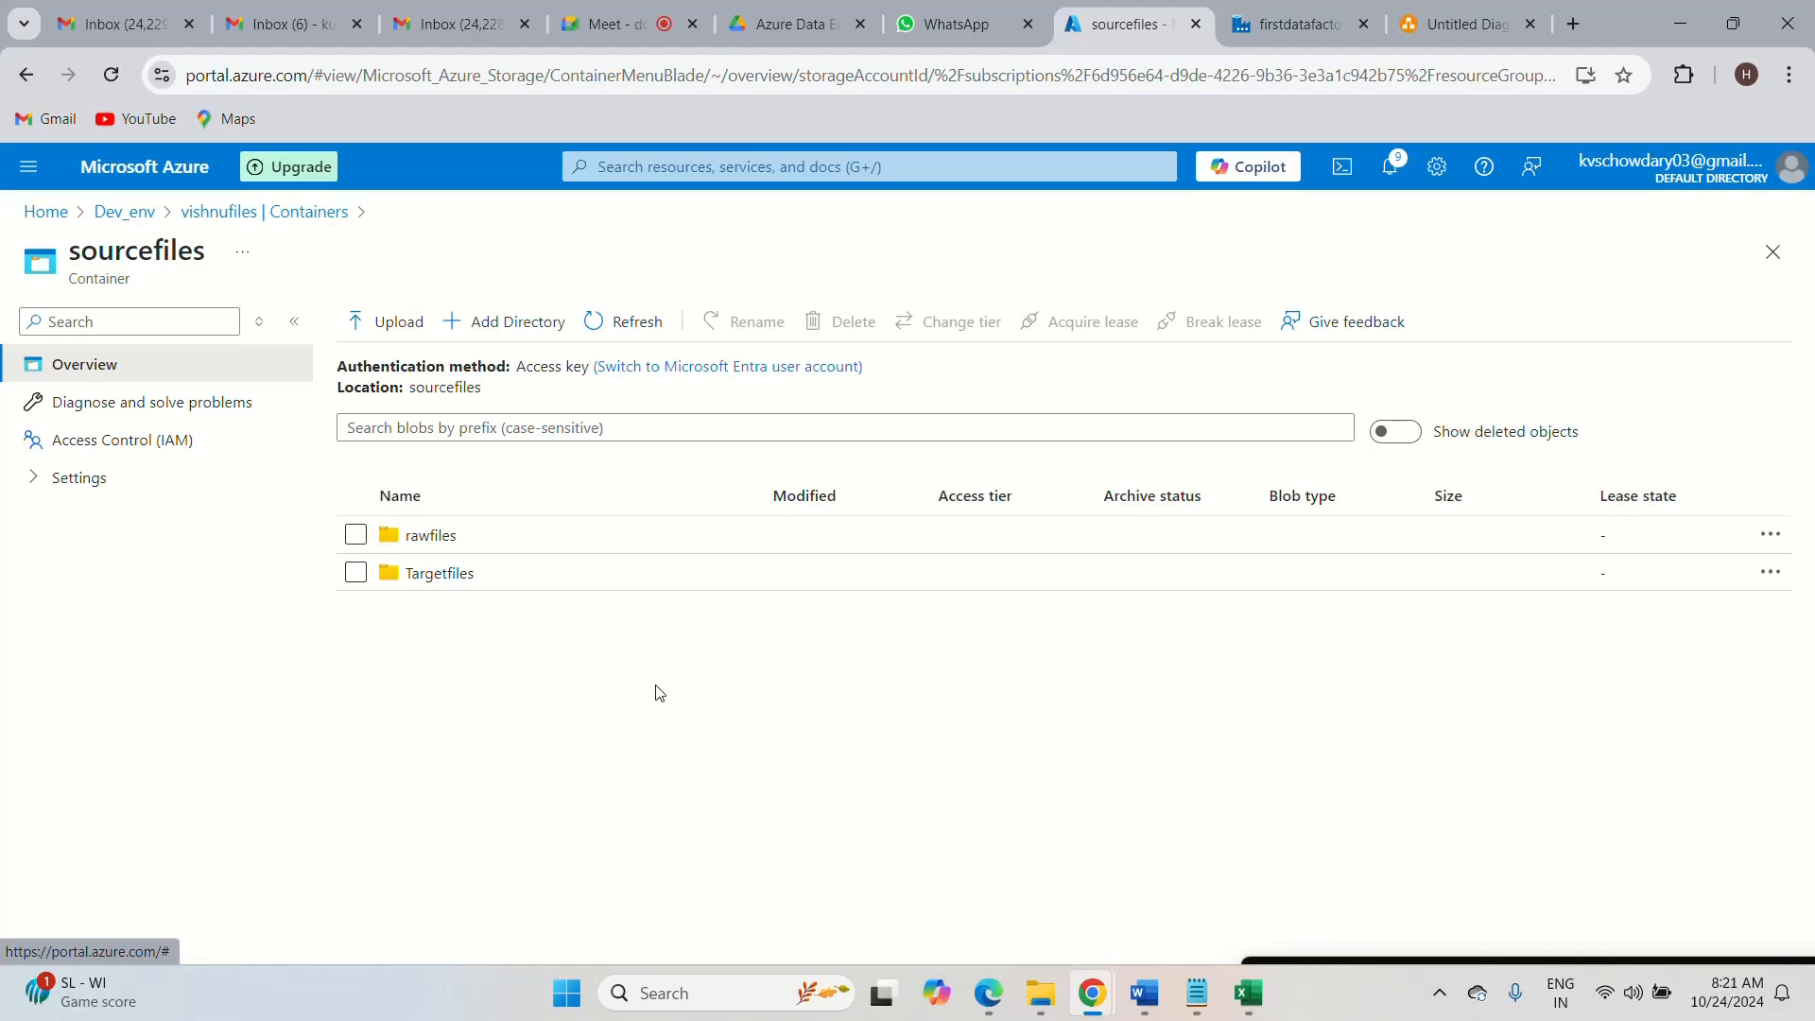
click(431, 536)
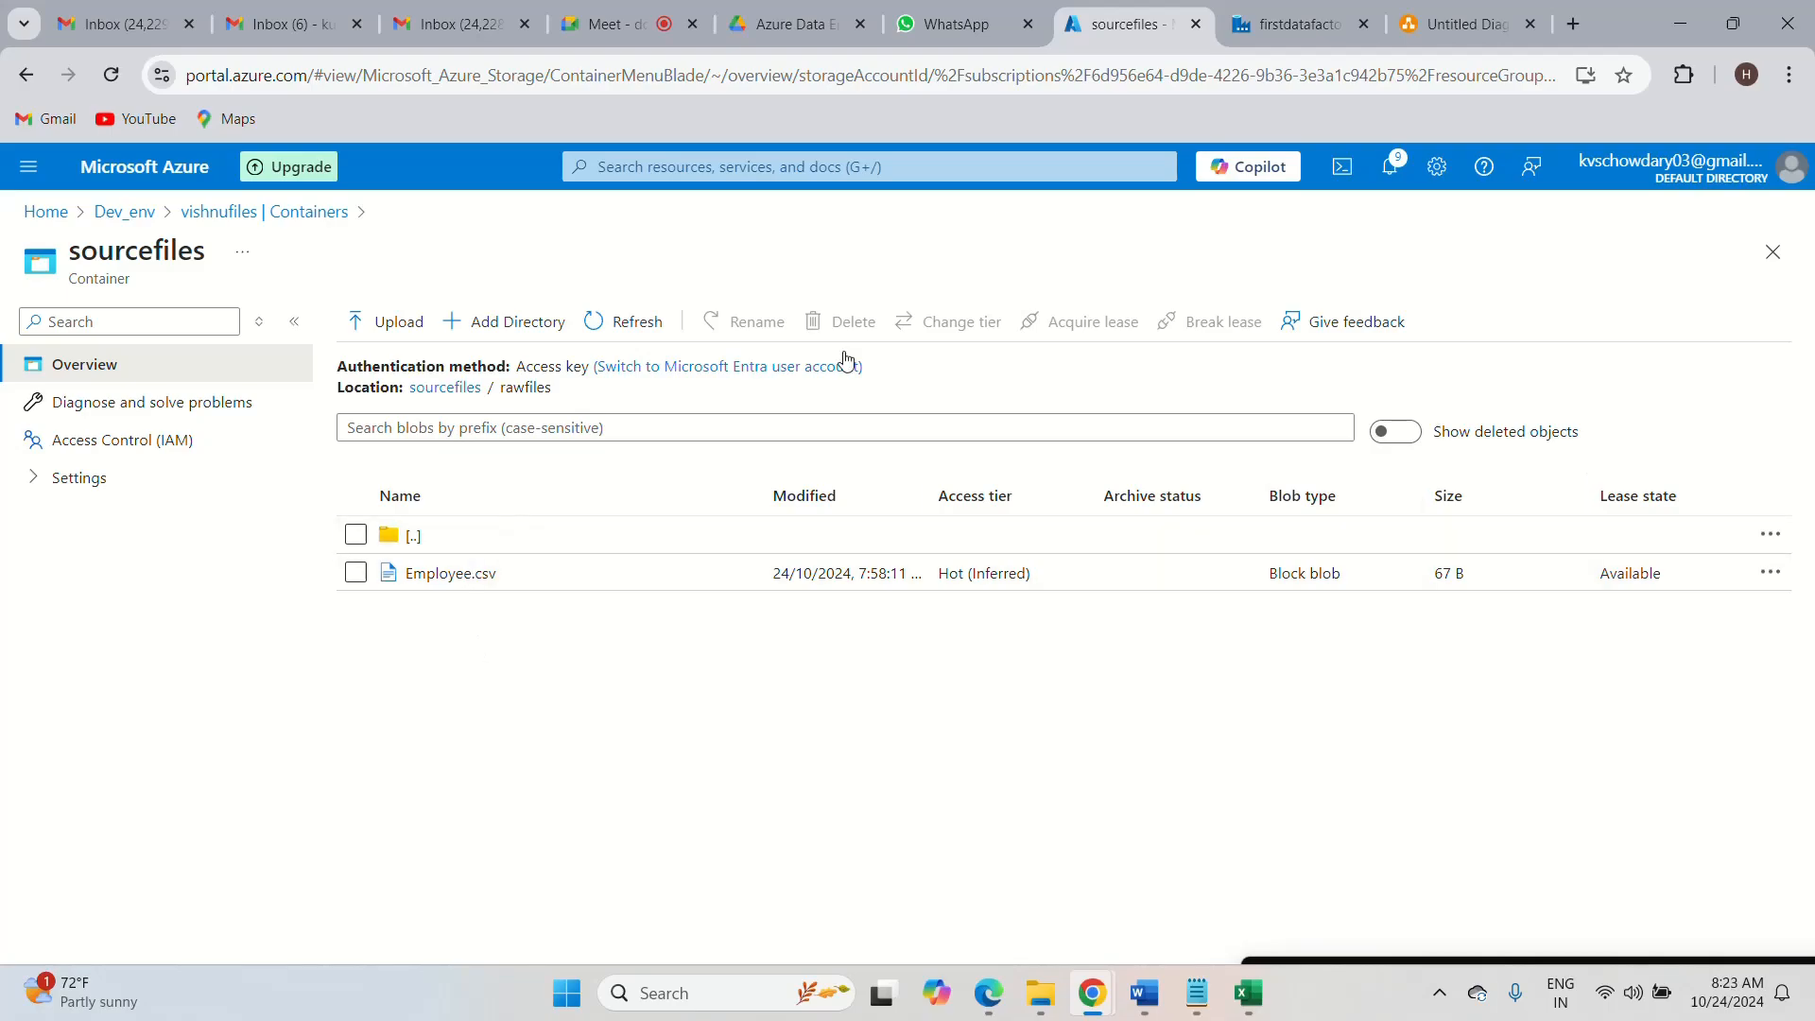
- Back in Azure Data Factory, create DS_ADLS_rawfiles as the Copy data1 source dataset and show the activity's sink settings
click(1295, 26)
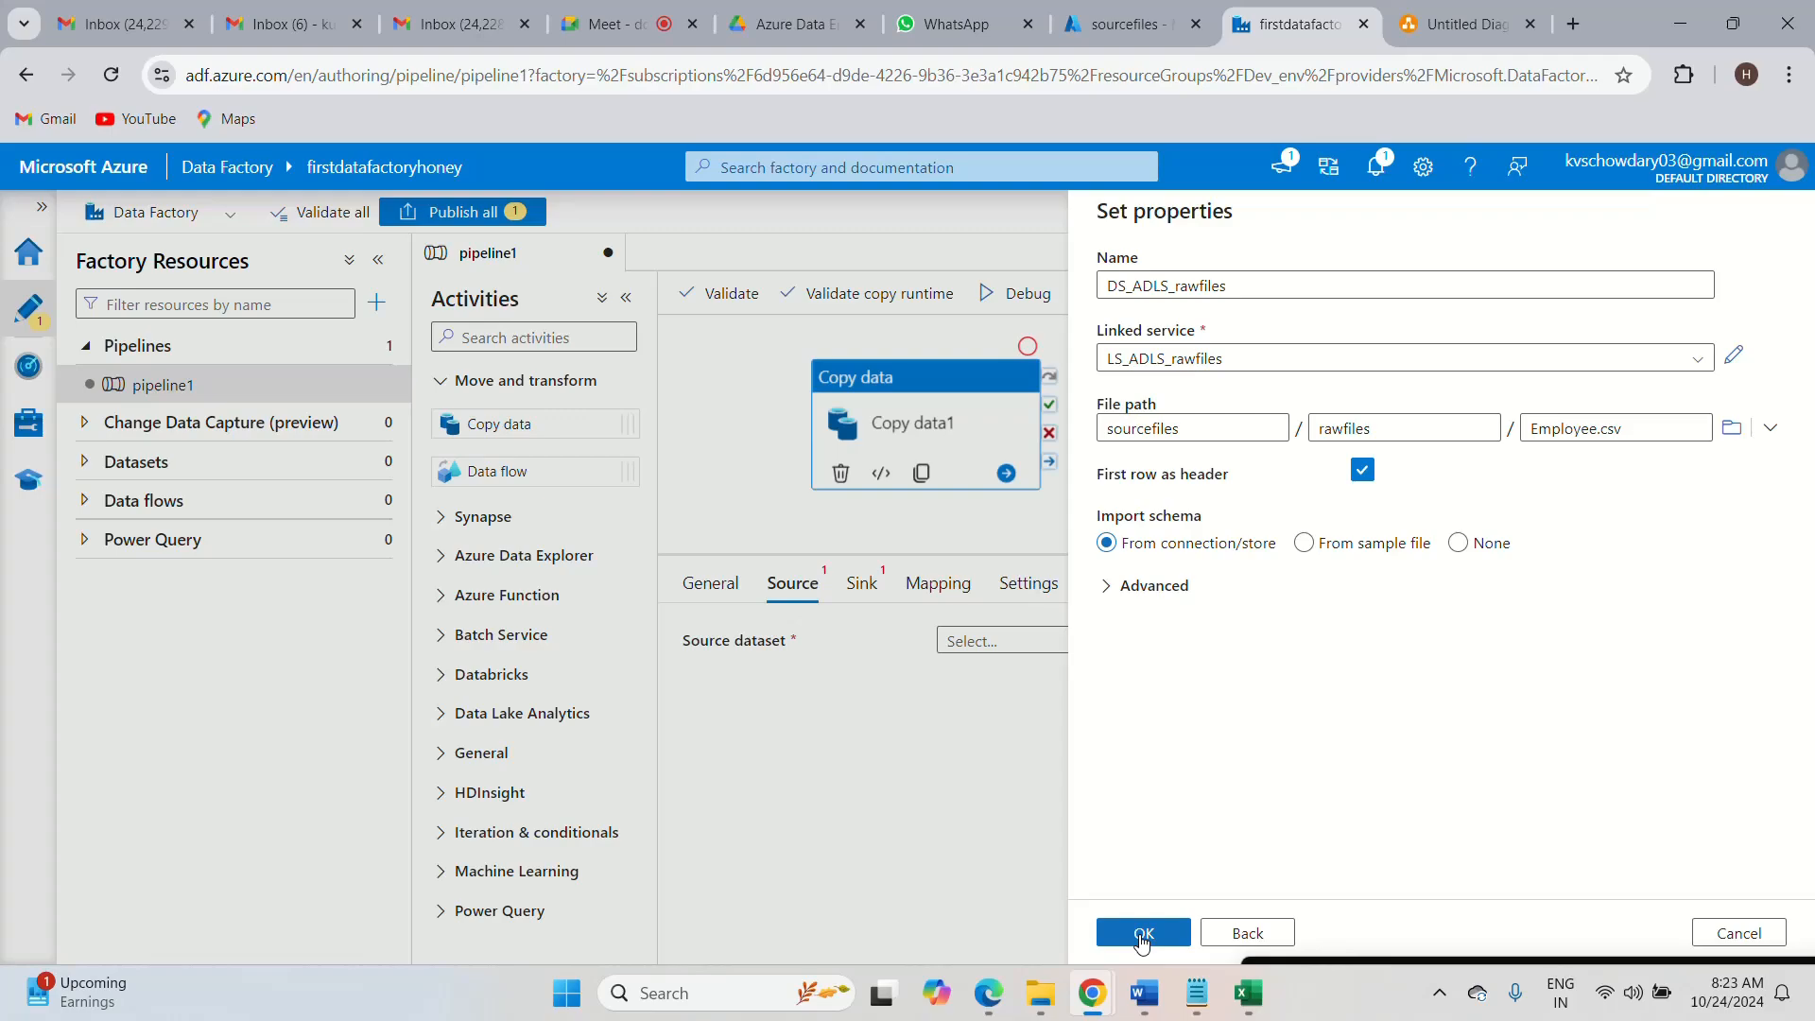
click(1142, 936)
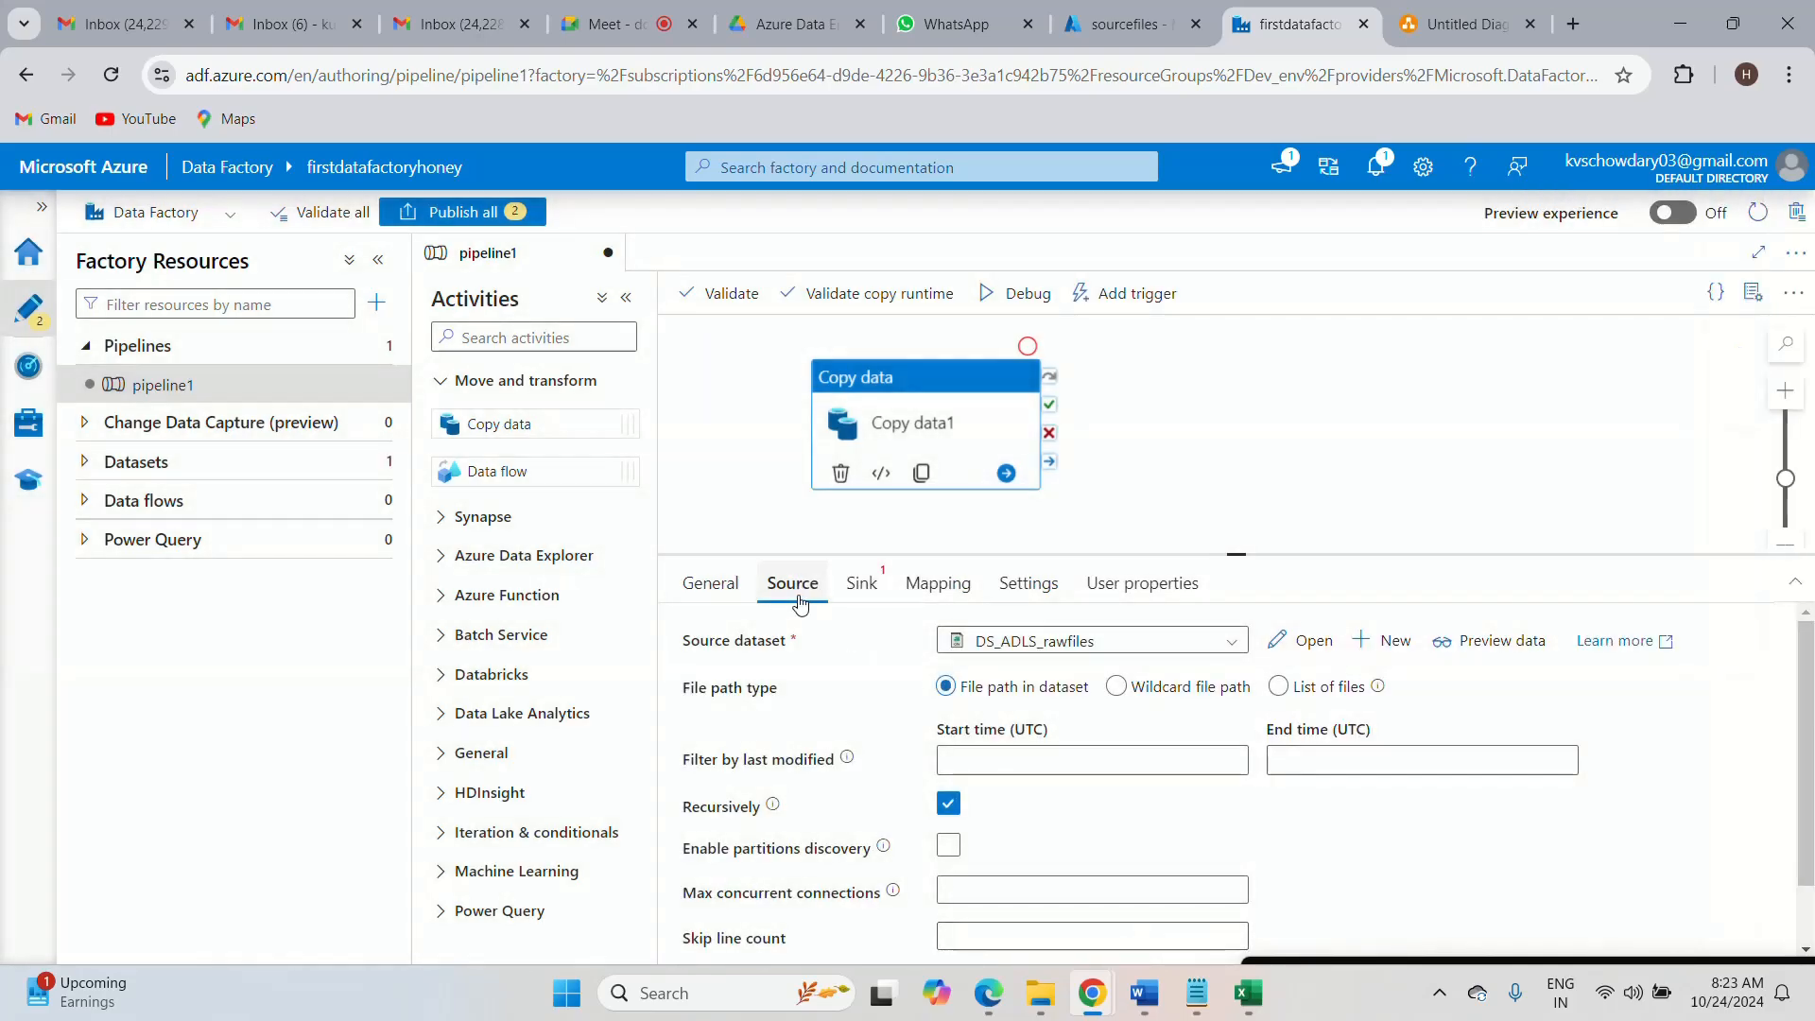
click(867, 593)
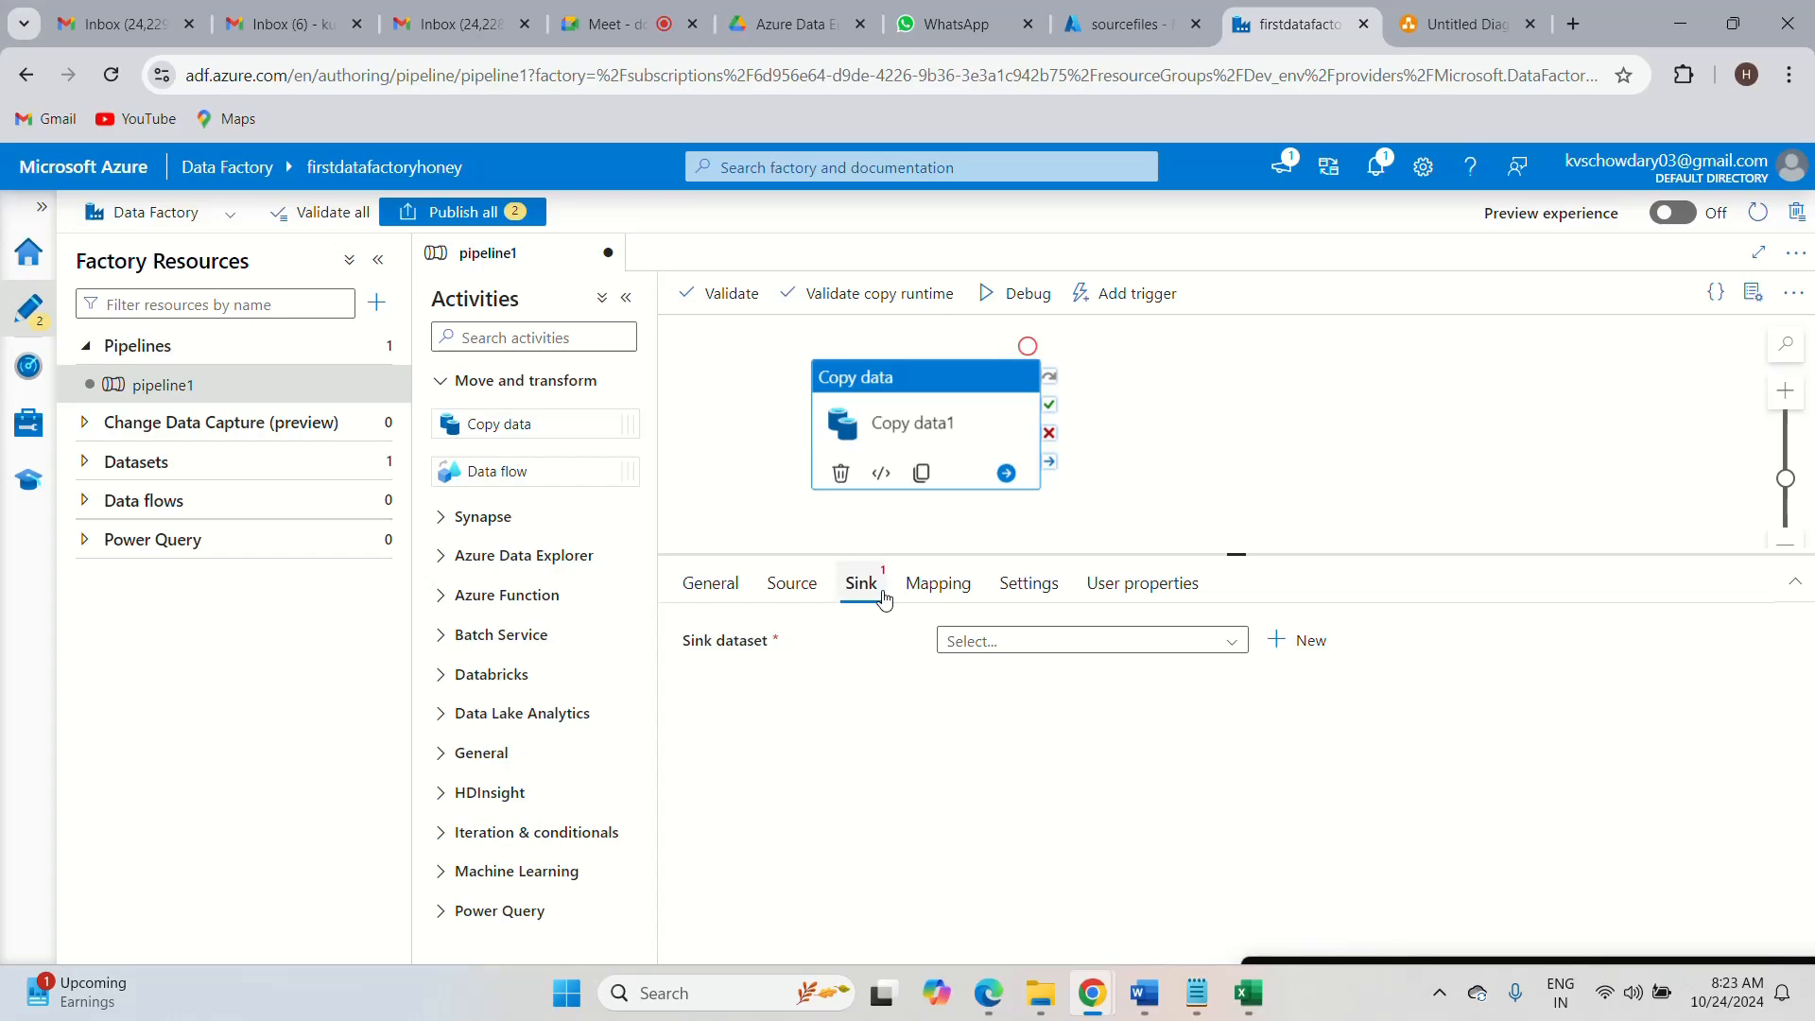
- Switch to the Azure portal and examine the Targetfiles folder in the sourcefiles container as the copy destination
click(1106, 33)
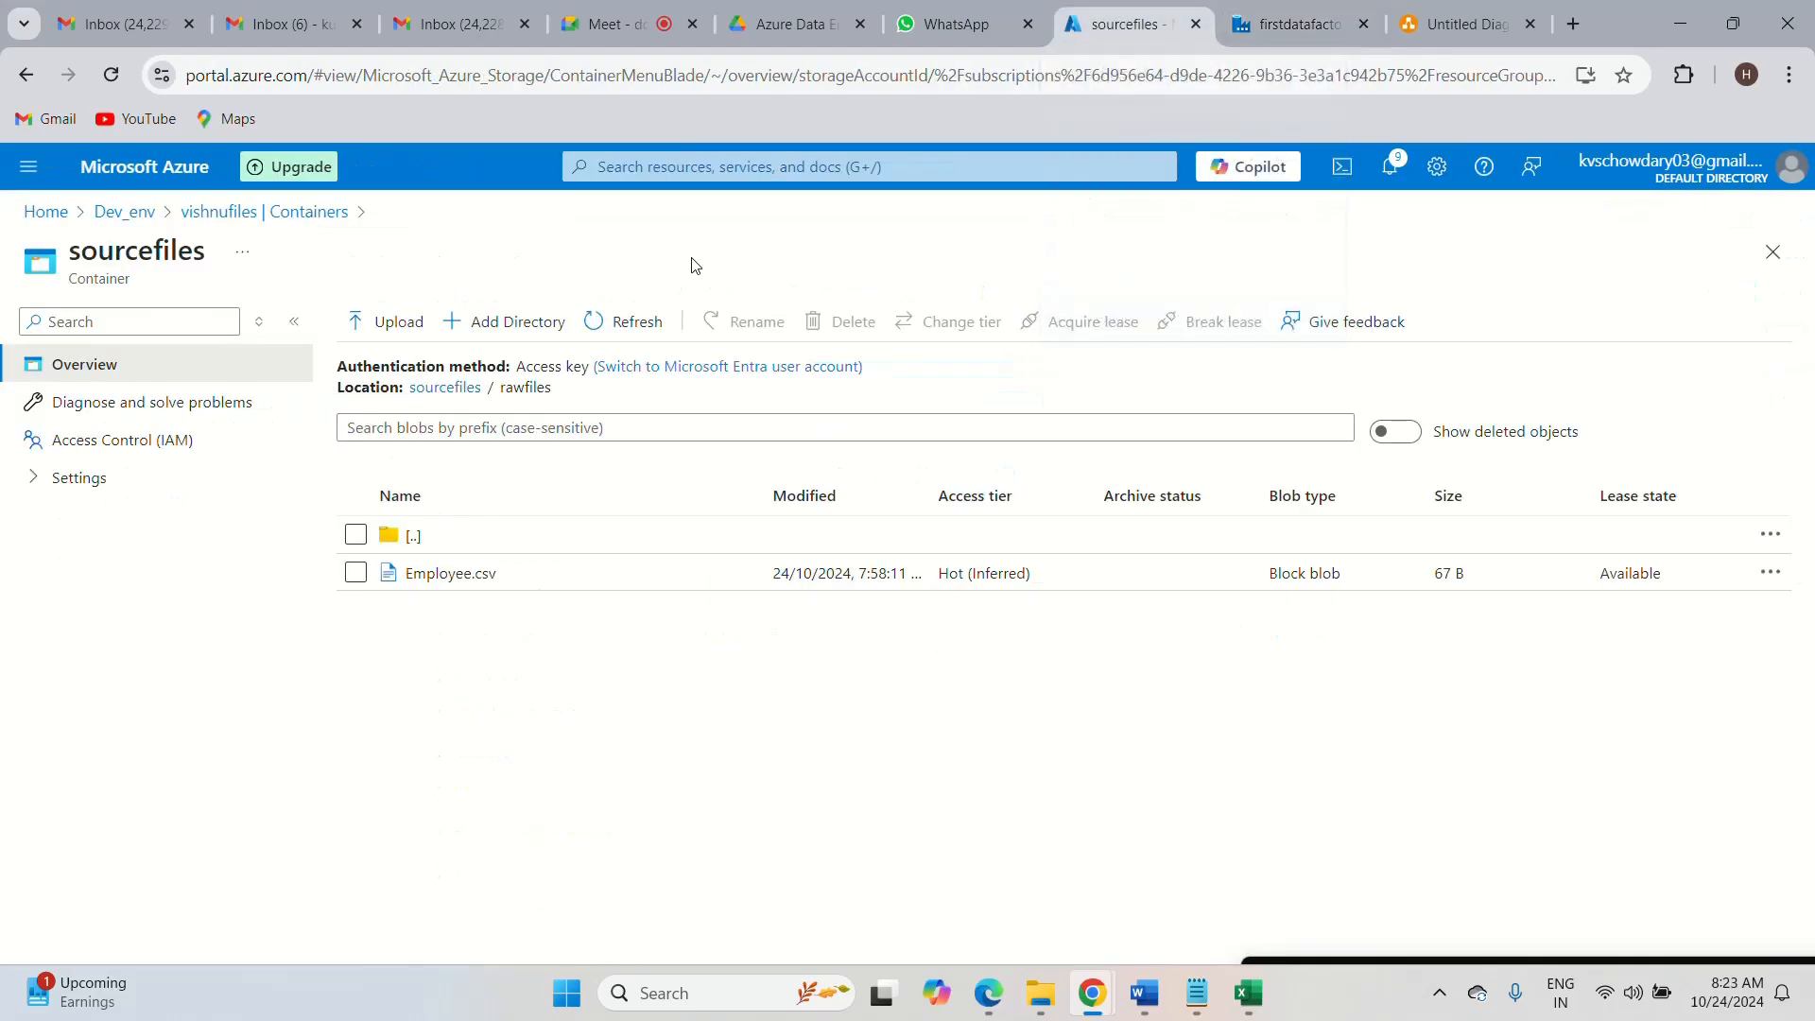
click(460, 393)
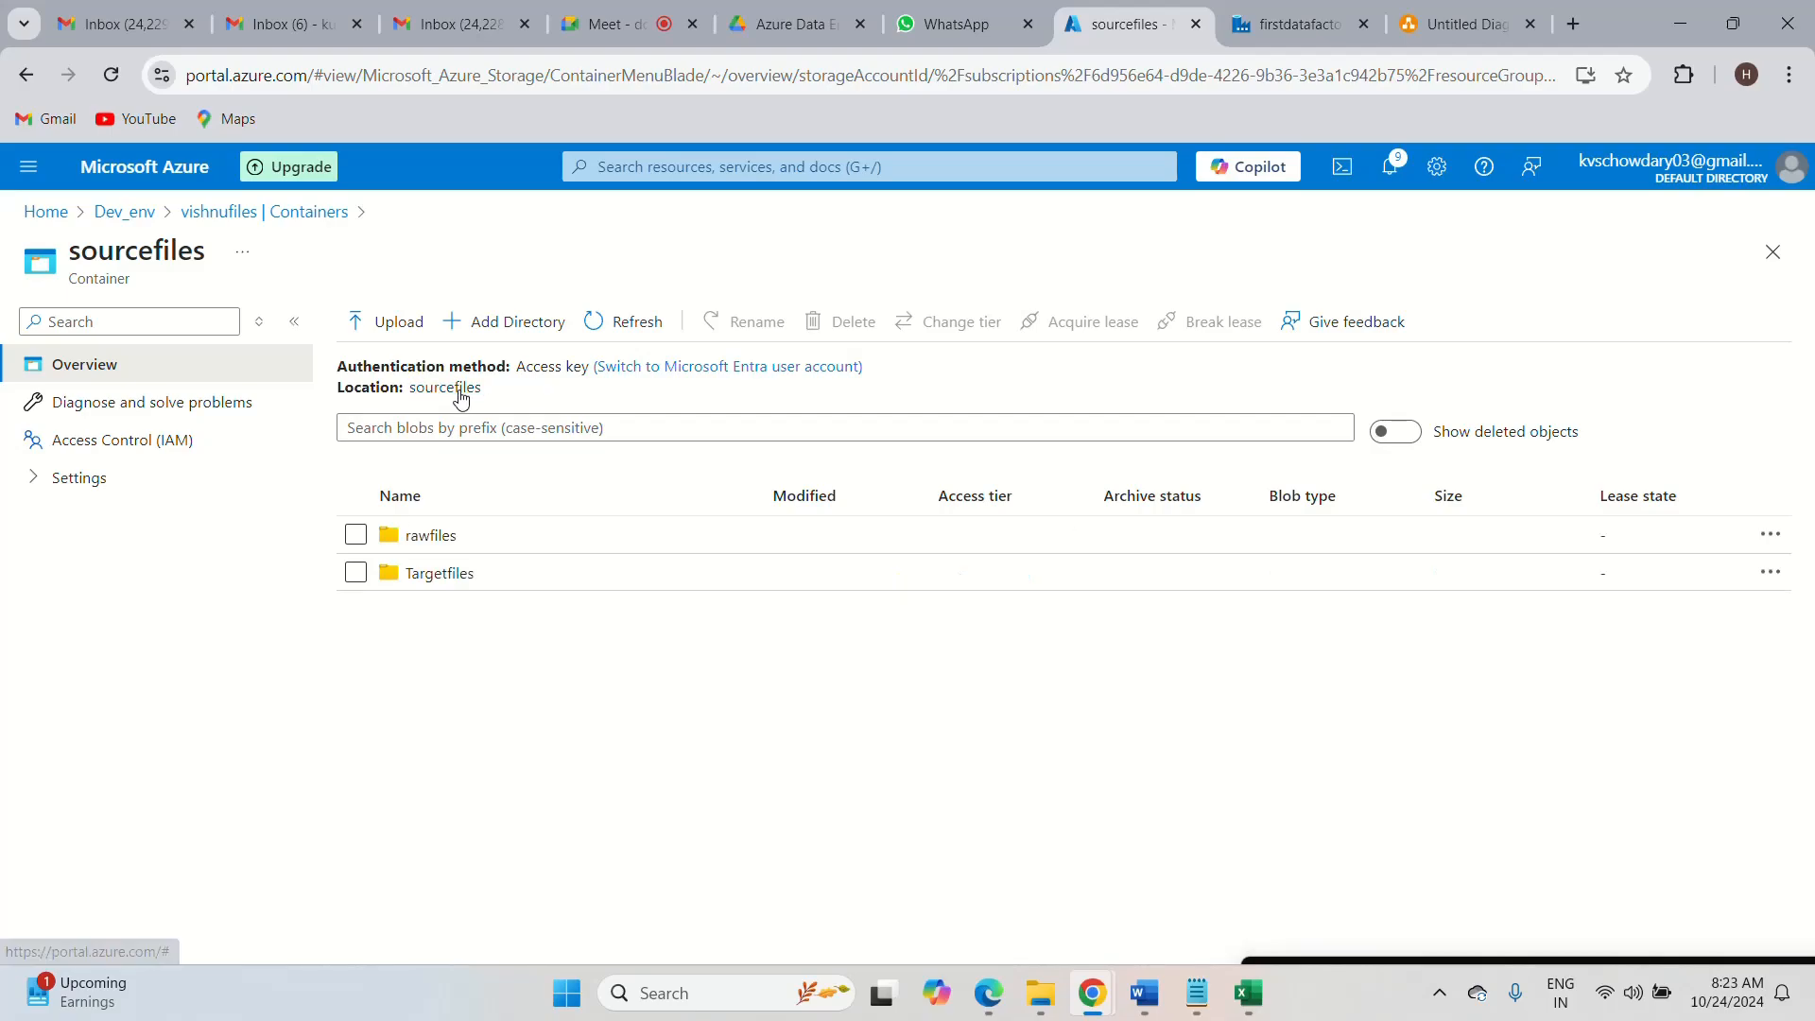
click(440, 574)
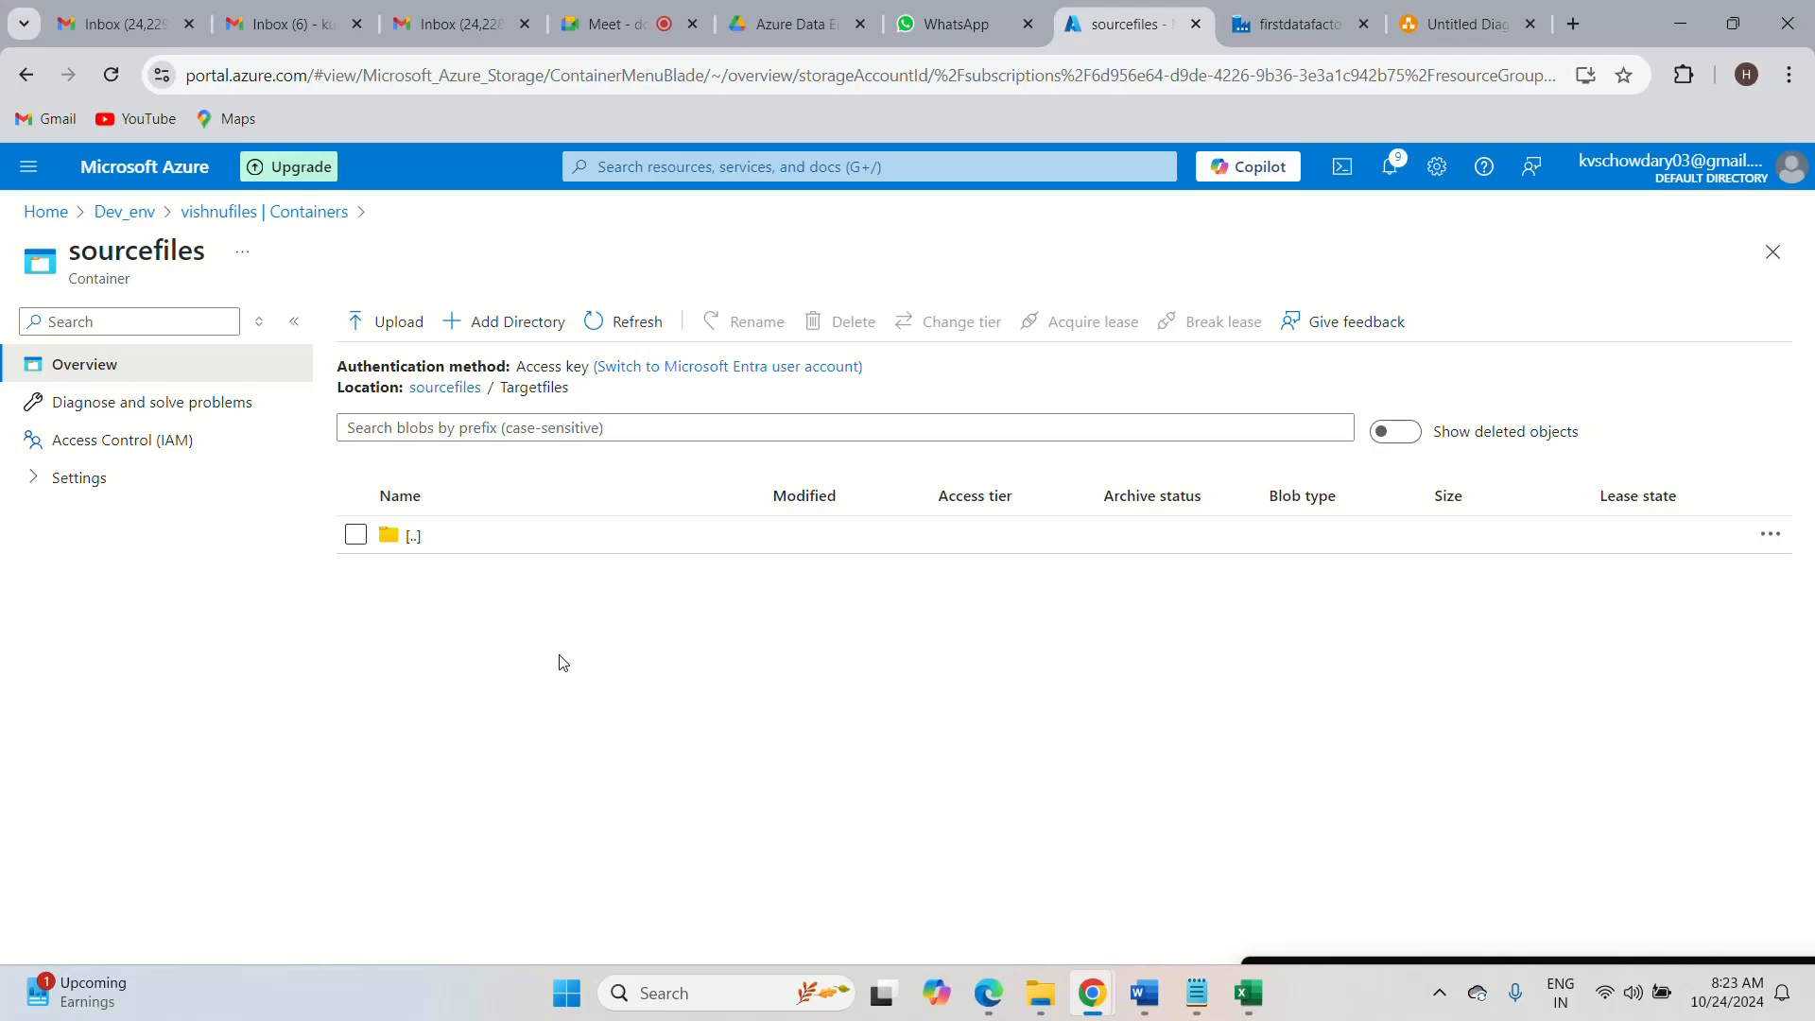
click(1285, 30)
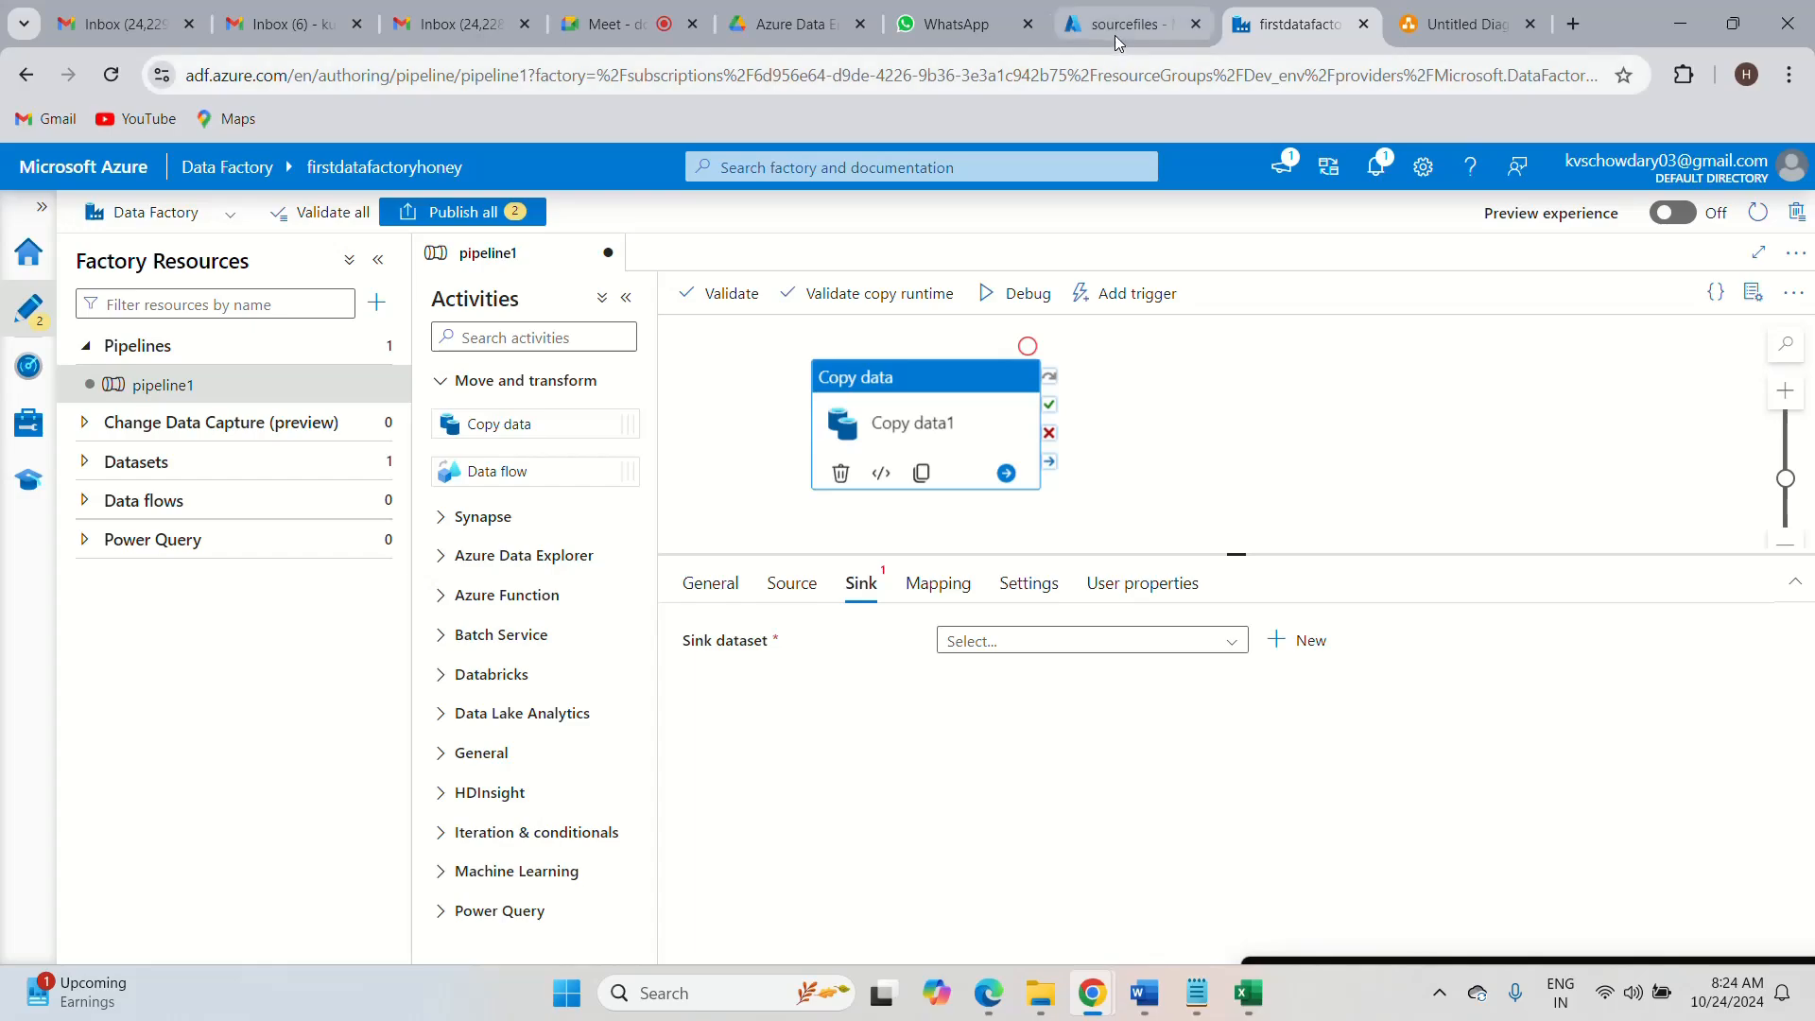
mouse_move(1114, 32)
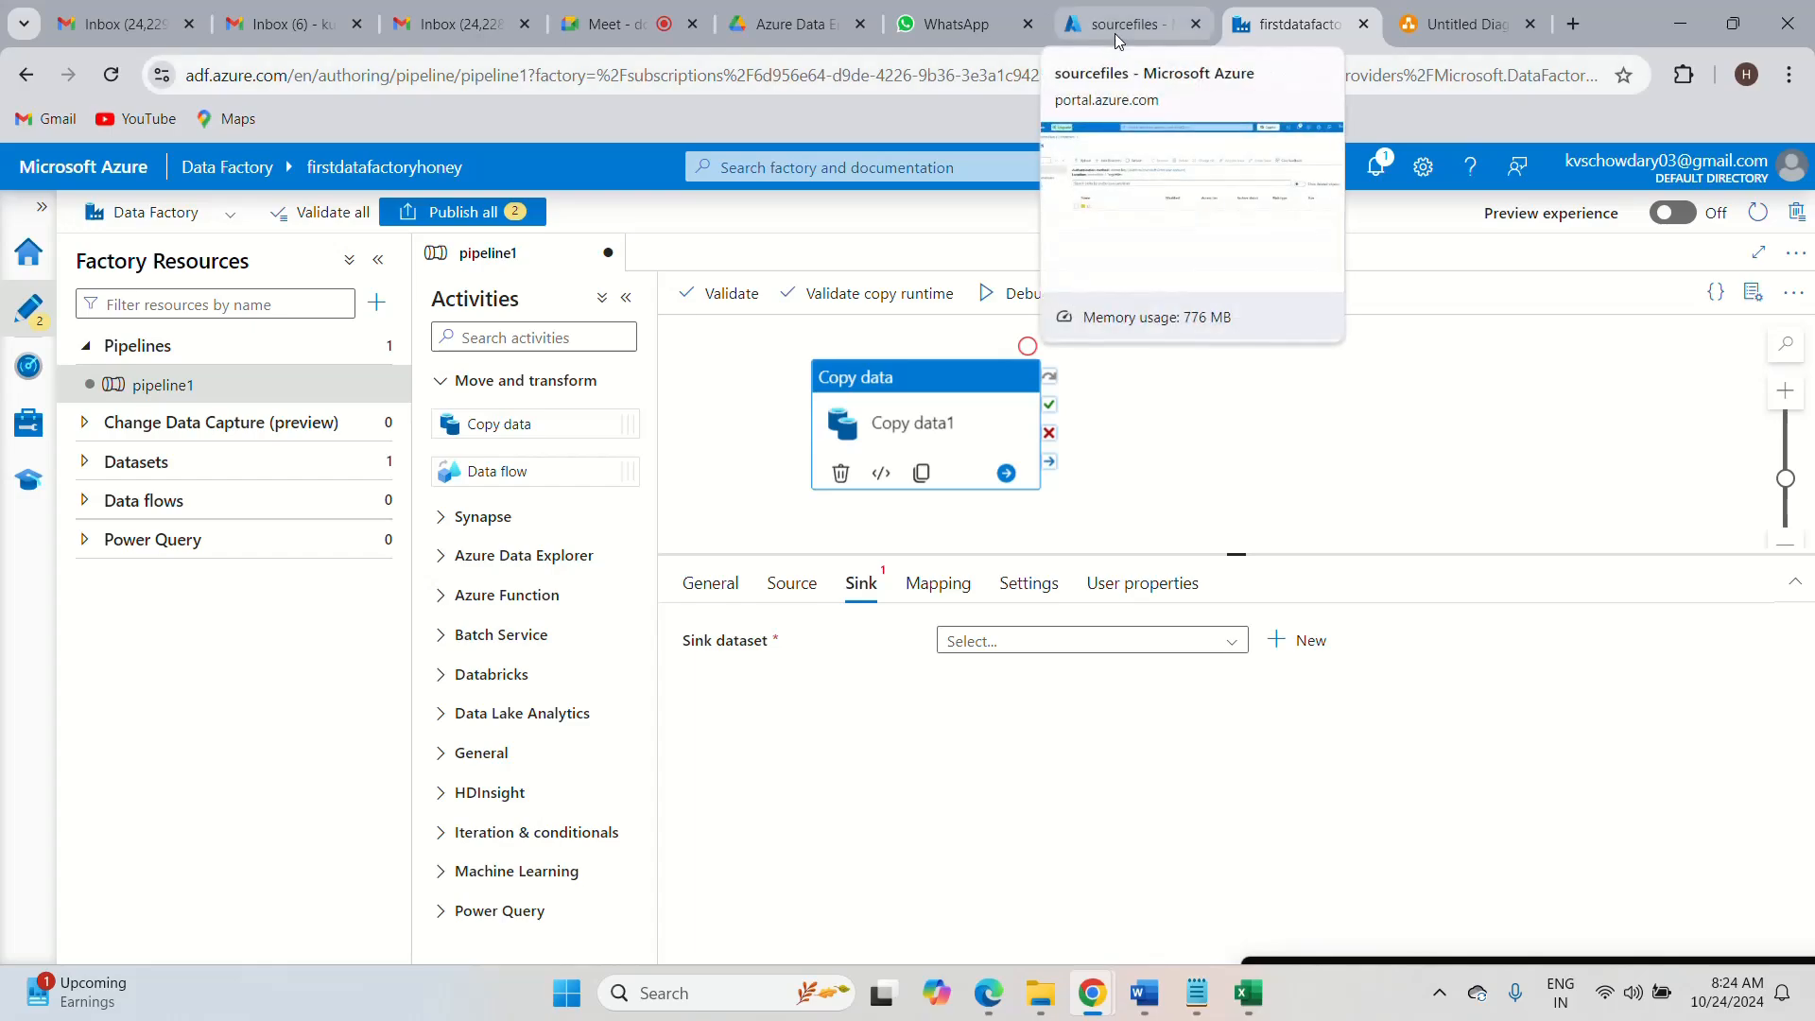
click(1115, 32)
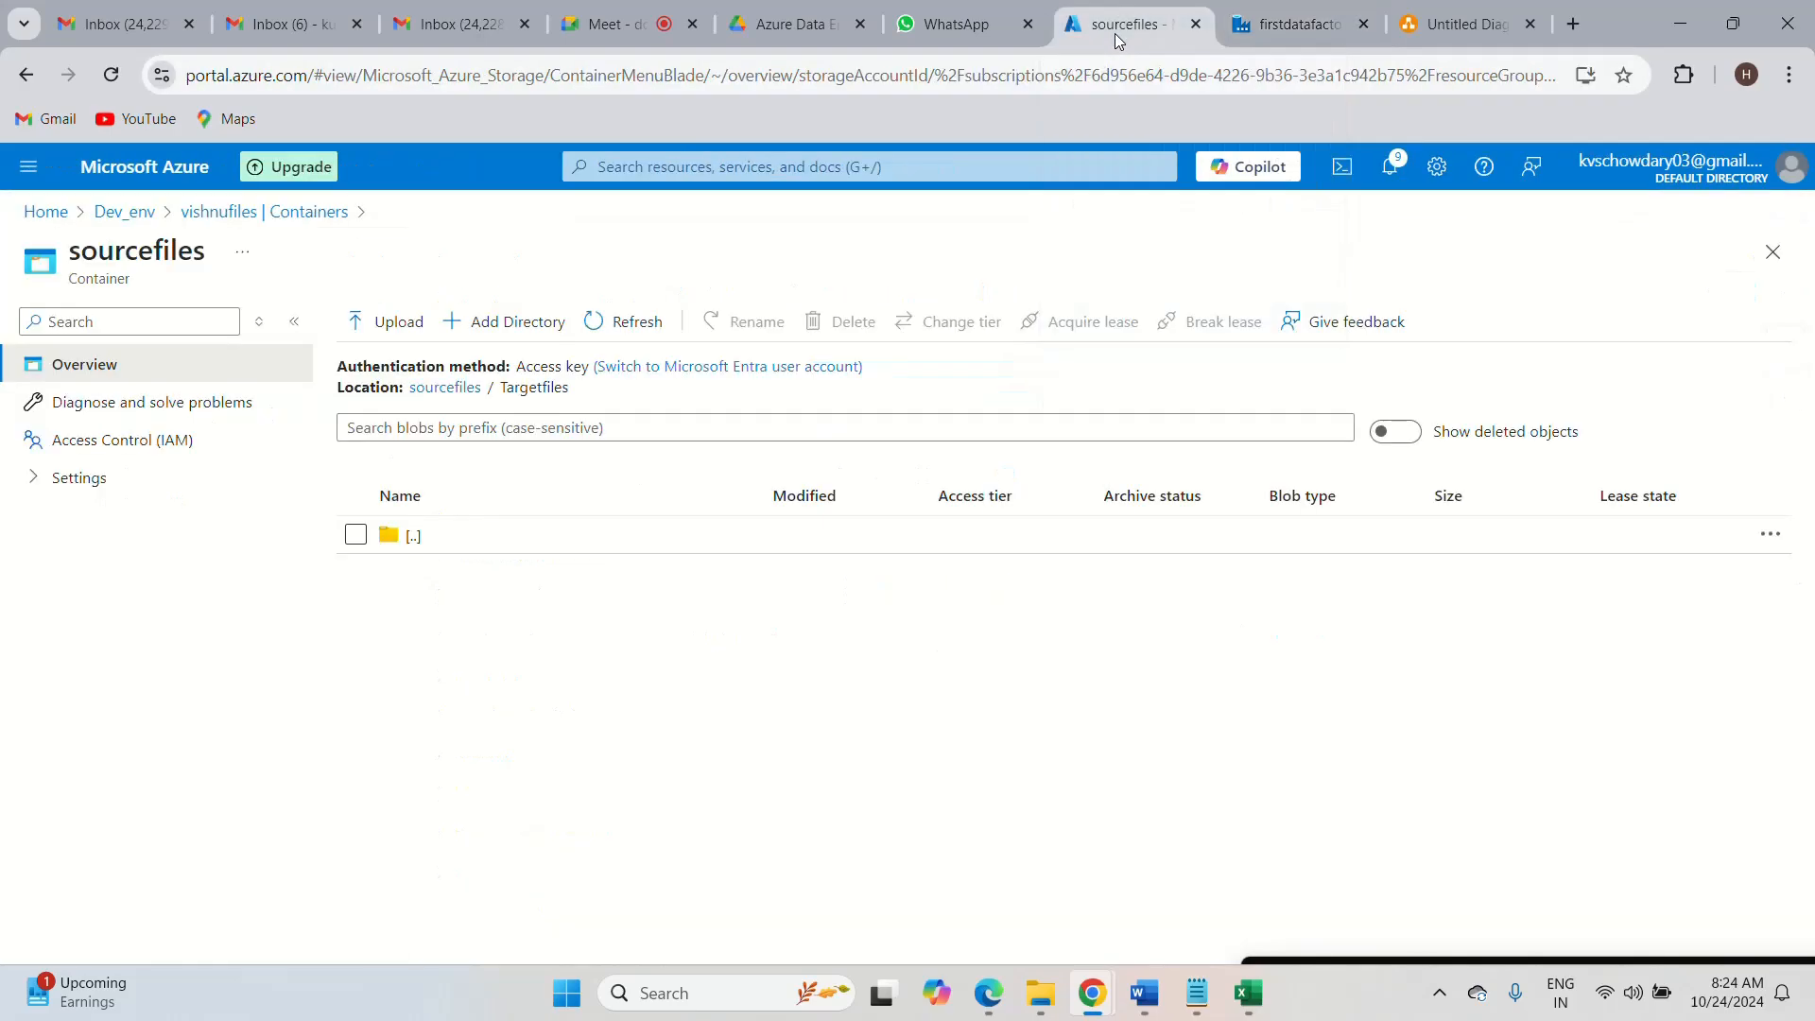
- Back in Azure Data Factory, start a new sink dataset on Azure Data Lake Storage Gen2 with the DelimitedText format
click(1271, 34)
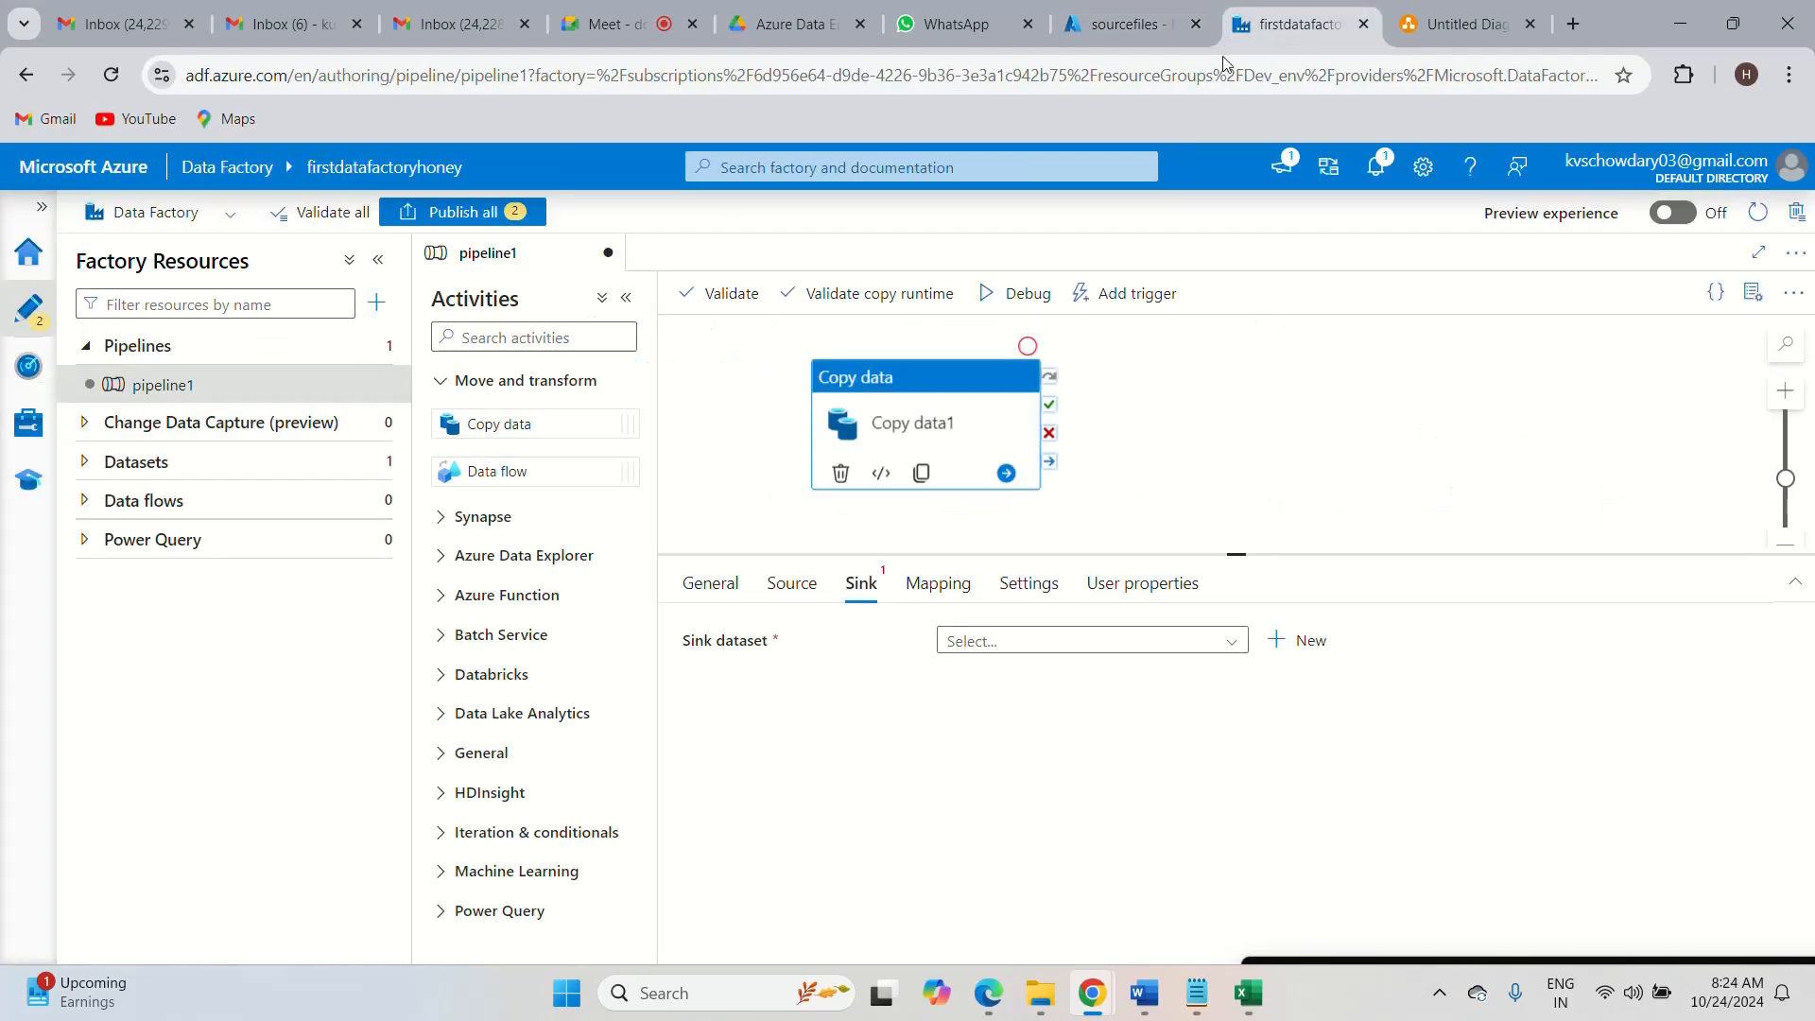
click(1300, 643)
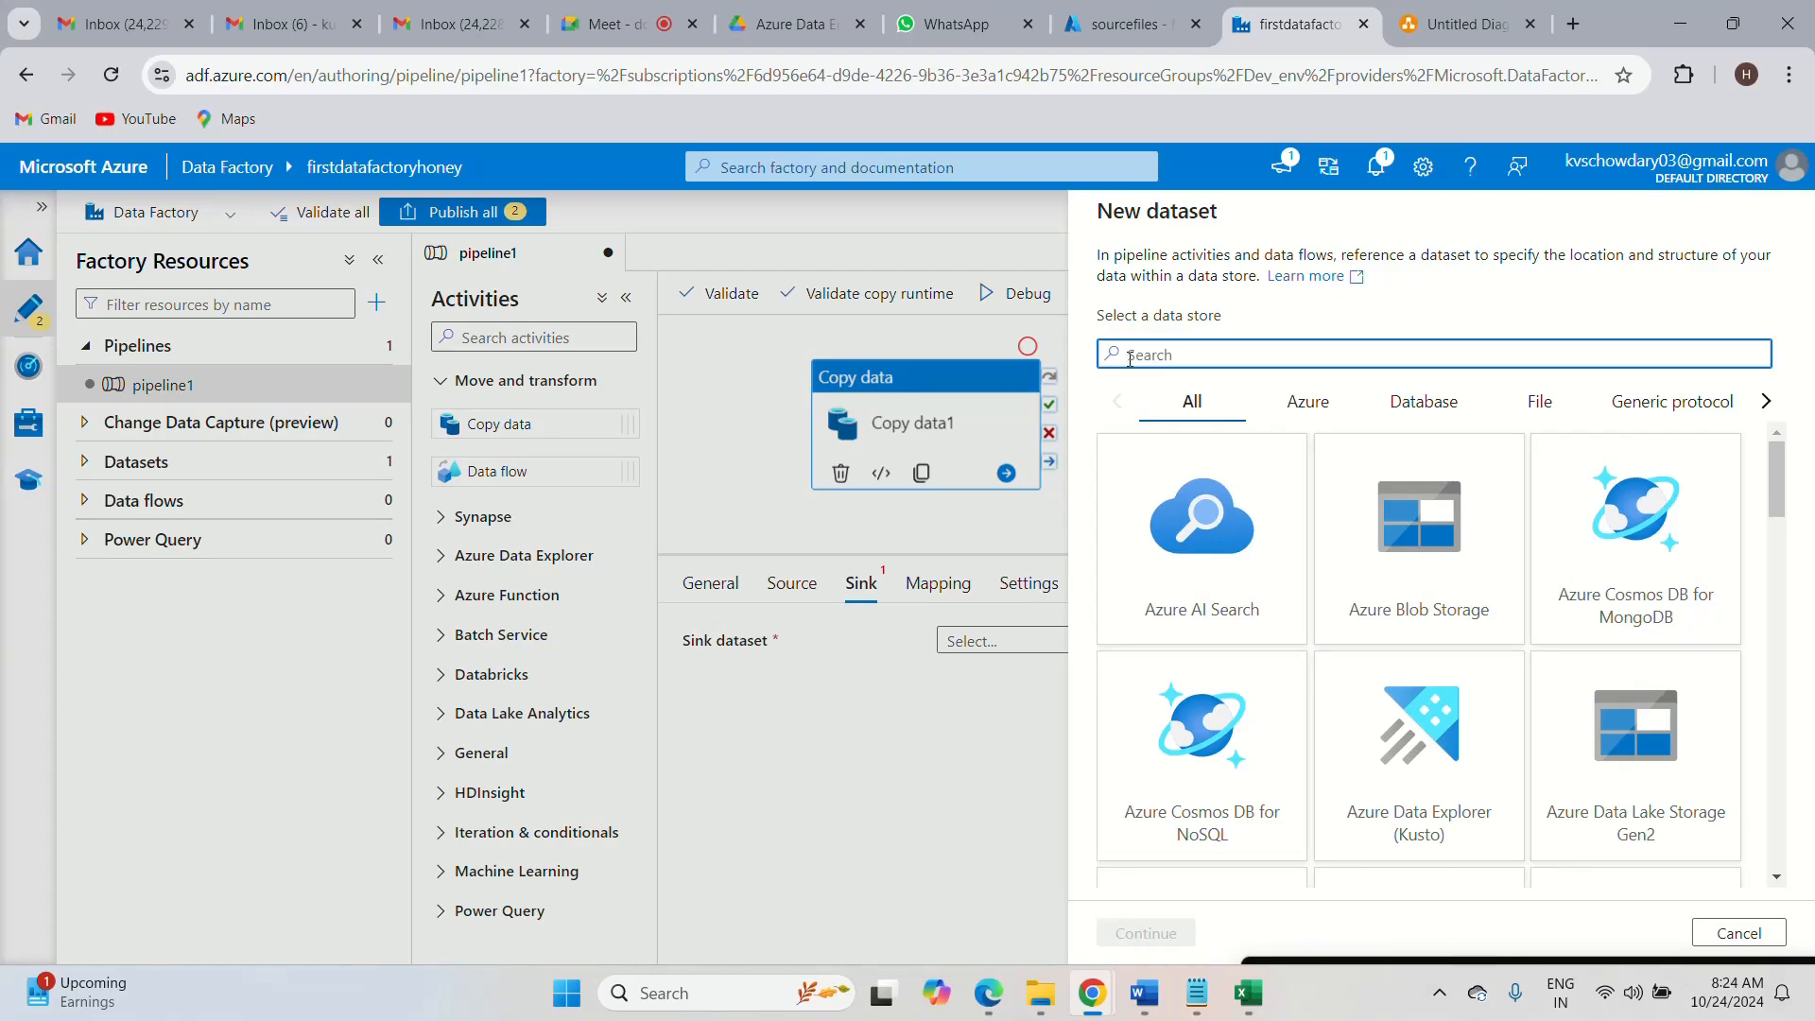
text(data)
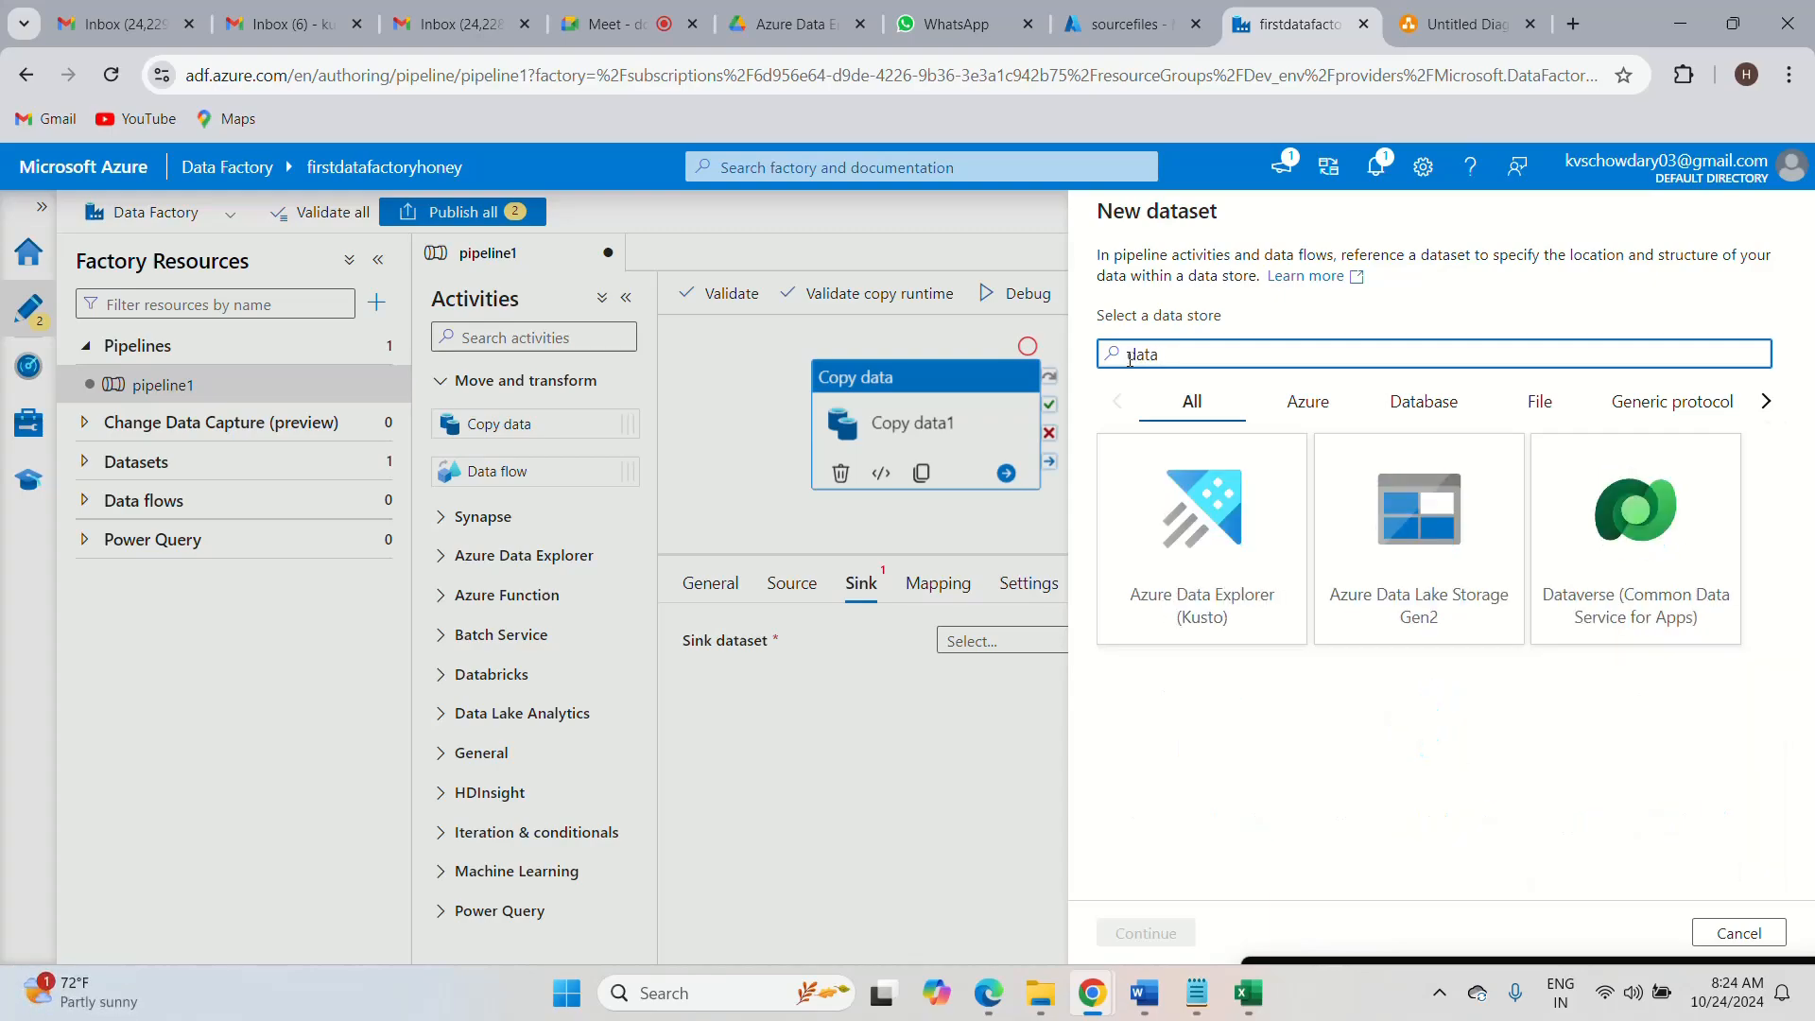
text( l)
click(1202, 605)
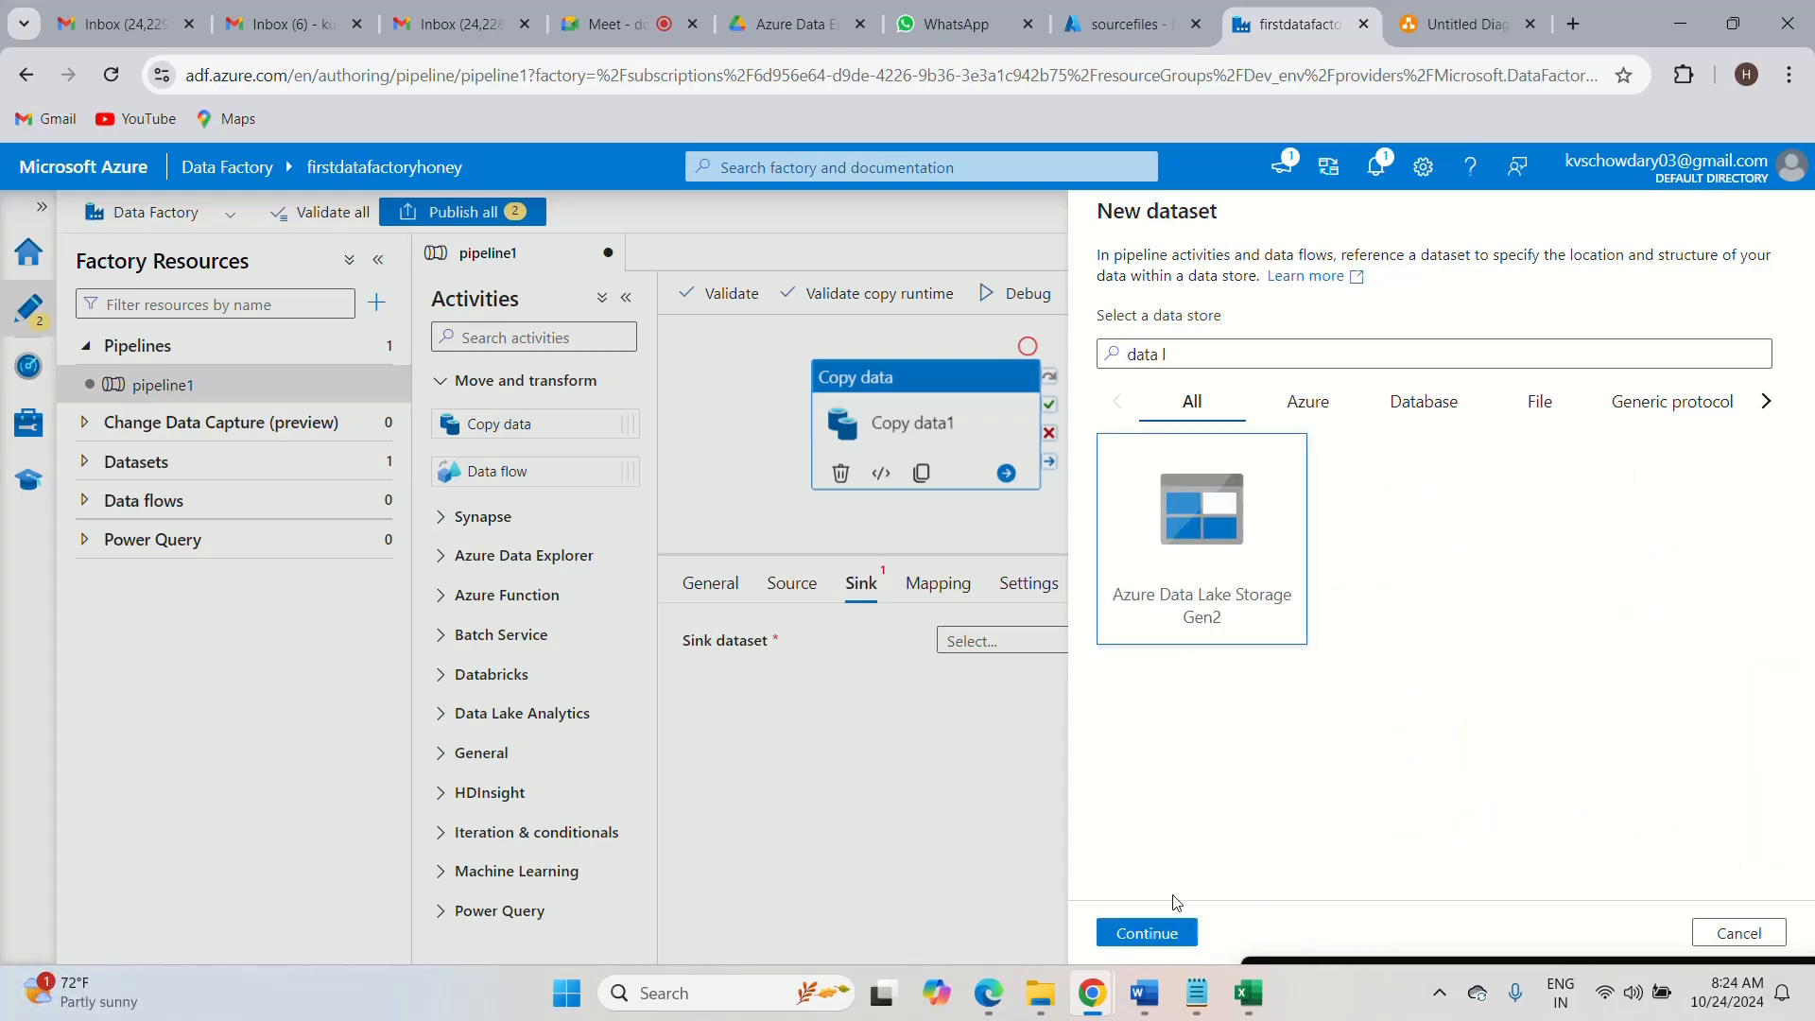
click(1147, 930)
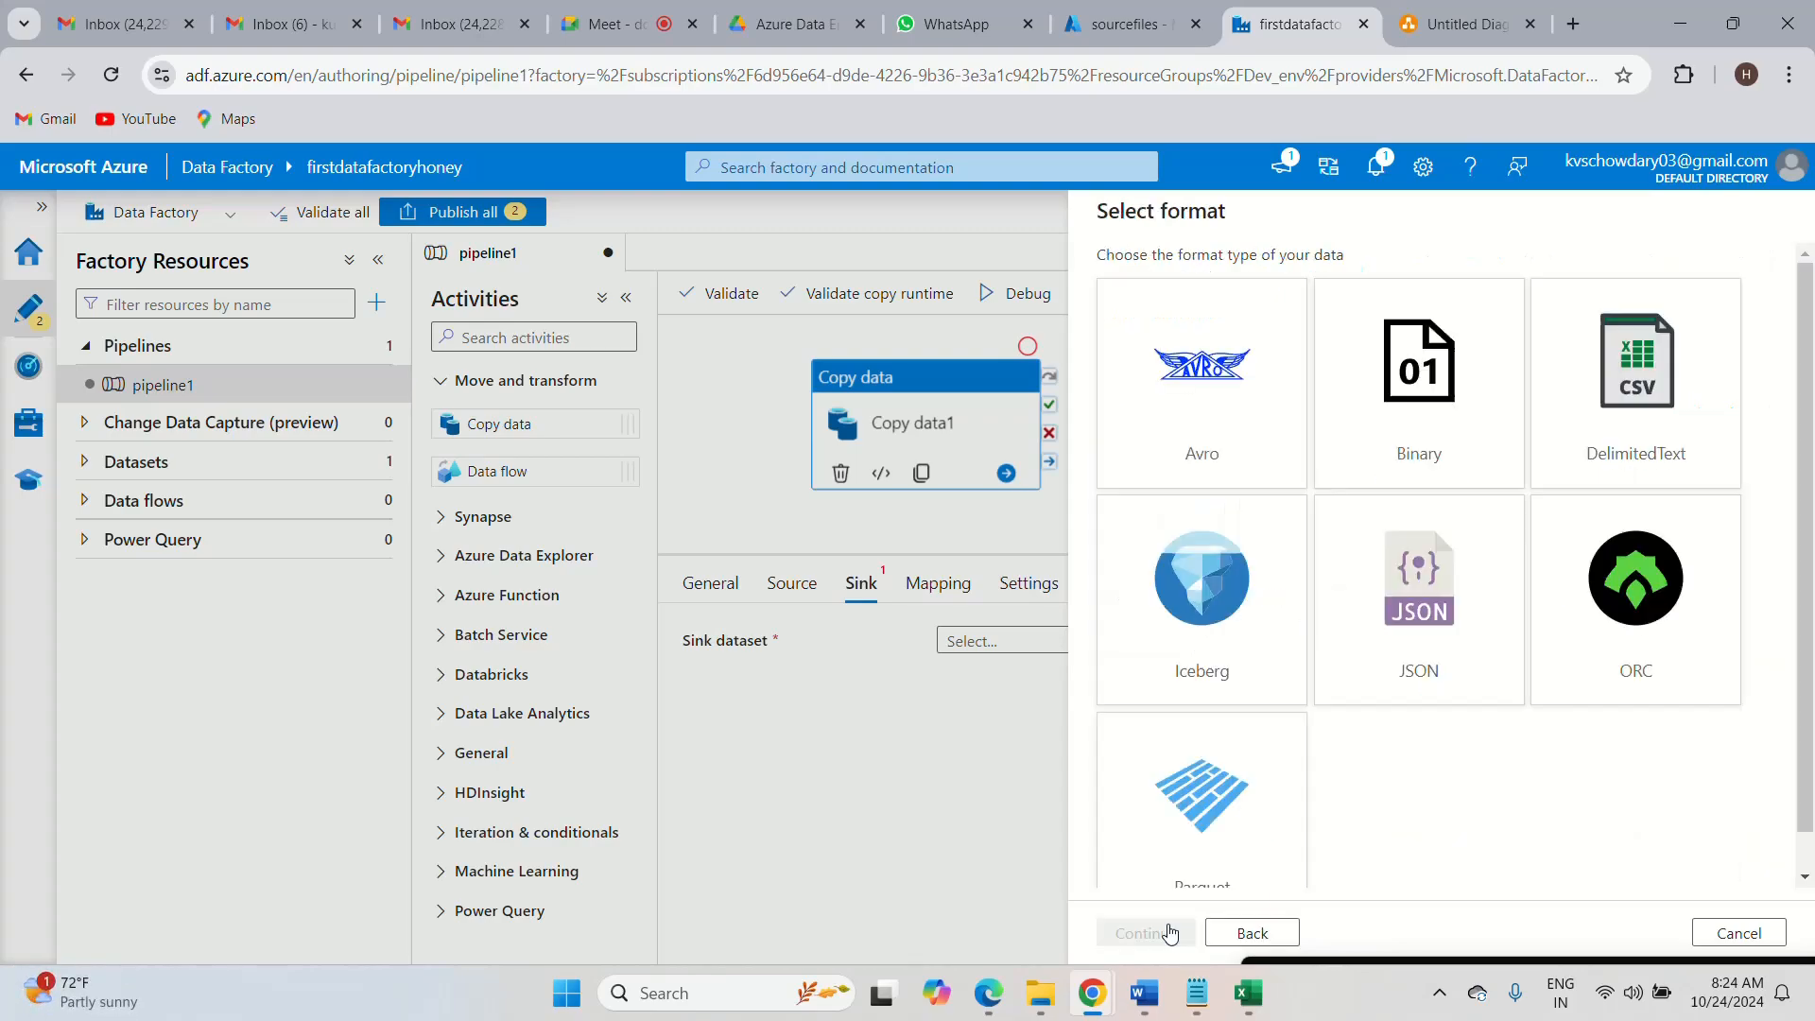
click(1595, 439)
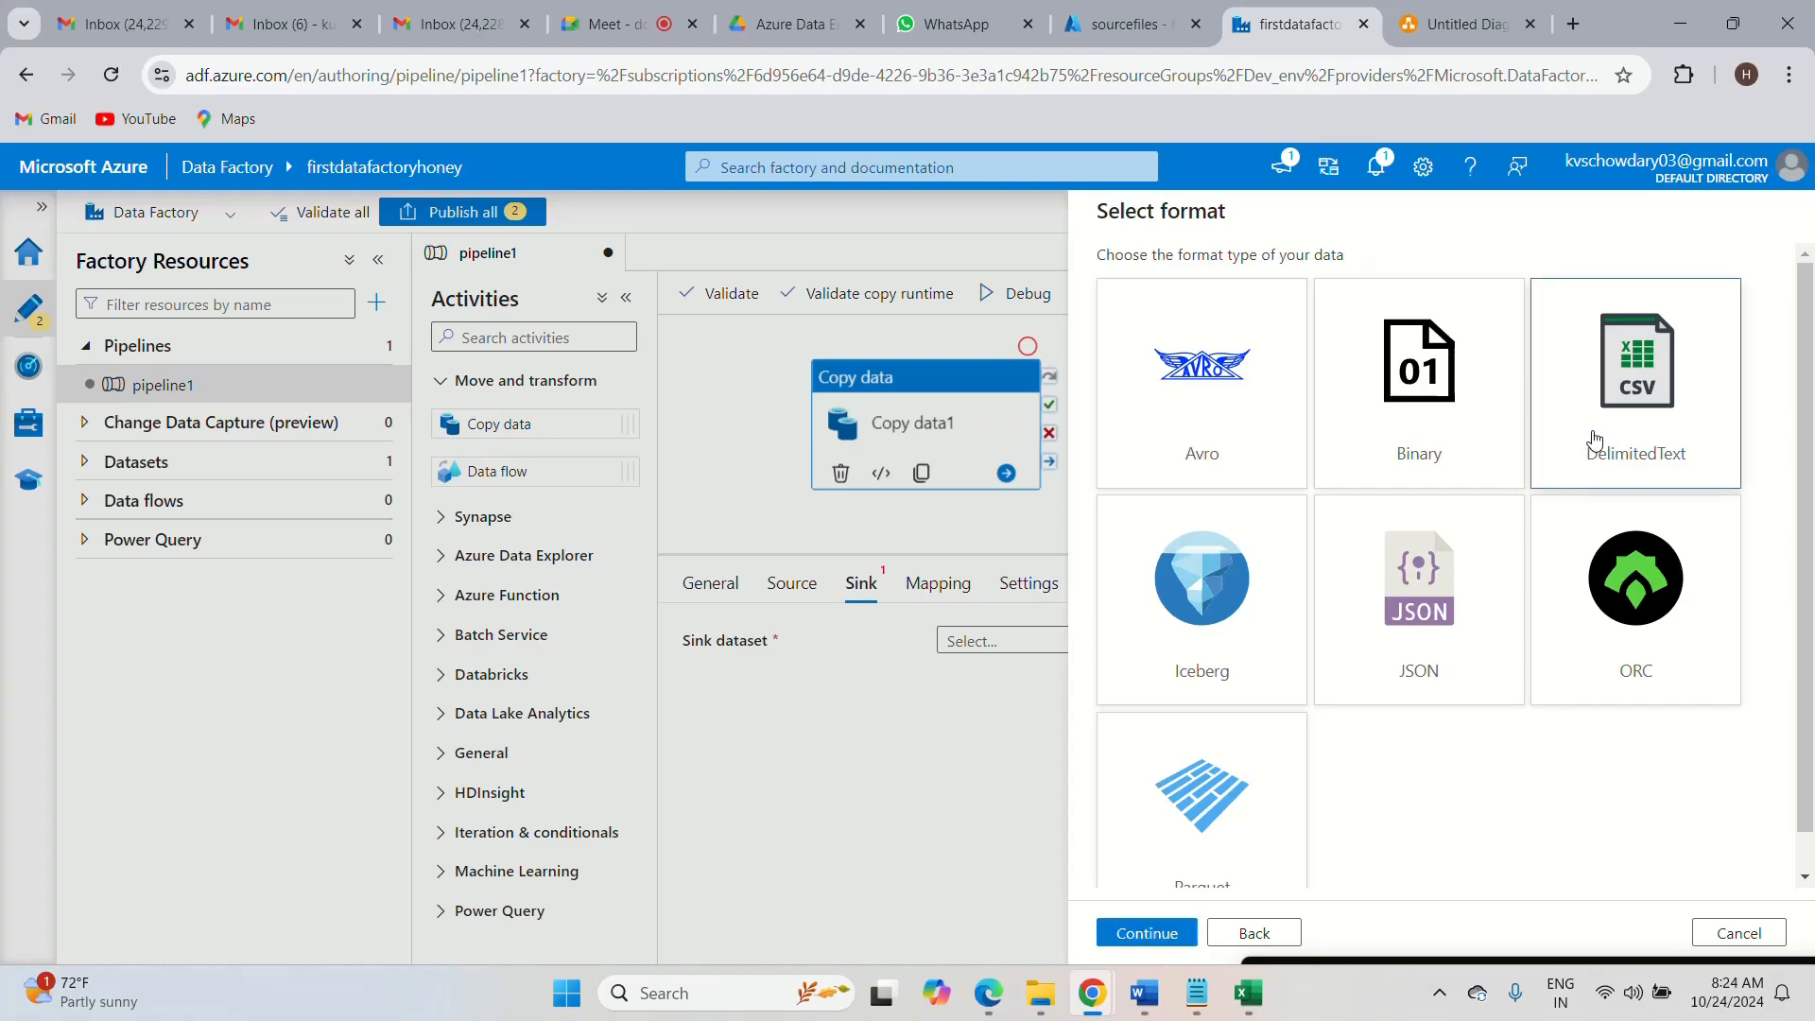
click(1137, 934)
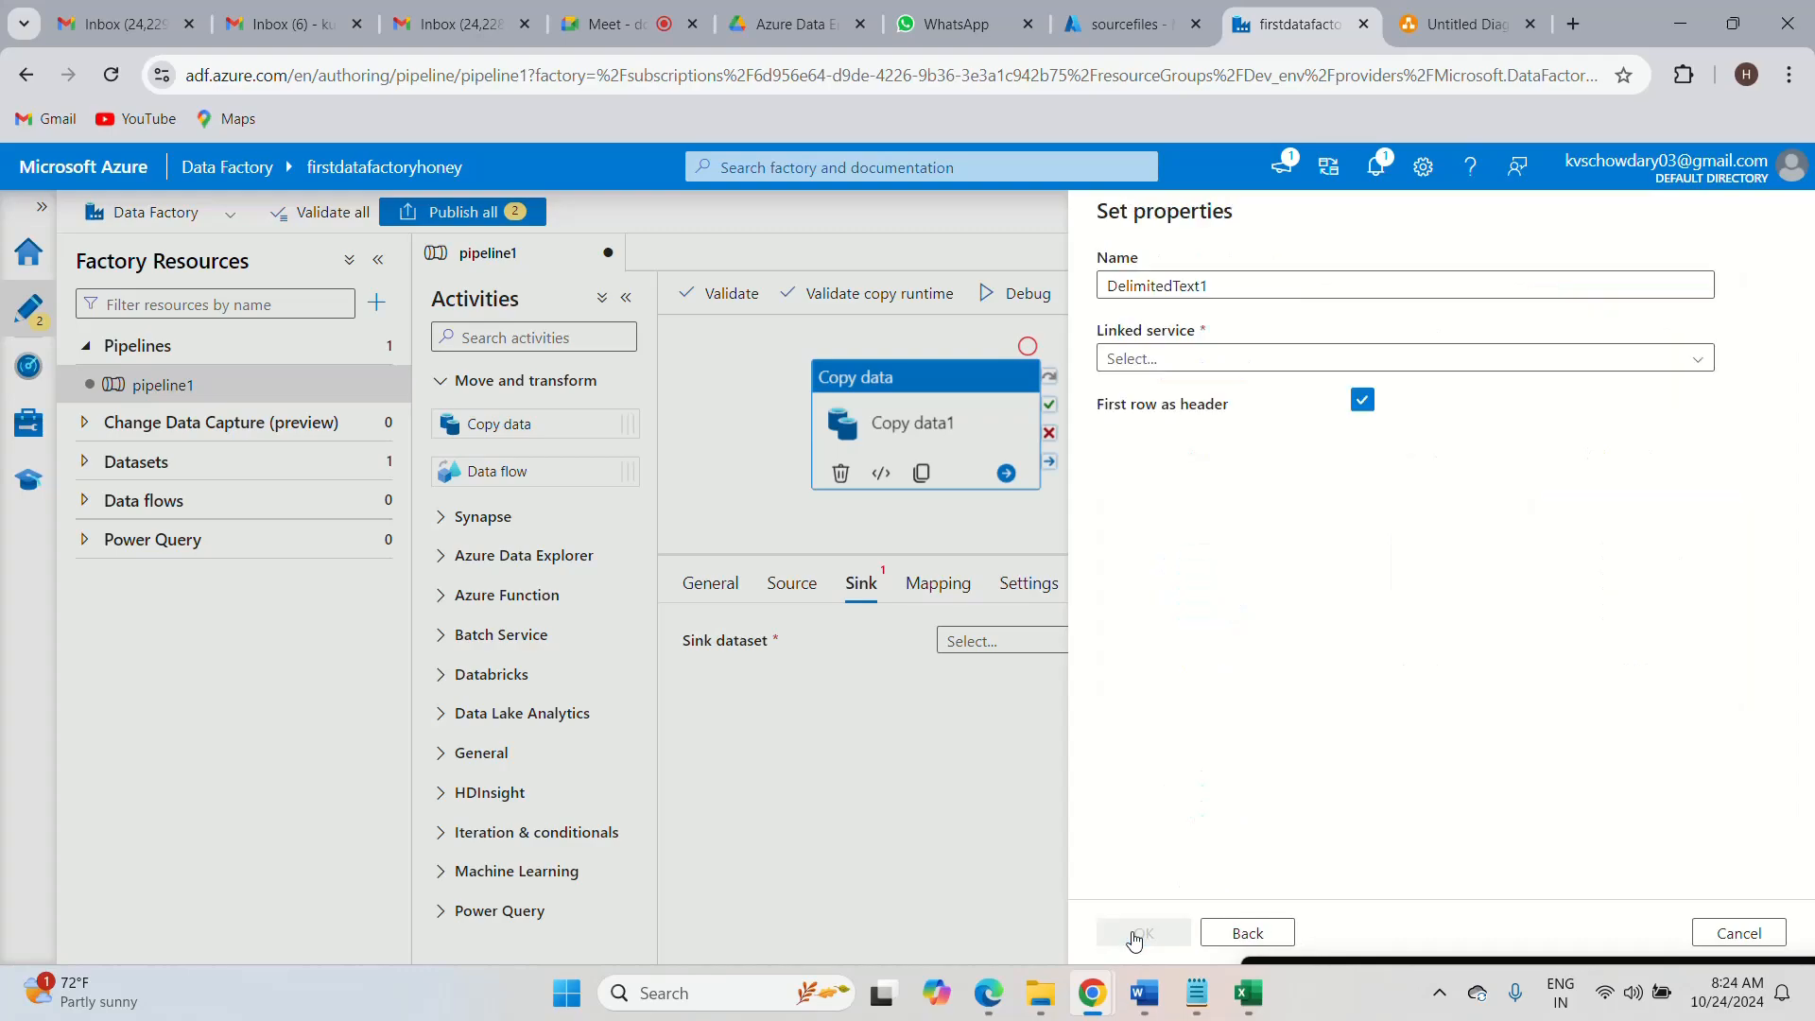
- Name the new sink dataset DS_ADLS_Targetfiles
click(1209, 288)
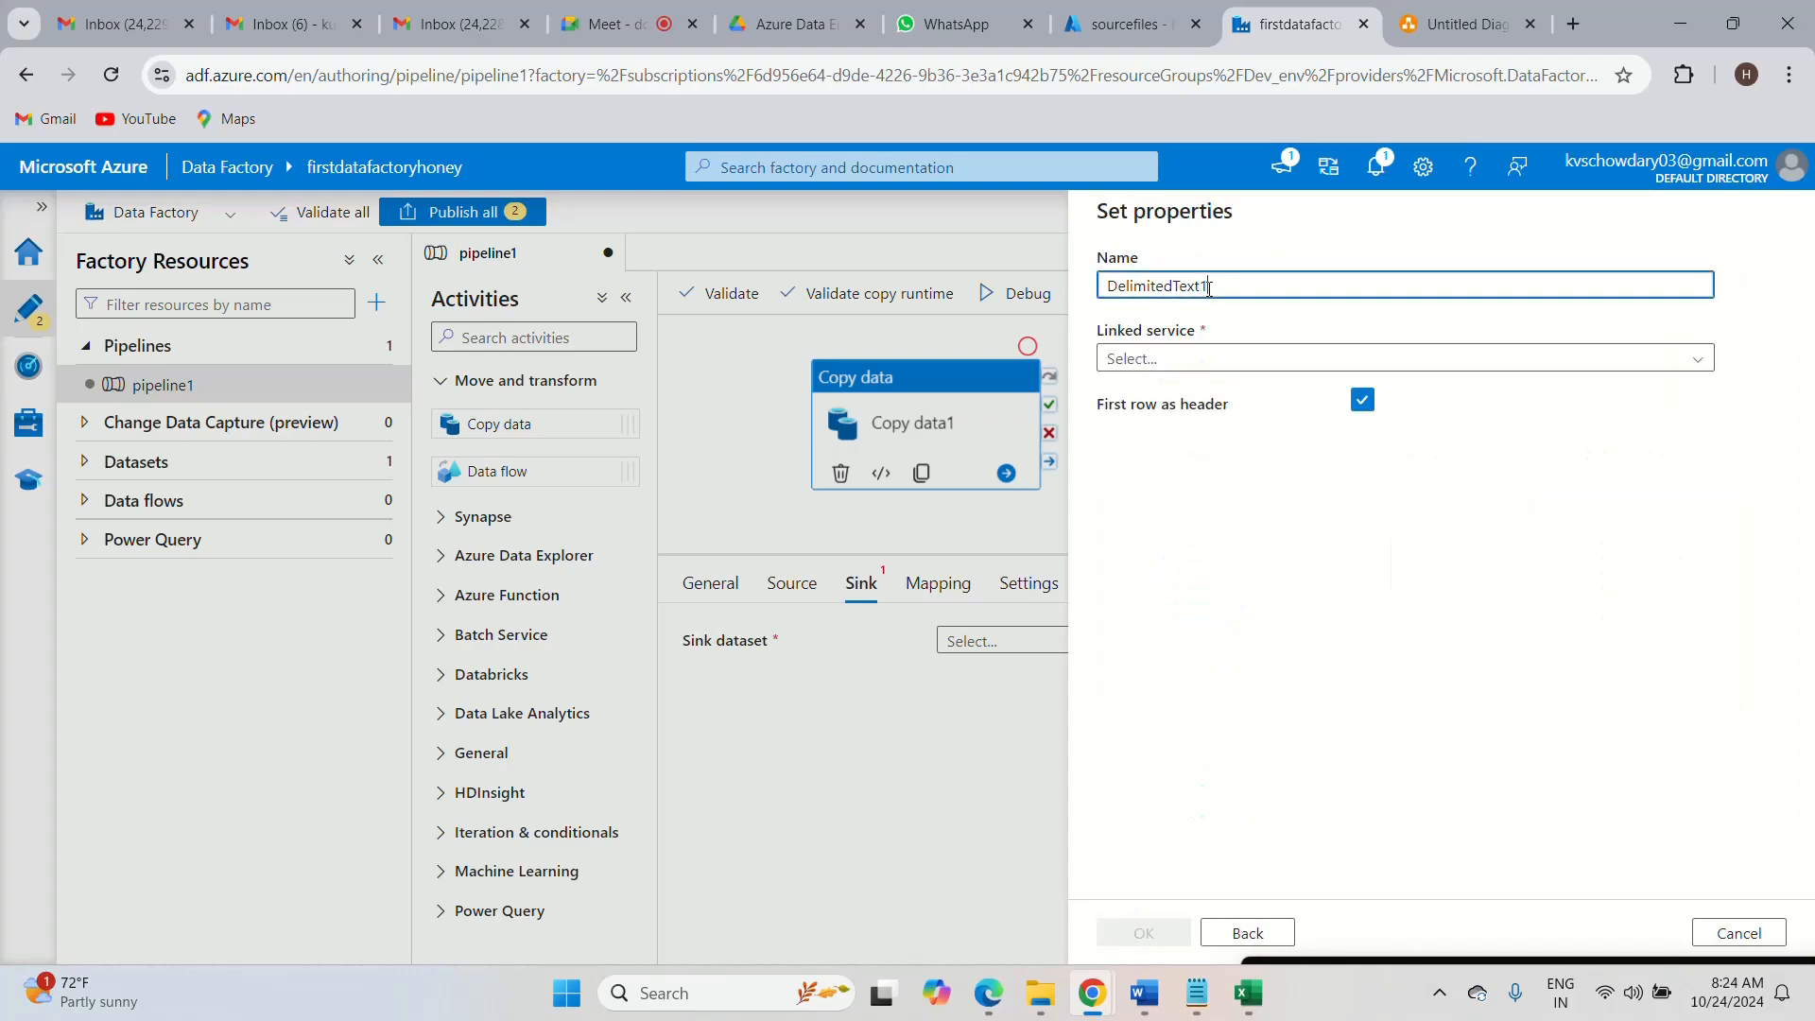
key(BackSpace)
key(BackSpace)
key(BackSpace)
key(BackSpace)
key(BackSpace)
key(BackSpace)
key(BackSpace)
key(BackSpace)
key(BackSpace)
key(BackSpace)
key(BackSpace)
key(BackSpace)
key(BackSpace)
key(BackSpace)
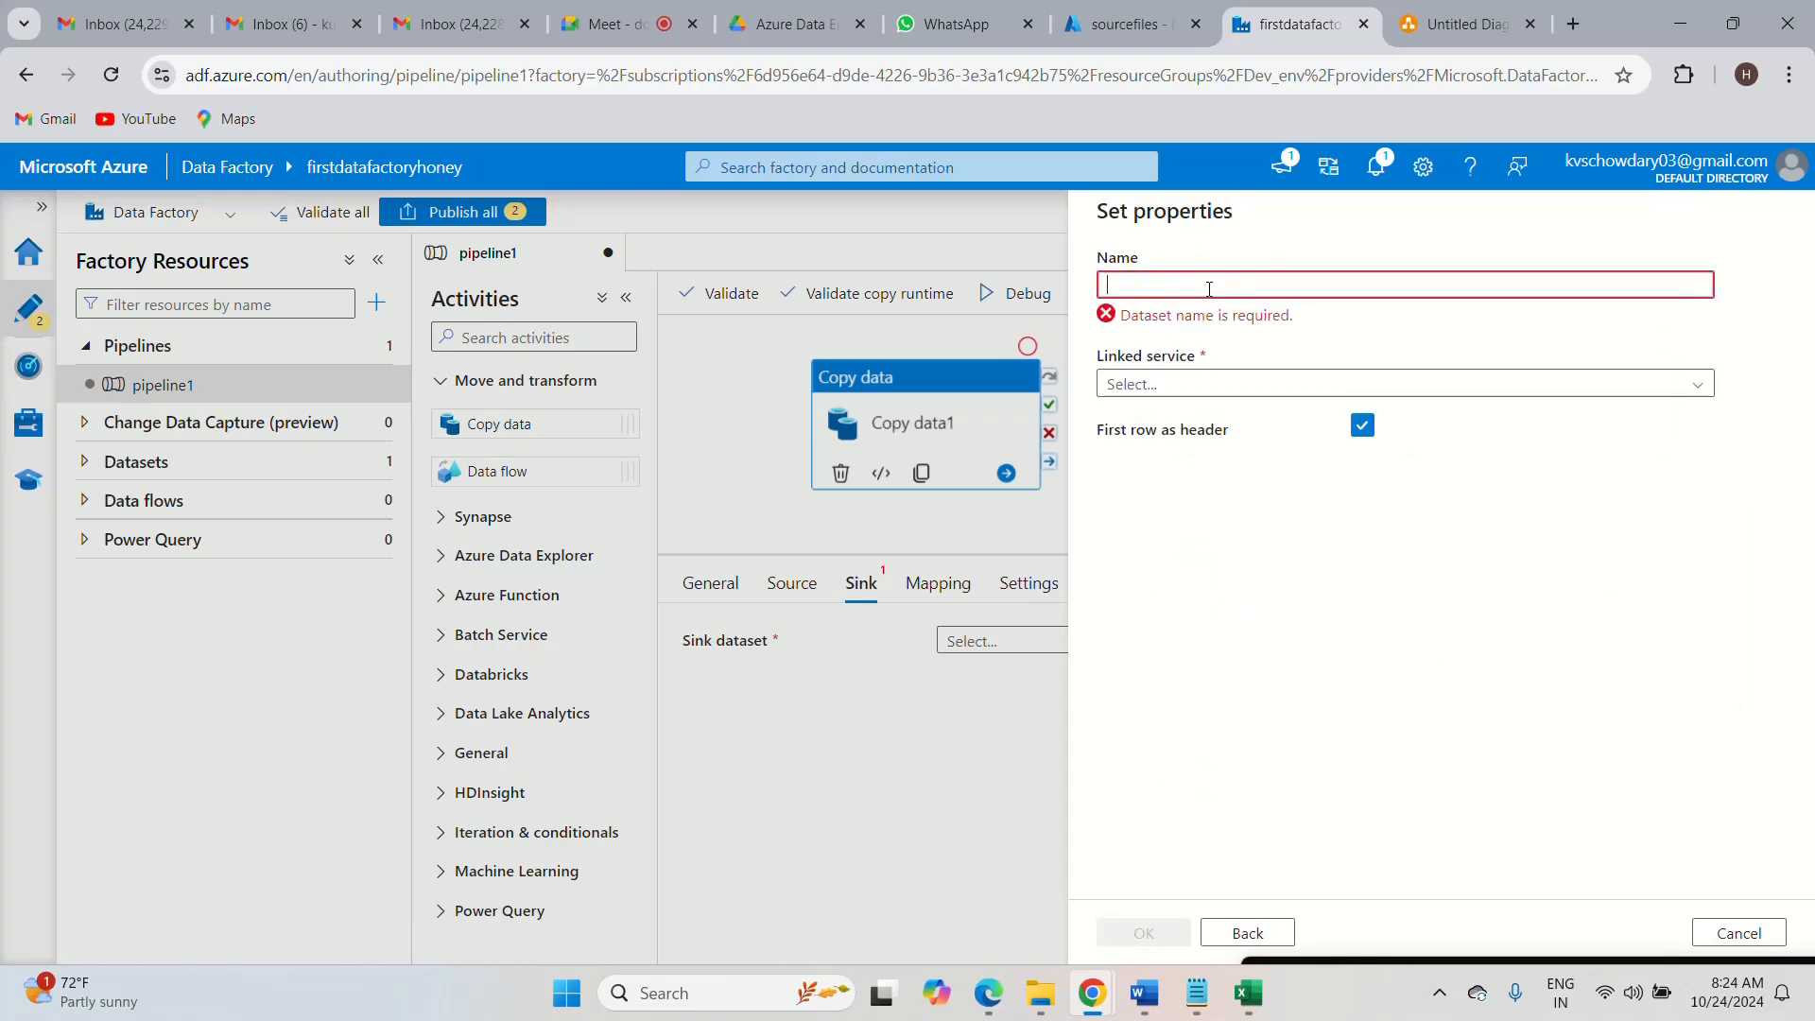
text(DS_)
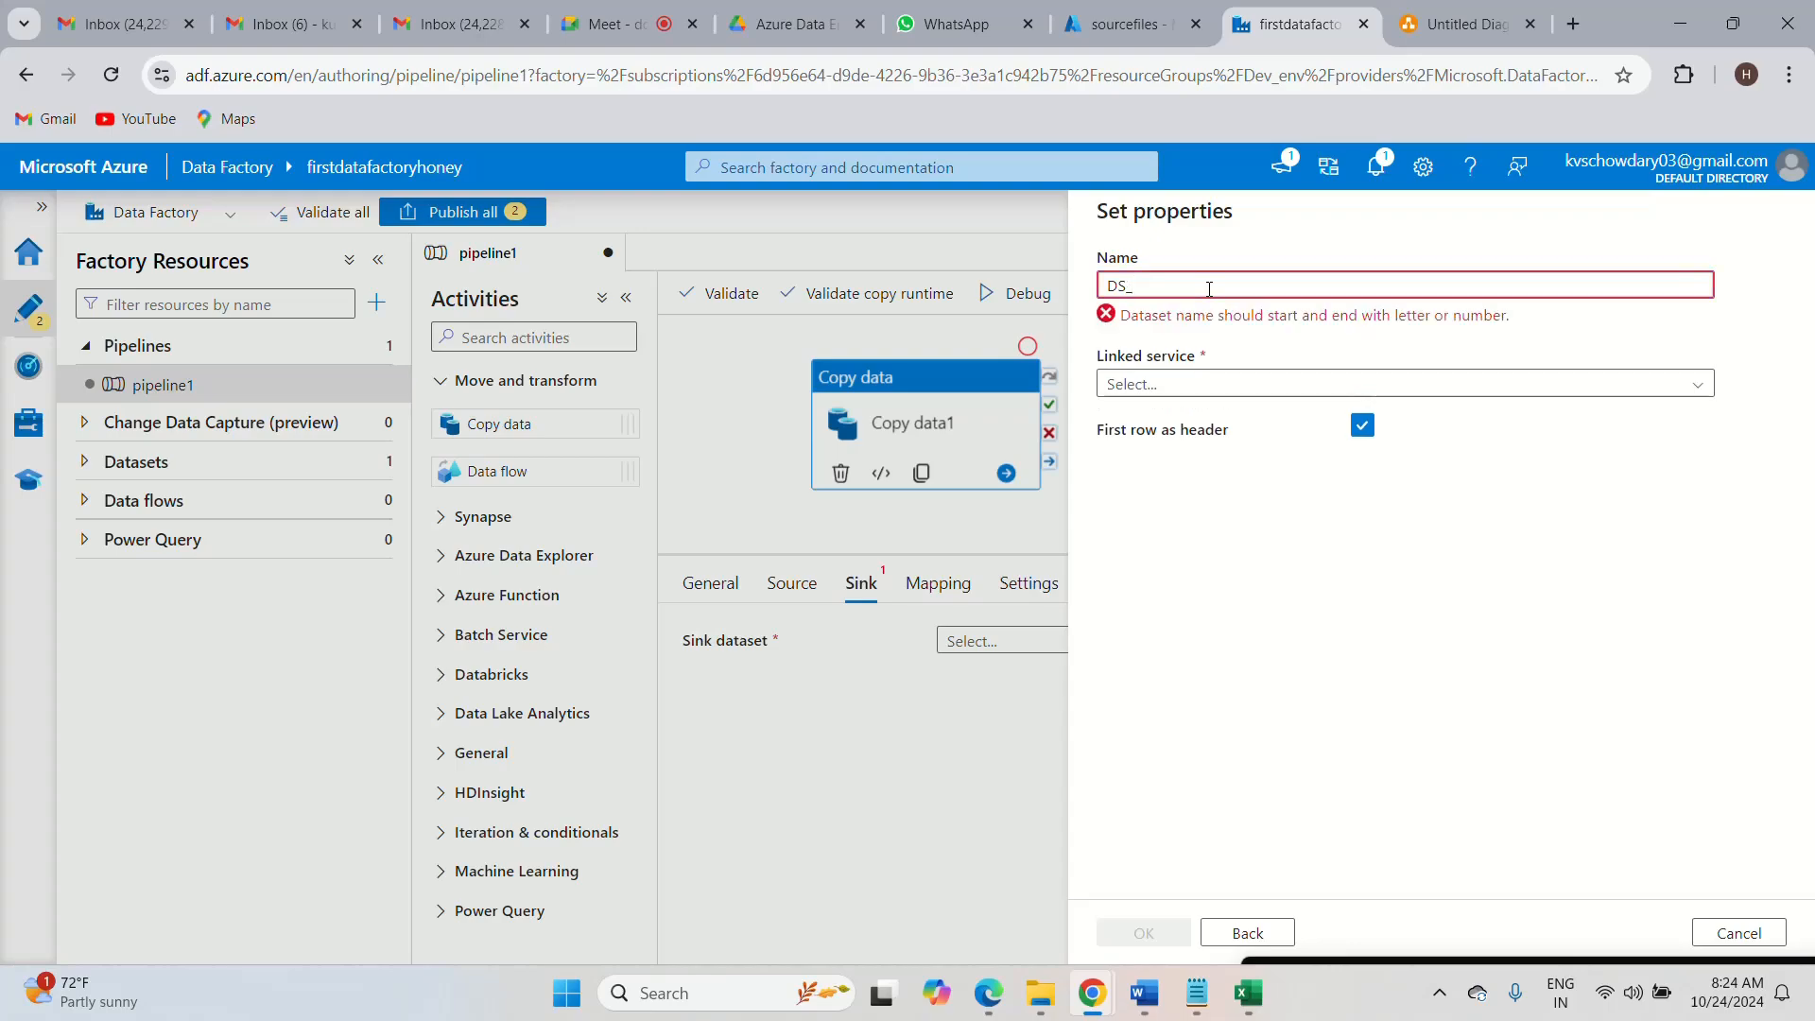
text(ADLS_Target)
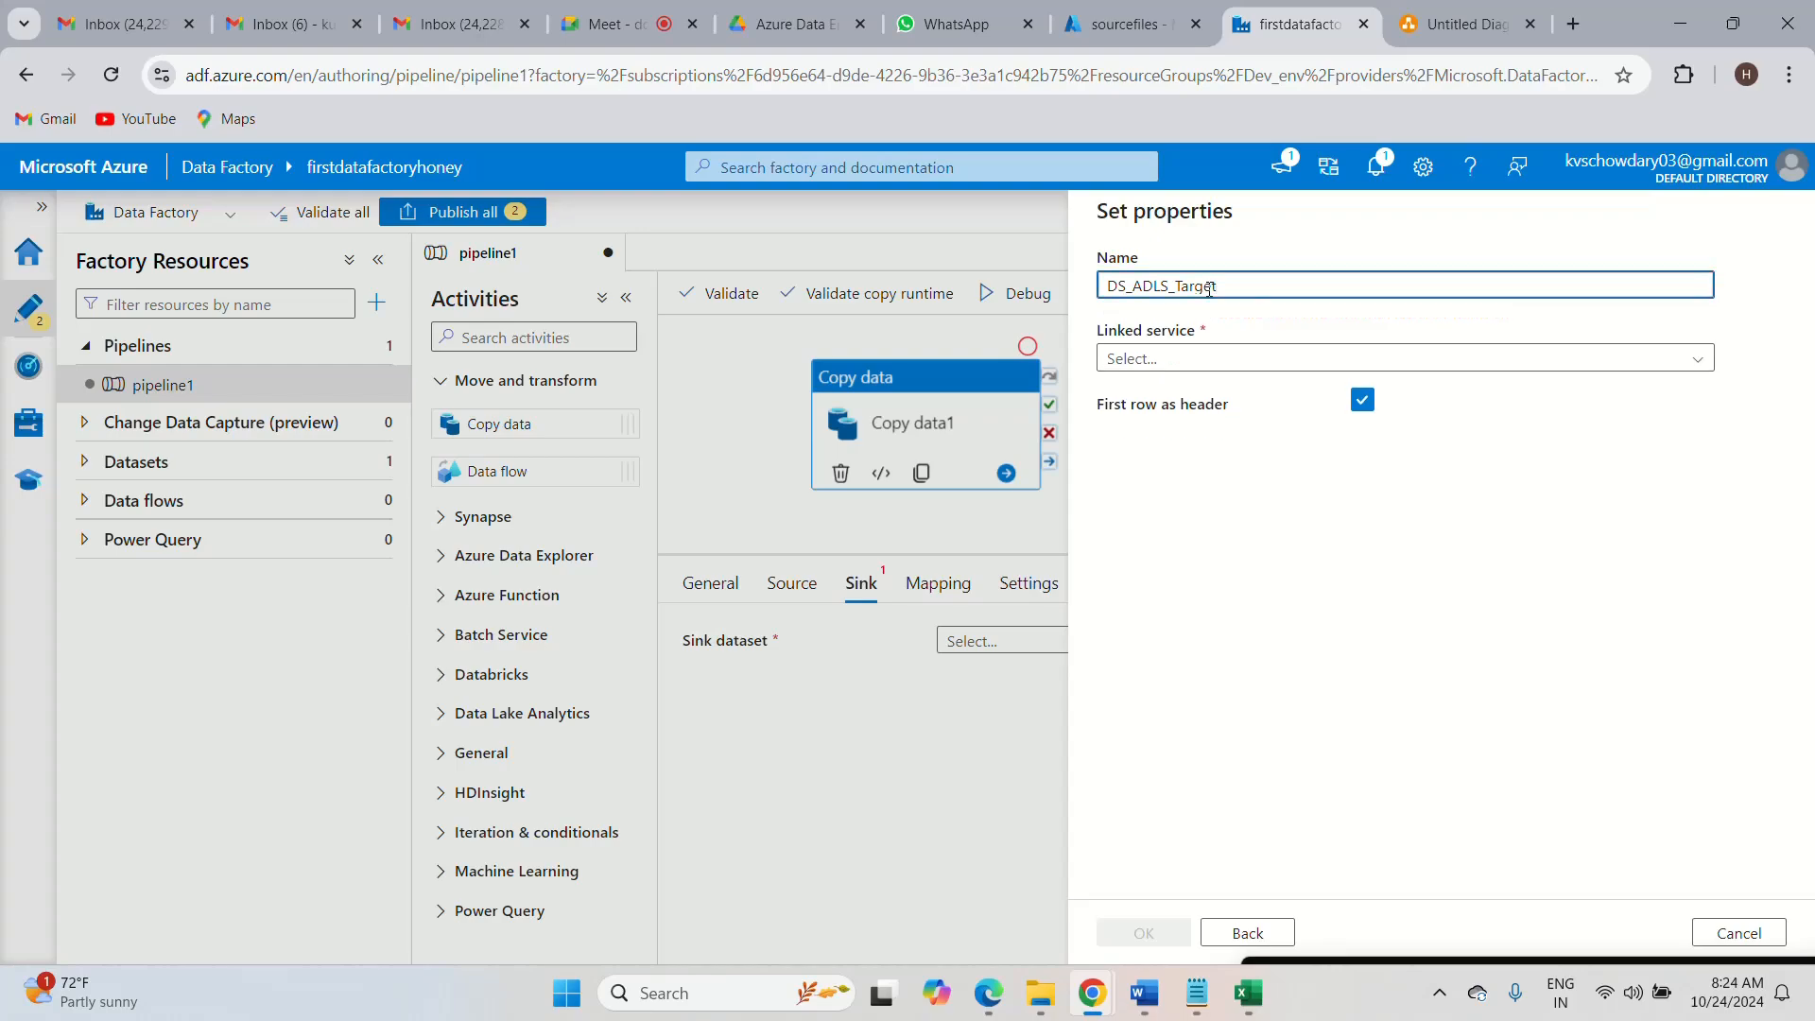
text(files)
- Create the sink dataset with linked service LS_ADLS_rawfiles and file path sourcefiles/Targetfiles
click(1157, 359)
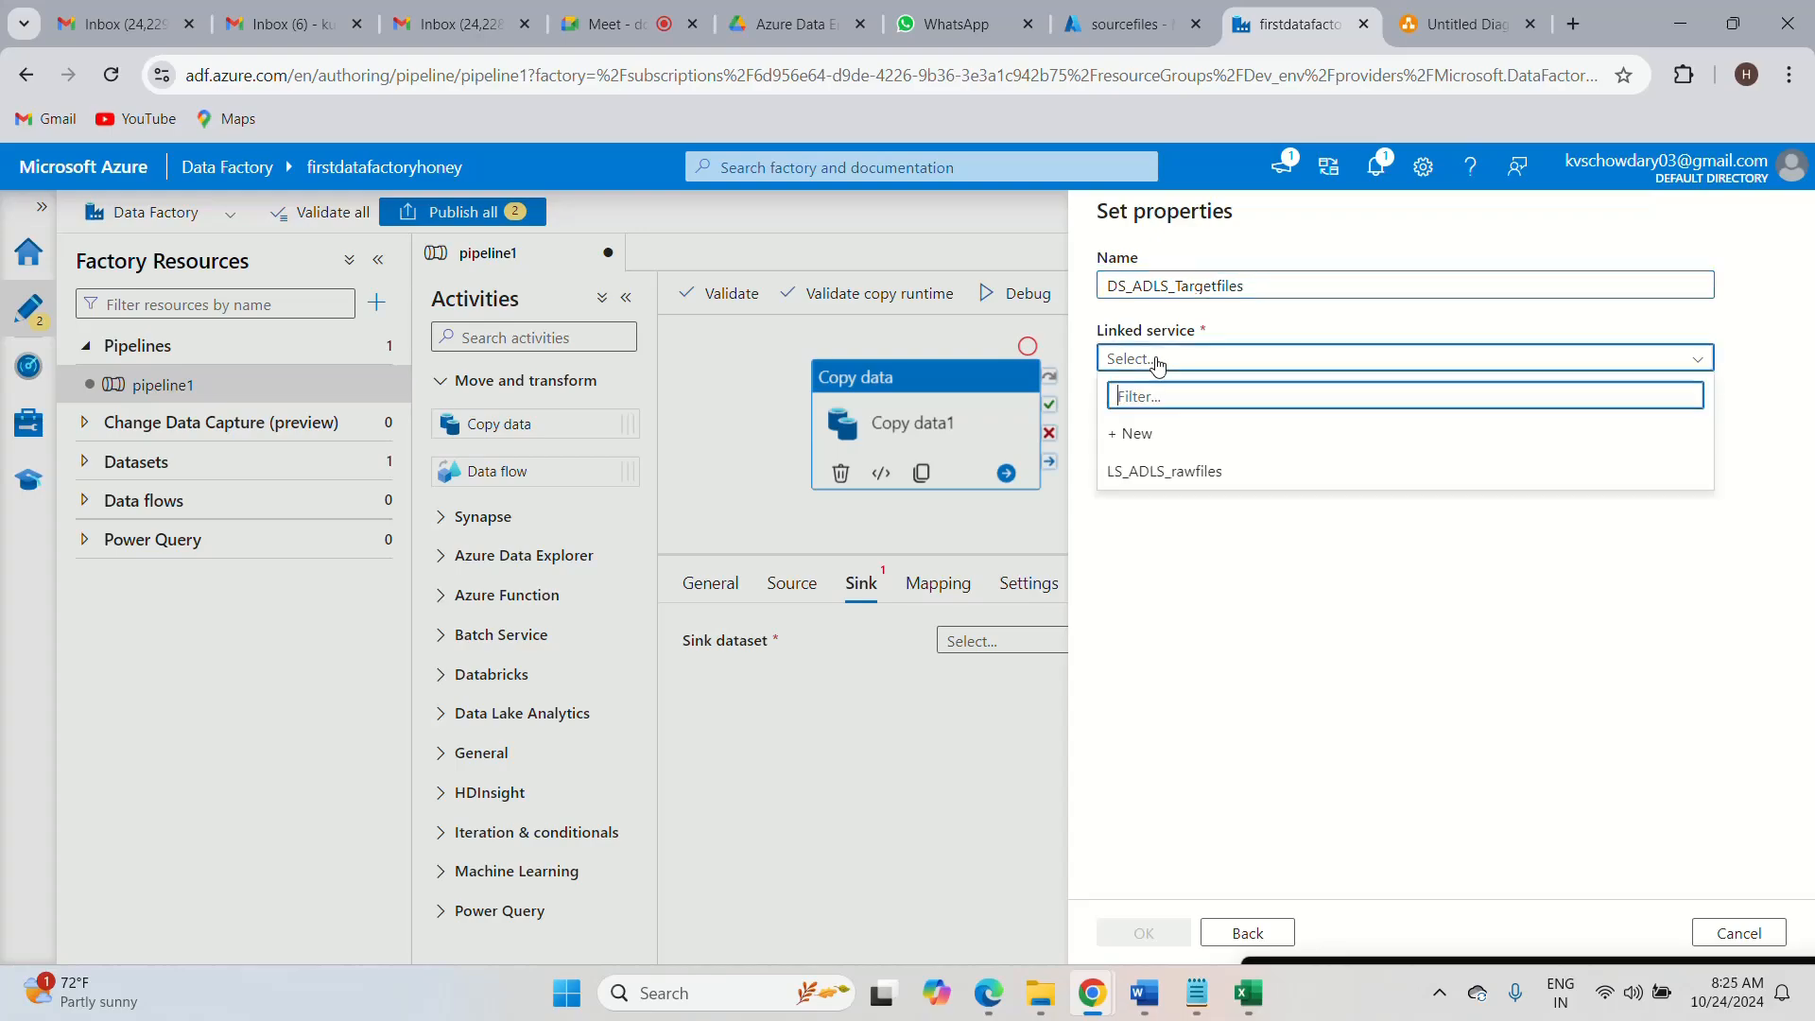
click(1172, 471)
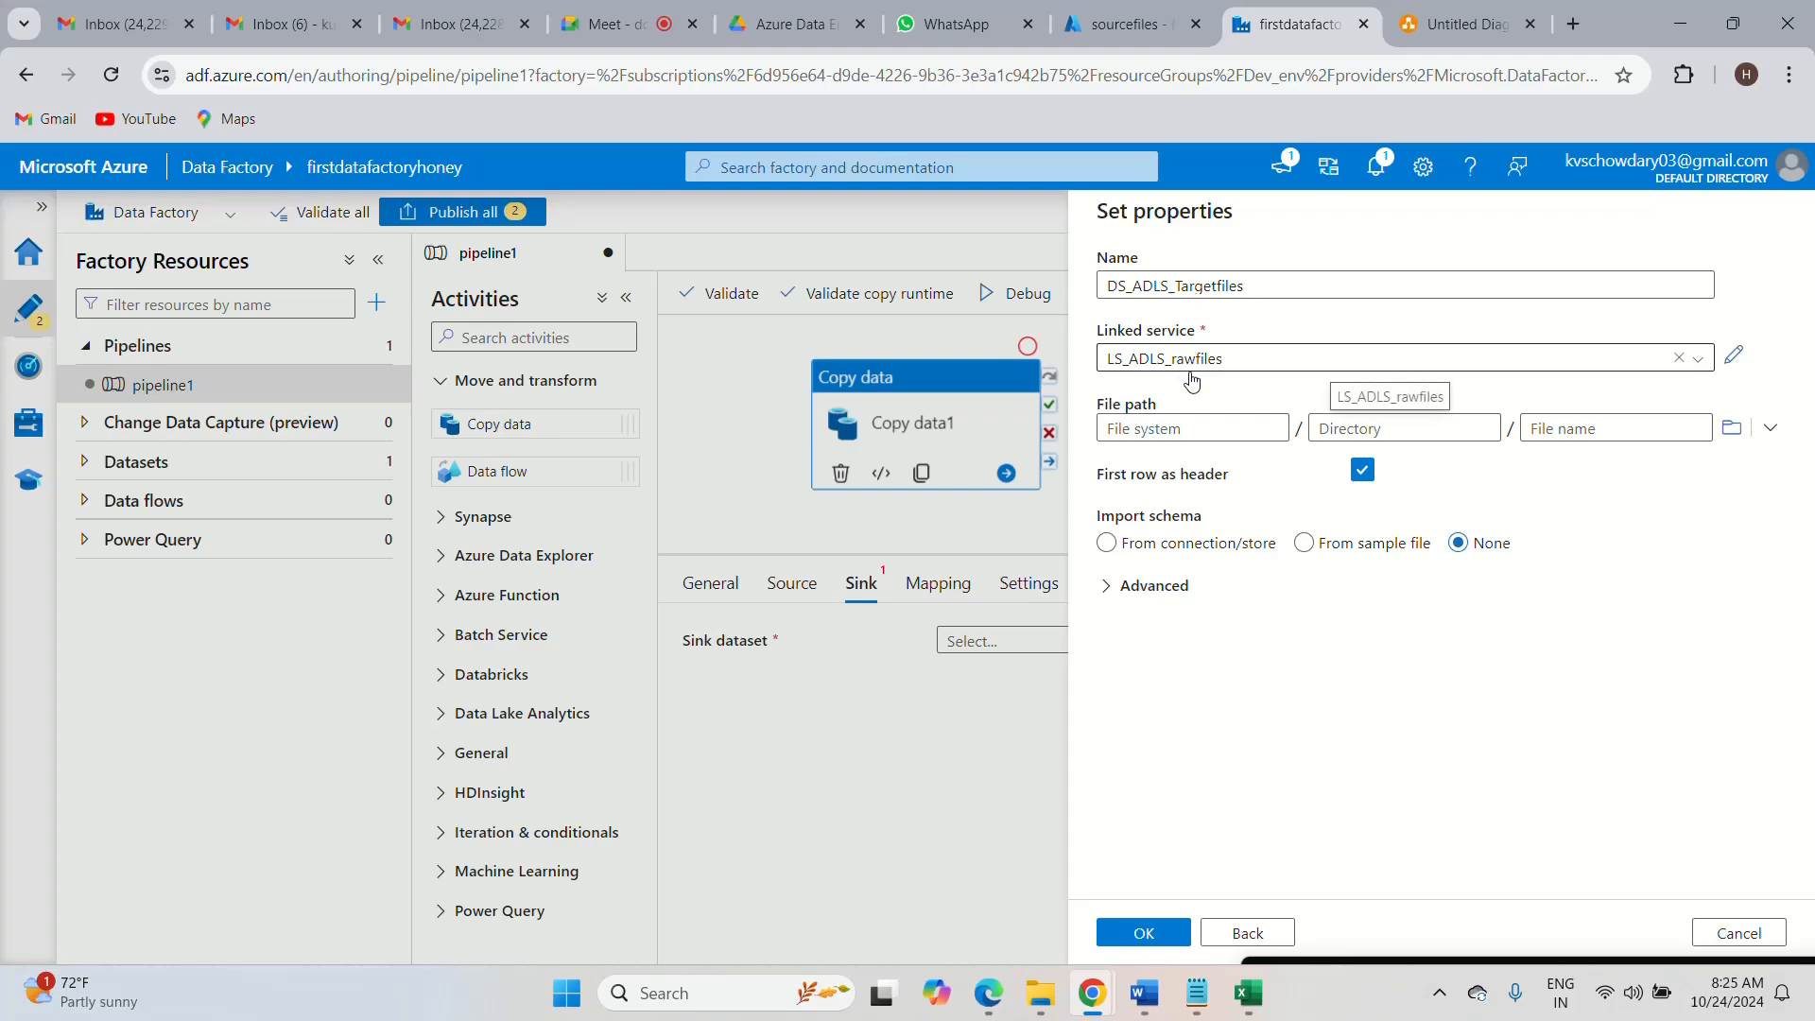
click(1736, 431)
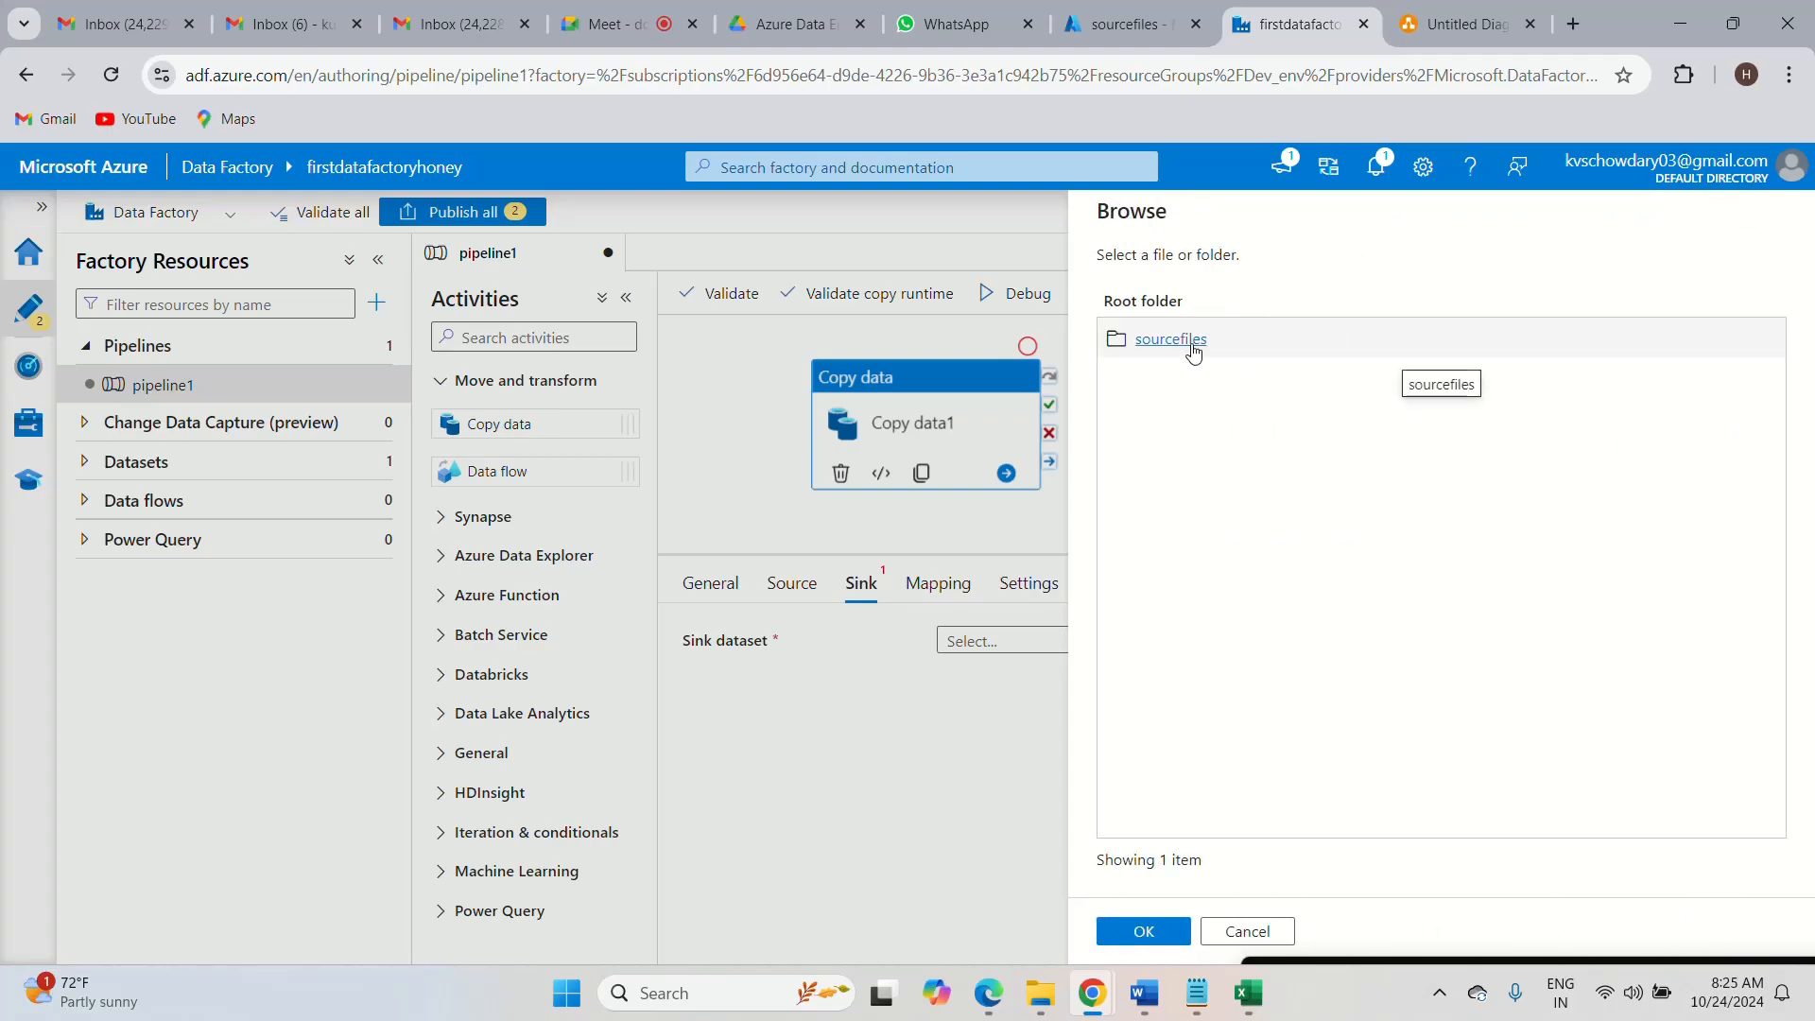
click(1193, 346)
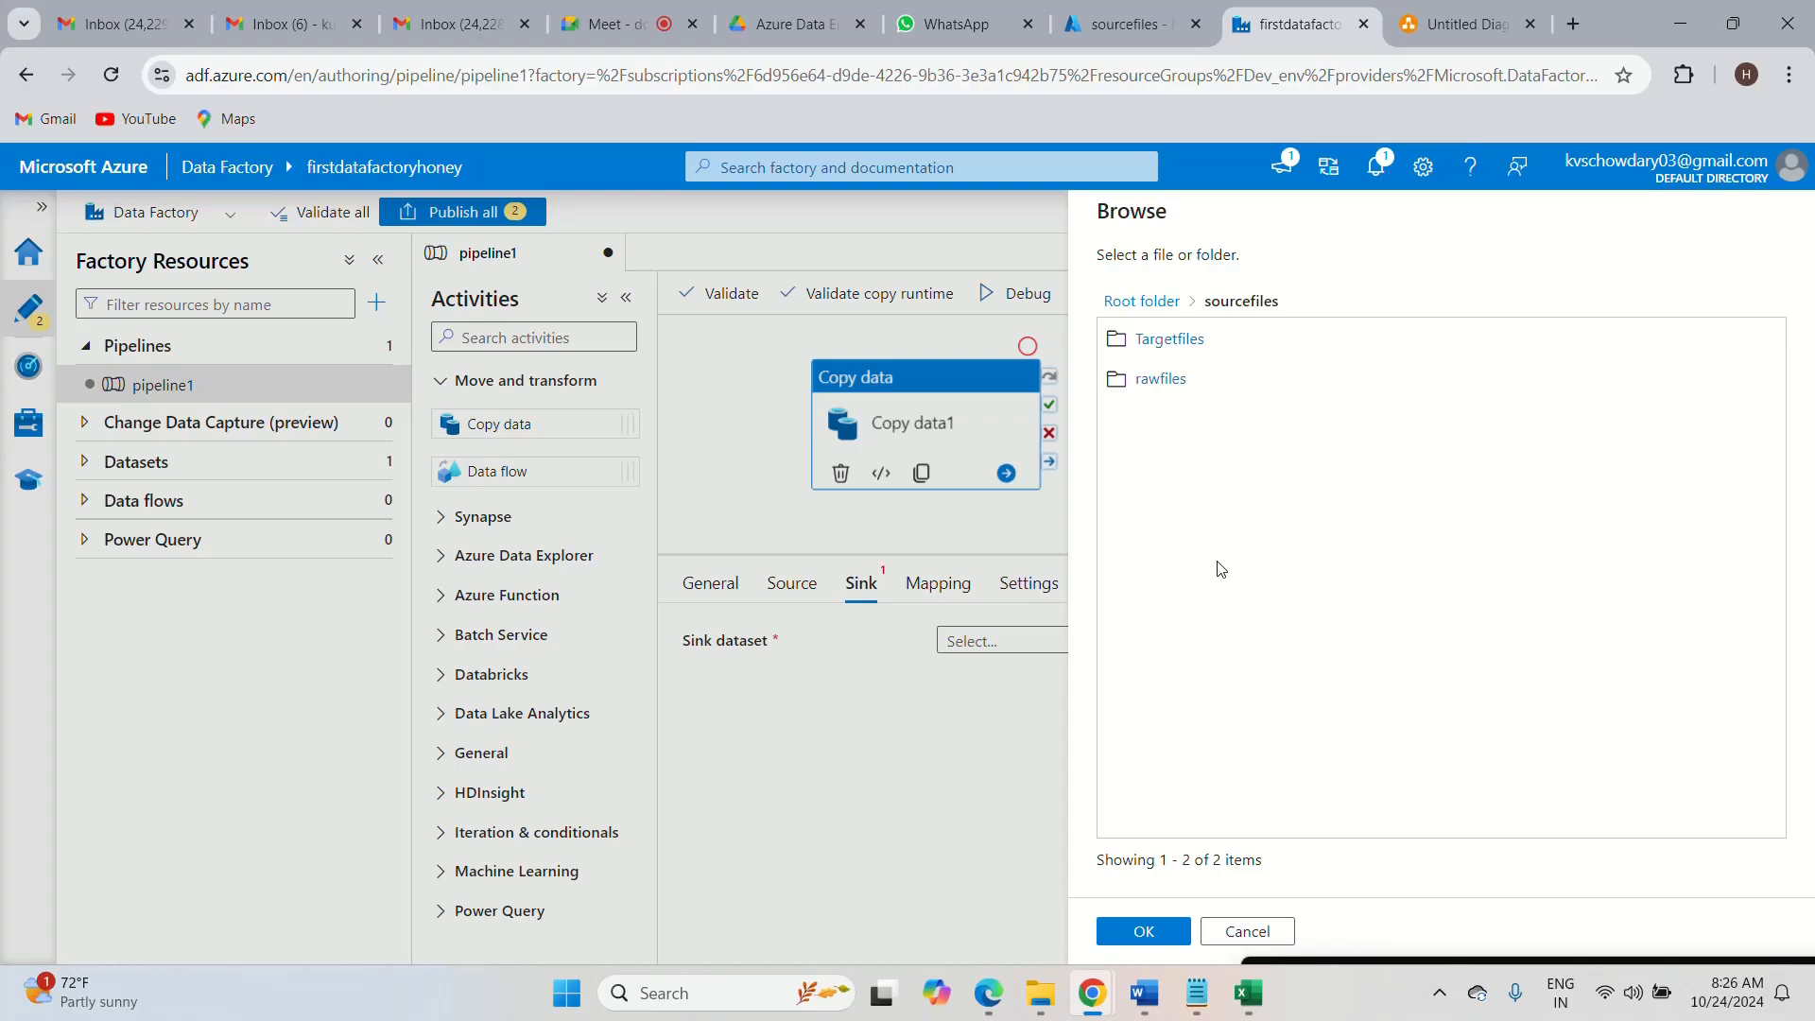
click(1165, 342)
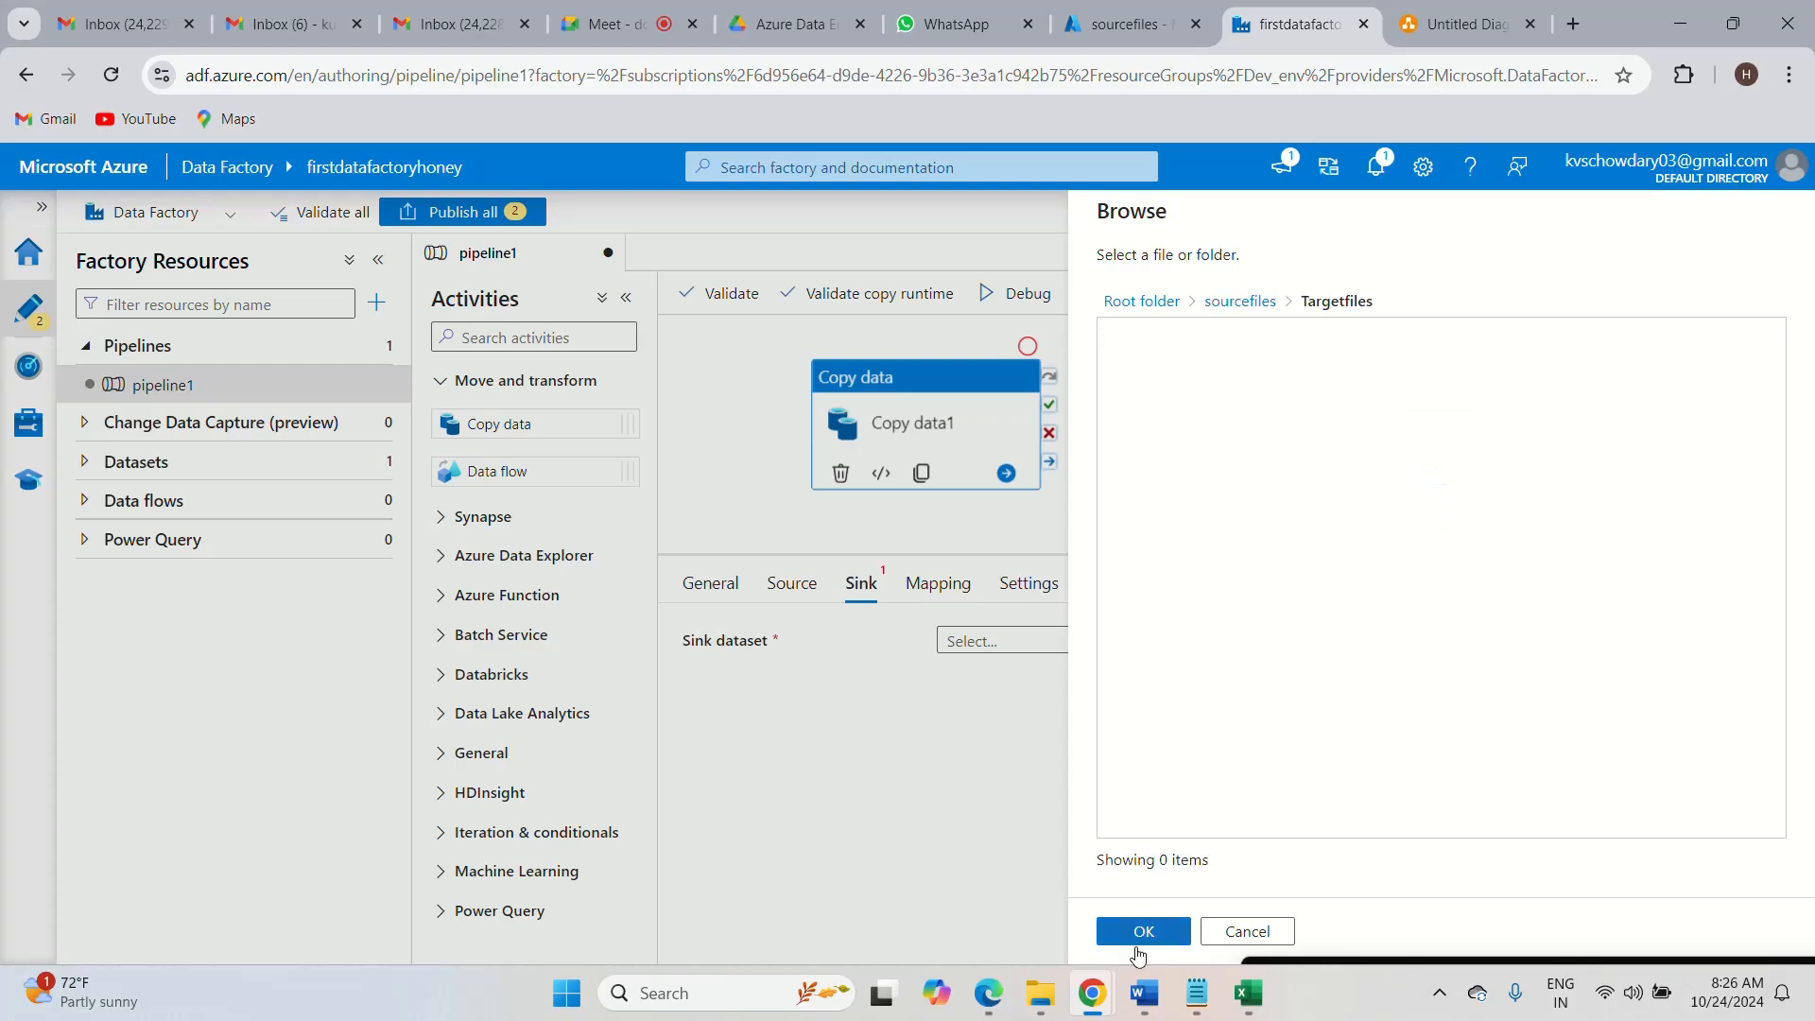
click(1139, 934)
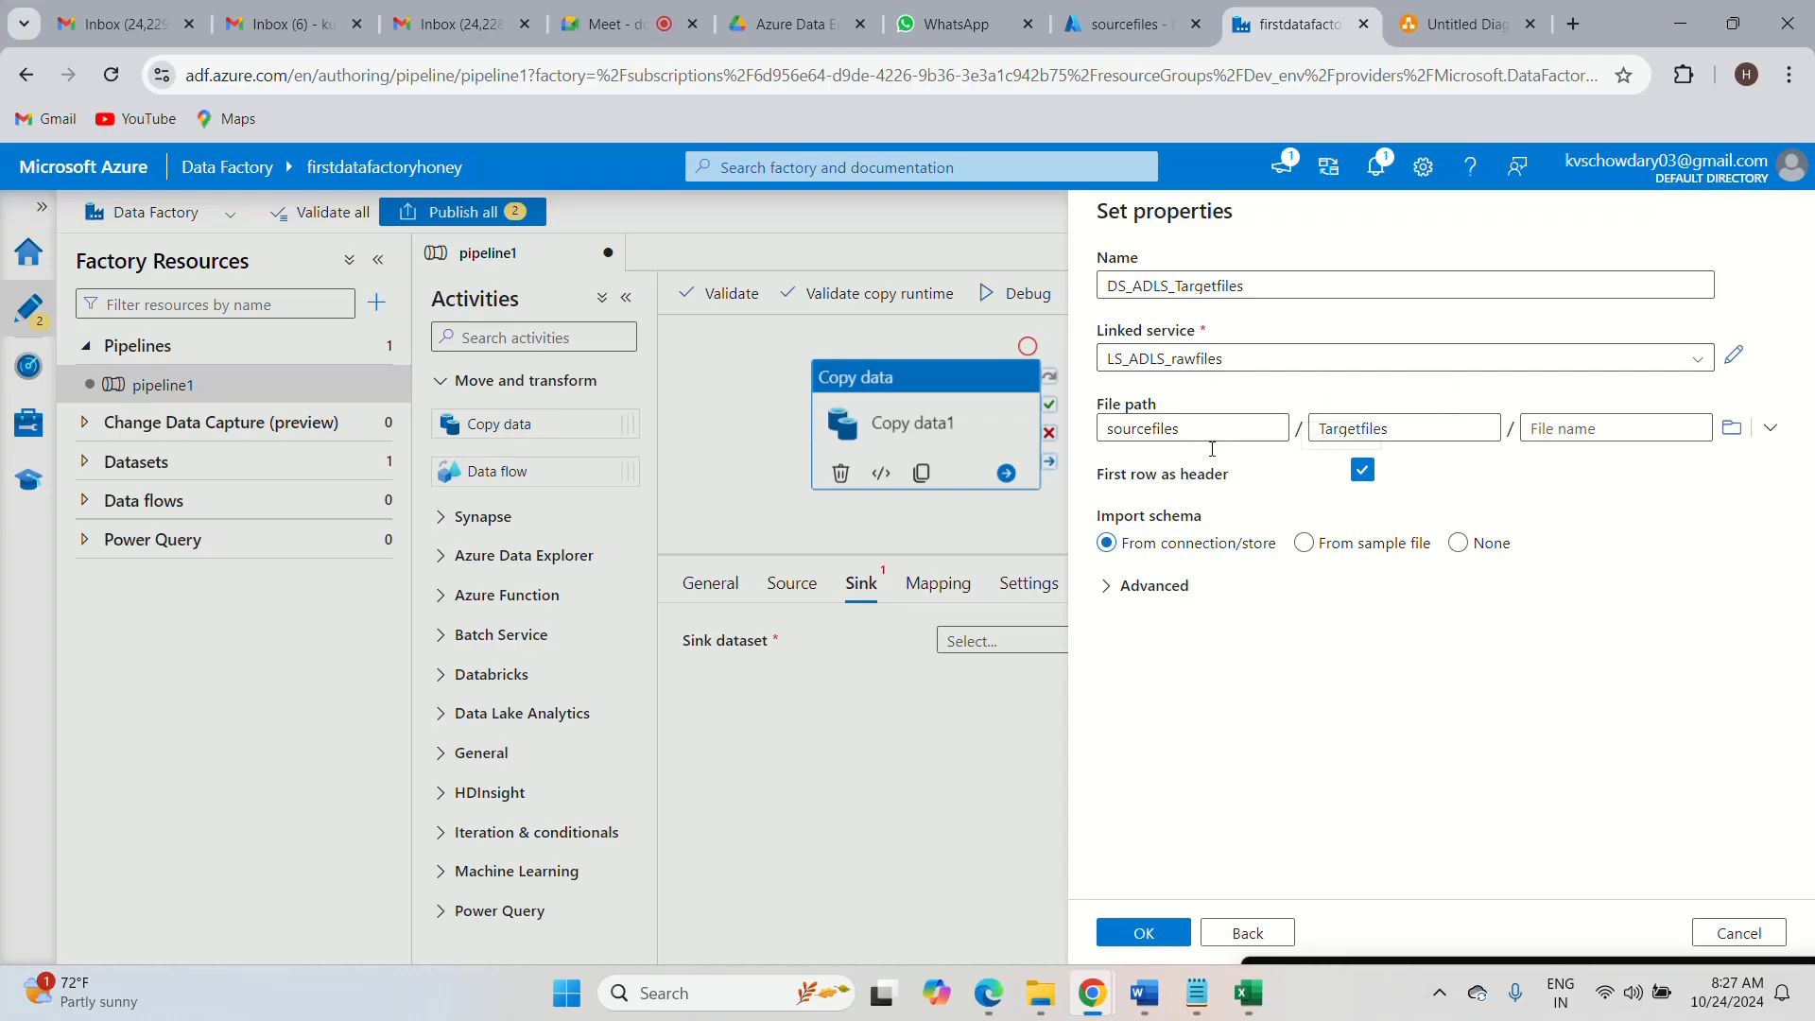
click(1140, 934)
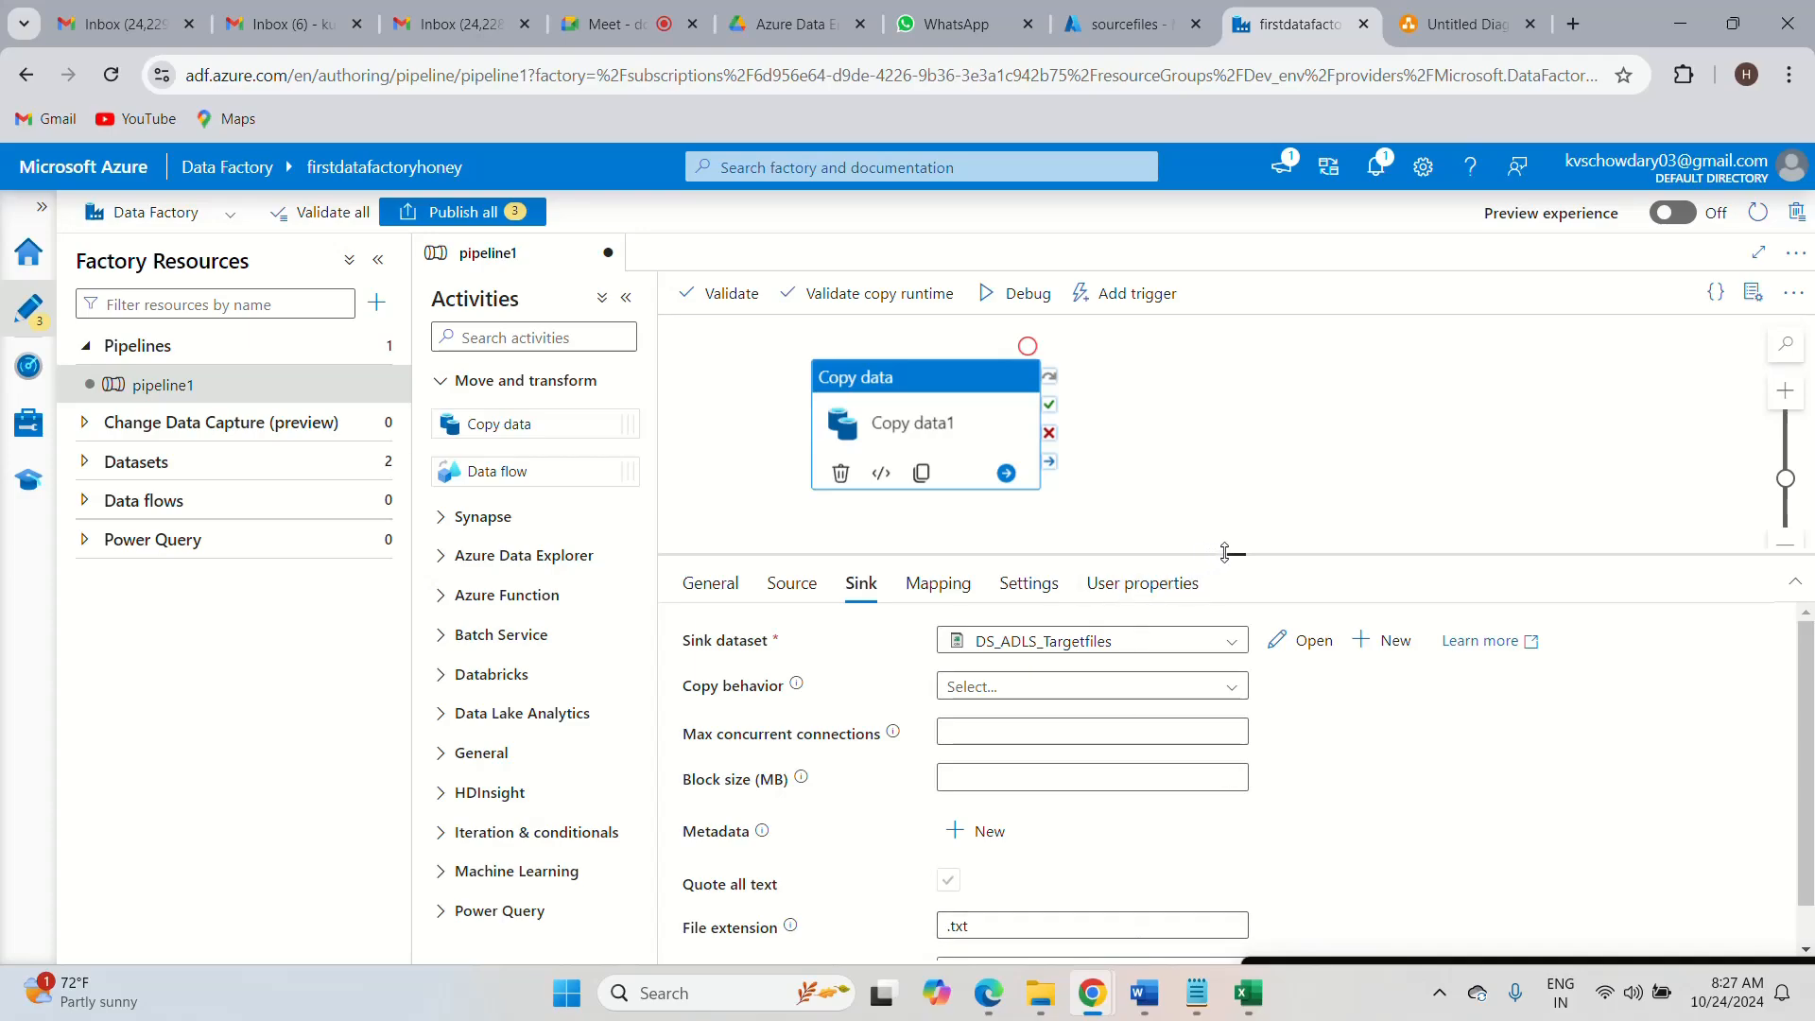
drag(1225, 553, 1217, 523)
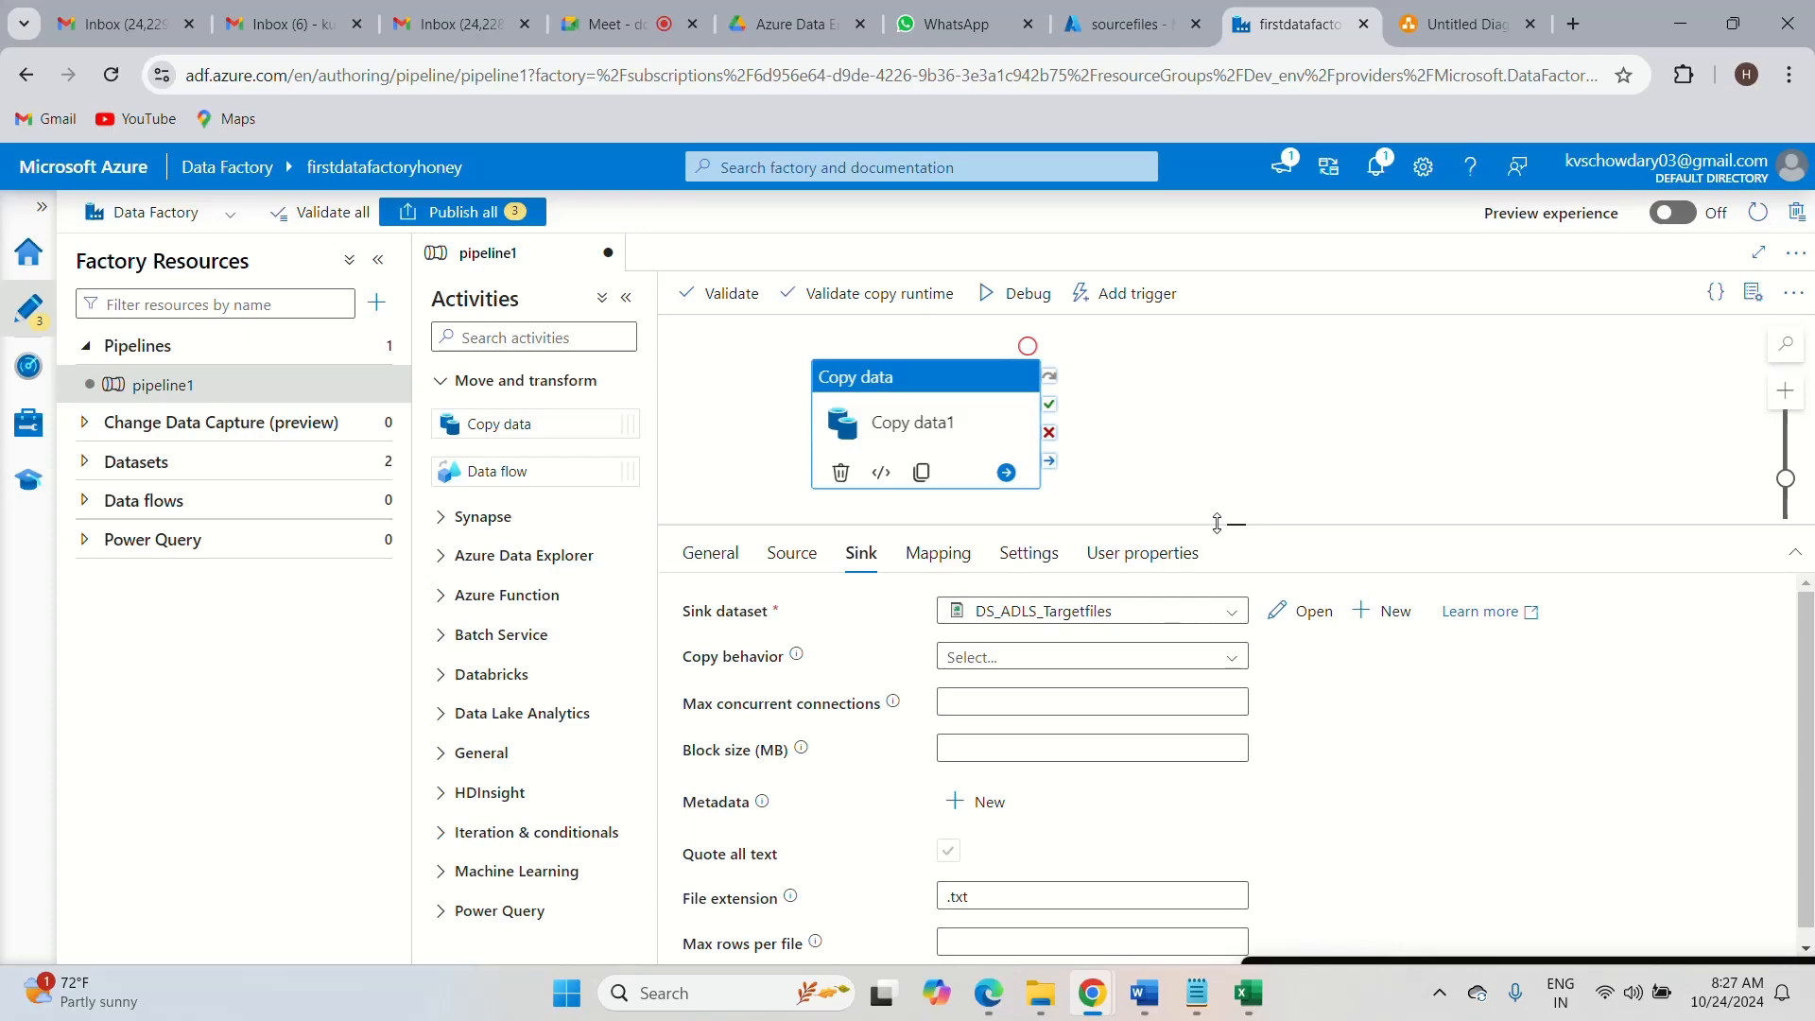
- Switch to the Azure portal to examine the resources in the Dev_env resource group, and return to Azure Data Factory
click(1104, 28)
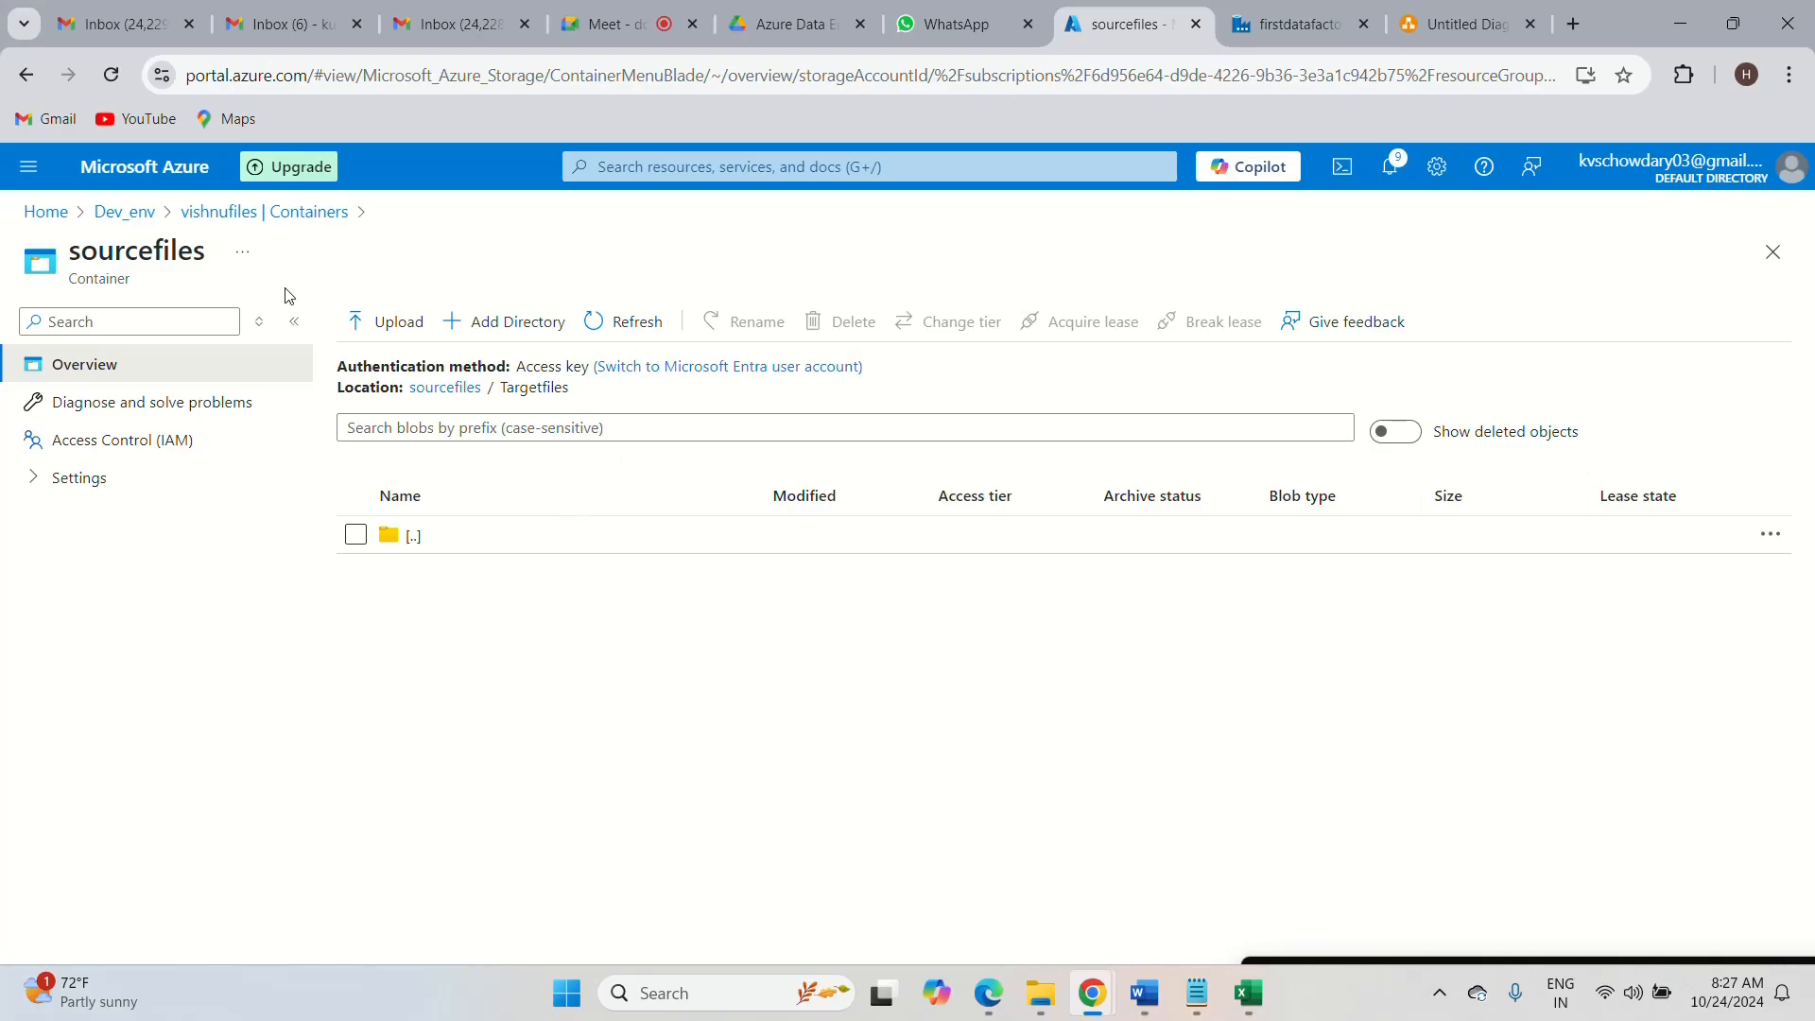
click(123, 212)
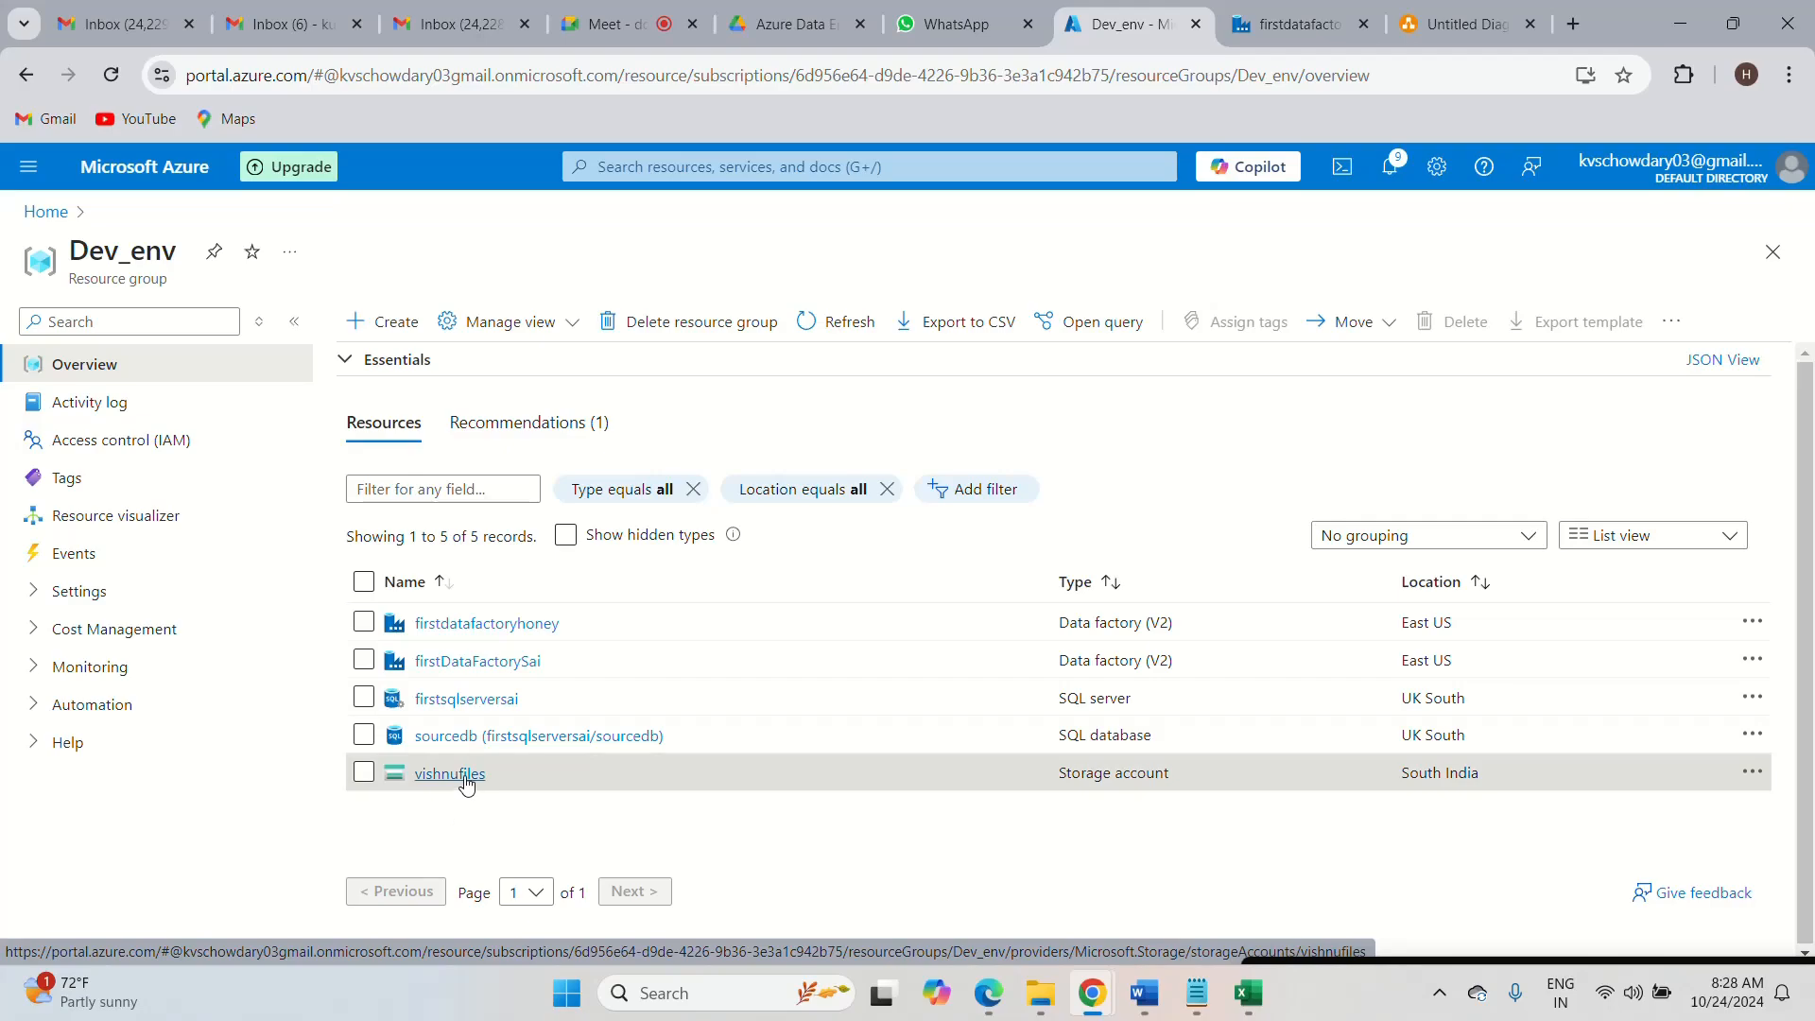
click(1272, 28)
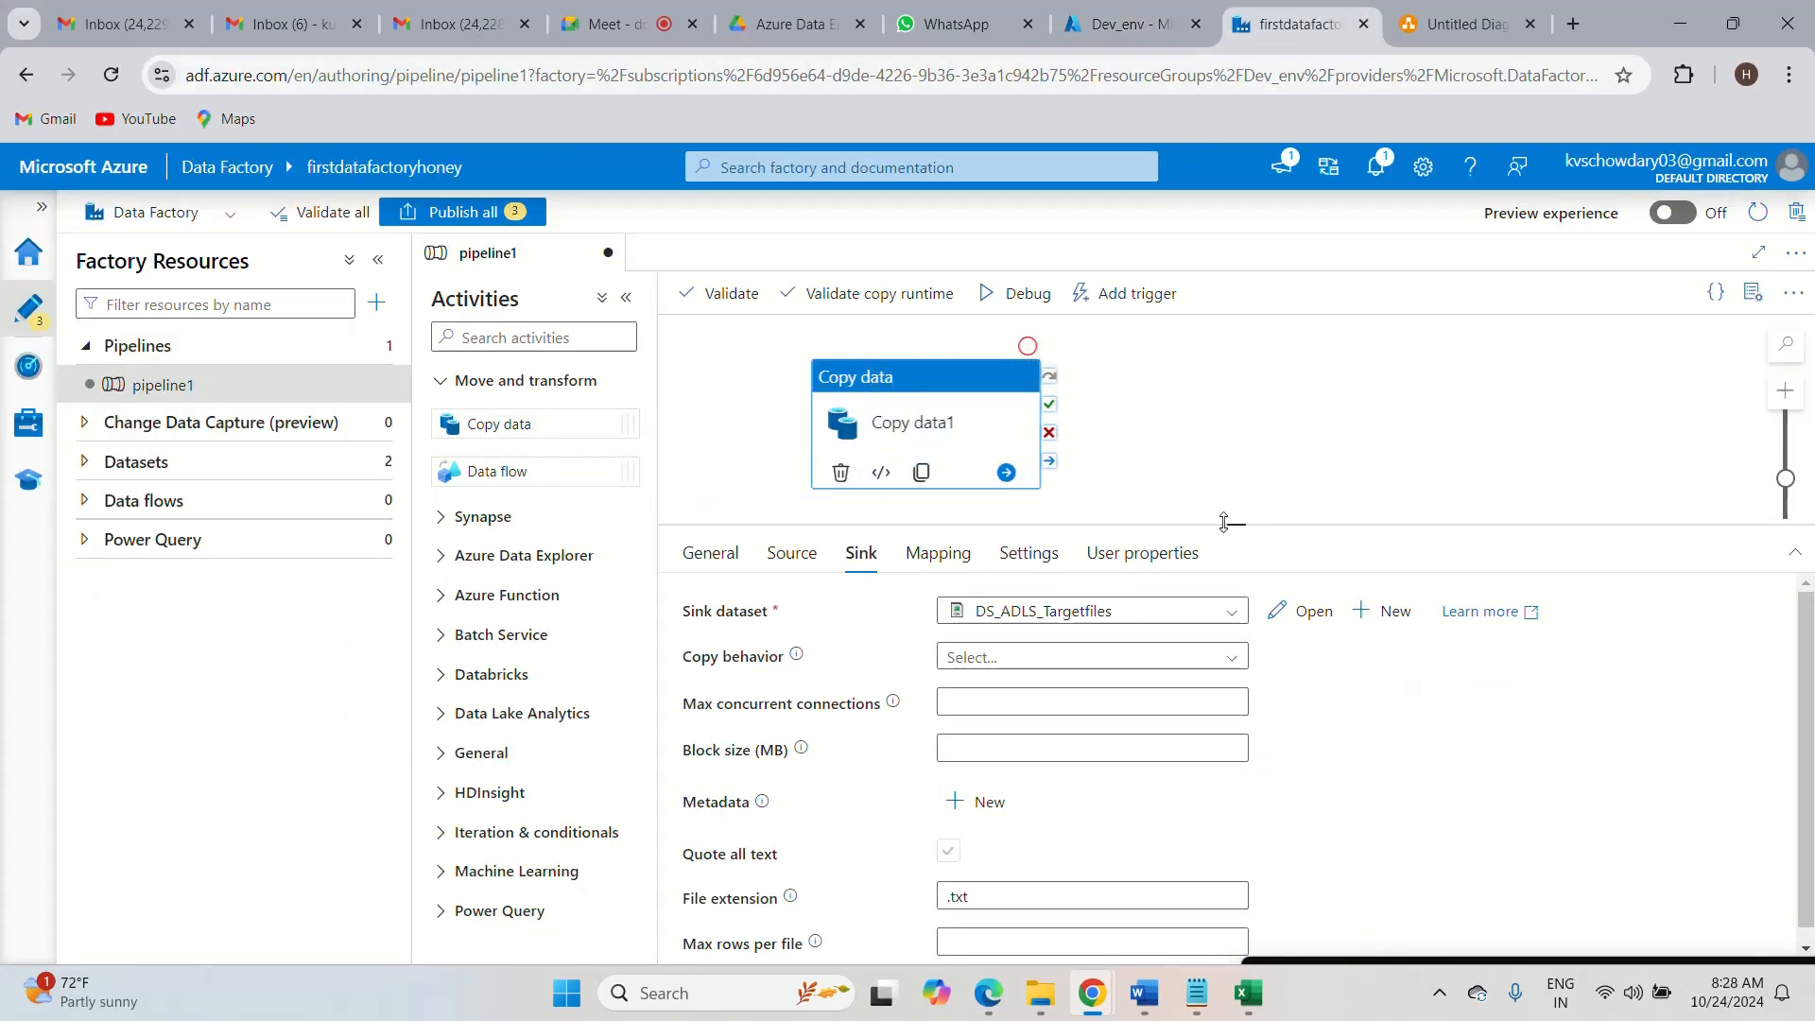
drag(1224, 523, 1203, 572)
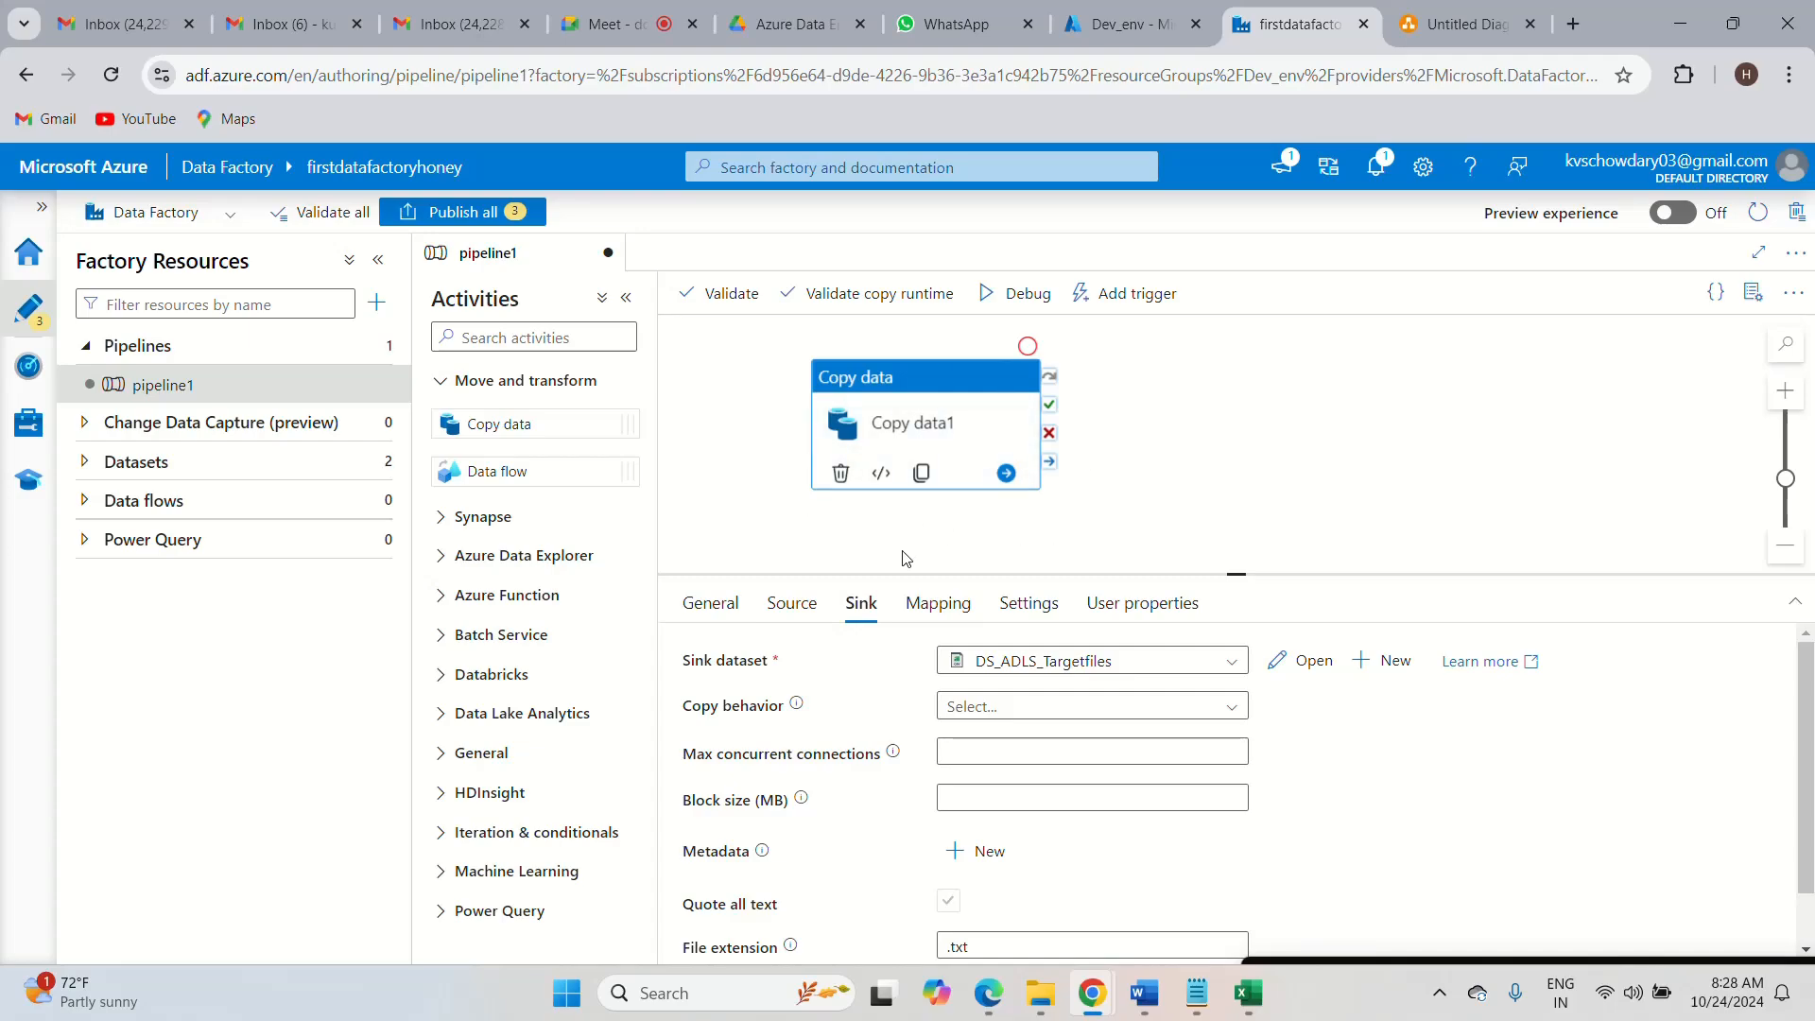
- In the Azure portal, examine the rawfiles and Targetfiles folders in the vishnufiles storage account's sourcefiles container
click(1107, 28)
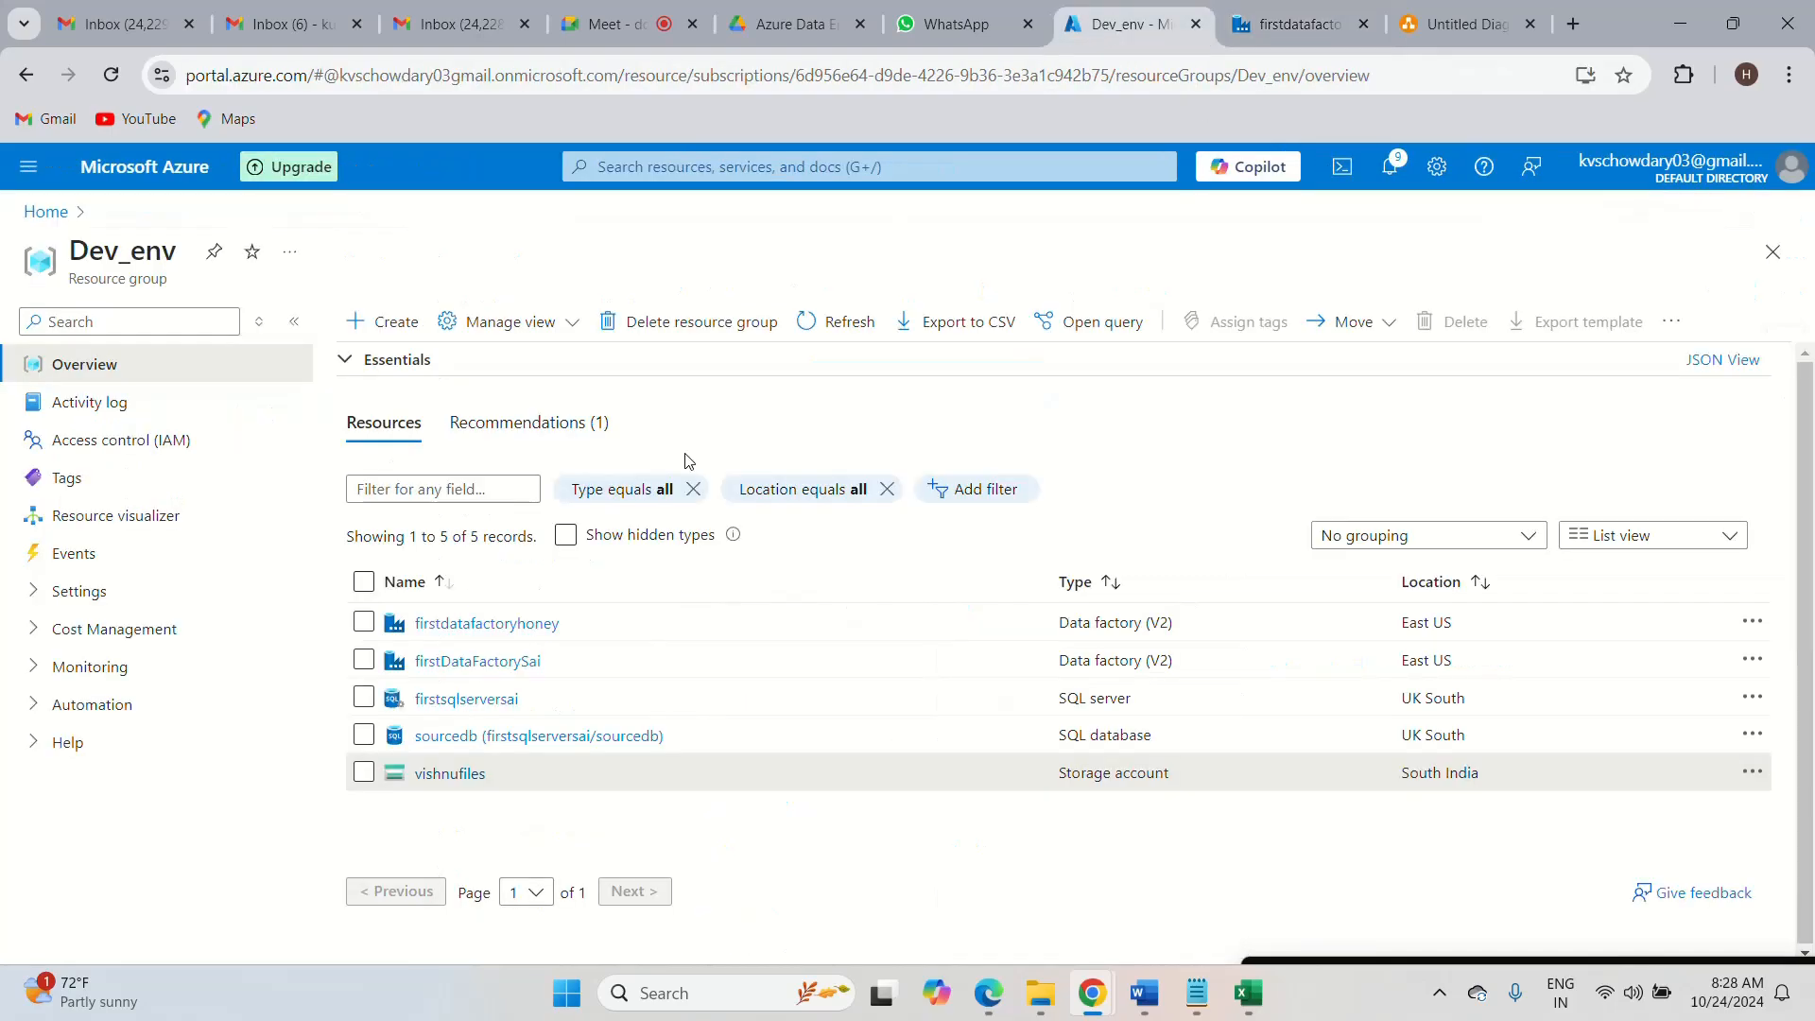
click(450, 774)
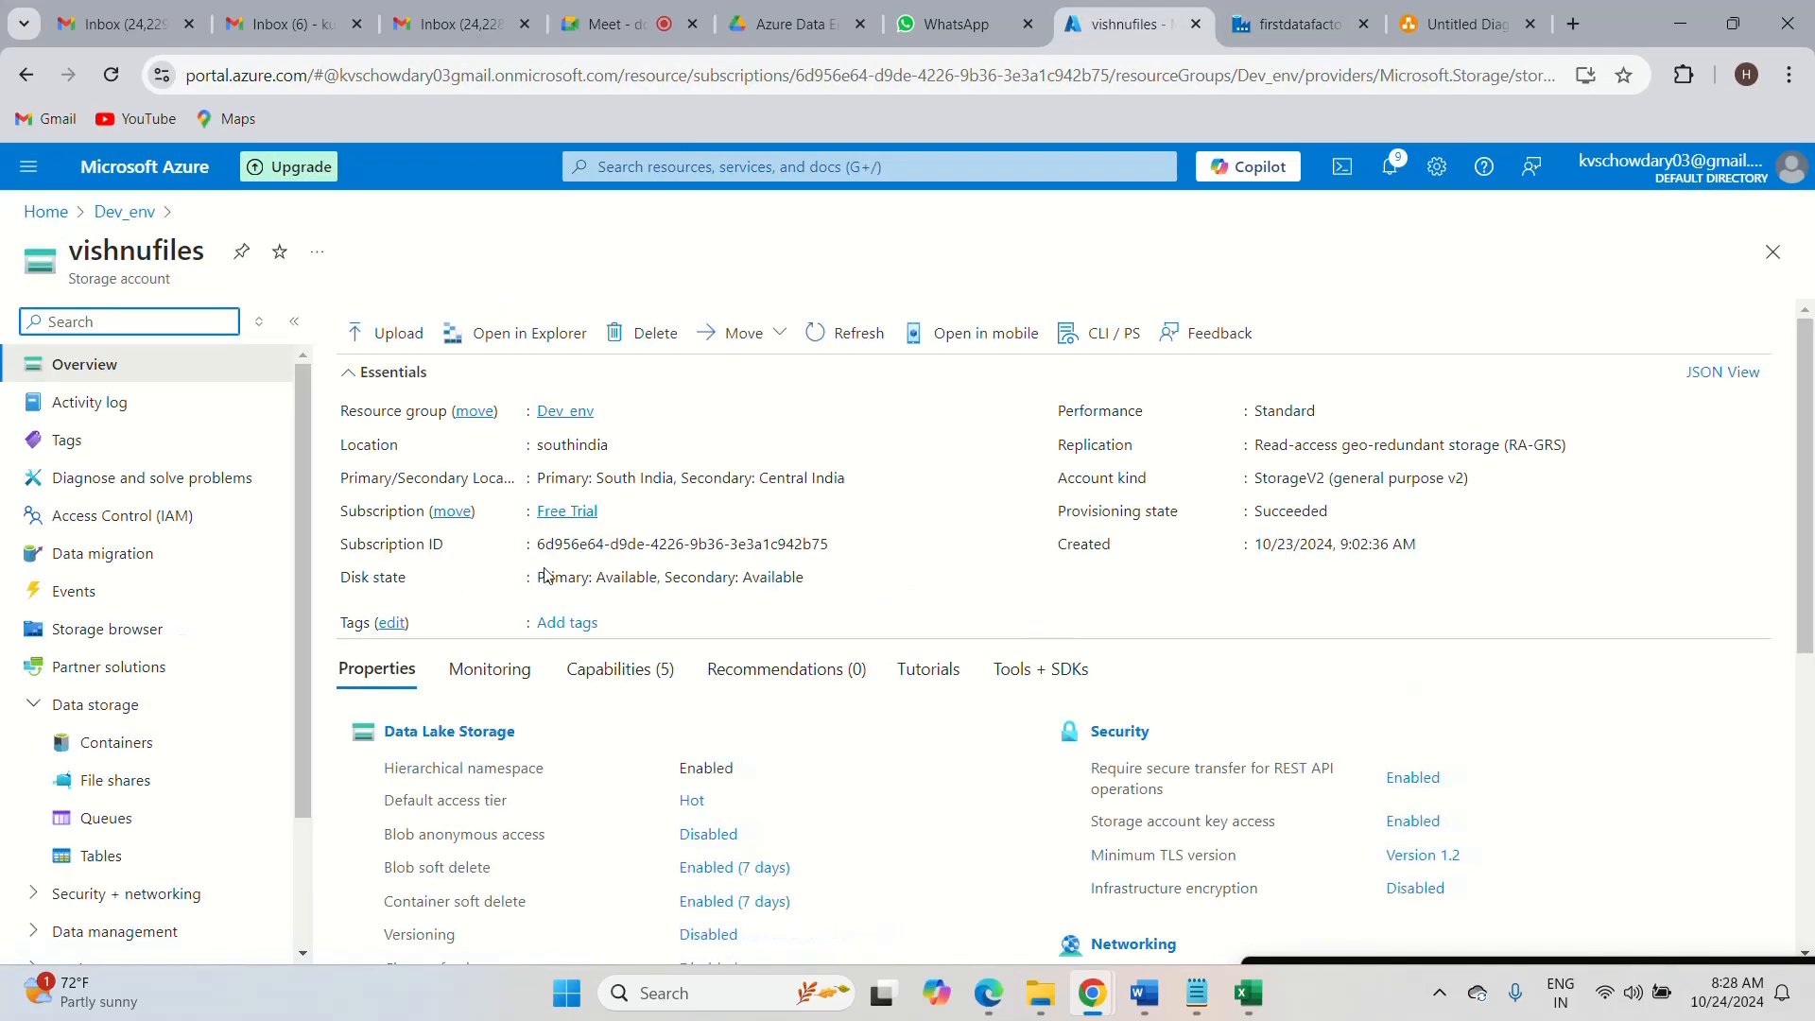
click(149, 741)
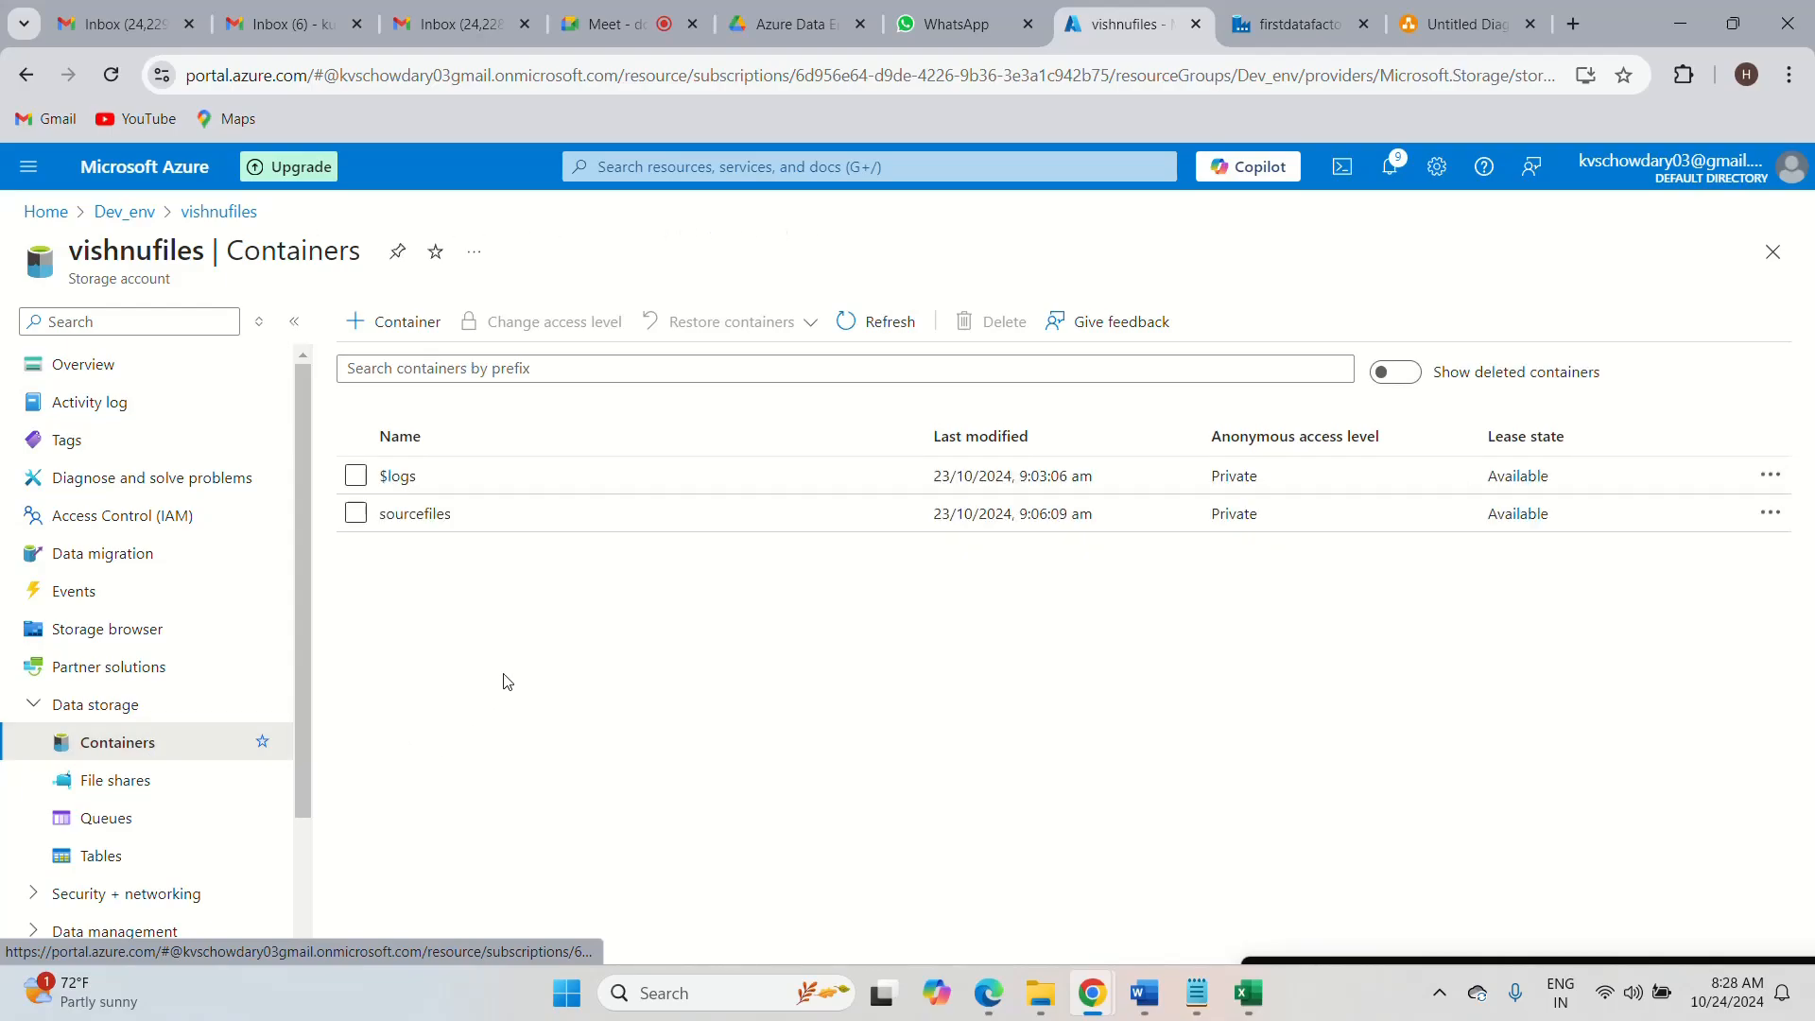
click(420, 513)
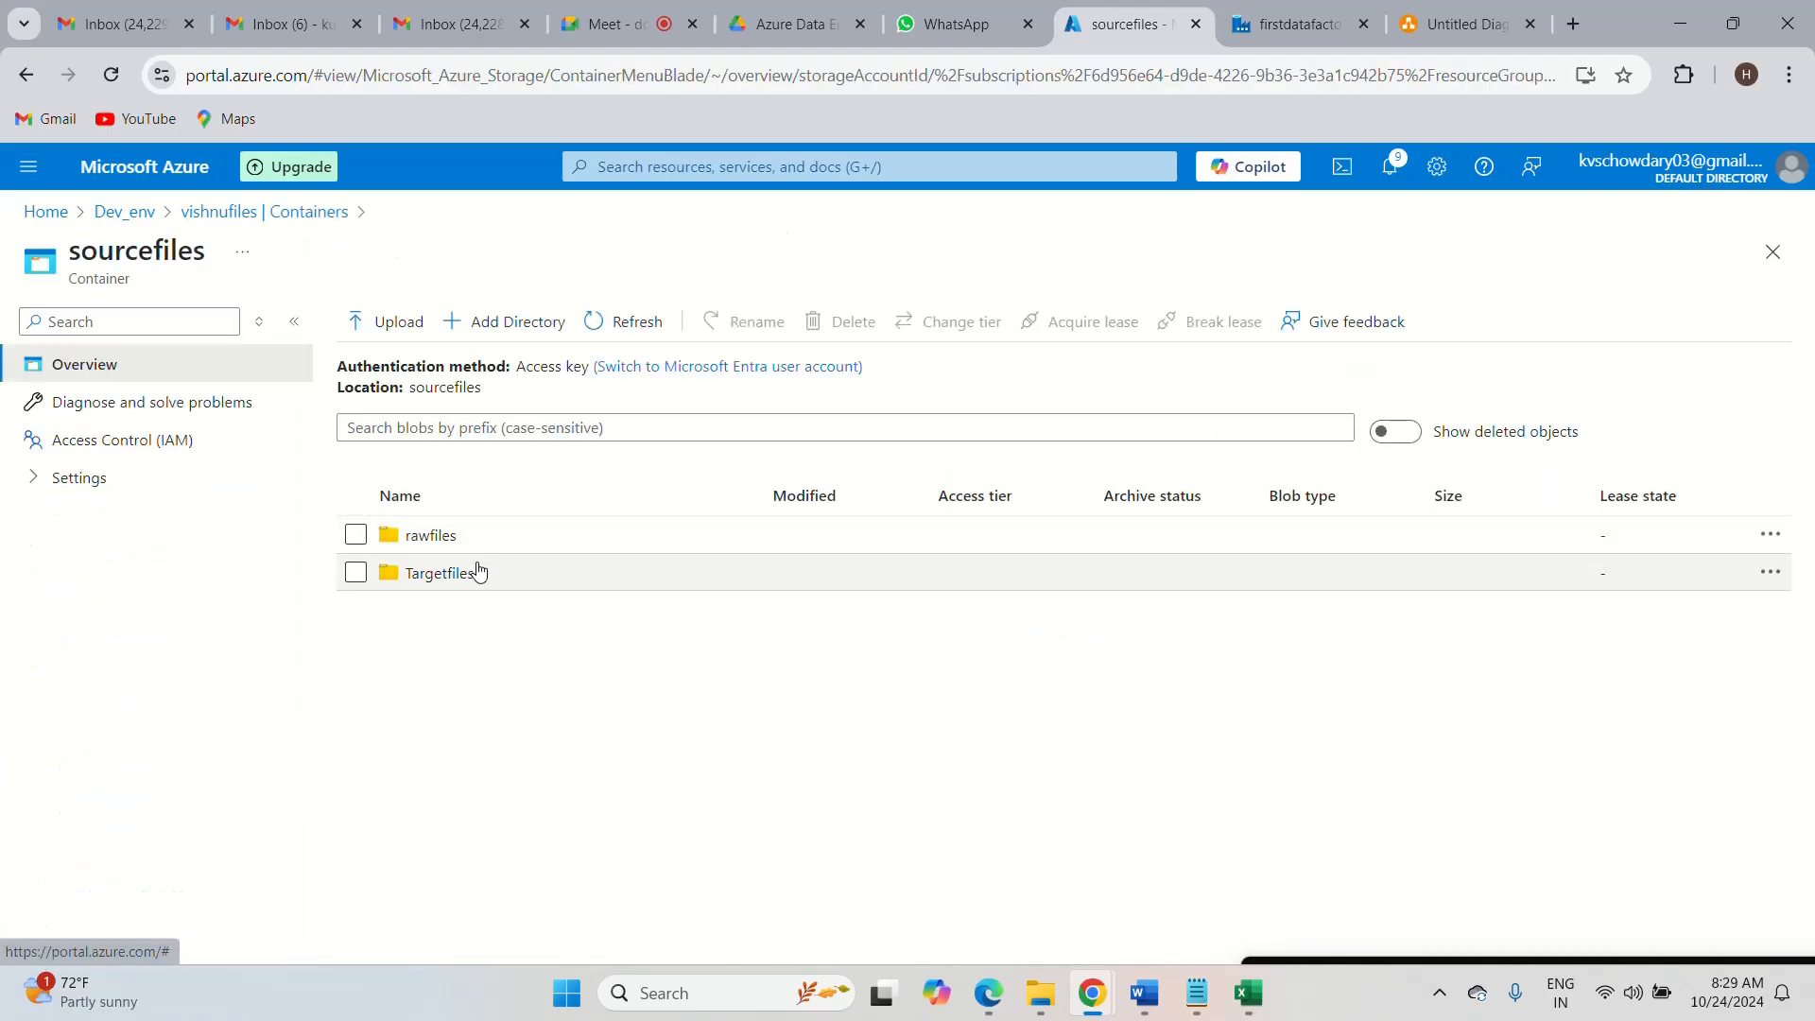
click(440, 537)
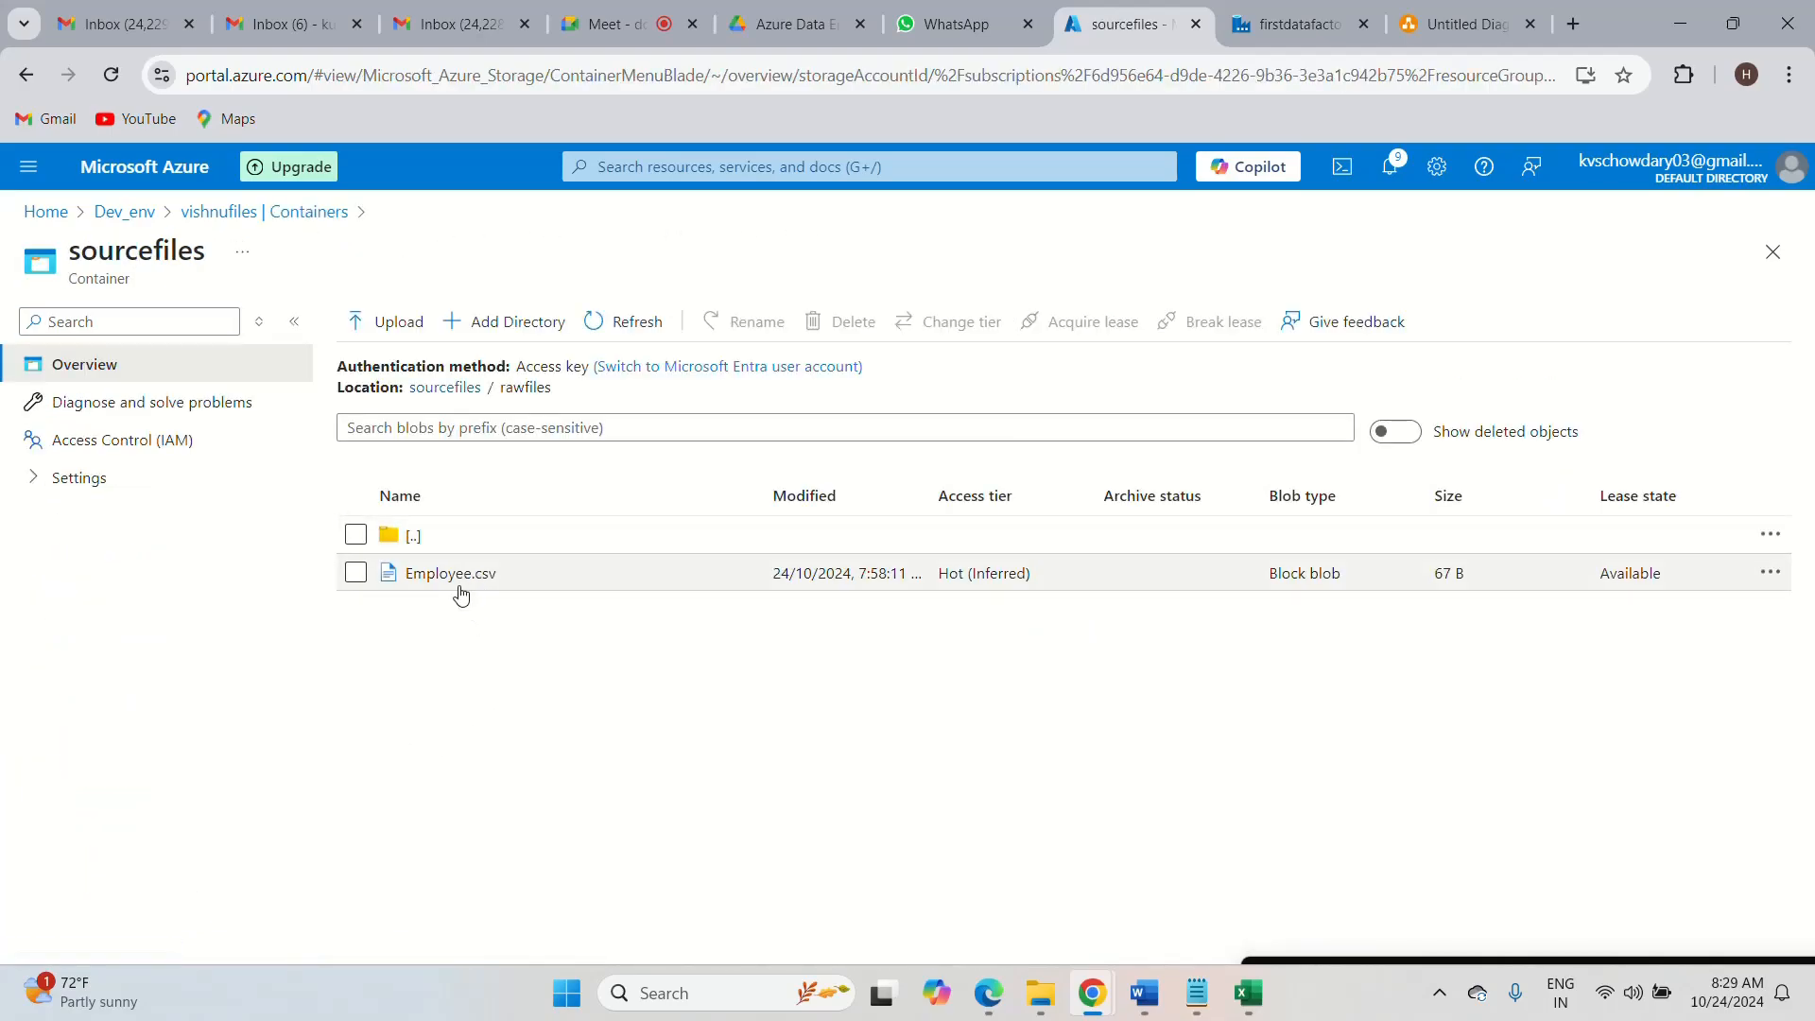
click(451, 390)
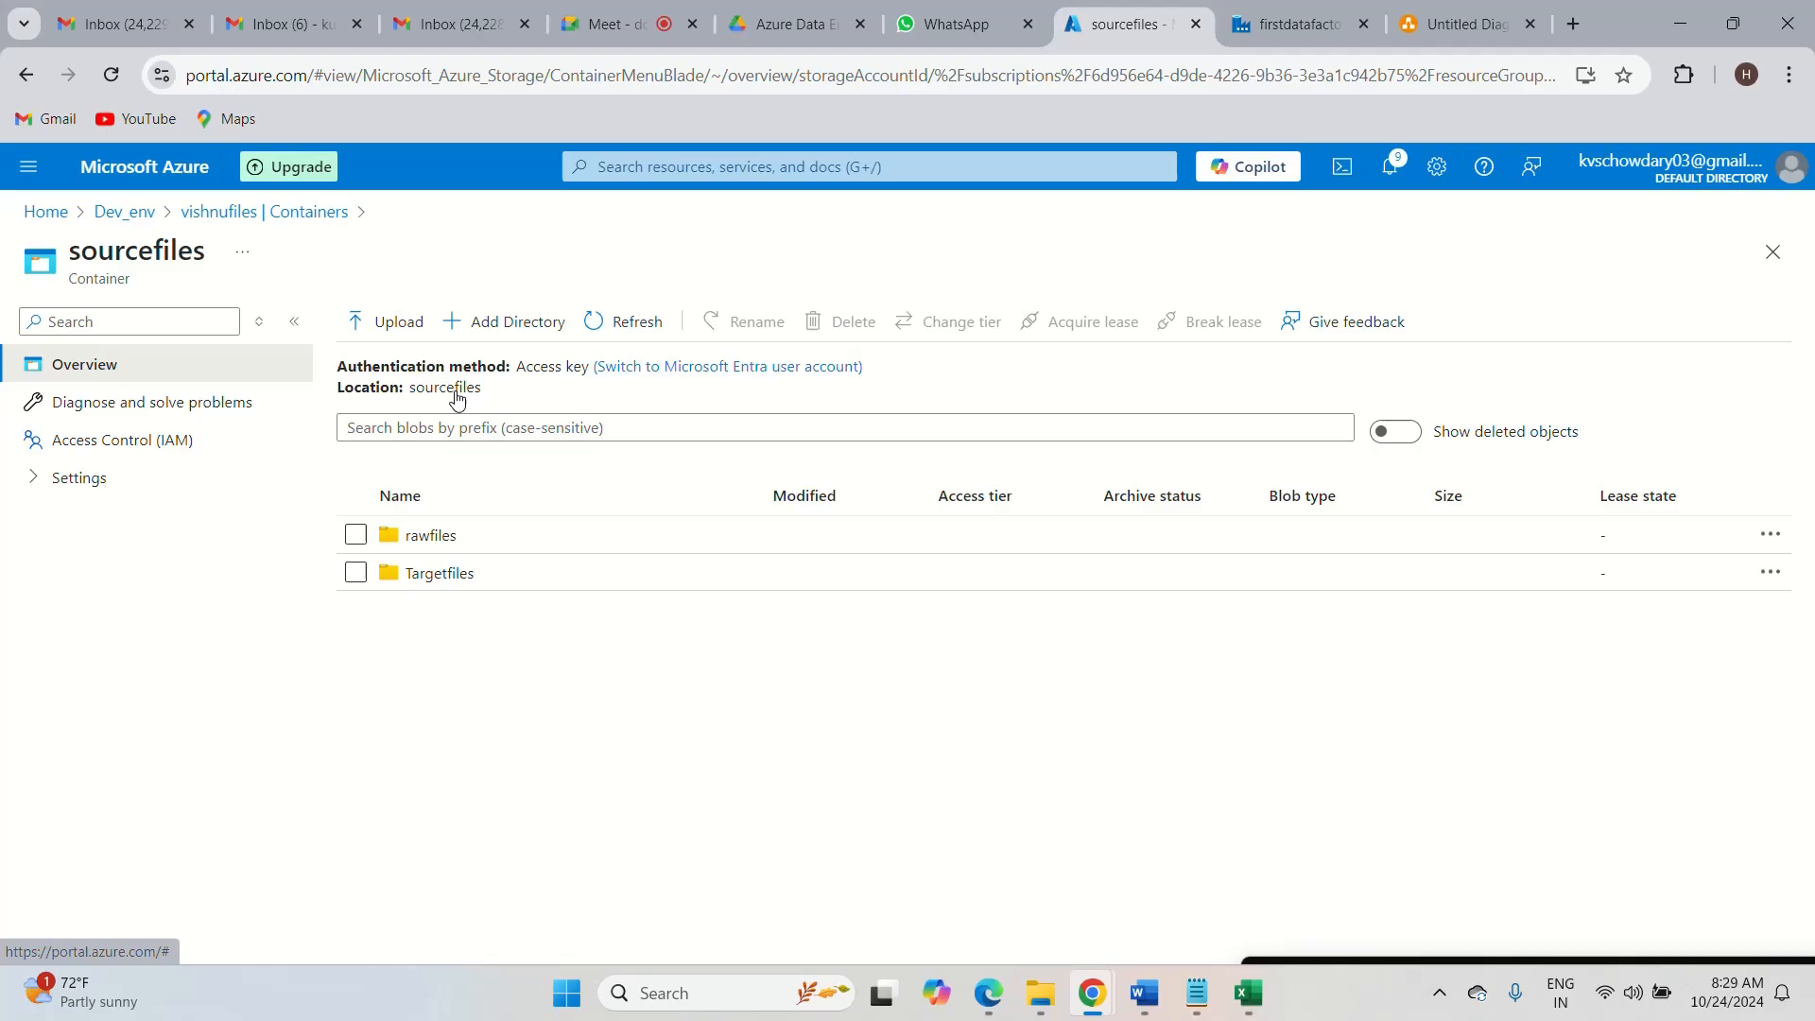
click(438, 578)
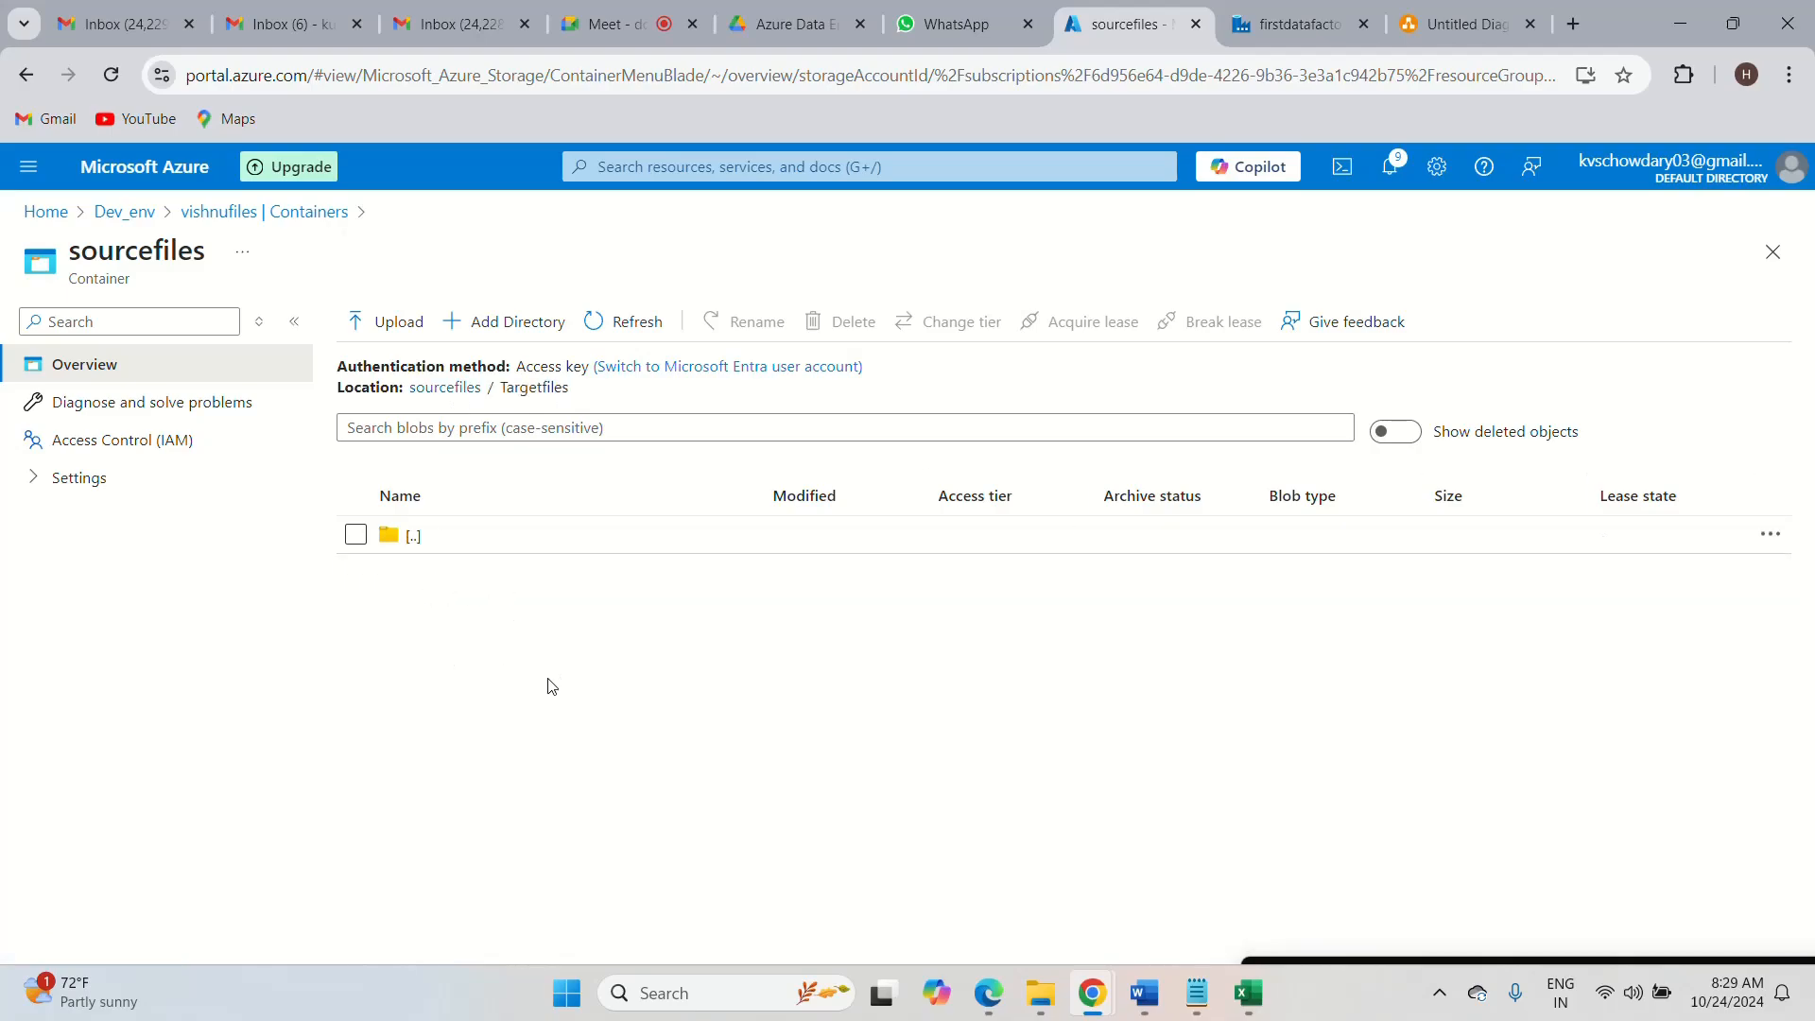
- Back in Azure Data Factory, validate pipeline1 and dismiss the validation output
click(1261, 35)
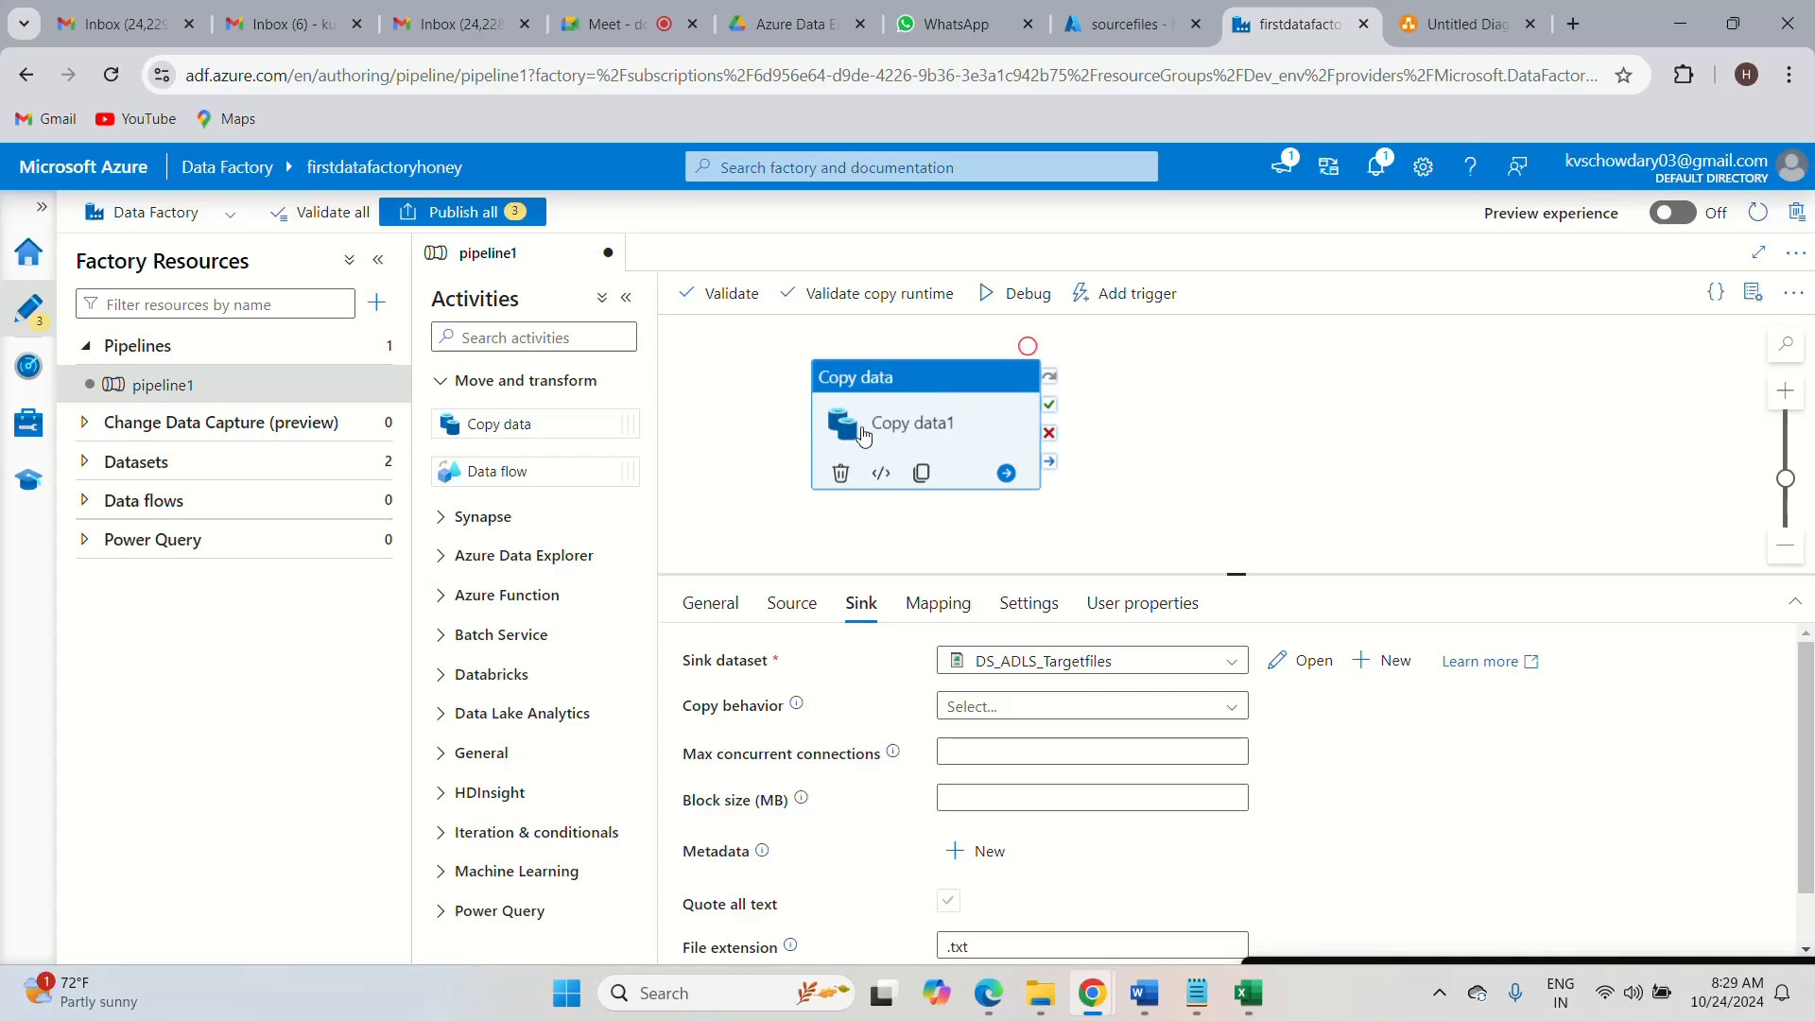
click(724, 294)
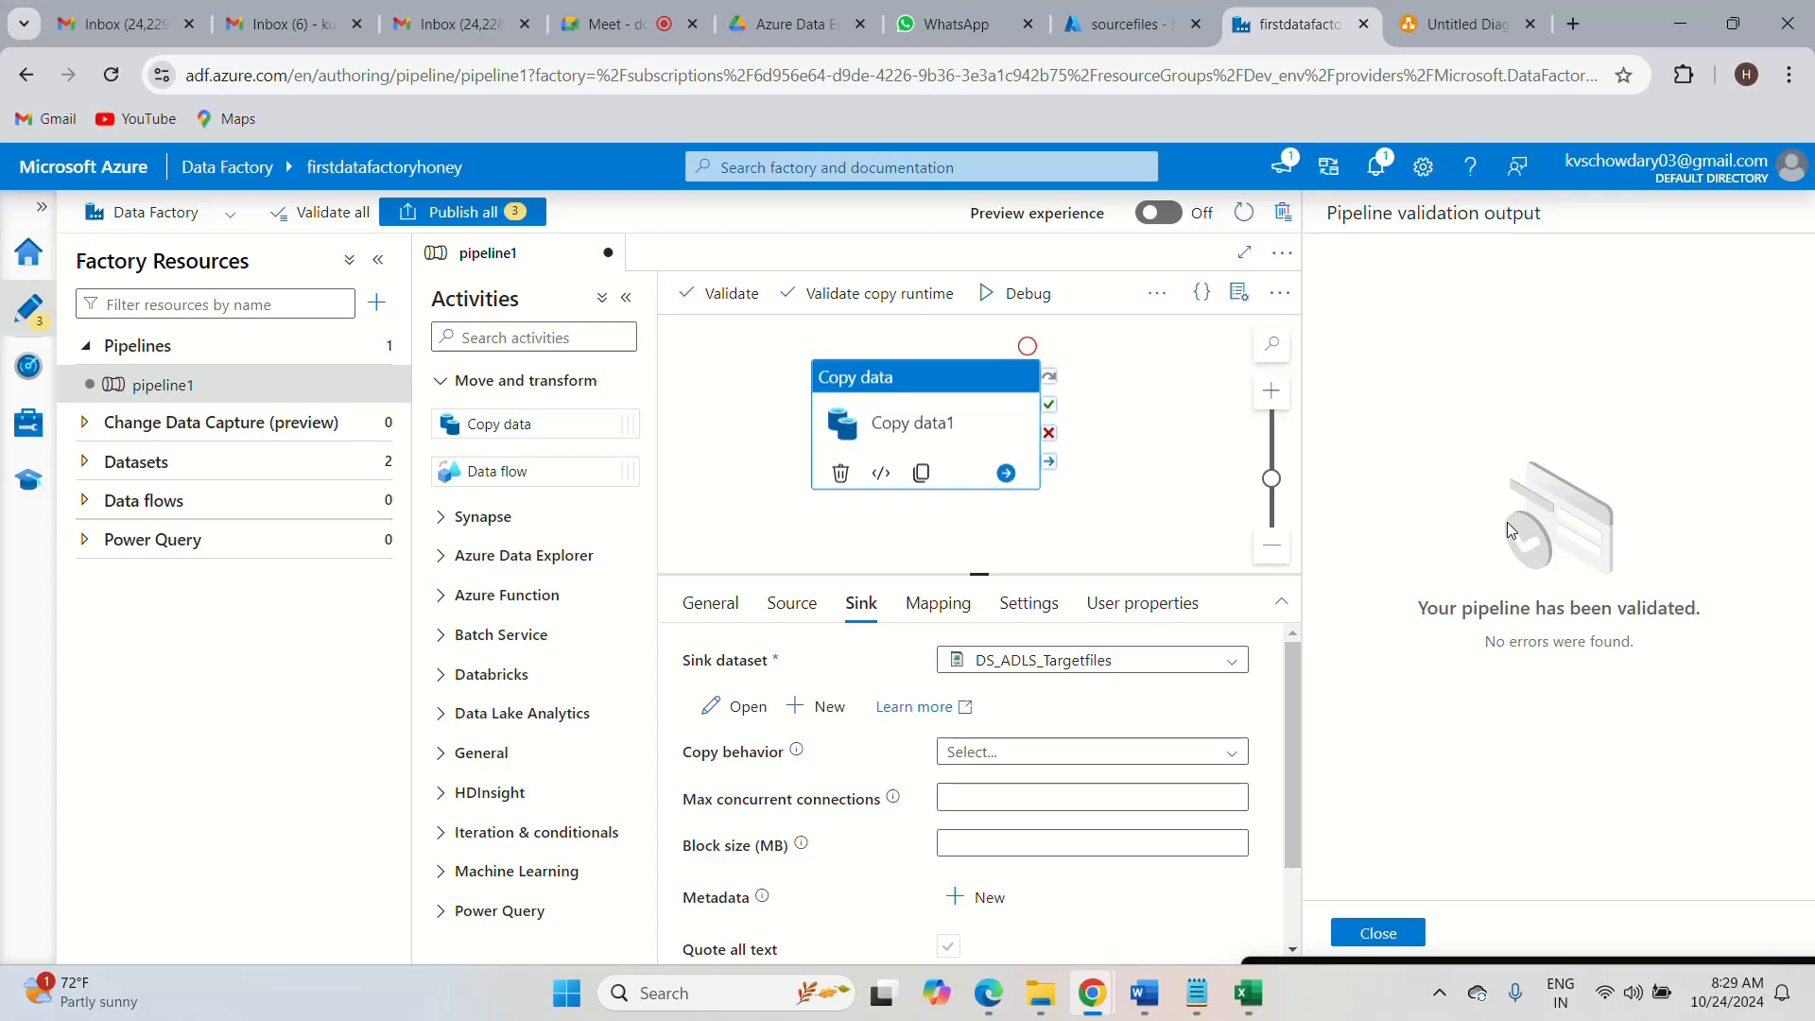
click(1391, 933)
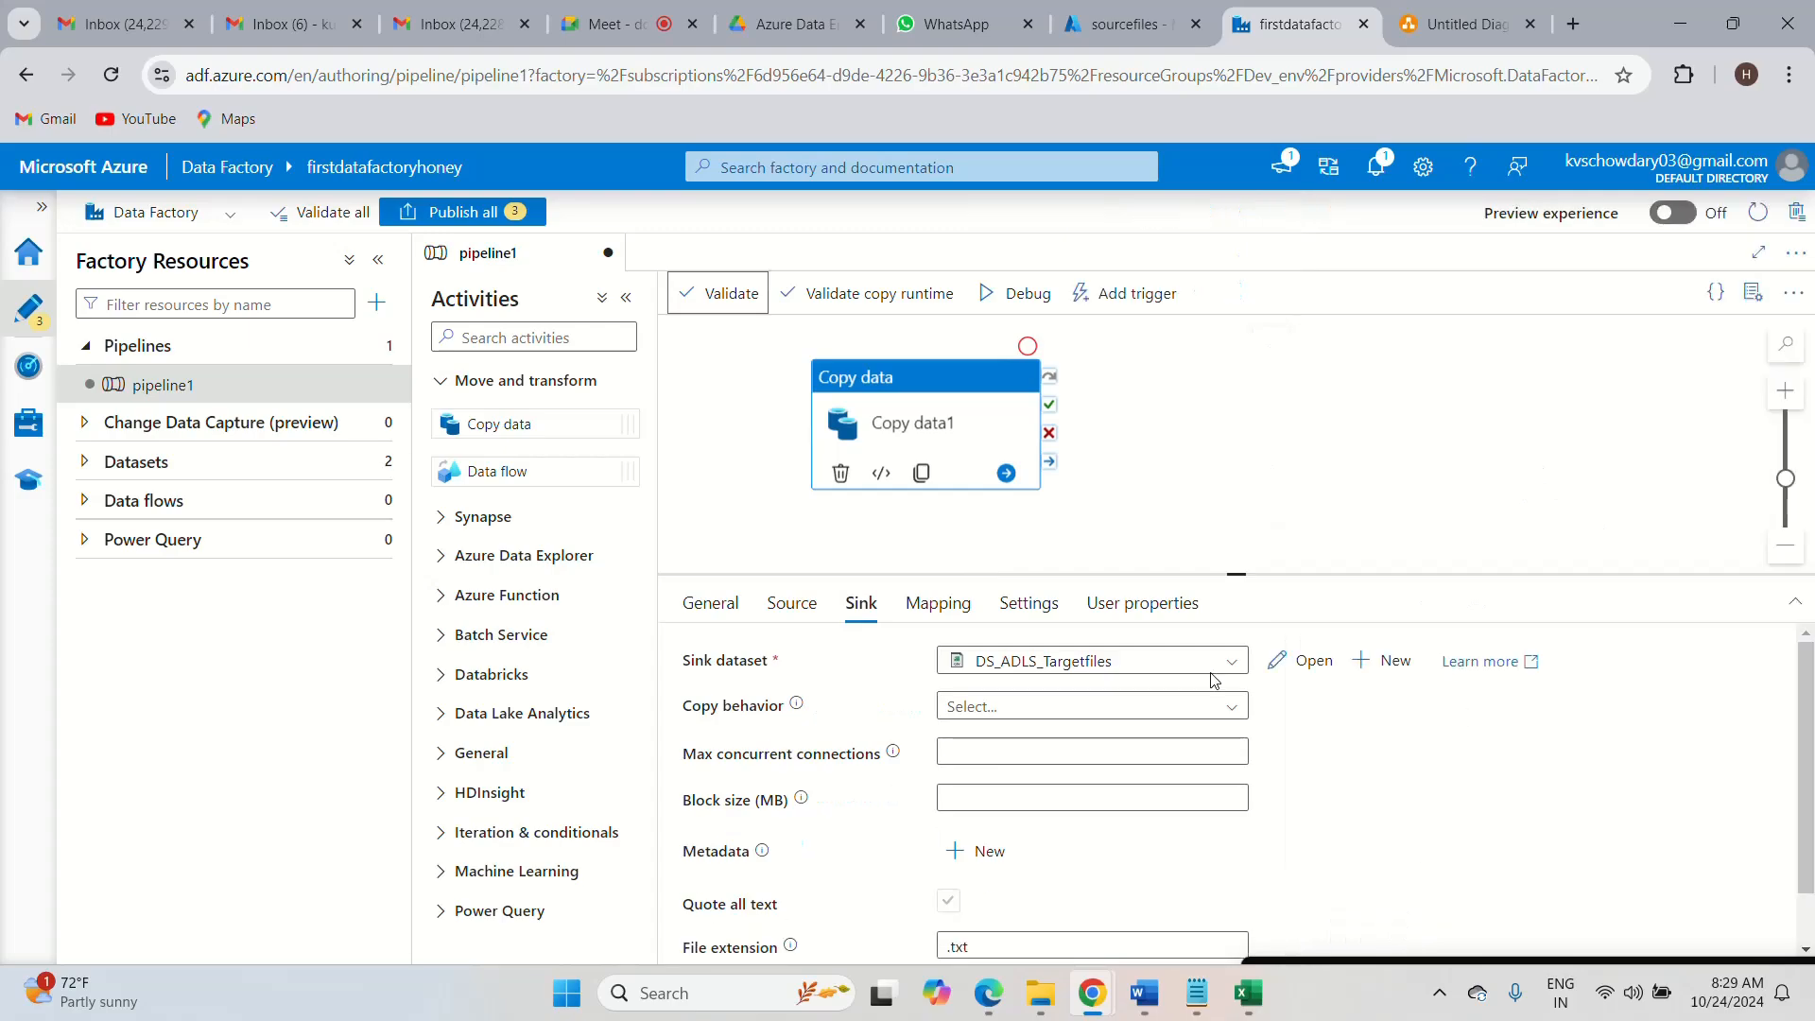
- Start a debug run of pipeline1 and refresh its run status
click(1172, 492)
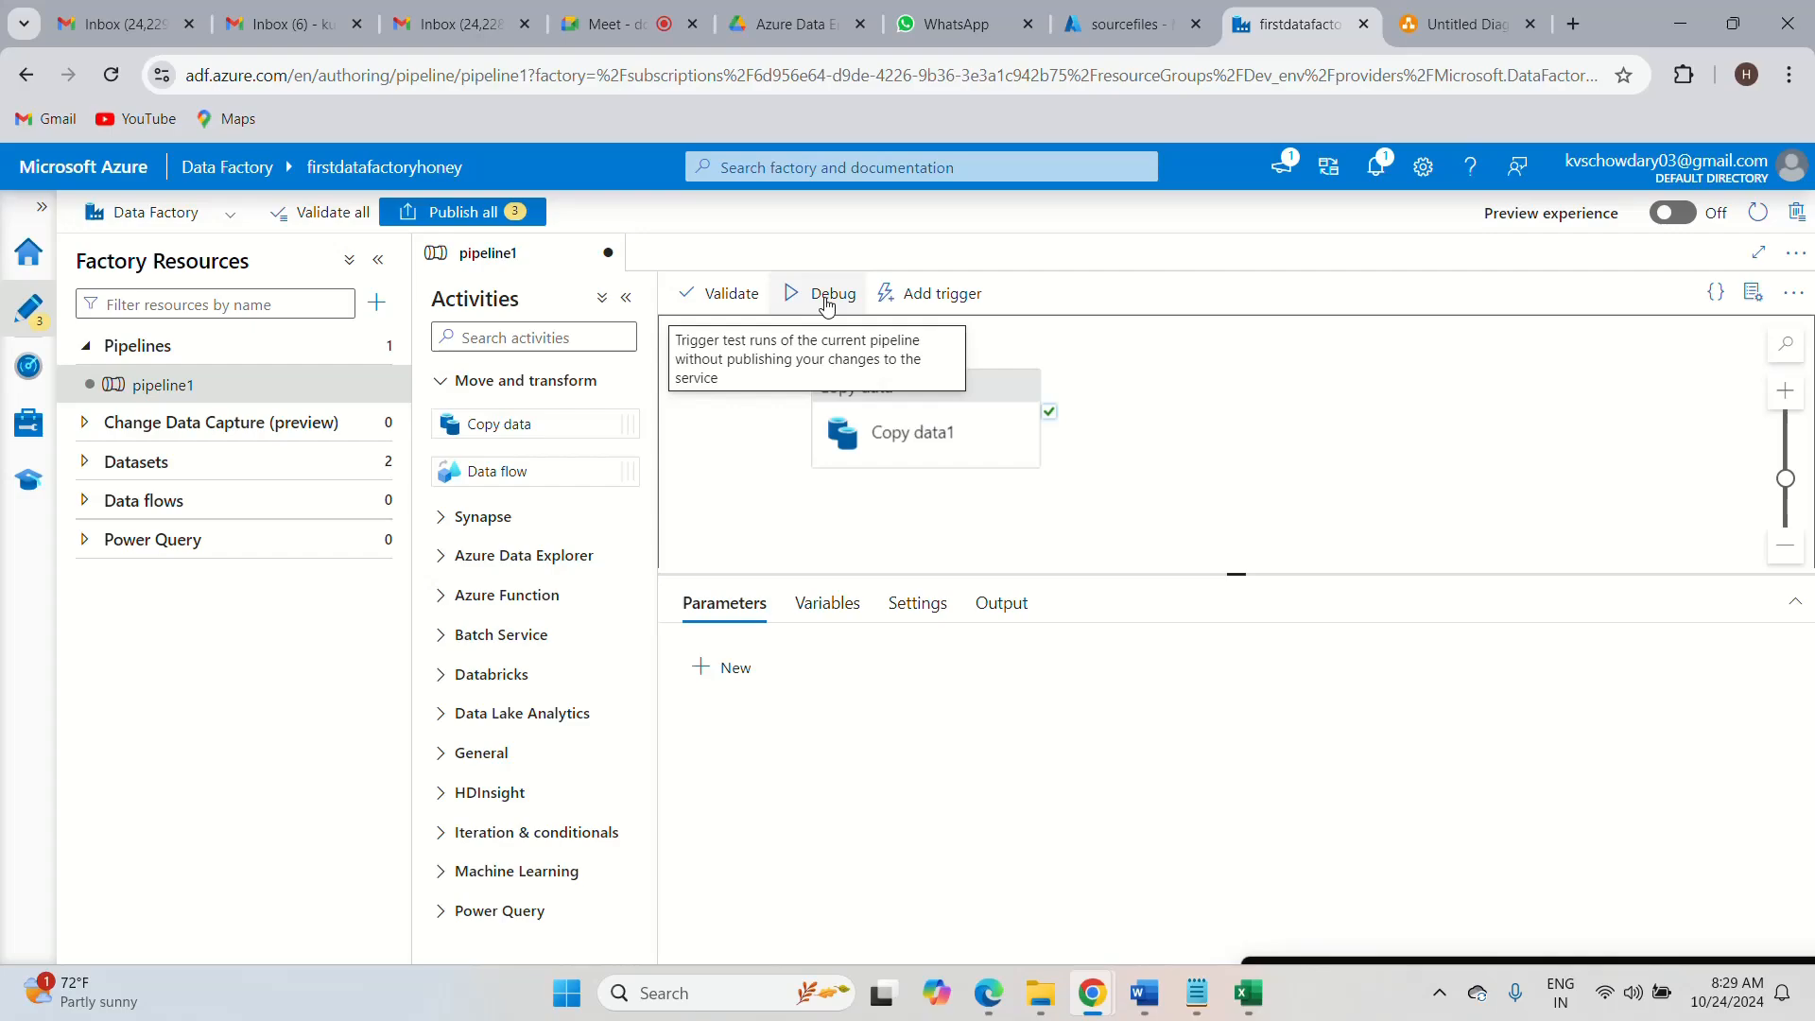
click(825, 301)
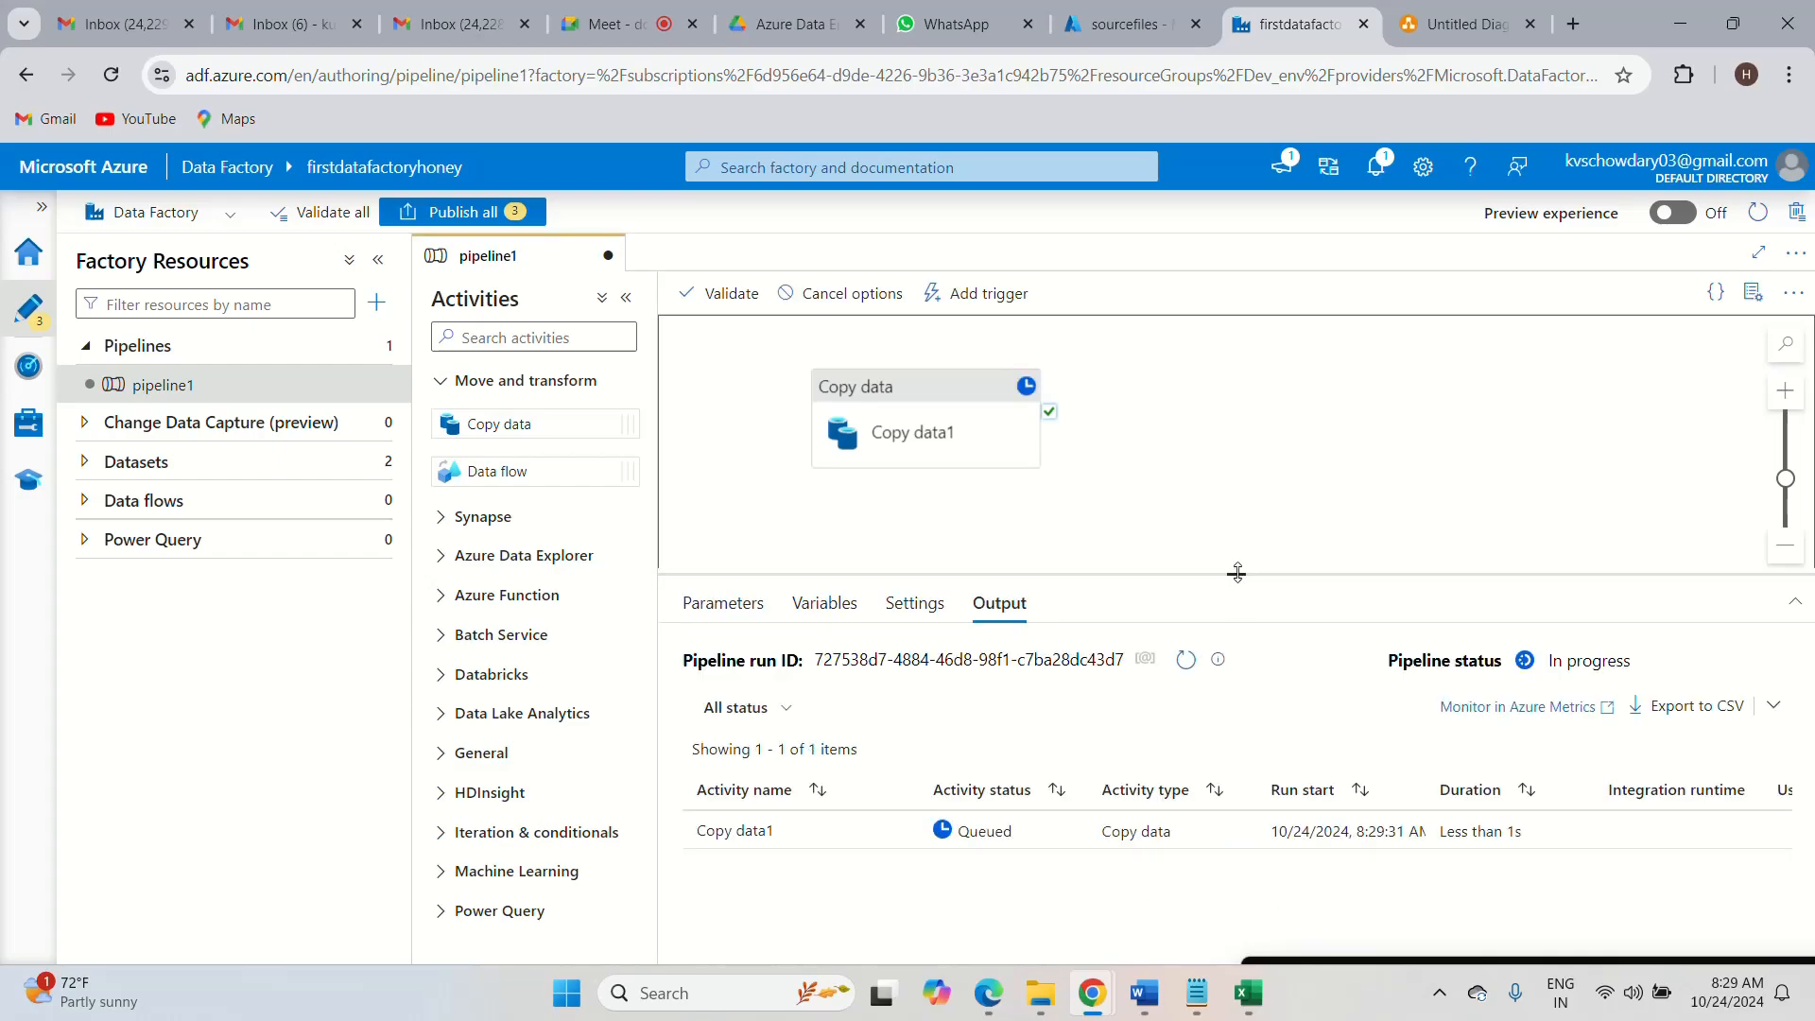
drag(1236, 572, 1236, 536)
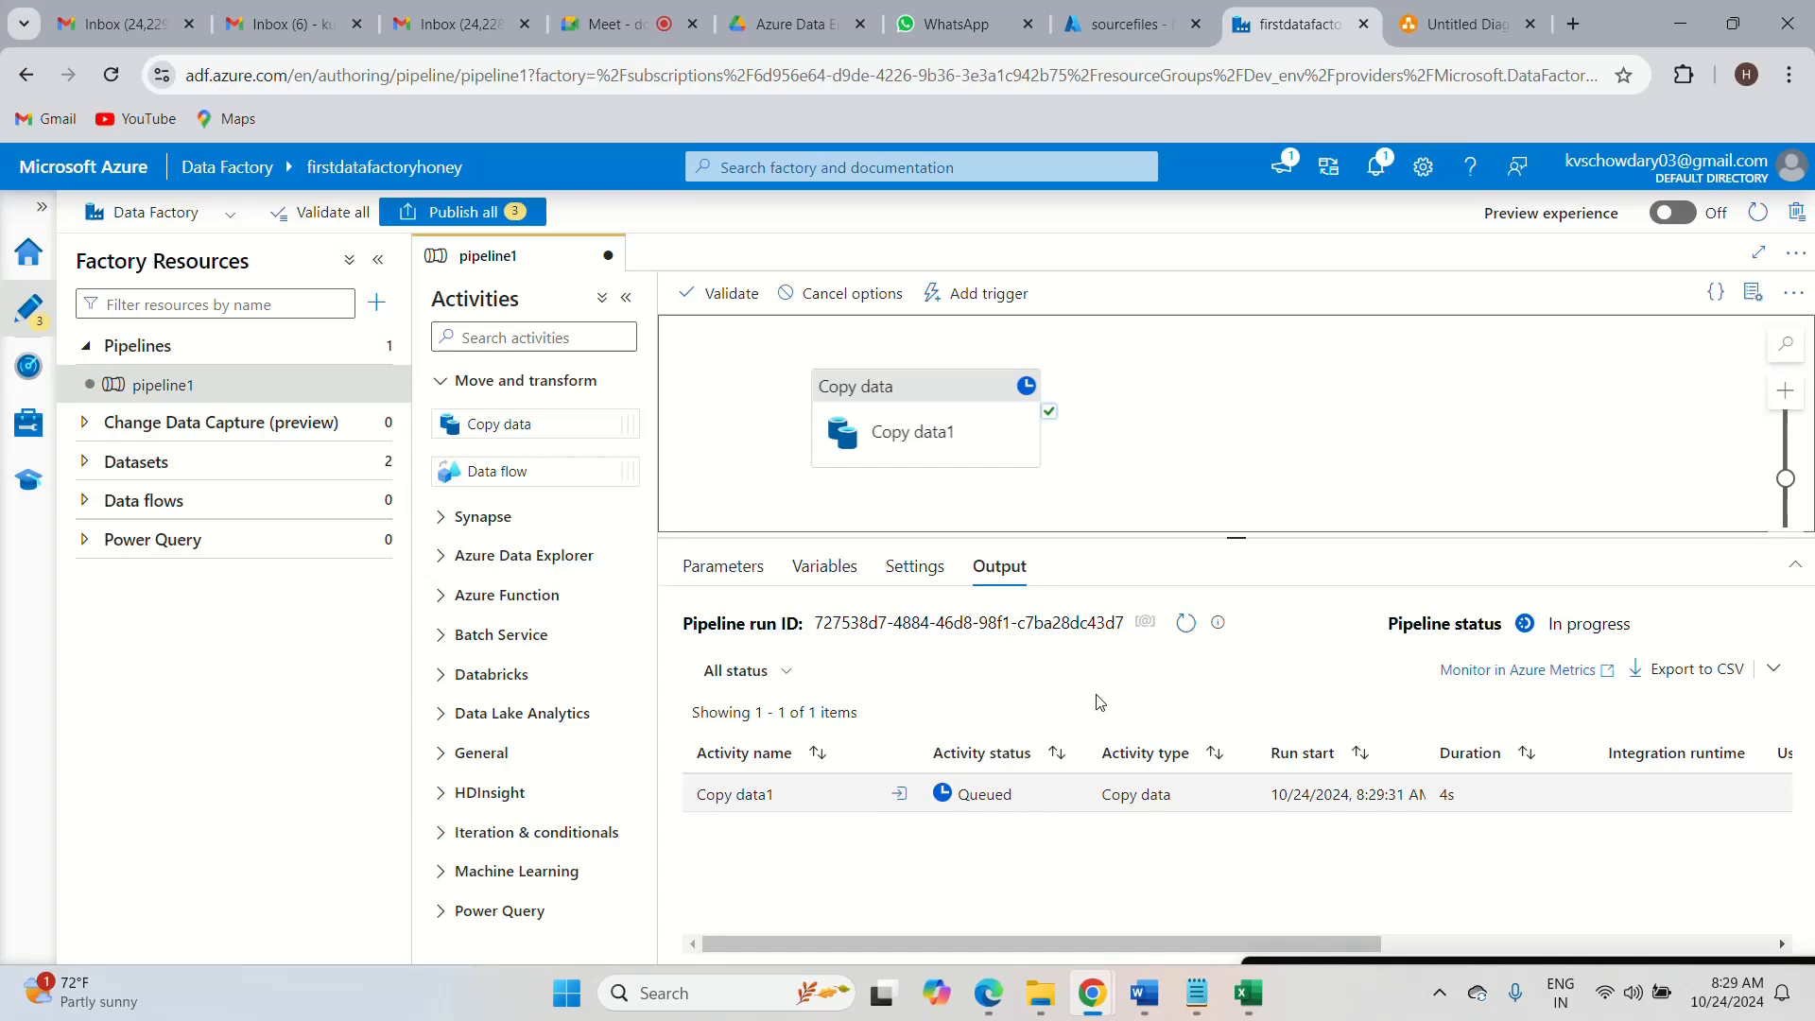
click(1186, 626)
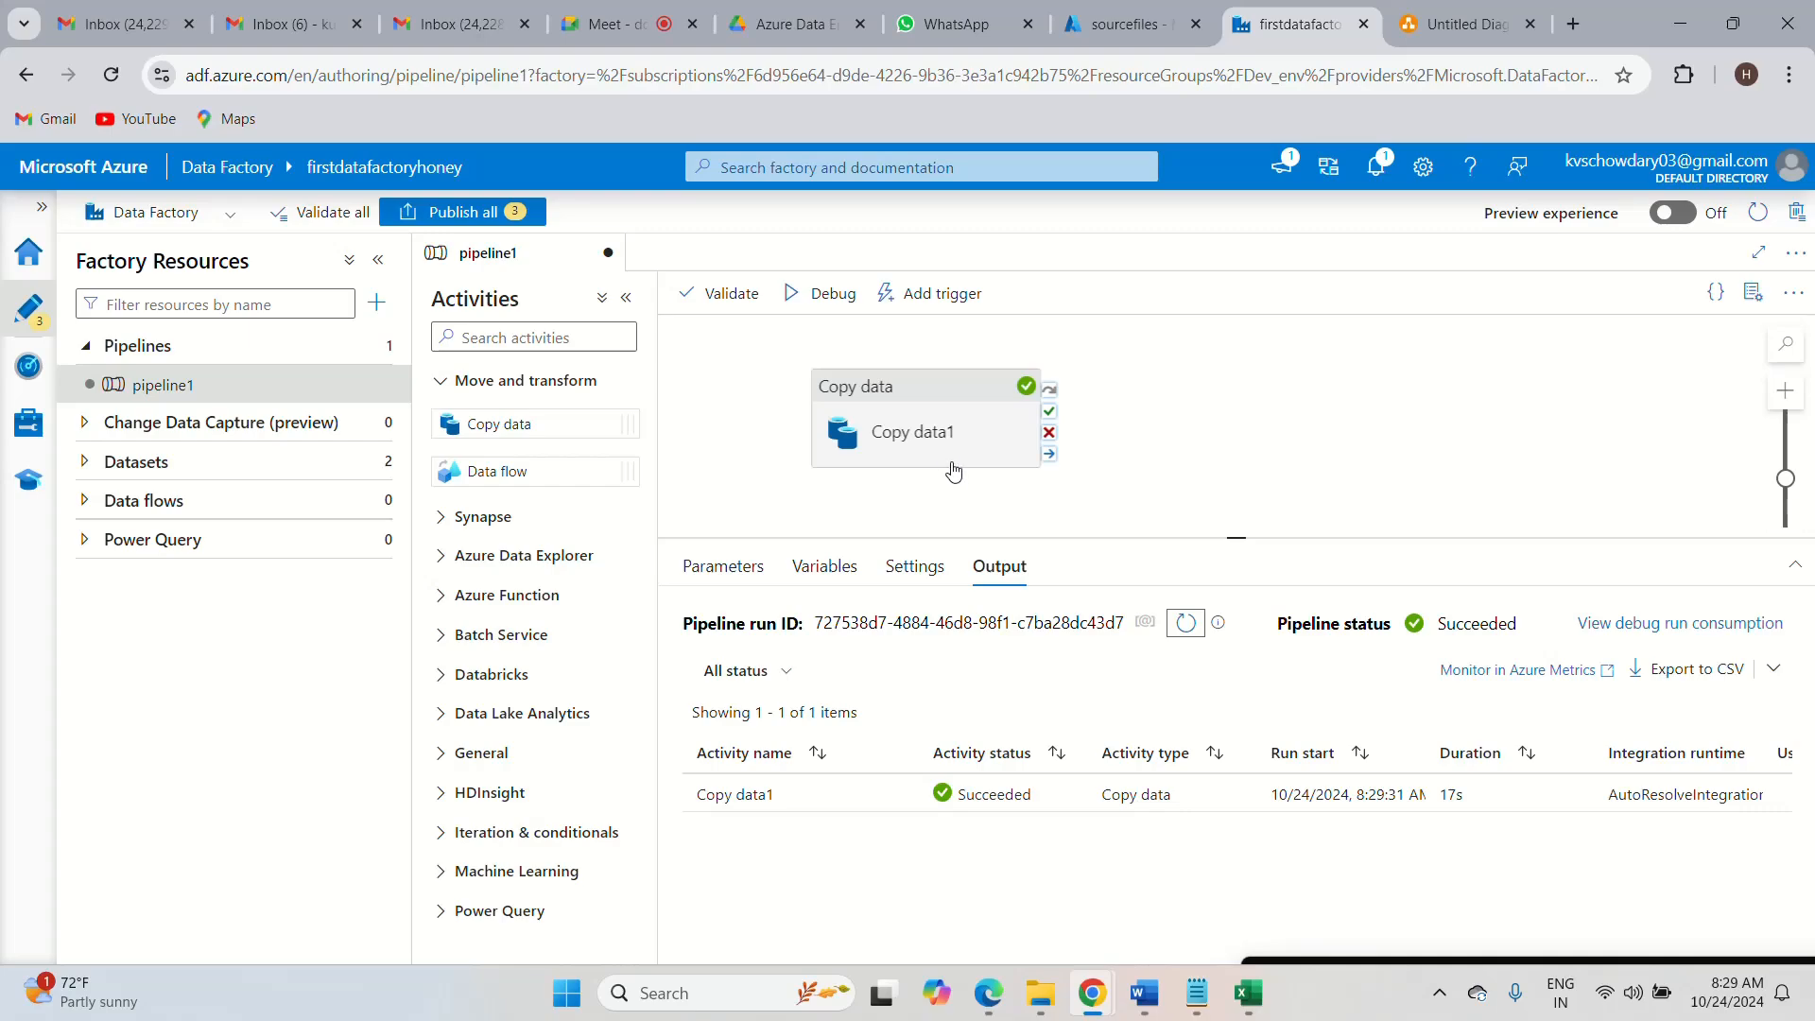
- Switch to the Azure portal and refresh the Targetfiles folder to check for the copied file
click(1108, 26)
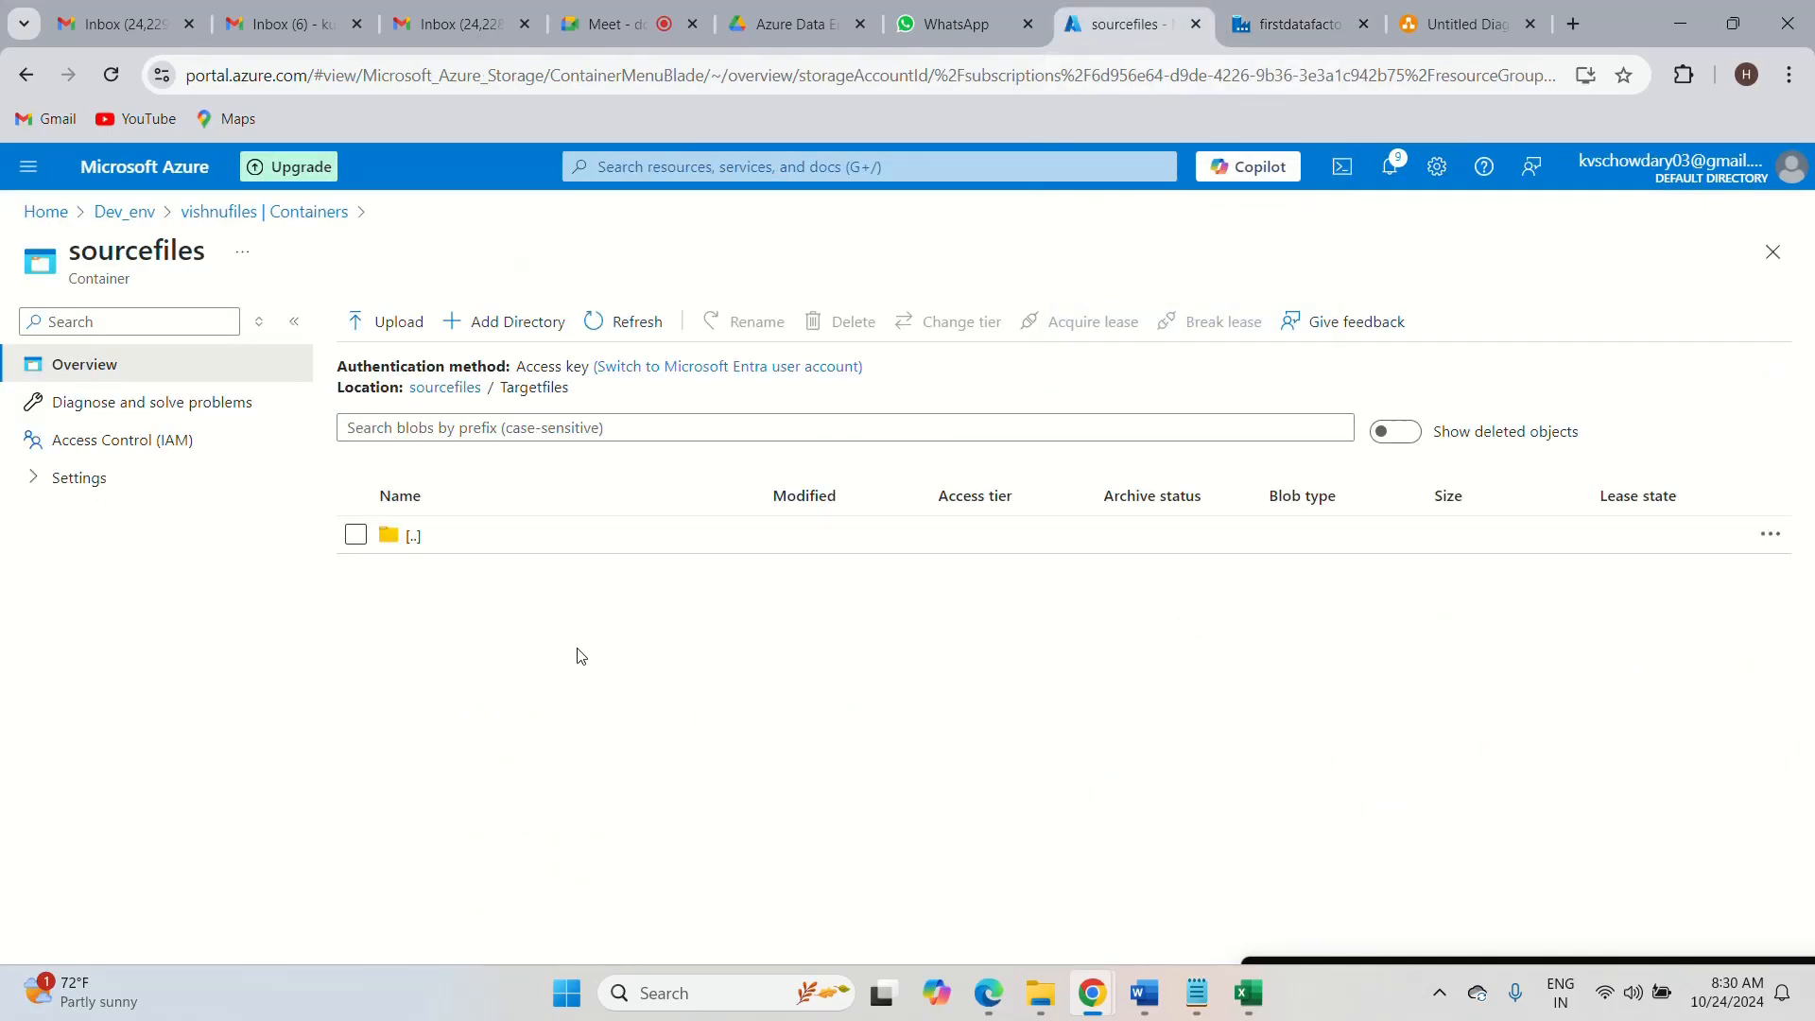
click(596, 335)
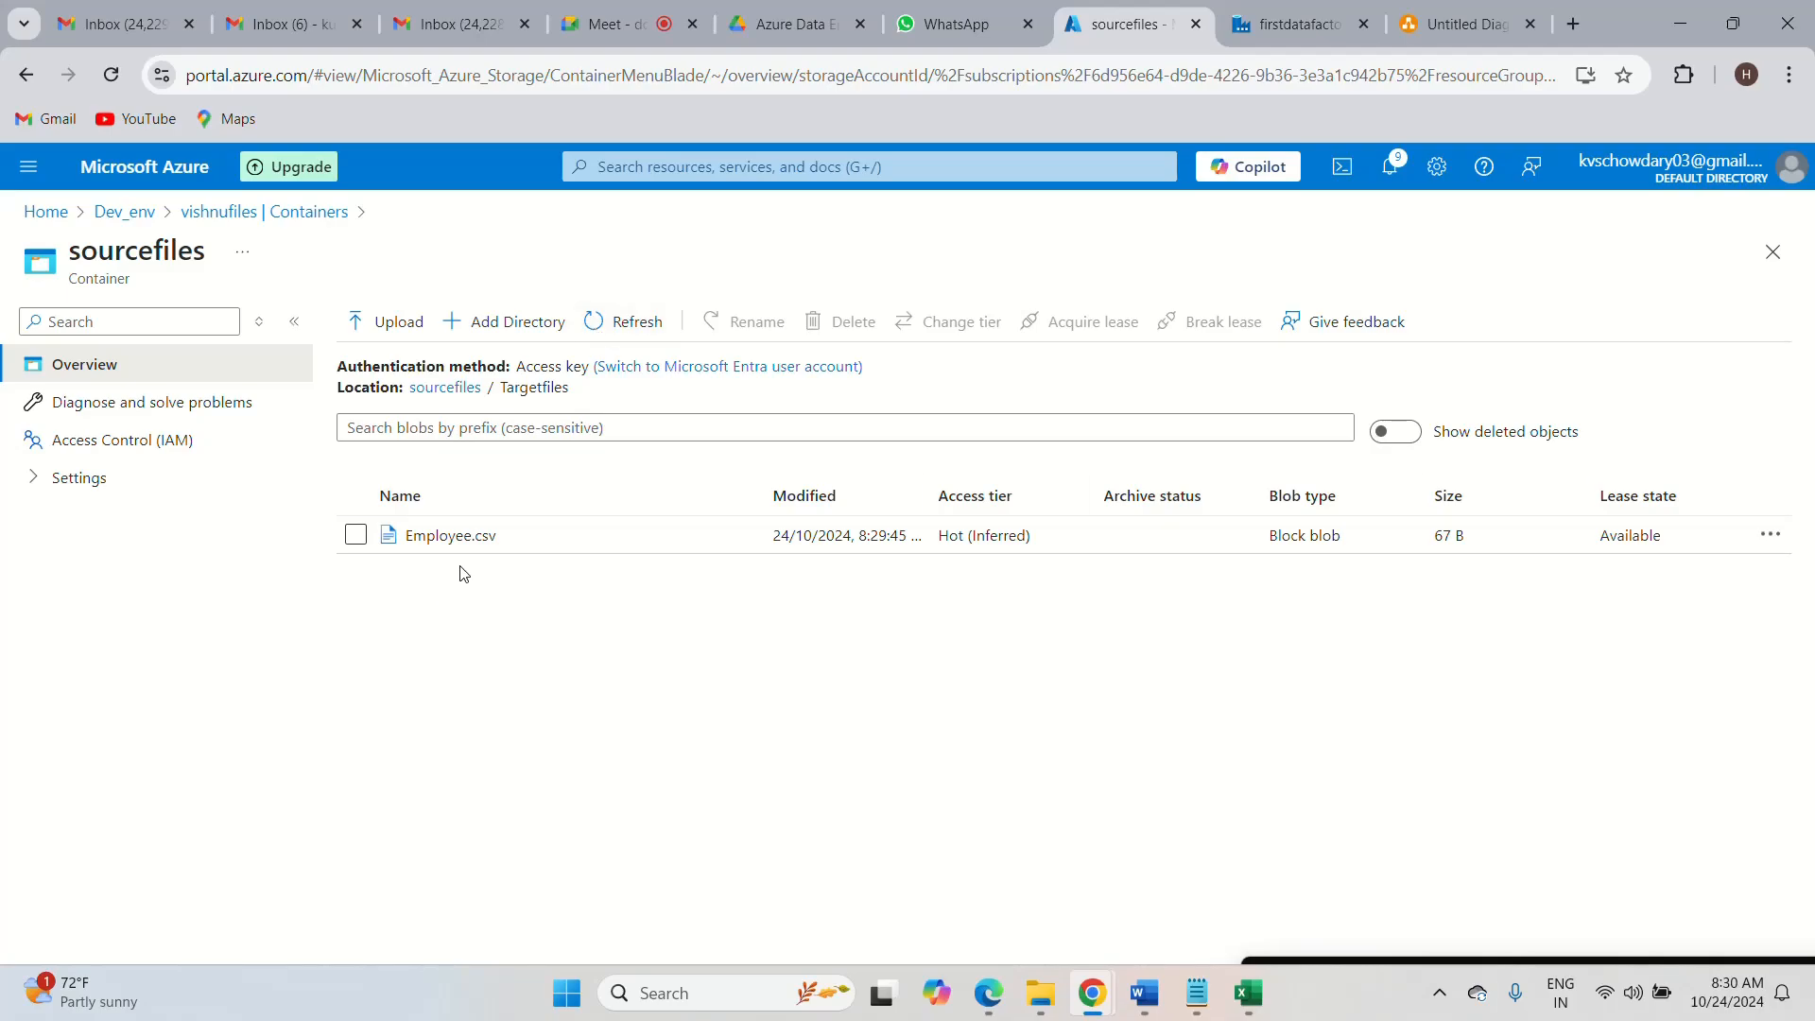
click(1272, 34)
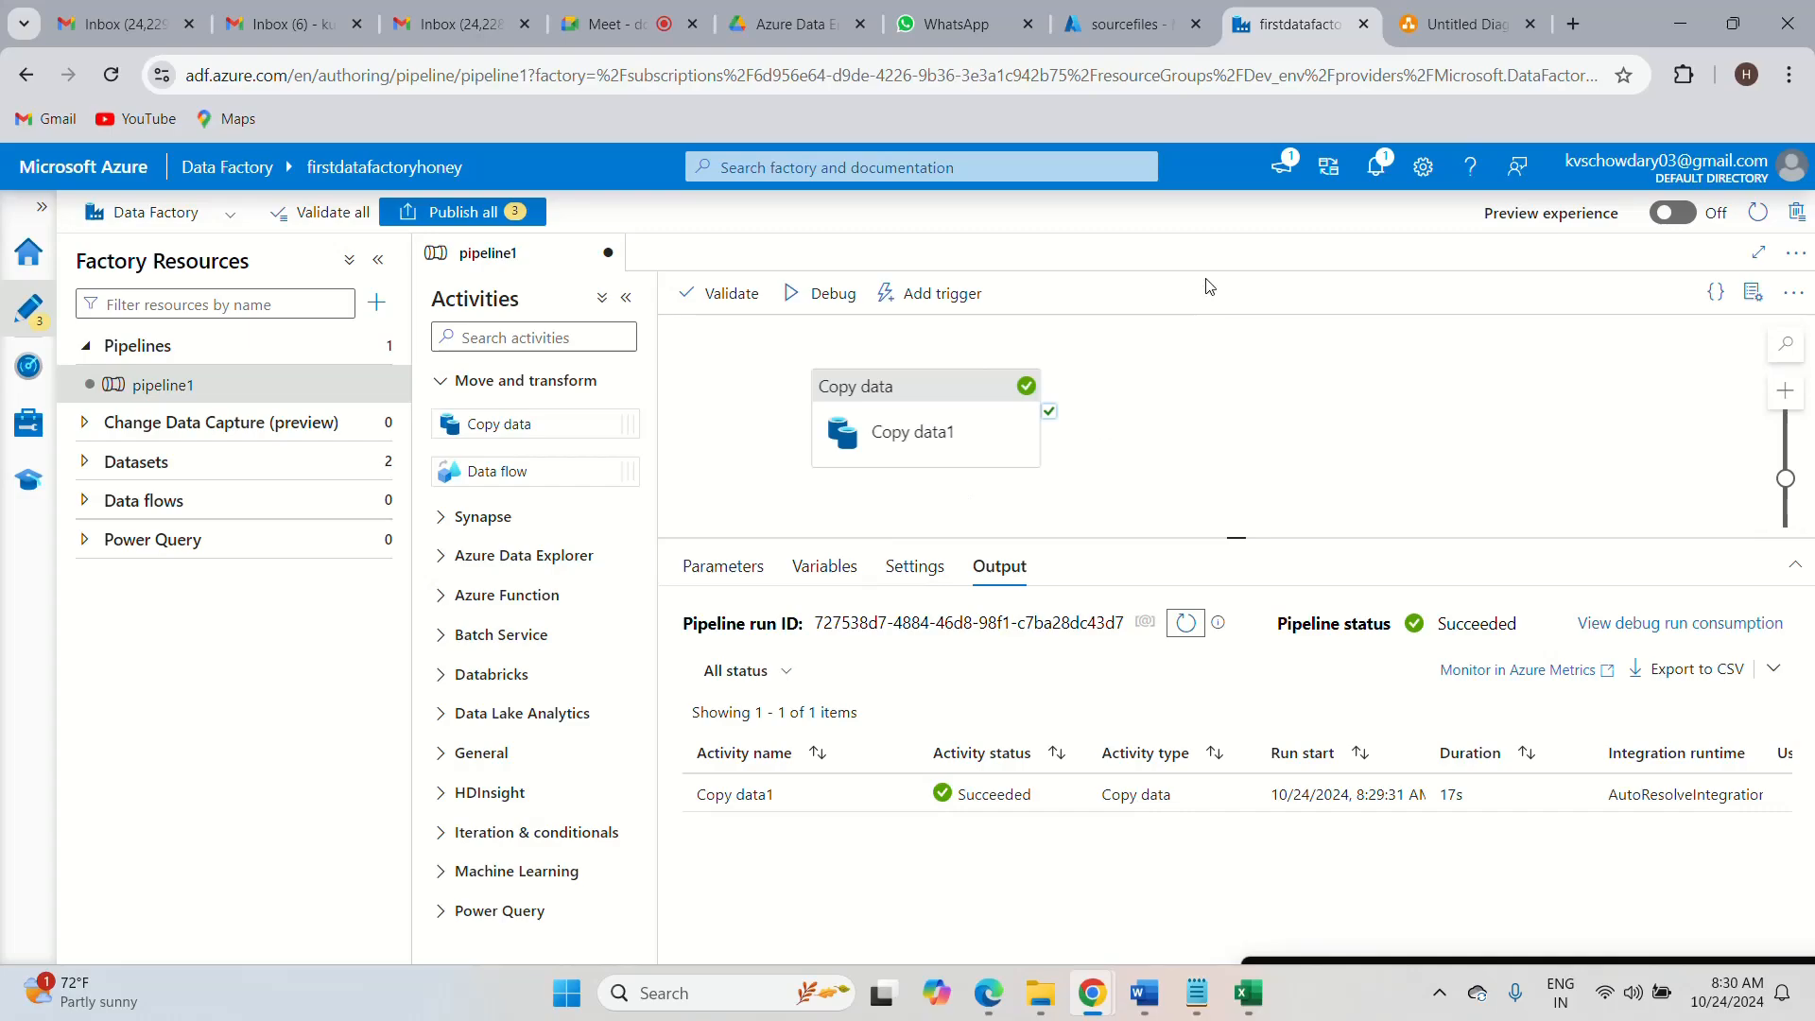
click(1136, 28)
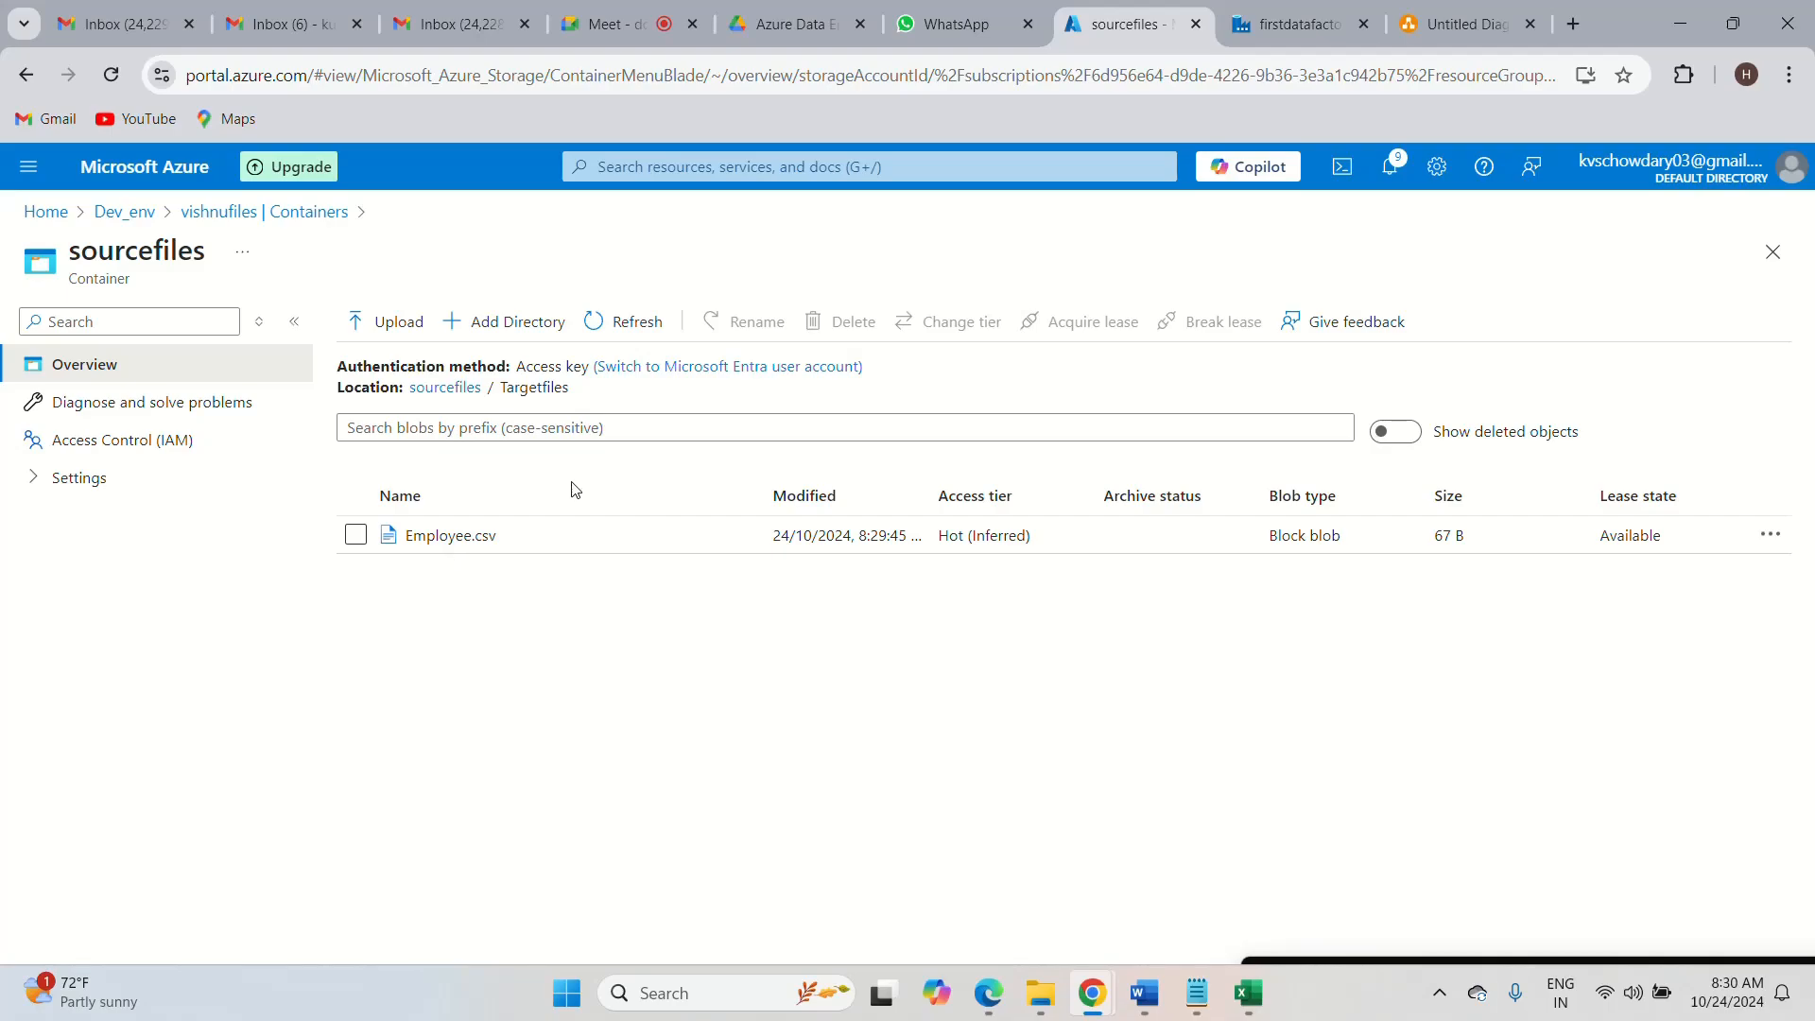
- Back in Azure Data Factory, shift Copy data1 slightly on the pipeline canvas and collapse the Move and transform activity group
click(1293, 26)
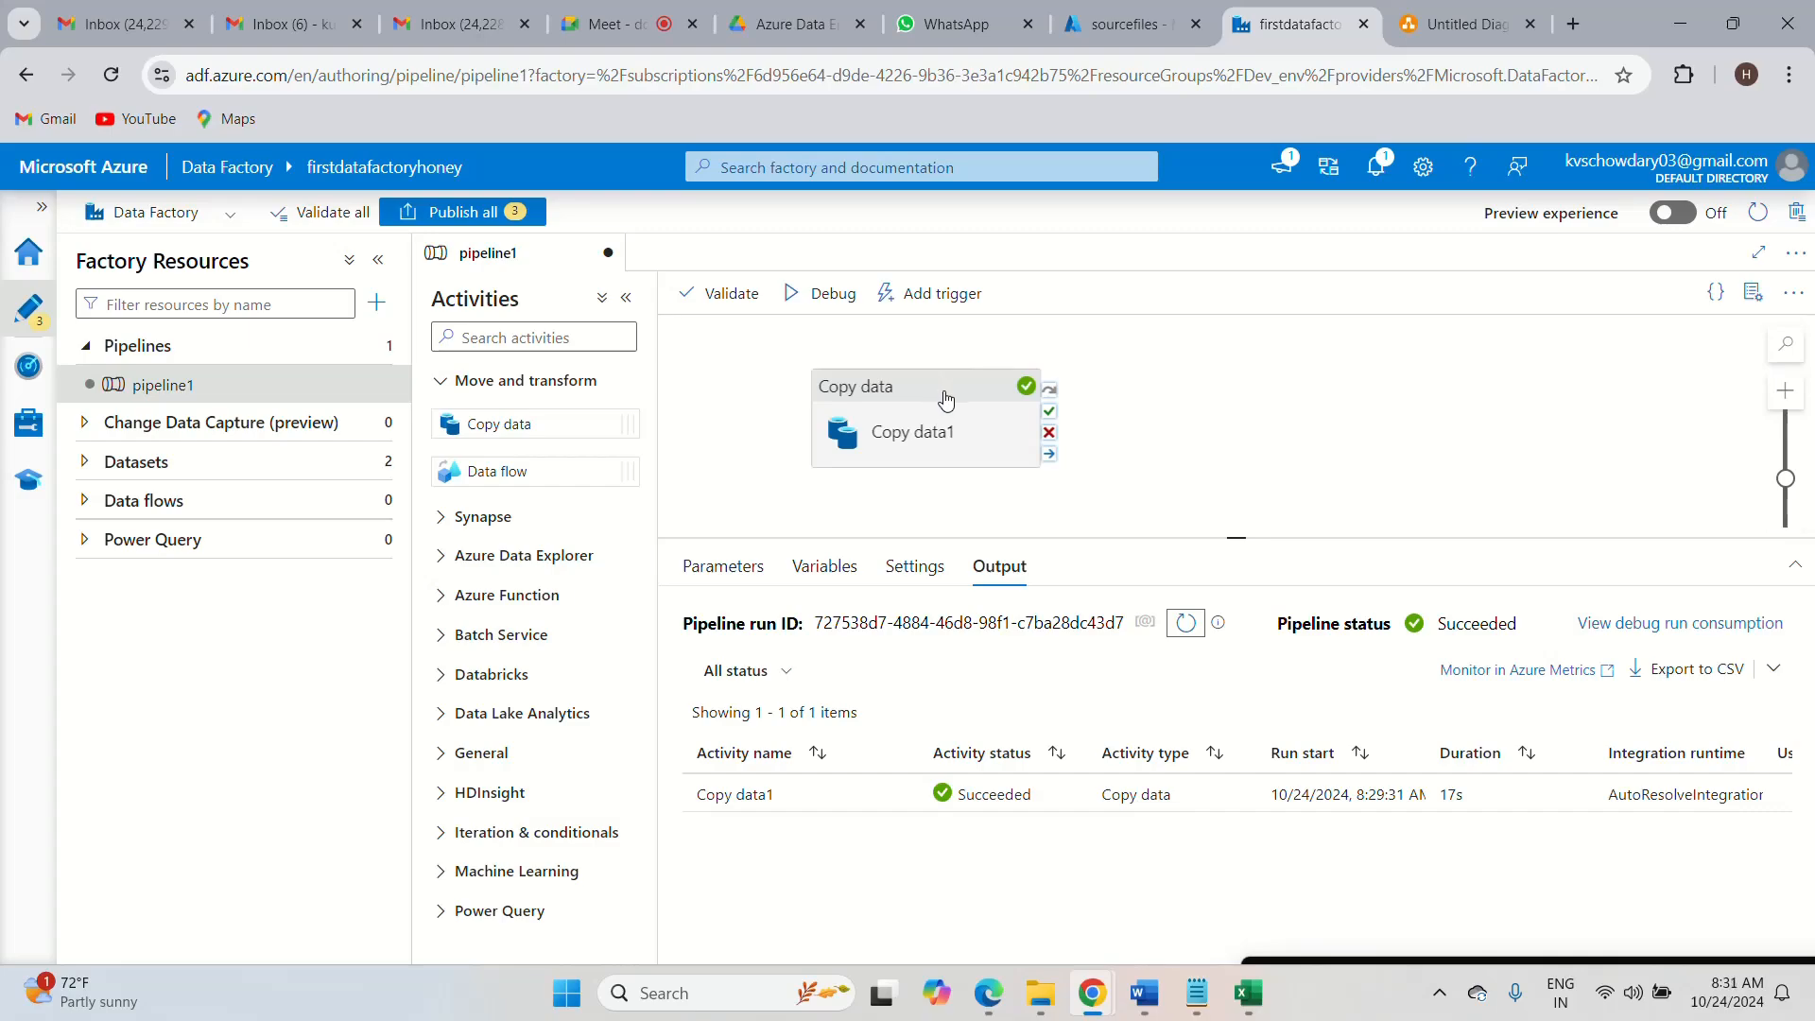
drag(945, 399, 972, 387)
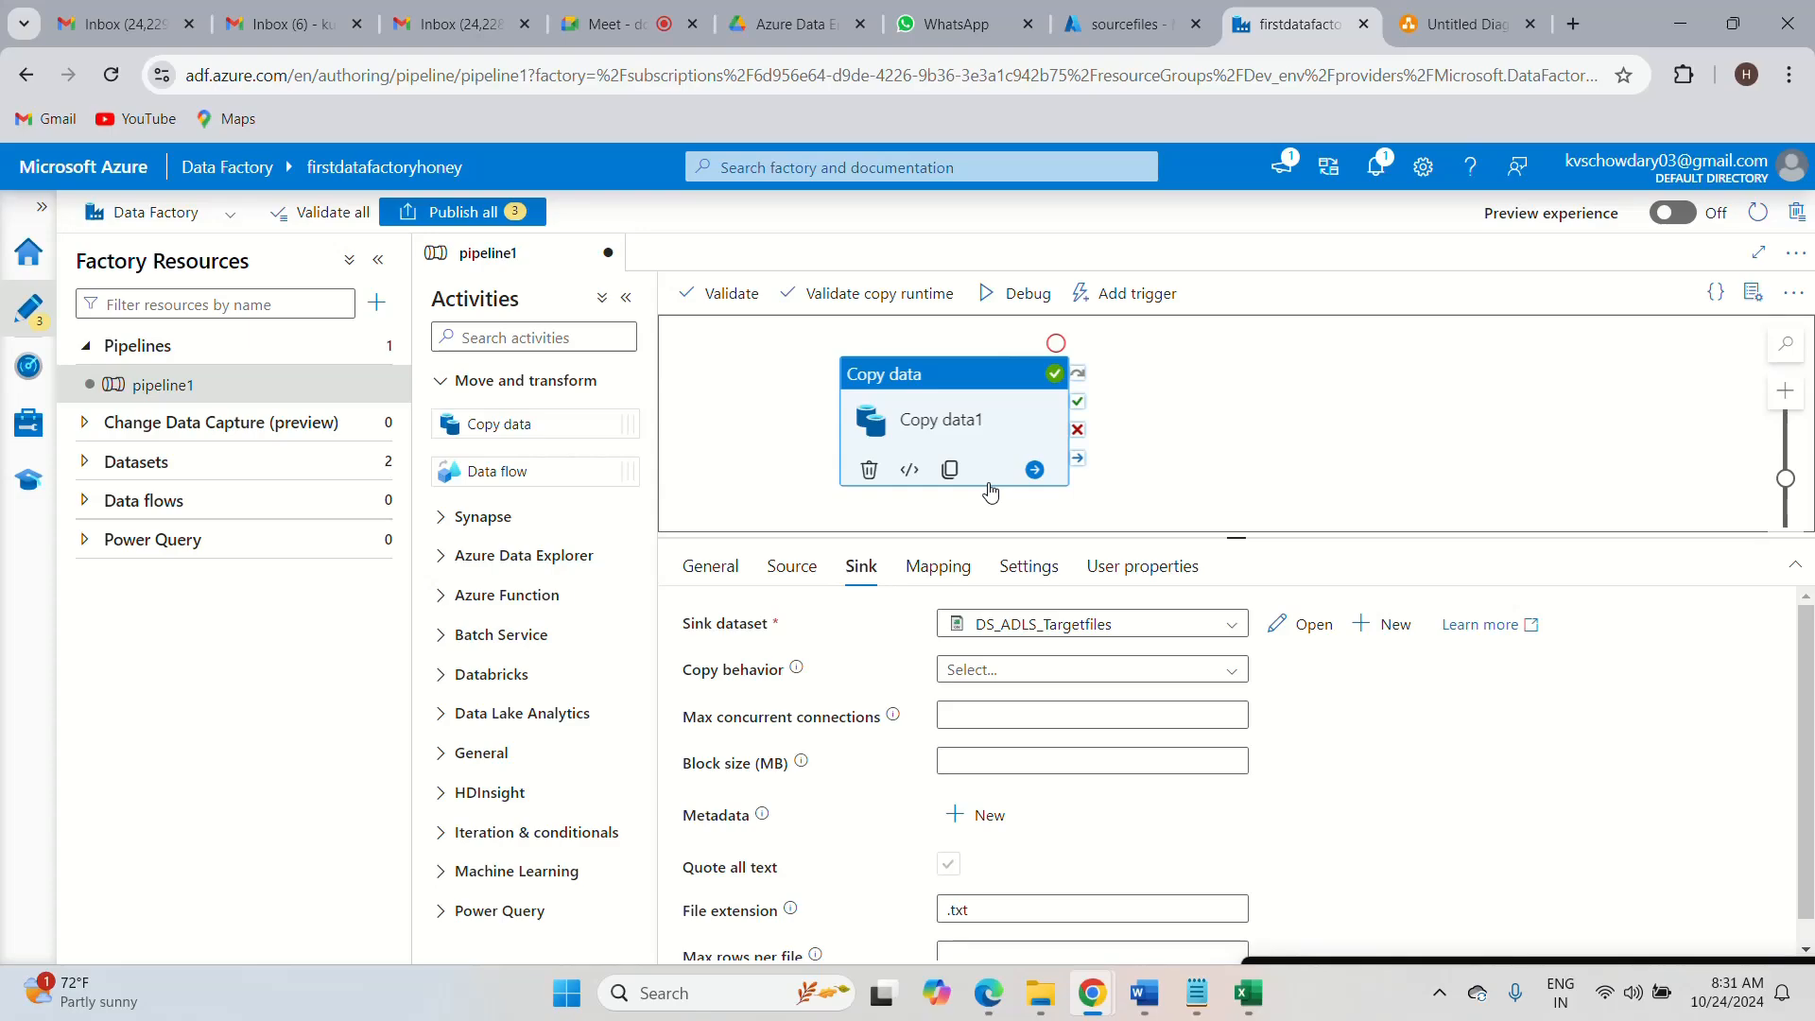
drag(1205, 534, 1171, 634)
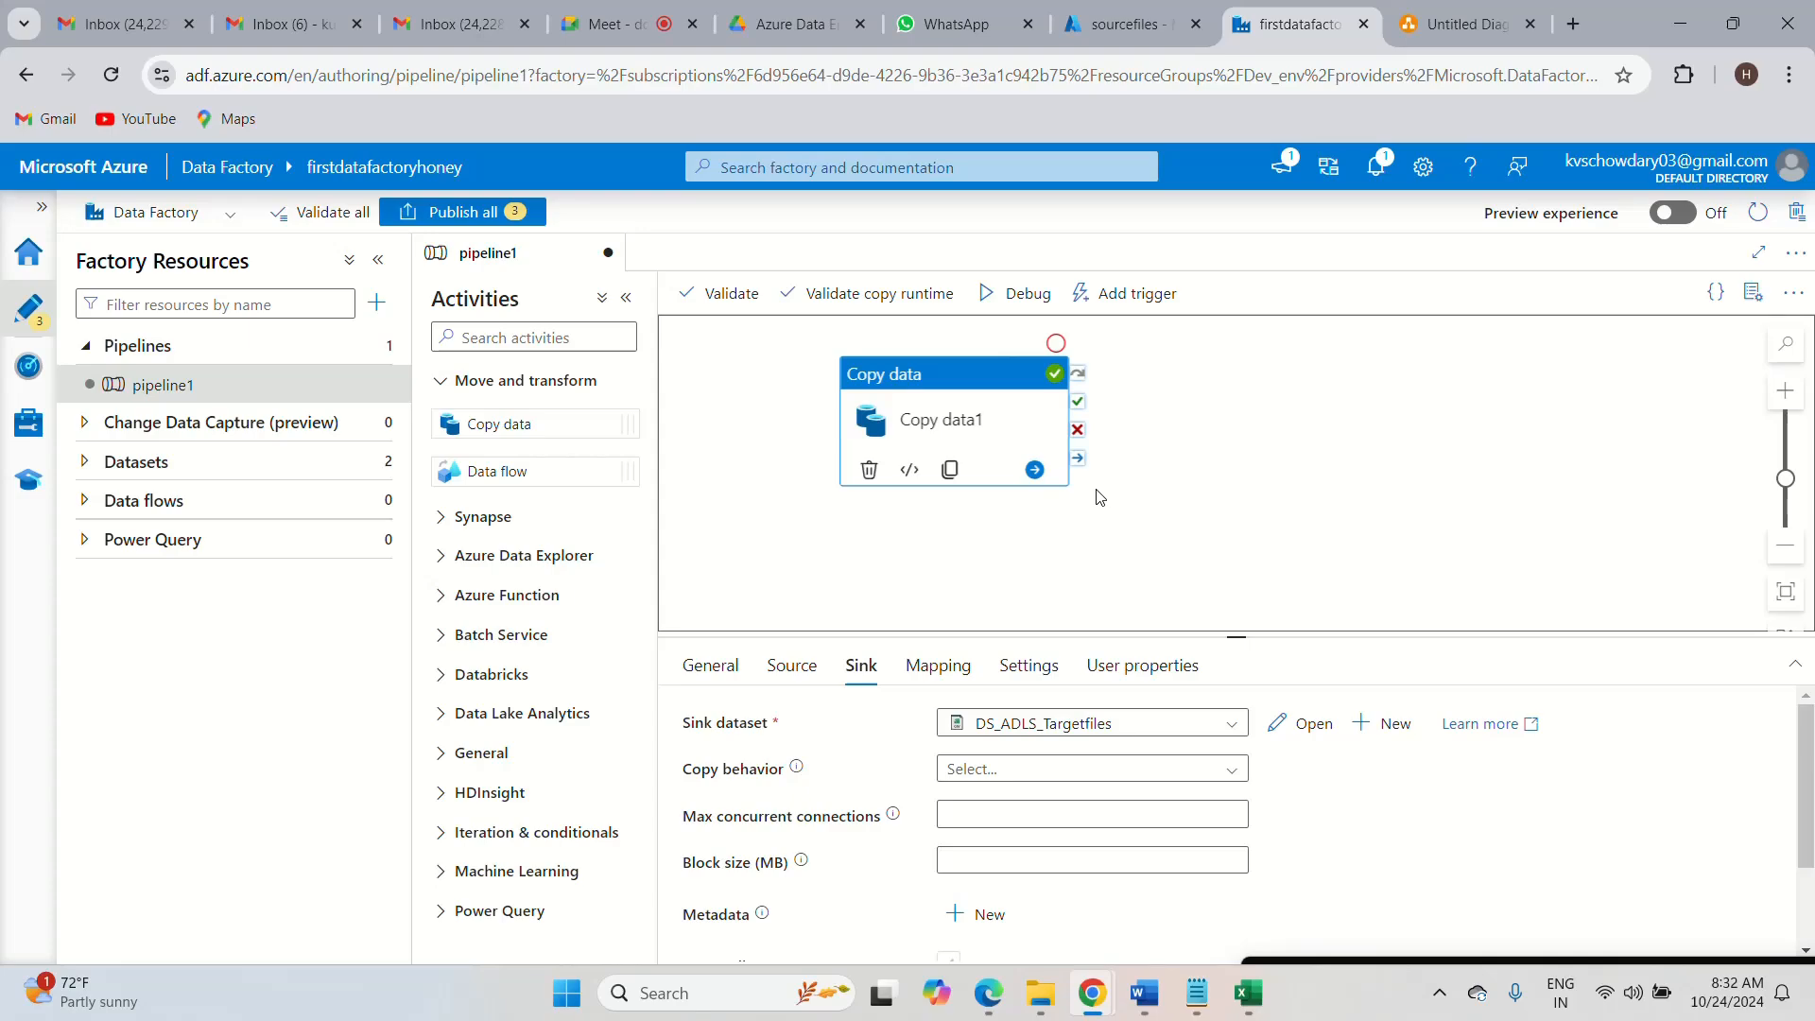
drag(1224, 633, 1213, 573)
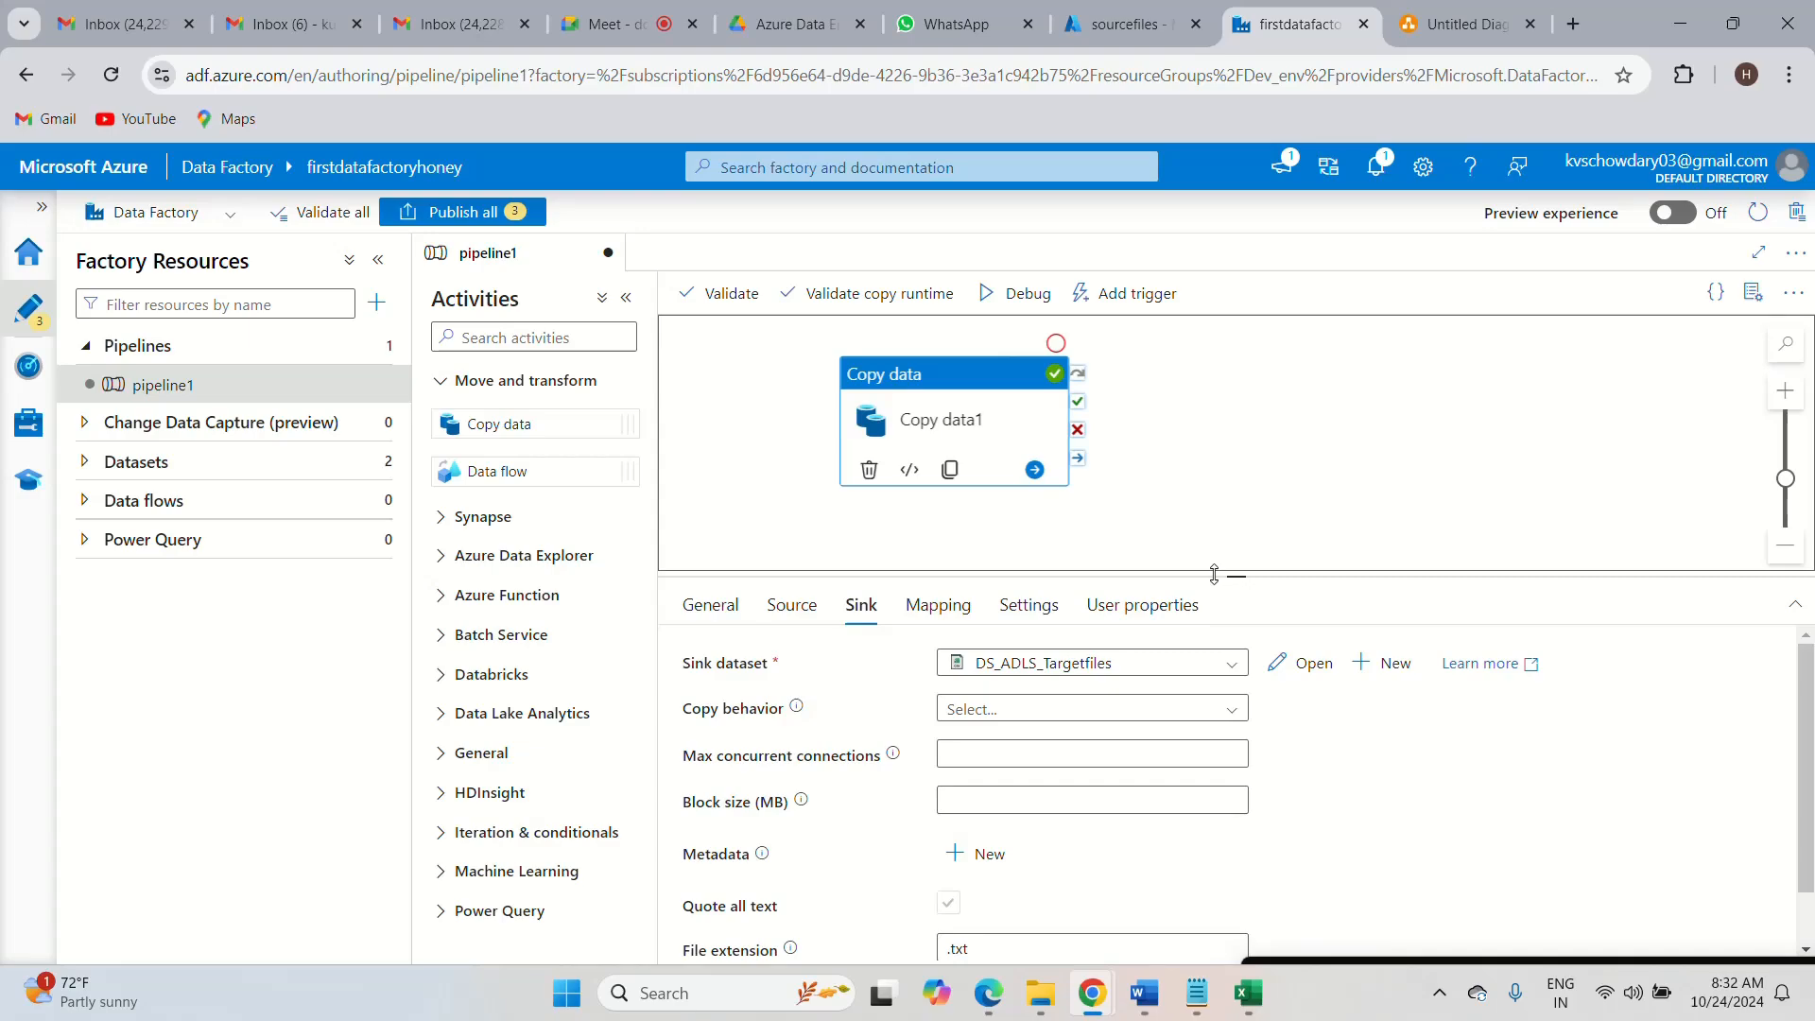
click(440, 383)
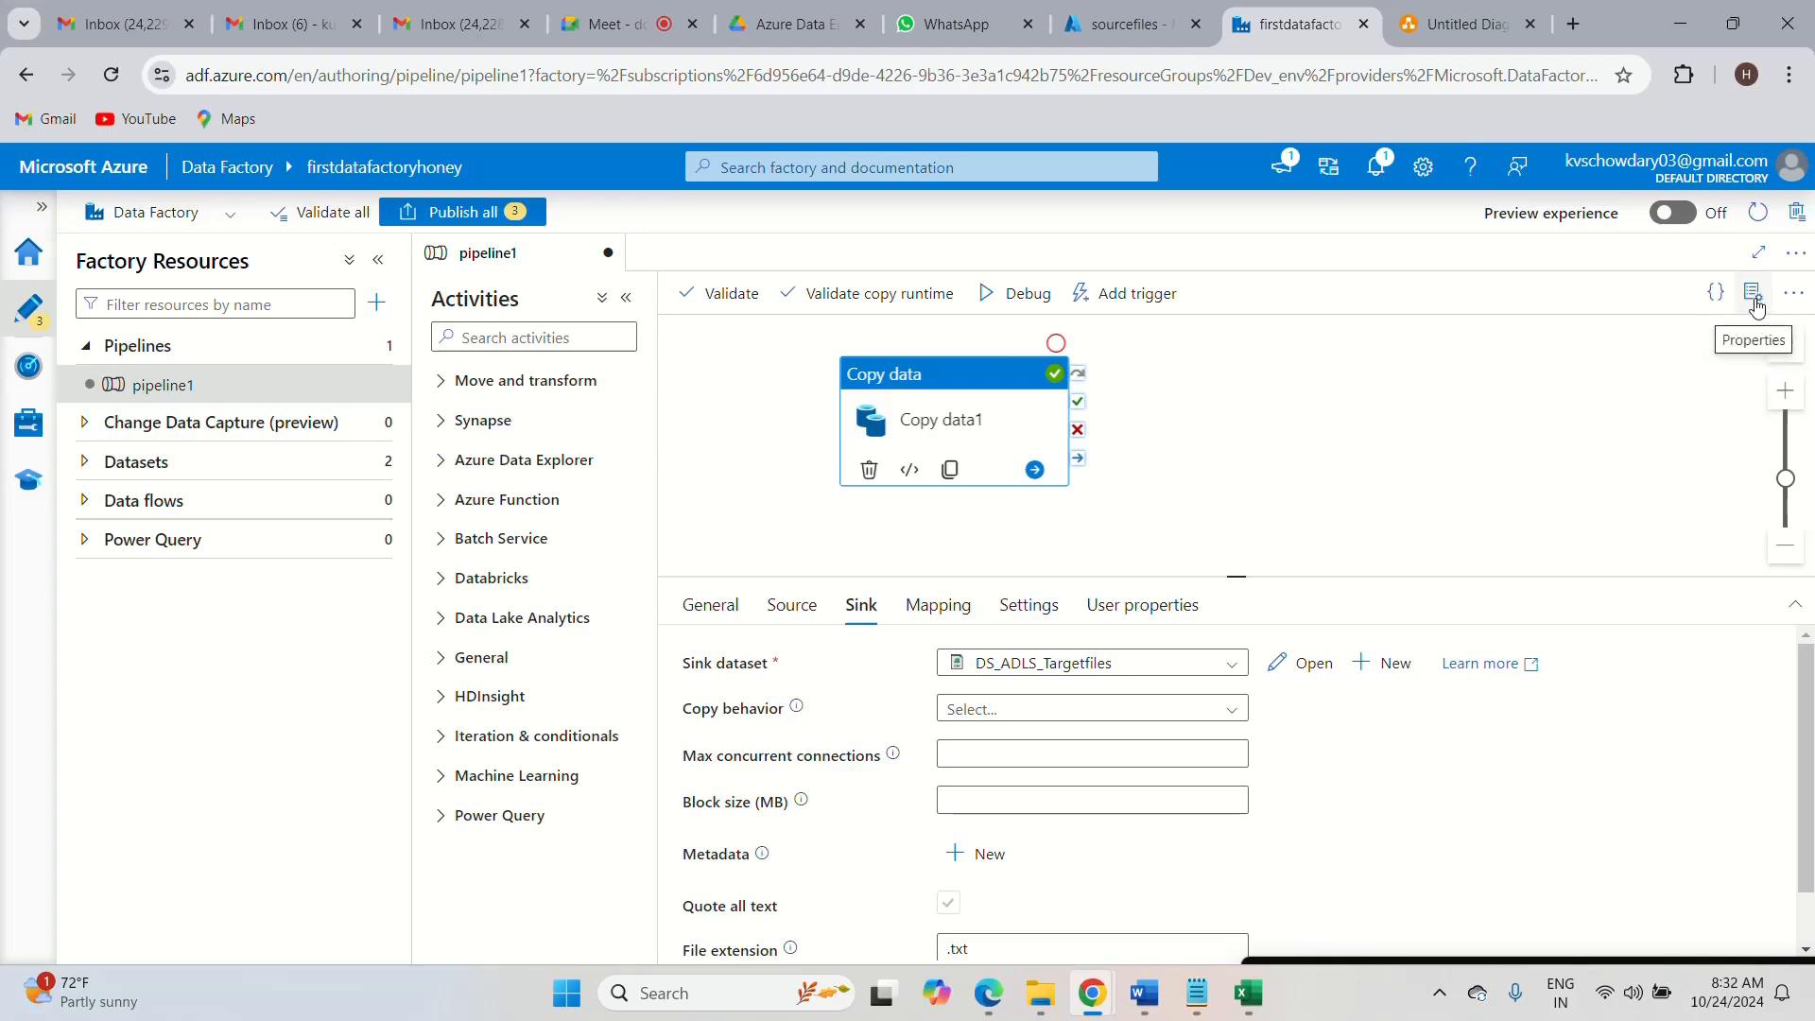
- Rename pipeline1 as firstpipeline in its properties
click(1753, 295)
click(1551, 463)
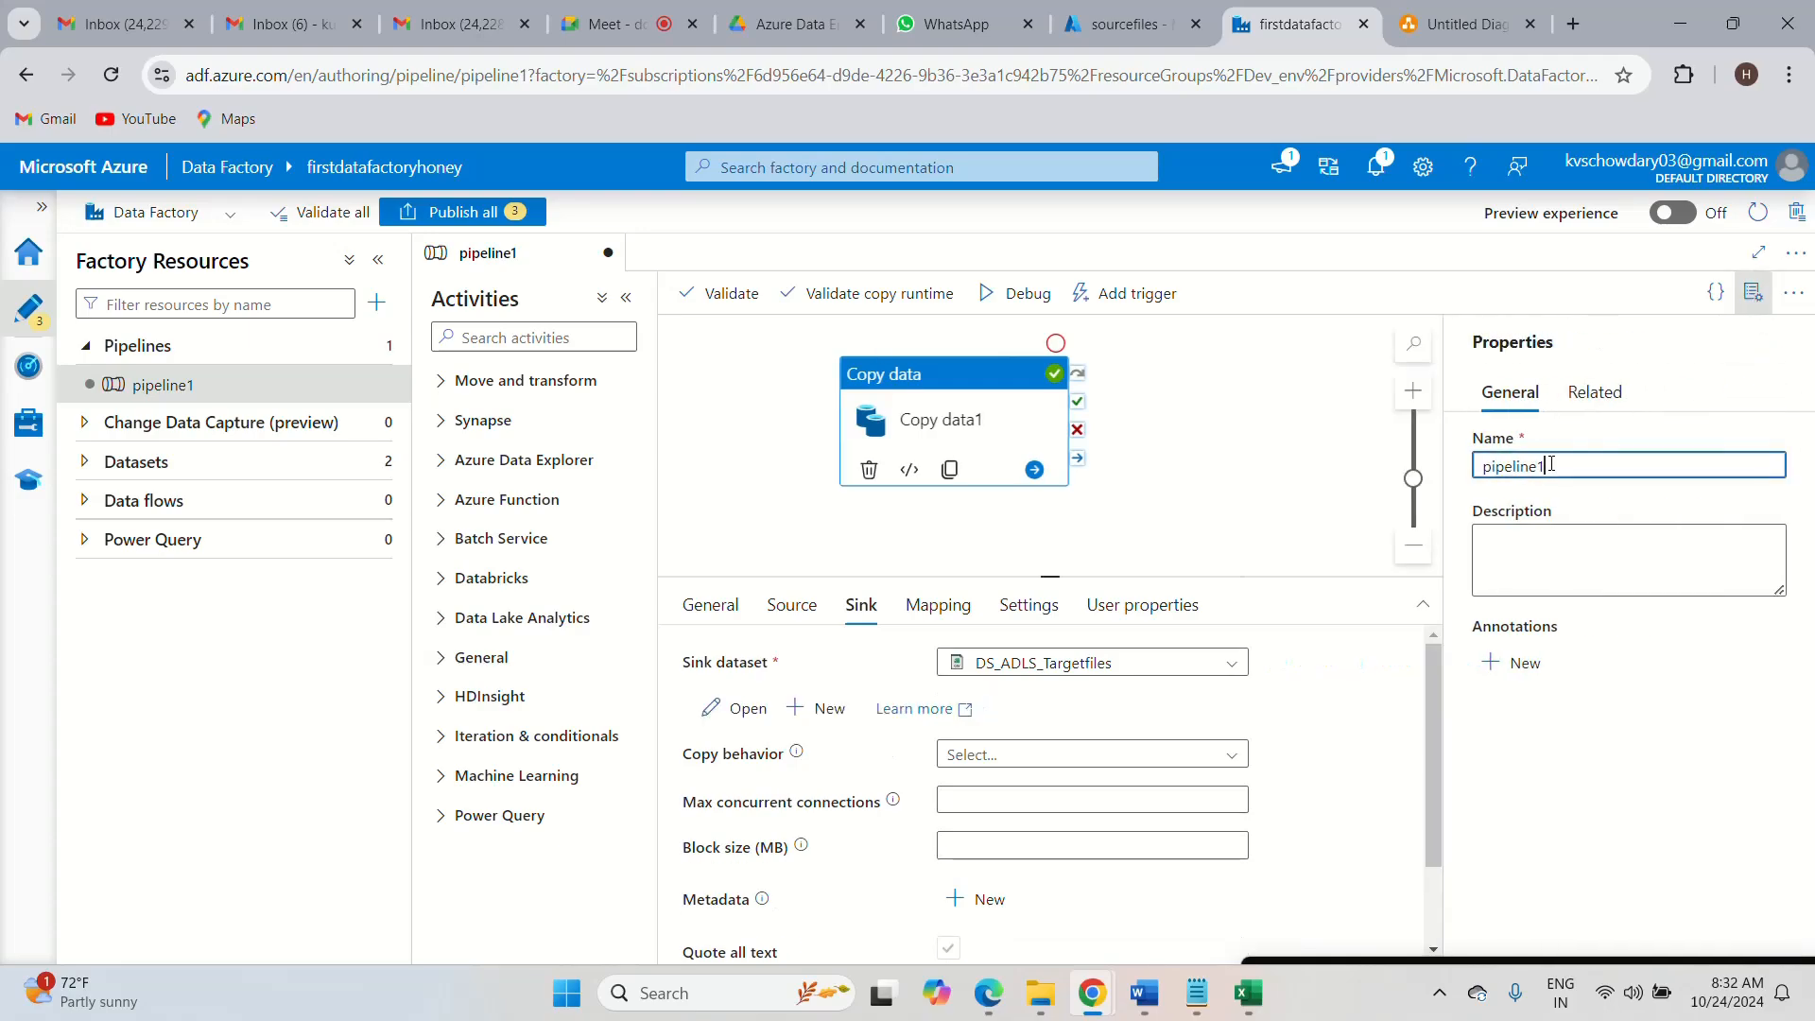
key(BackSpace)
key(BackSpace)
key(BackSpace)
key(BackSpace)
key(BackSpace)
key(BackSpace)
key(BackSpace)
key(BackSpace)
key(BackSpace)
text(firs)
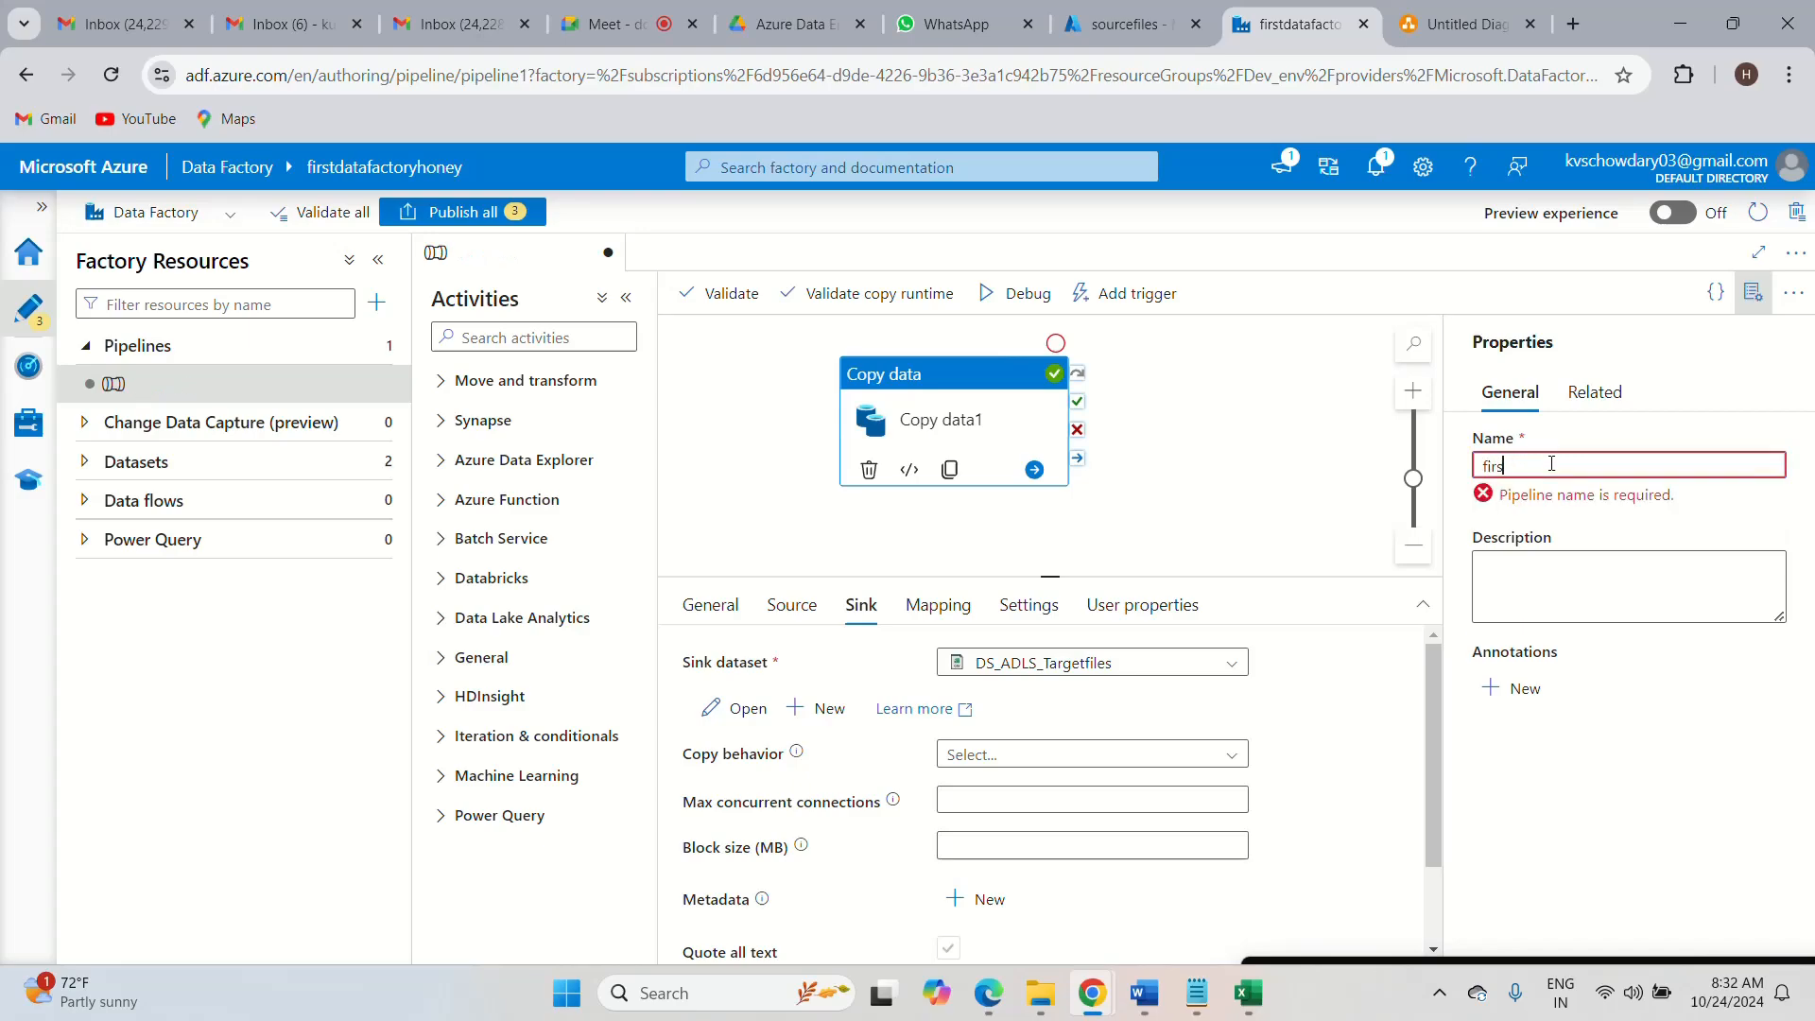
text(tpipeline)
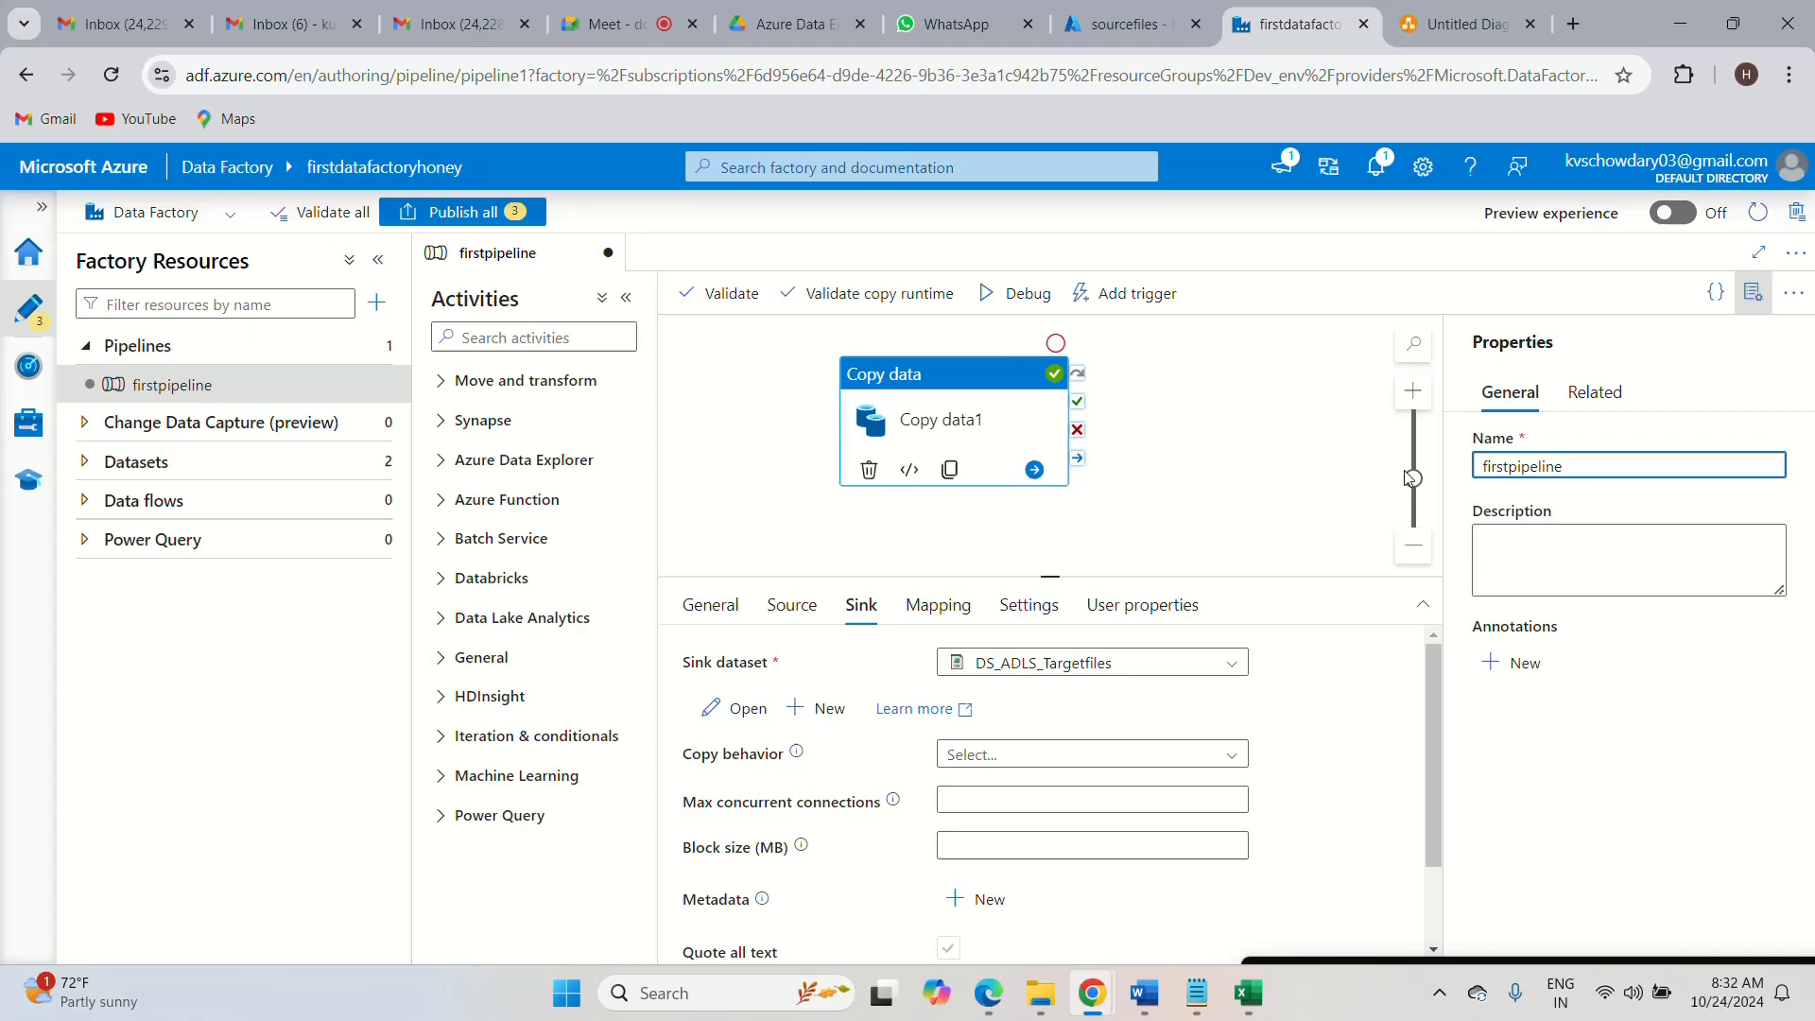
click(1278, 490)
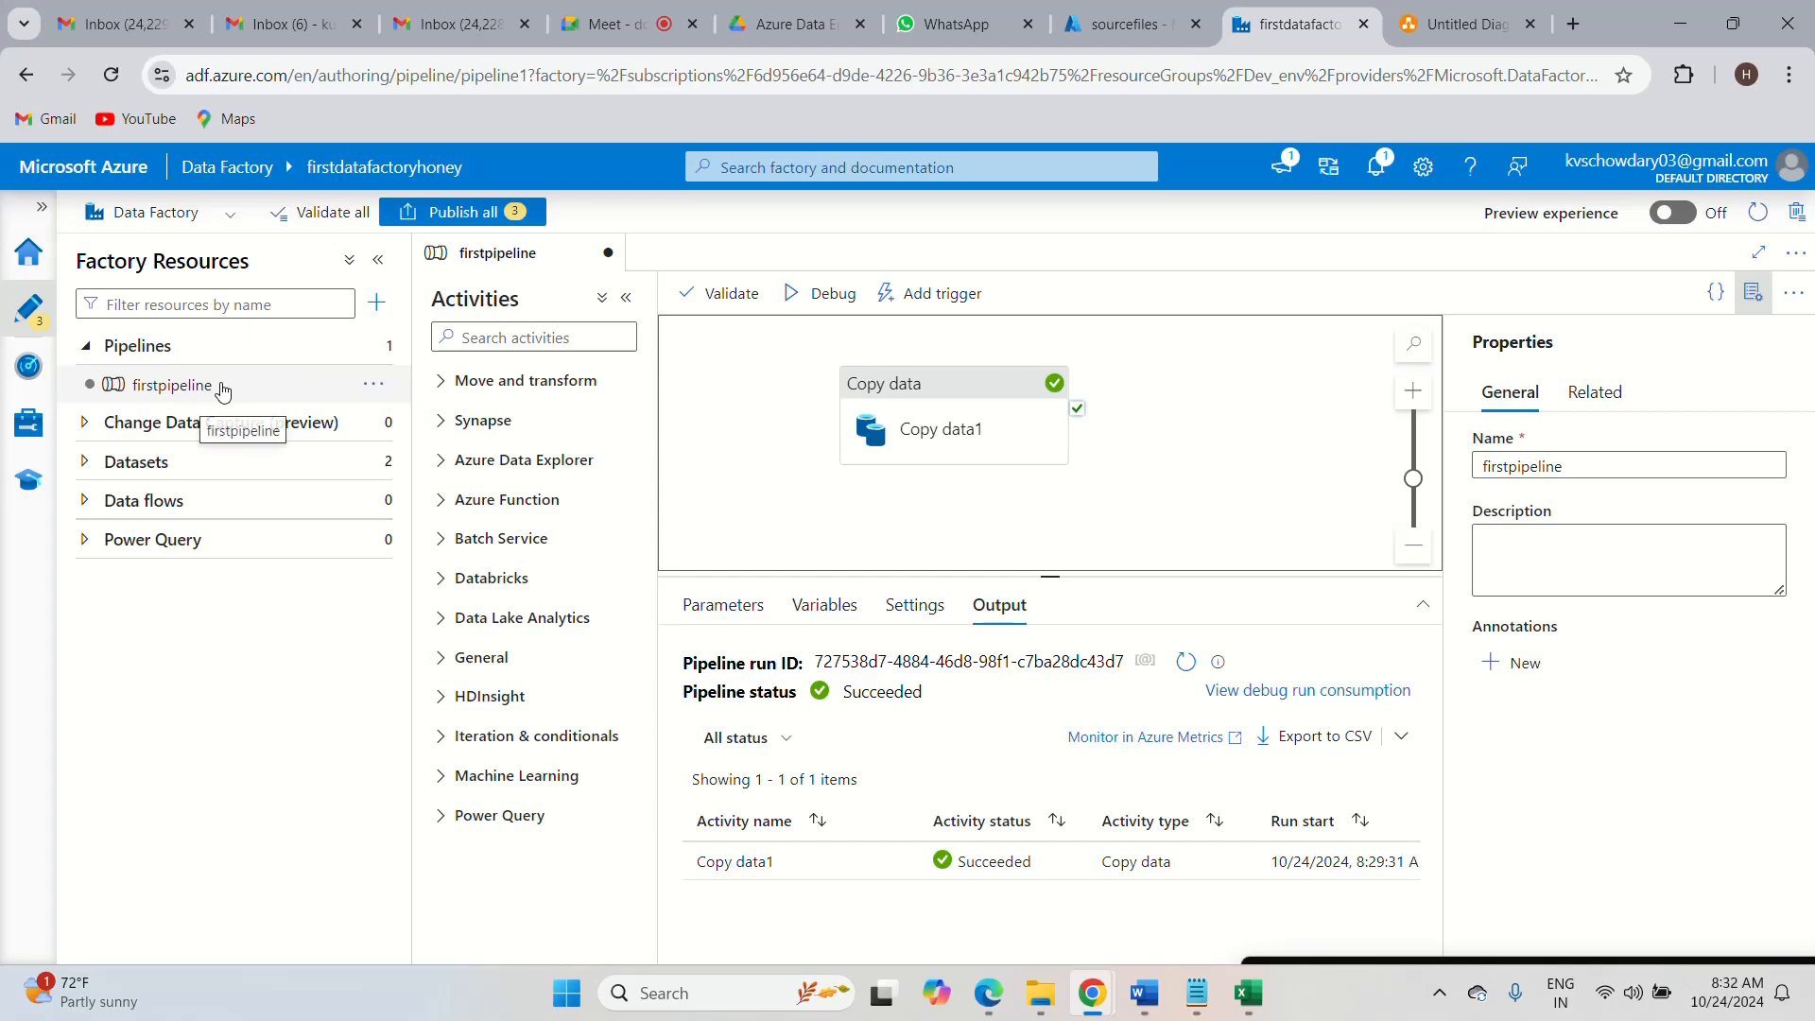
click(283, 389)
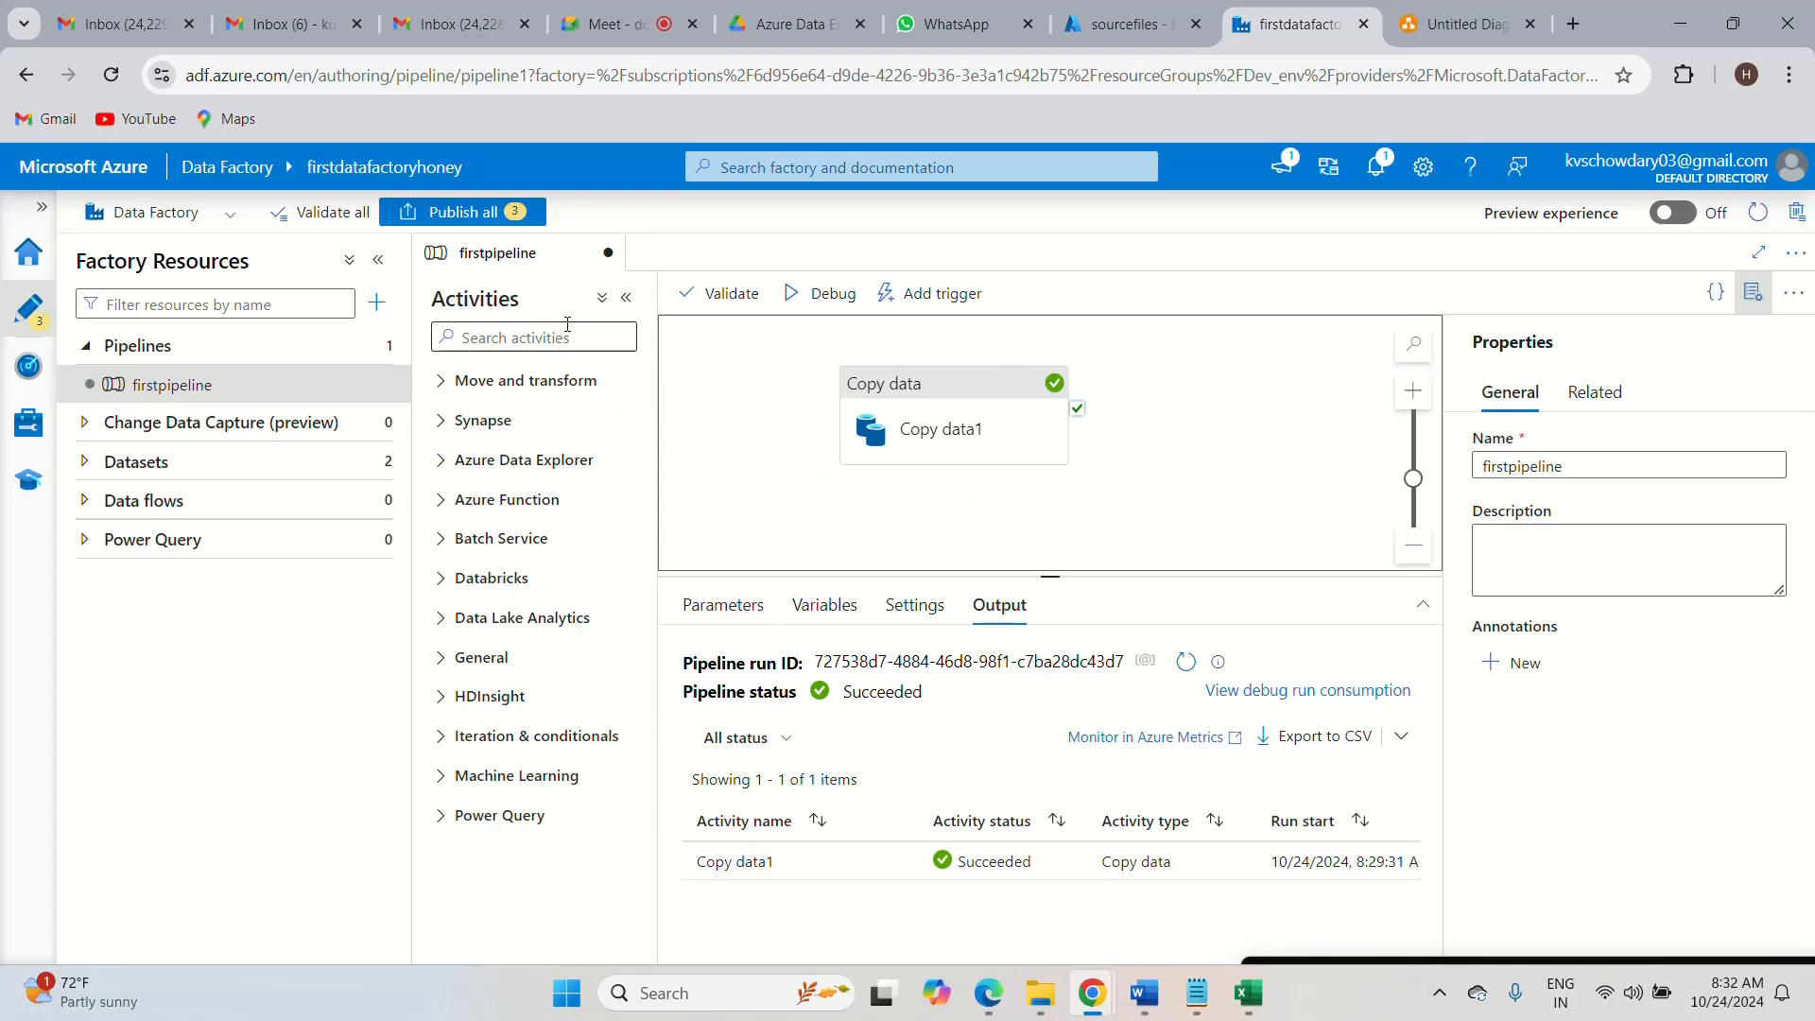
- Add a second Copy data activity to firstpipeline and position it below Copy data1 on an enlarged canvas
click(444, 391)
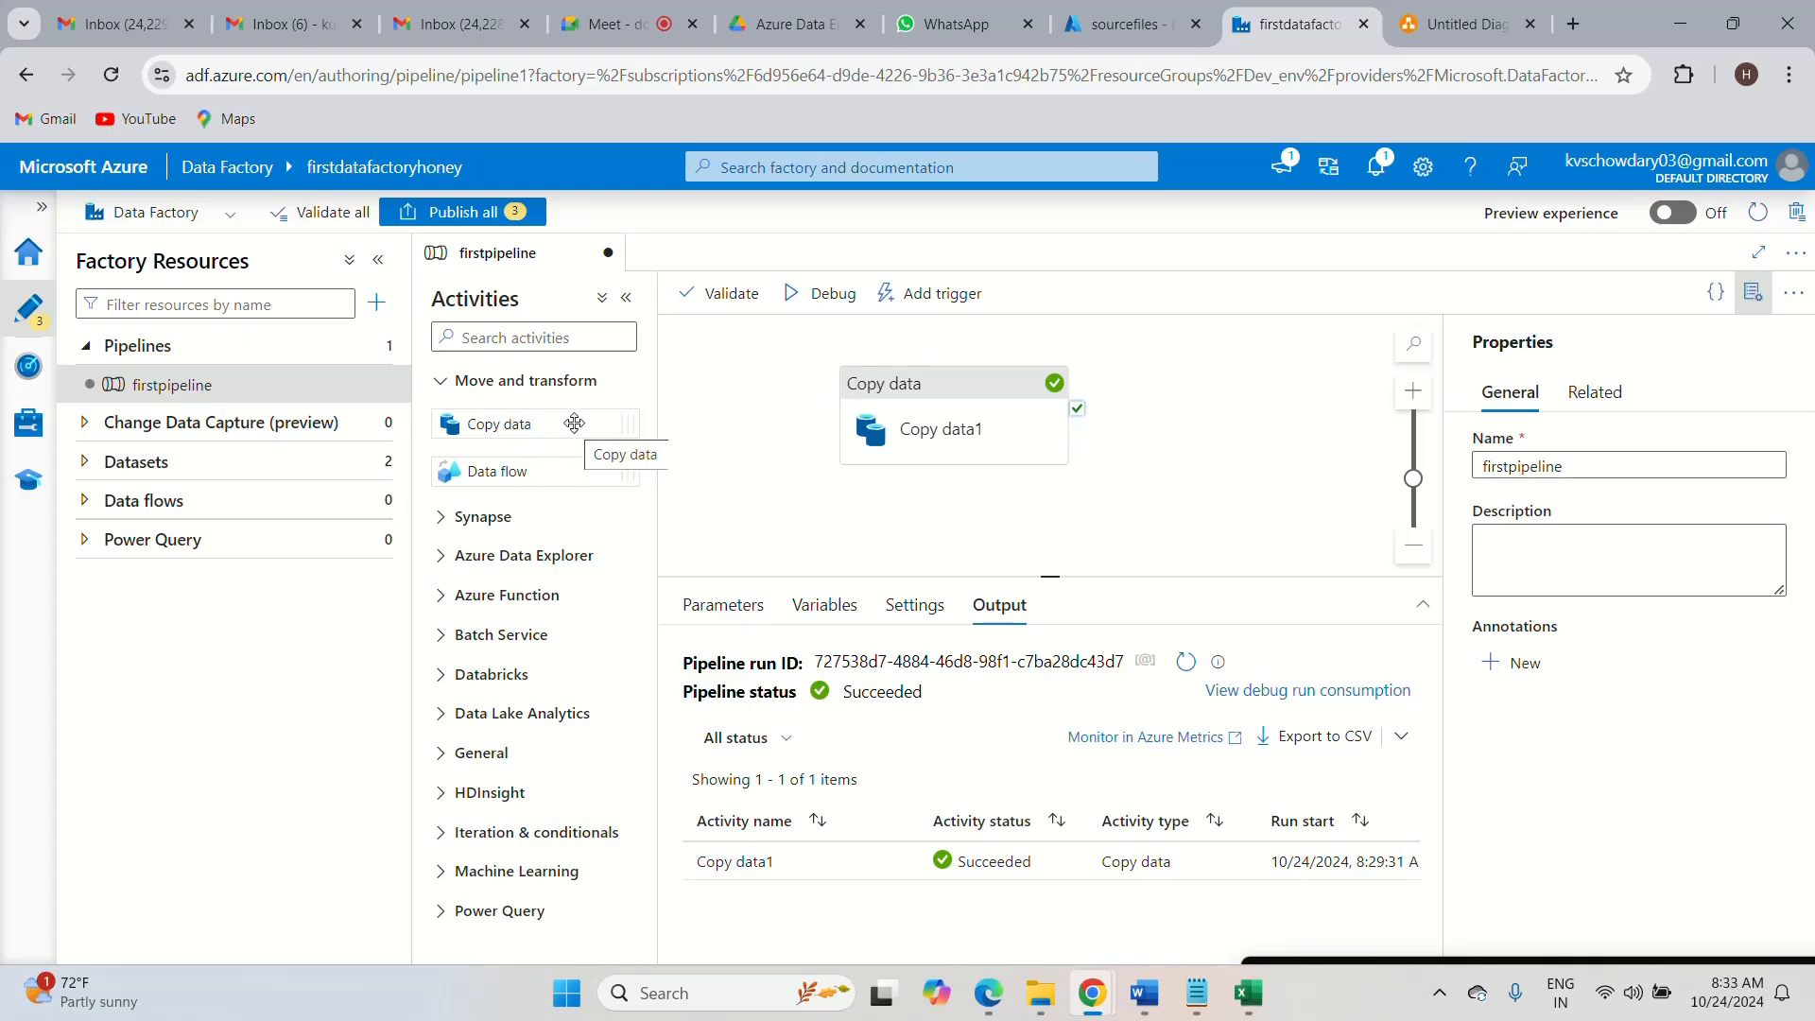
drag(574, 423, 794, 501)
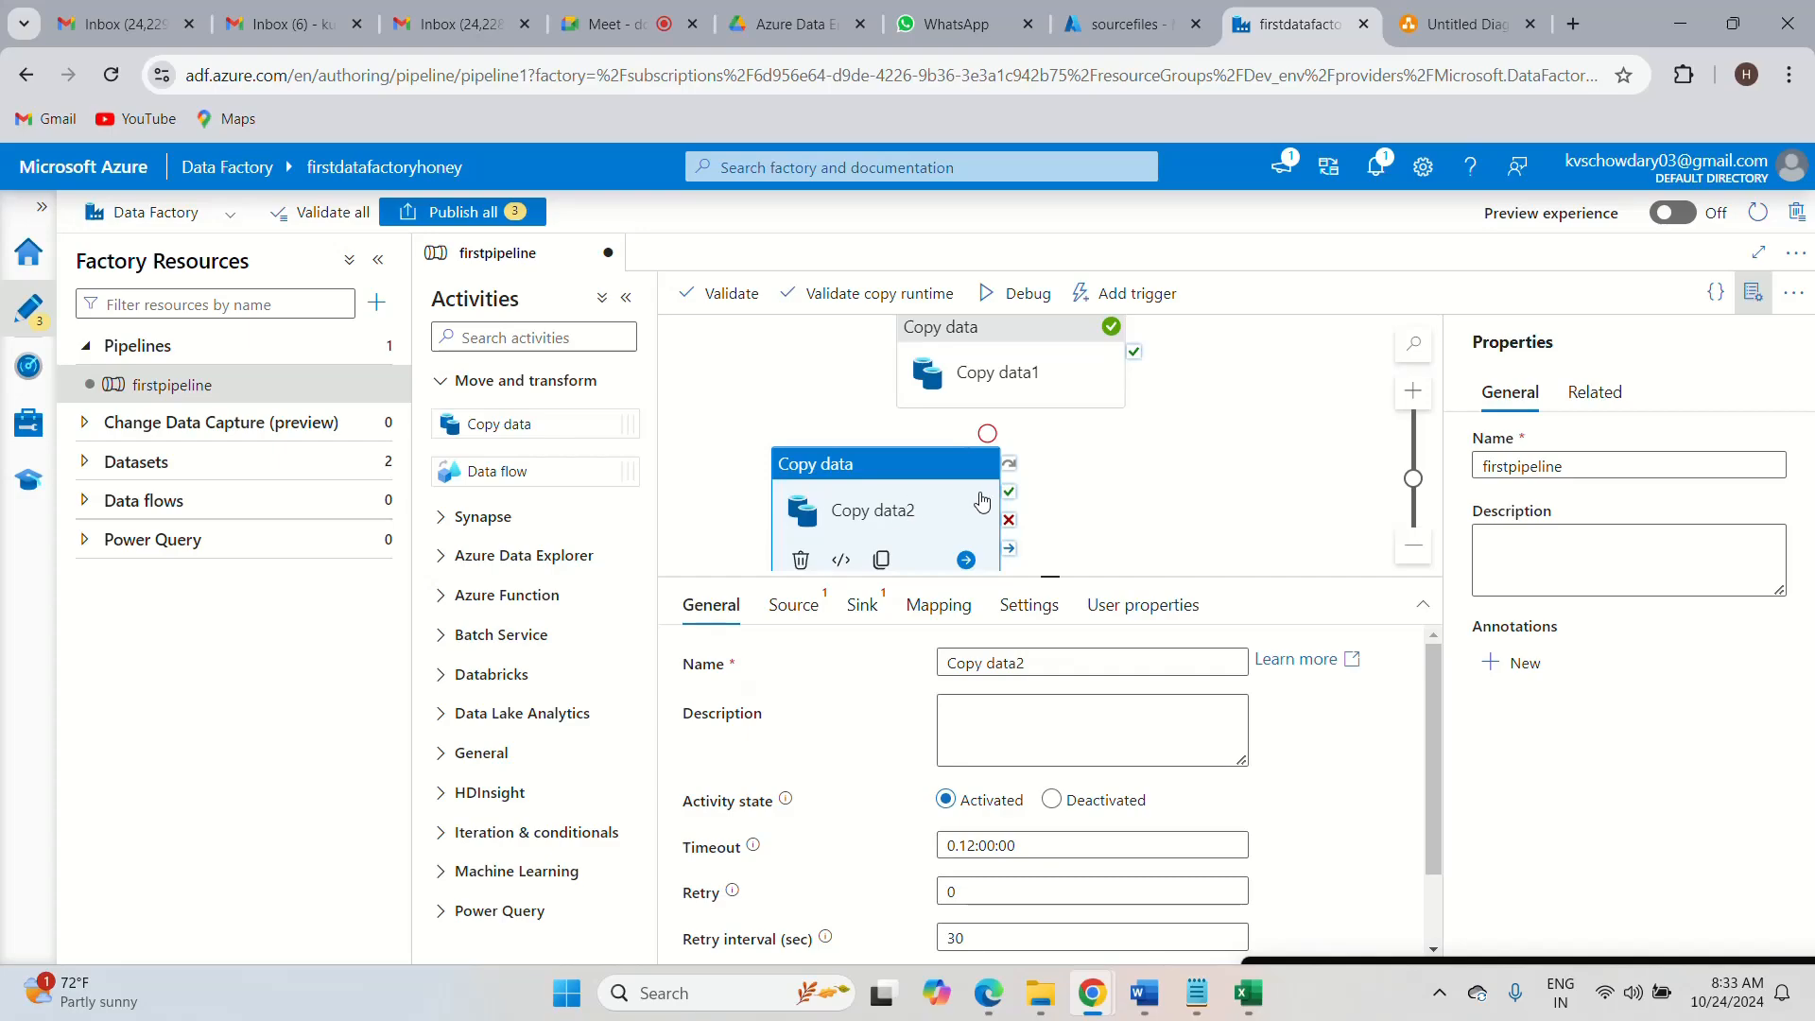
click(1750, 298)
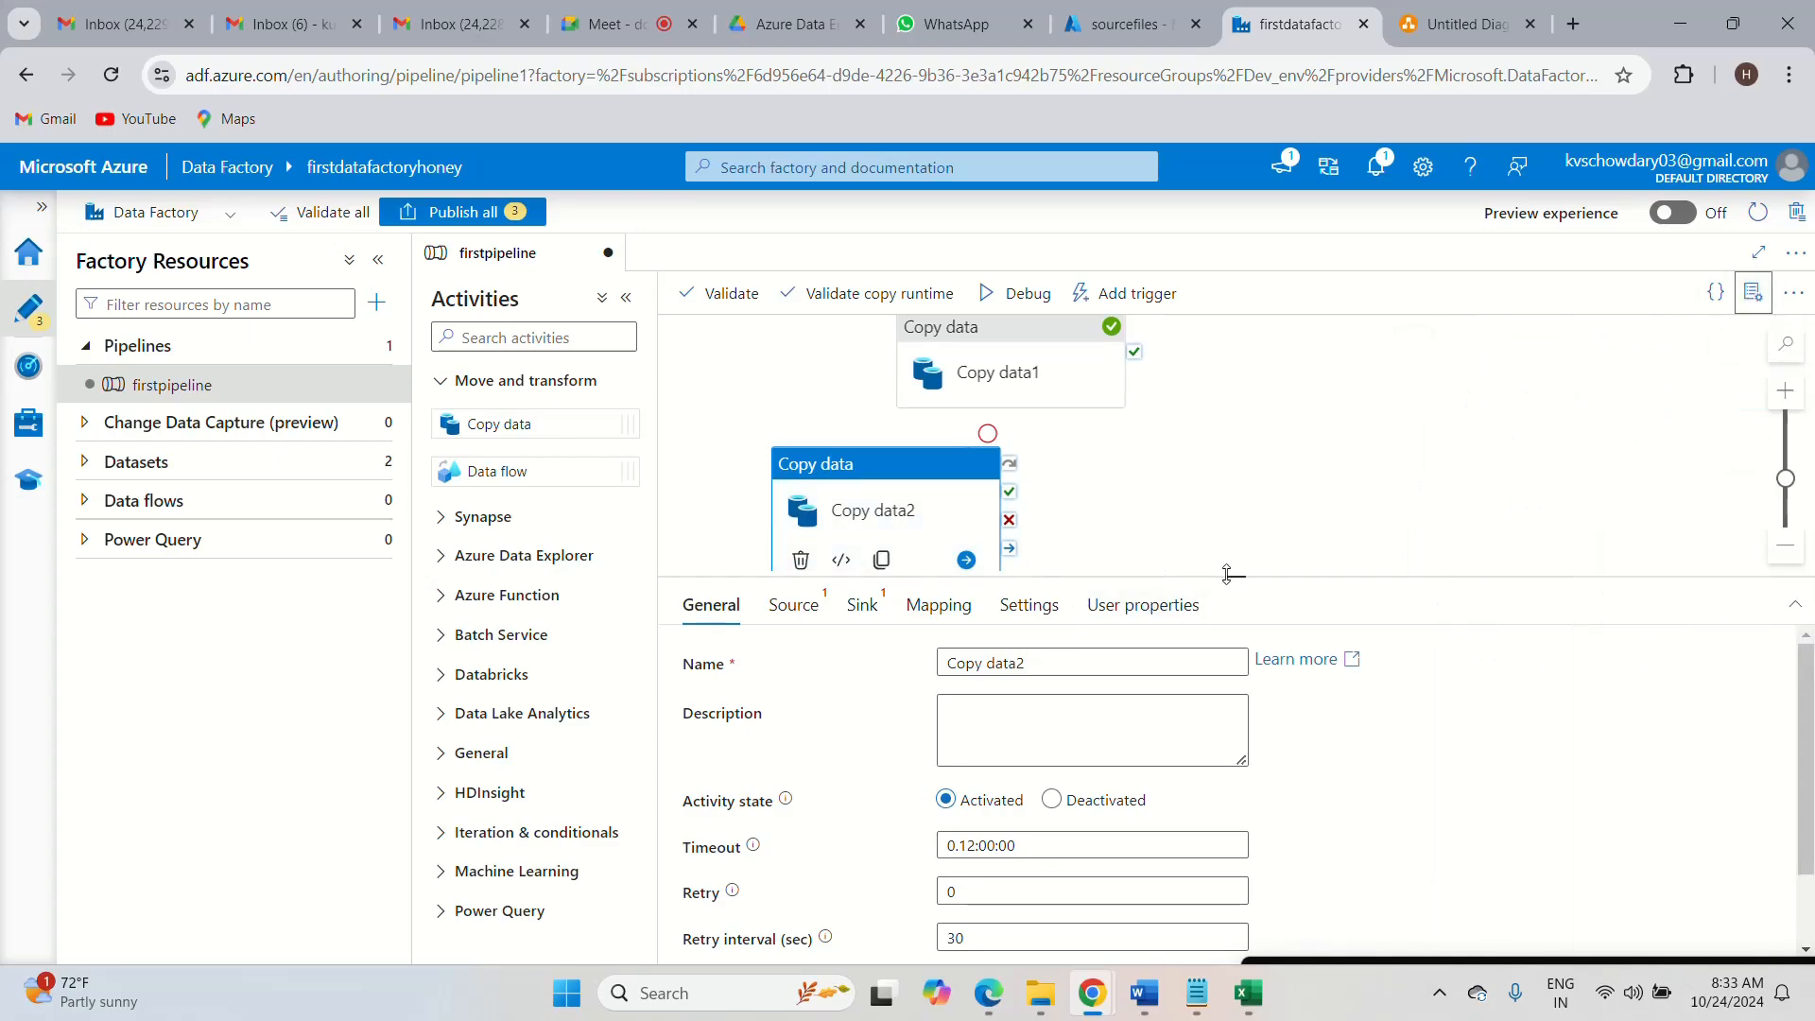
drag(1229, 575, 1163, 672)
drag(923, 478, 1013, 490)
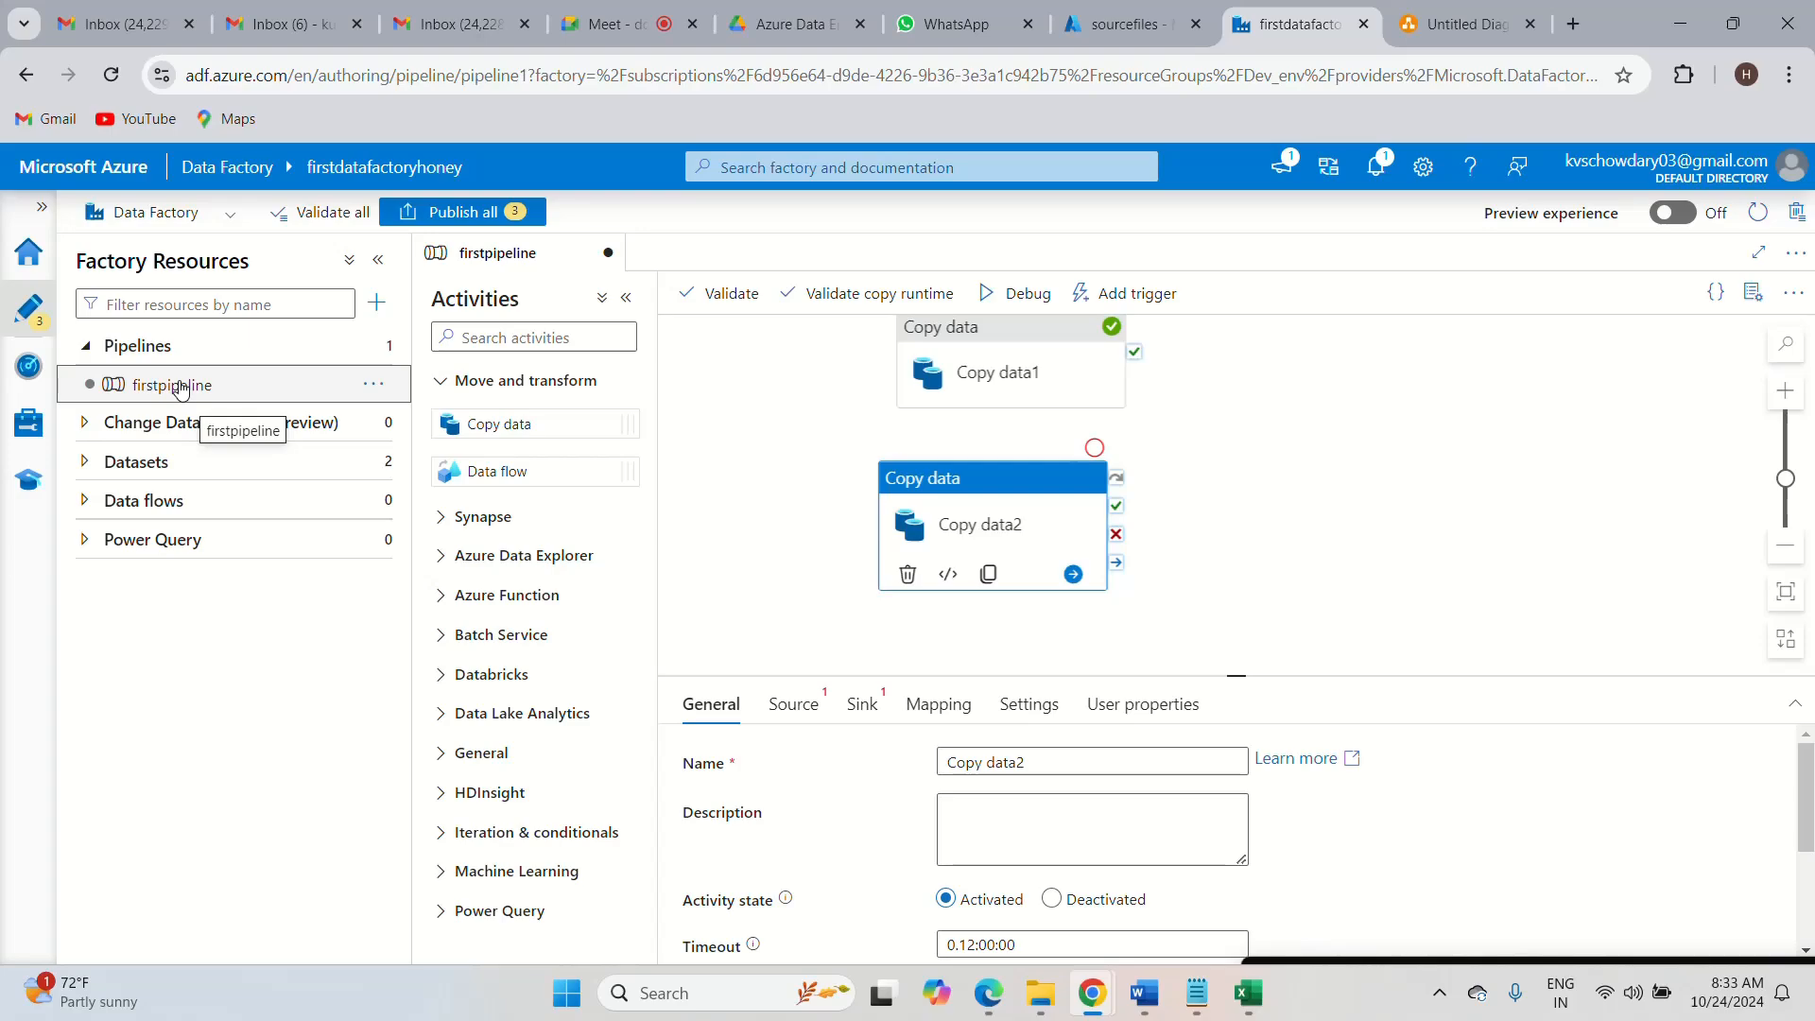
- Delete the Copy data2 activity from the firstpipeline canvas
click(1022, 483)
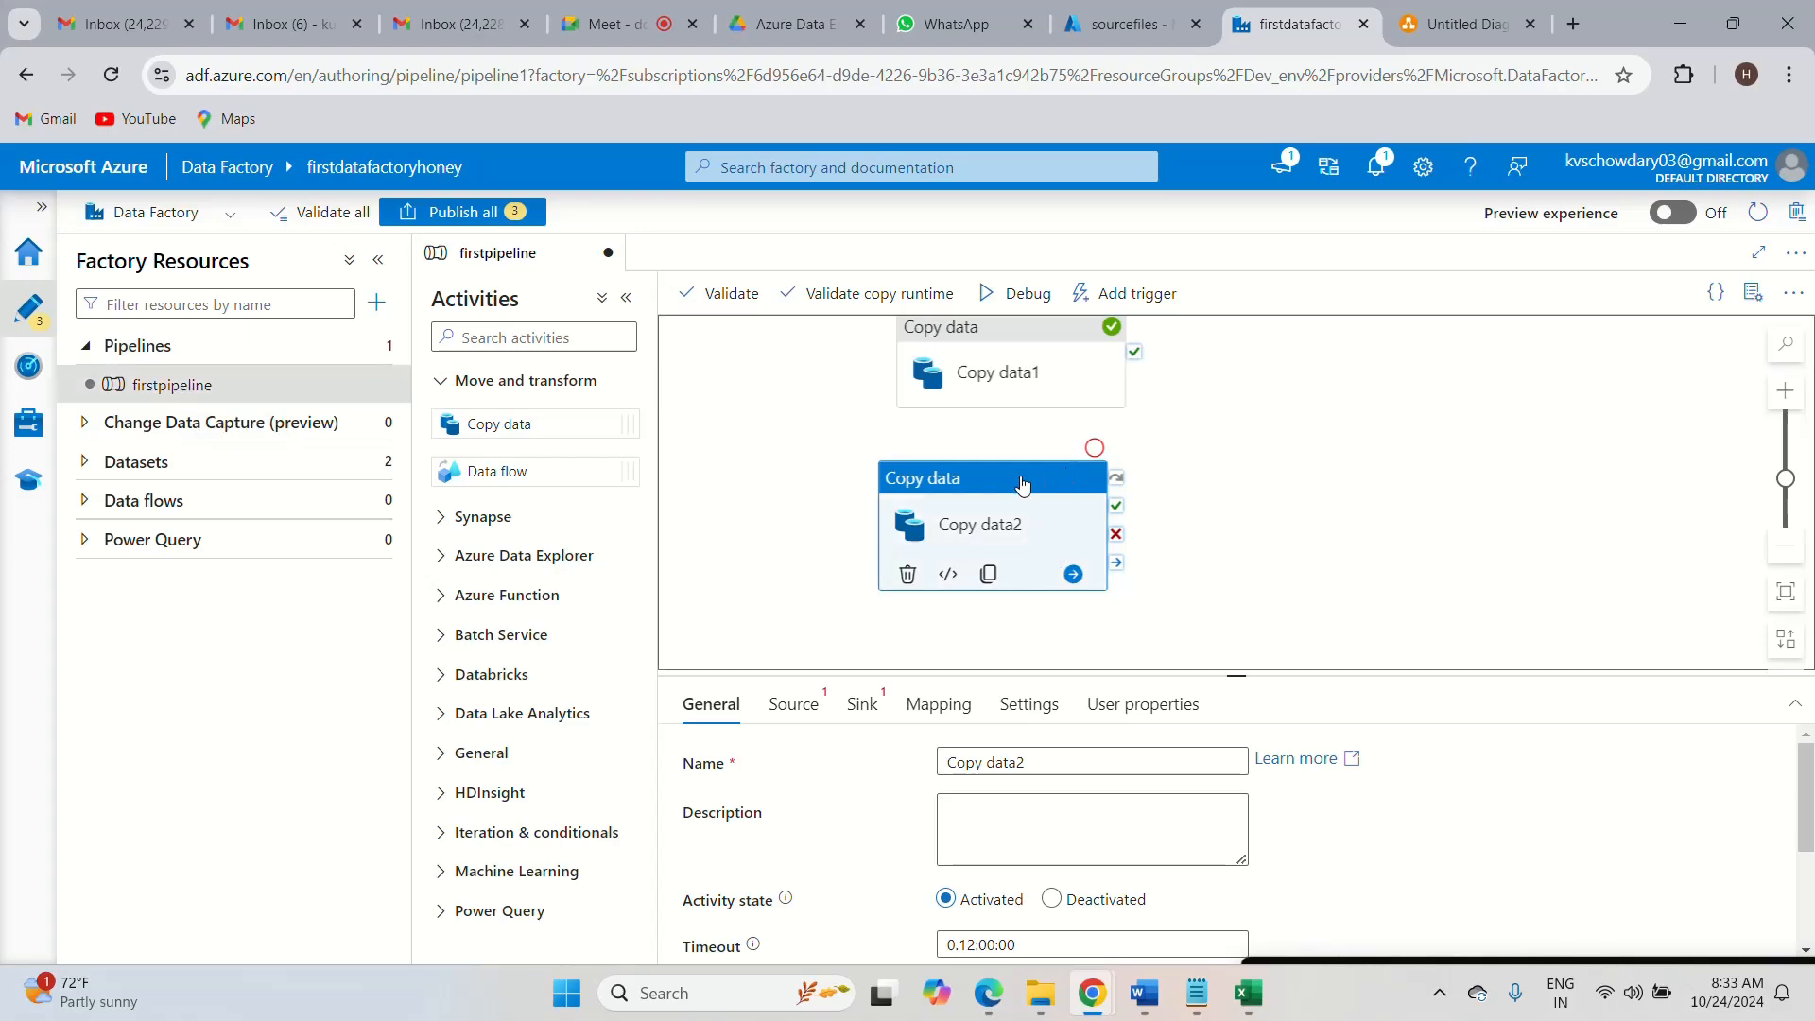
click(1228, 563)
click(1069, 555)
key(Delete)
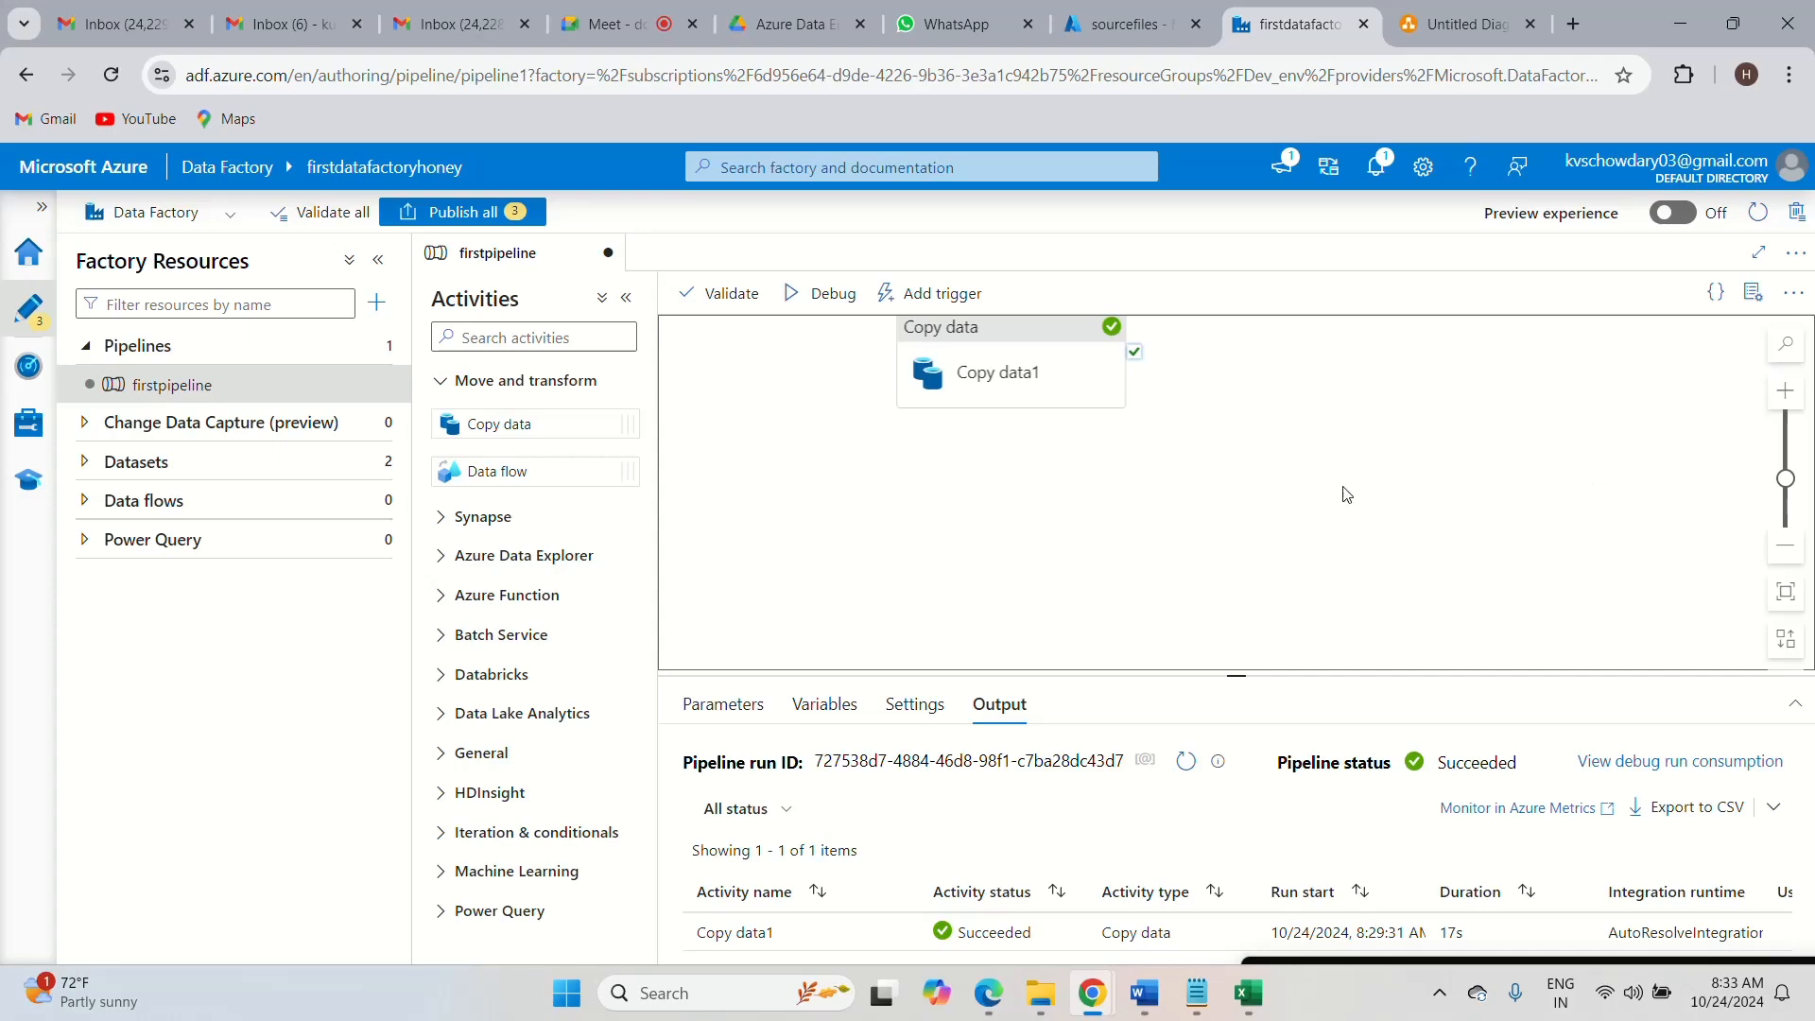
- Move Copy data1 lower on the canvas and expand the Datasets list in a widened Factory Resources pane
drag(1034, 348, 1056, 401)
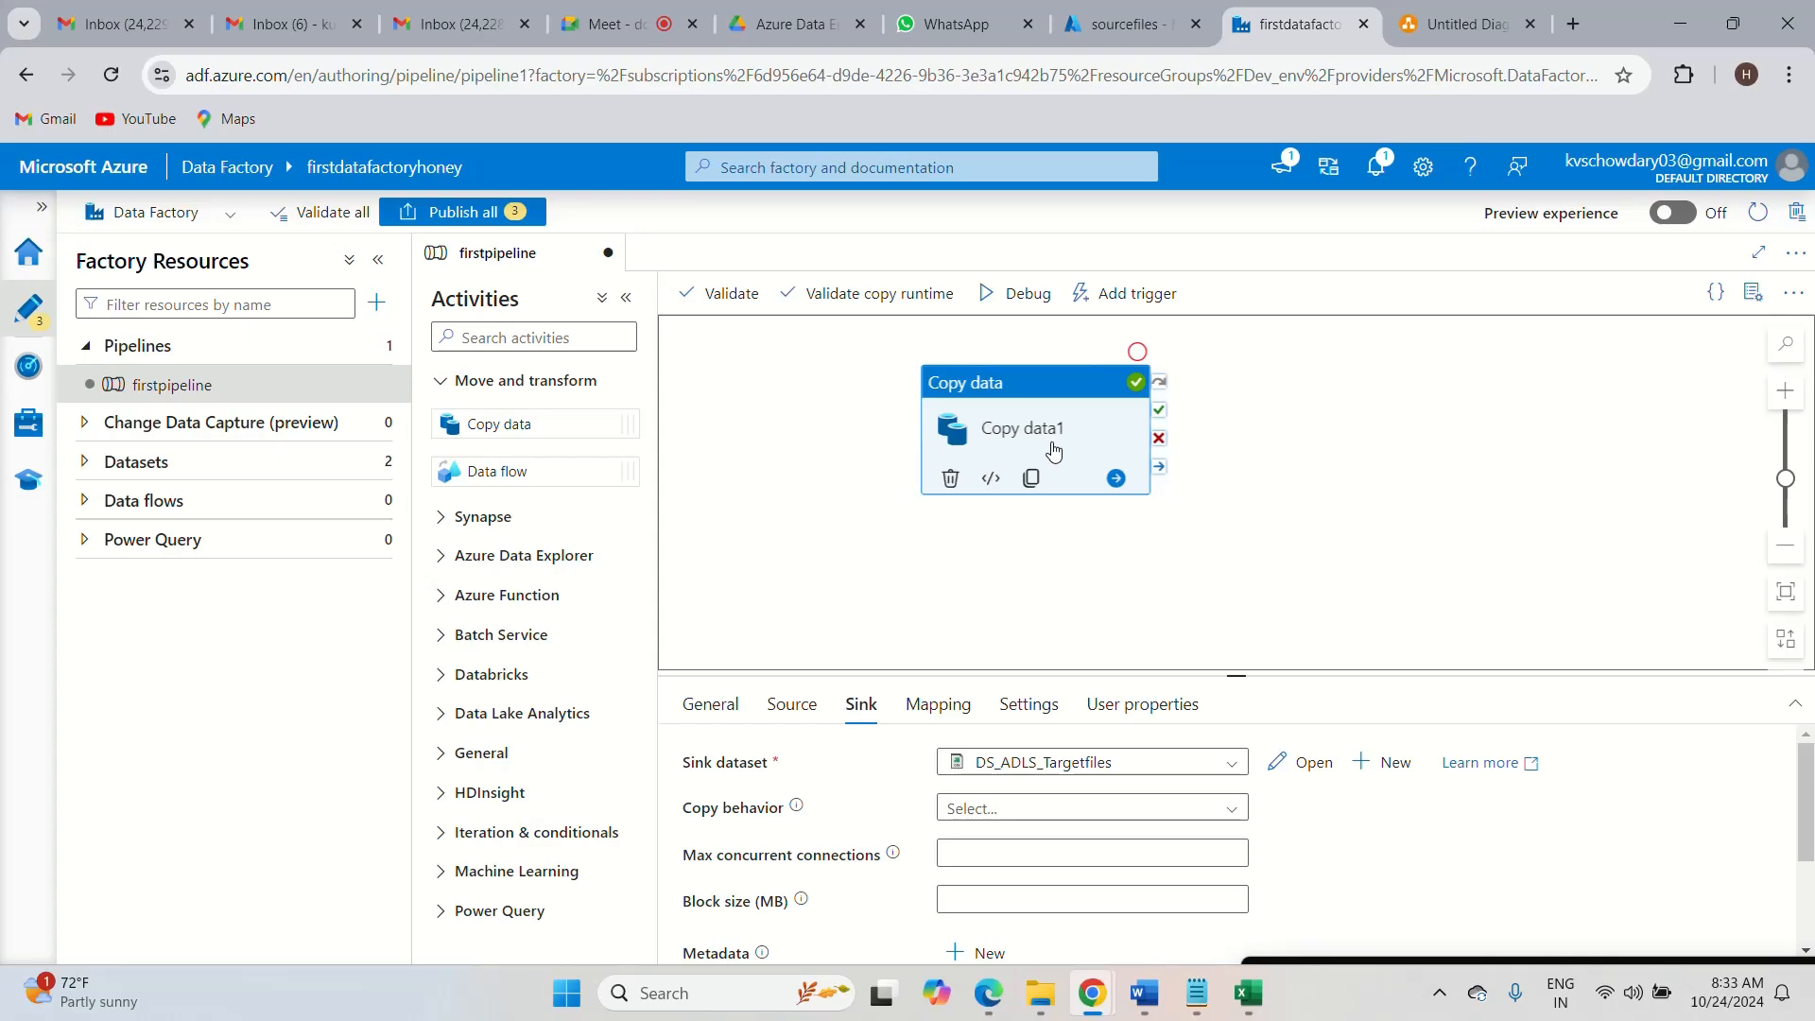
click(86, 463)
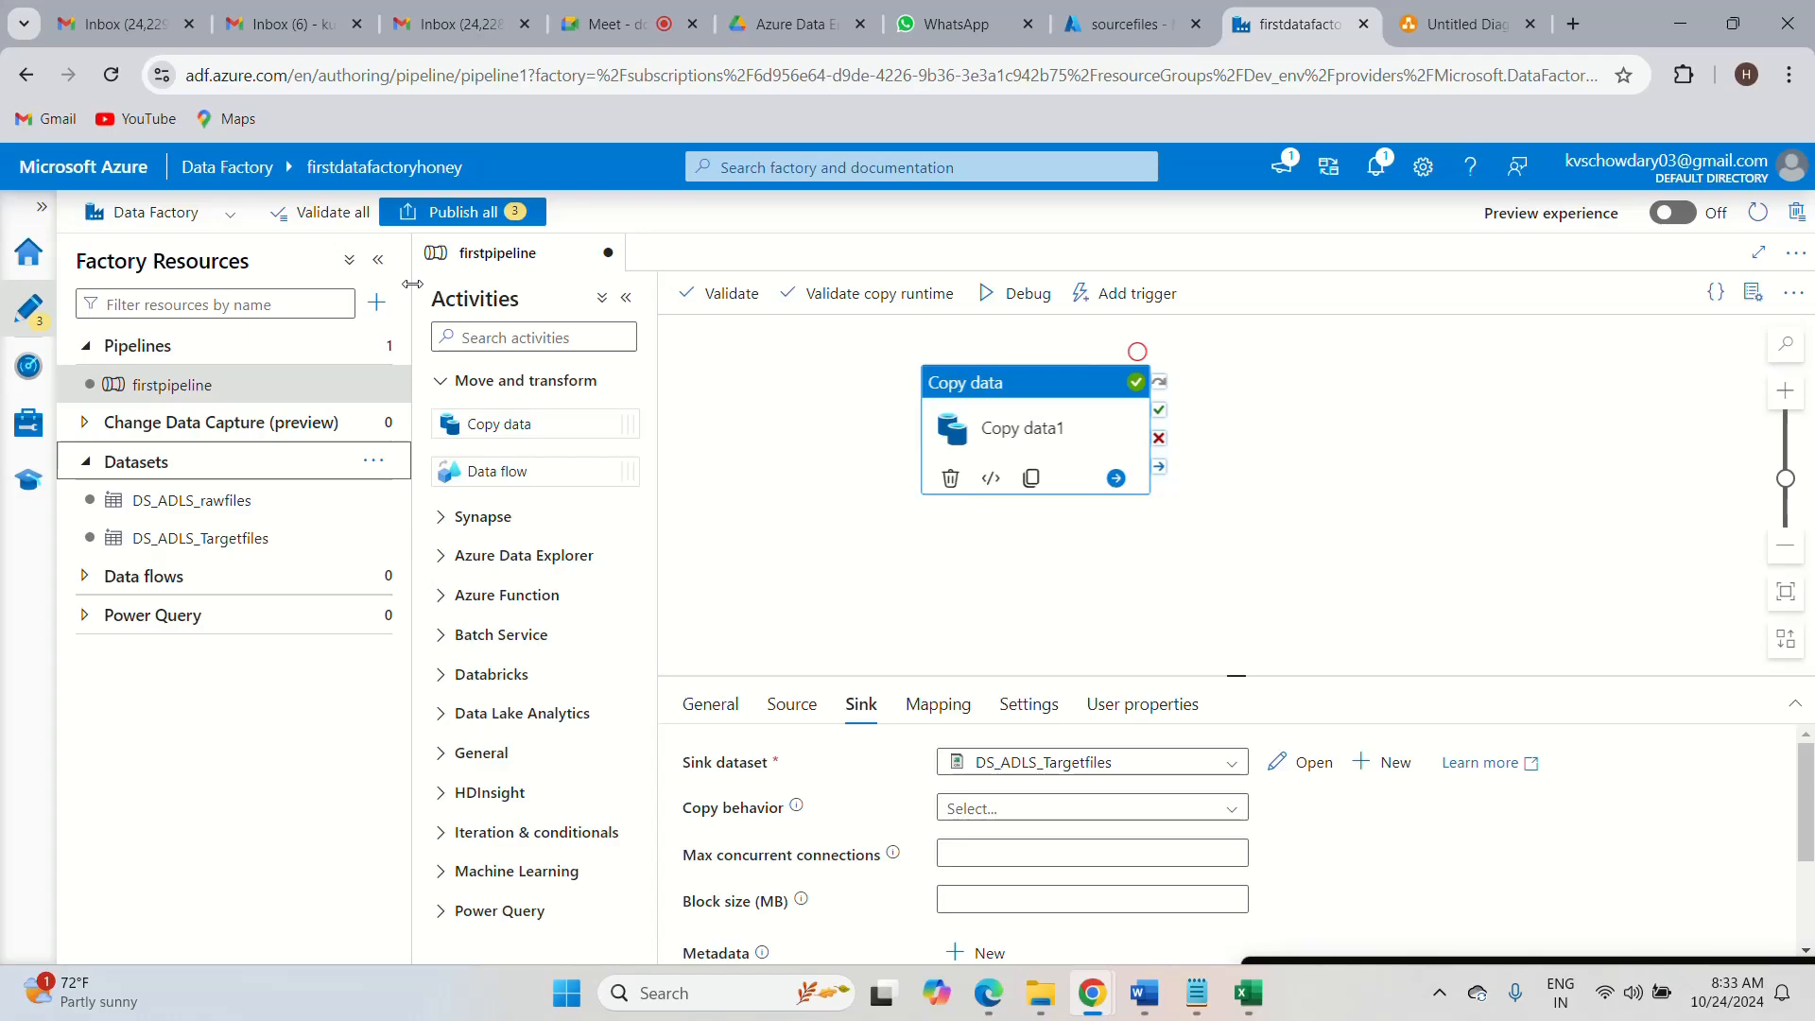
drag(412, 284, 540, 284)
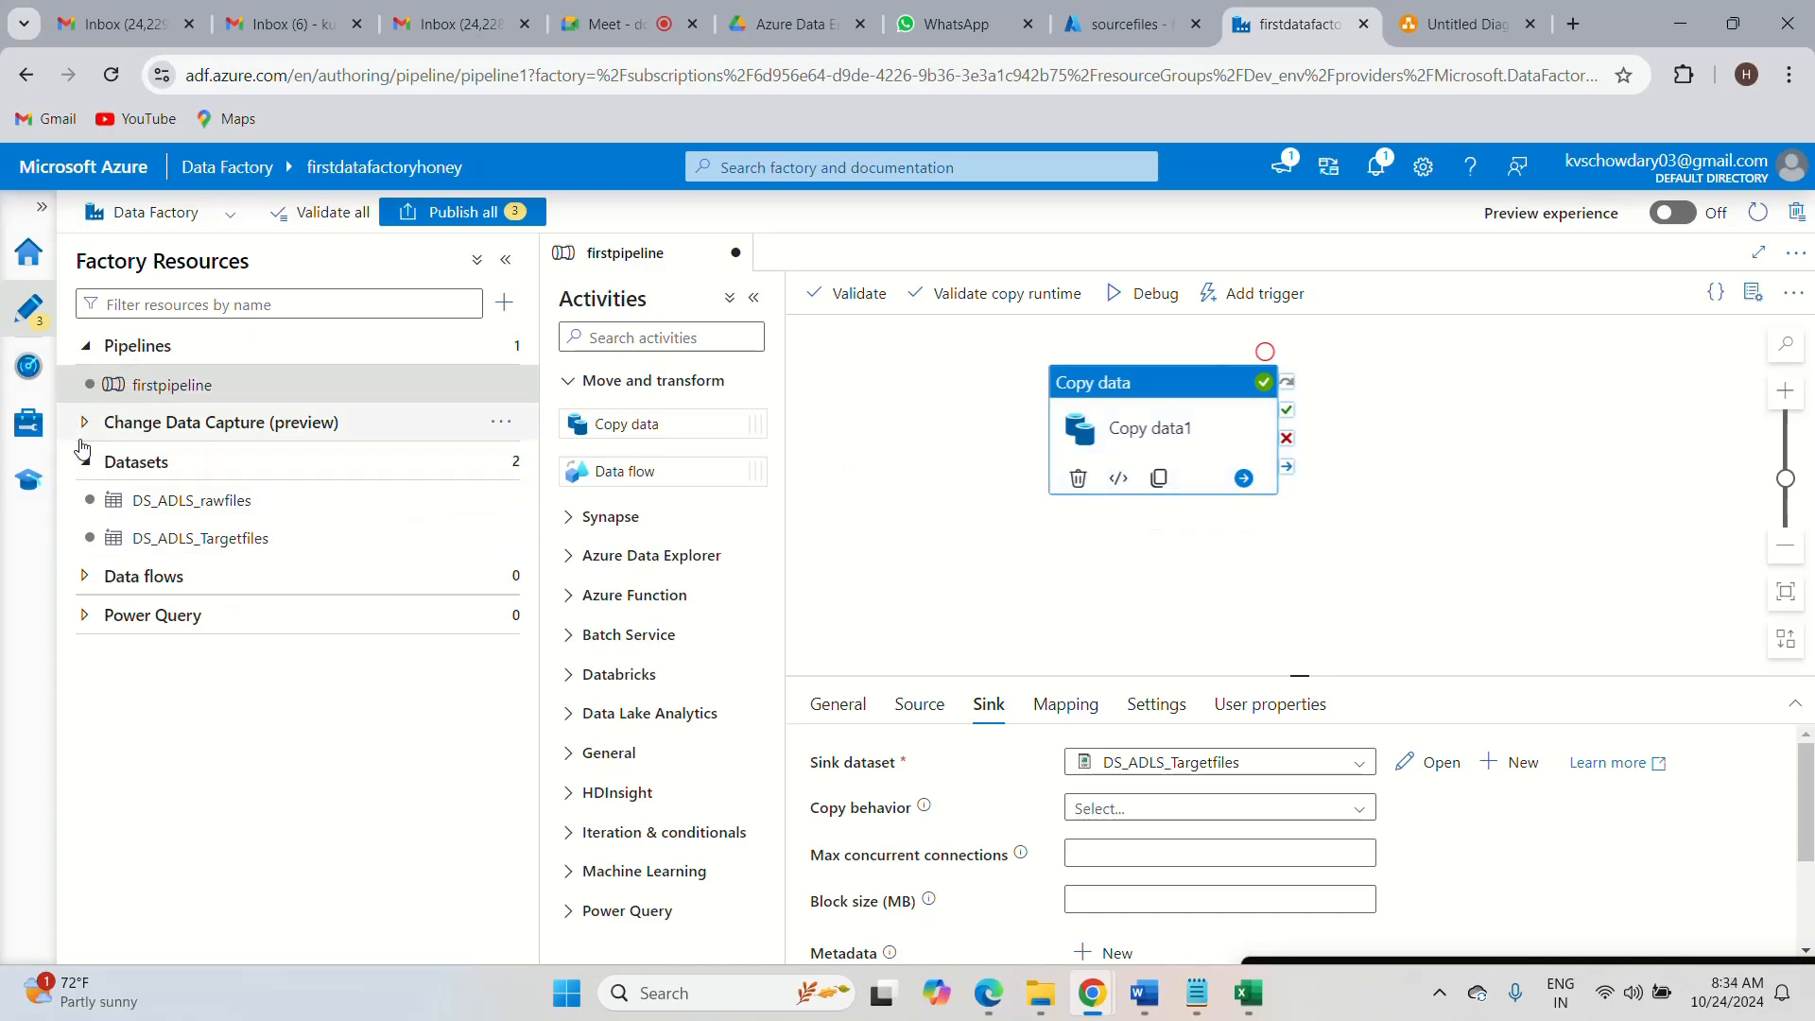
- Review the factory's linked services and integration runtimes in the management area
click(35, 434)
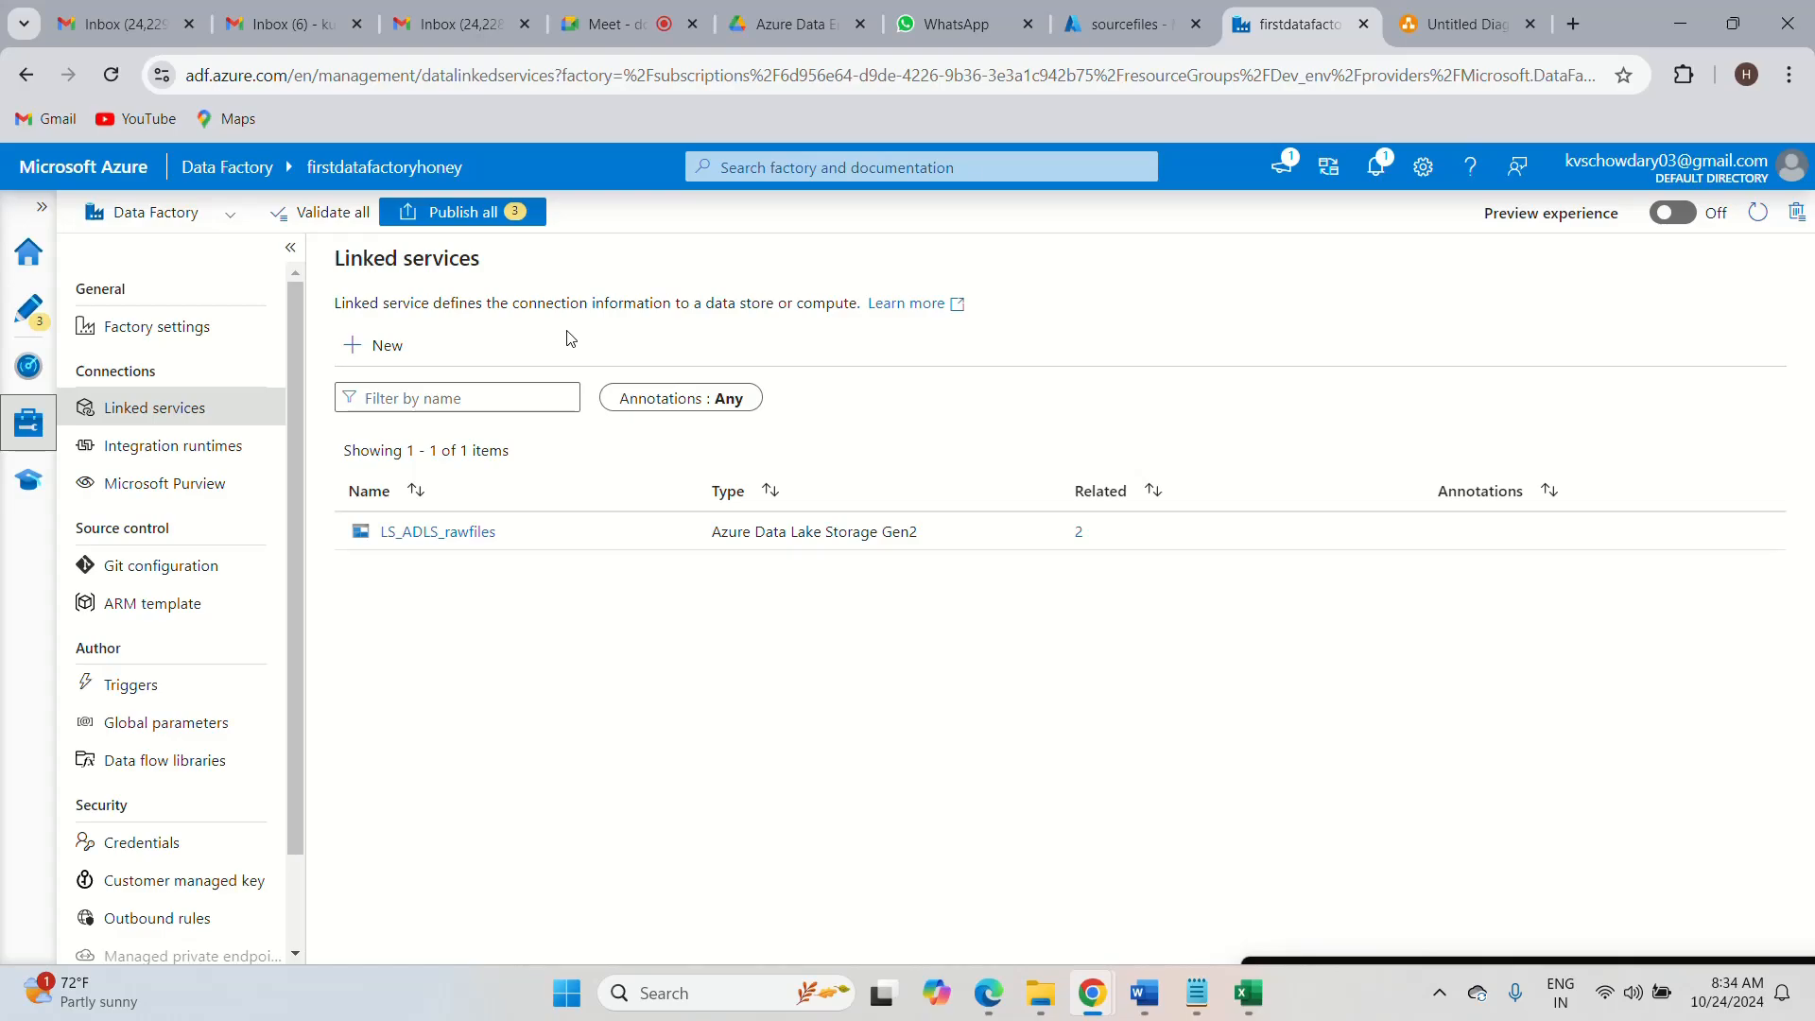
click(198, 455)
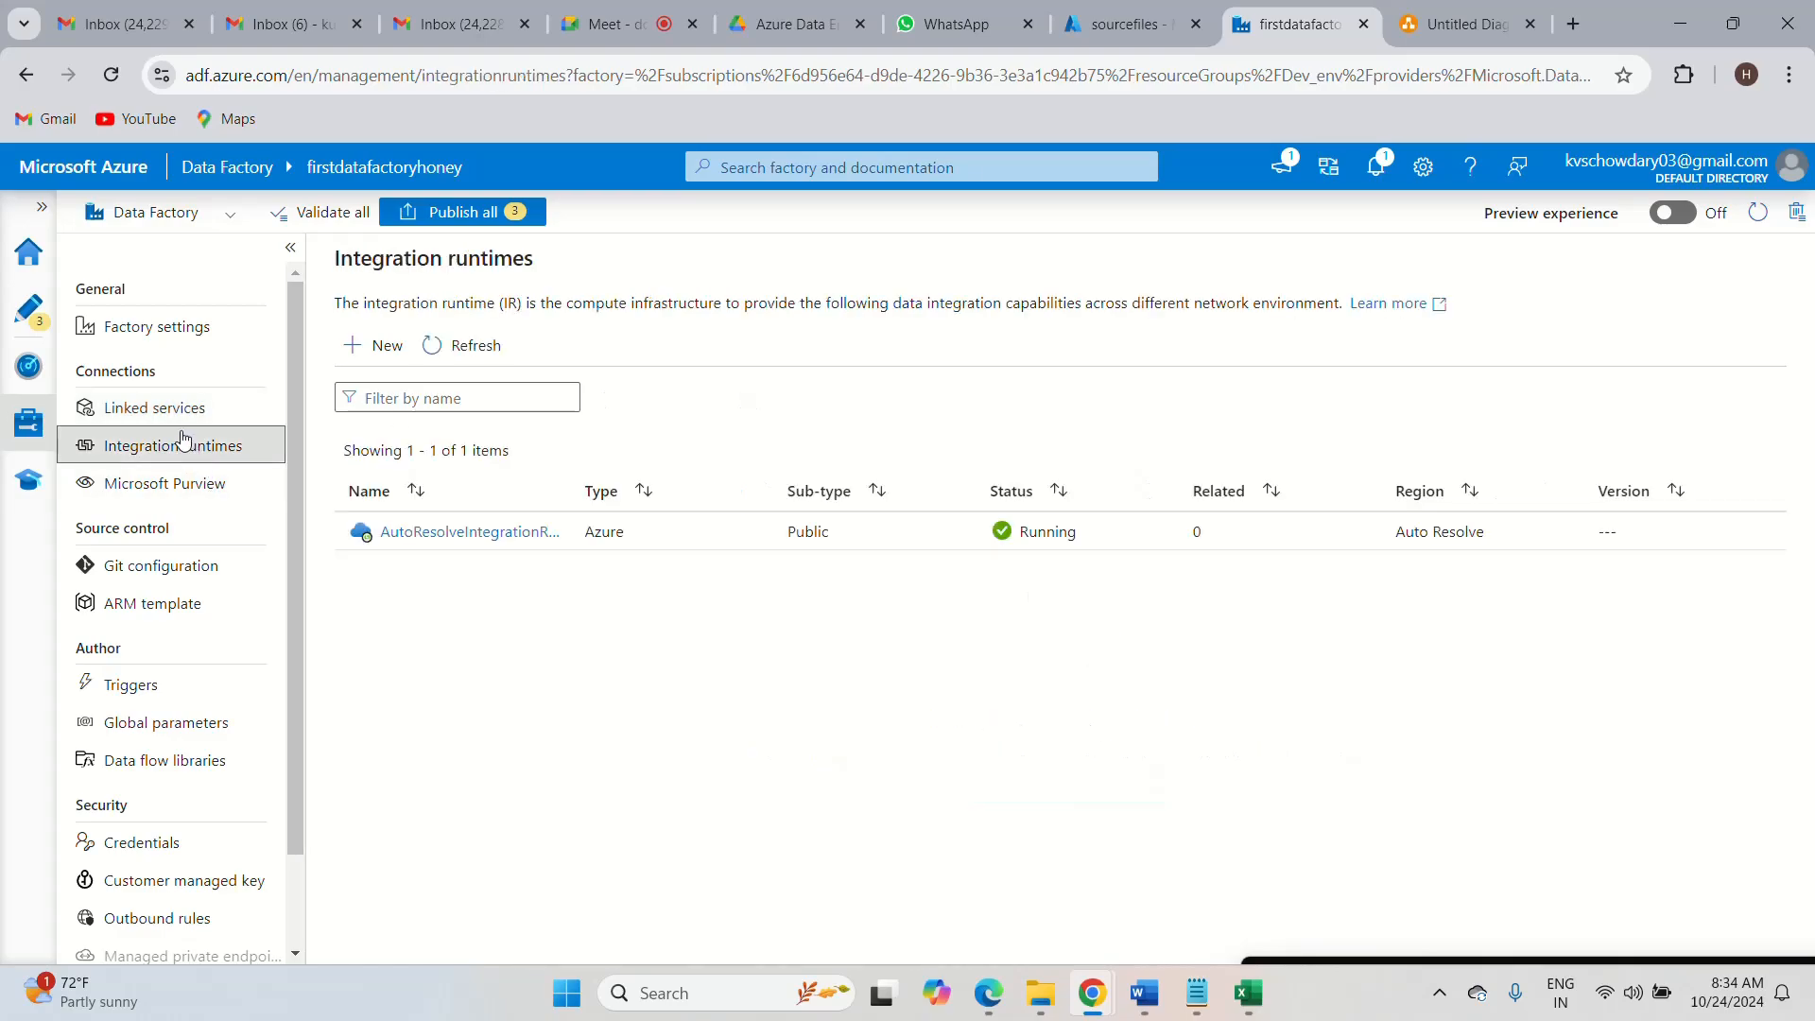
click(155, 418)
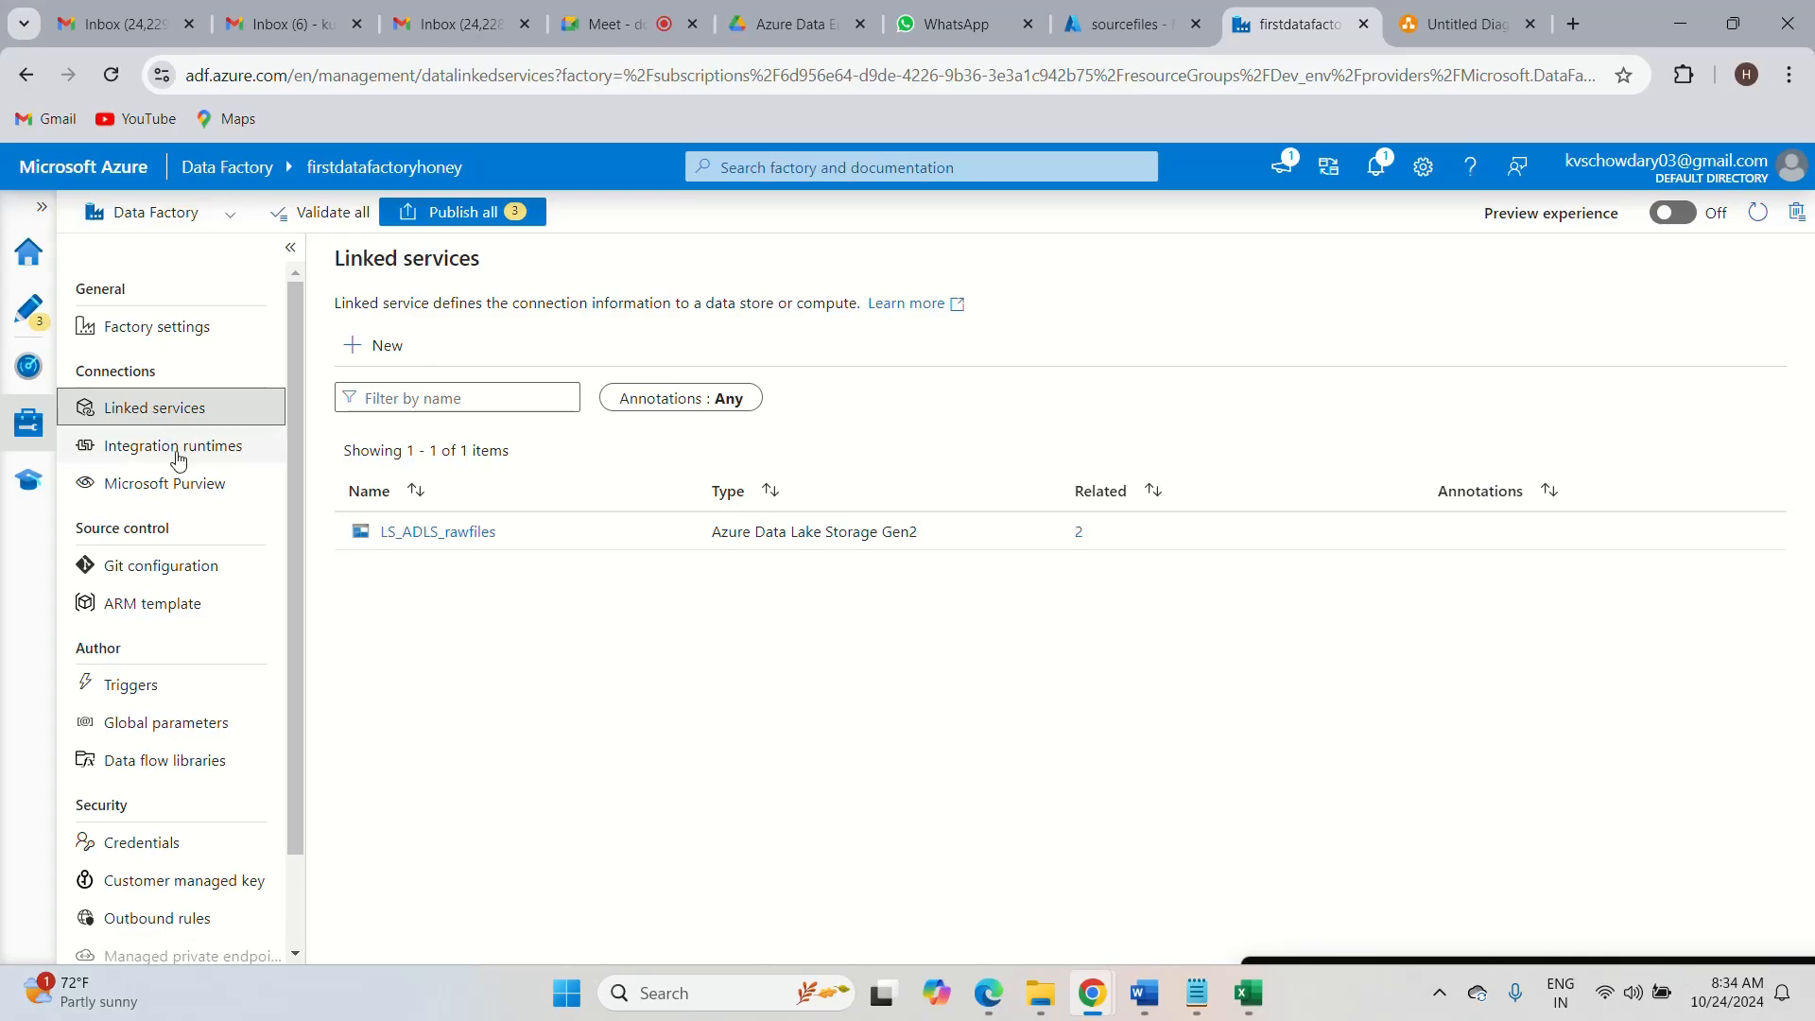
click(175, 452)
click(156, 419)
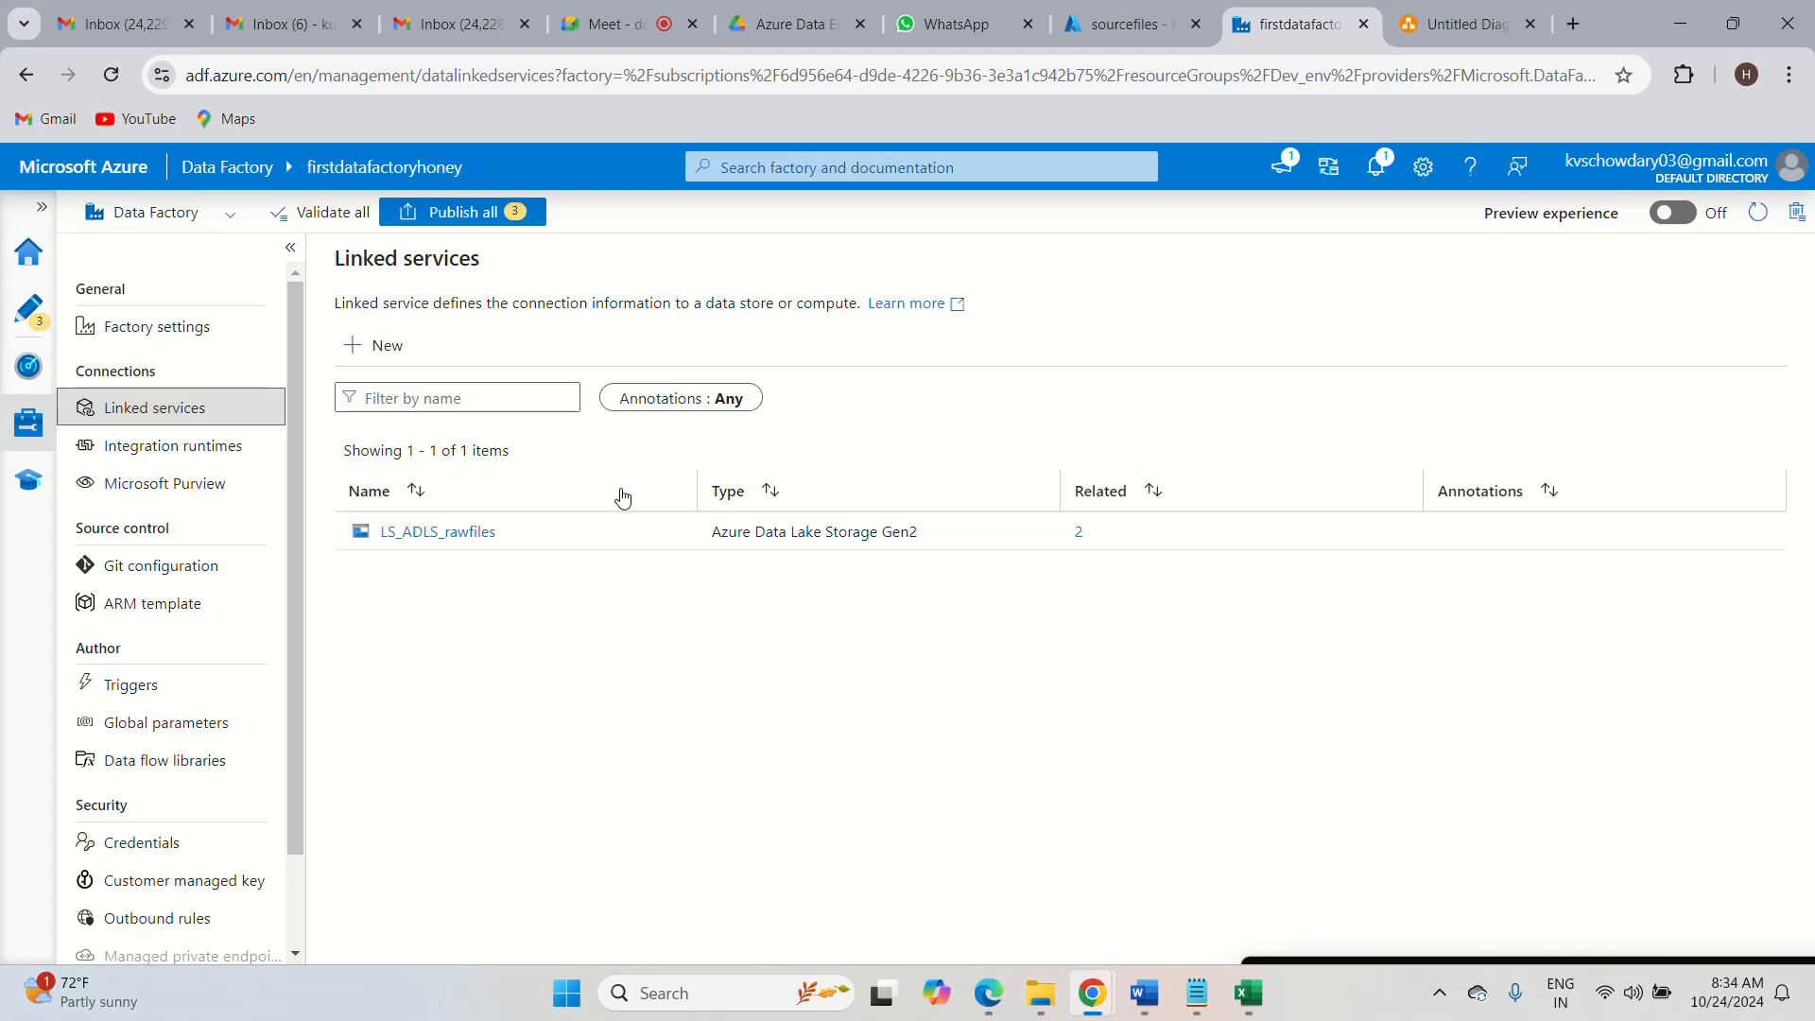
click(225, 454)
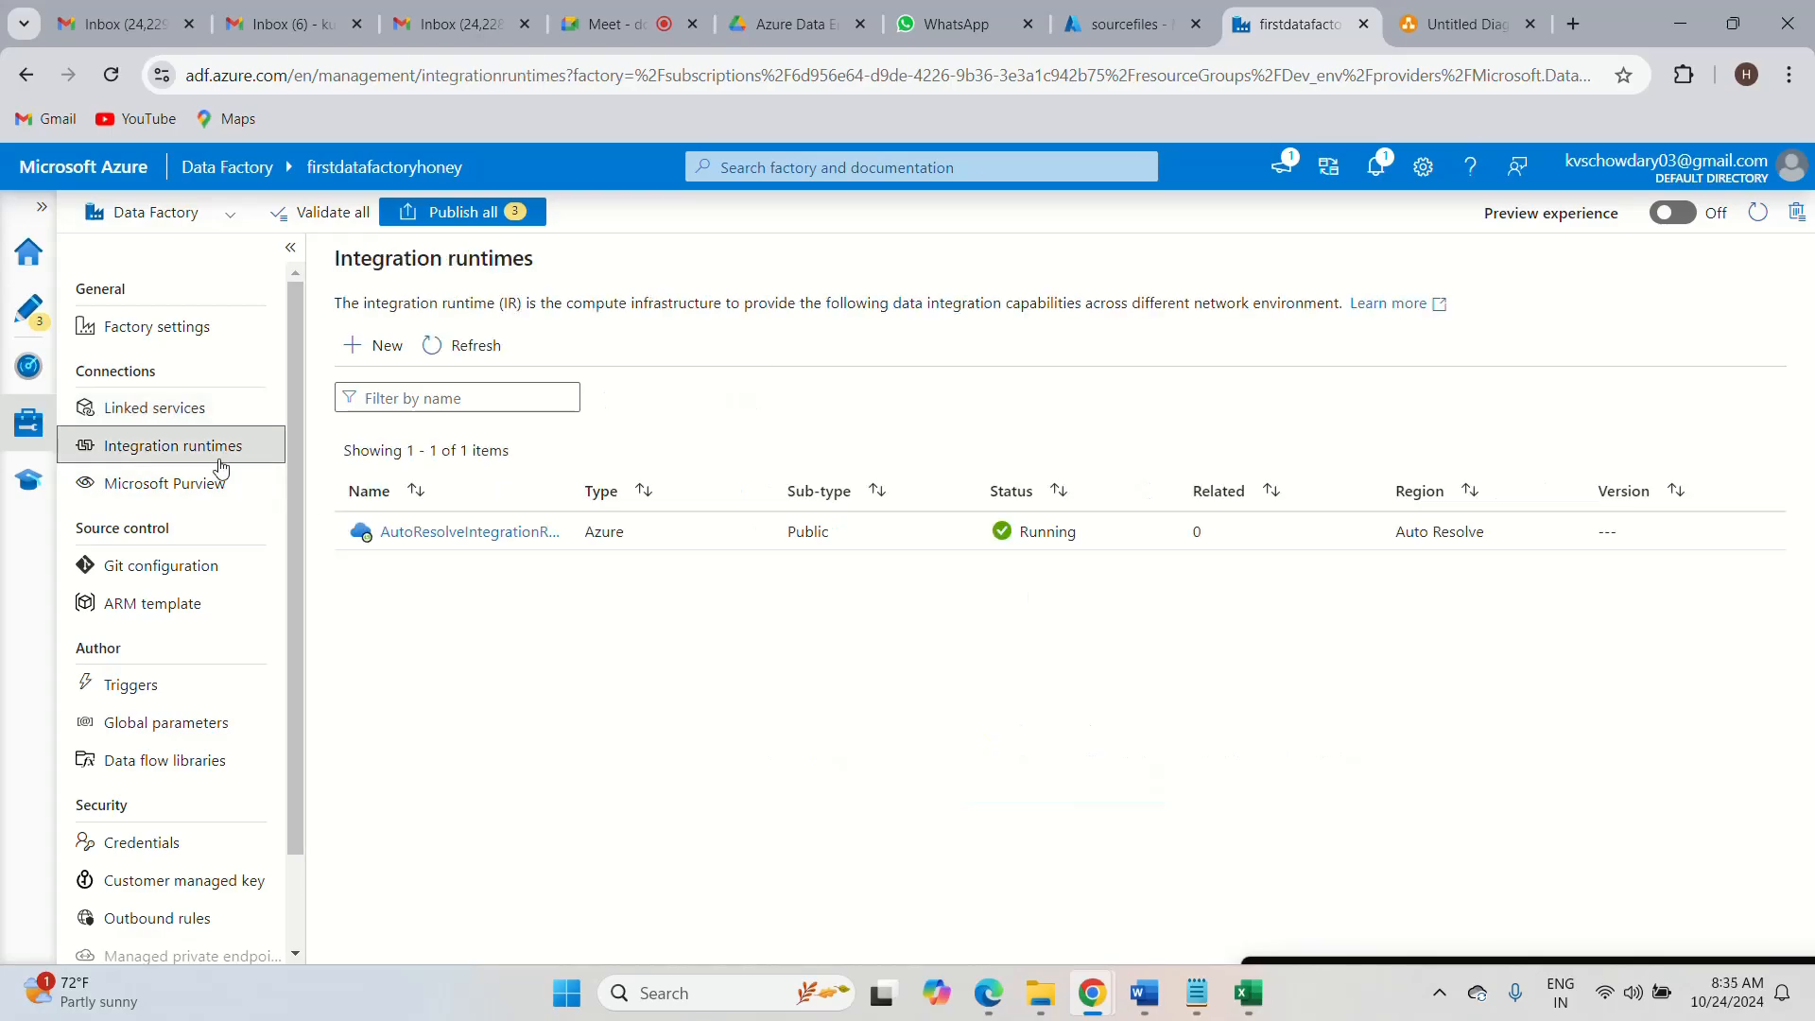
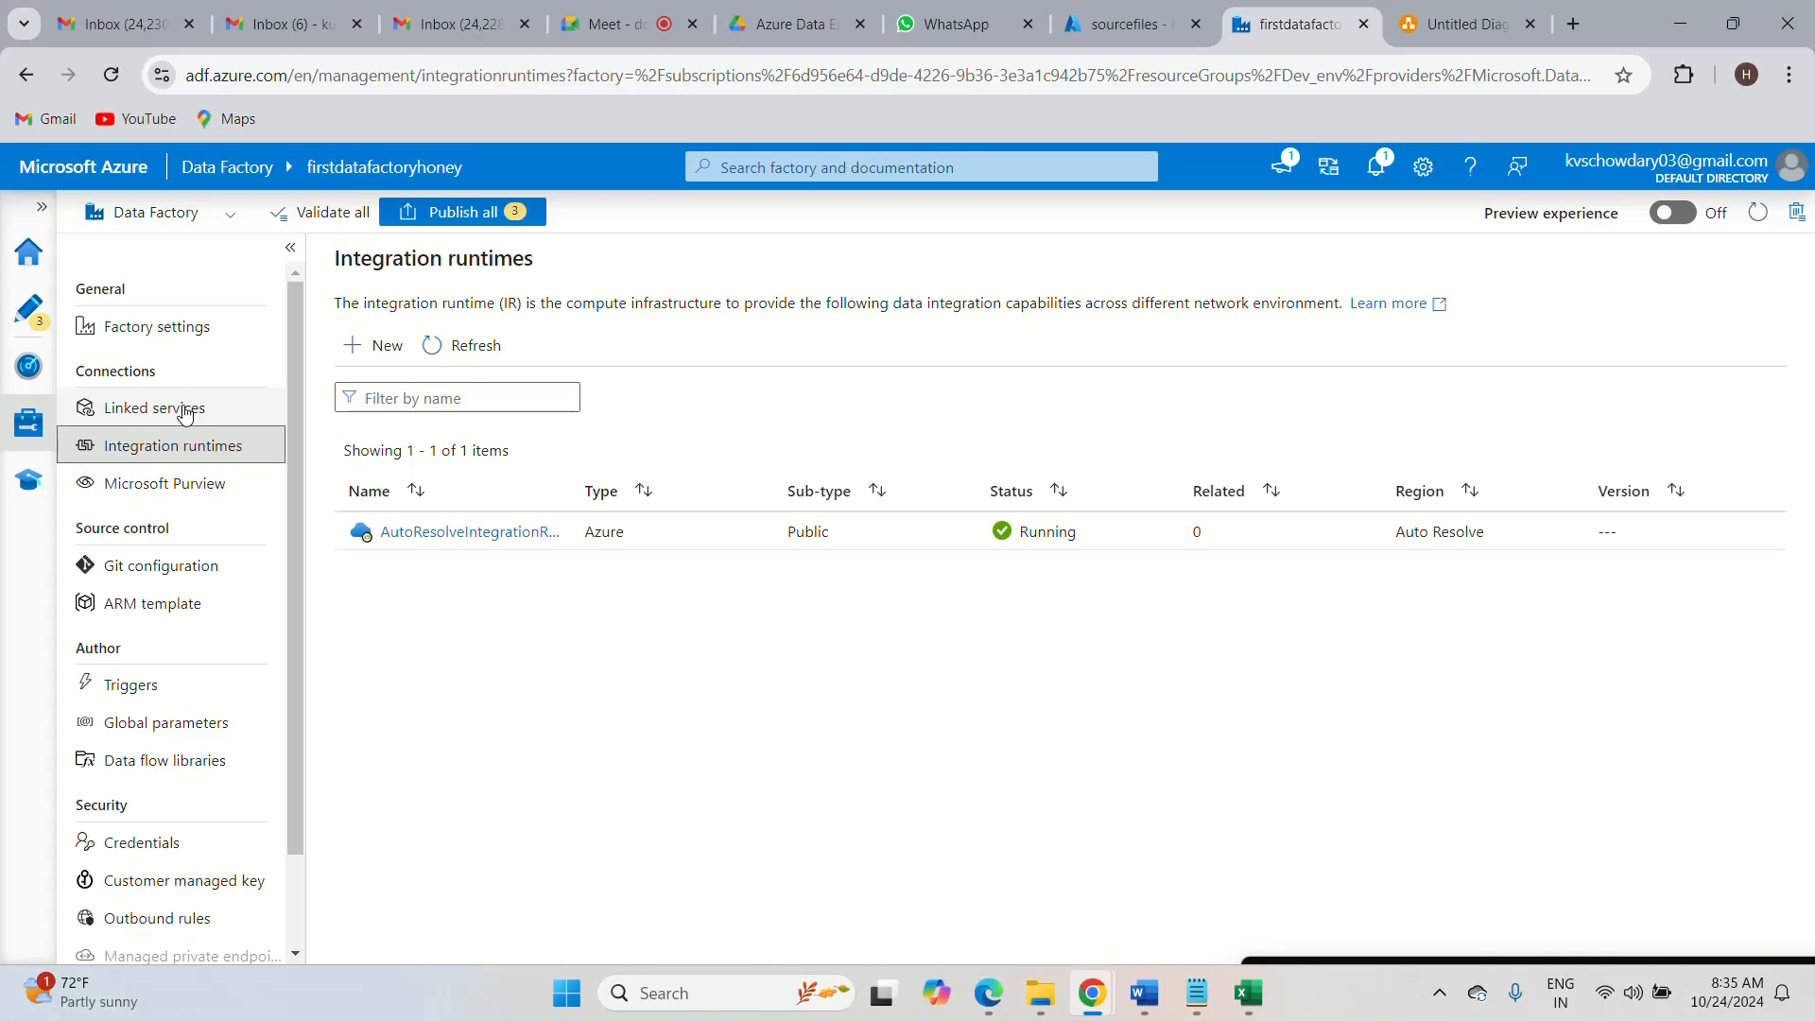
click(185, 412)
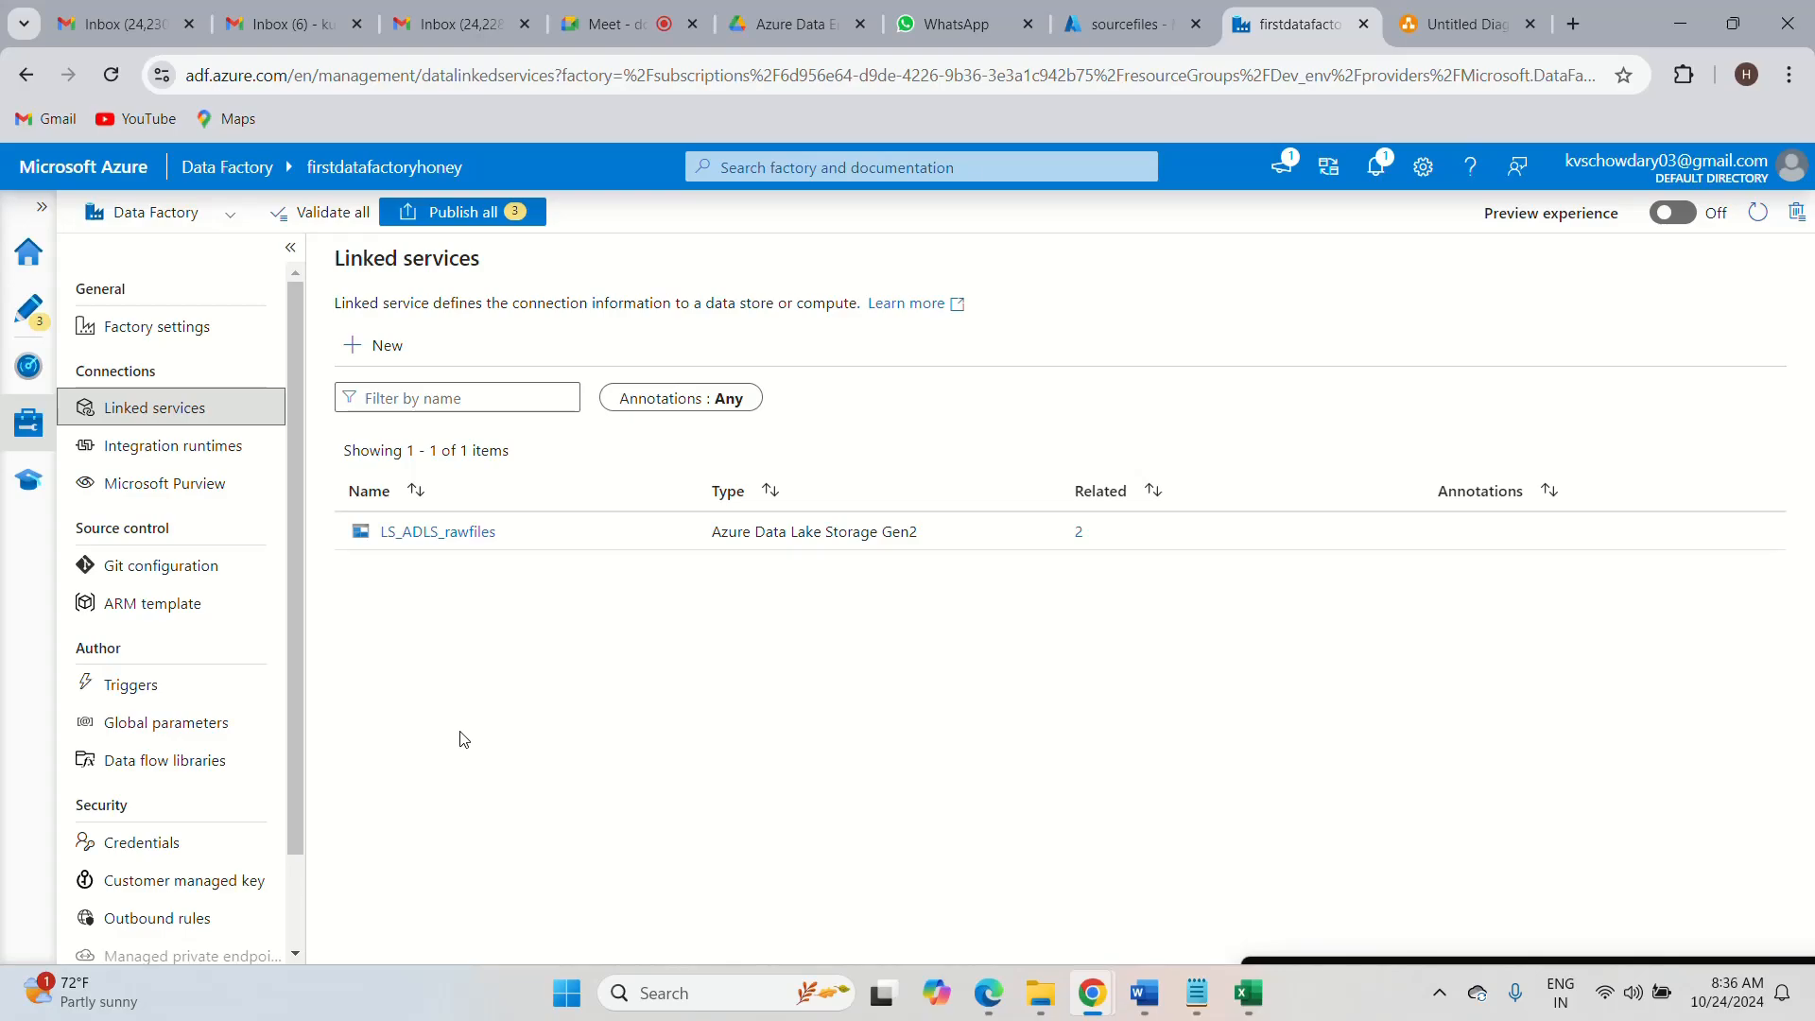
- Return to authoring firstpipeline, move Copy data1 toward the canvas centre and hide the pipeline properties
click(36, 321)
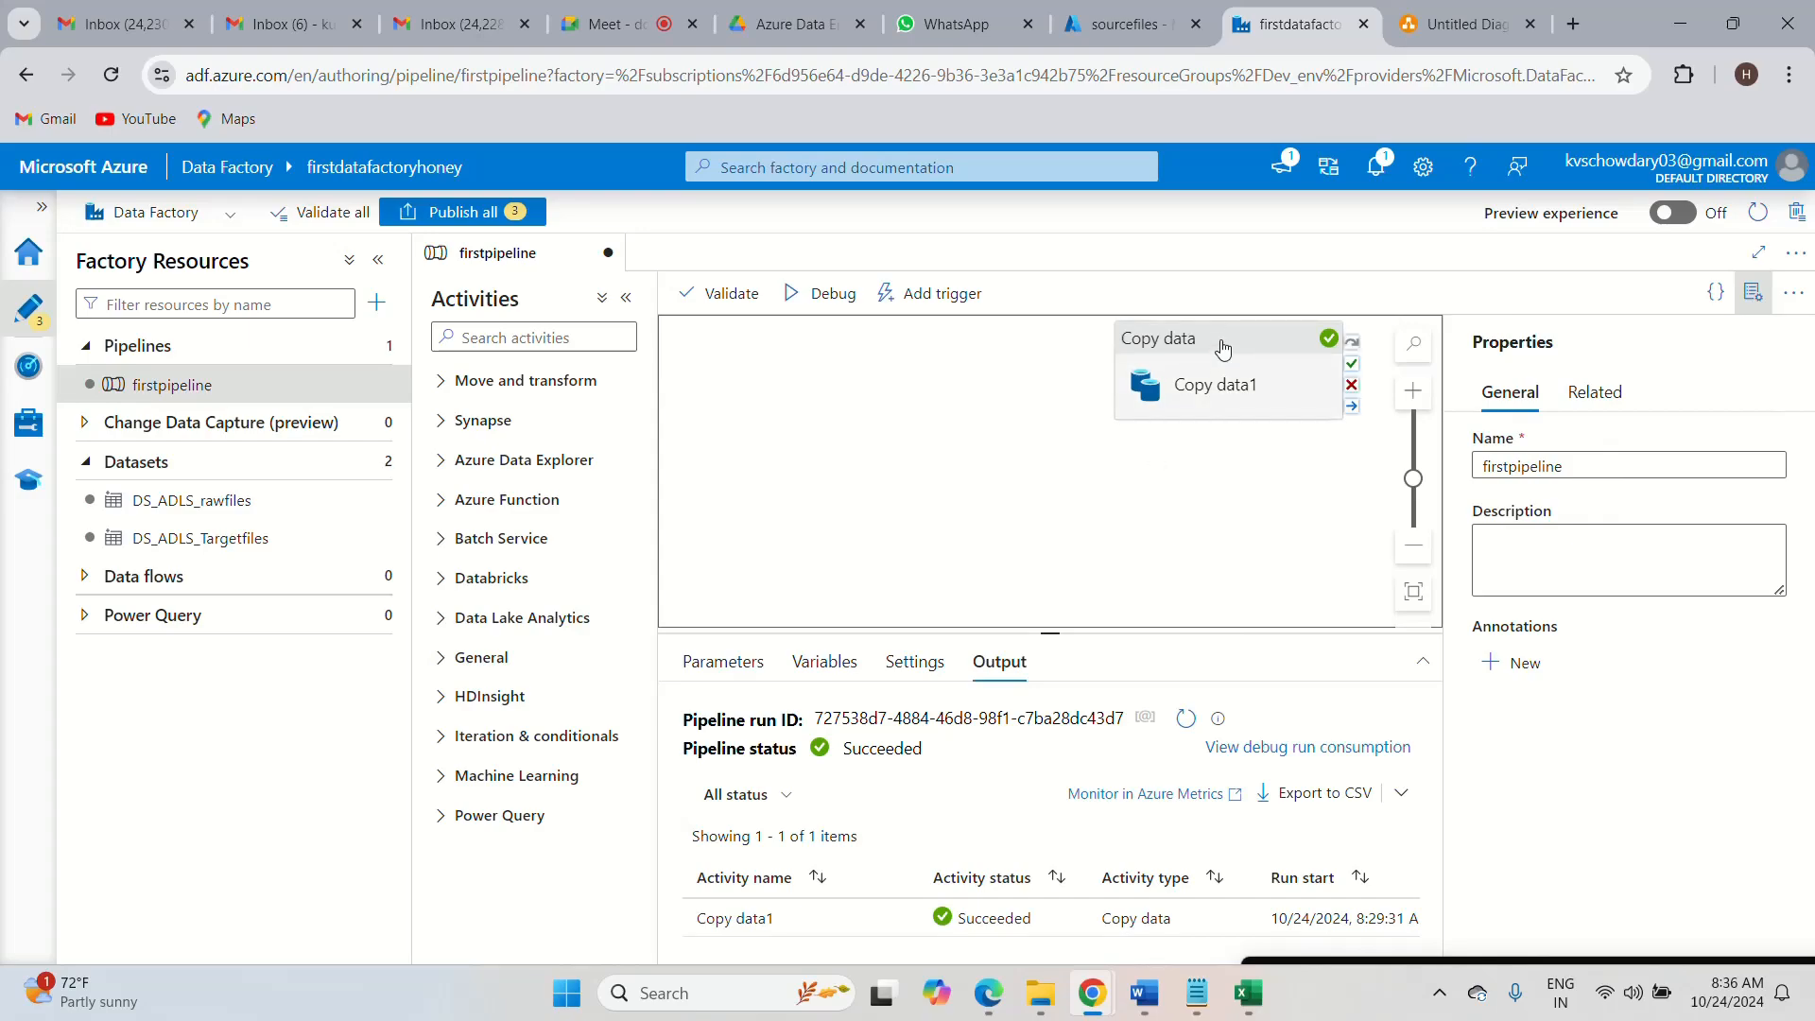
drag(1222, 349, 931, 390)
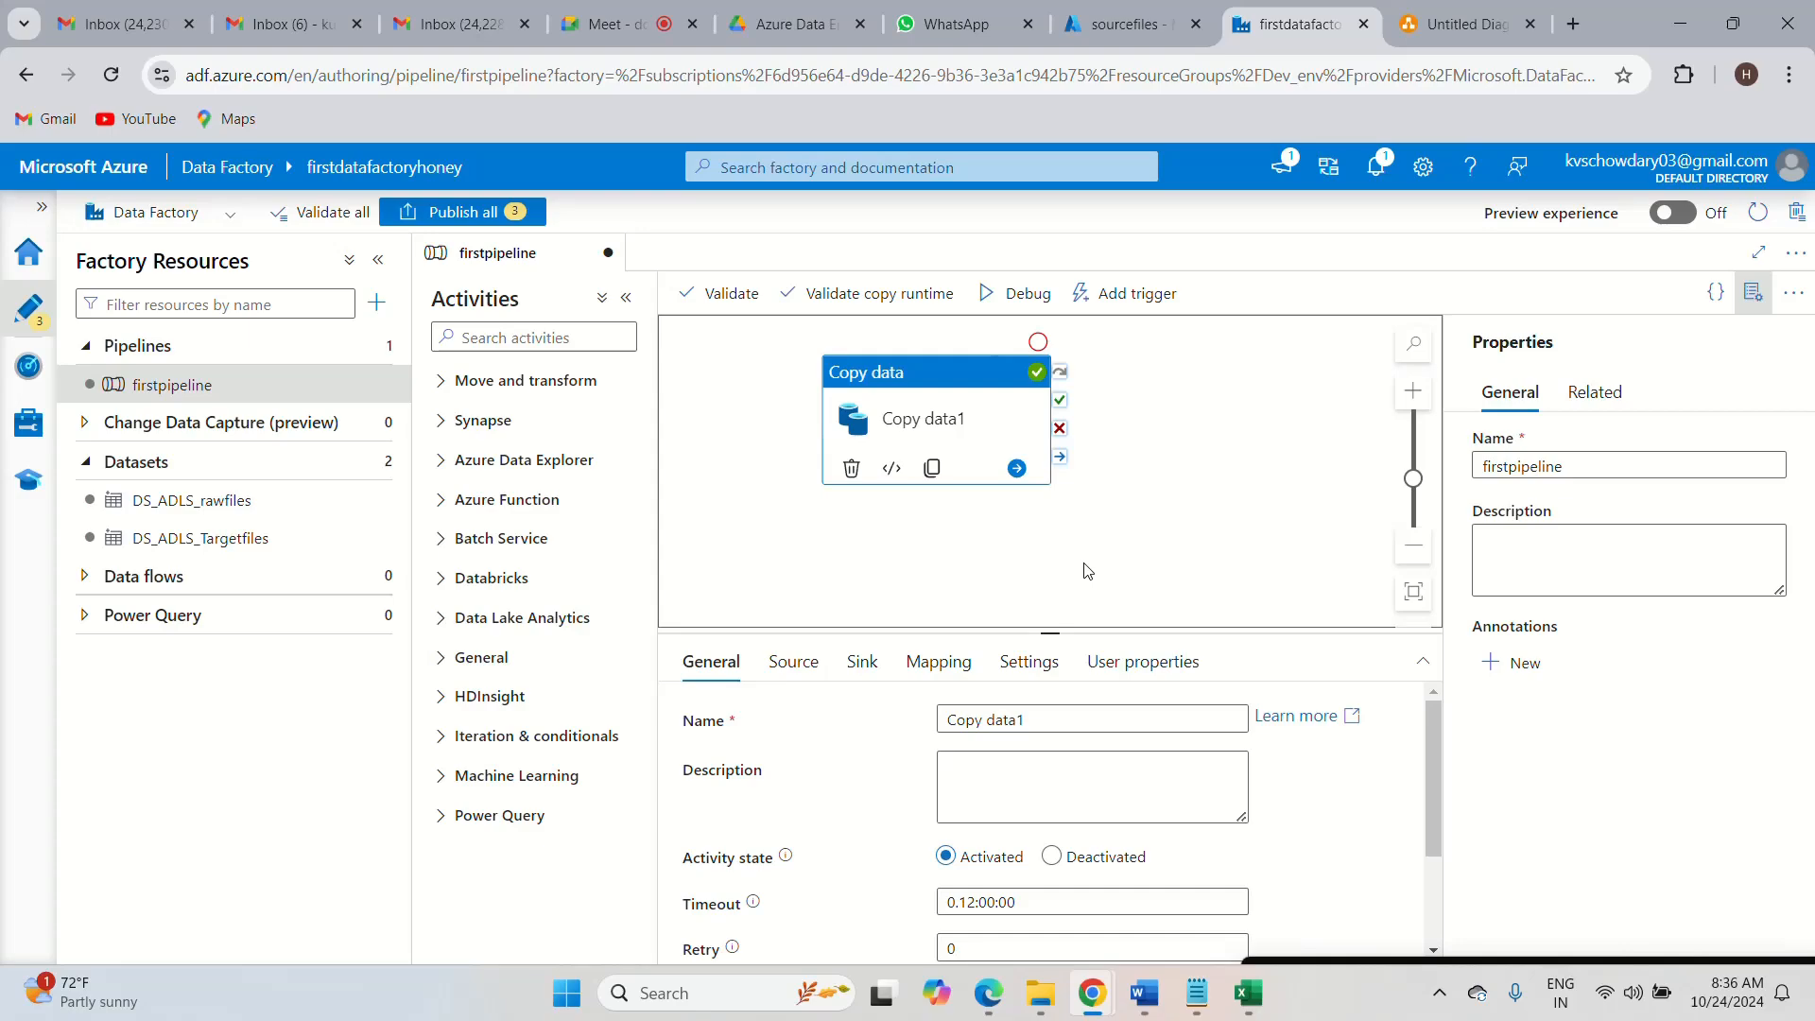
click(1752, 295)
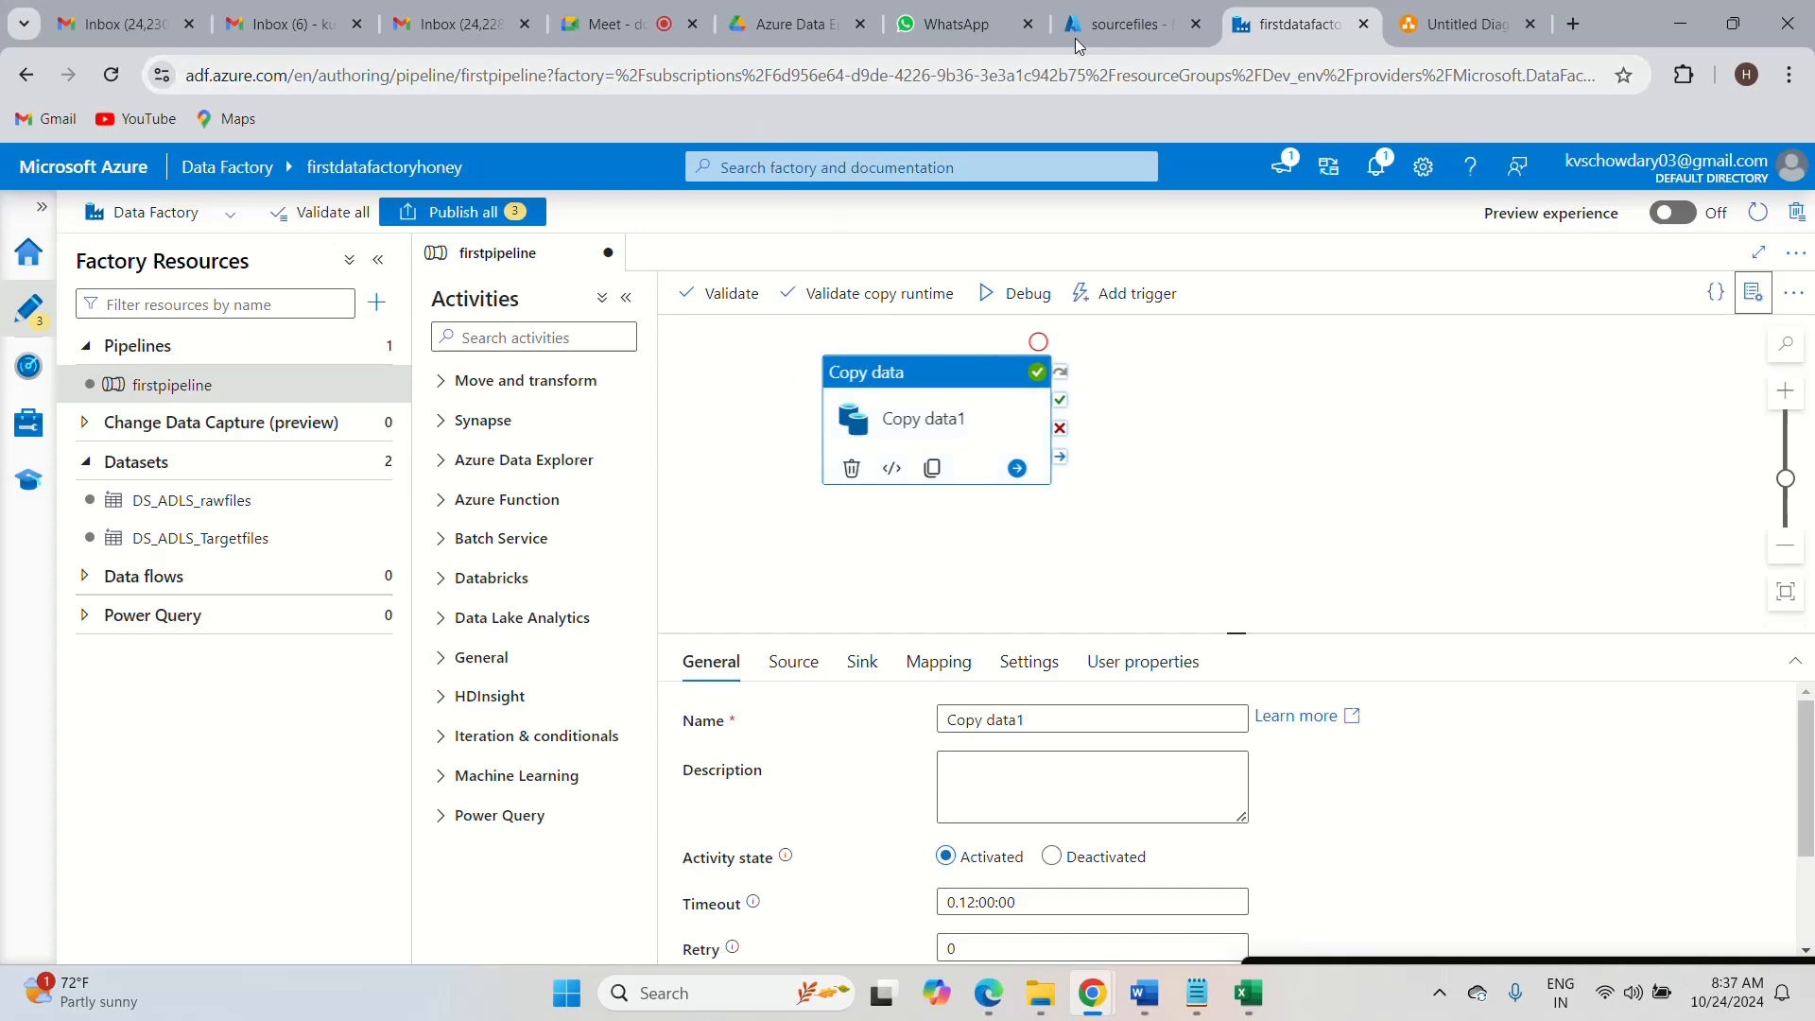
- Switch to the Azure portal to view the Dev_env resource group's resources, and back in Azure Data Factory shift Copy data1 slightly
click(1124, 24)
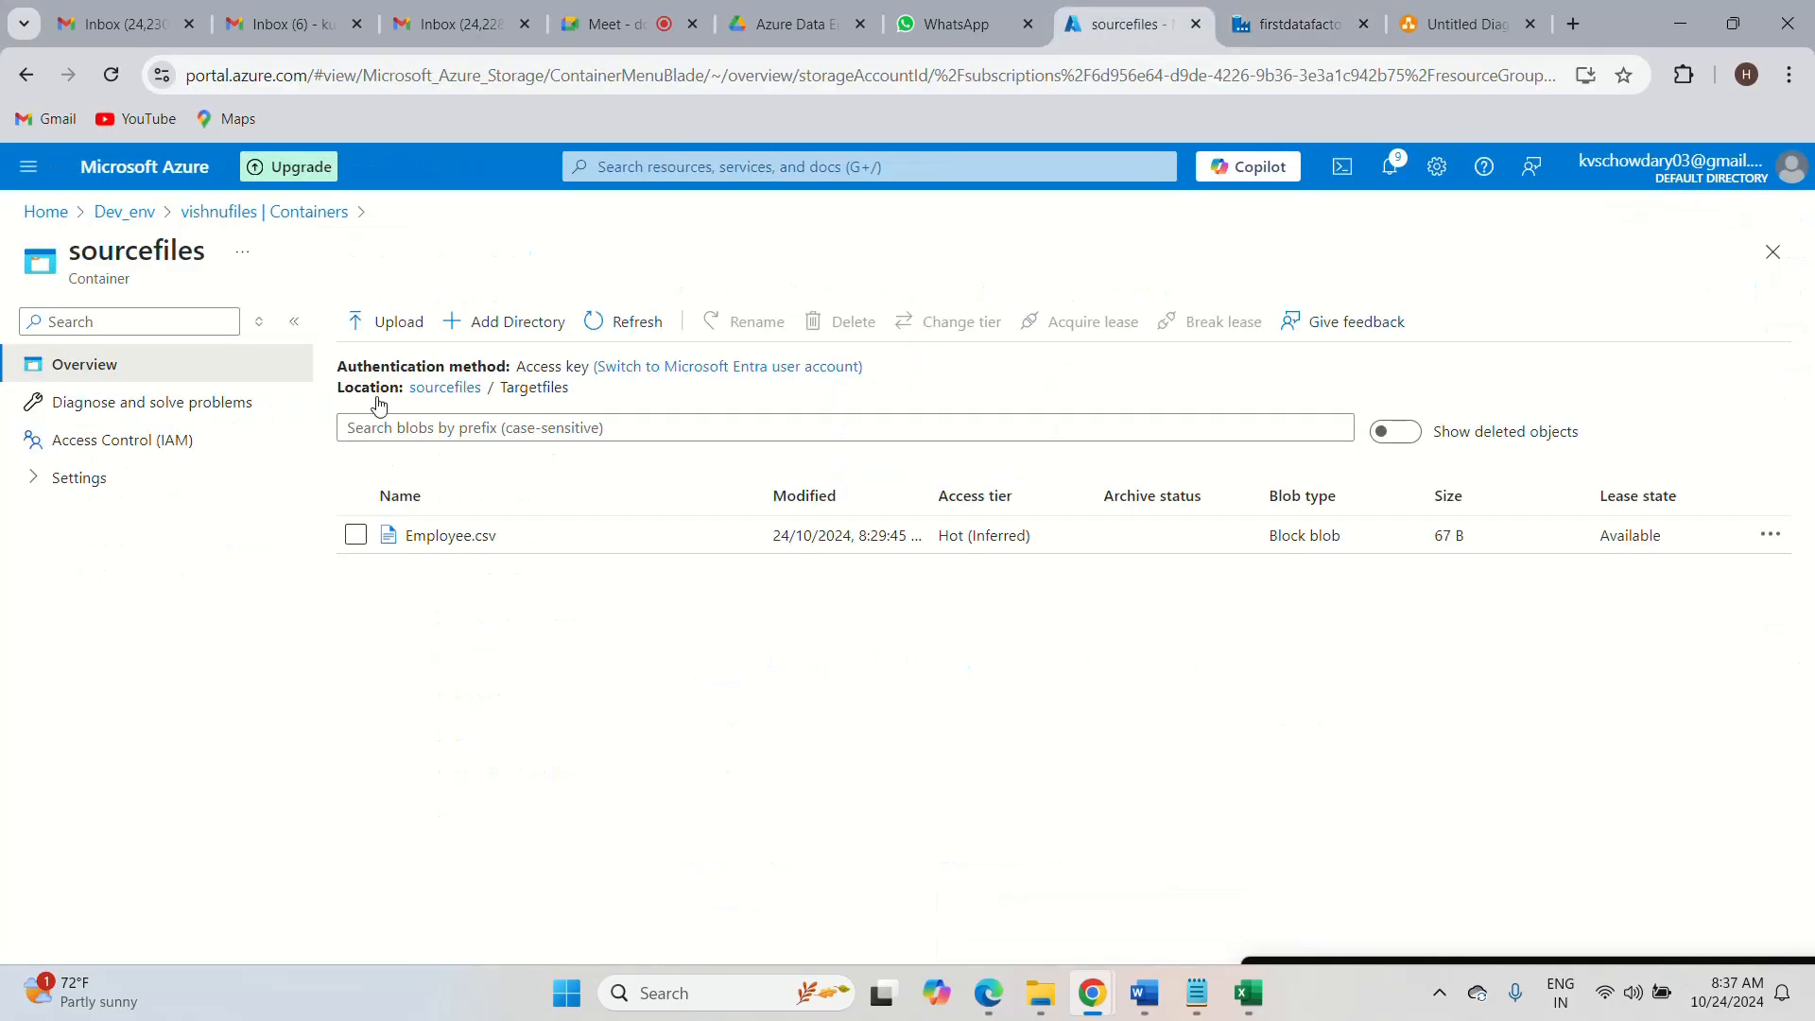
click(112, 217)
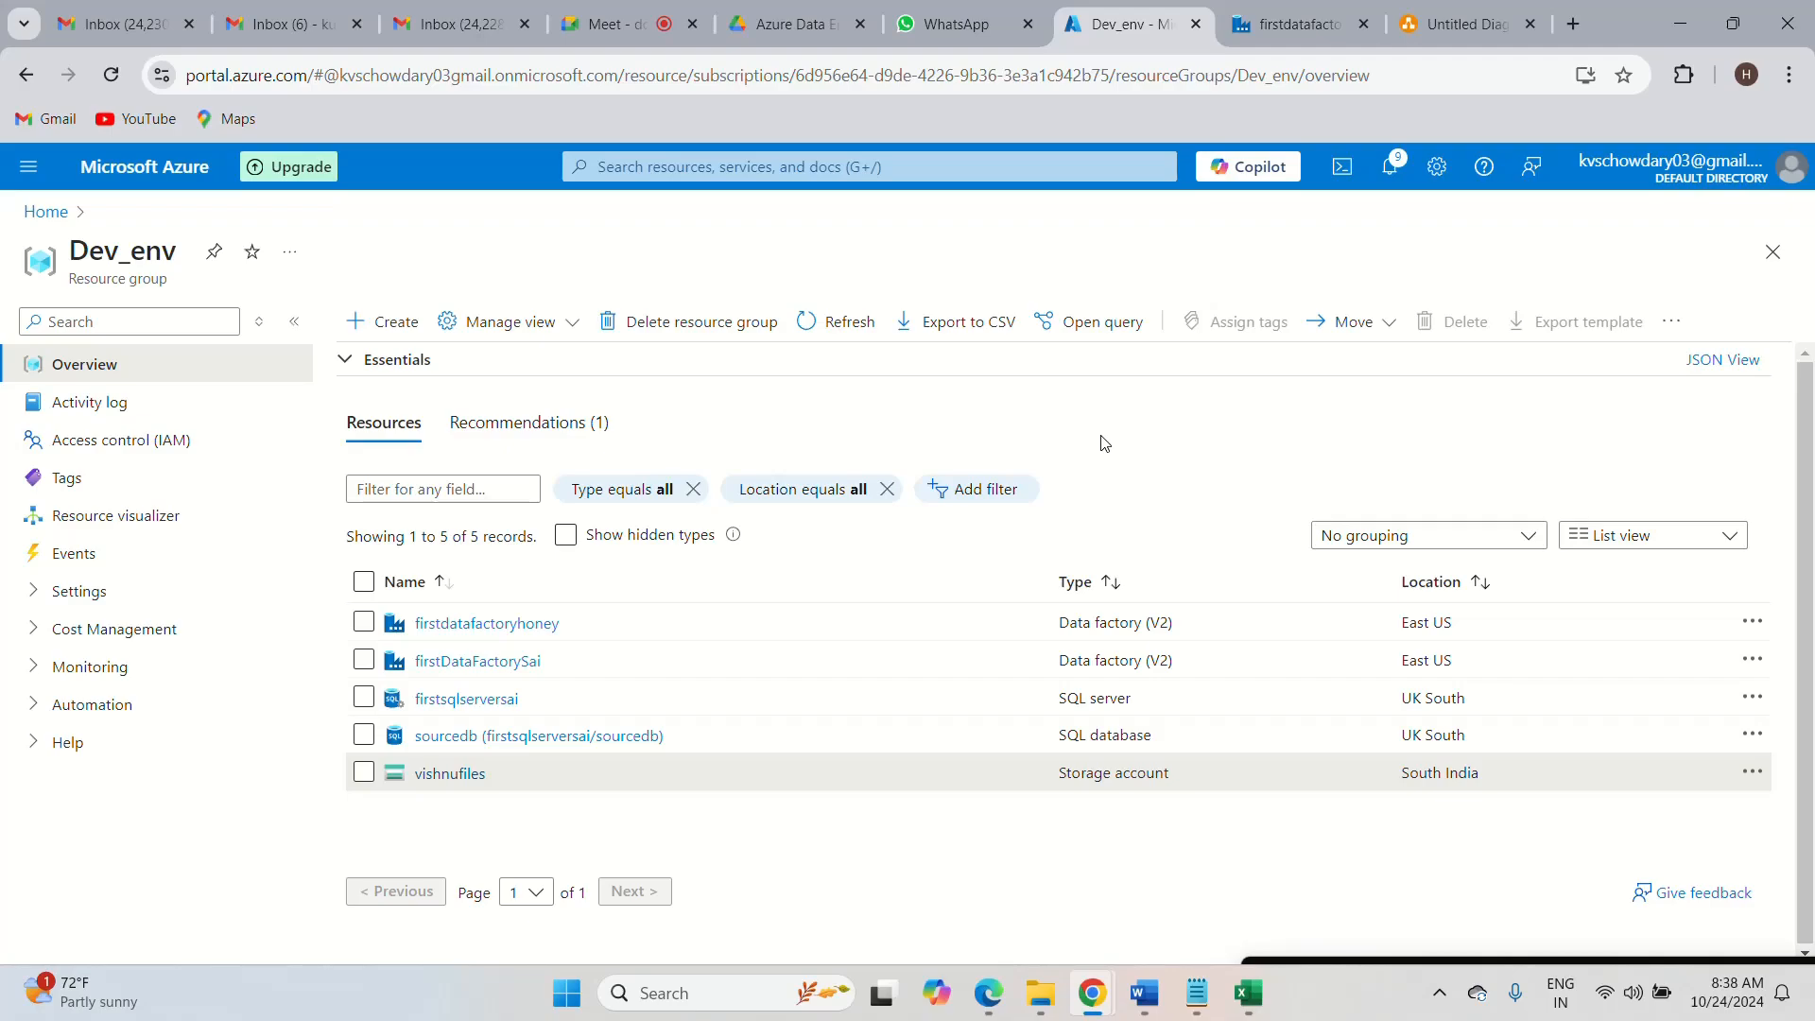
click(1277, 36)
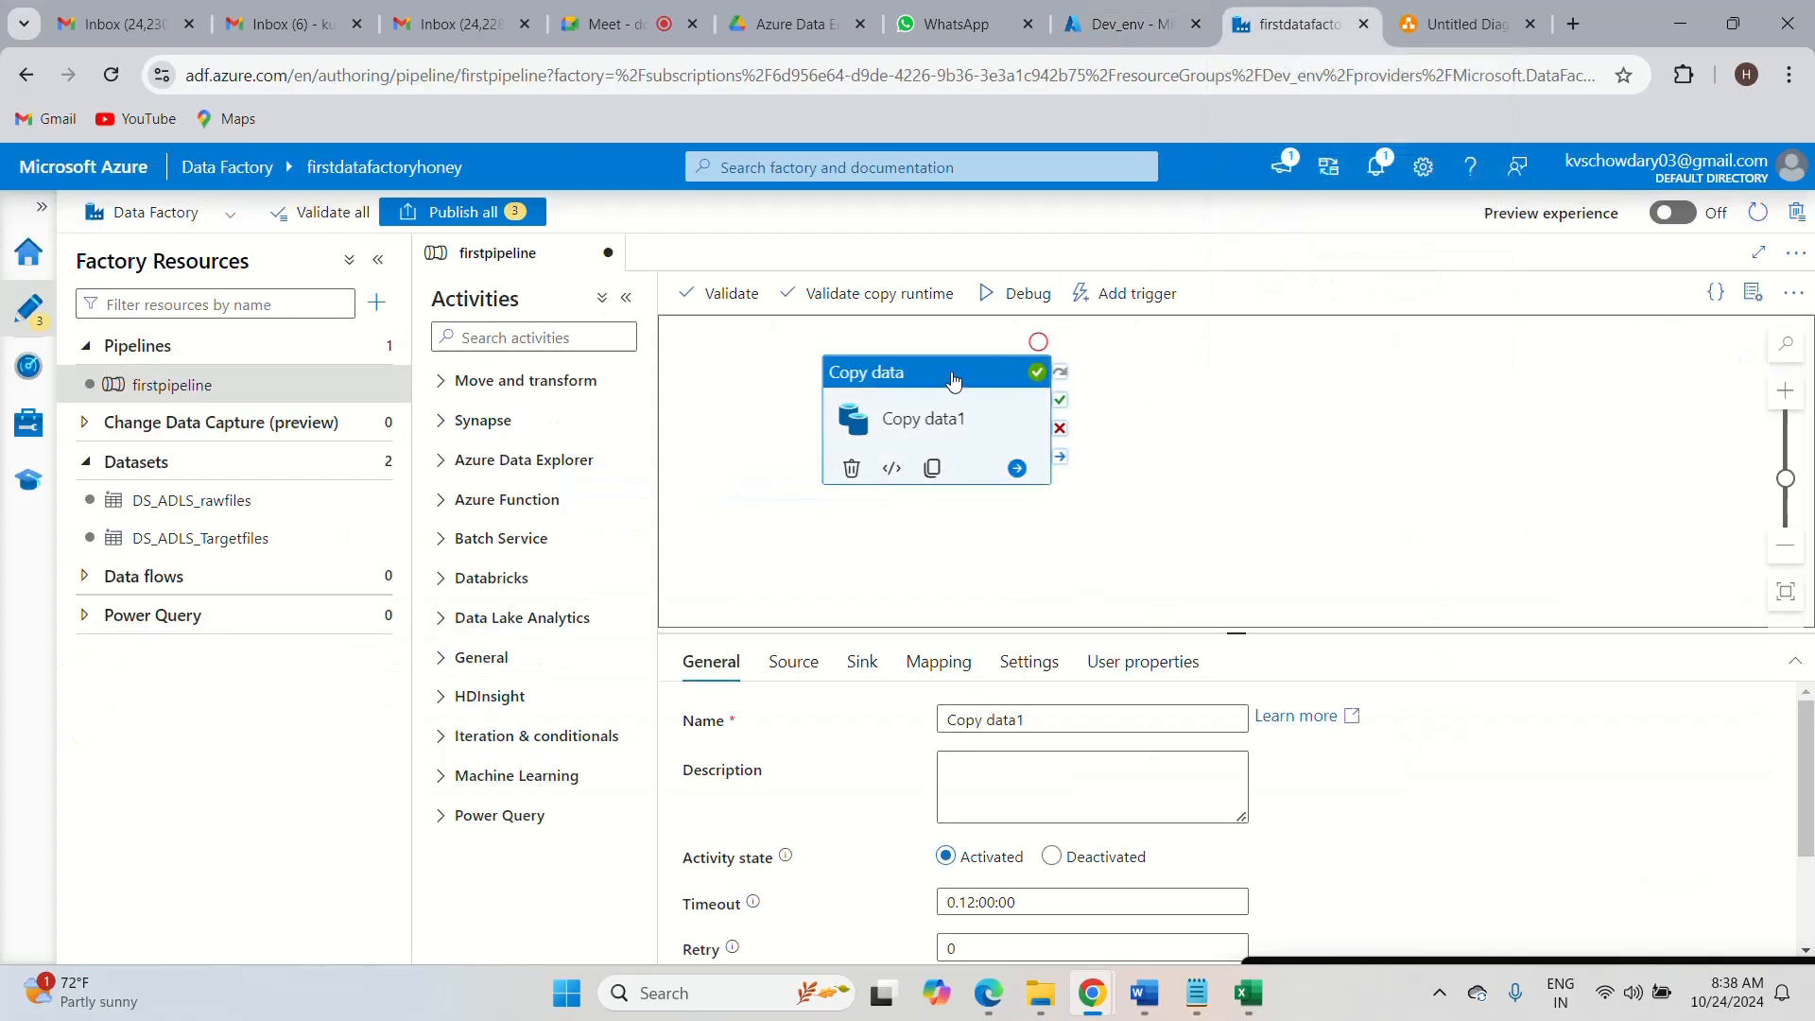
drag(953, 381, 1019, 373)
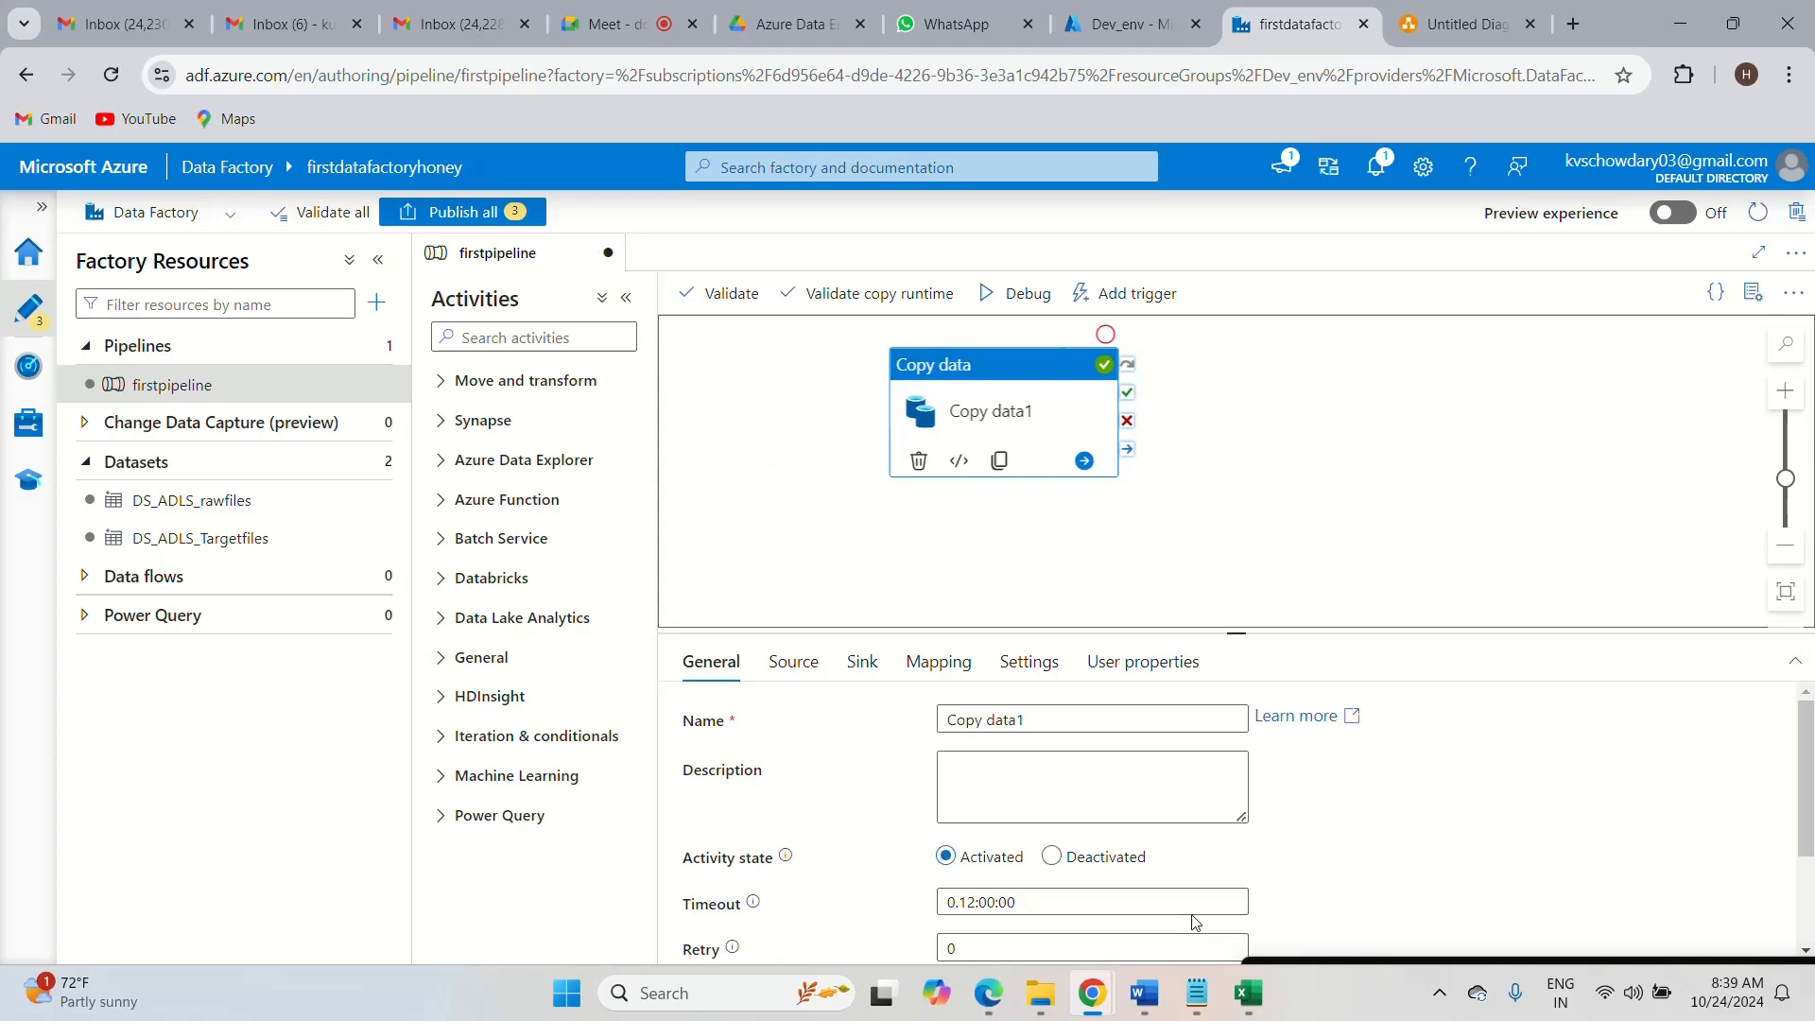
- Switch to Notepad, add a JSON line below SSIS IR in the untitled notes and minimize the window
click(1197, 993)
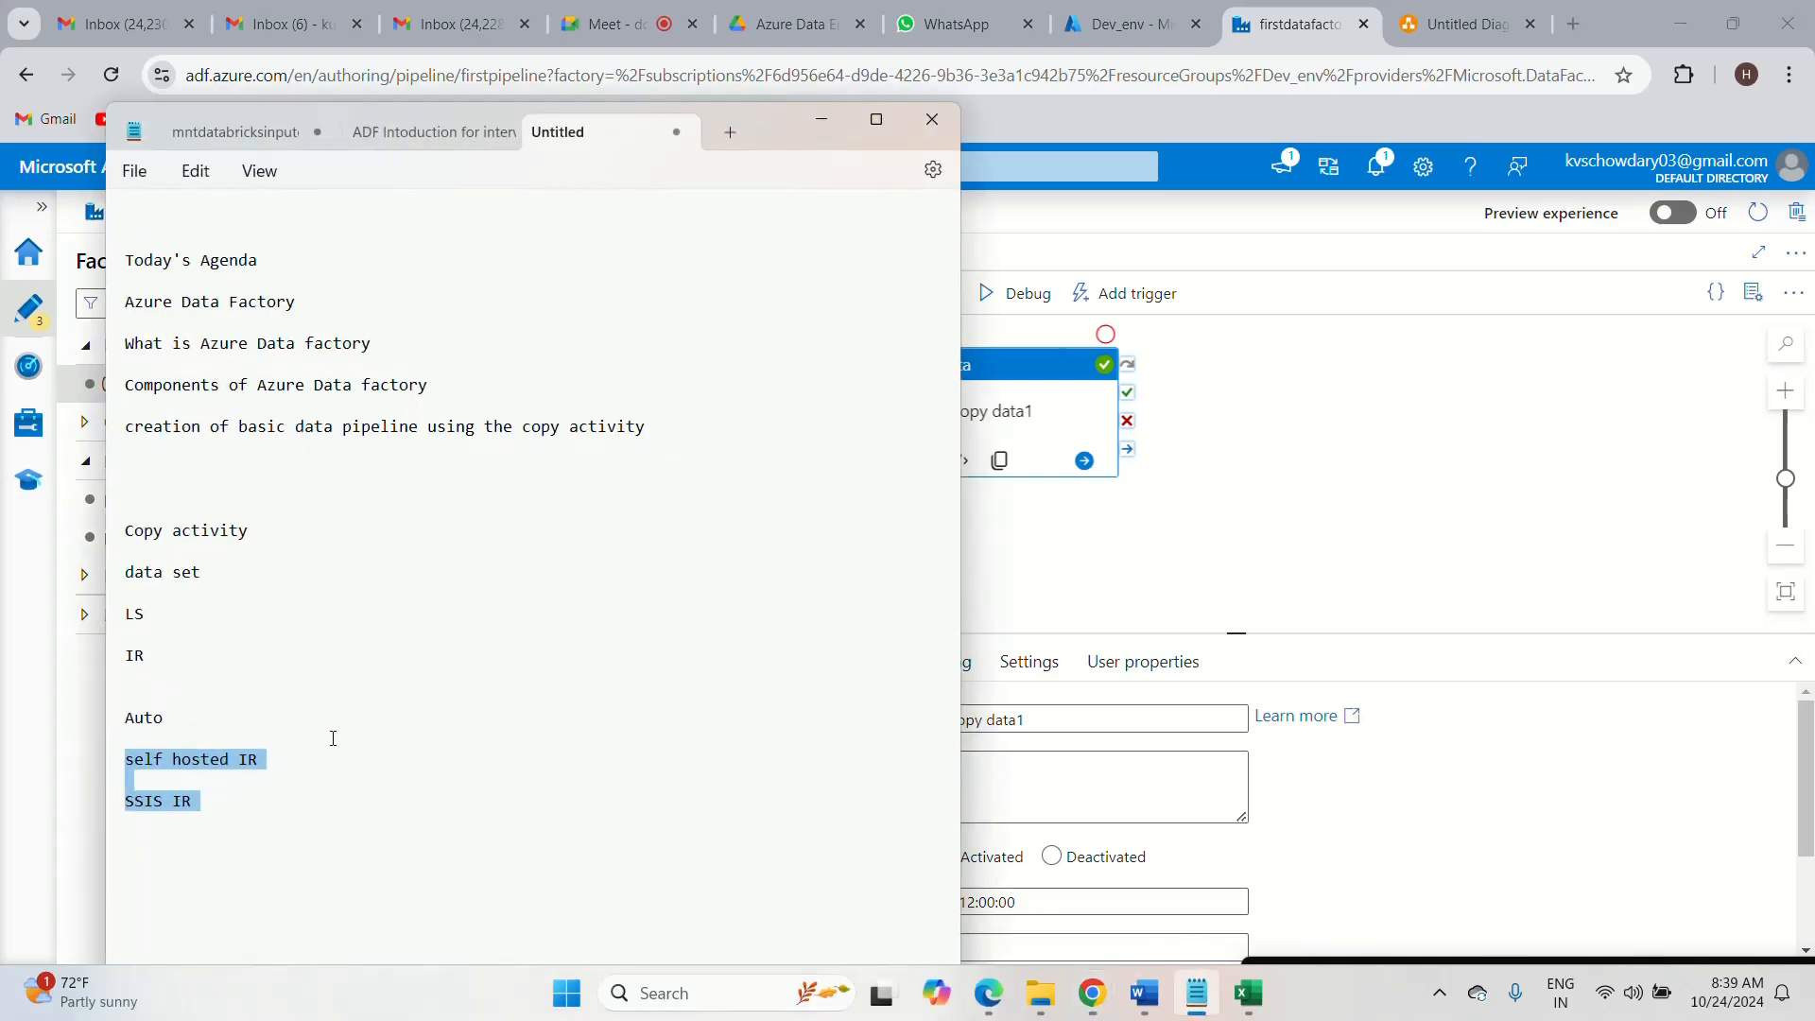
click(219, 803)
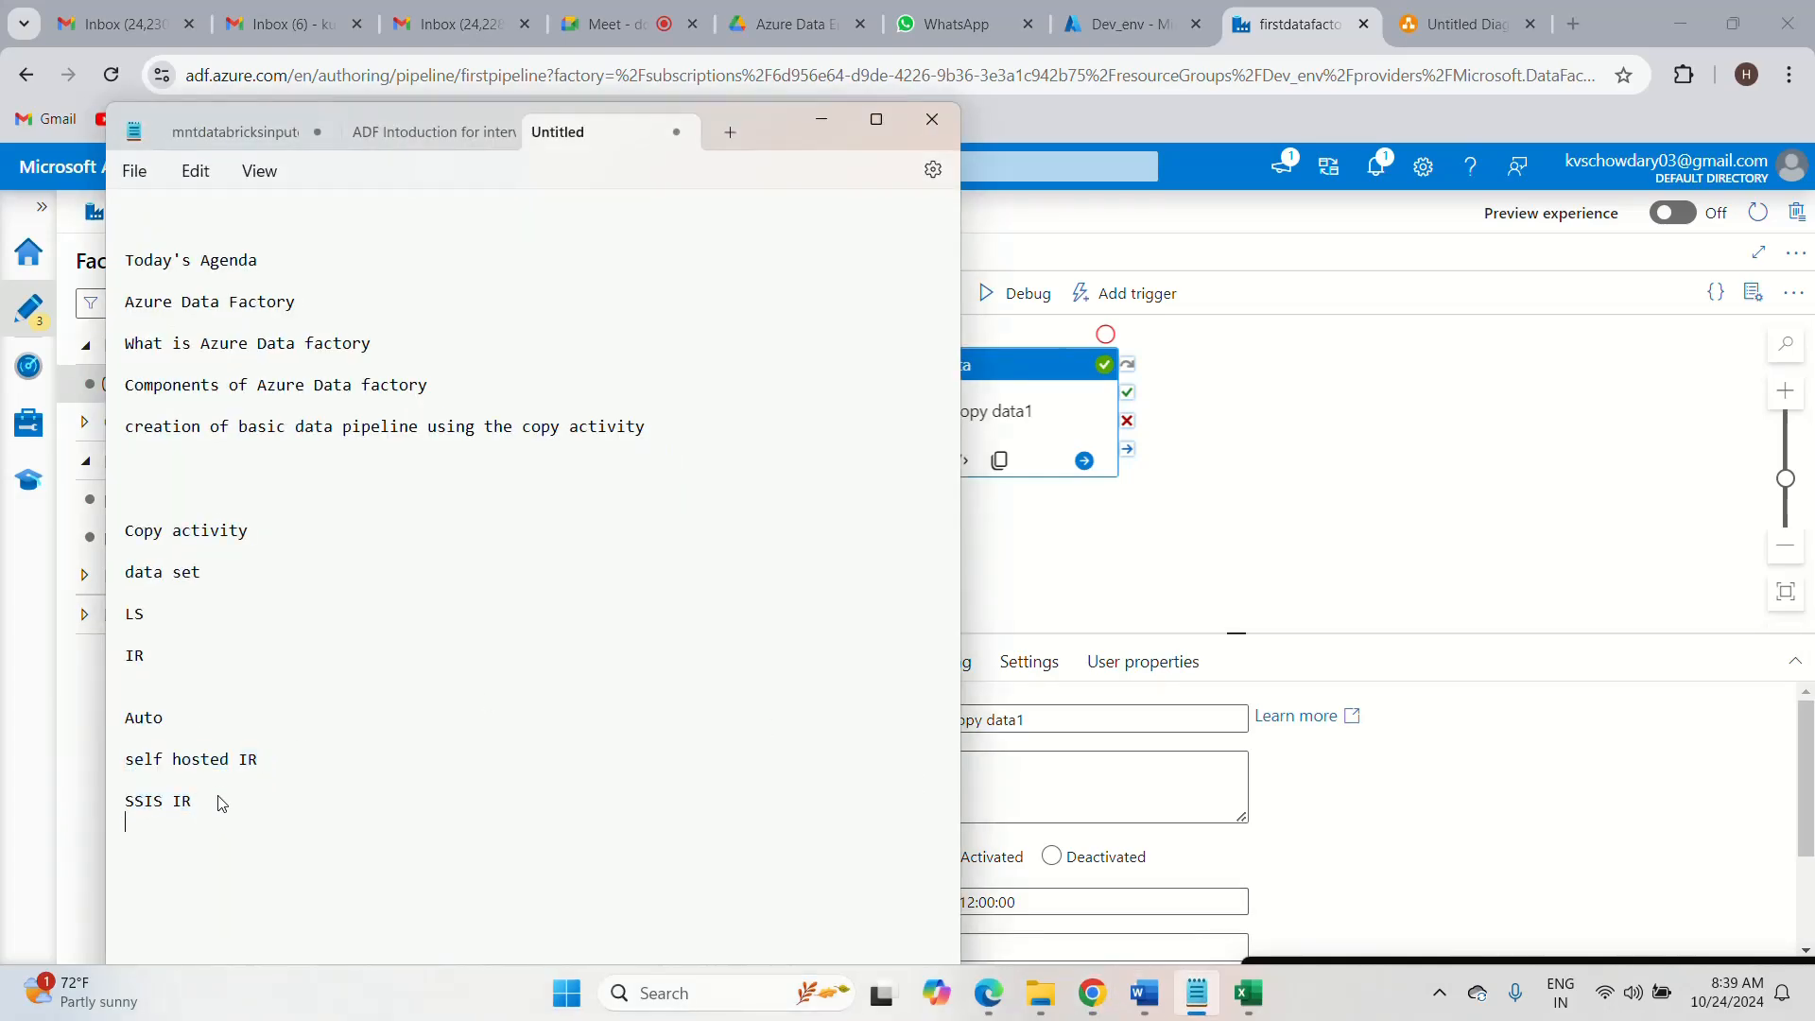
key(Return)
text(JSON)
key(Return)
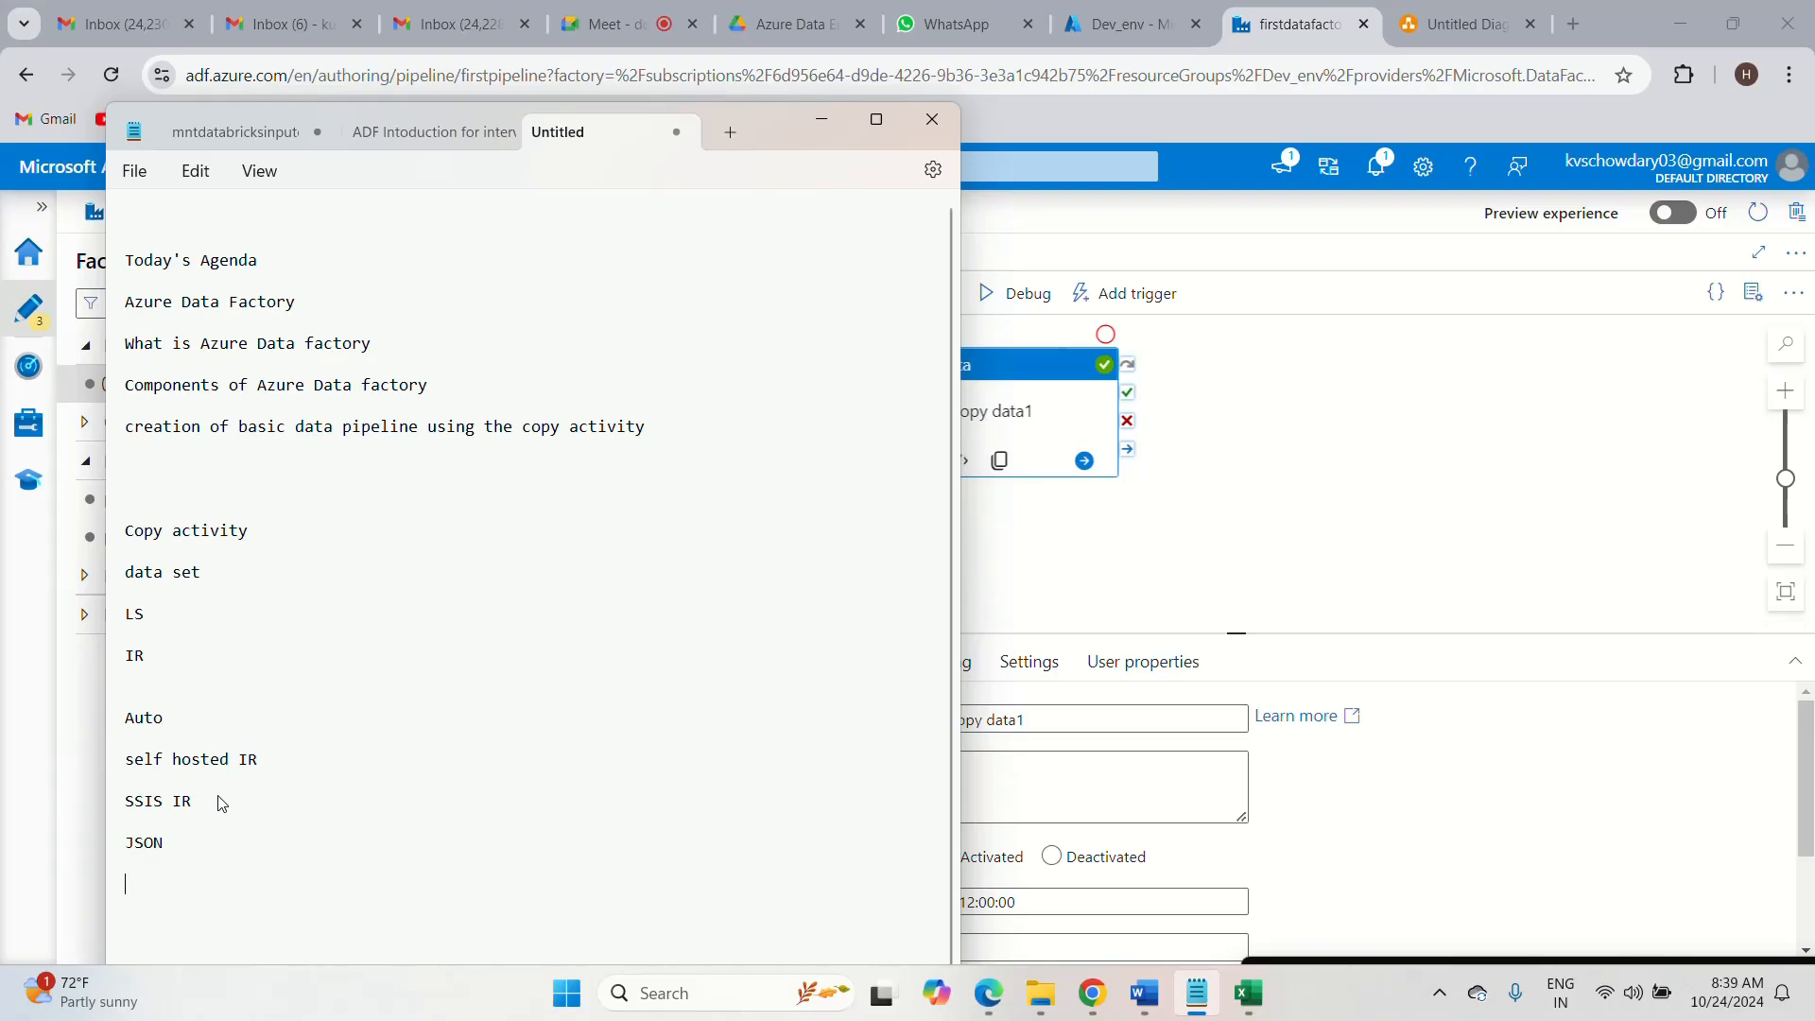
click(820, 125)
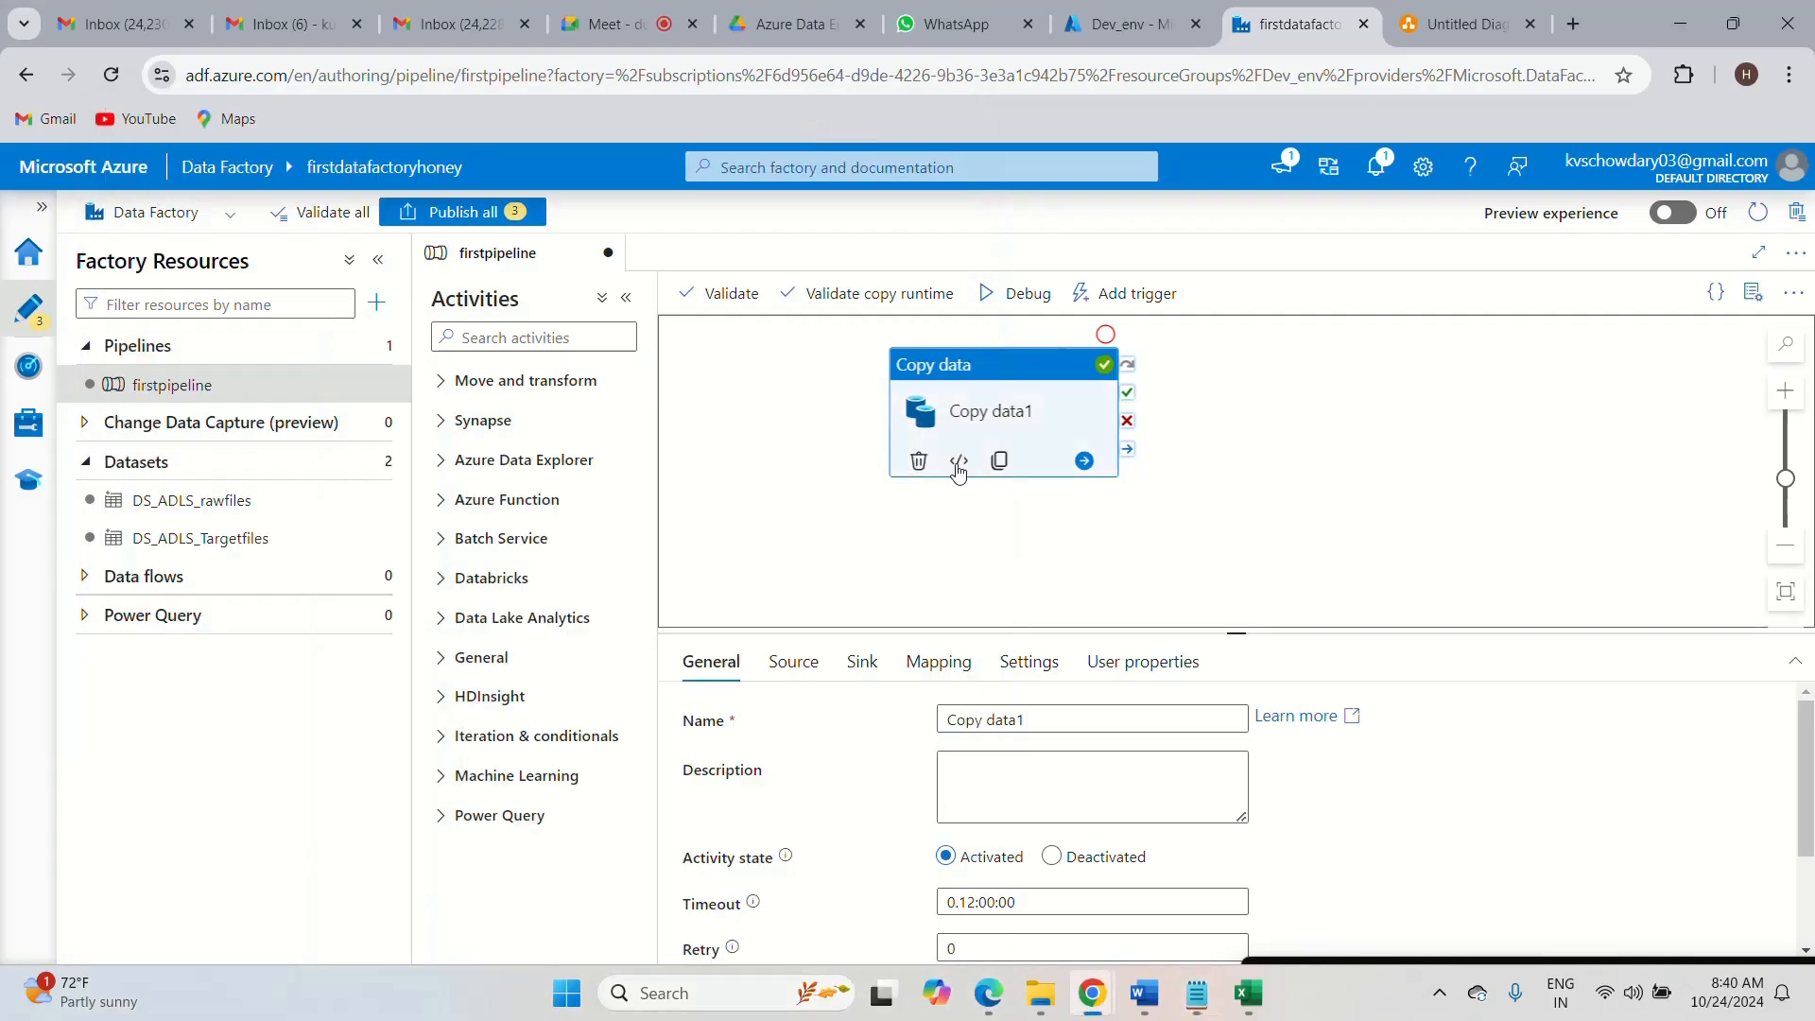
- Shift Copy data1 slightly and publish all pending changes for firstpipeline, DS_ADLS_rawfiles and DS_ADLS_Targetfiles
drag(1004, 382, 1018, 382)
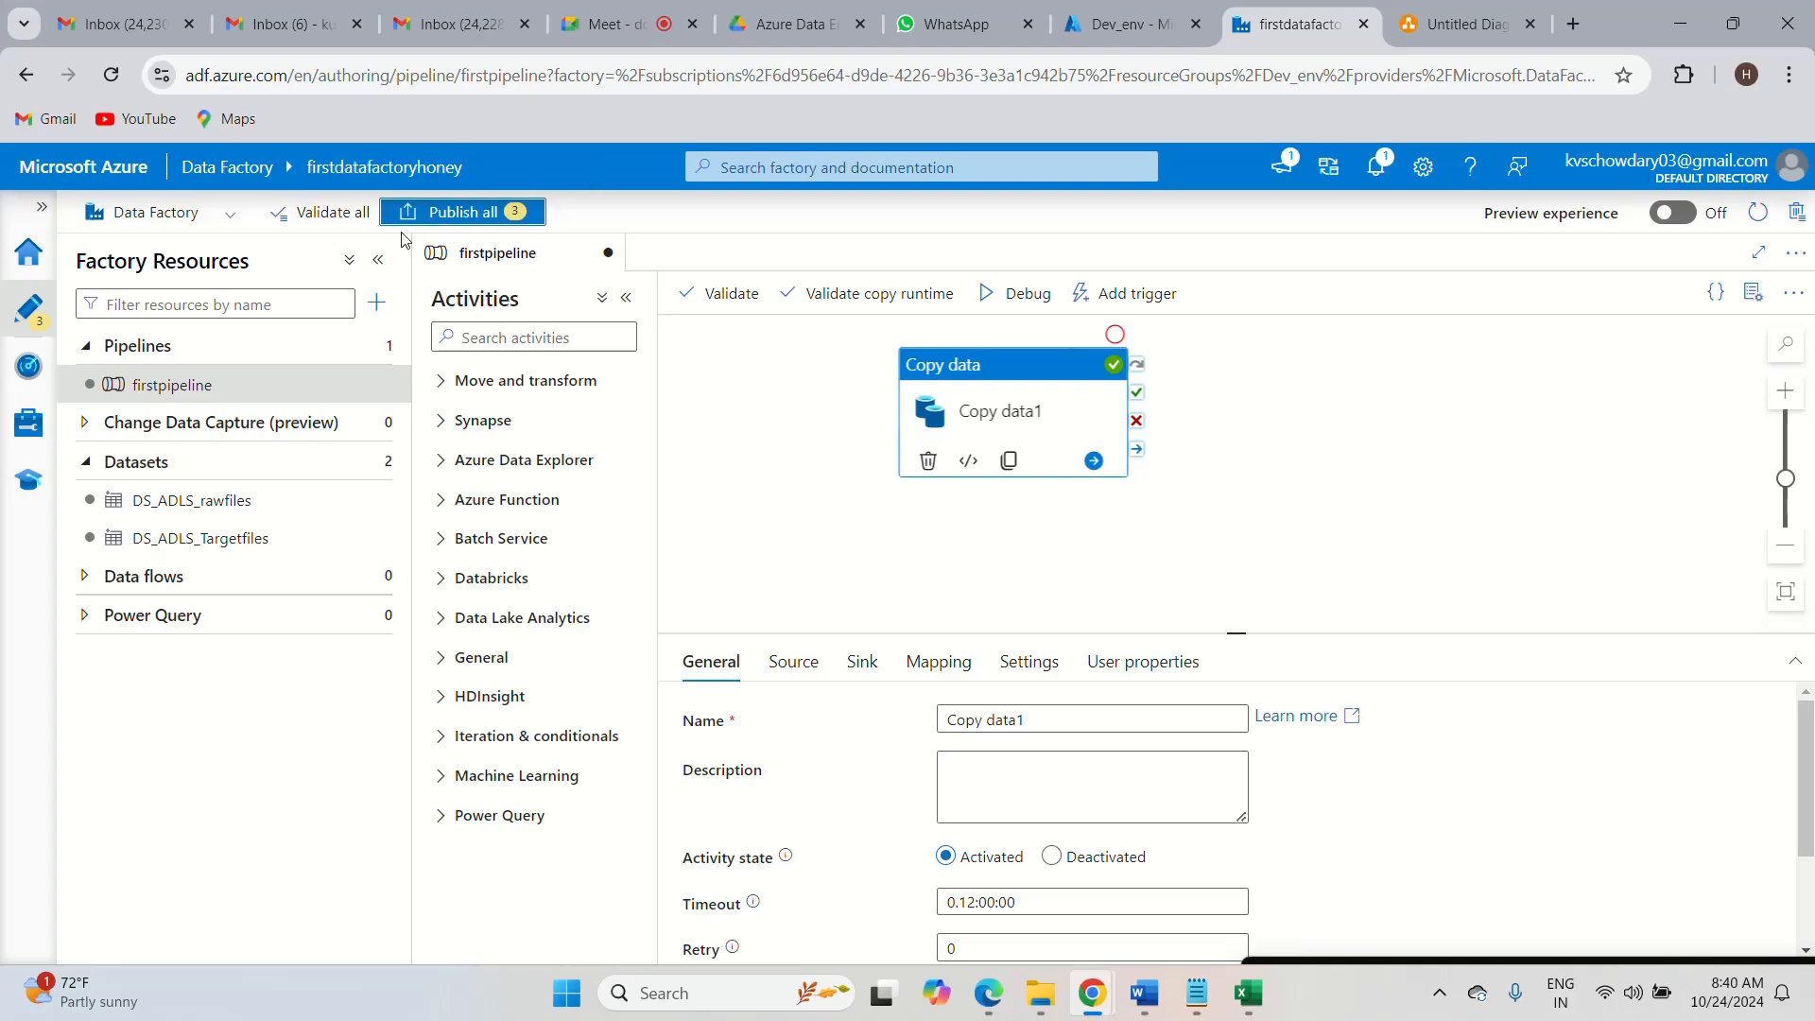
click(444, 218)
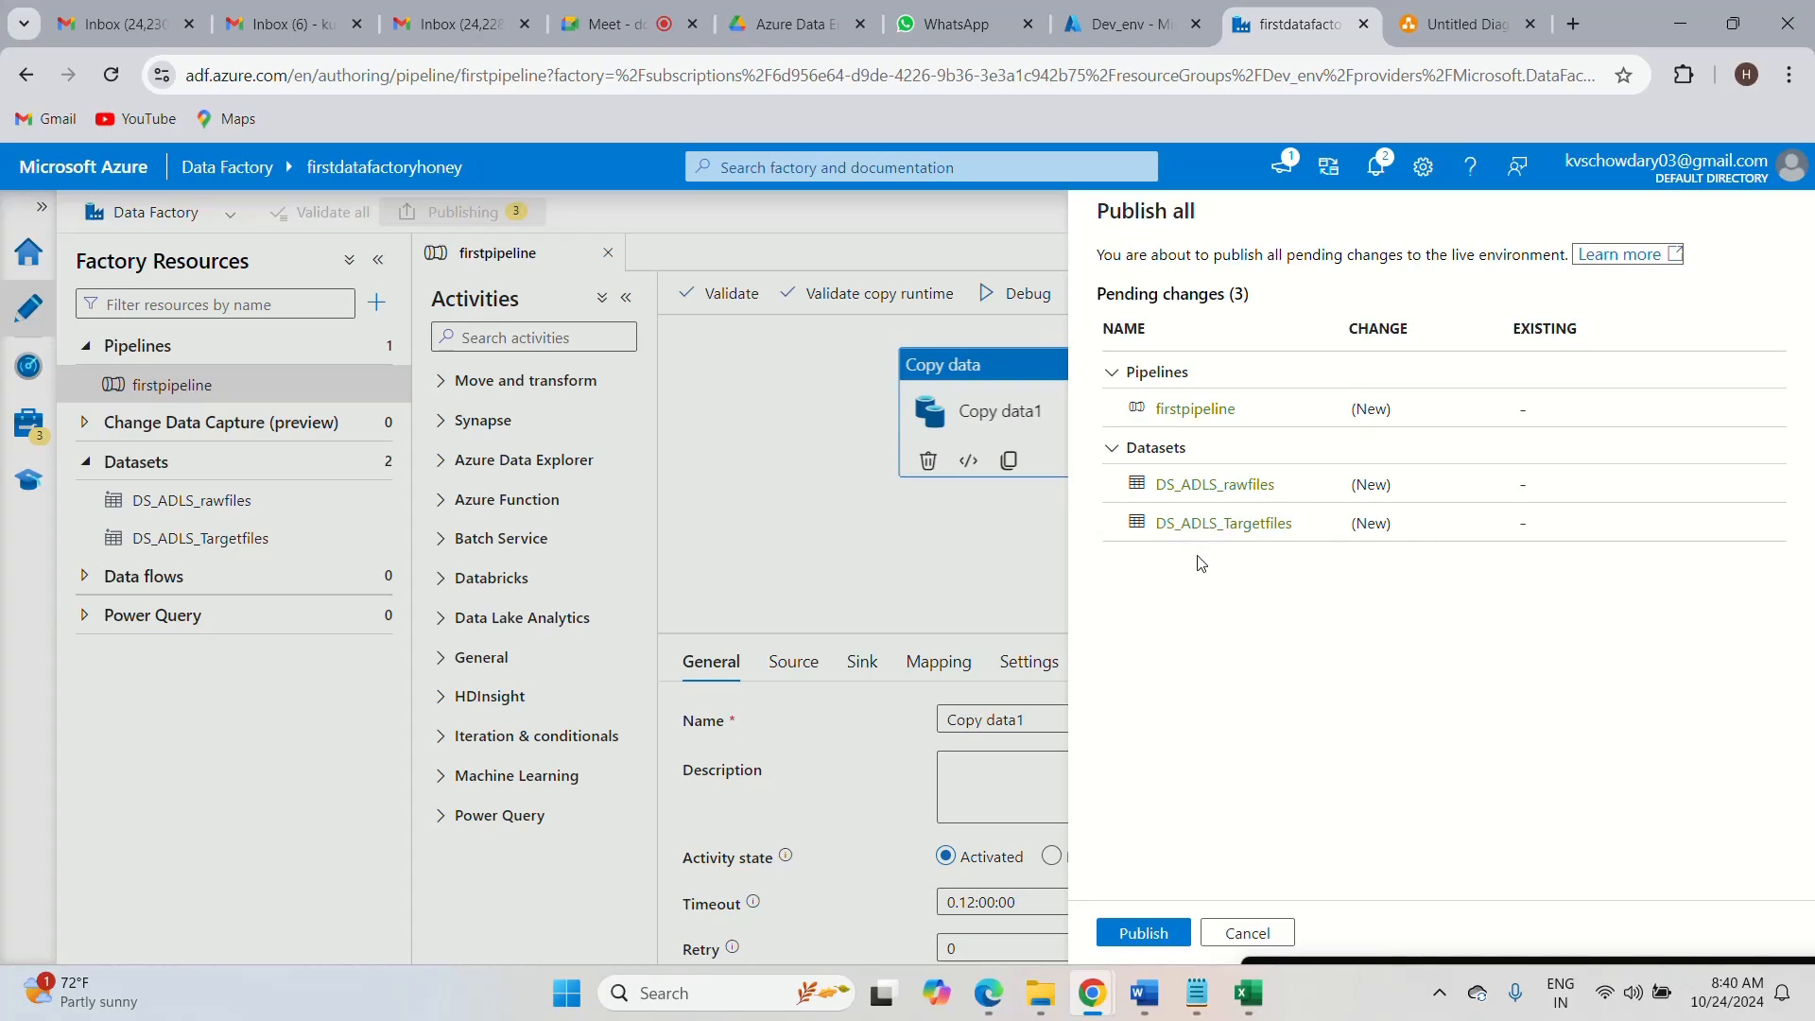
click(1141, 933)
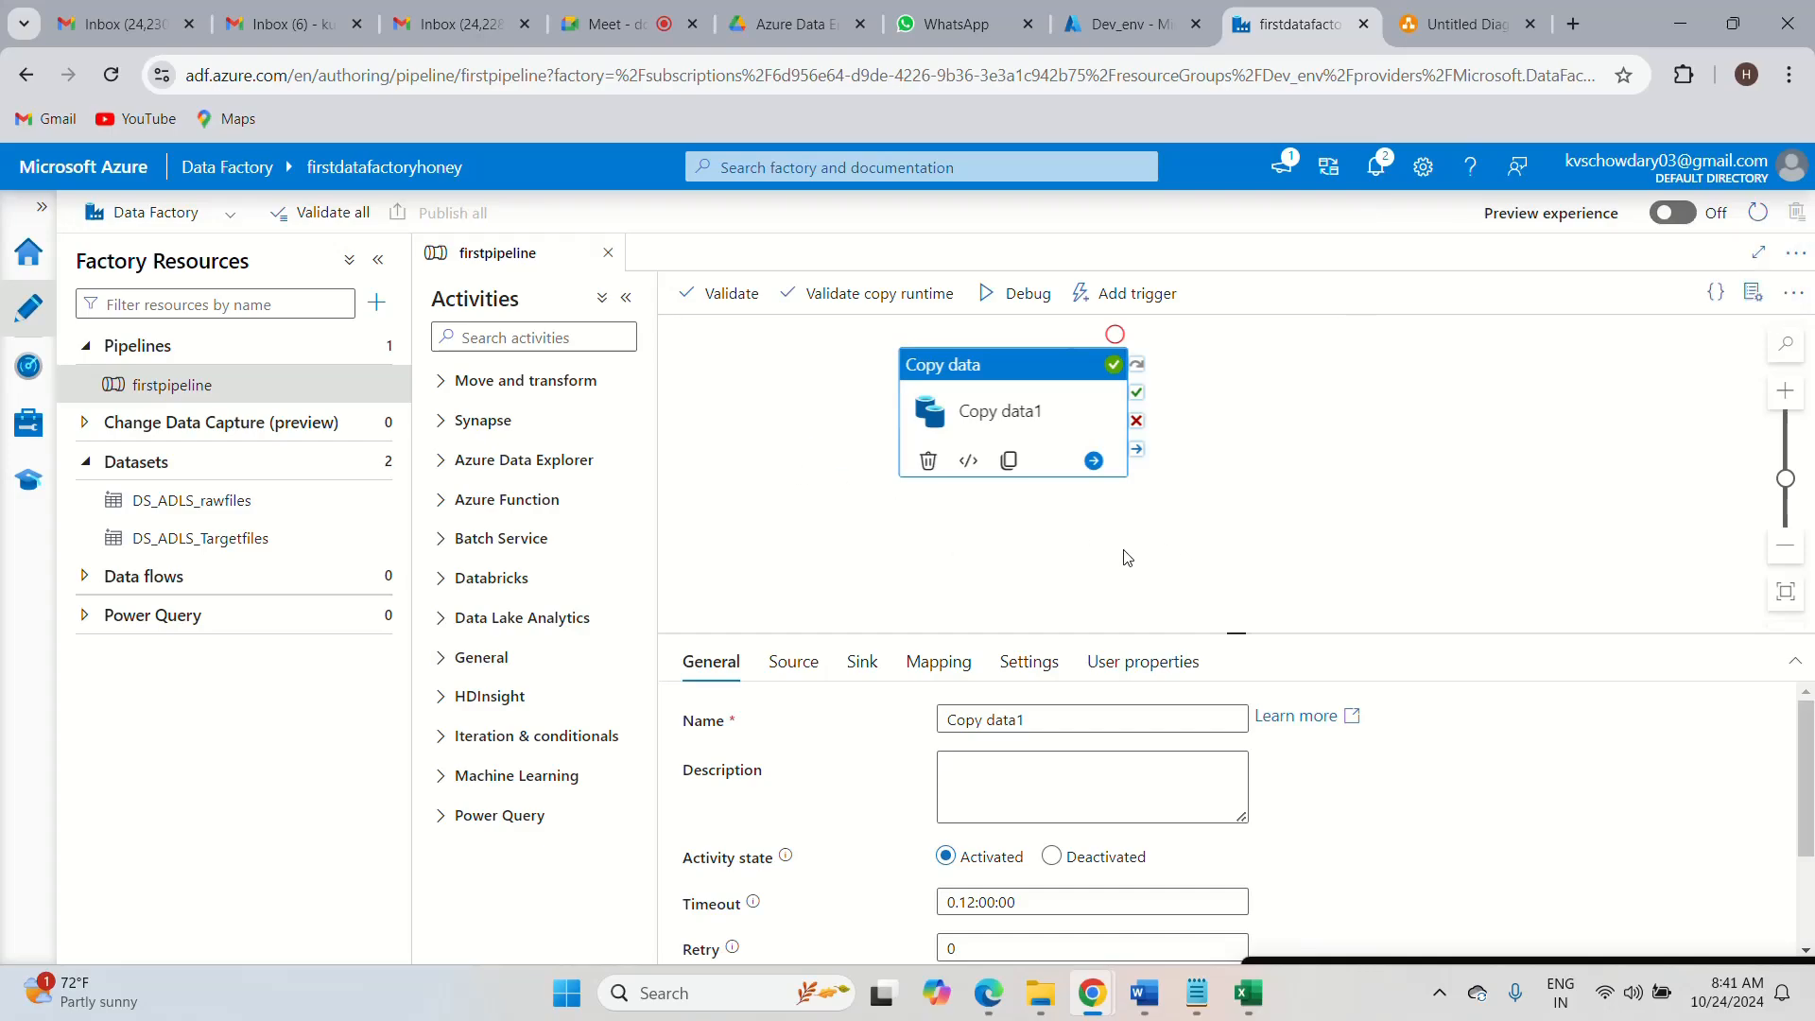
- Reload the Data Factory authoring page and move the Copy data1 activity toward the centre of the firstpipeline canvas
click(112, 80)
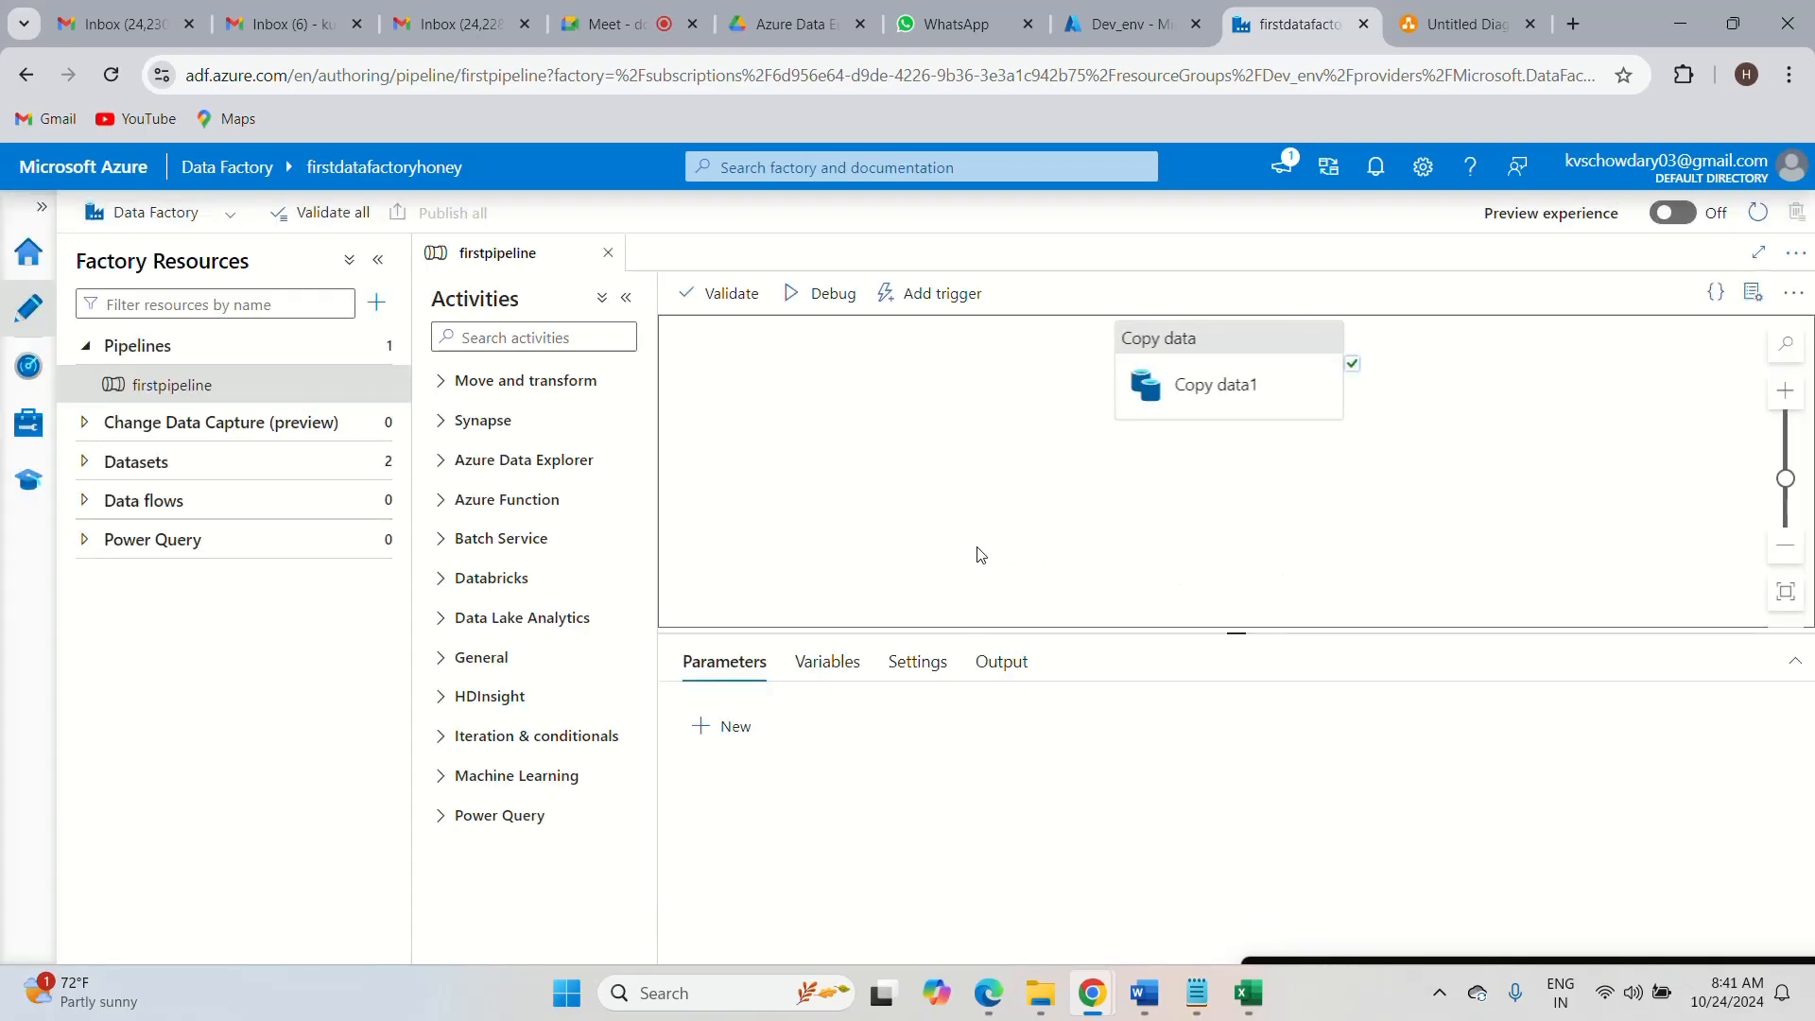
drag(1220, 337, 968, 376)
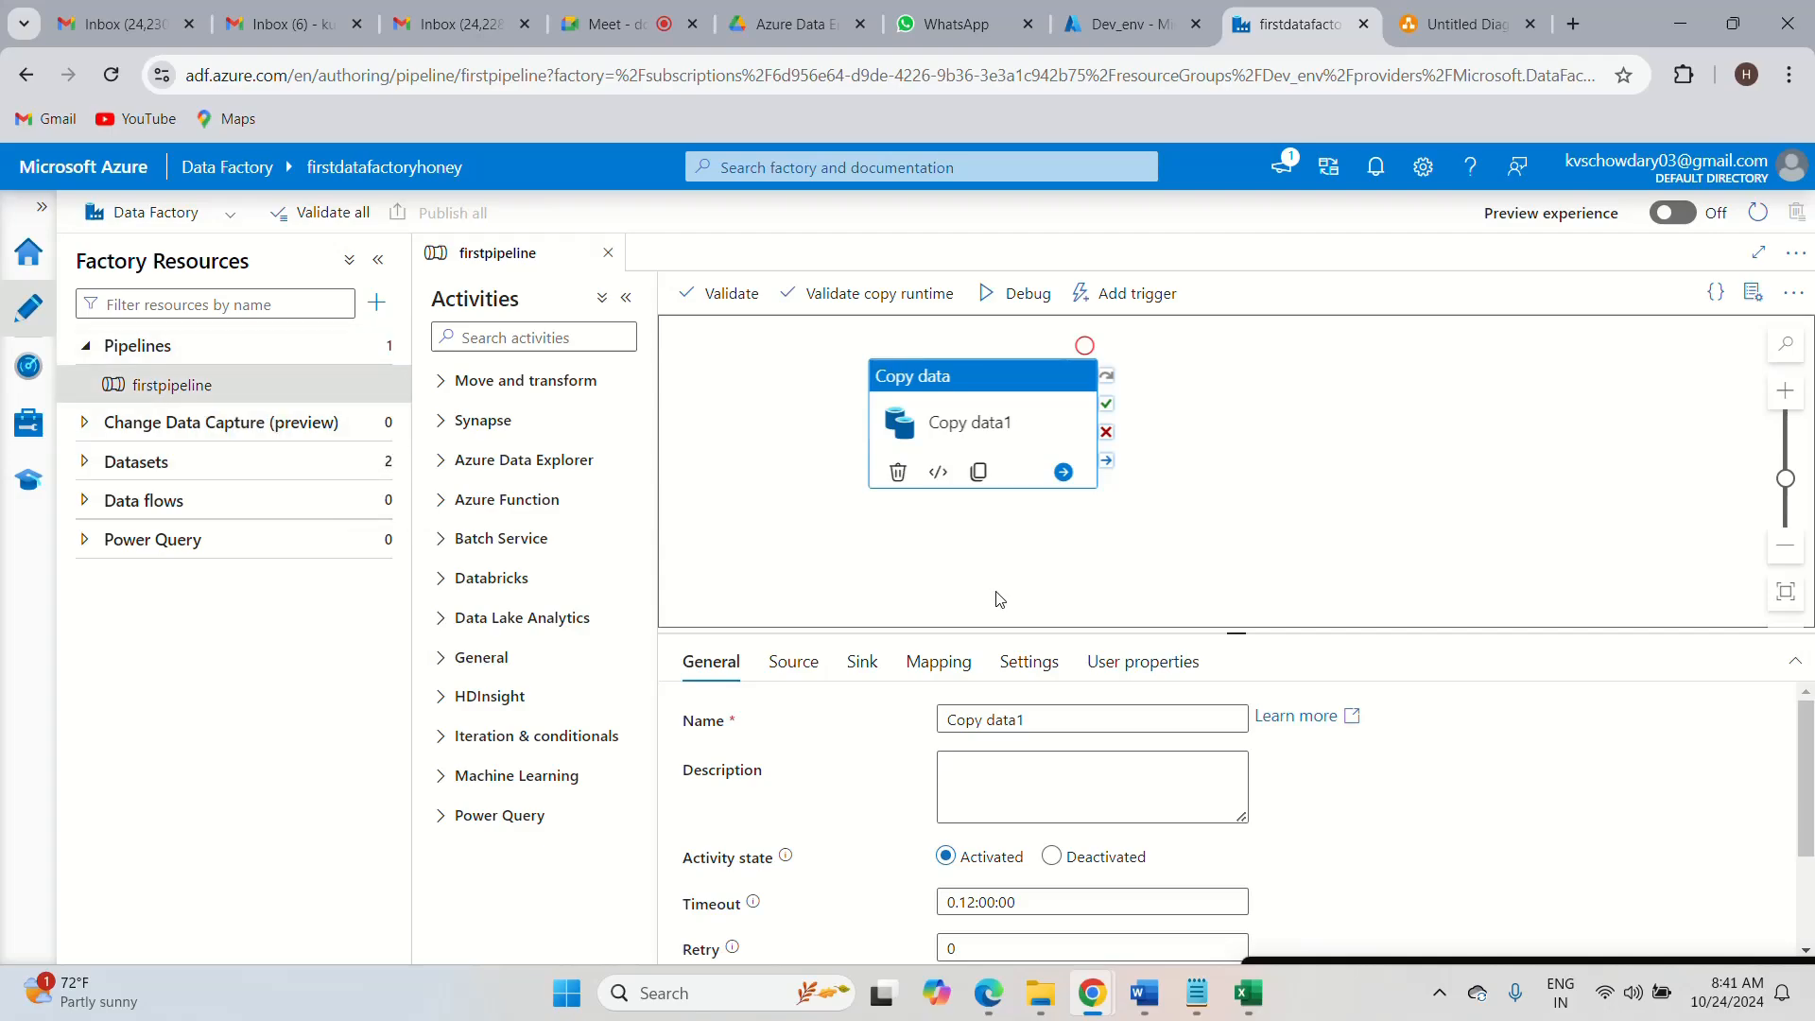
- Switch to the Azure portal, search for "sub", open the Free Trial subscription and examine its spending rate and costs by resource
click(1116, 28)
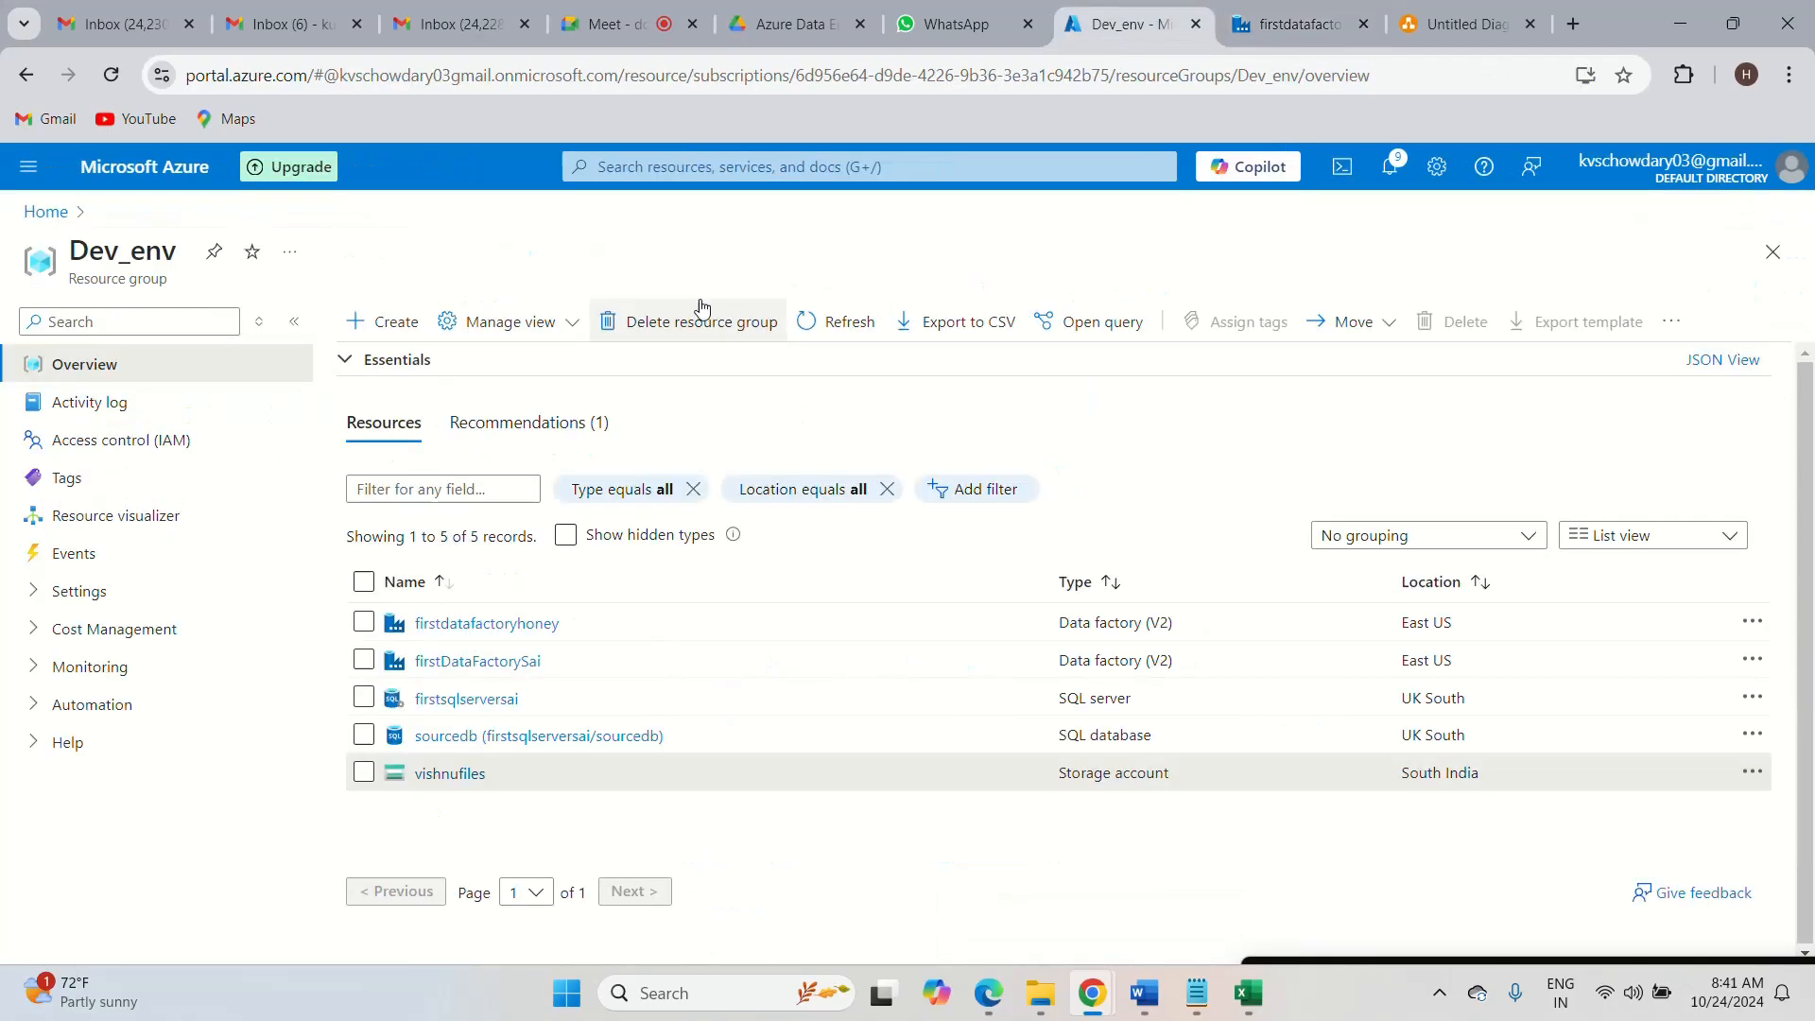
click(630, 170)
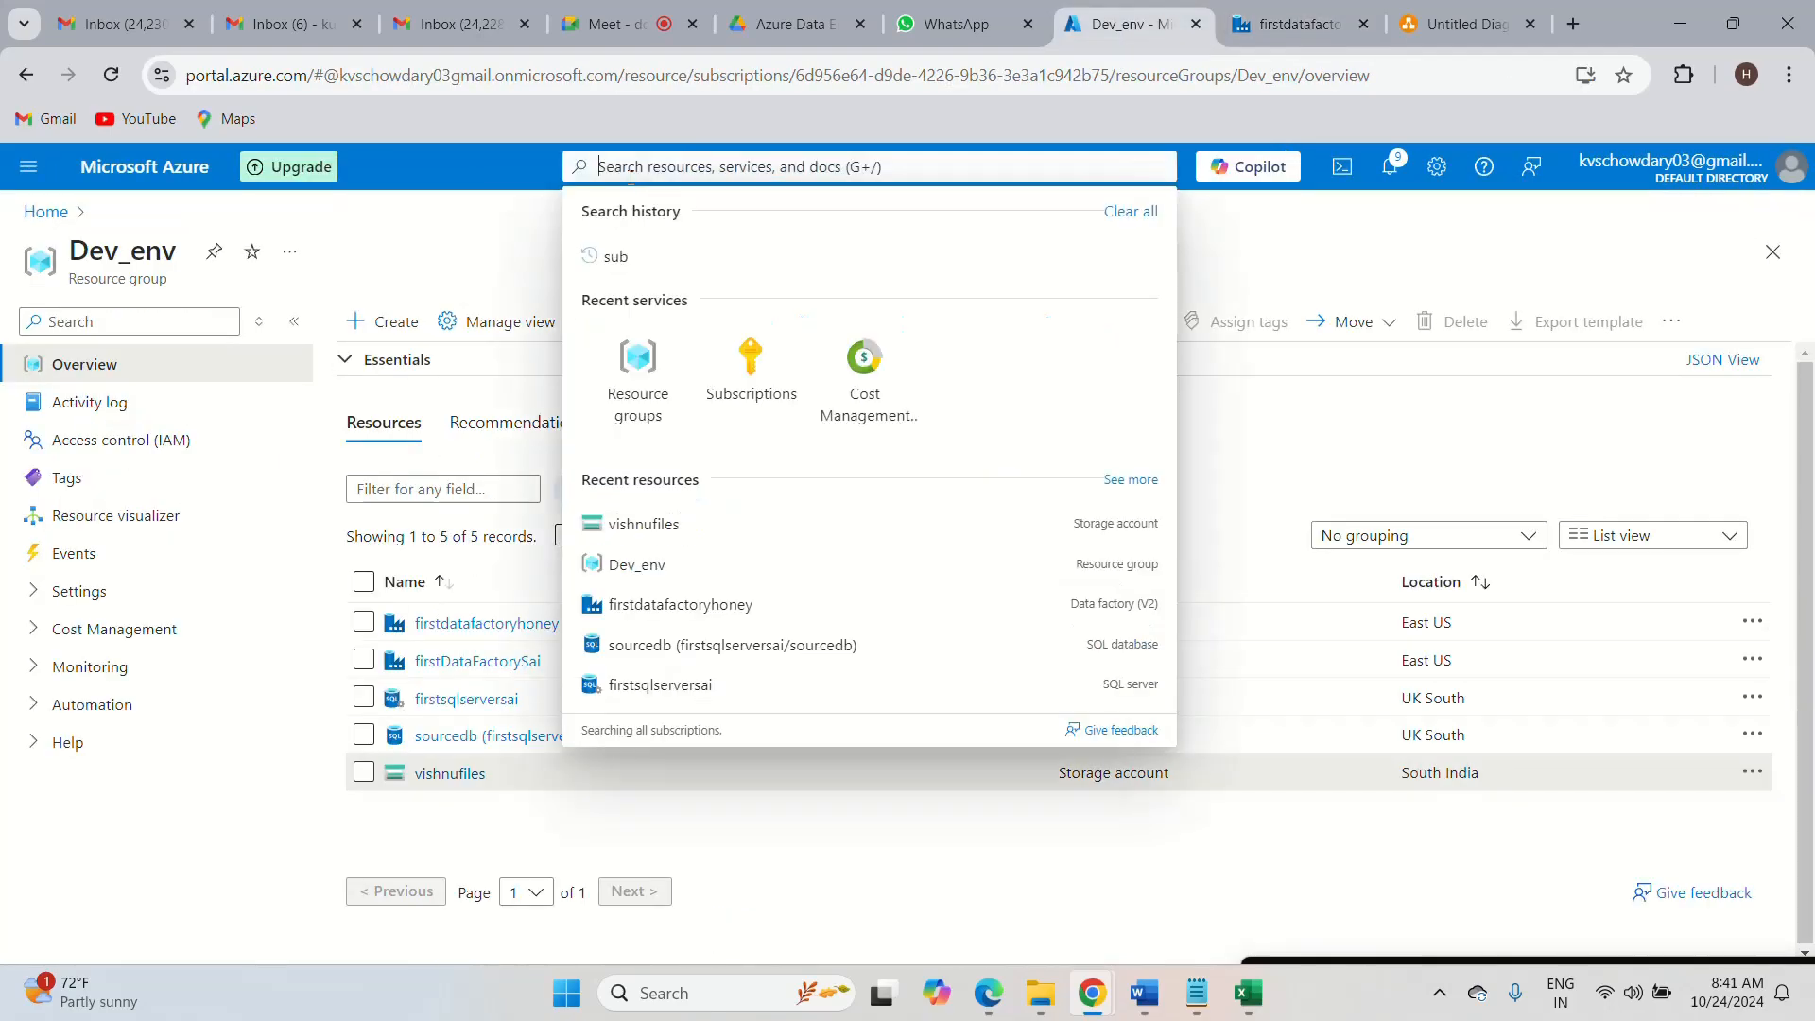
text(sub)
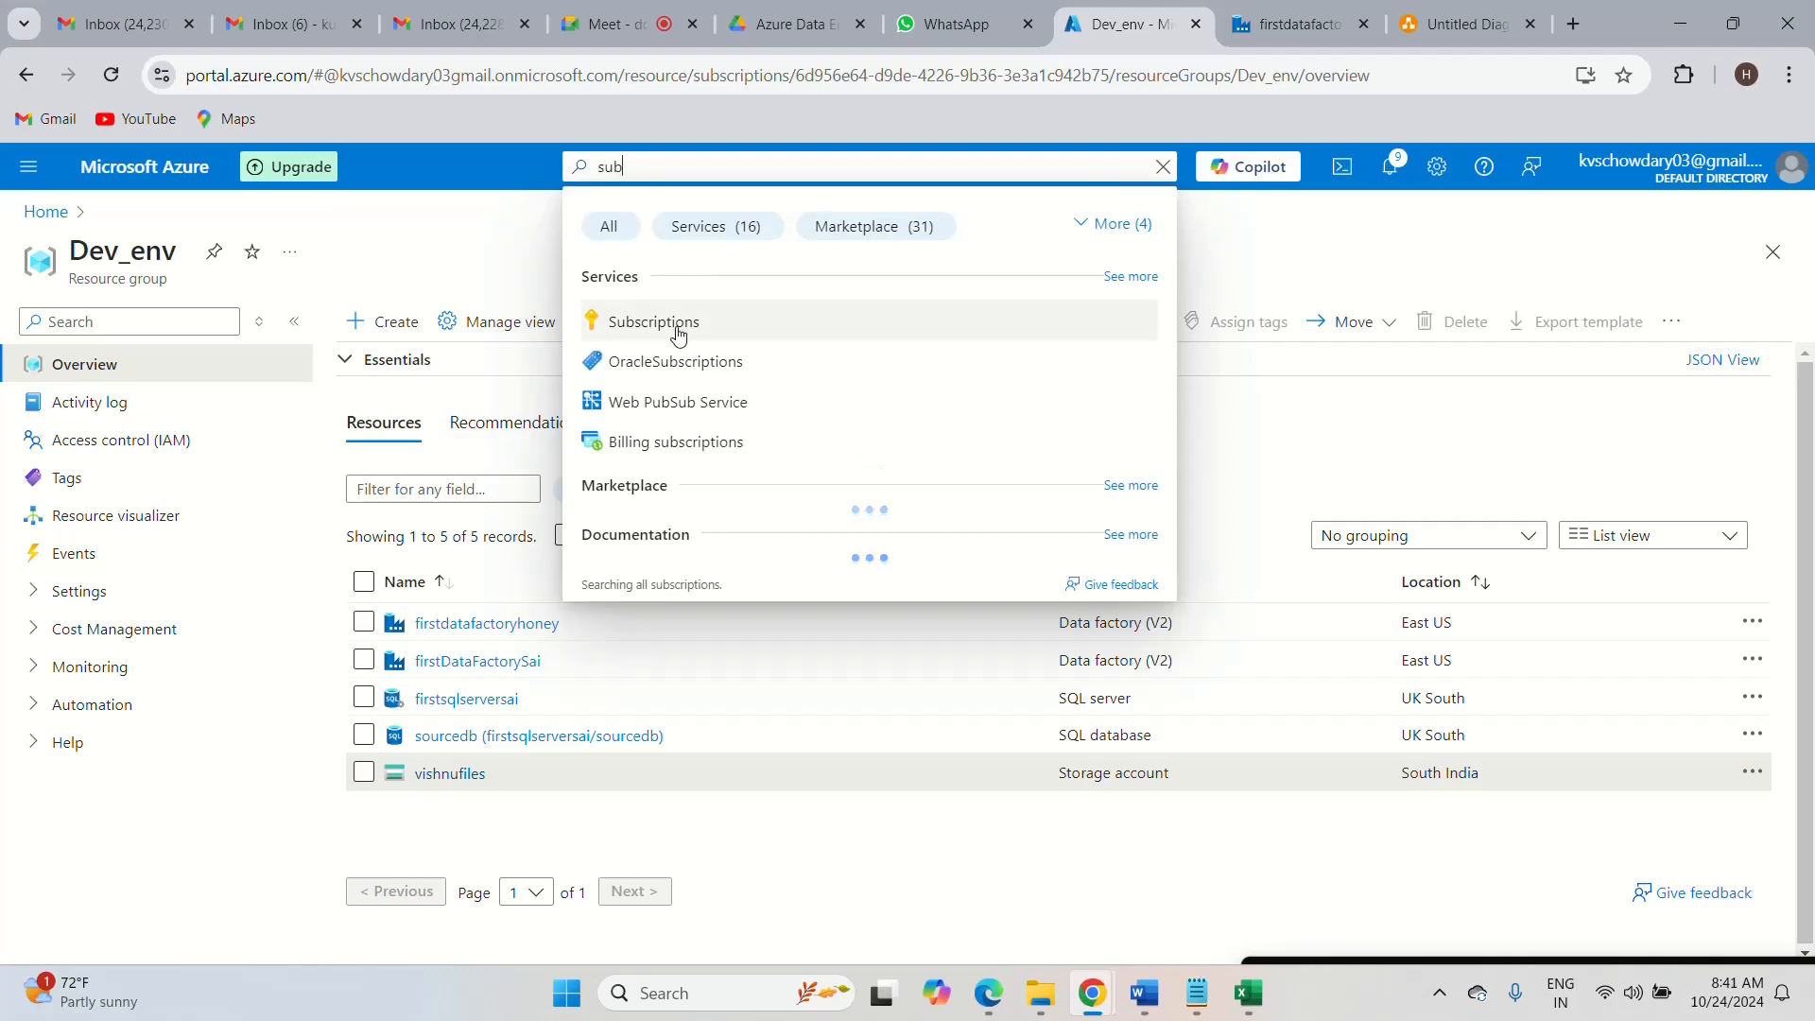
click(677, 335)
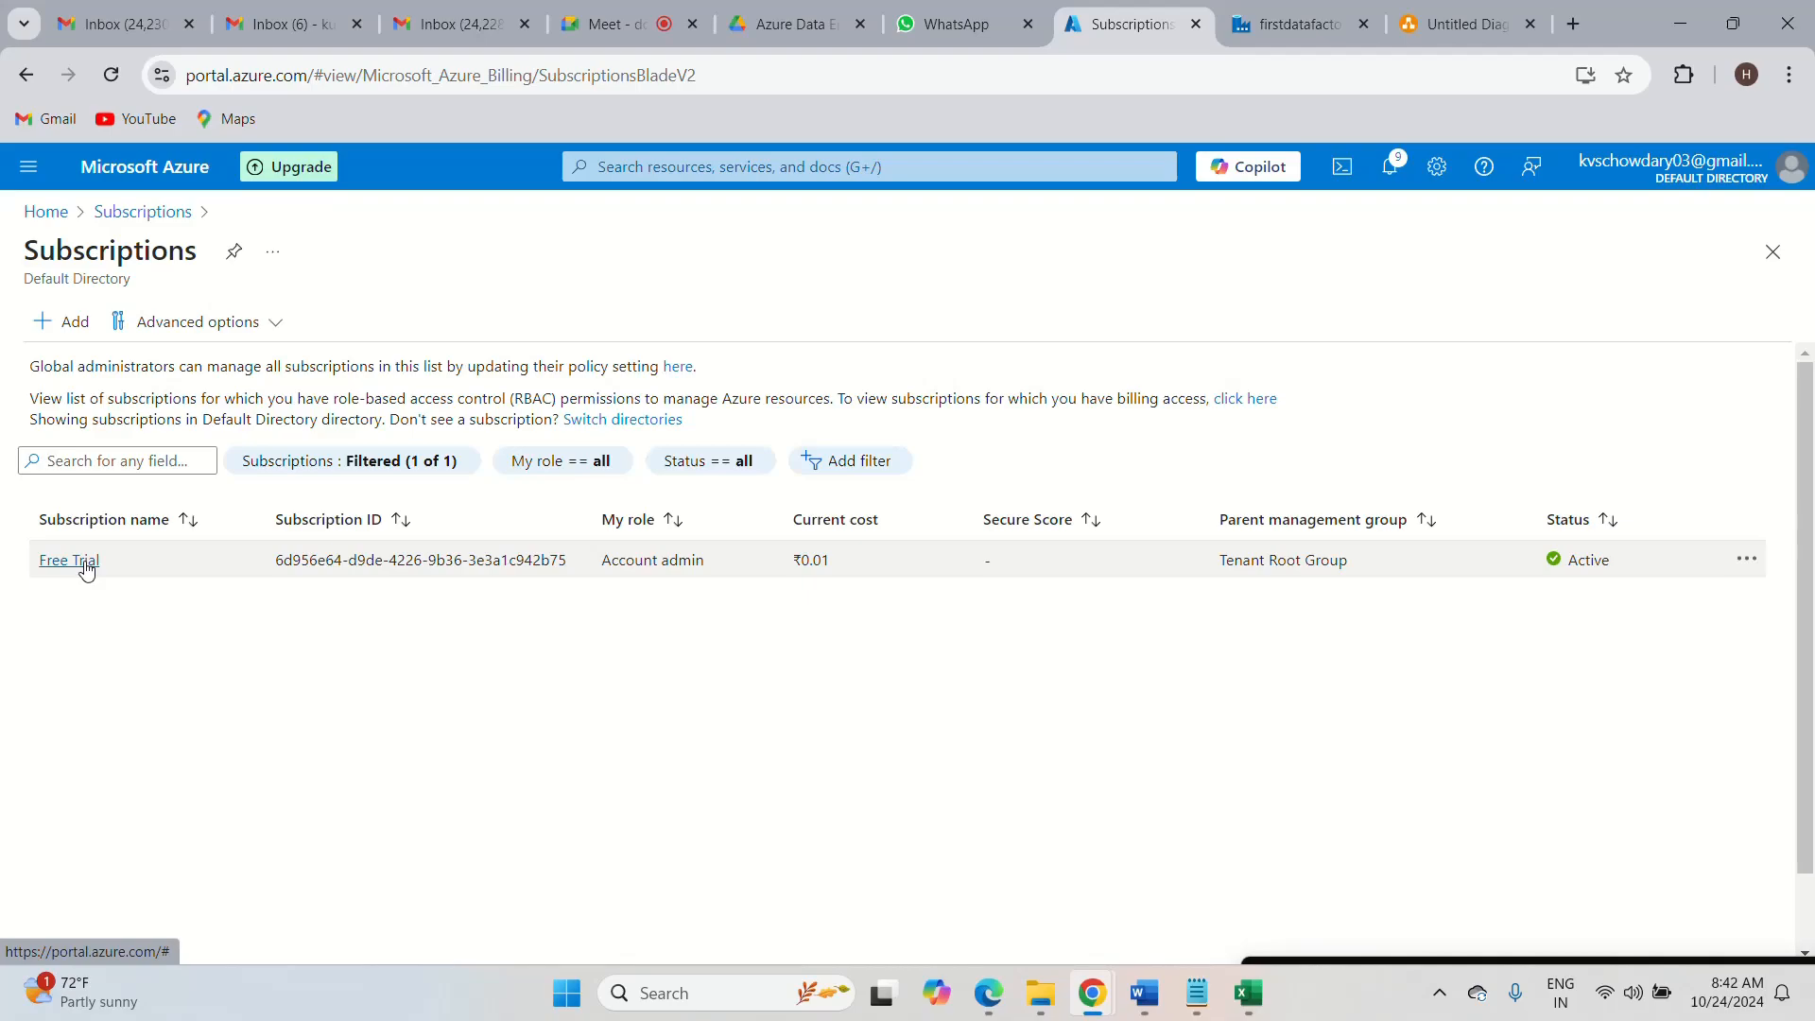
click(84, 565)
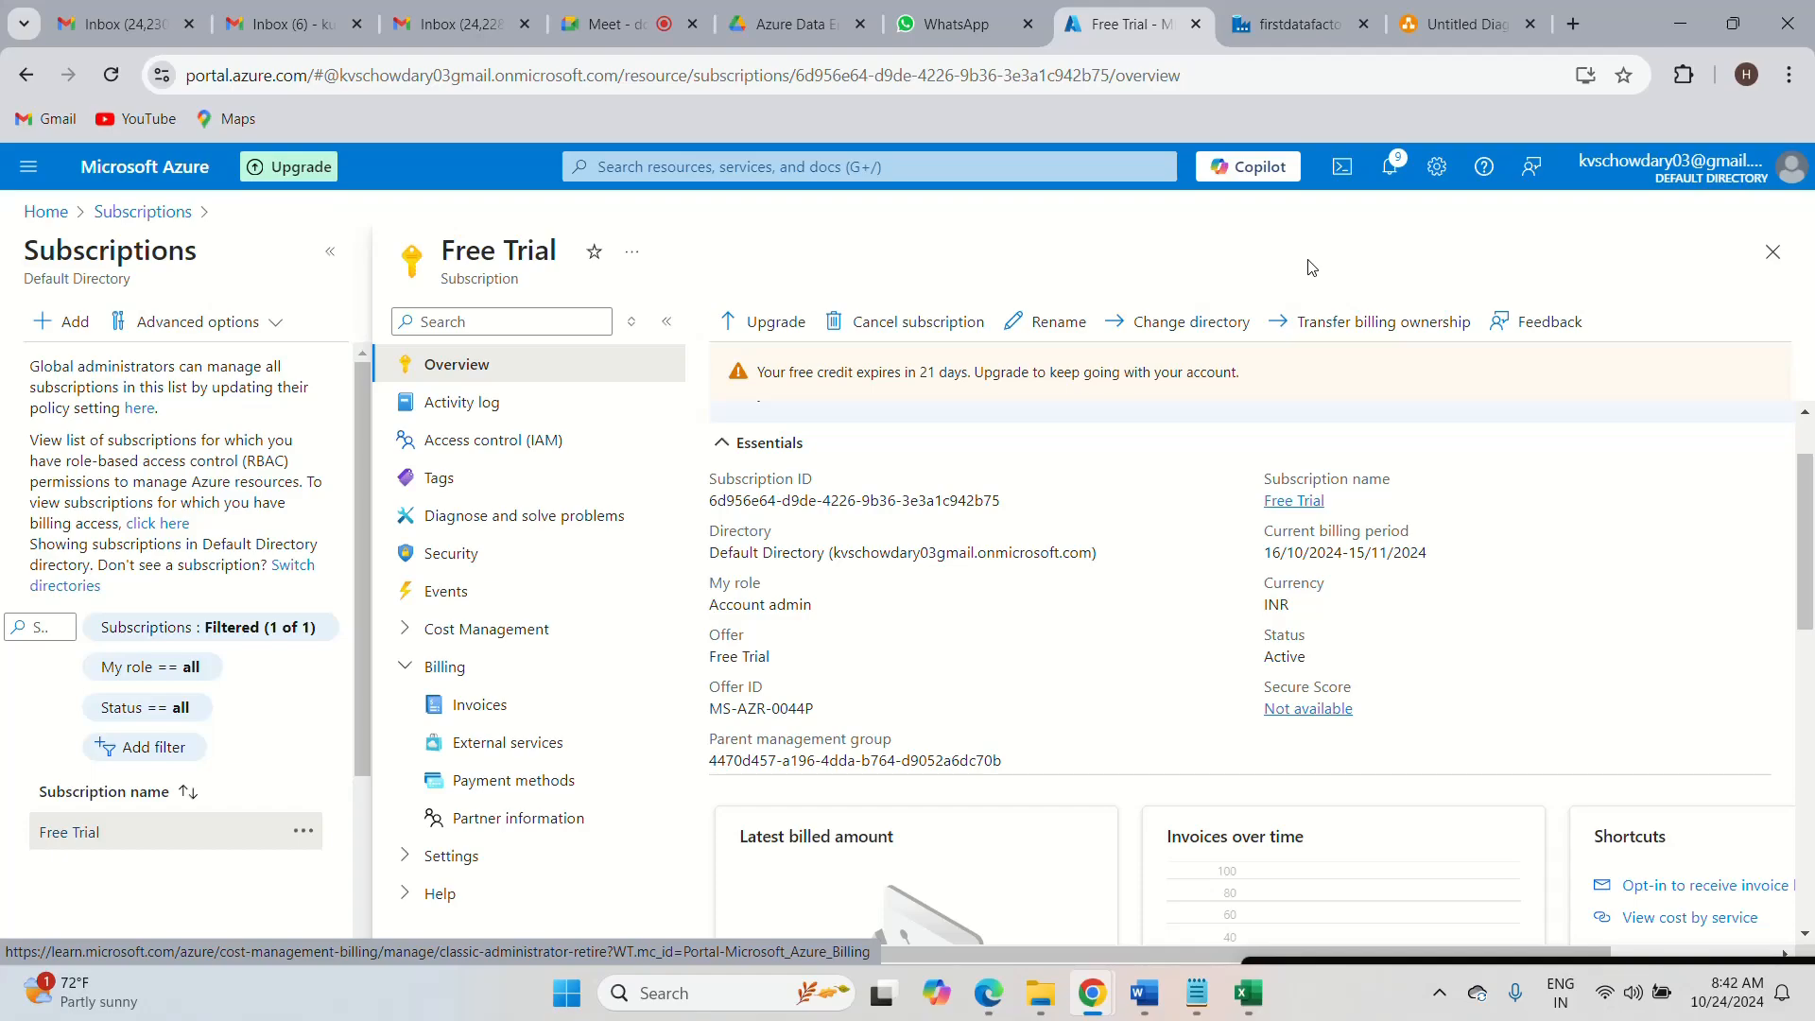
mouse_move(1805, 572)
mouse_down()
mouse_move(1805, 623)
mouse_move(1789, 511)
mouse_move(1807, 573)
mouse_up()
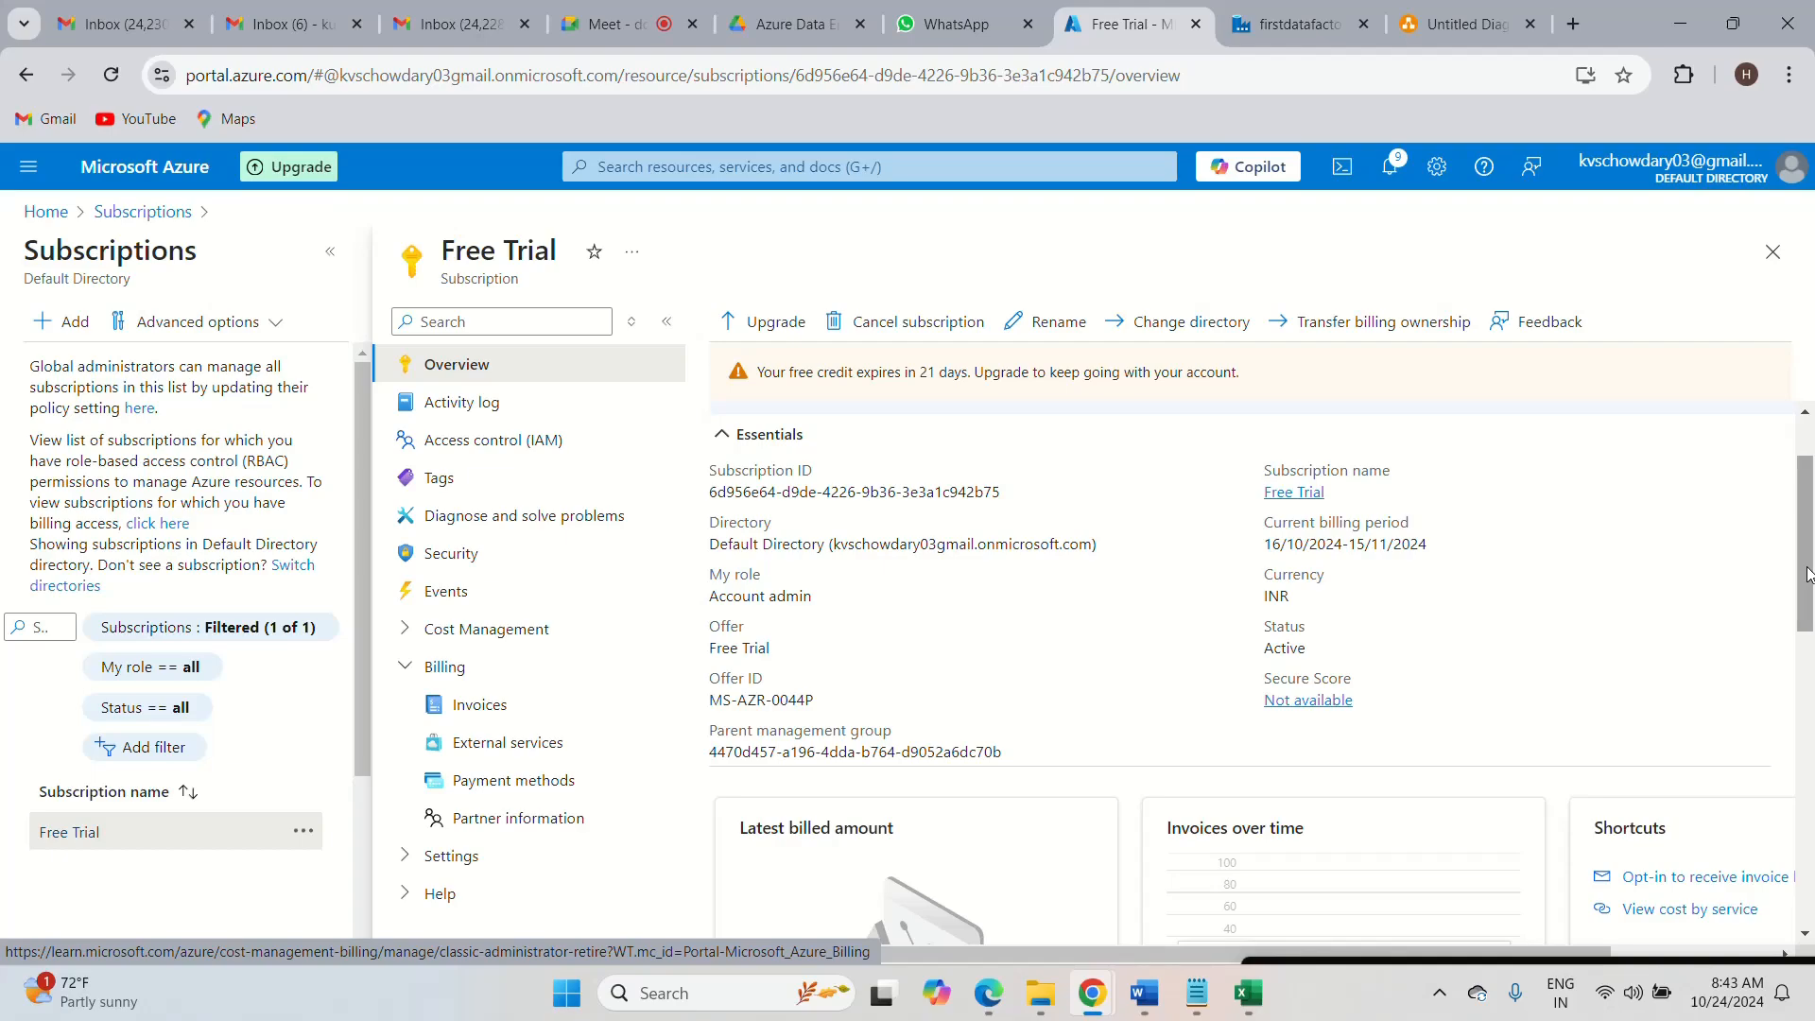
drag(1808, 573, 1810, 794)
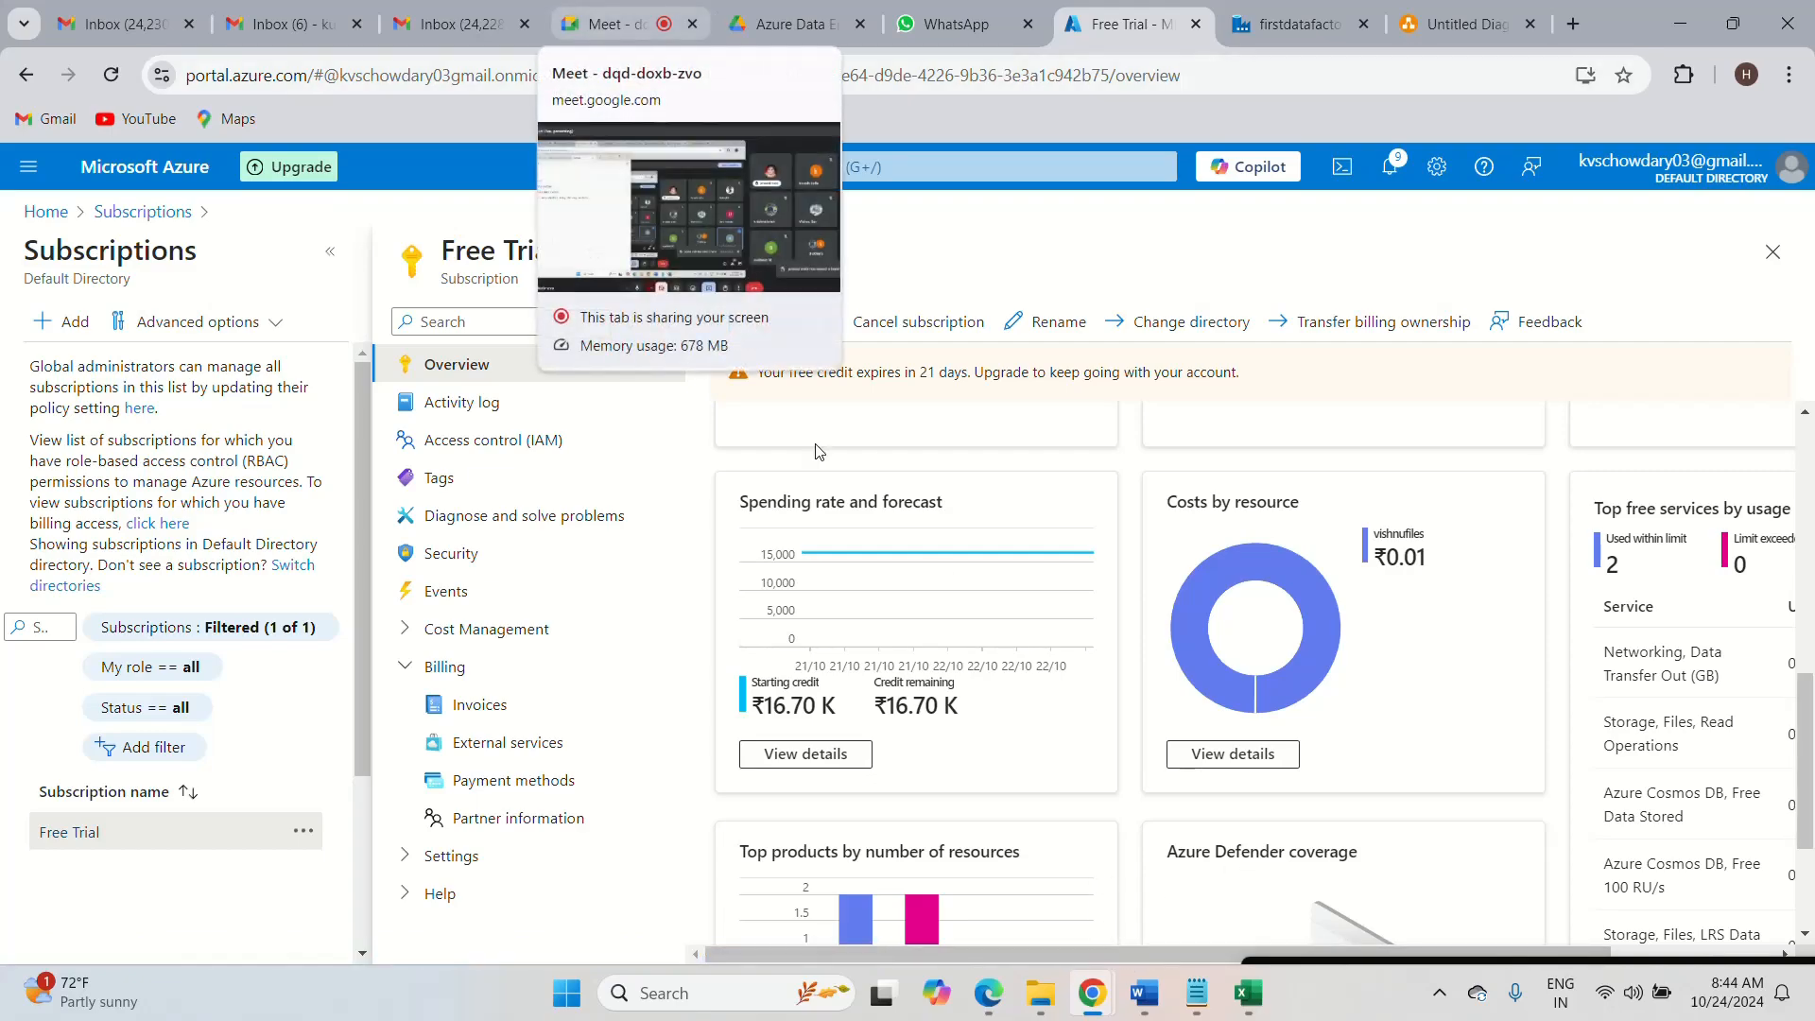
click(1440, 992)
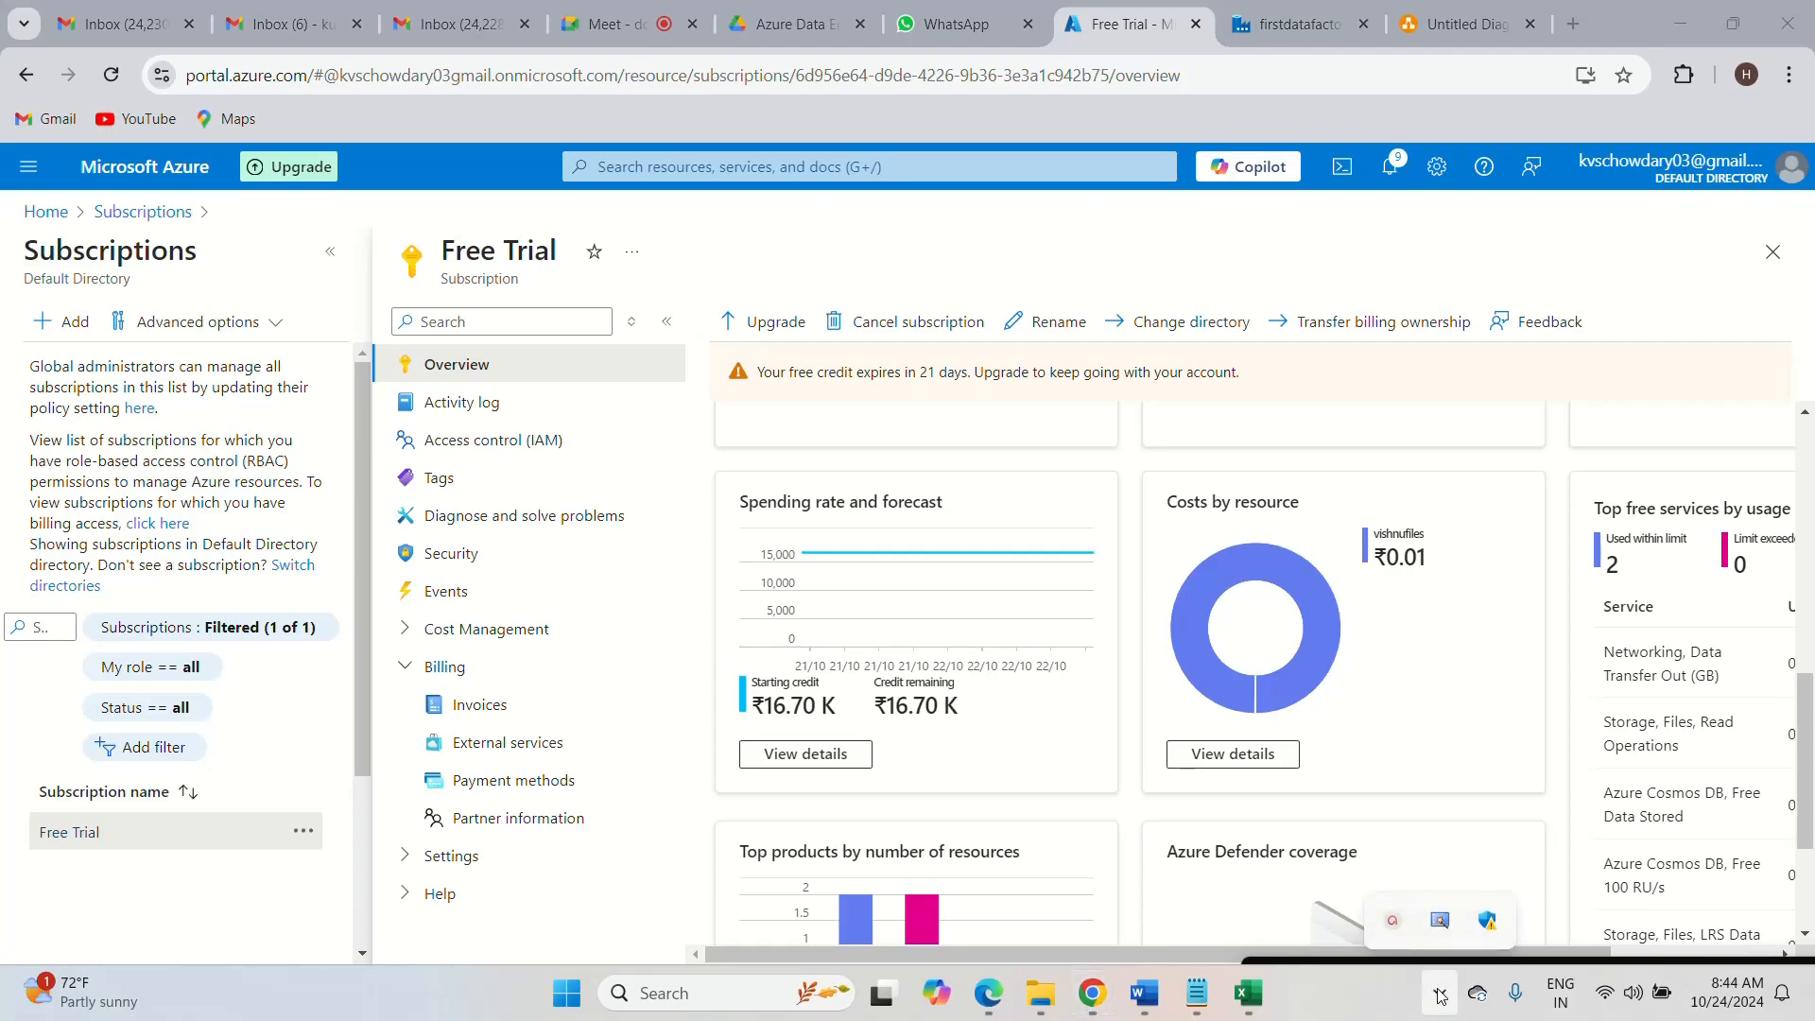
click(1394, 927)
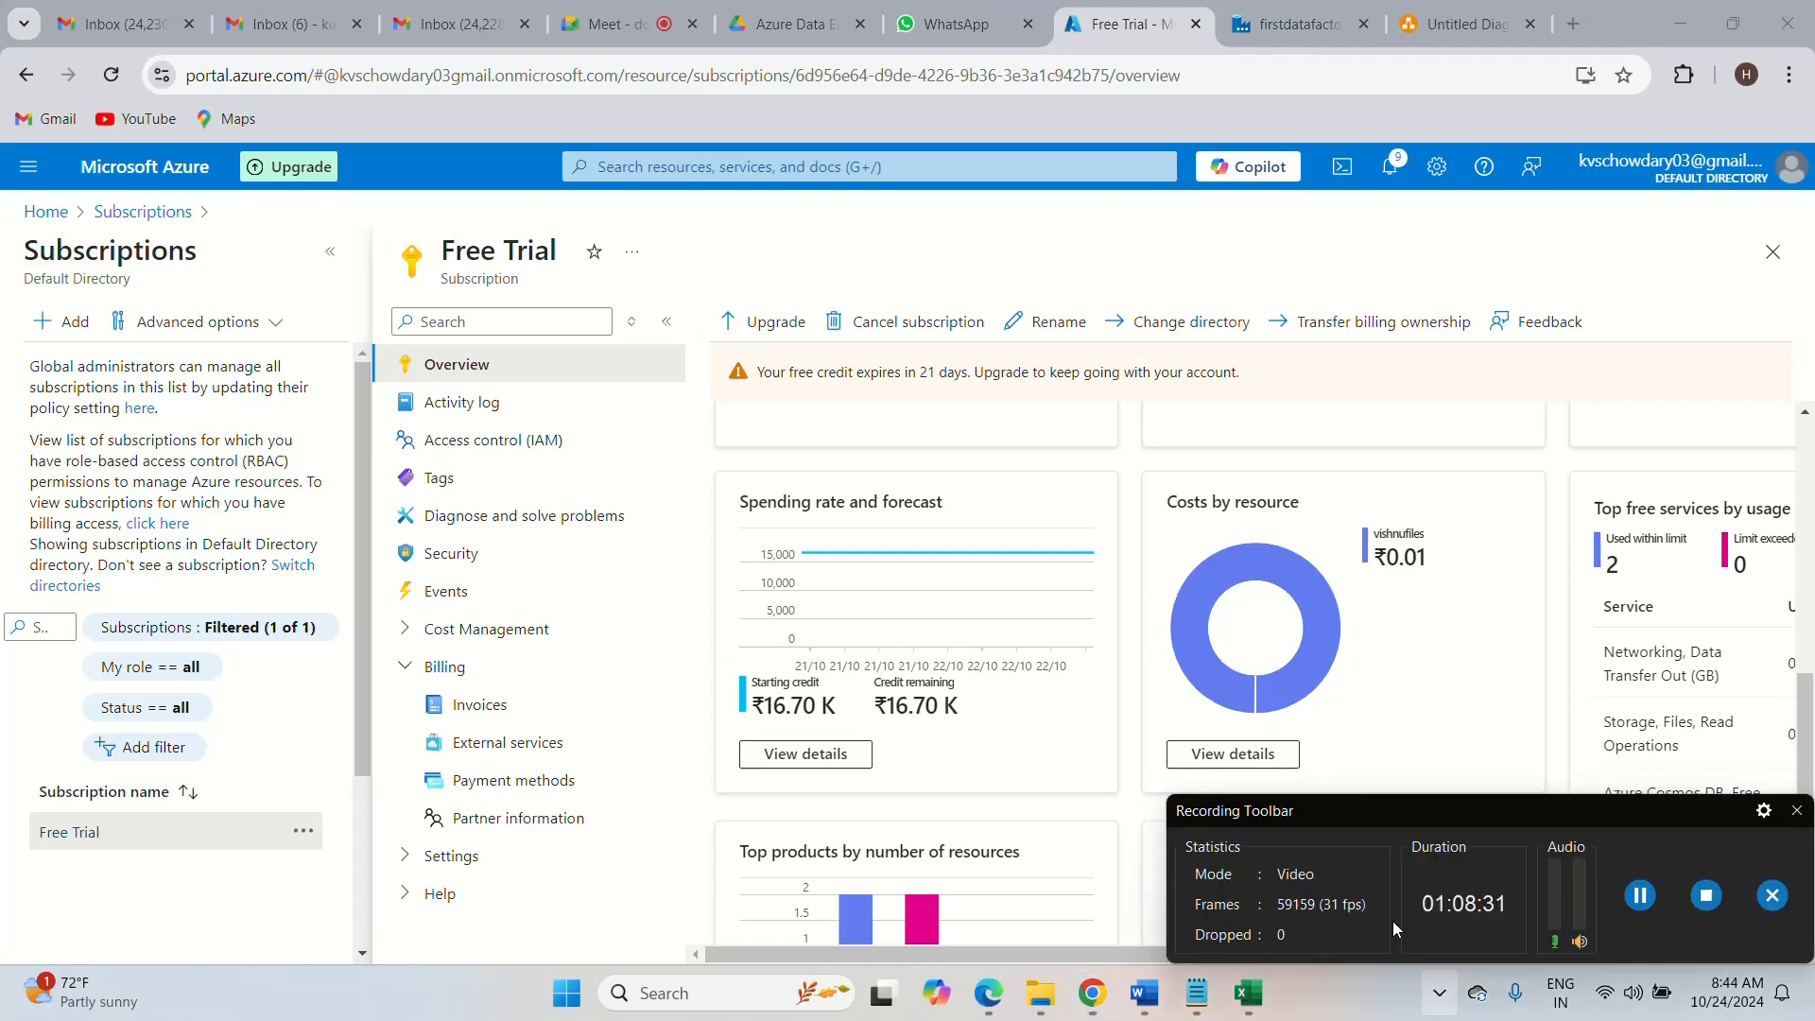